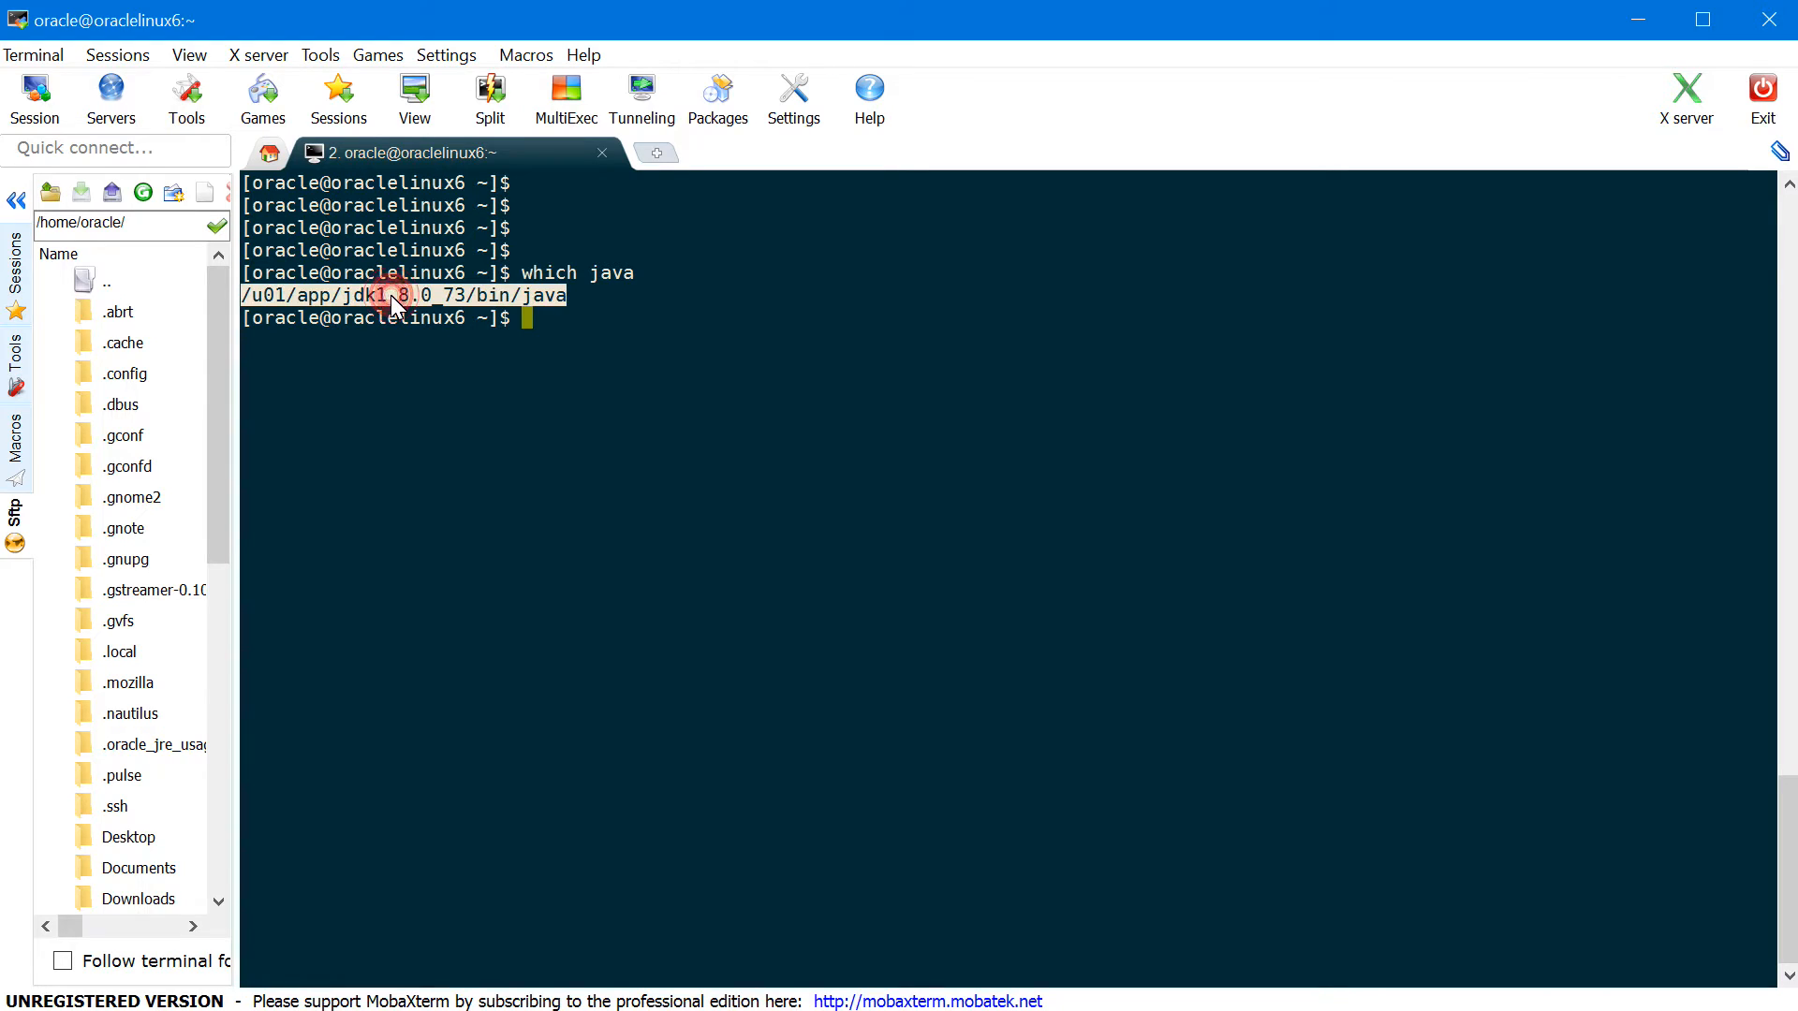
# - Change into the software folder and list the installer jar files
pyautogui.write('cd soft')
pyautogui.press('Tab')
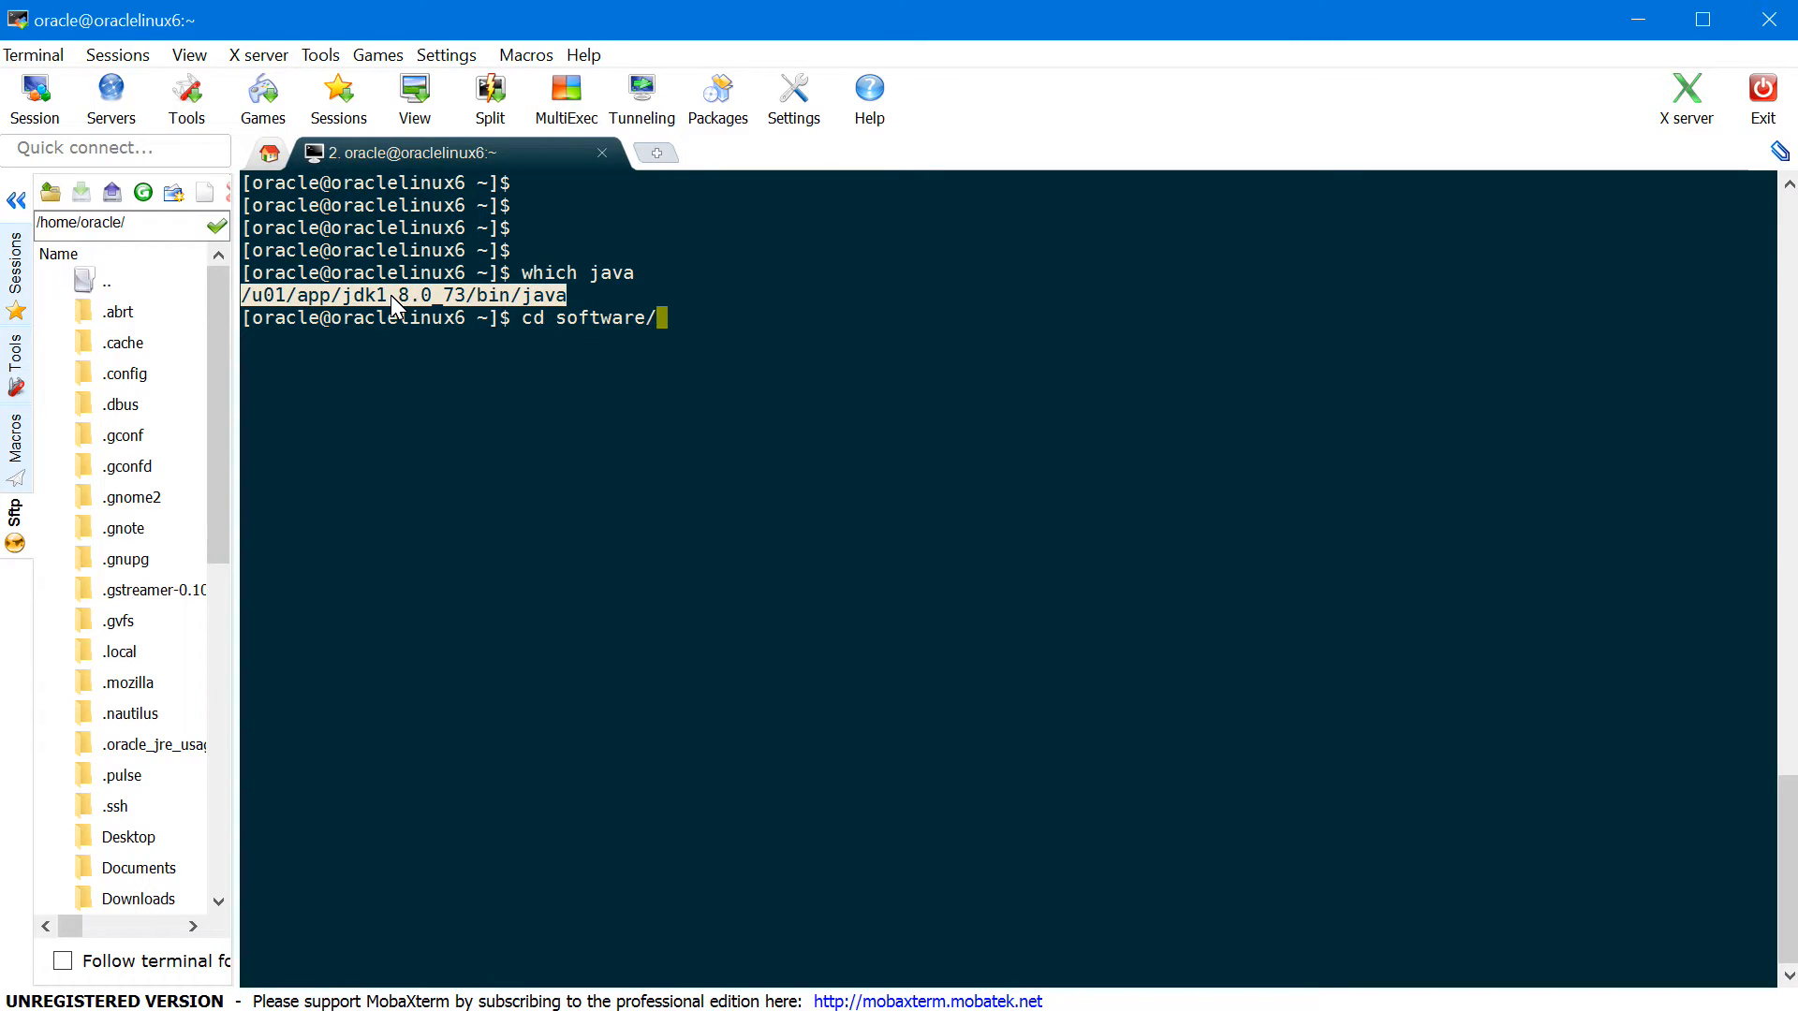
pyautogui.press('Return')
pyautogui.write('ls')
pyautogui.press('Return')
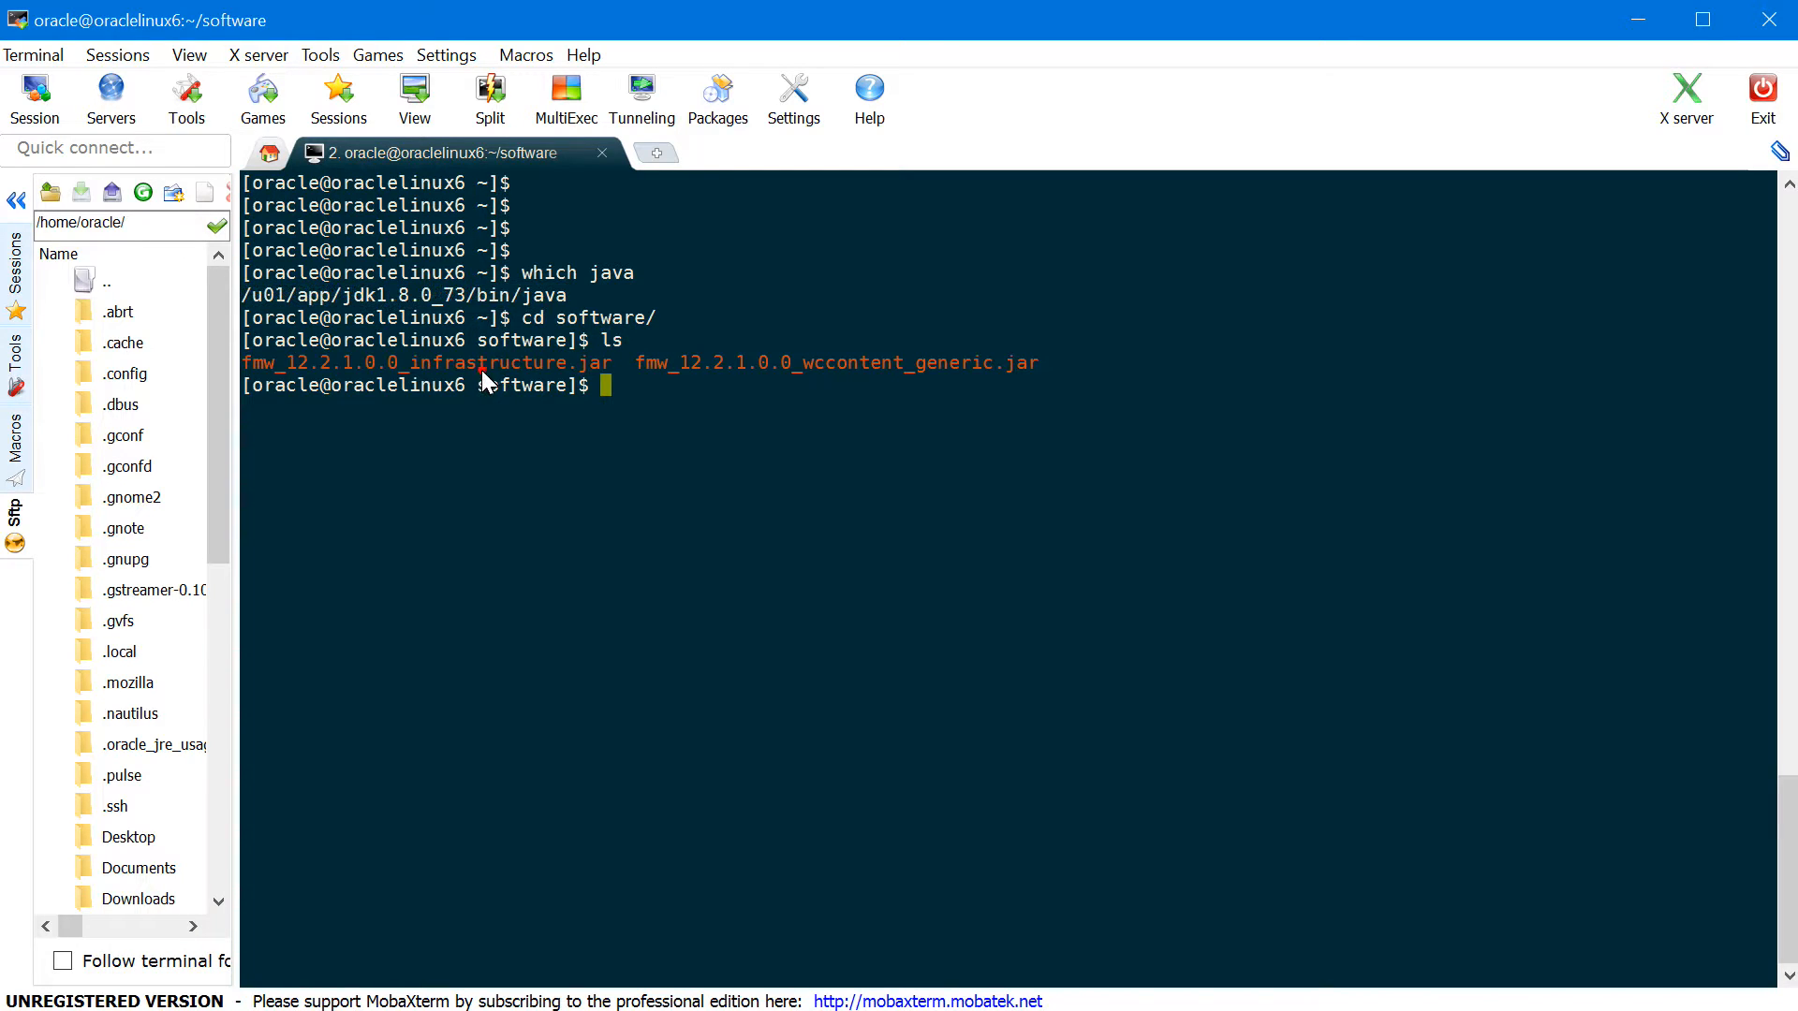
# - Launch fmw_12.2.1.0.0_infrastructure.jar with java -jar to start the Infrastructure installer
pyautogui.doubleClick(481, 368)
pyautogui.hotkey('ctrl', 'c')
pyautogui.write('java ')
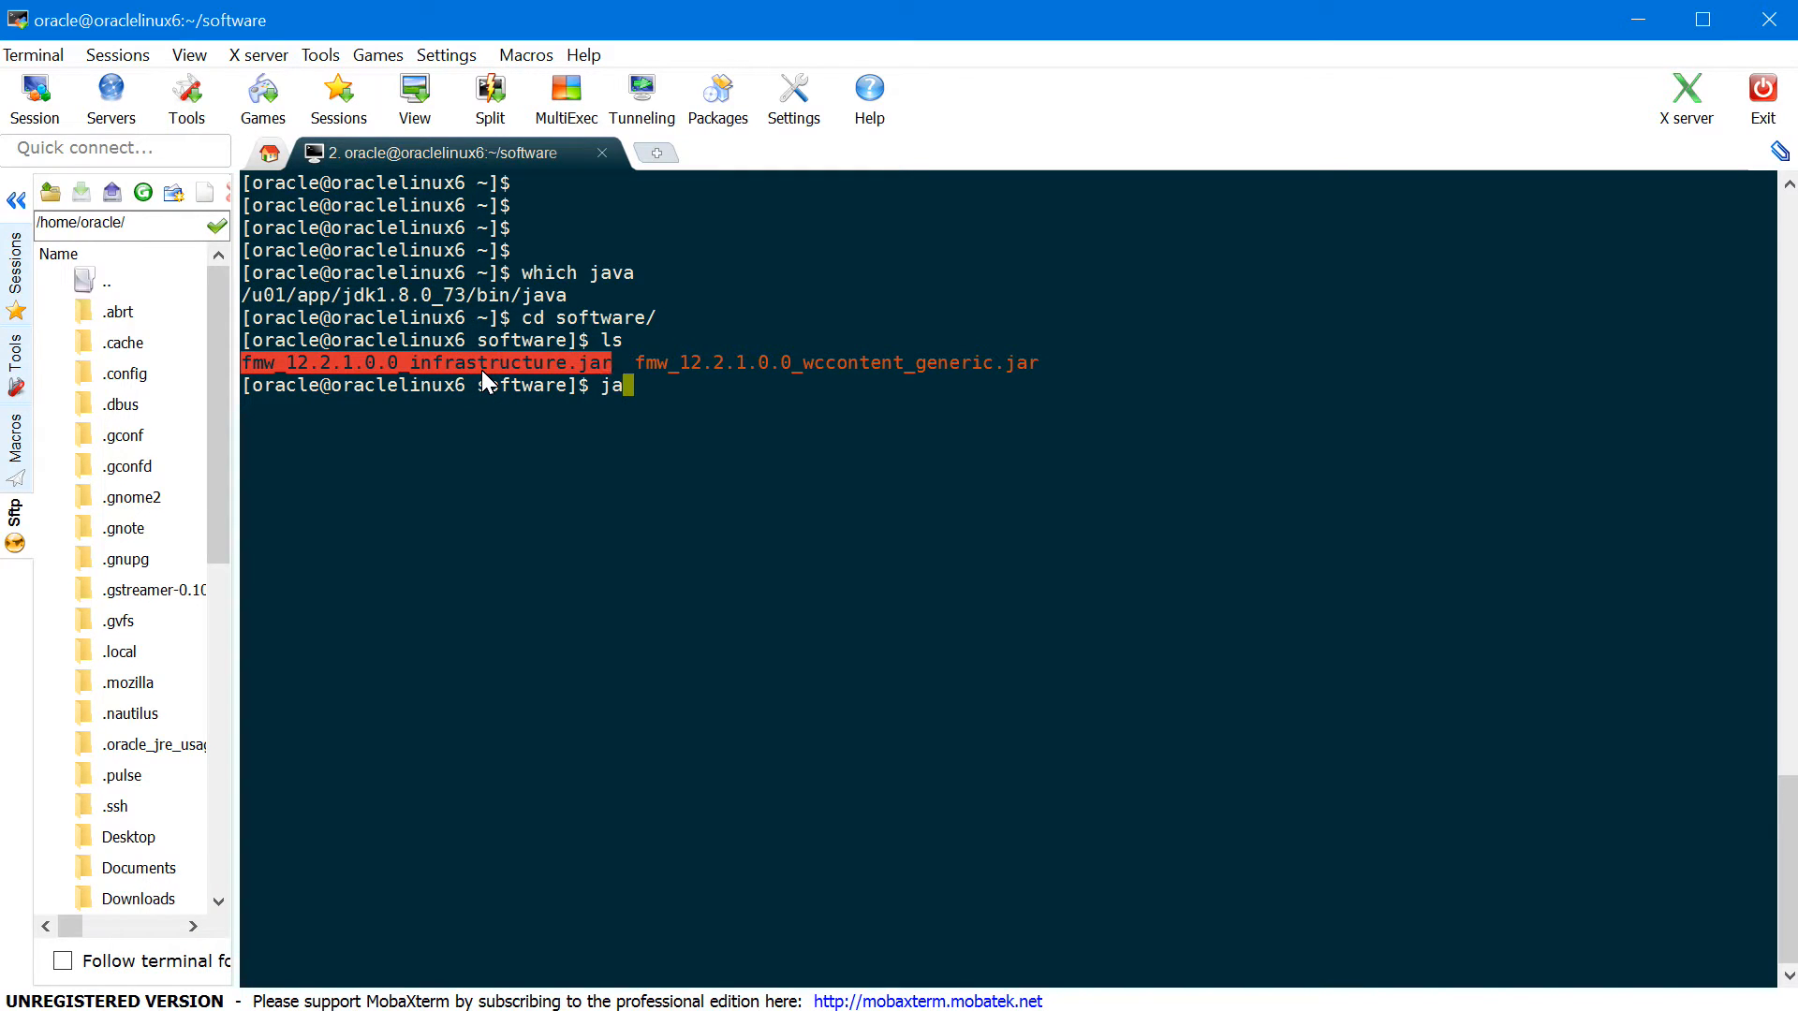
pyautogui.write('-jar')
pyautogui.rightClick(524, 400)
pyautogui.press('Return')
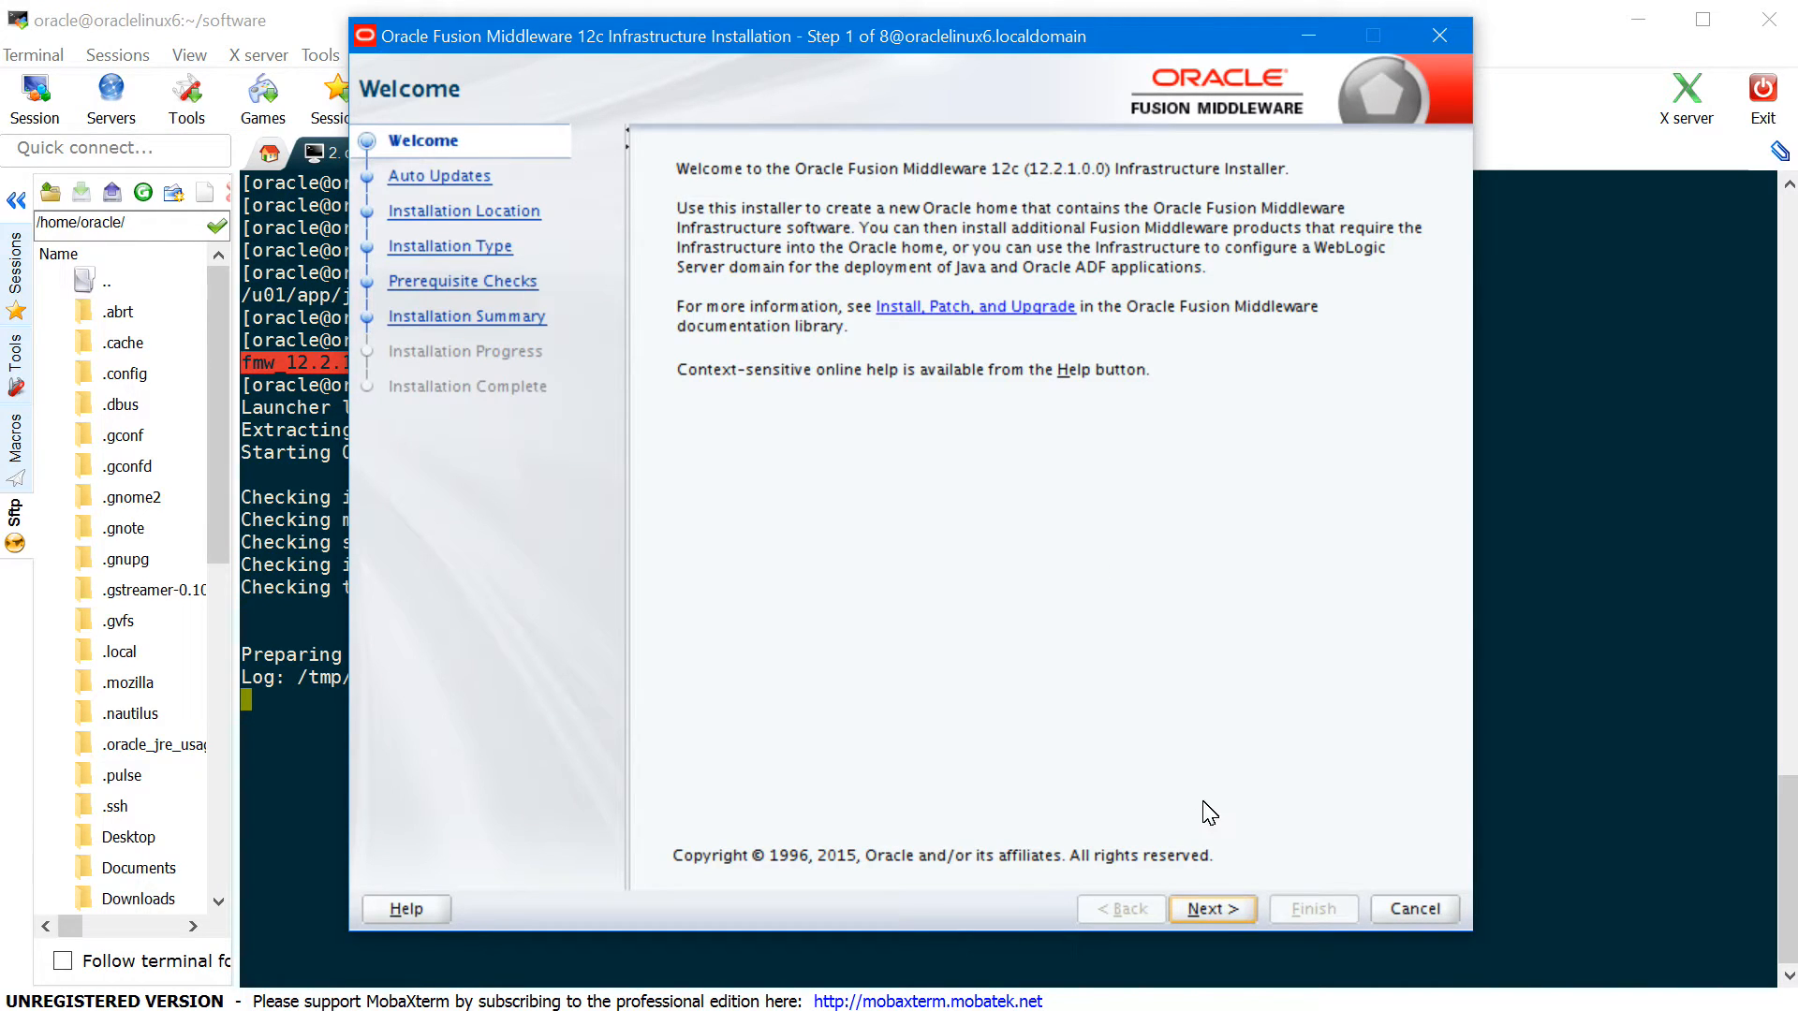
# - Skip auto updates and set Oracle Home to /u01/app/oracle/product/fmw
pyautogui.click(1212, 909)
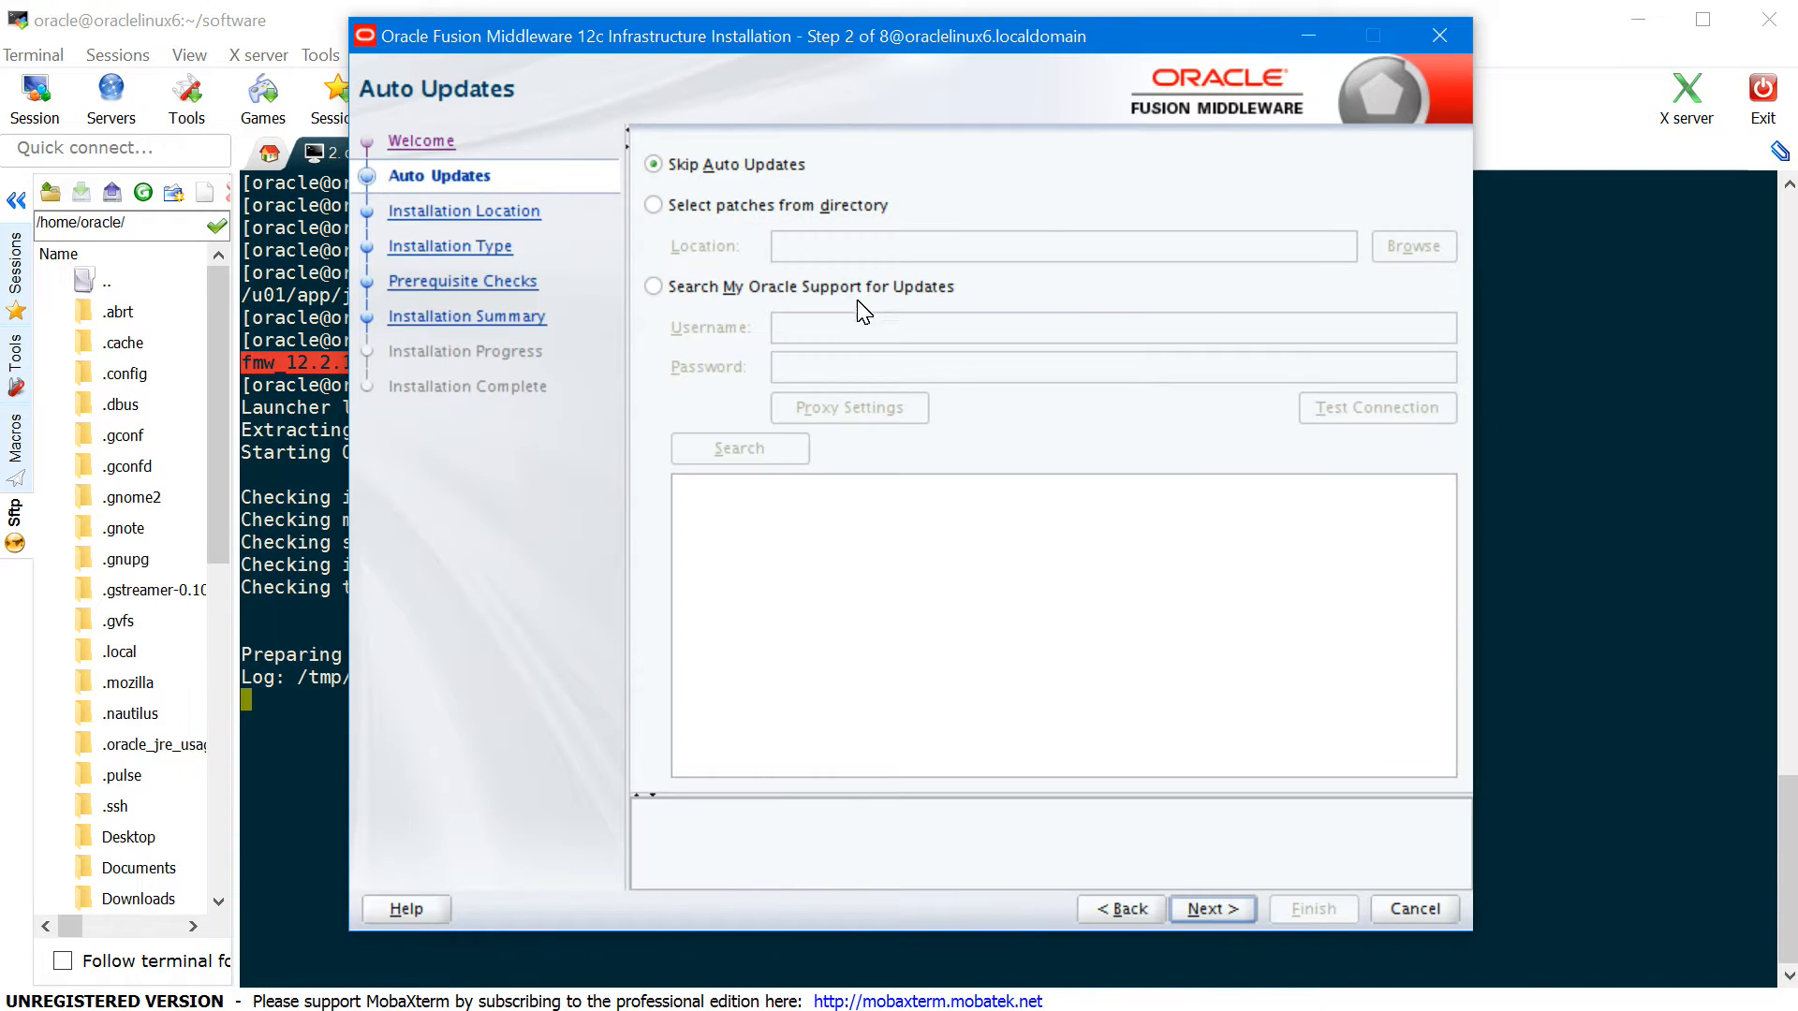
pyautogui.click(1209, 908)
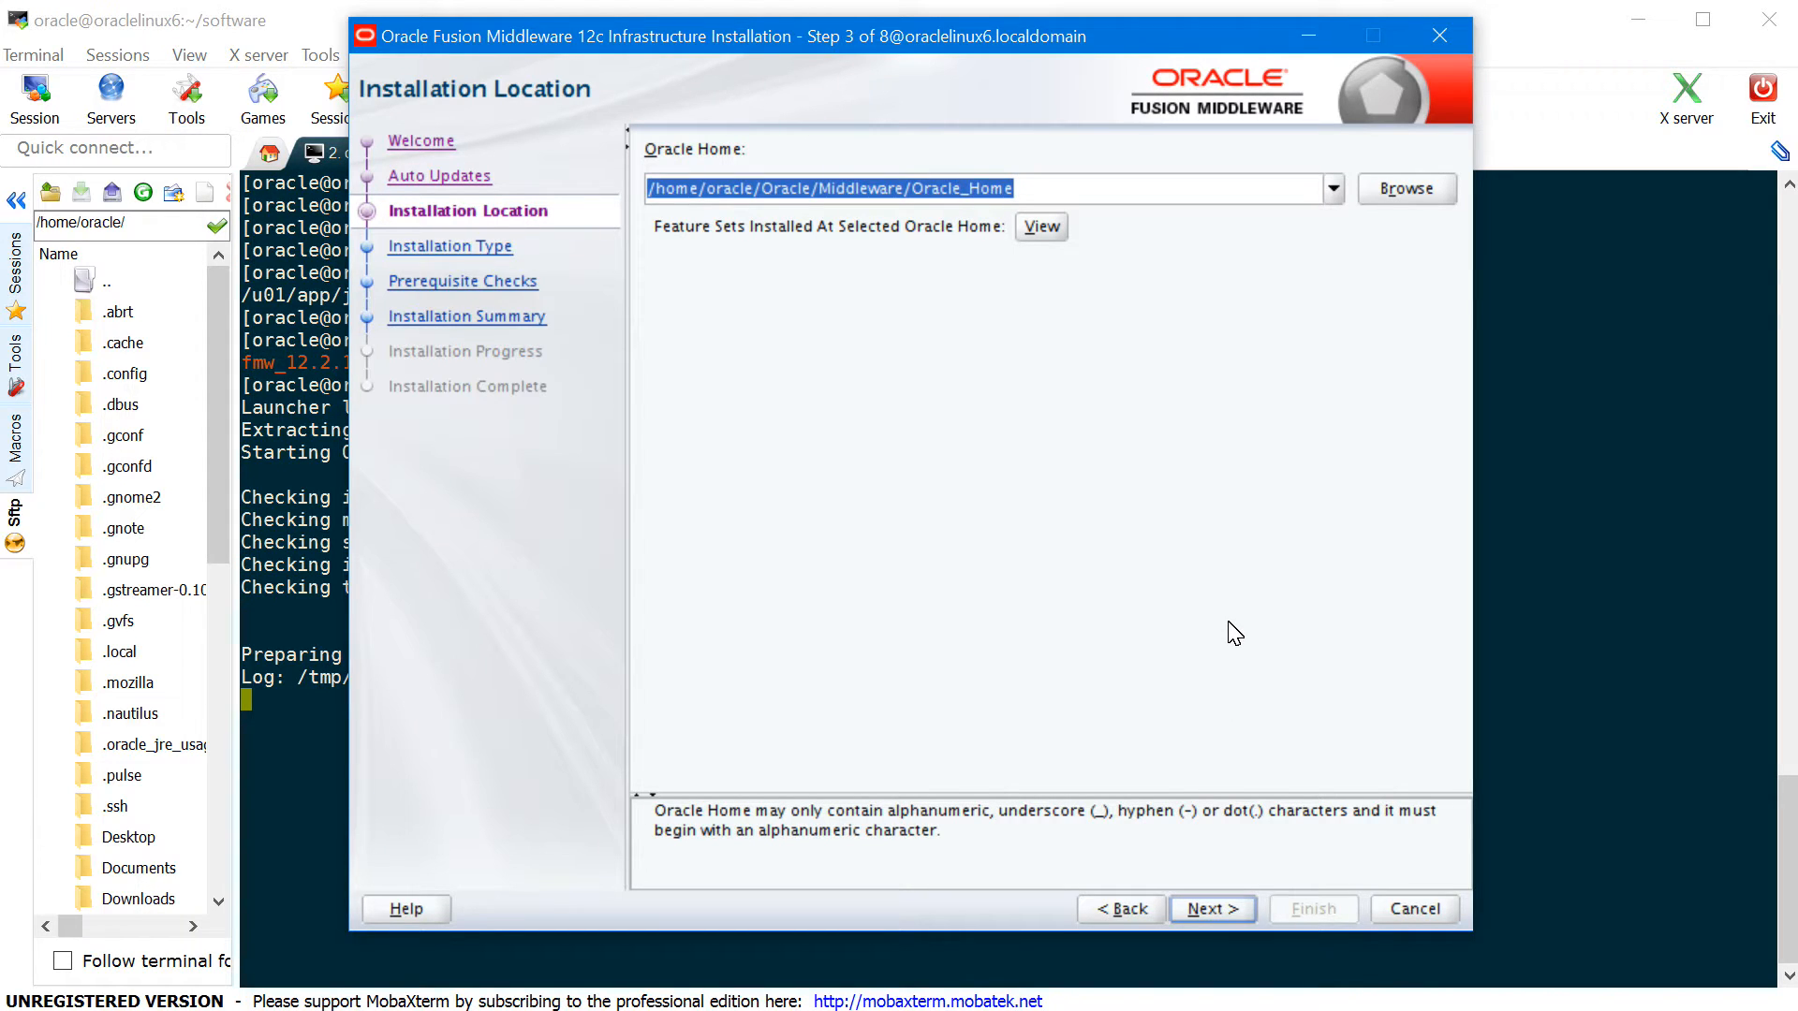
pyautogui.write('/u0')
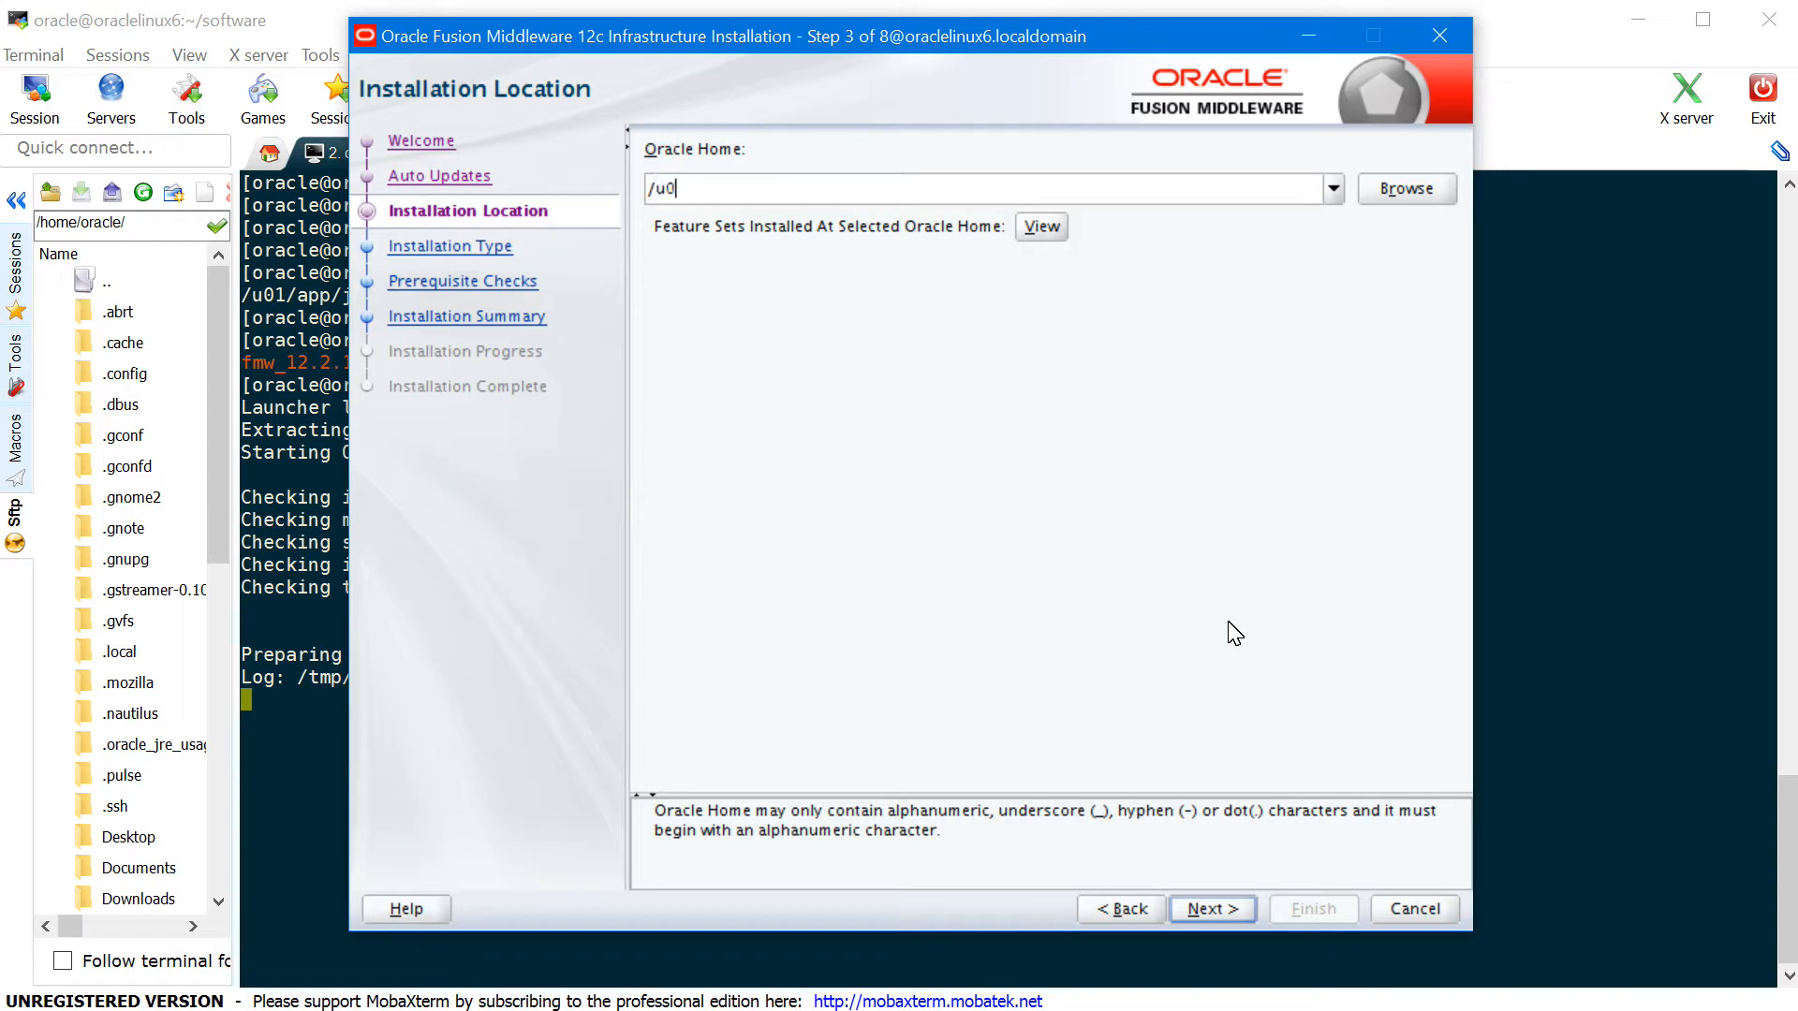
pyautogui.write('1/app/oracle/product/fmw')
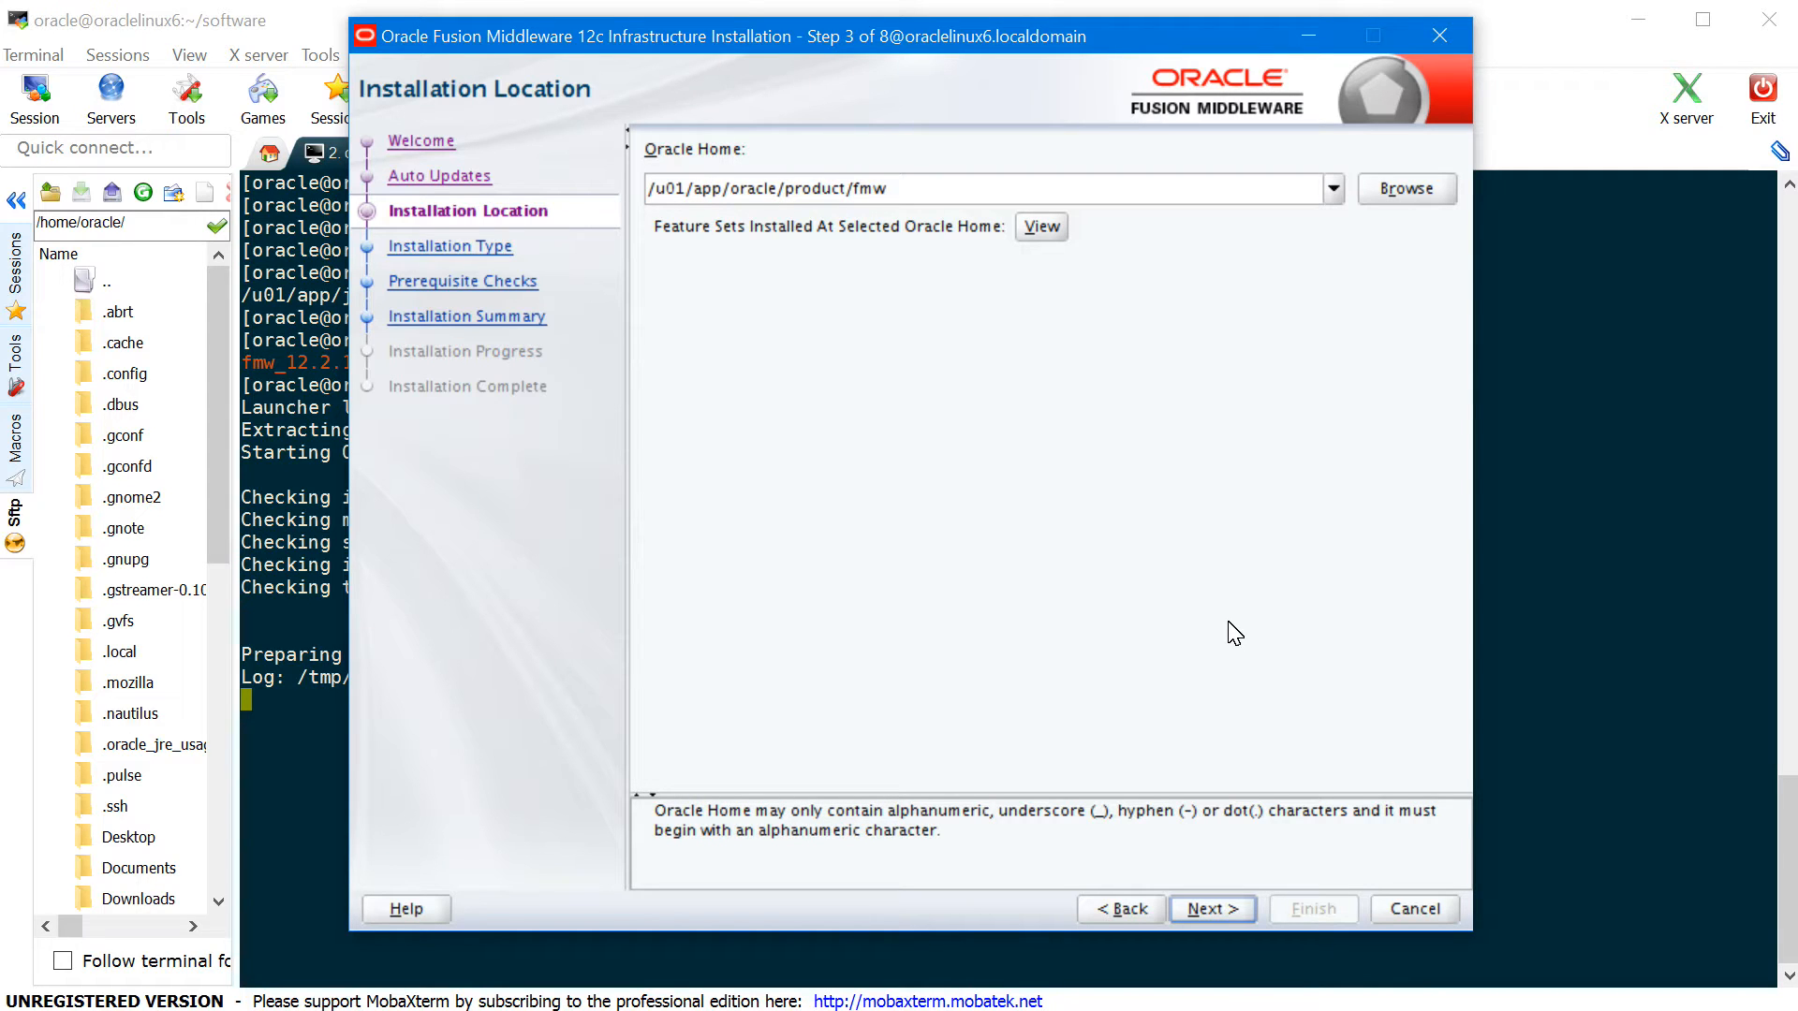
pyautogui.click(1225, 910)
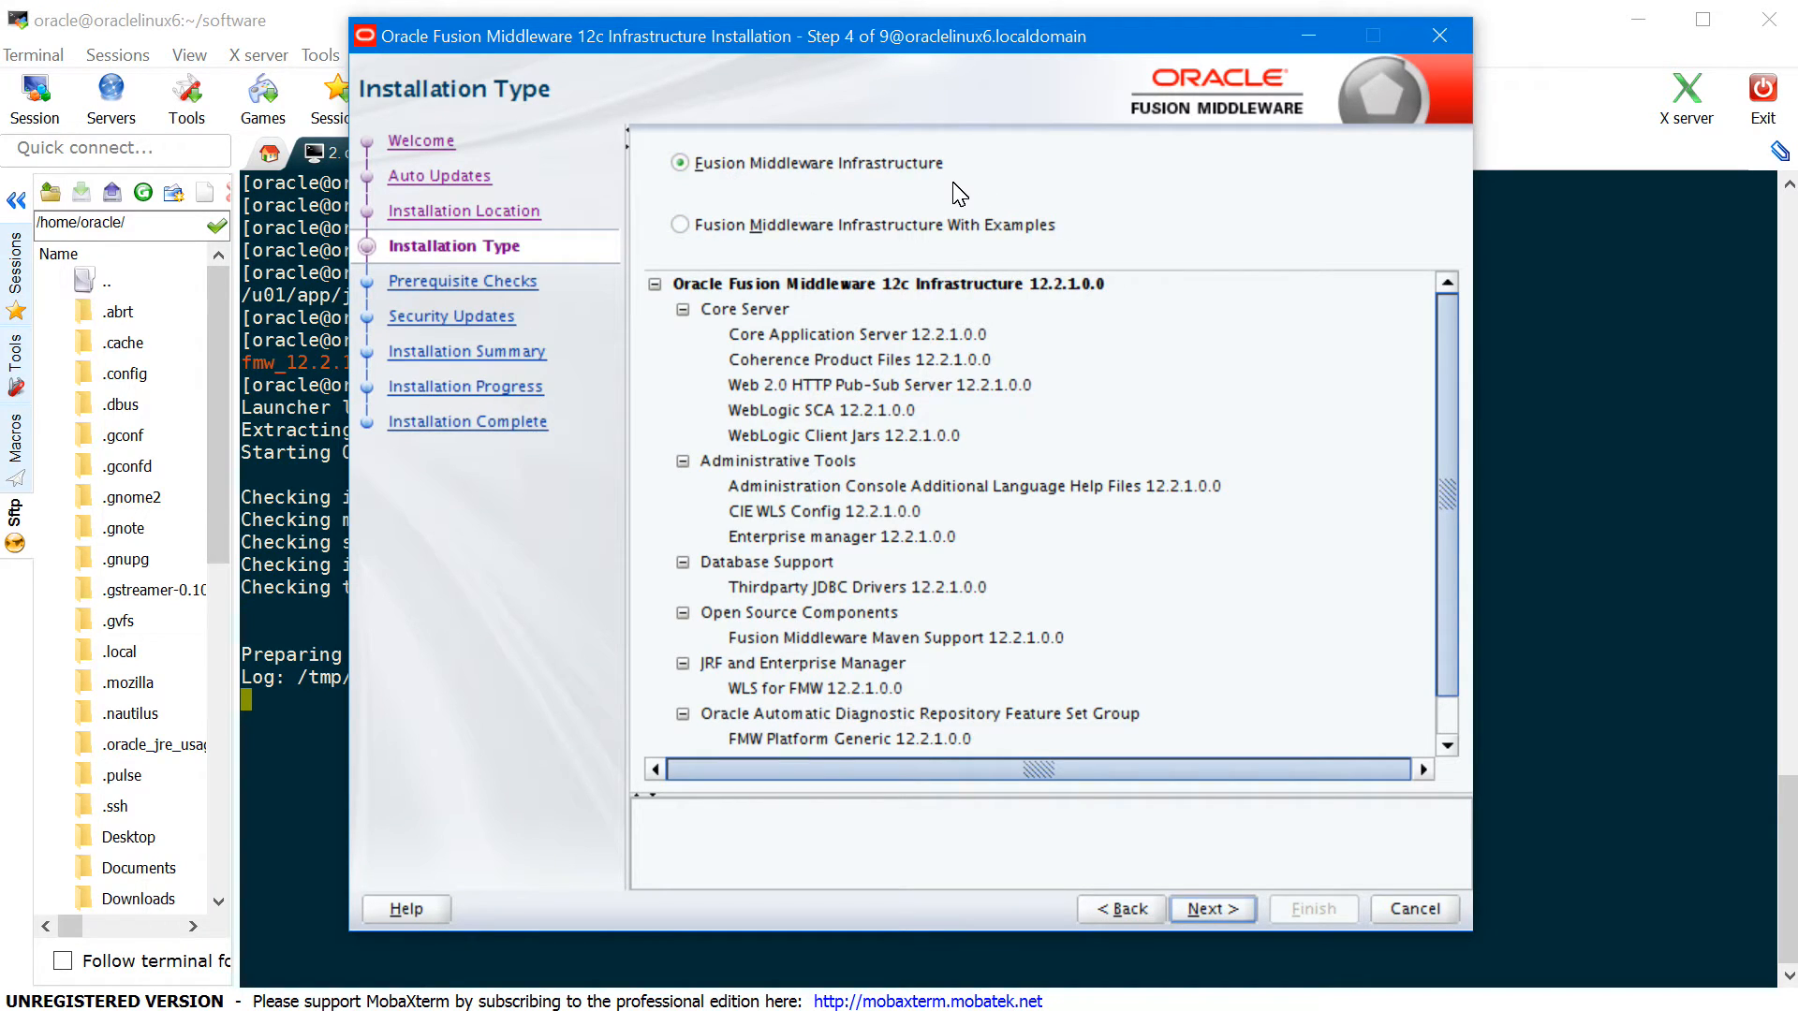
# - Keep the Infrastructure install type, pass prerequisite checks, and decline My Oracle Support security updates
pyautogui.click(1210, 910)
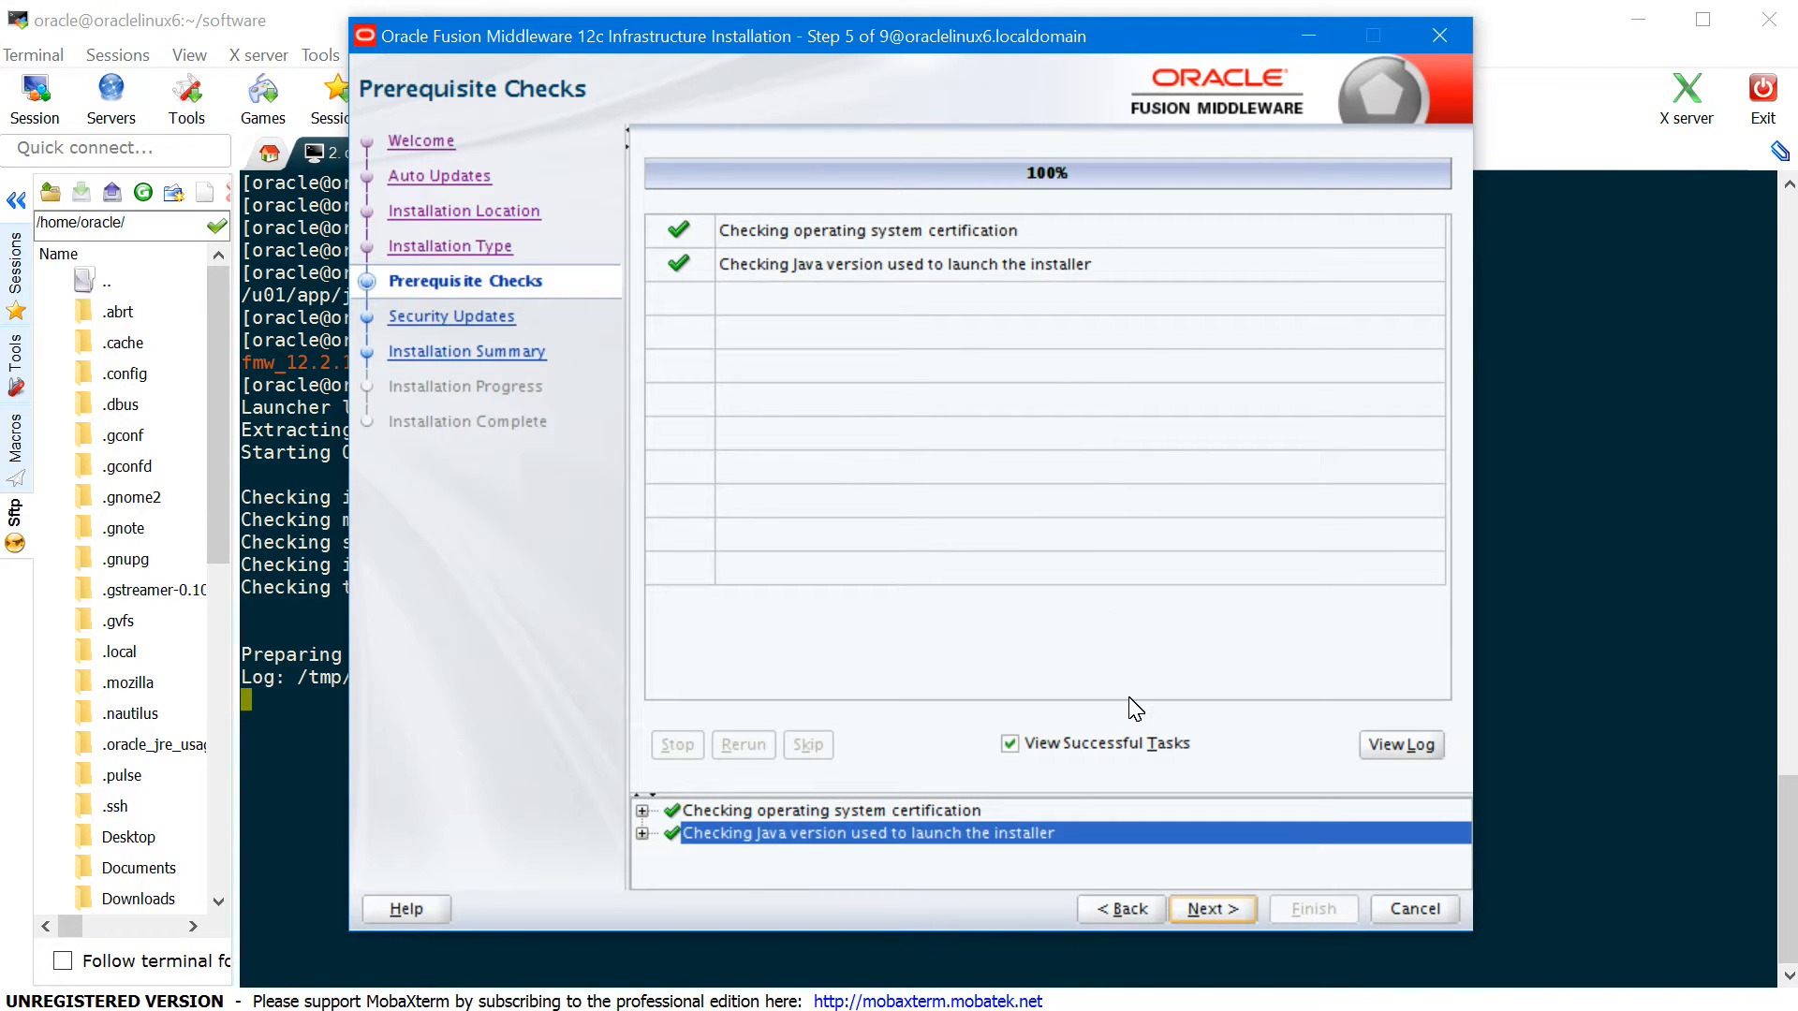
pyautogui.click(1228, 908)
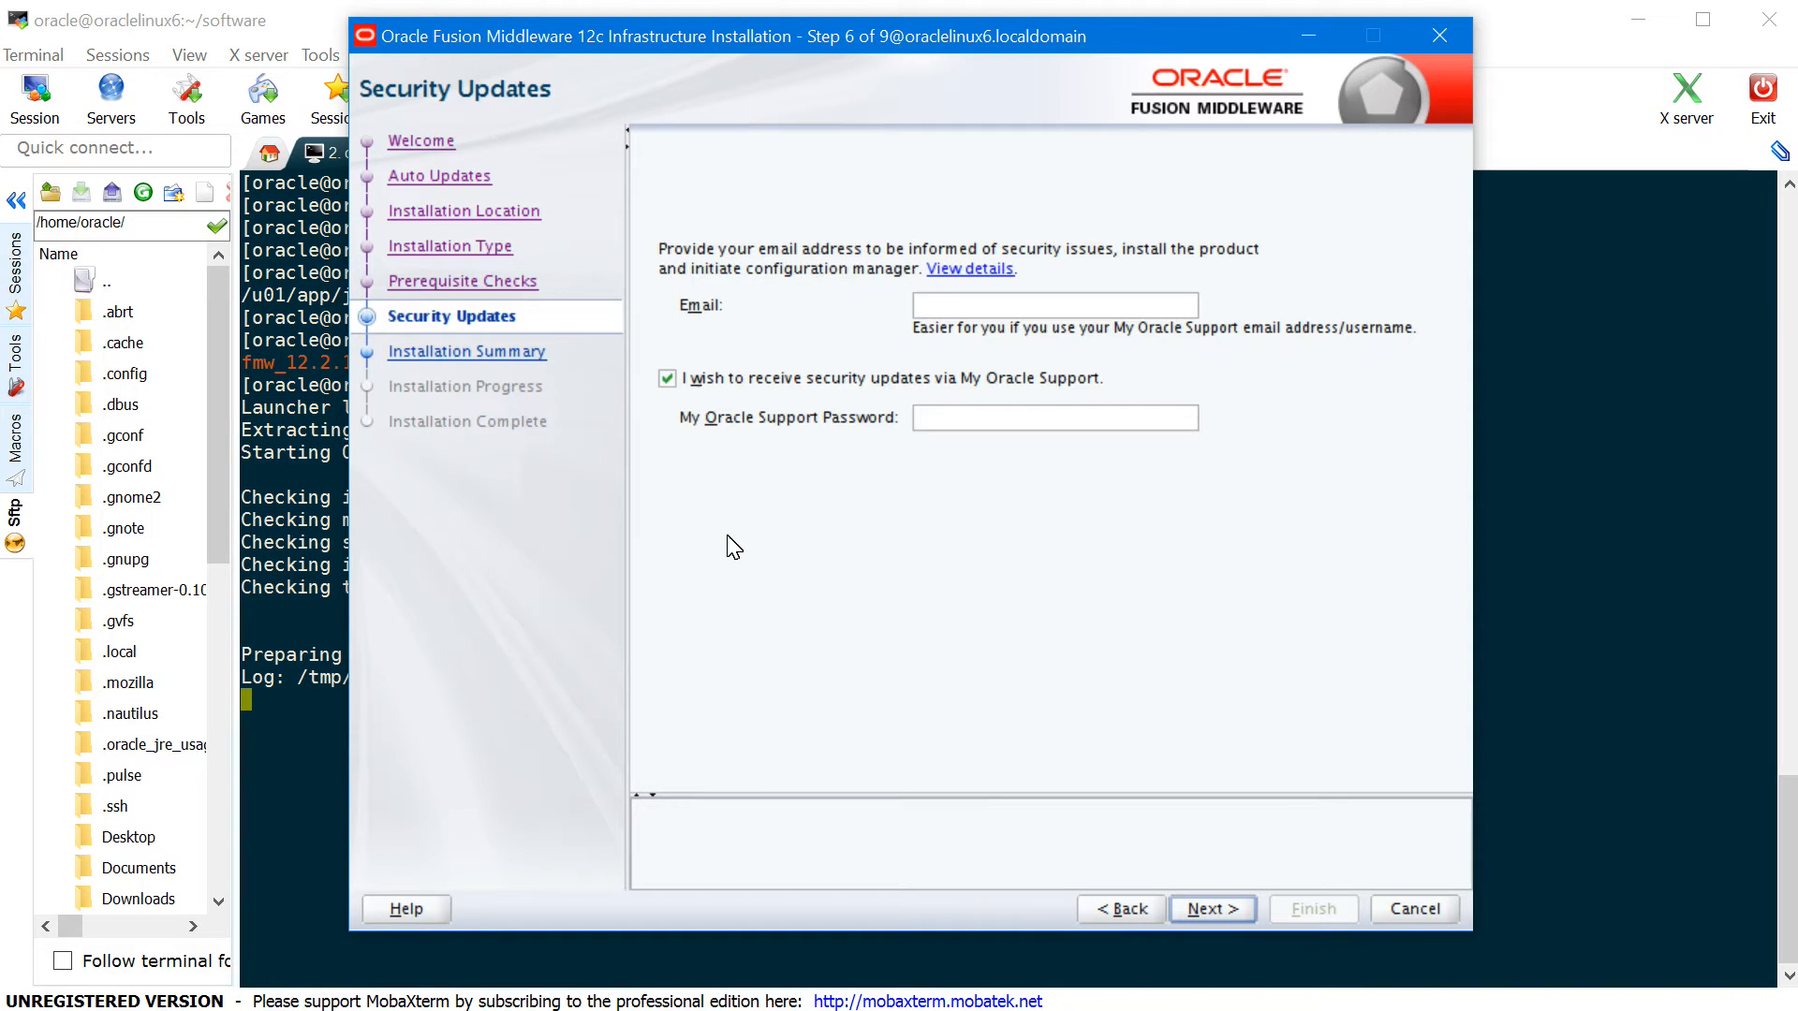
pyautogui.click(669, 381)
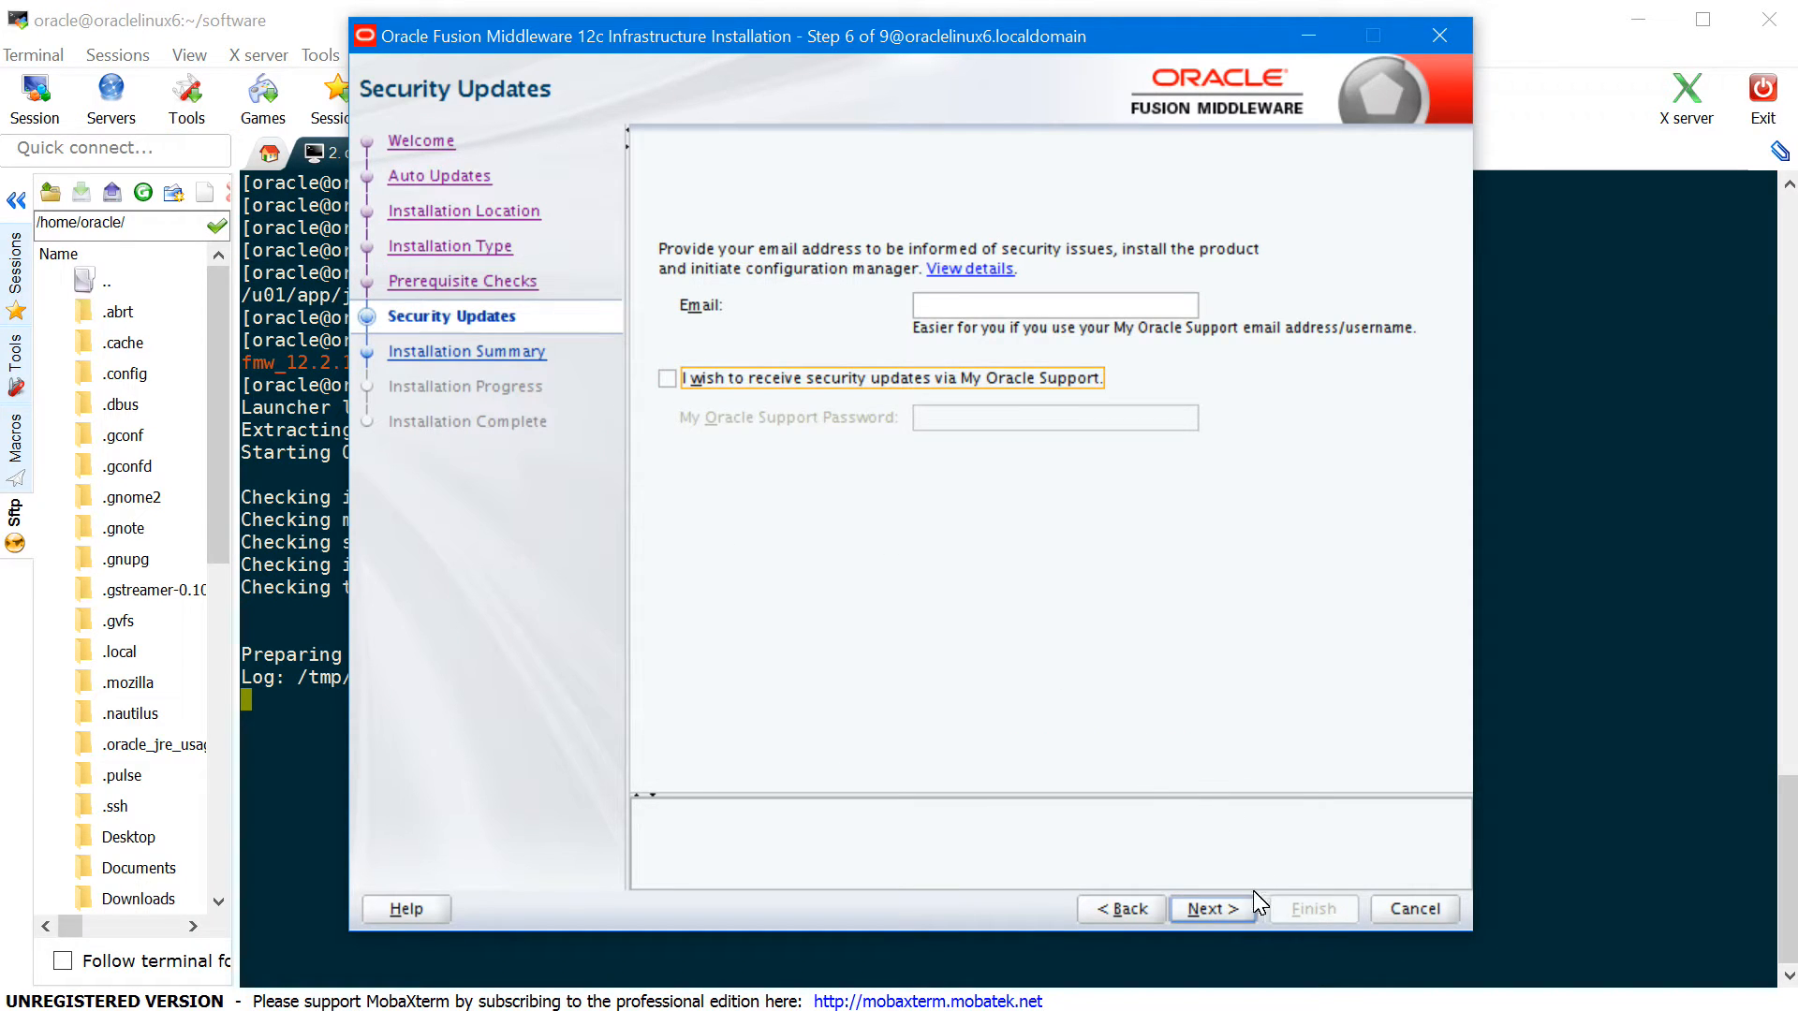
pyautogui.click(1215, 908)
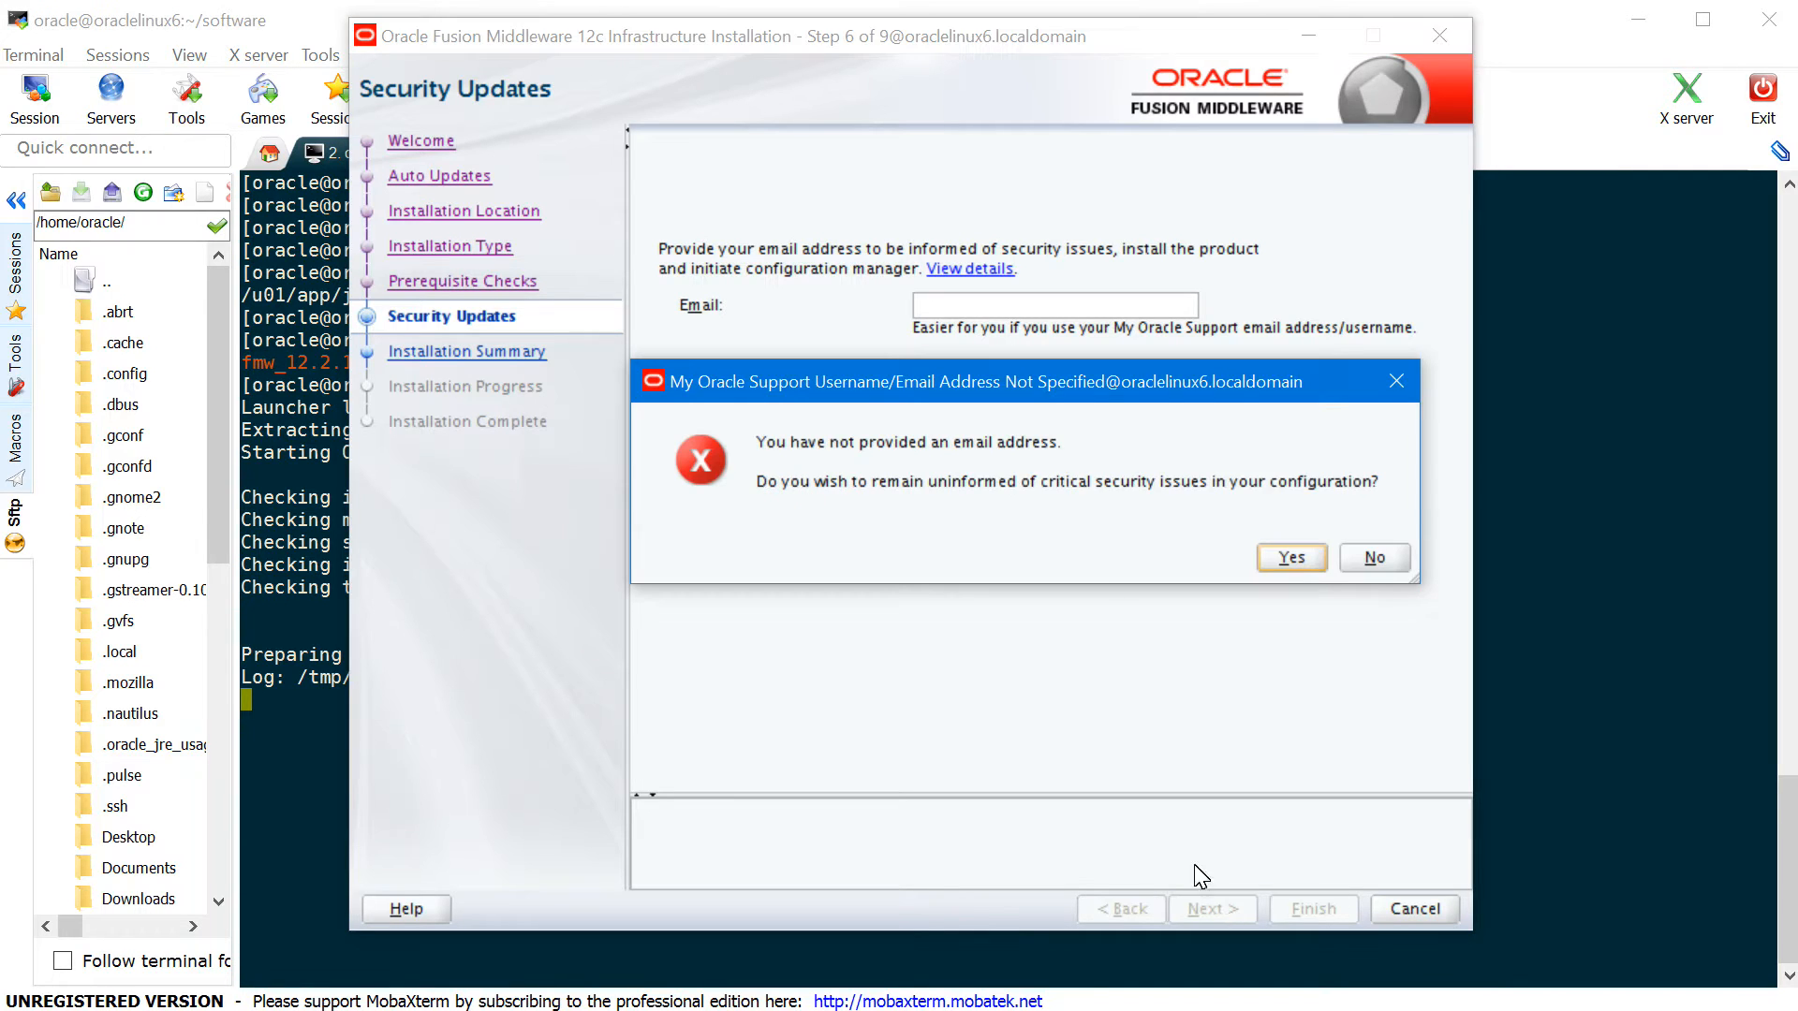
pyautogui.click(1292, 558)
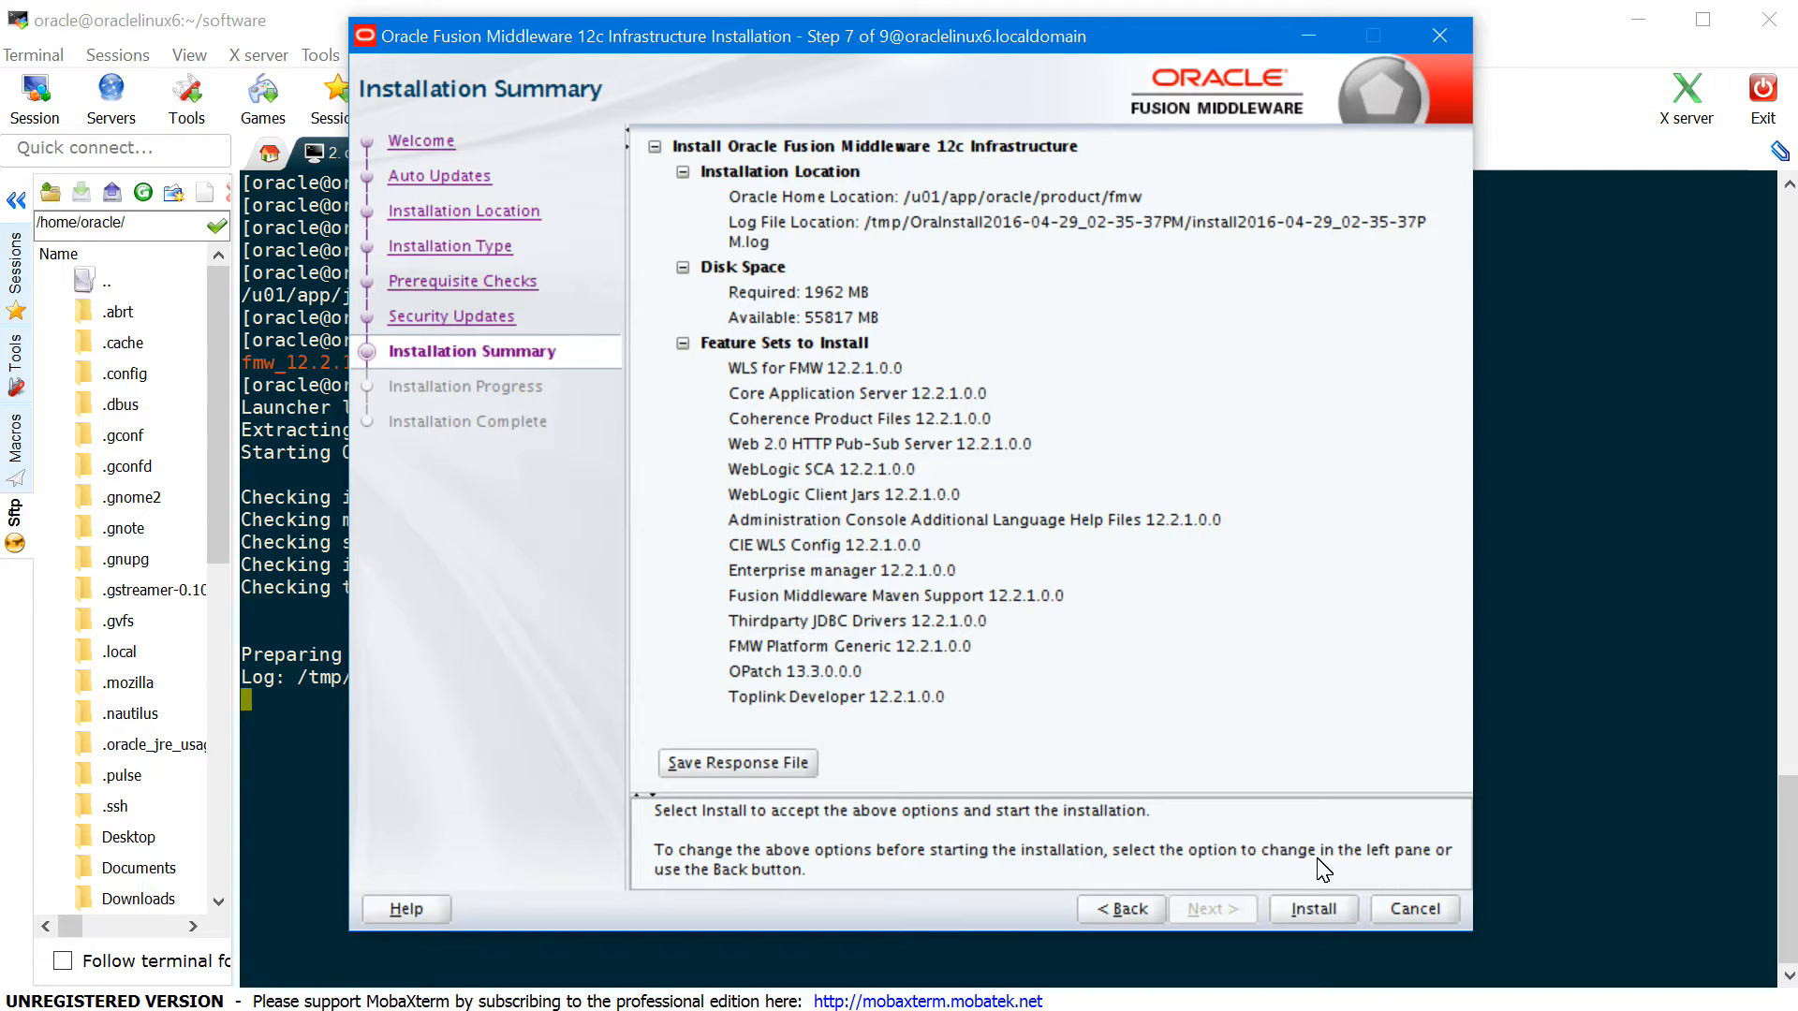
# - Install Fusion Middleware Infrastructure to completion and close the installer
pyautogui.click(1311, 909)
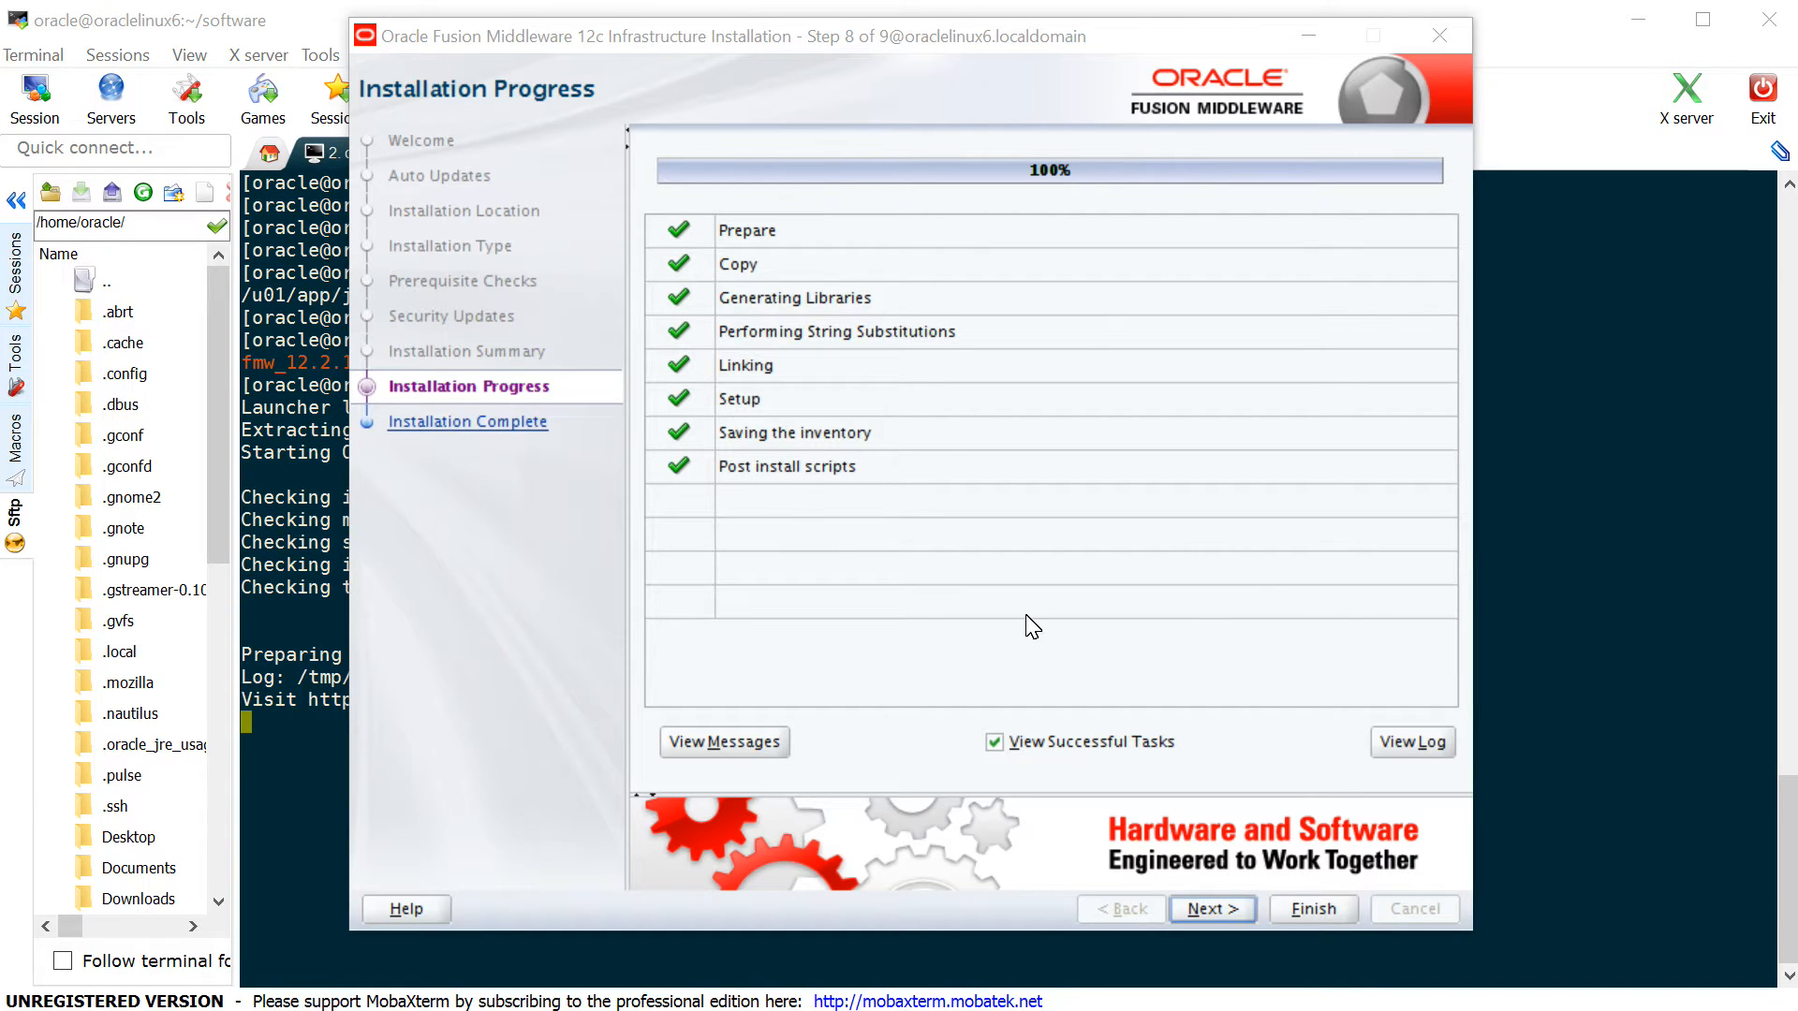
pyautogui.click(1217, 907)
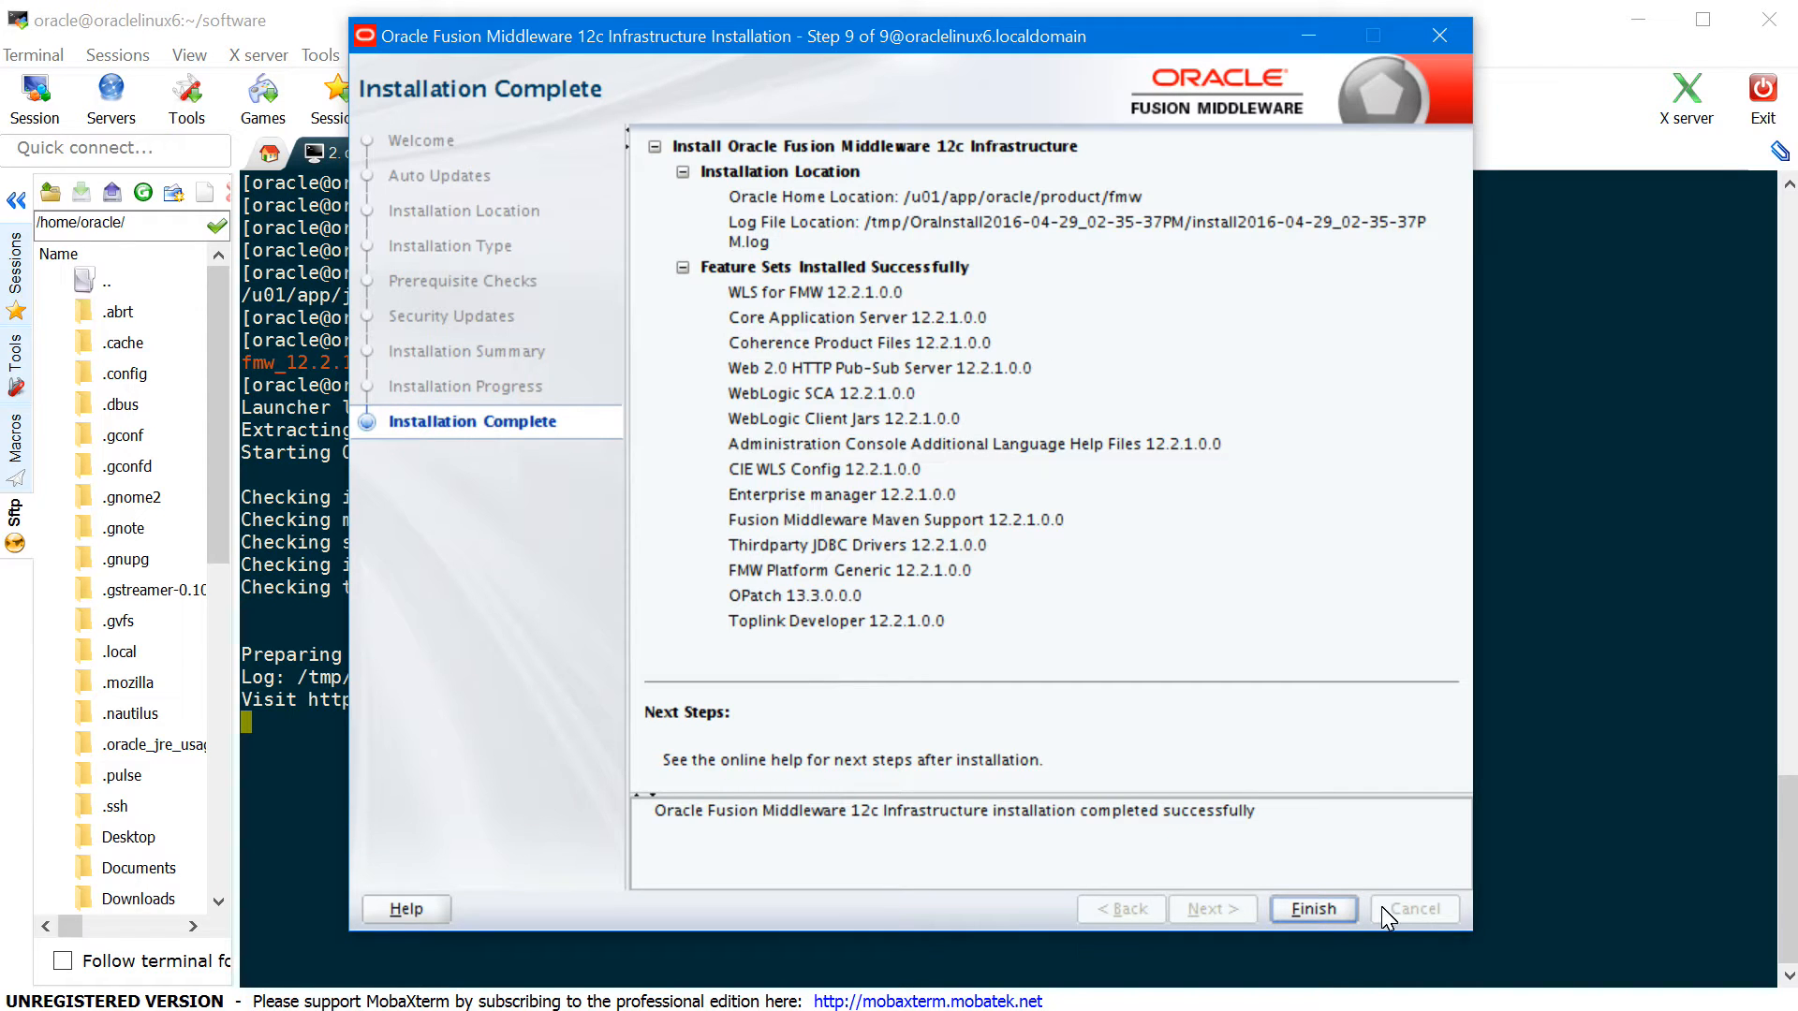
pyautogui.click(1313, 908)
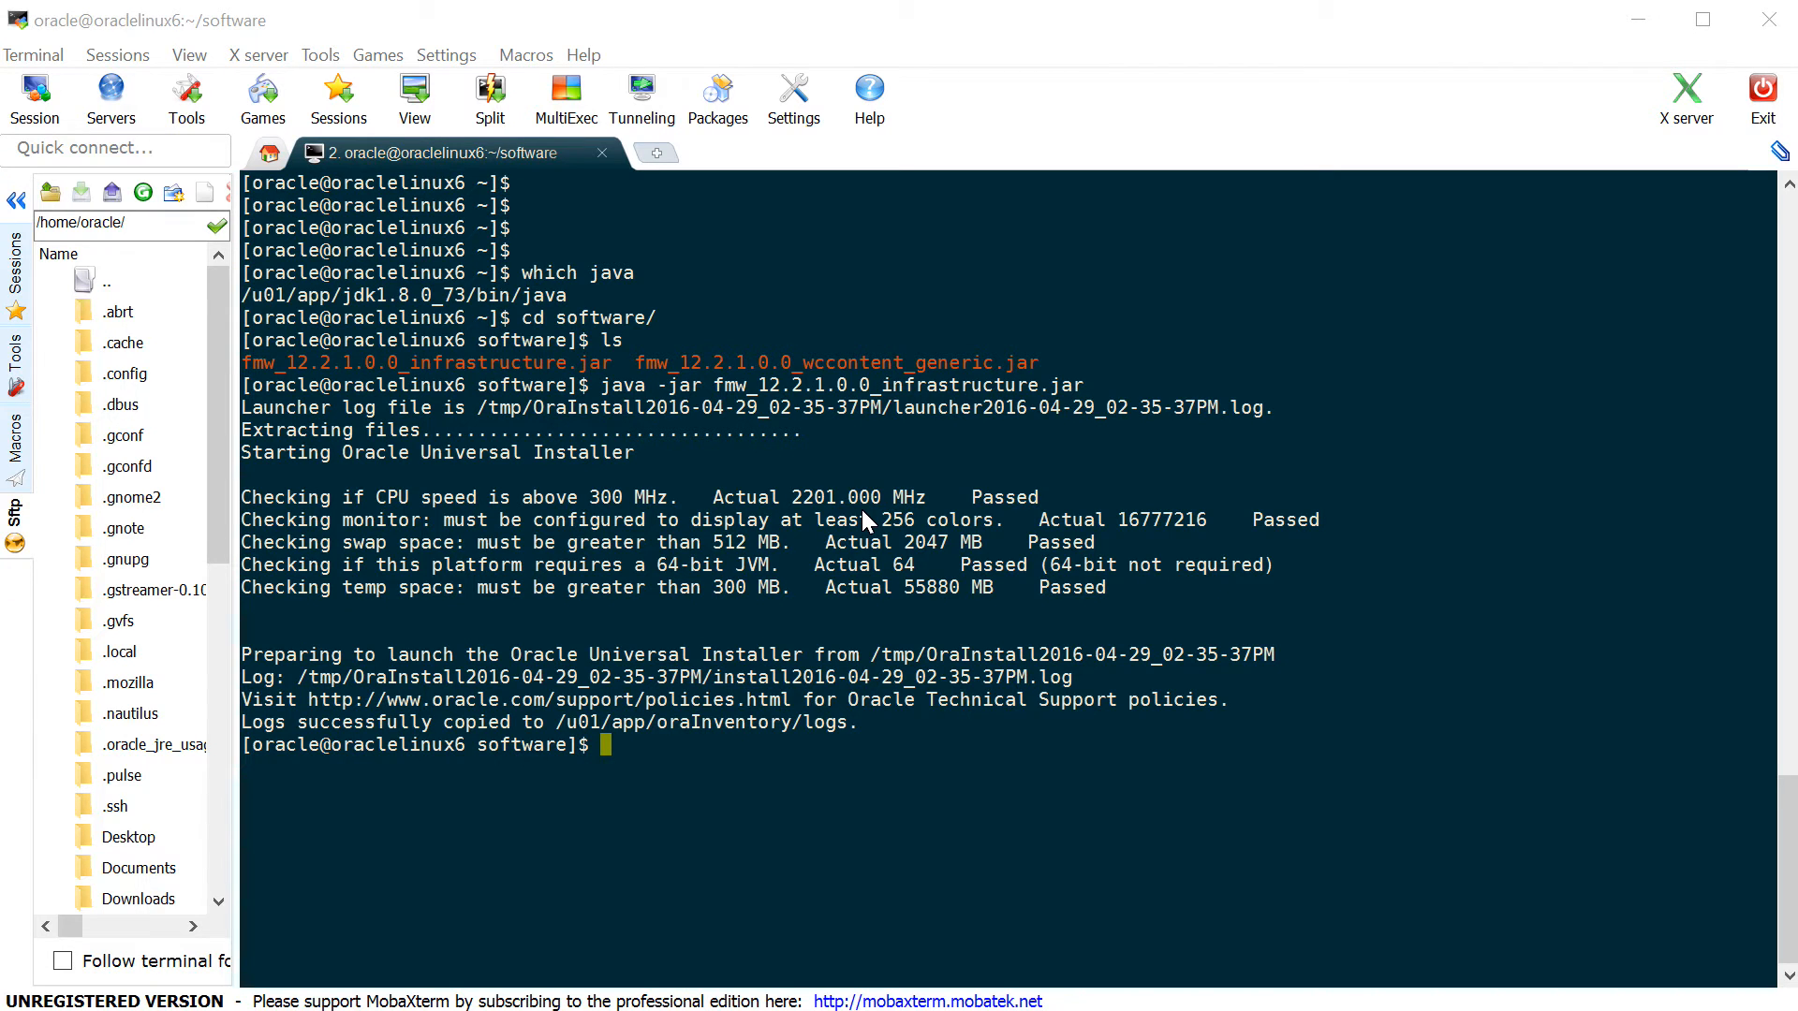
# - Launch fmw_12.2.1.0.0_wccontent_generic.jar with java -jar from the terminal
pyautogui.click(1102, 740)
pyautogui.press('Return')
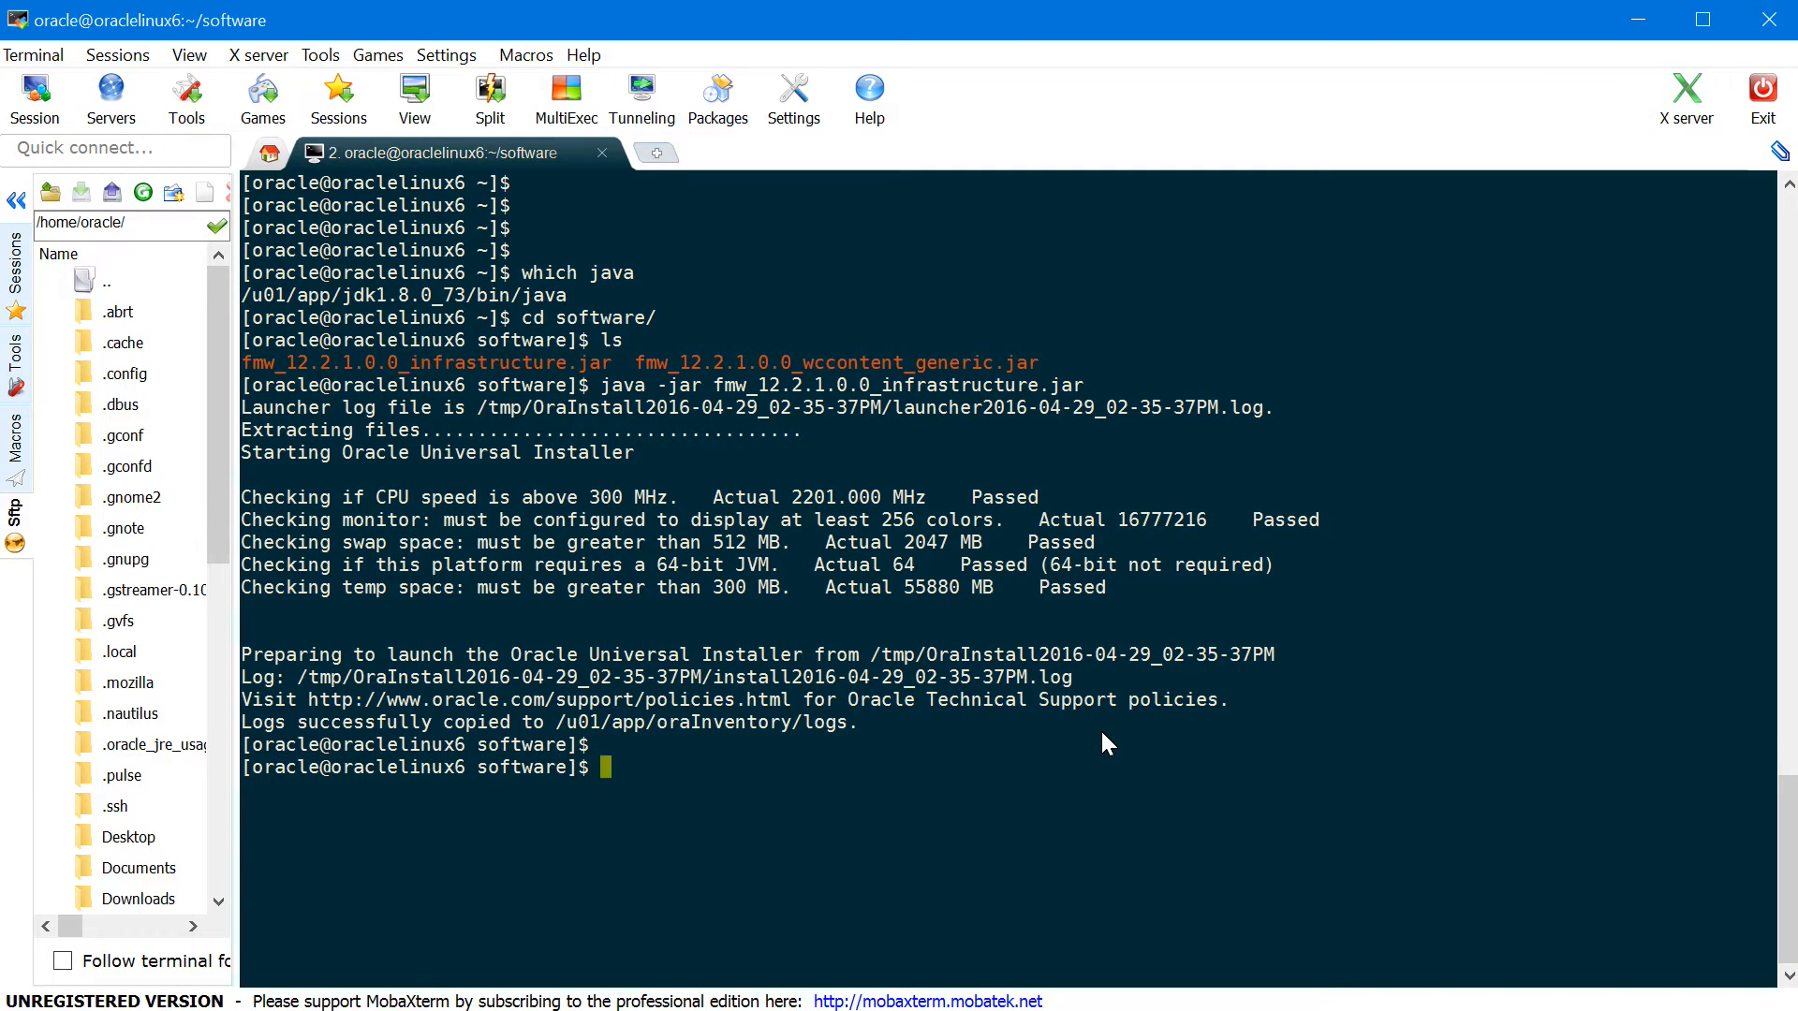
pyautogui.write('java -jar')
pyautogui.doubleClick(826, 365)
pyautogui.rightClick(825, 365)
pyautogui.press('Return')
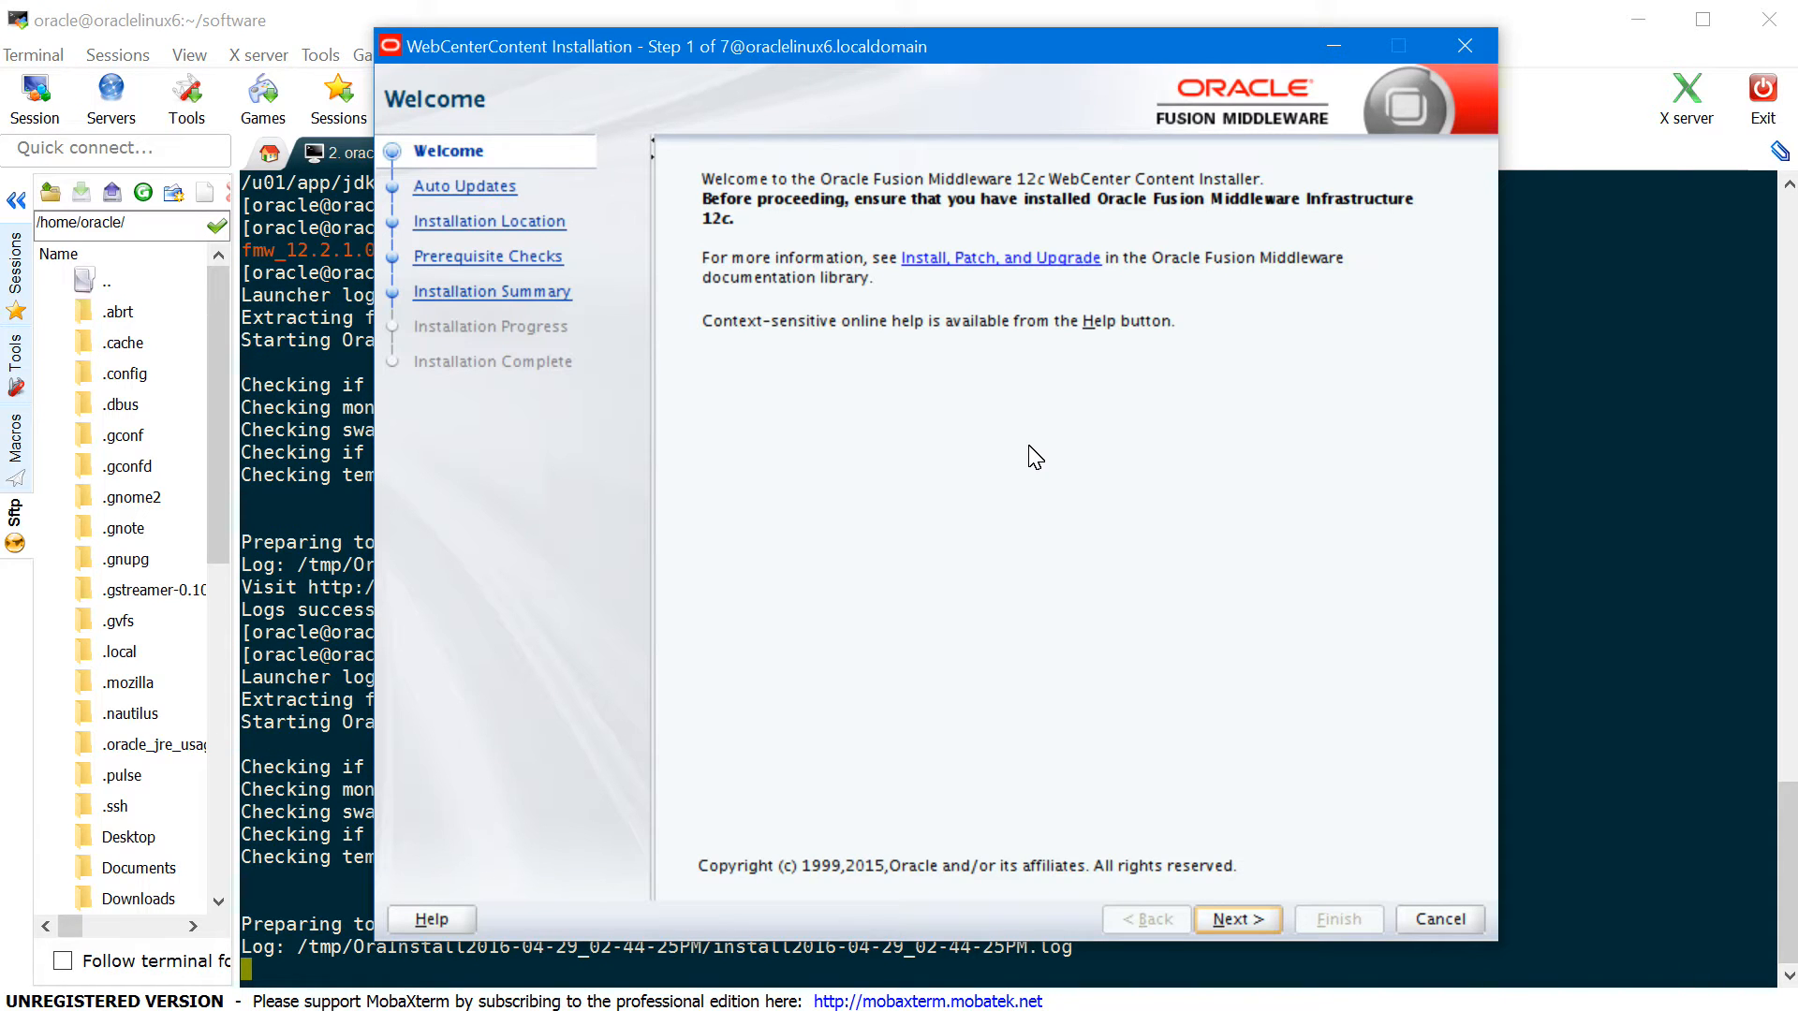
# - Skip auto updates, point Oracle Home to /u01/app/oracle/product/fmw, and run prerequisite checks
pyautogui.click(1232, 920)
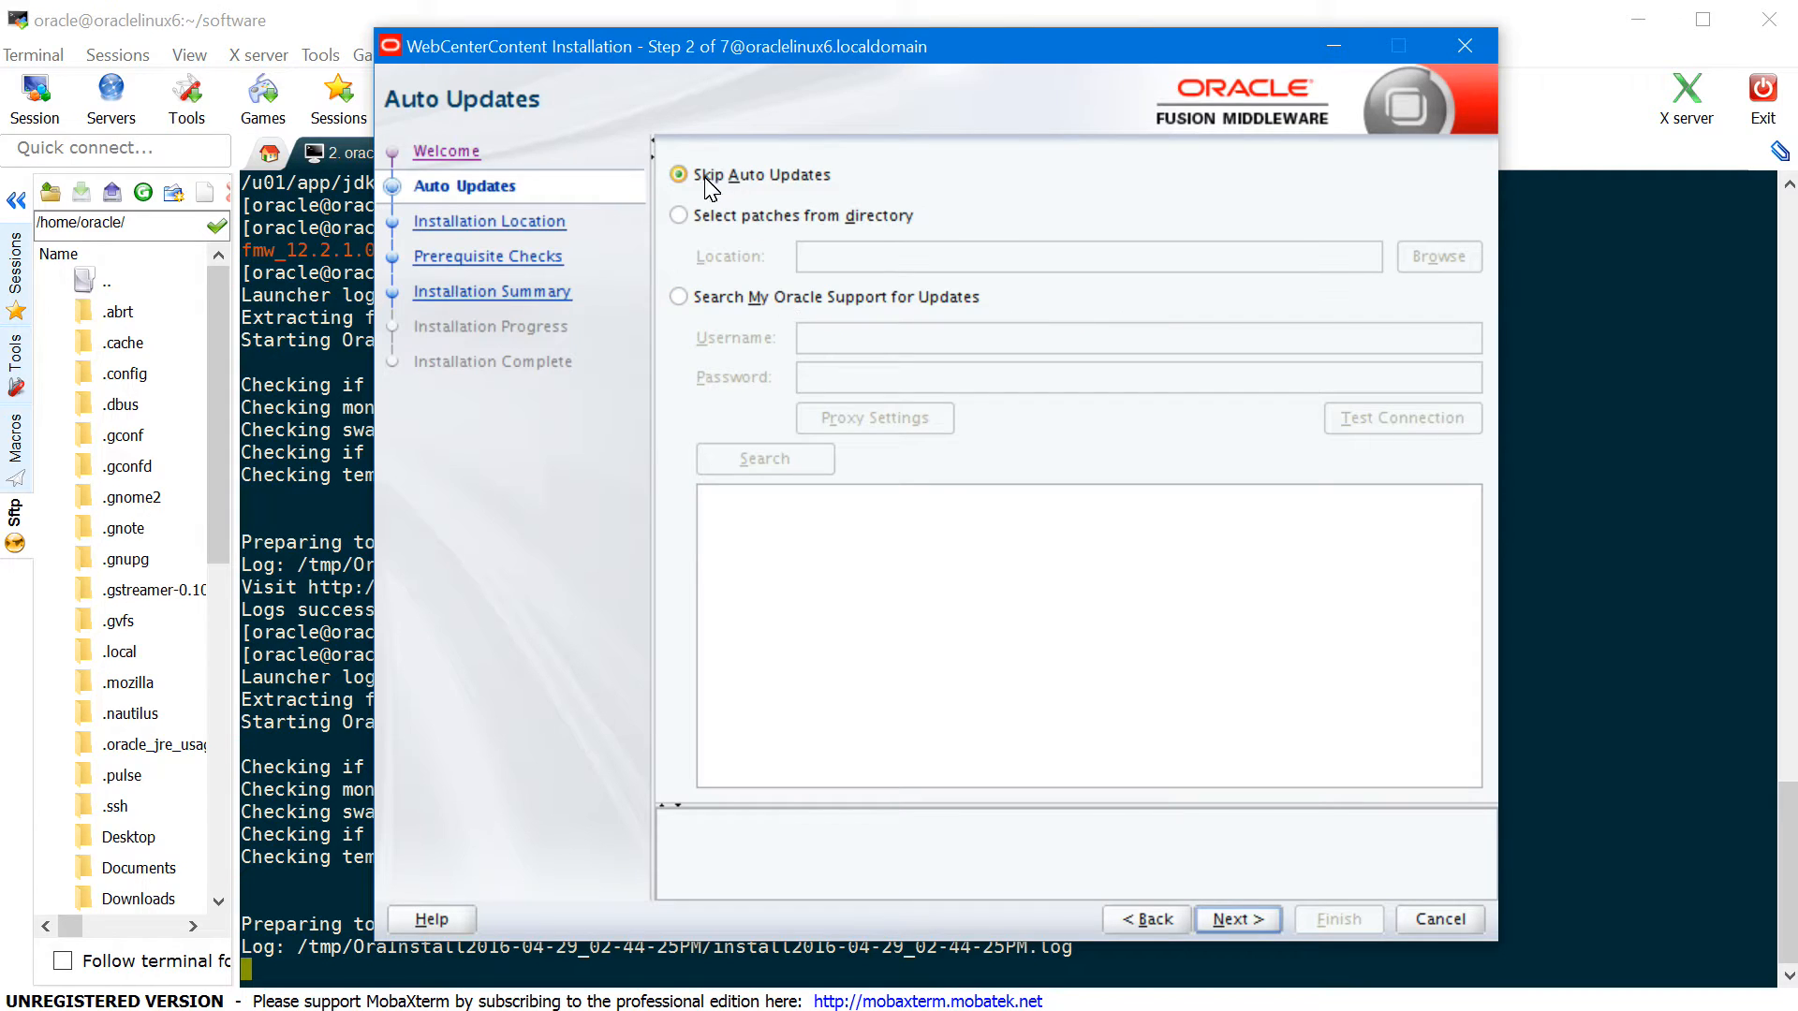
pyautogui.click(1239, 921)
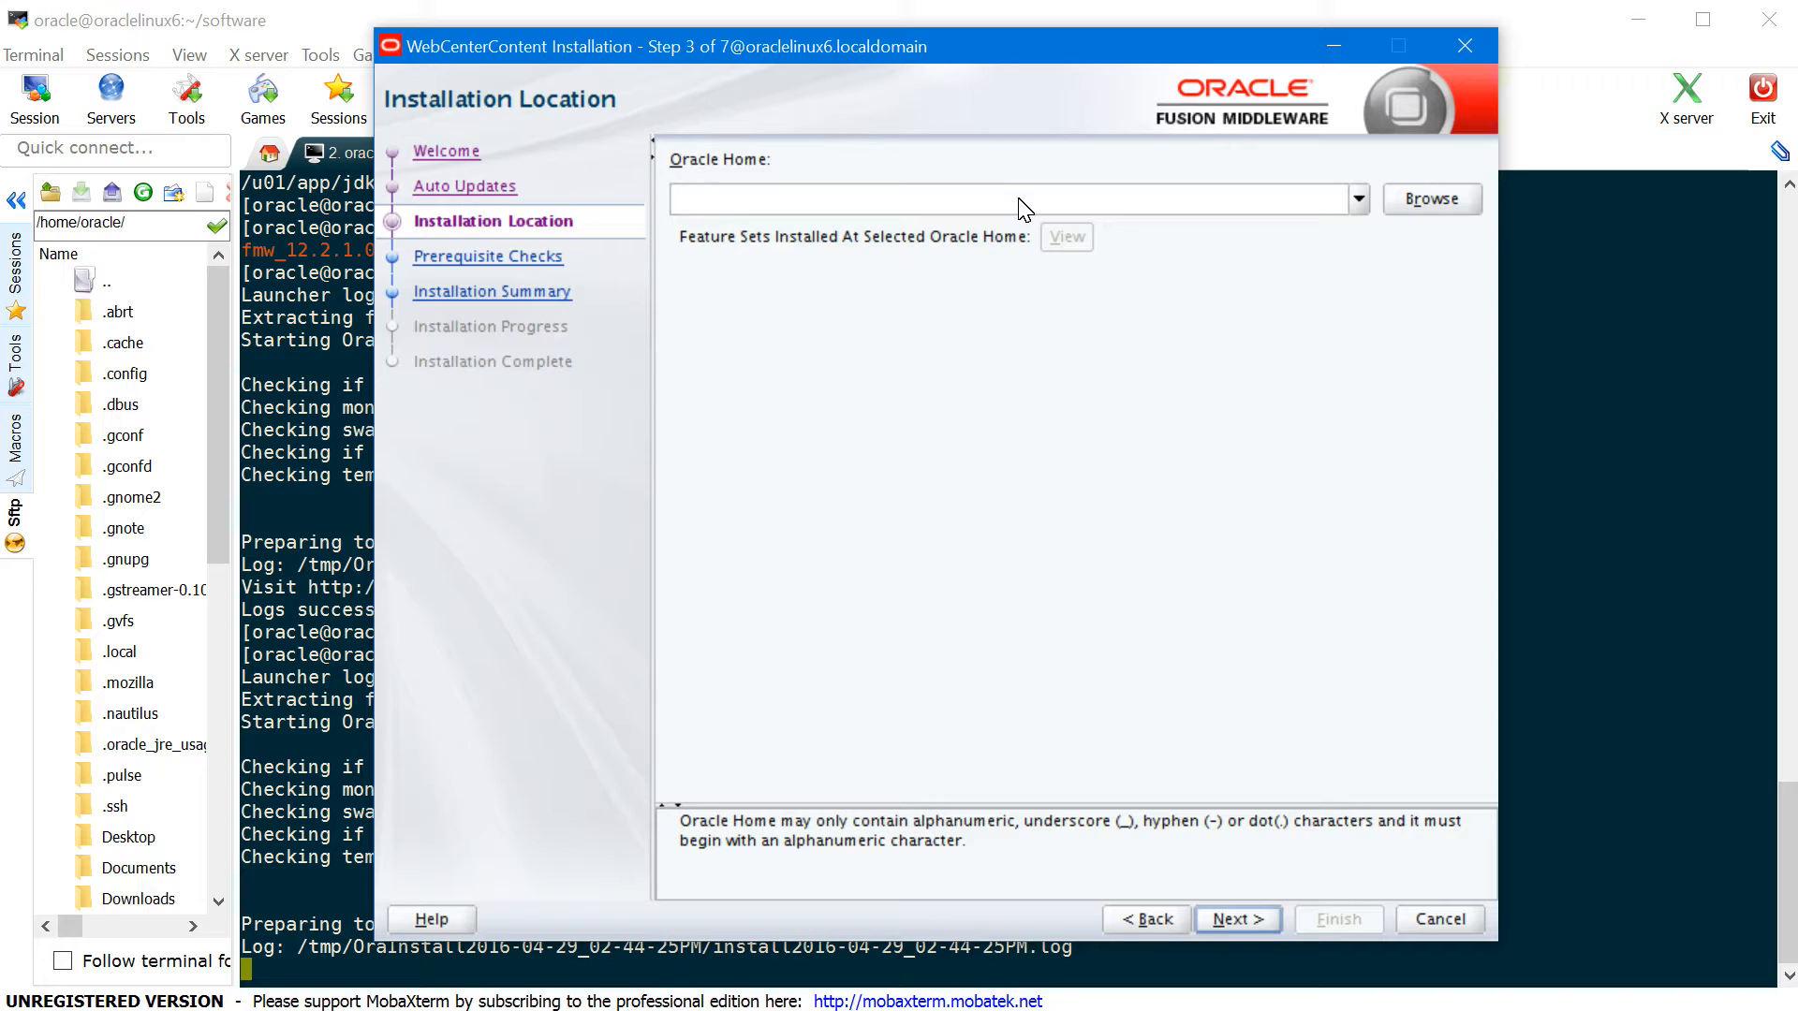
pyautogui.write('/u01/app/oracle/product')
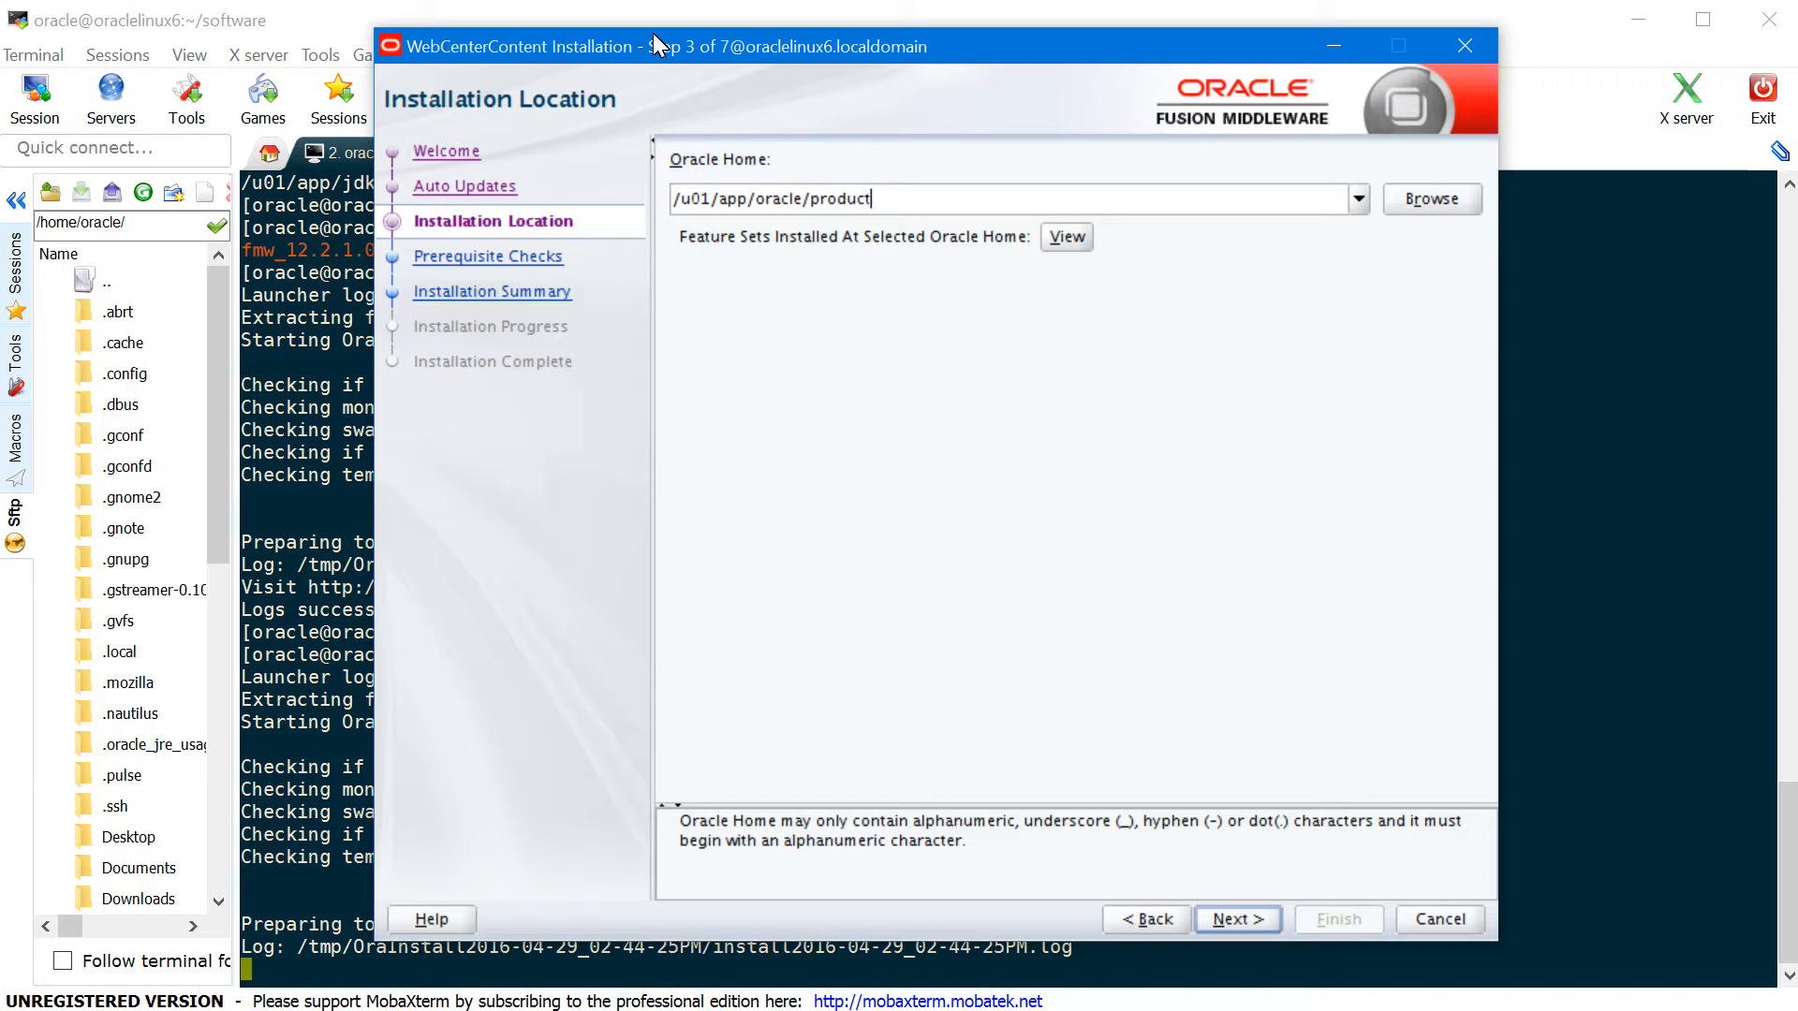
pyautogui.write('/fmw')
pyautogui.click(1072, 239)
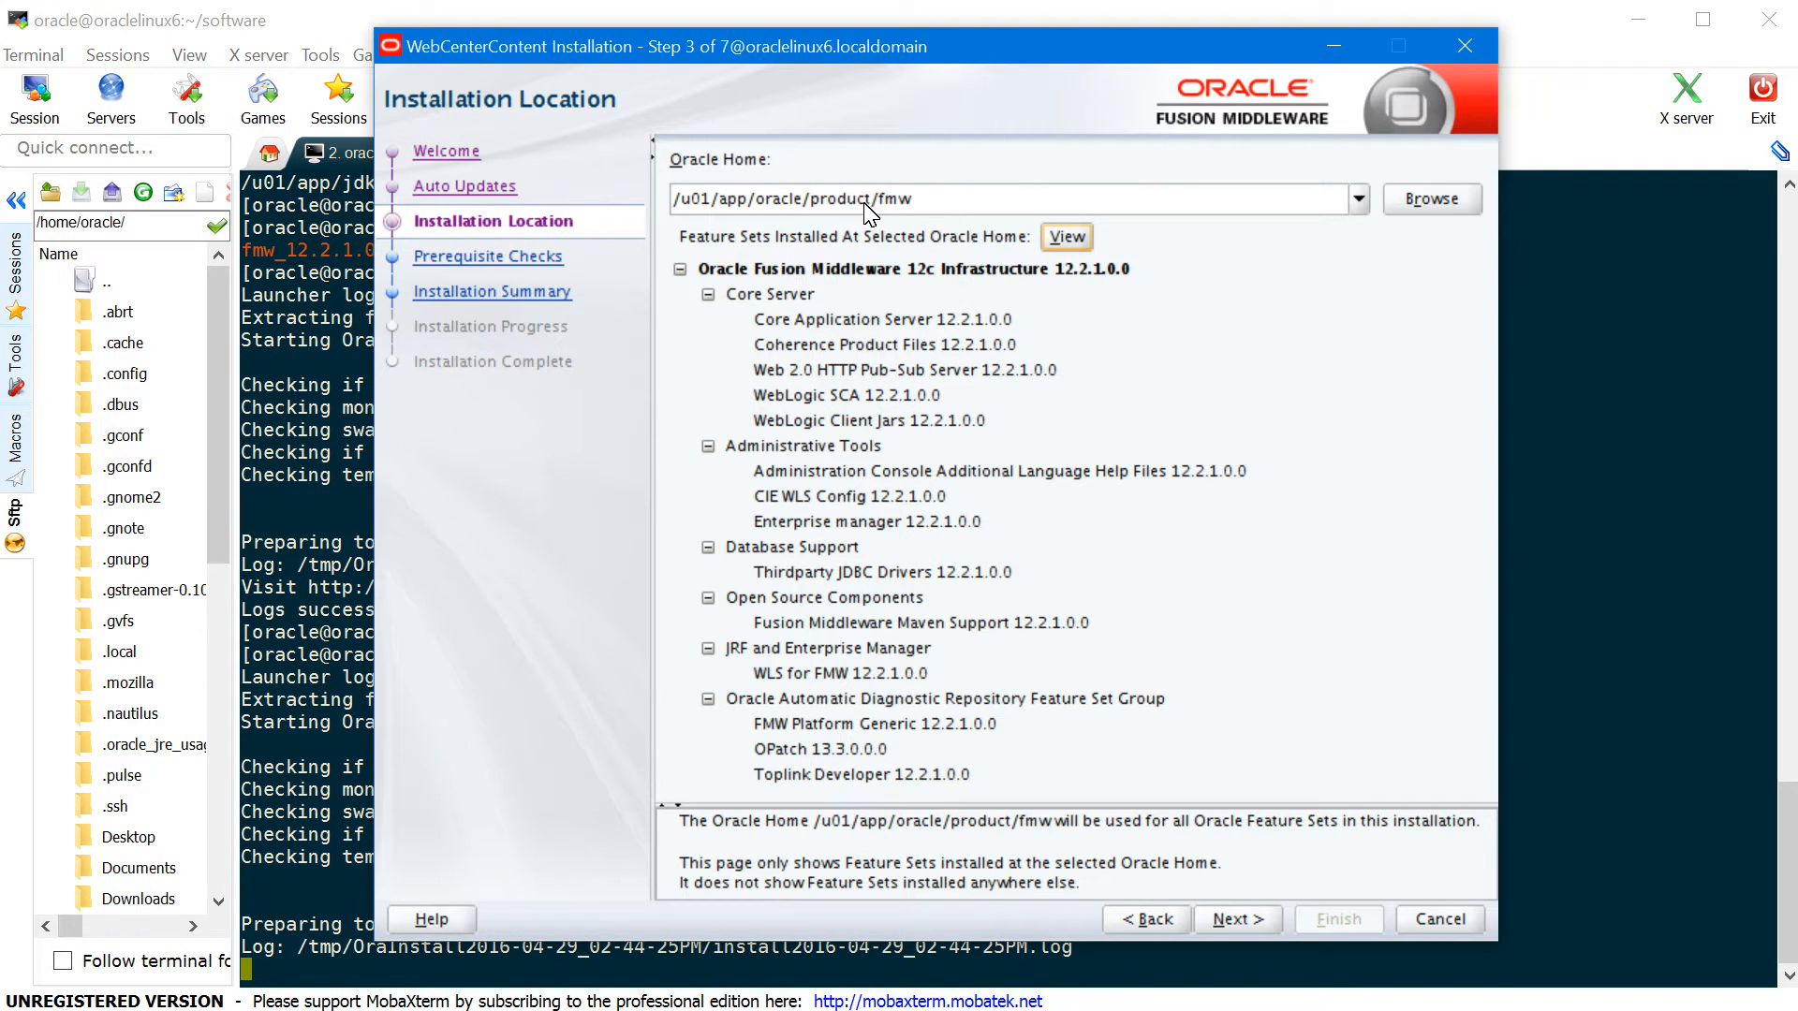
pyautogui.click(1247, 922)
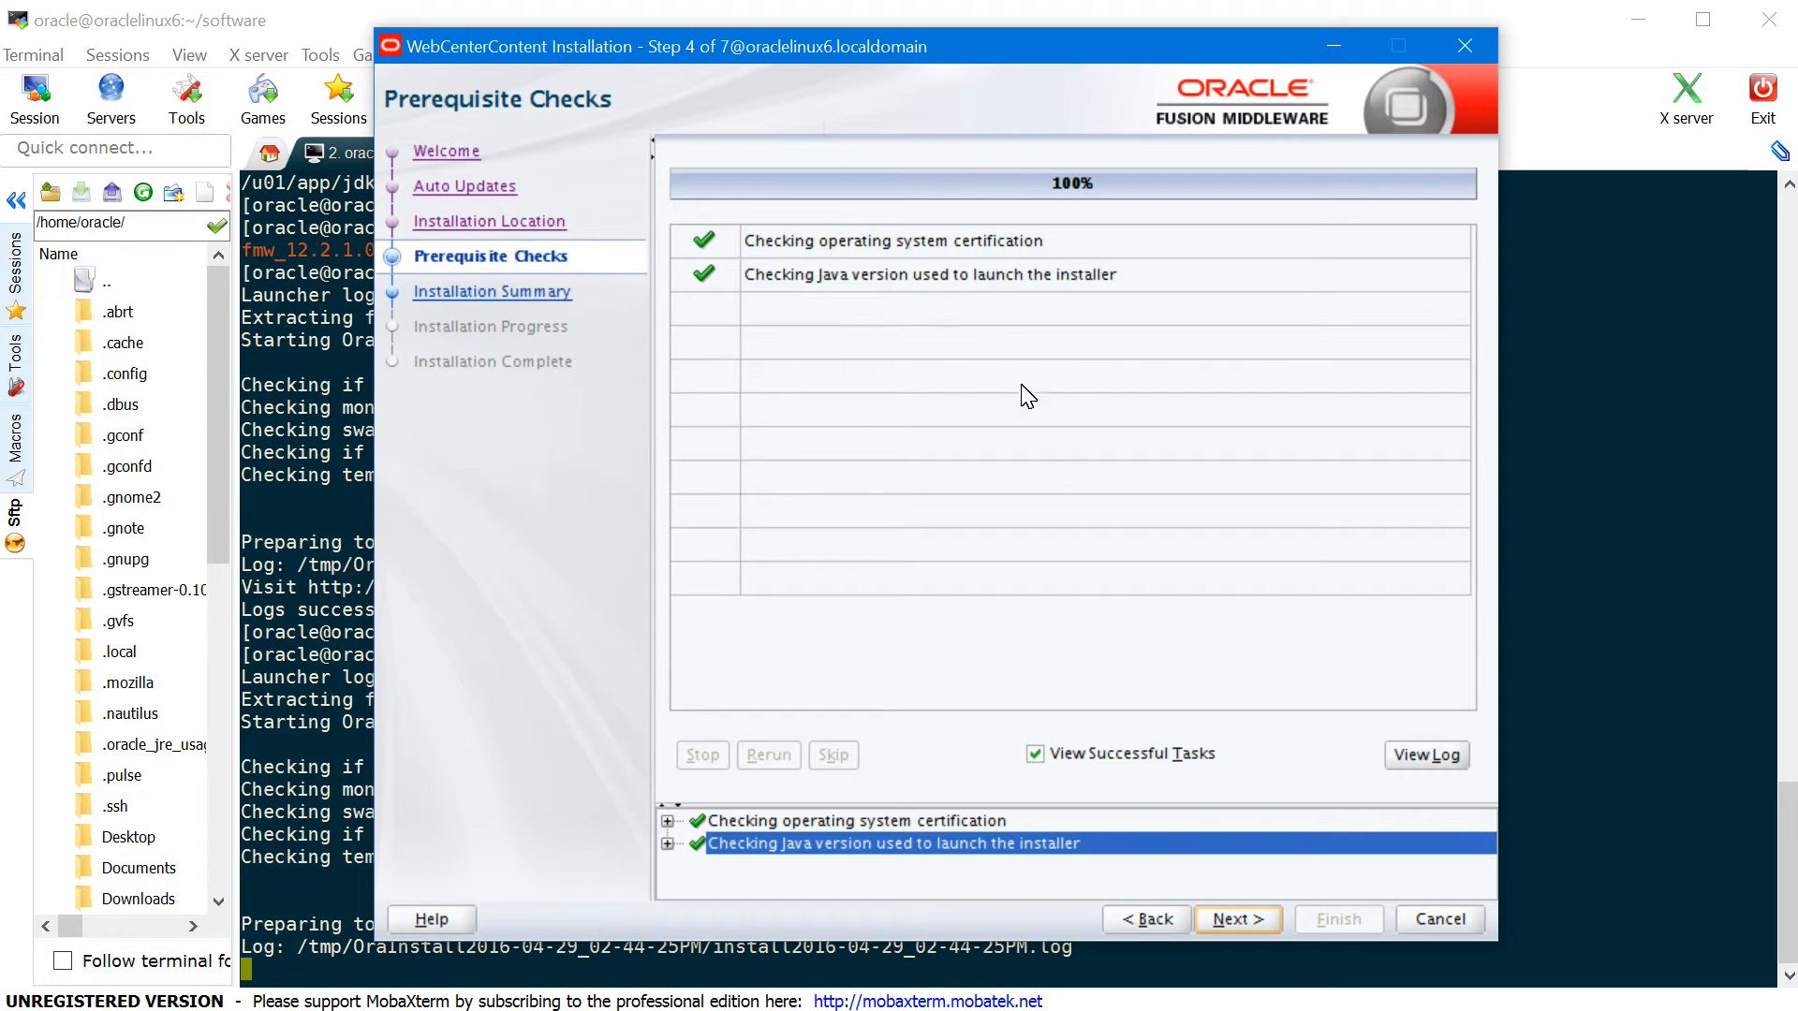
# - Install WebCenter Content and Enterprise Capture, then close the finished installer
pyautogui.click(1246, 919)
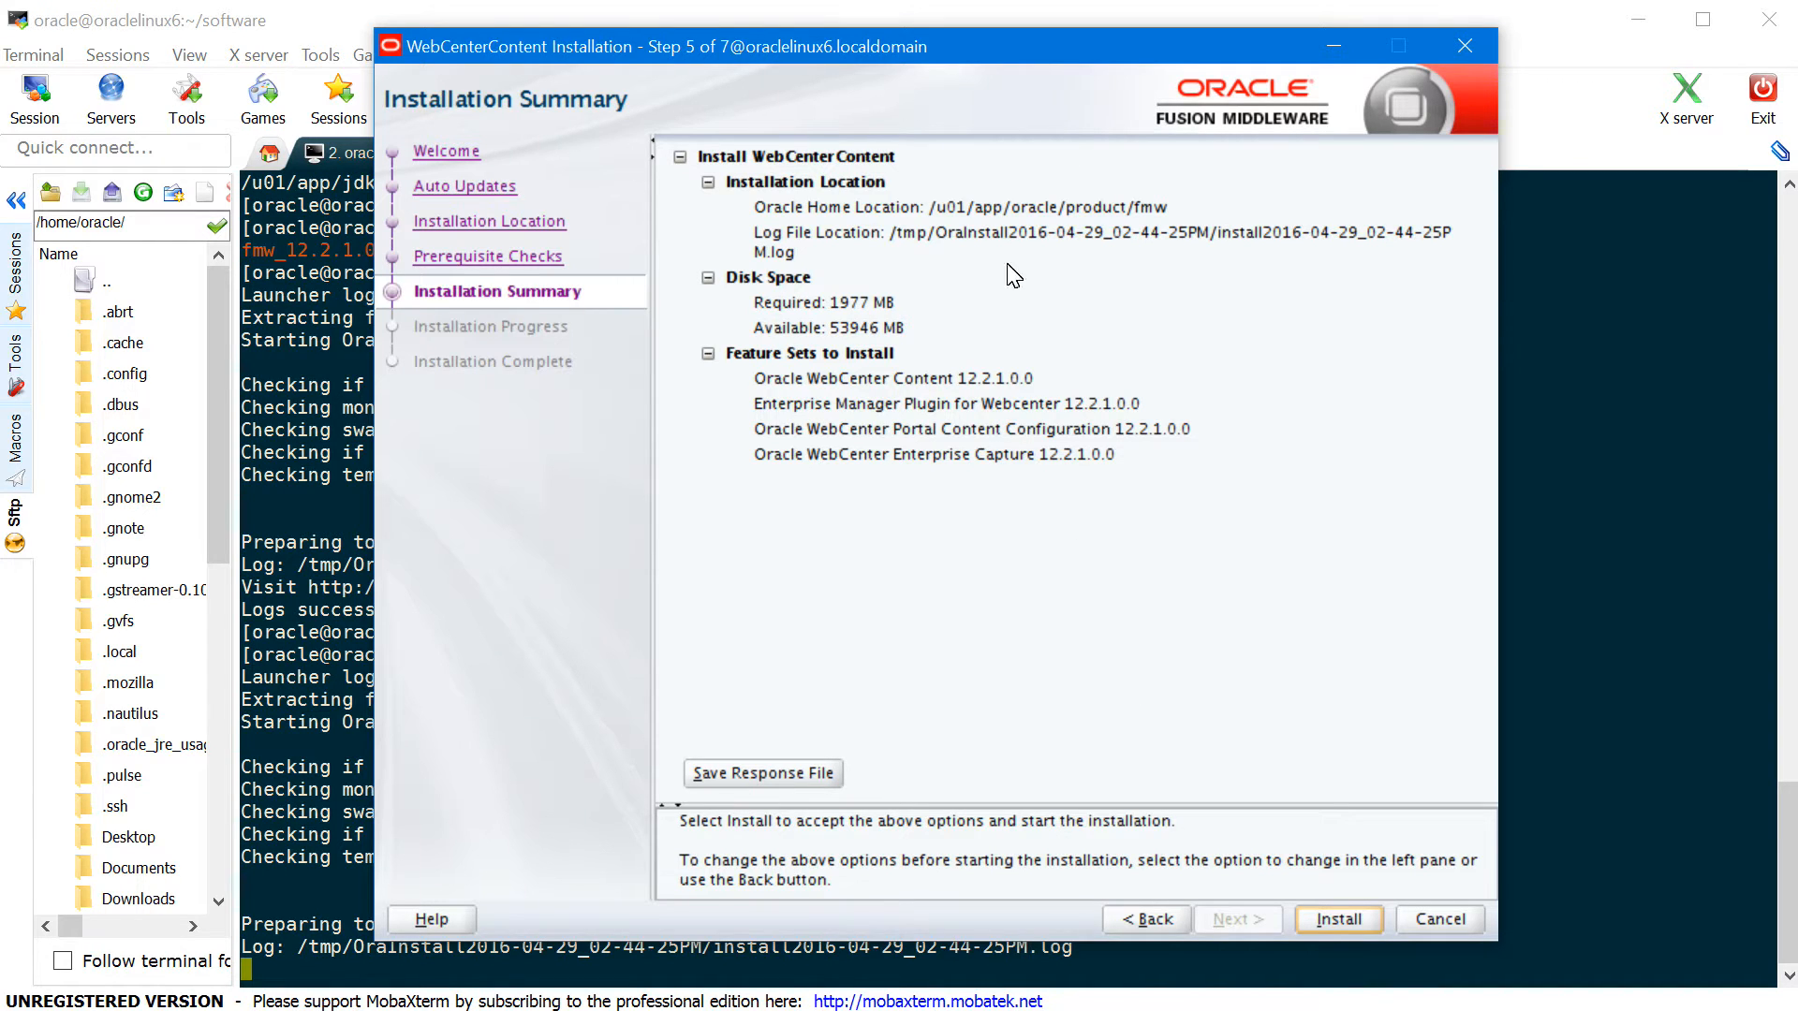
pyautogui.click(1353, 919)
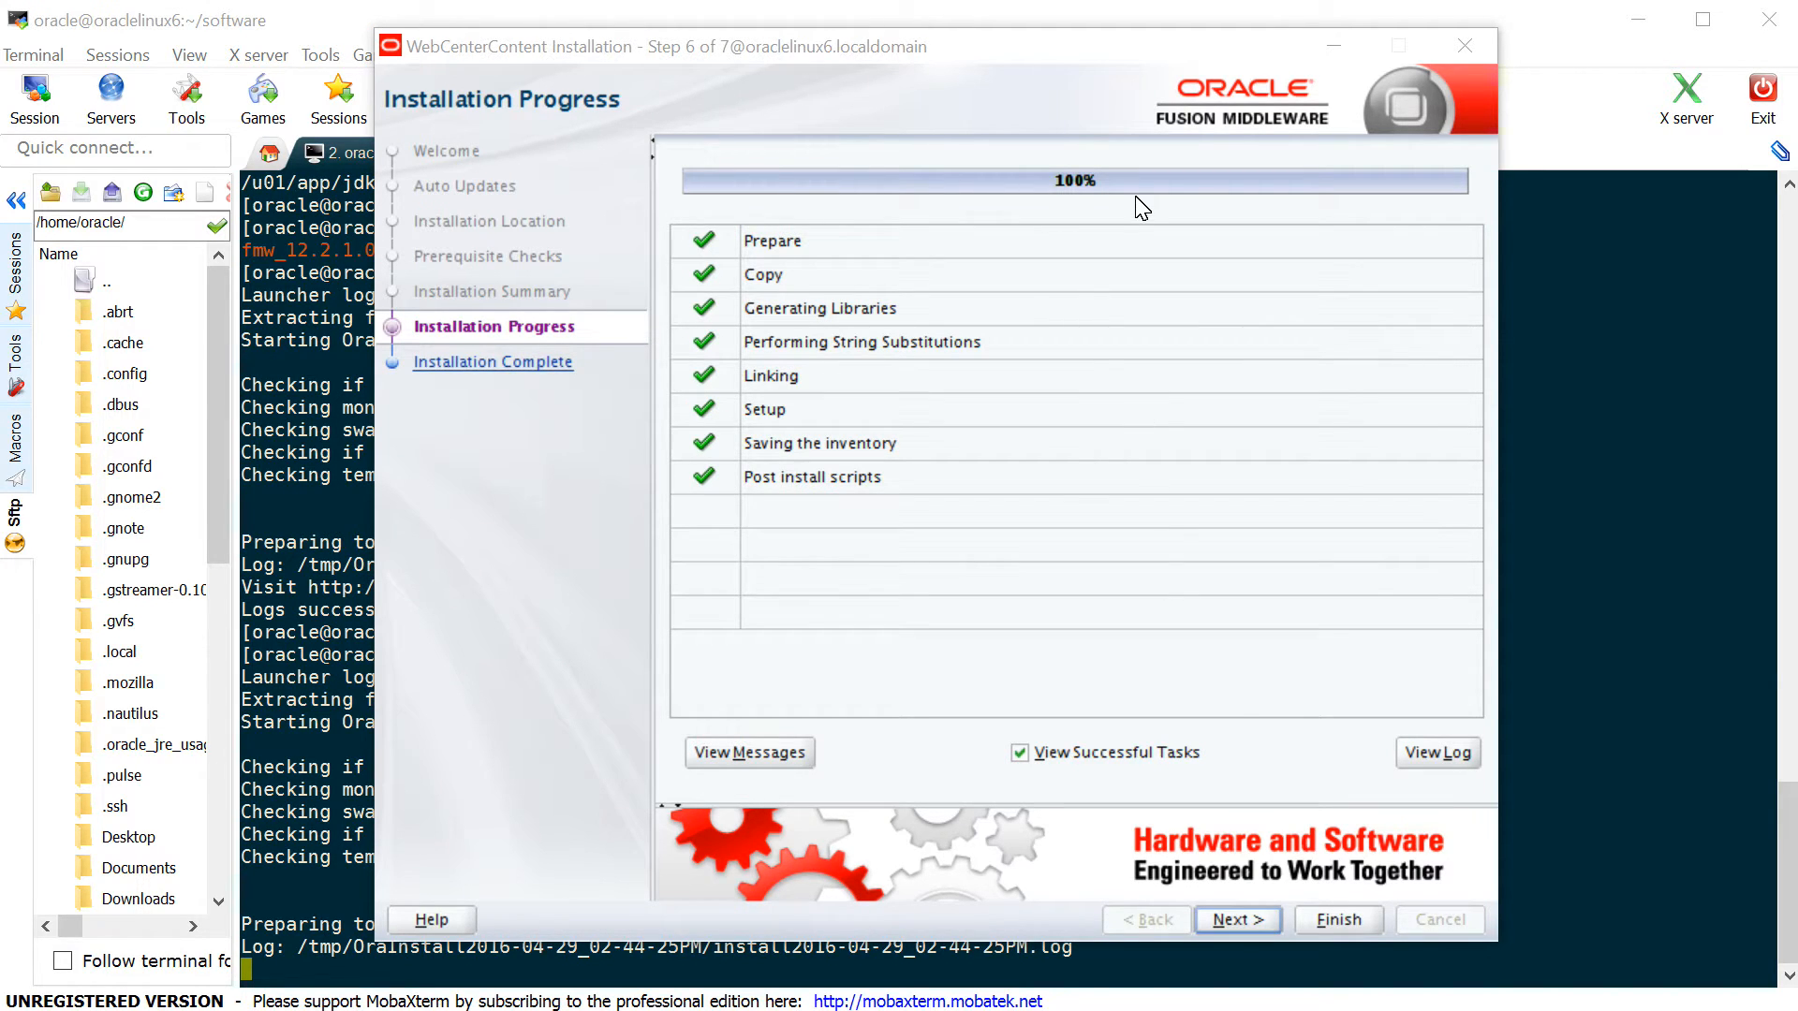
pyautogui.click(1230, 927)
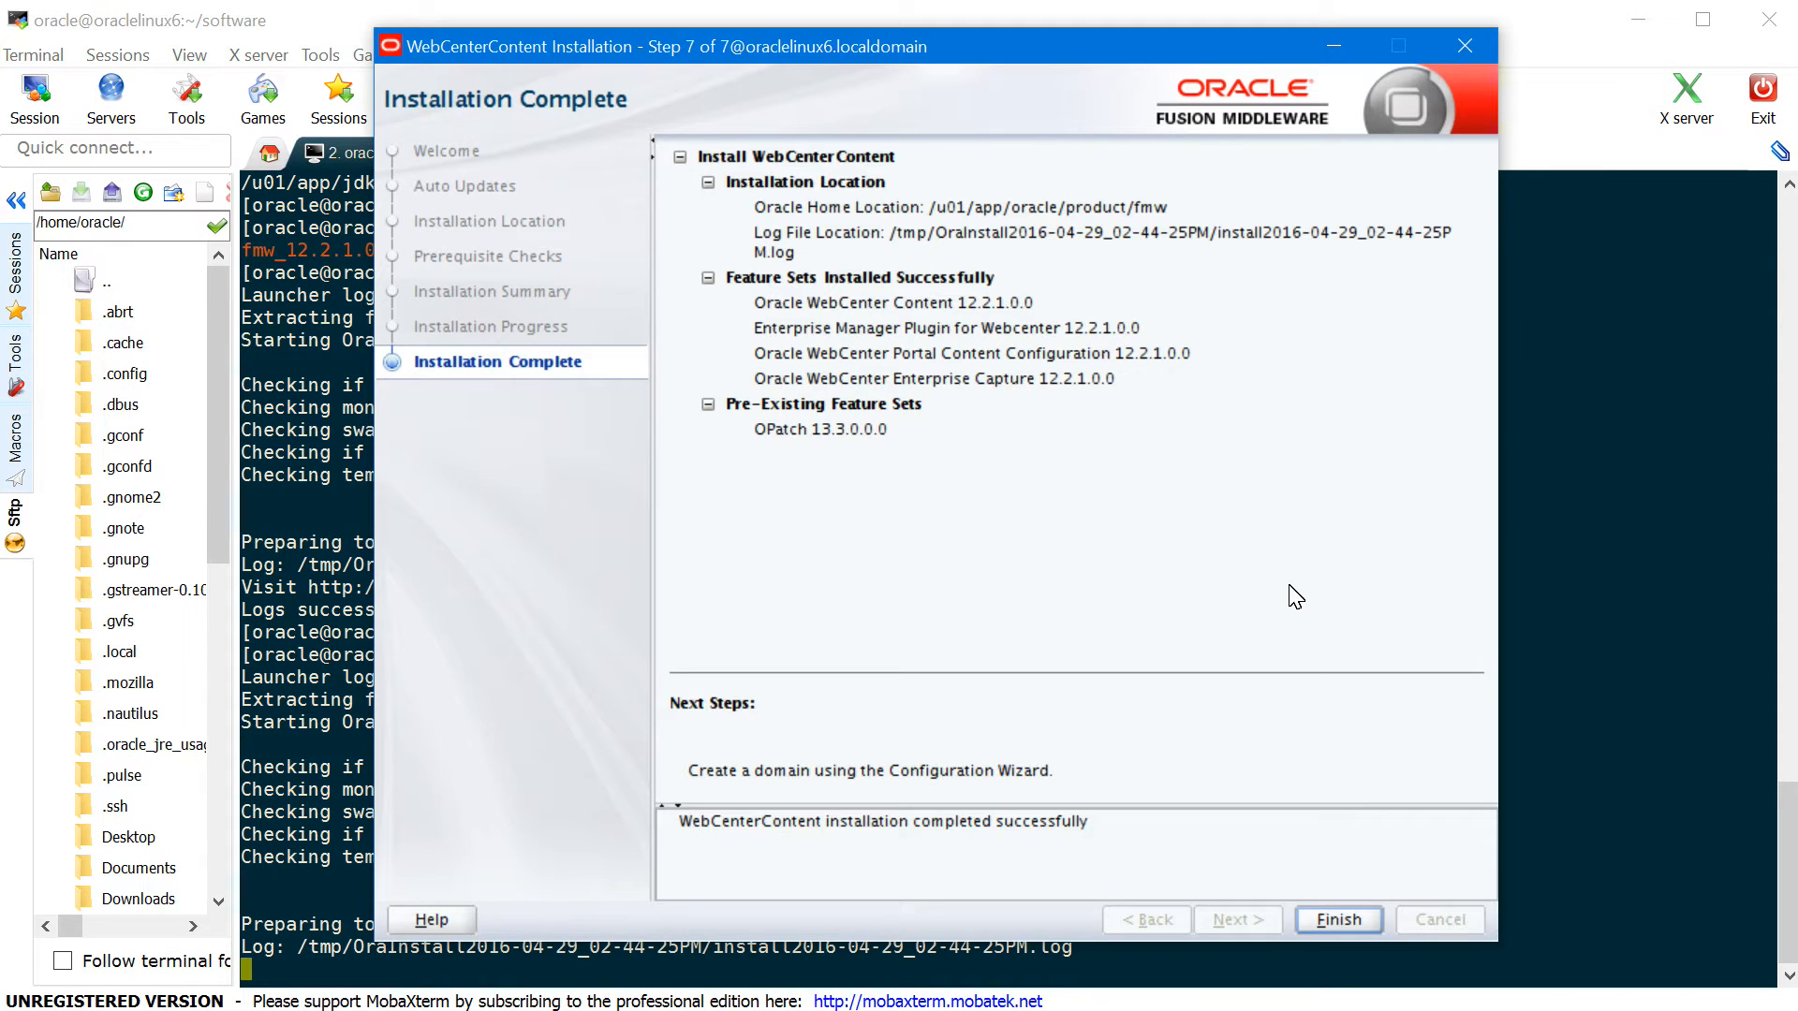
pyautogui.click(1339, 919)
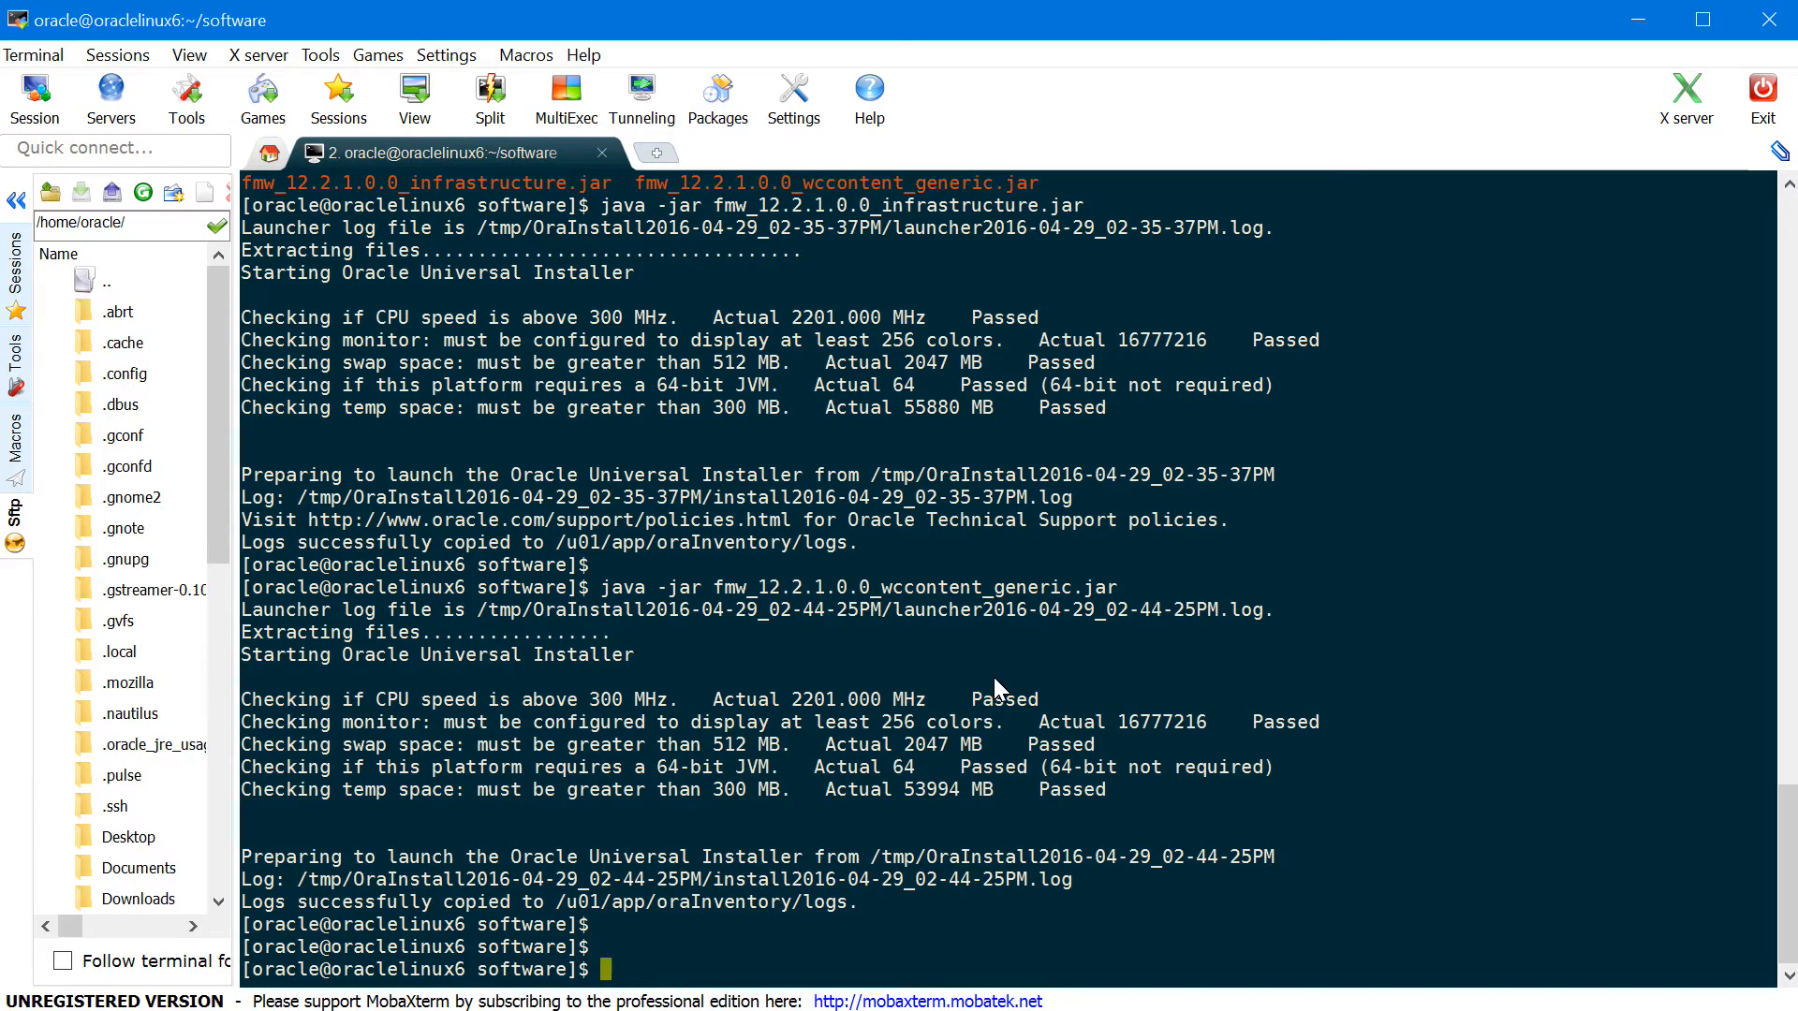
# - Clear the terminal, cd to /u01/app/oracle/product/fmw/oracle_common/bin, and run ./rcu
pyautogui.hotkey('ctrl', 'l')
pyautogui.press('Return')
pyautogui.press('Return')
pyautogui.press('Return')
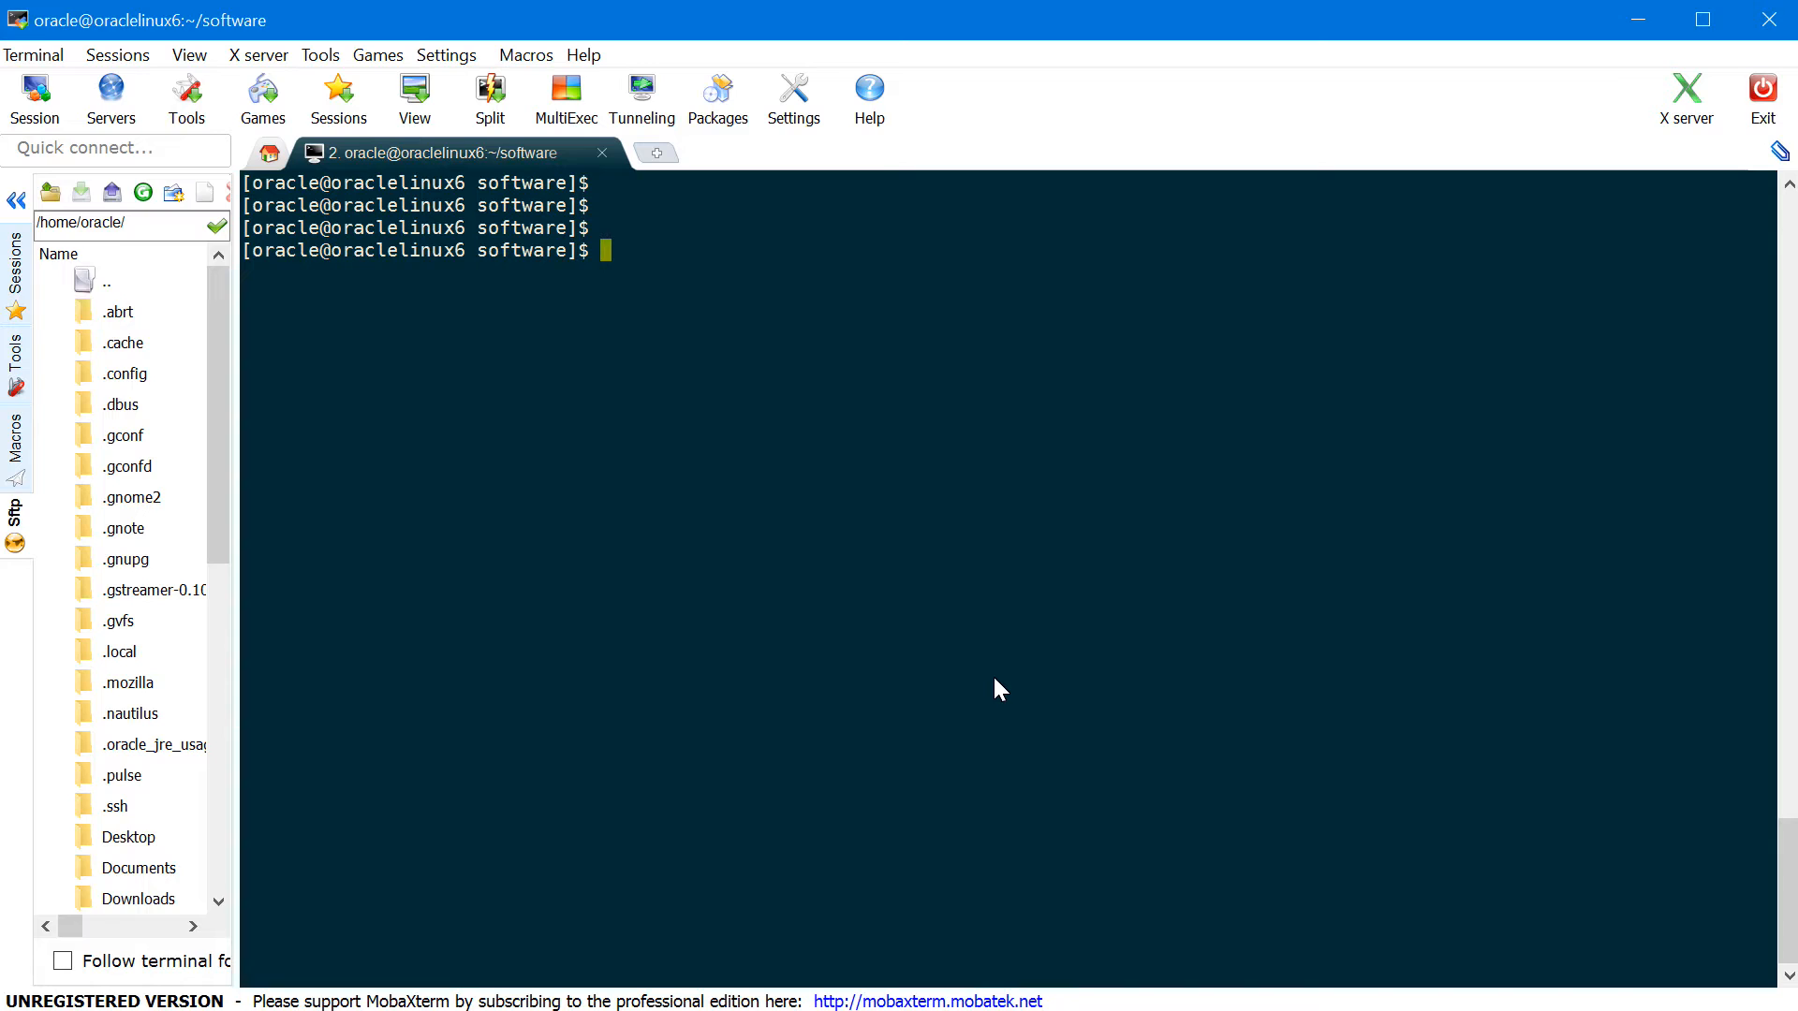
pyautogui.write('cd /u01/app/oracle/p')
pyautogui.press('Tab')
pyautogui.write('fmw/')
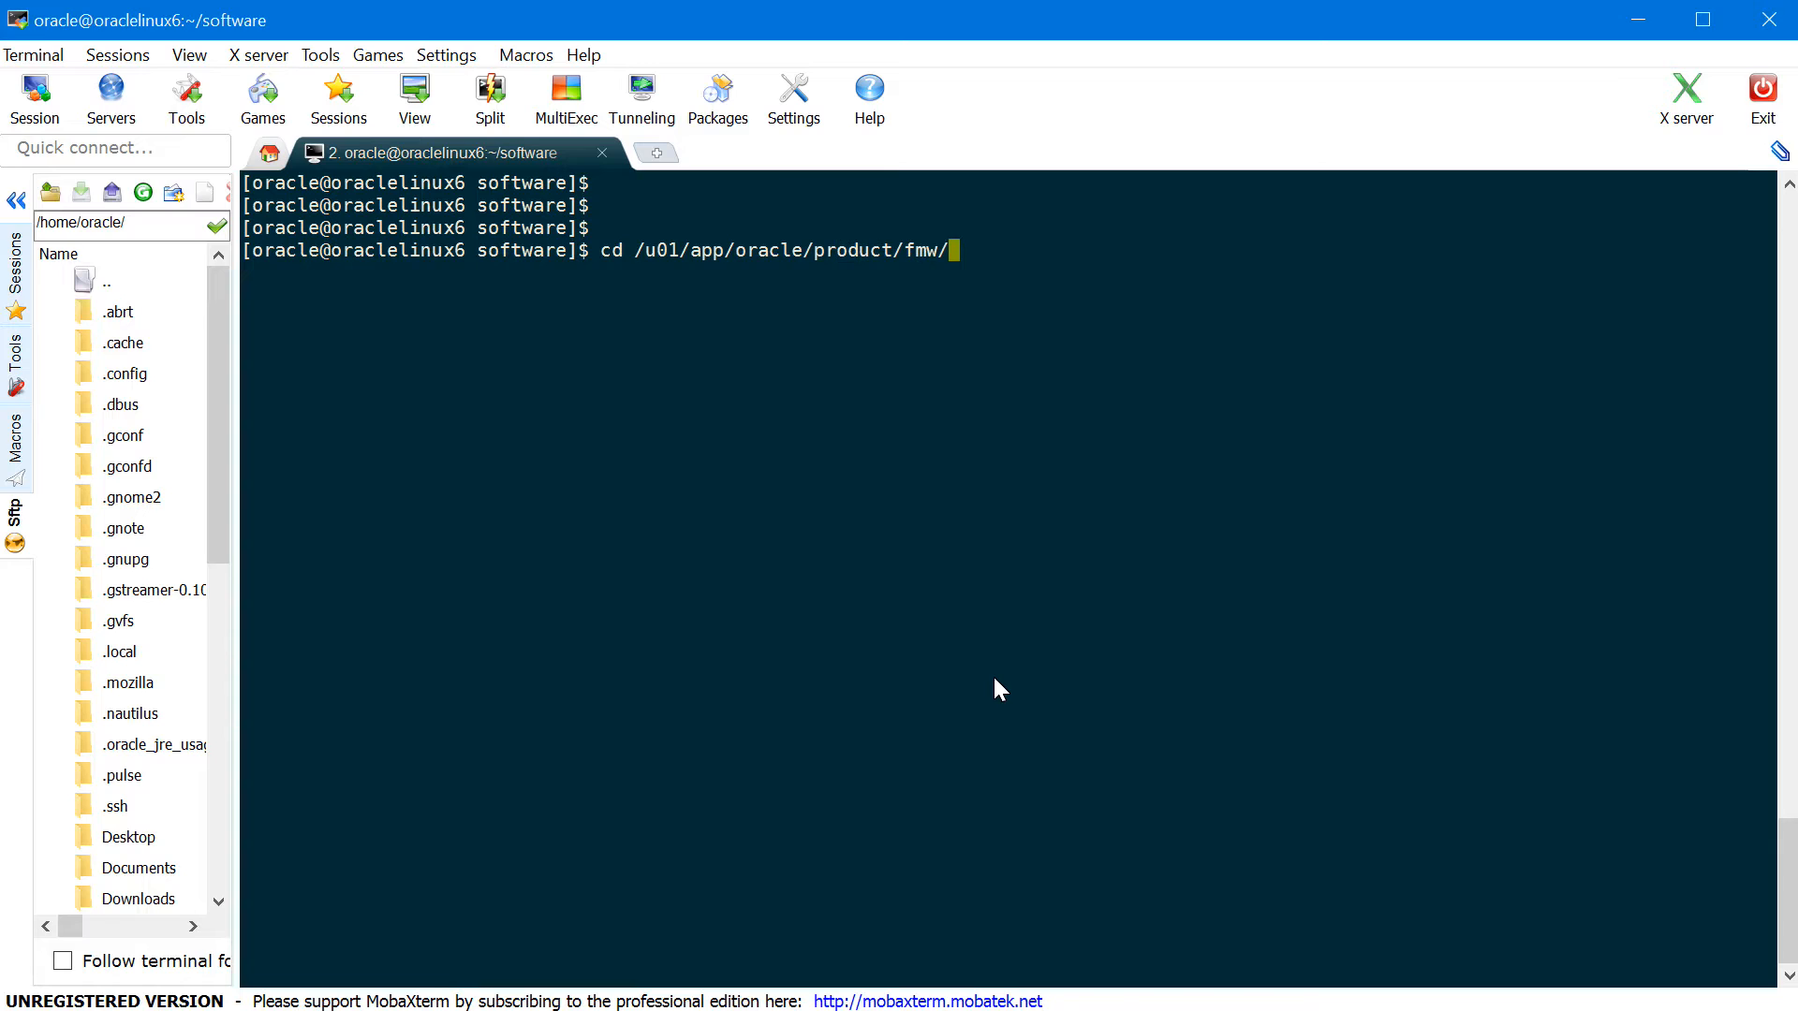
pyautogui.write('oracle_comm')
pyautogui.write('o')
pyautogui.press('Tab')
pyautogui.write('b')
pyautogui.press('Tab')
pyautogui.press('Return')
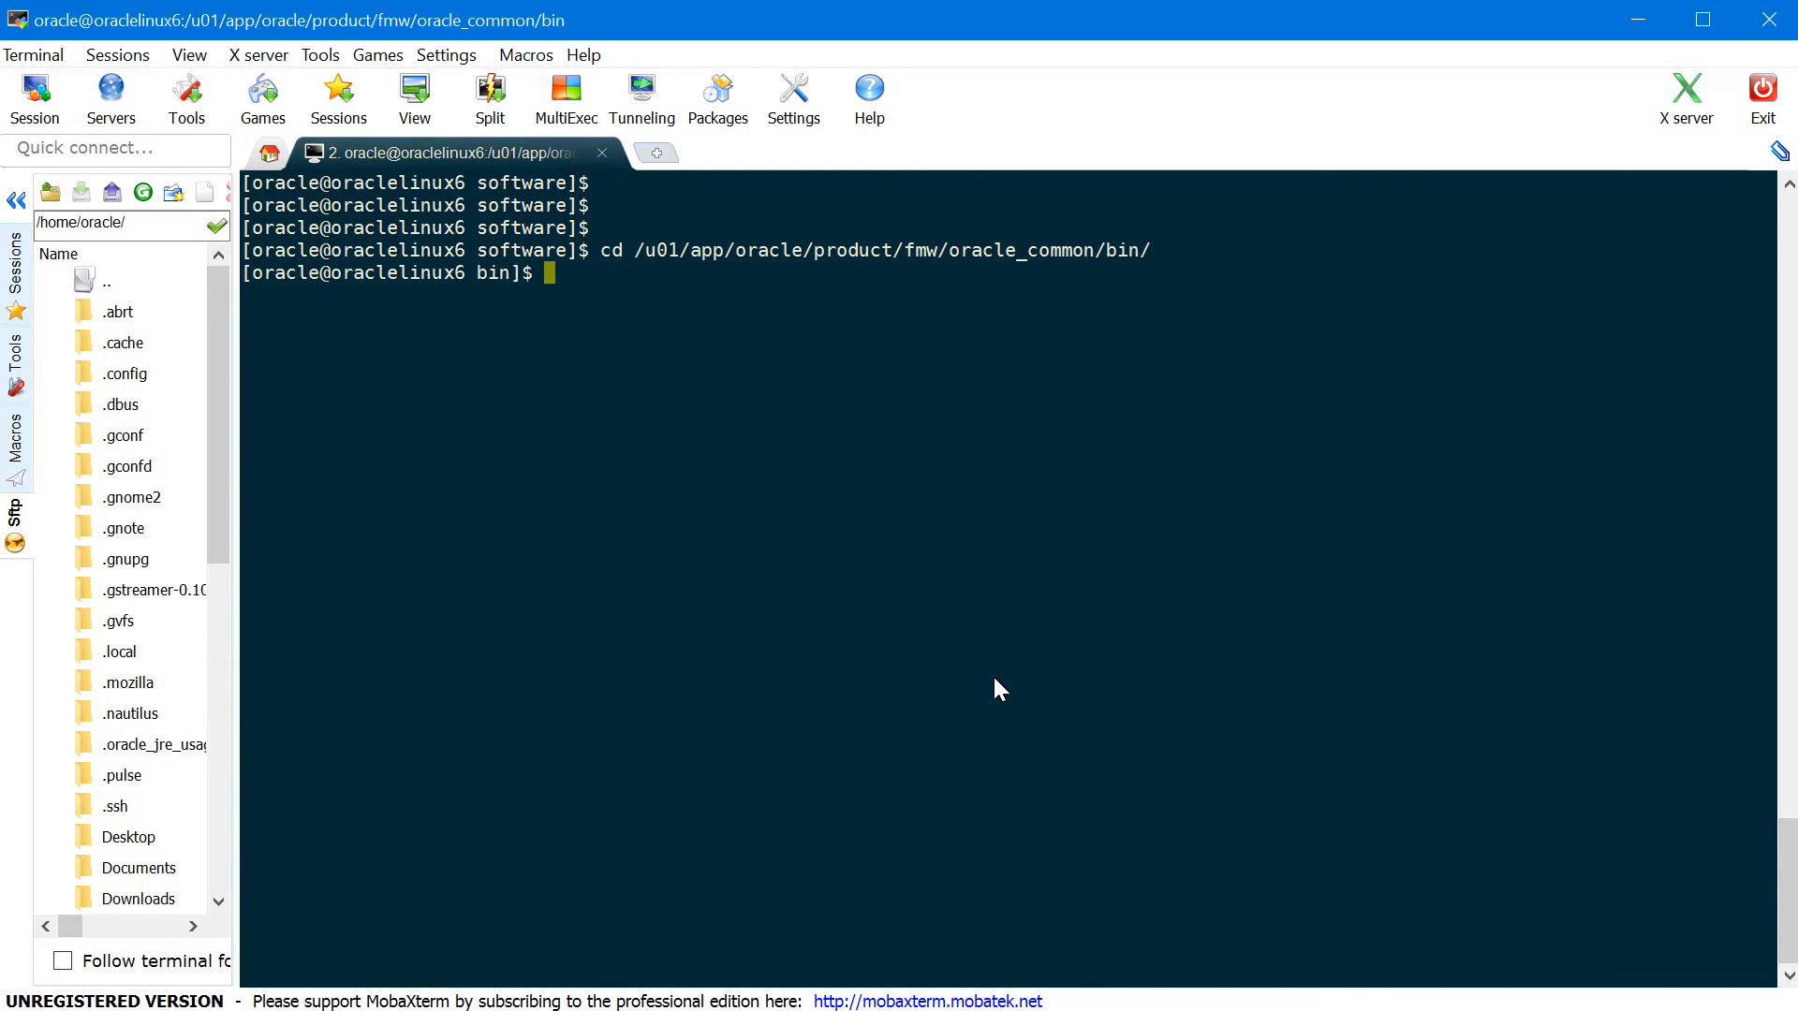
pyautogui.write('./rcu')
pyautogui.press('Return')
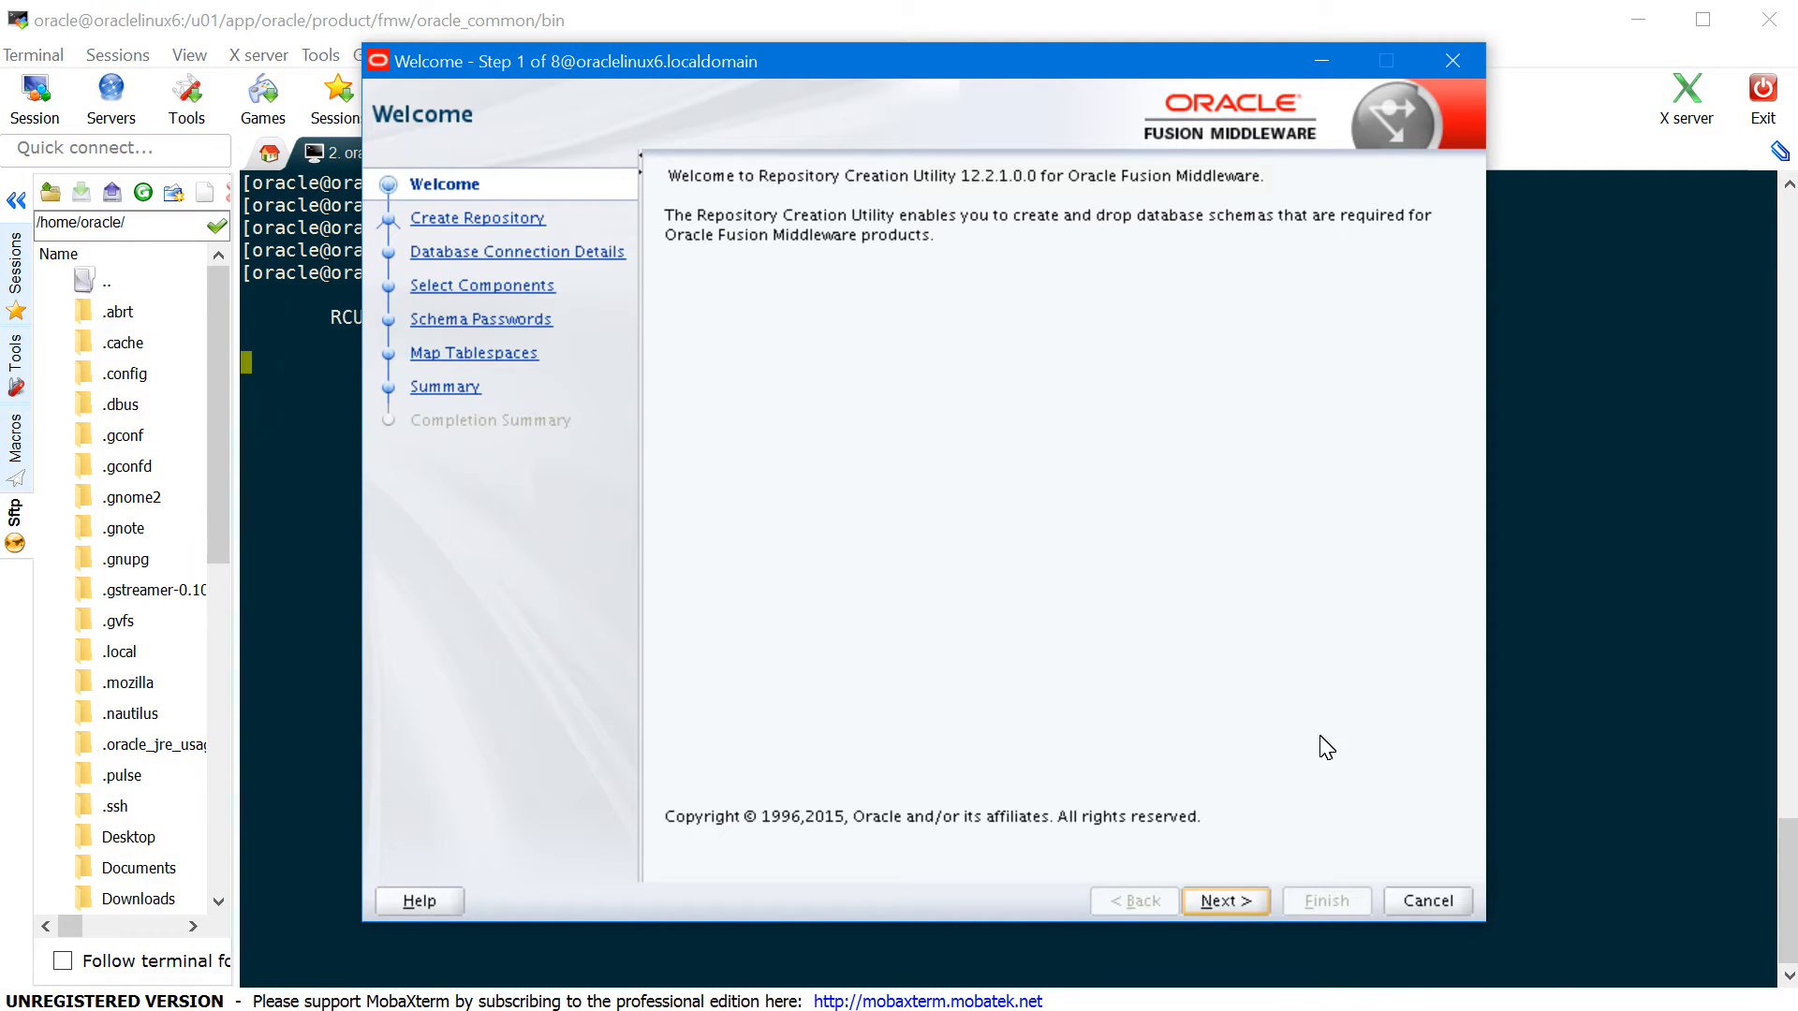
# - Choose Create Repository with System Load and Product Load and continue
pyautogui.click(1251, 901)
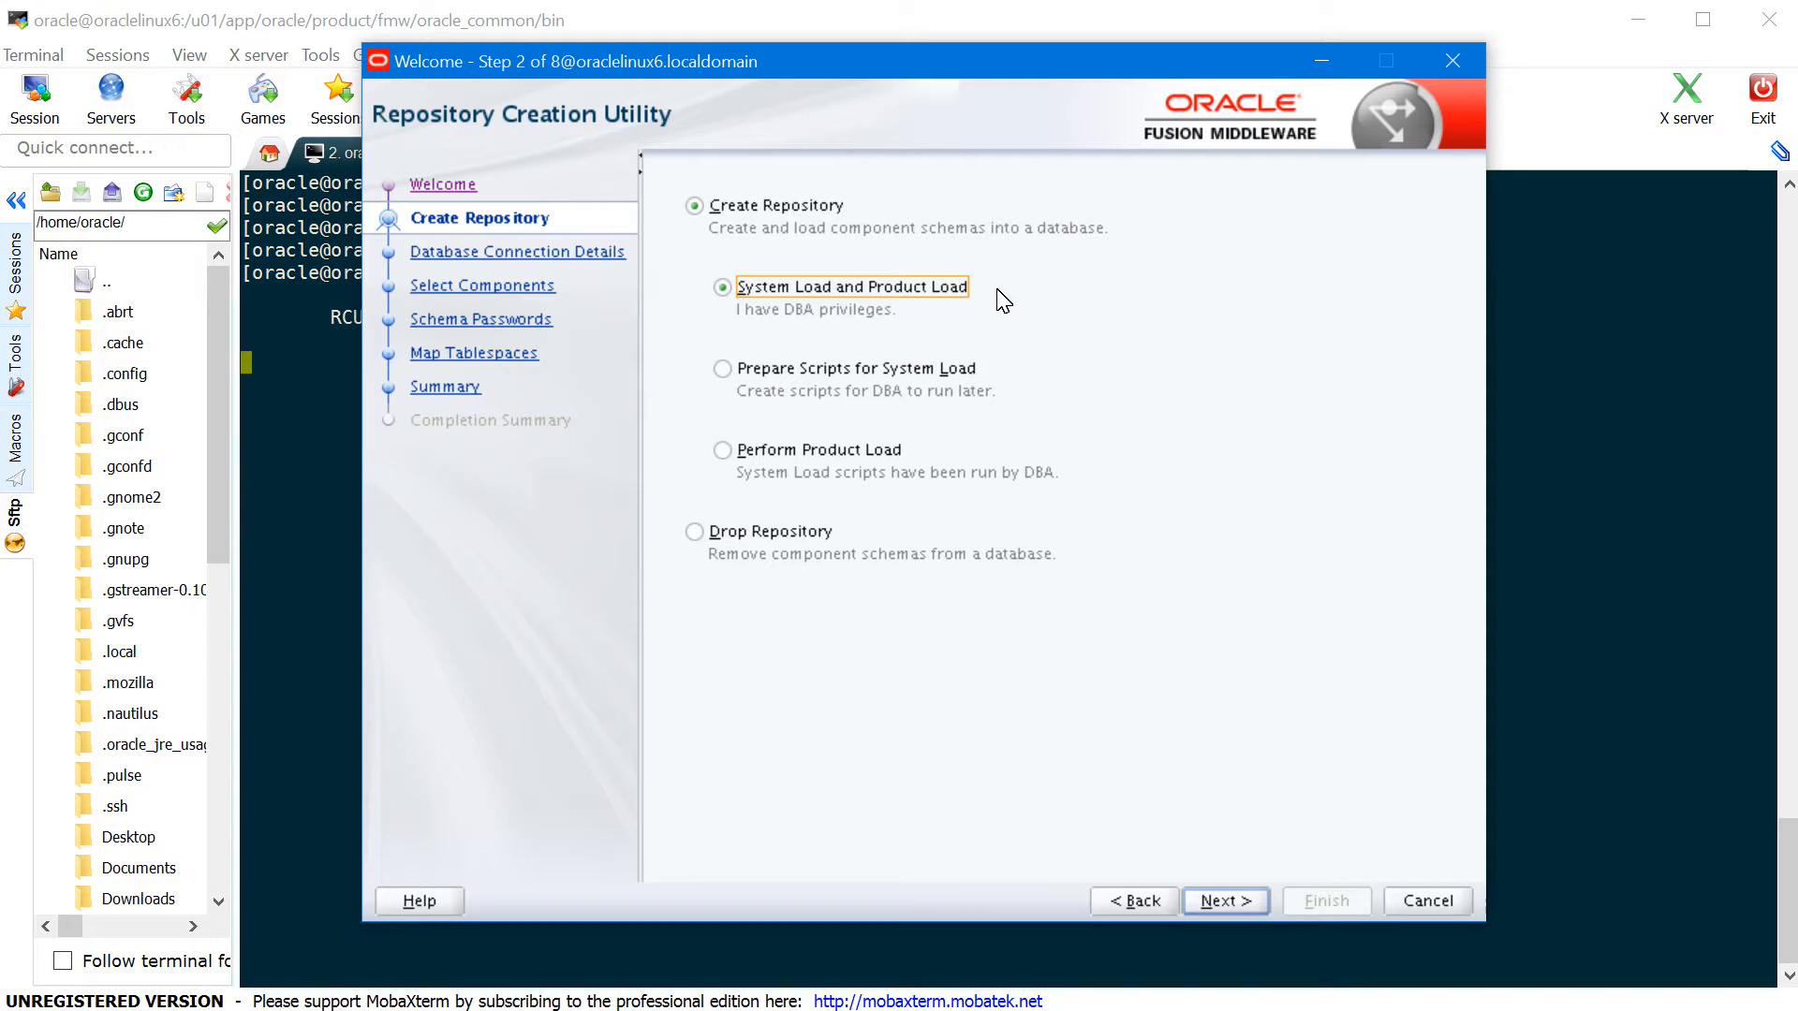
pyautogui.click(927, 377)
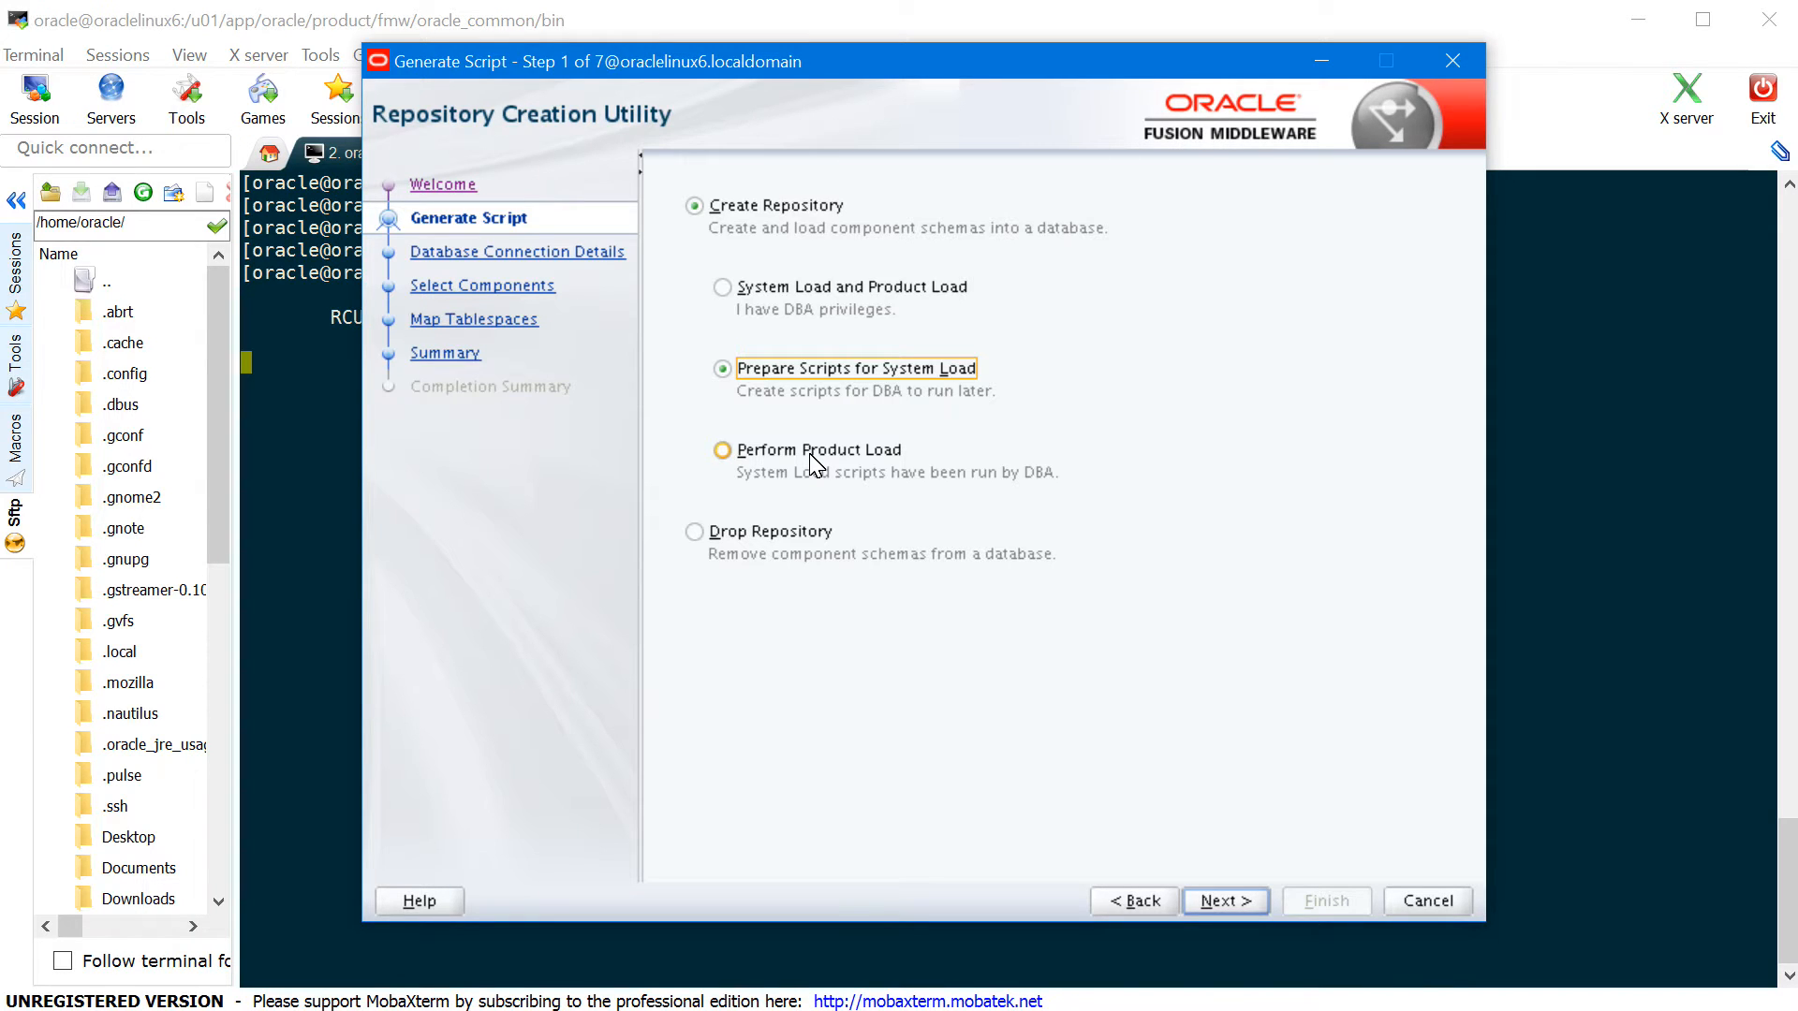
pyautogui.click(749, 452)
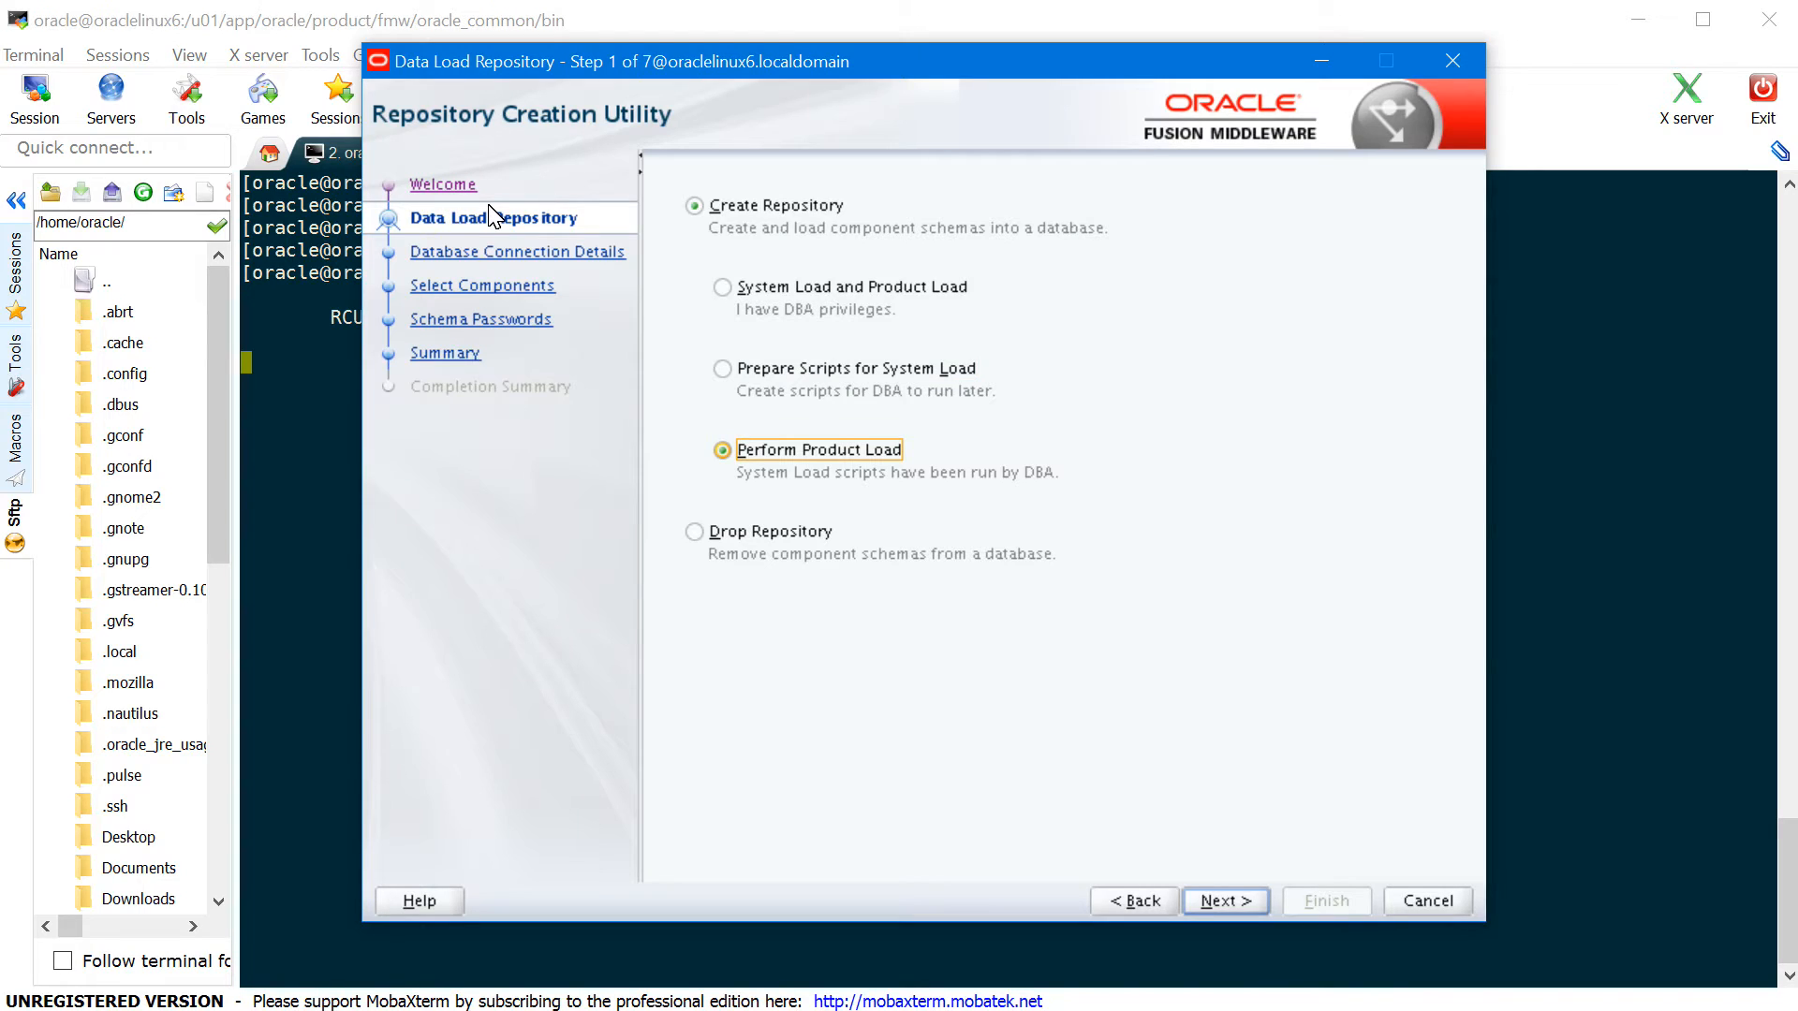
pyautogui.click(867, 292)
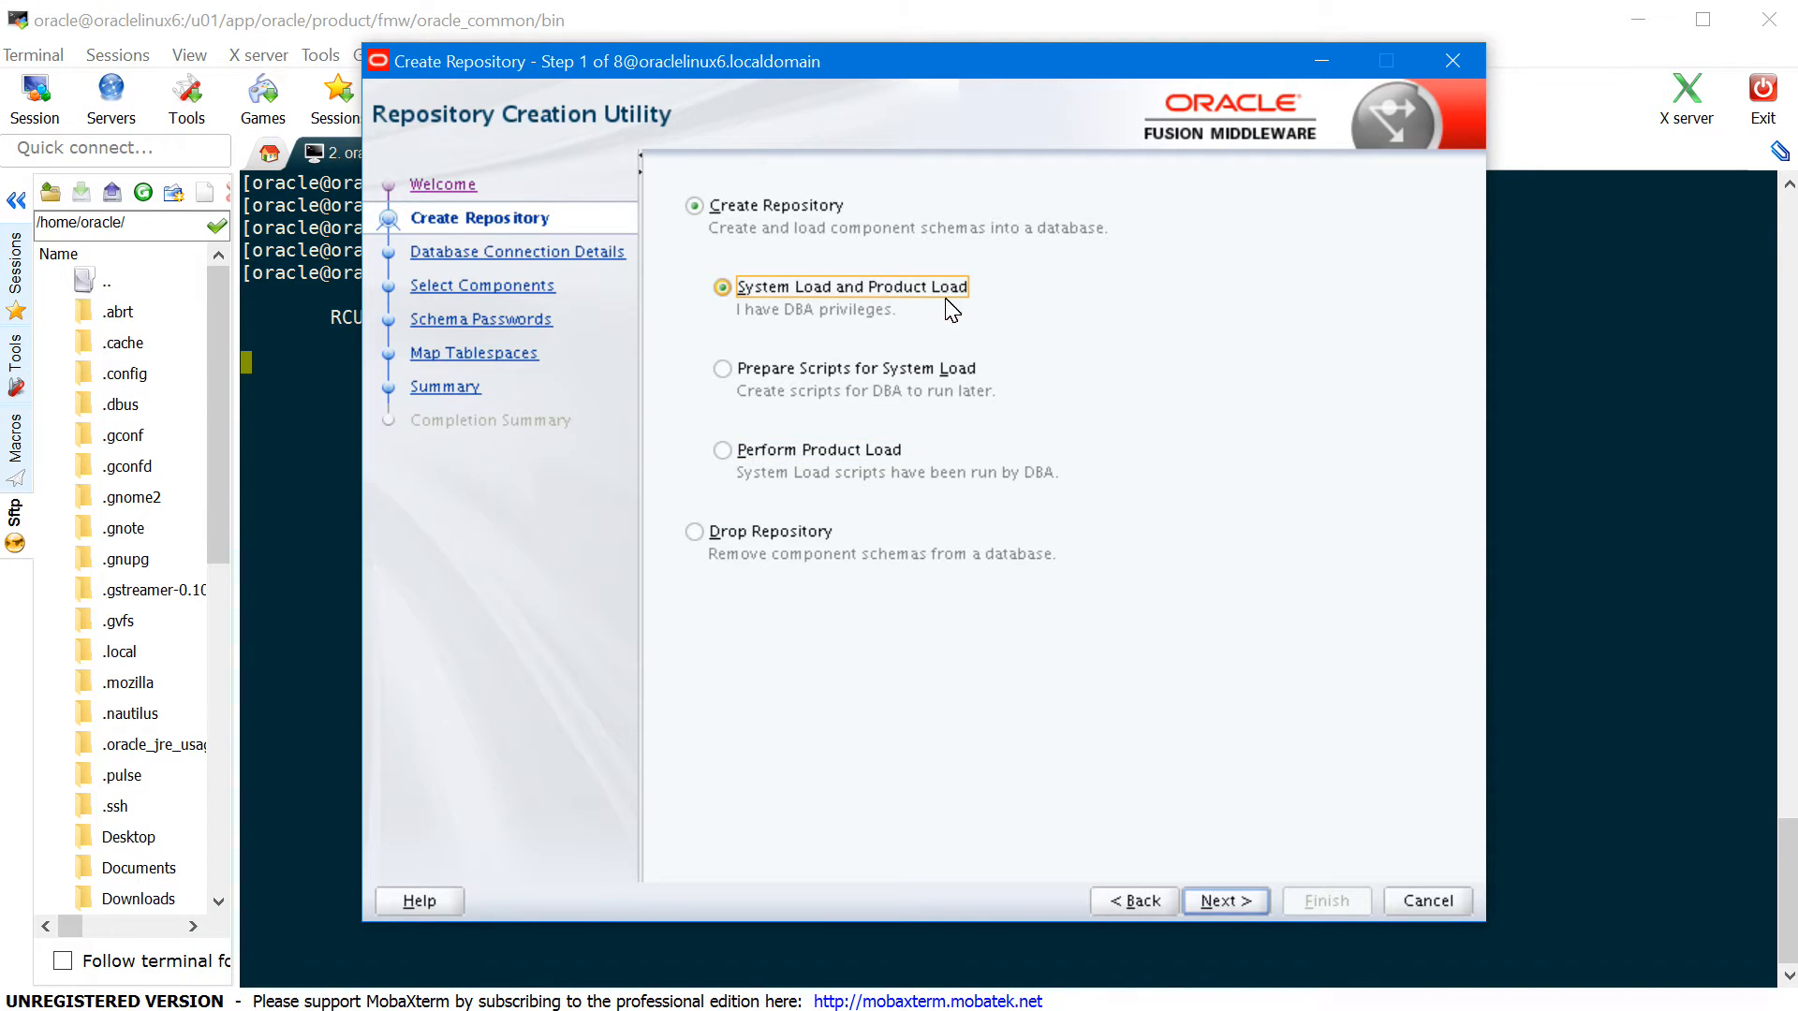
pyautogui.click(1224, 902)
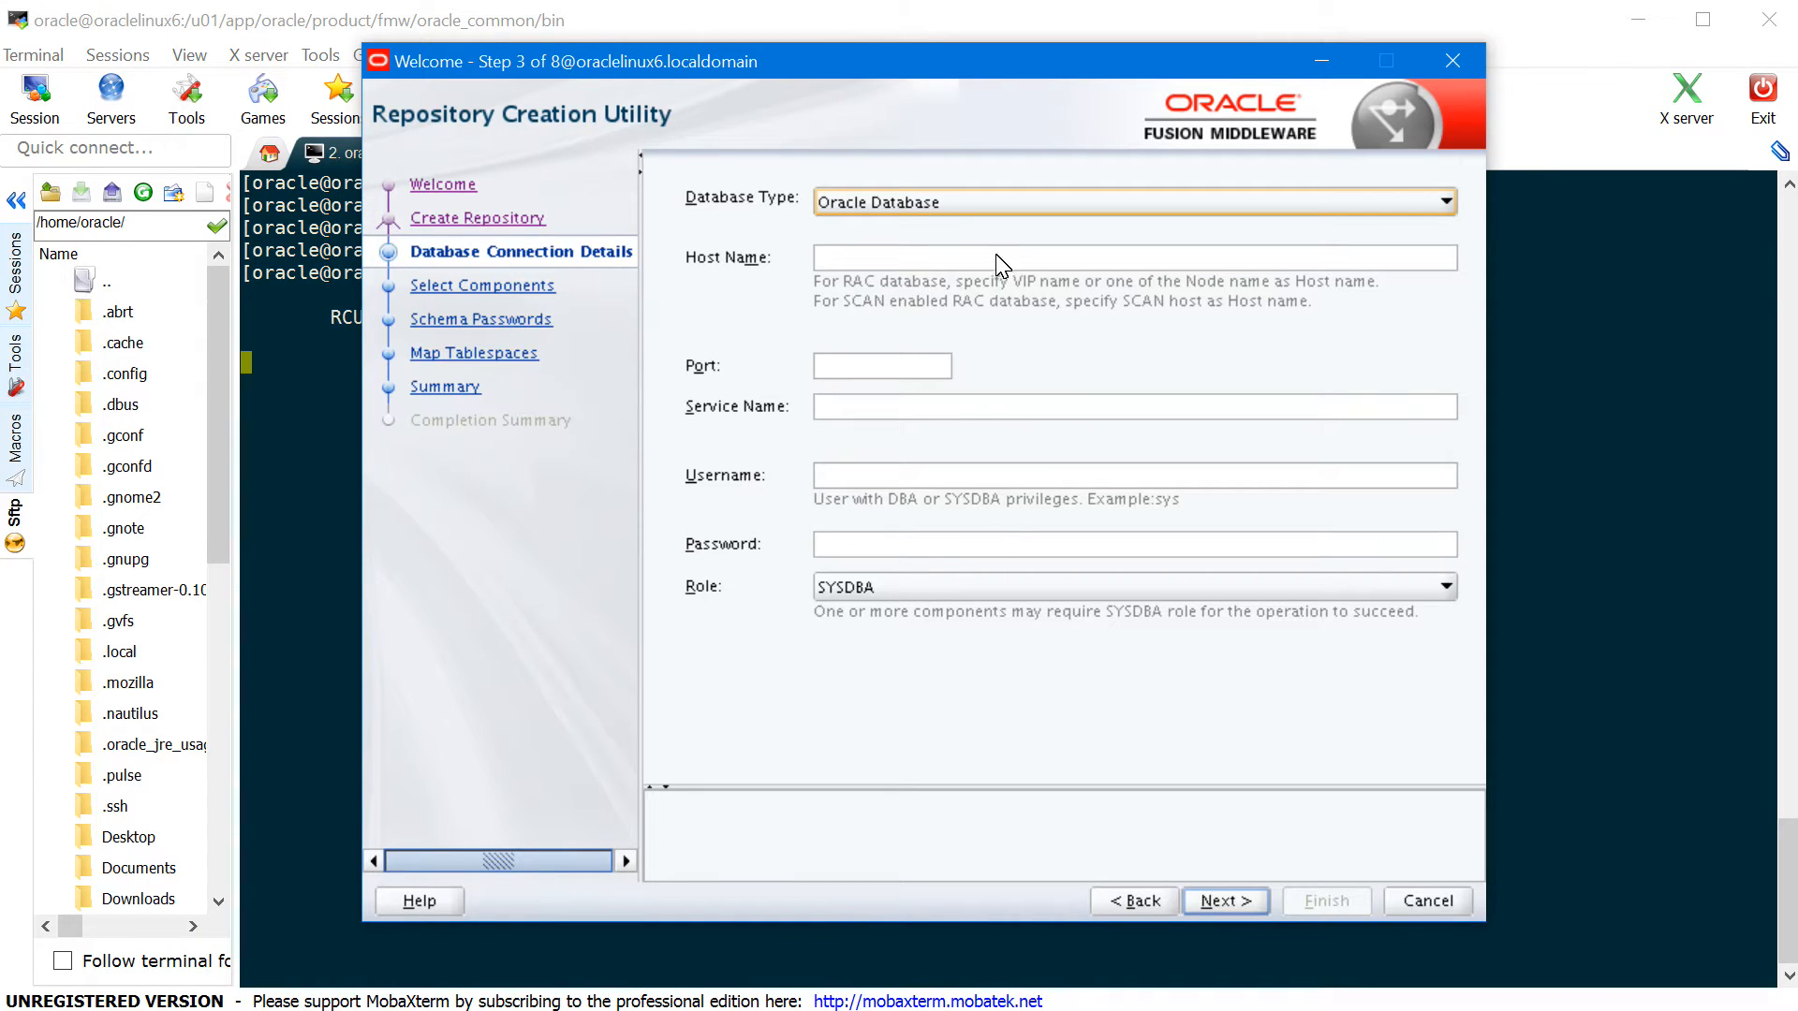
# - Connect to host oraclelinux6, port 1521, service orcl as sys with its password
pyautogui.click(648, 83)
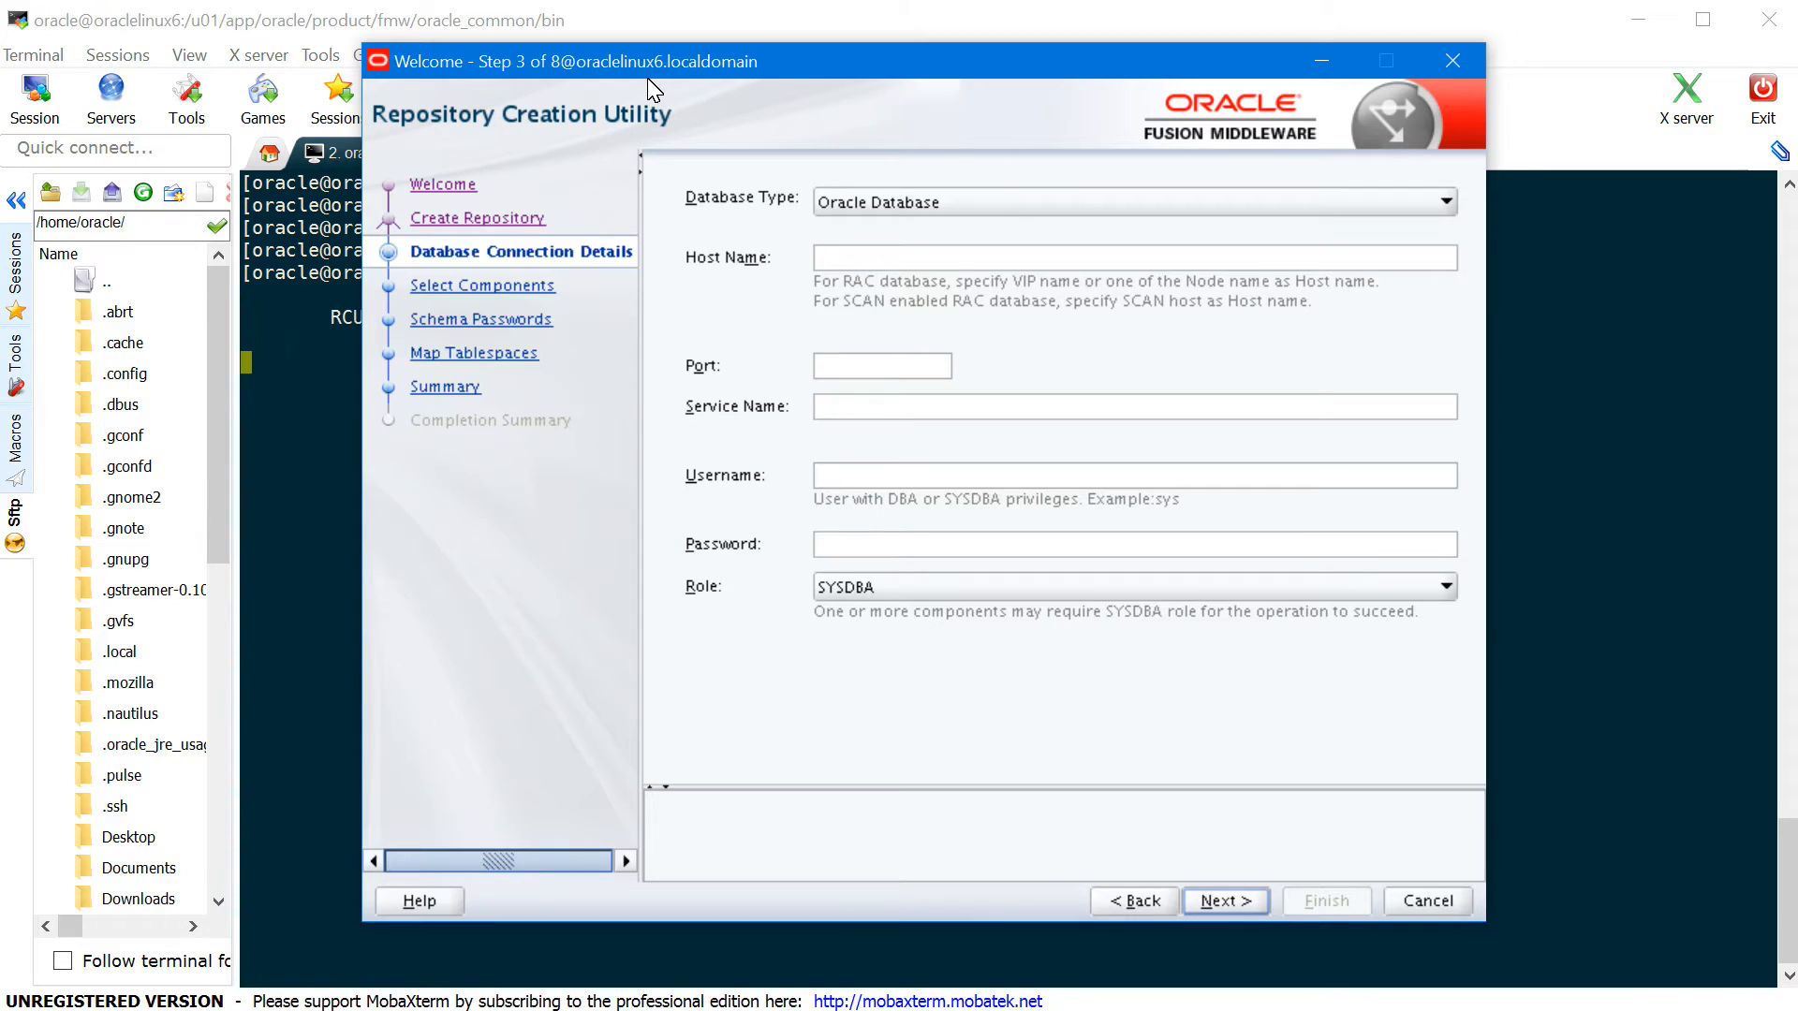
pyautogui.write('oraclelinux6')
pyautogui.press('Tab')
pyautogui.write('1521')
pyautogui.press('Tab')
pyautogui.write('orcl')
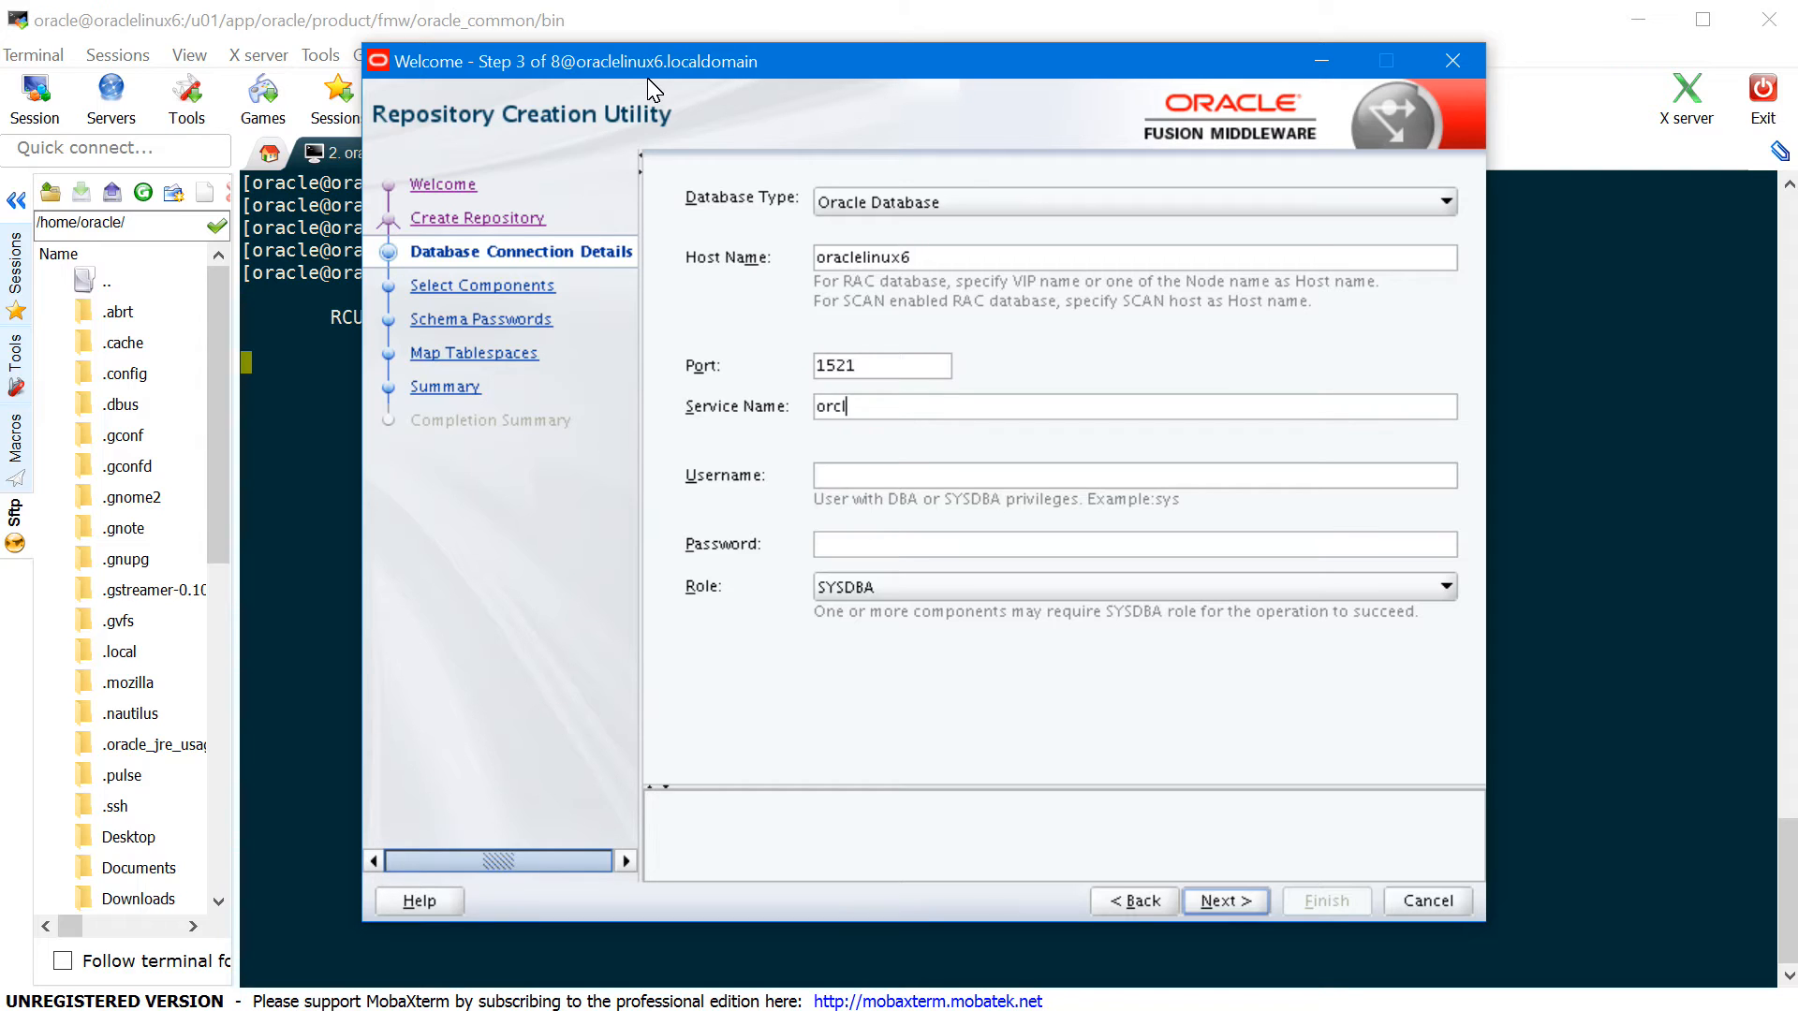
pyautogui.press('Tab')
pyautogui.write('sys')
pyautogui.press('Tab')
pyautogui.write('oracle')
pyautogui.click(1253, 910)
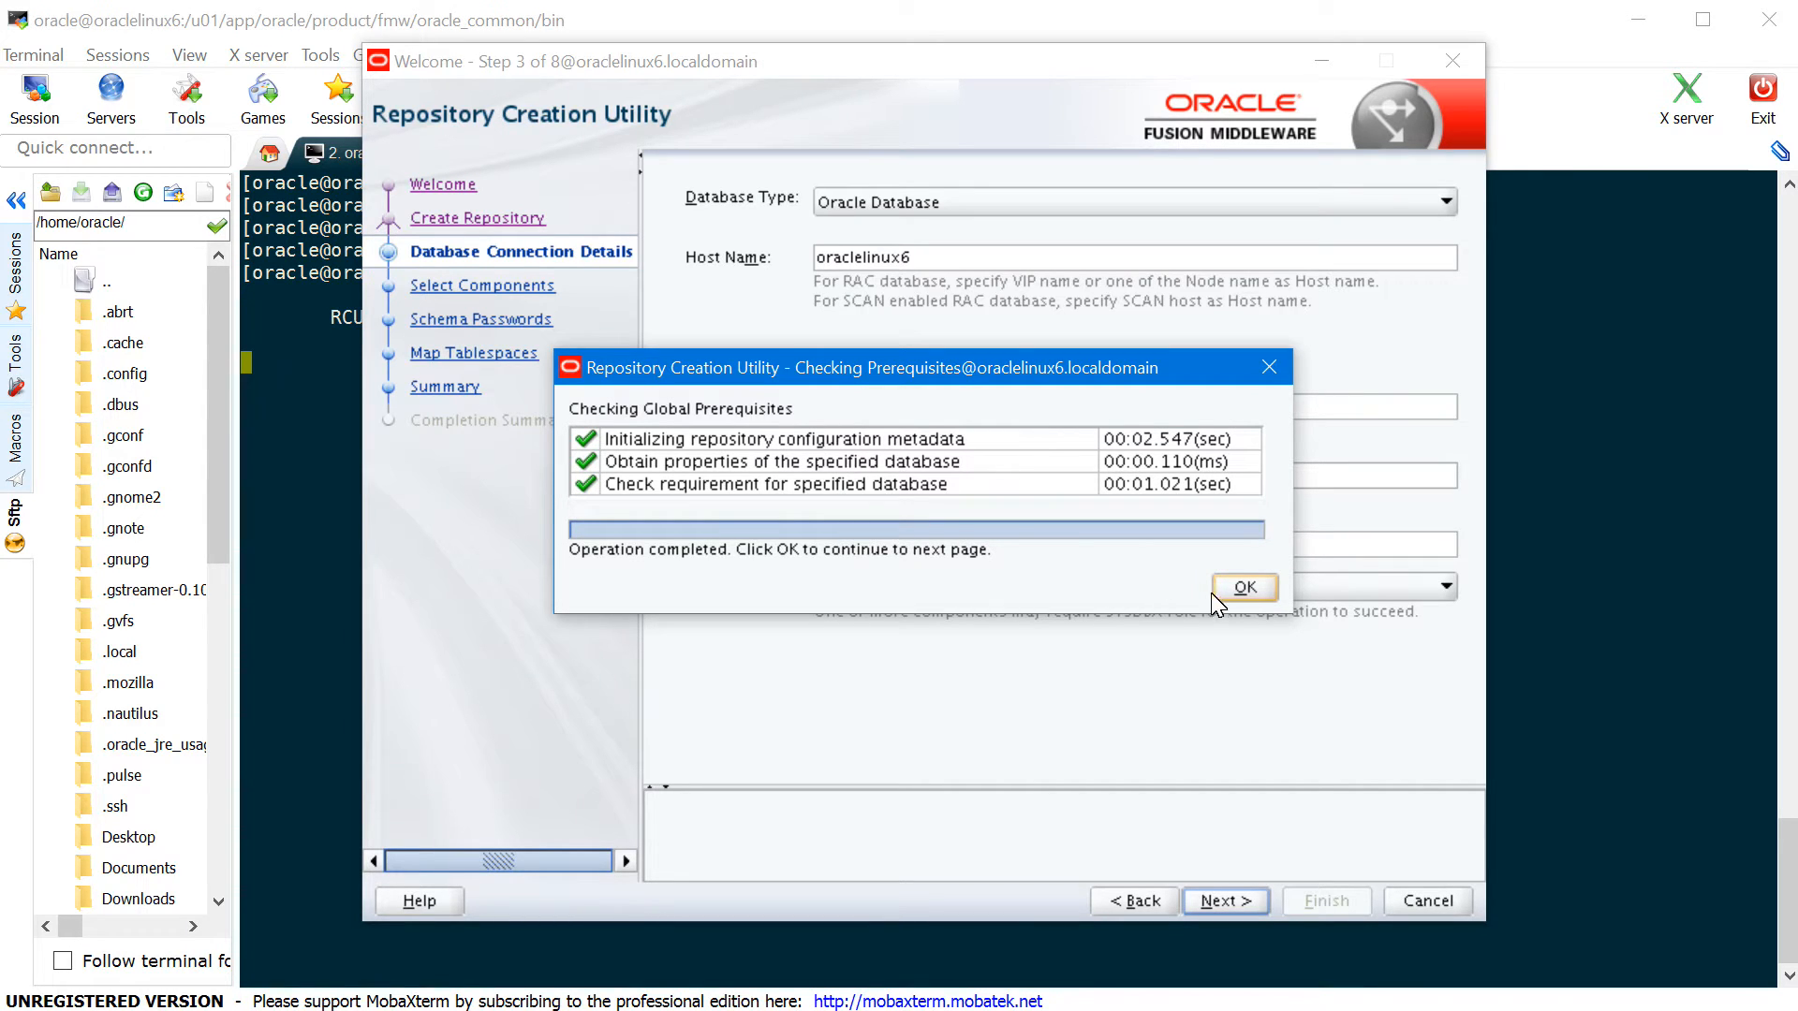
pyautogui.click(1246, 588)
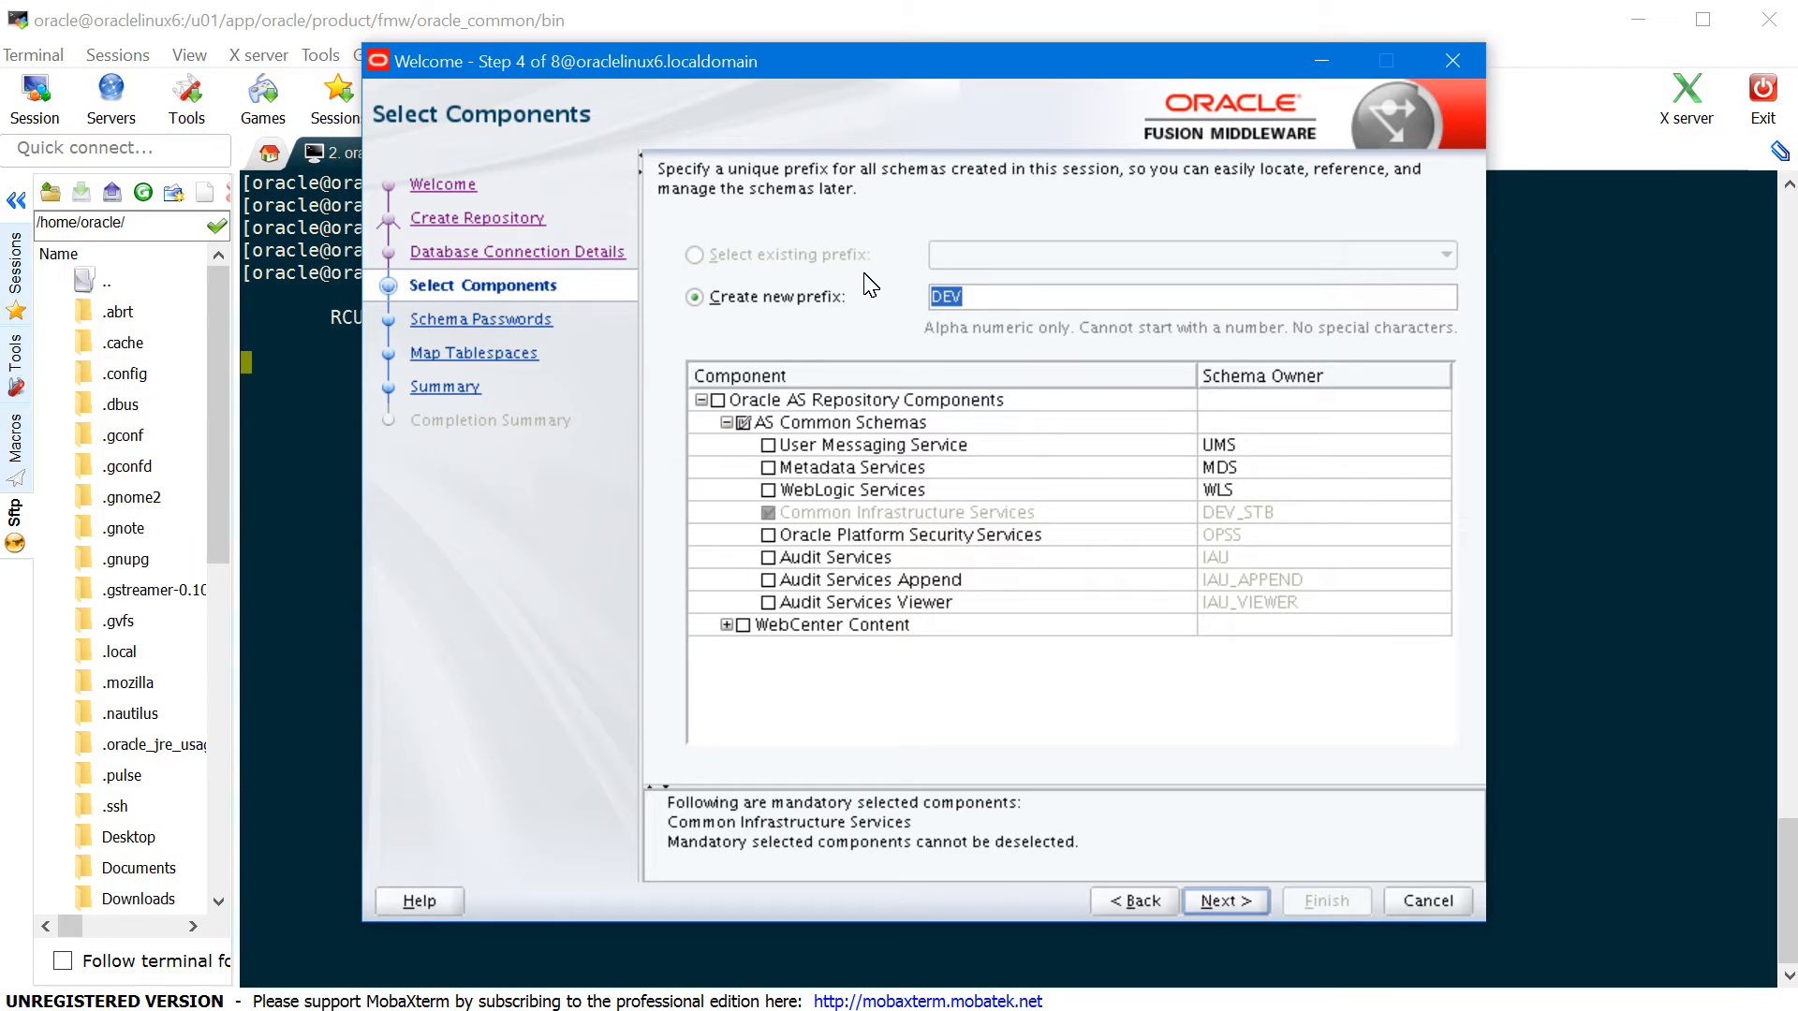
# - Change the schema prefix from DEV to WCC, include all WebCenter Content components, and pass prerequisite checks
pyautogui.press('Right')
pyautogui.press('BackSpace')
pyautogui.press('BackSpace')
pyautogui.press('BackSpace')
pyautogui.write('WCC')
pyautogui.click(744, 626)
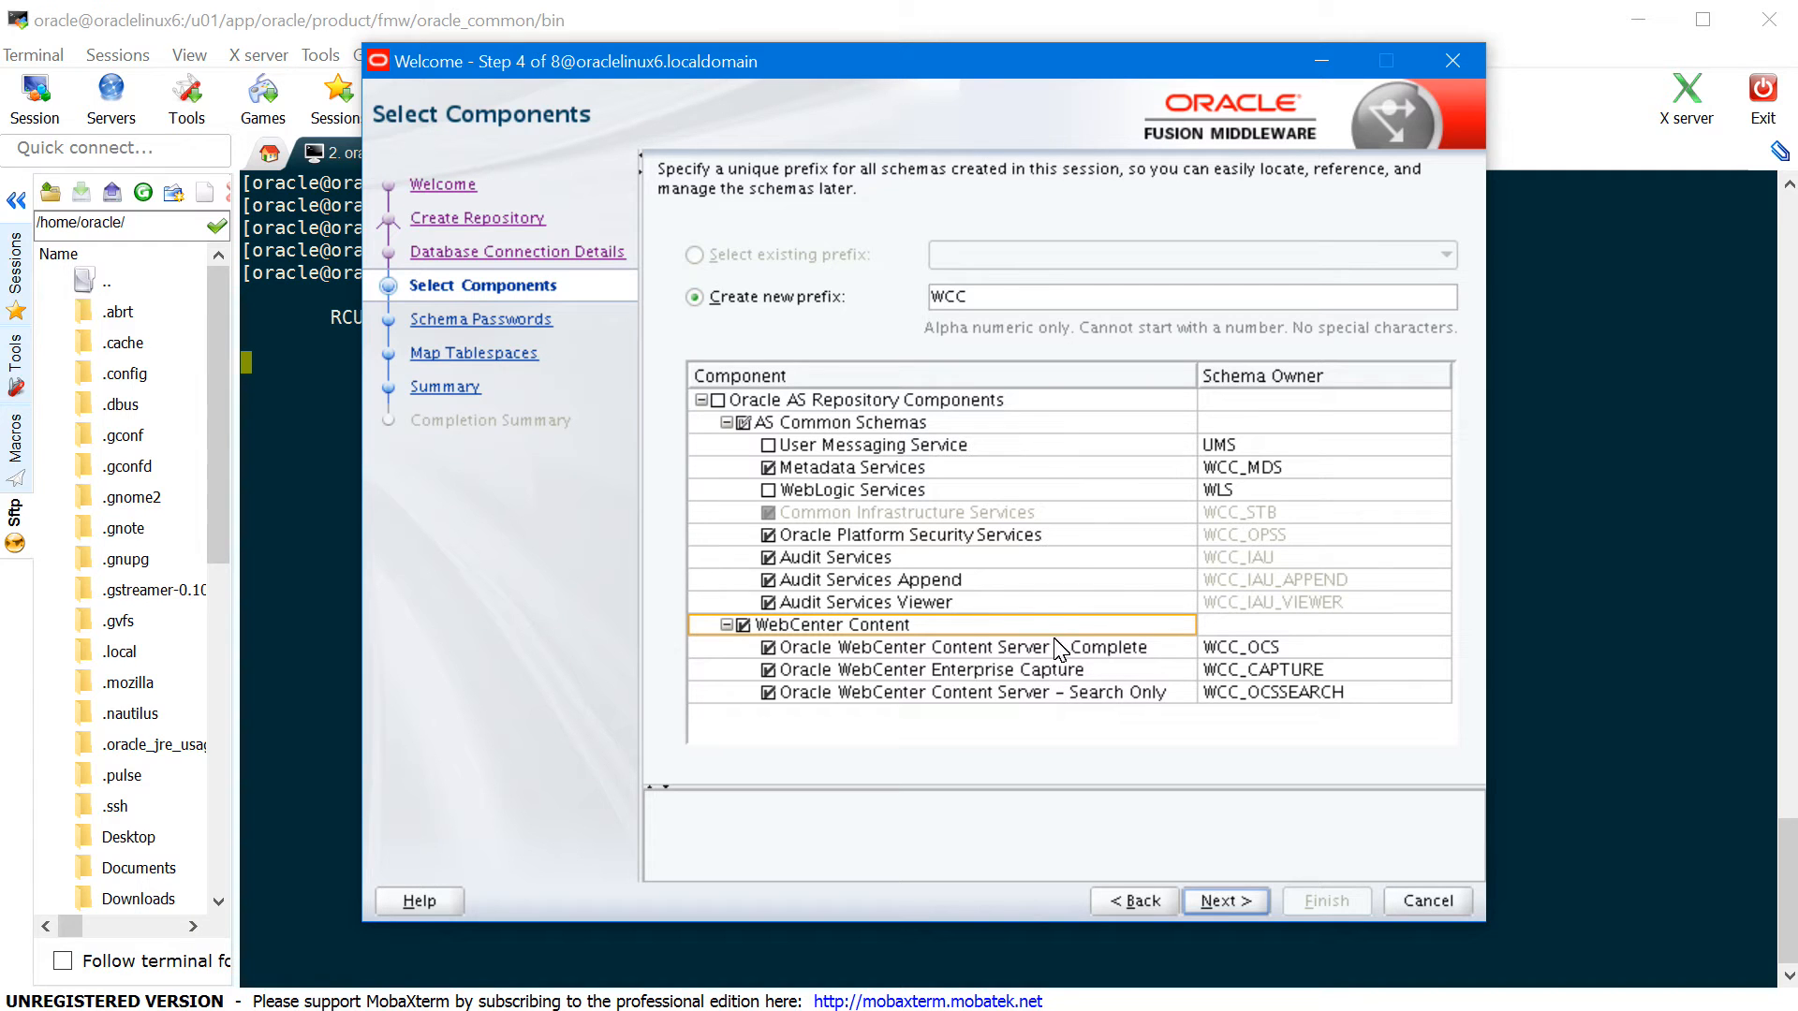
pyautogui.click(1228, 901)
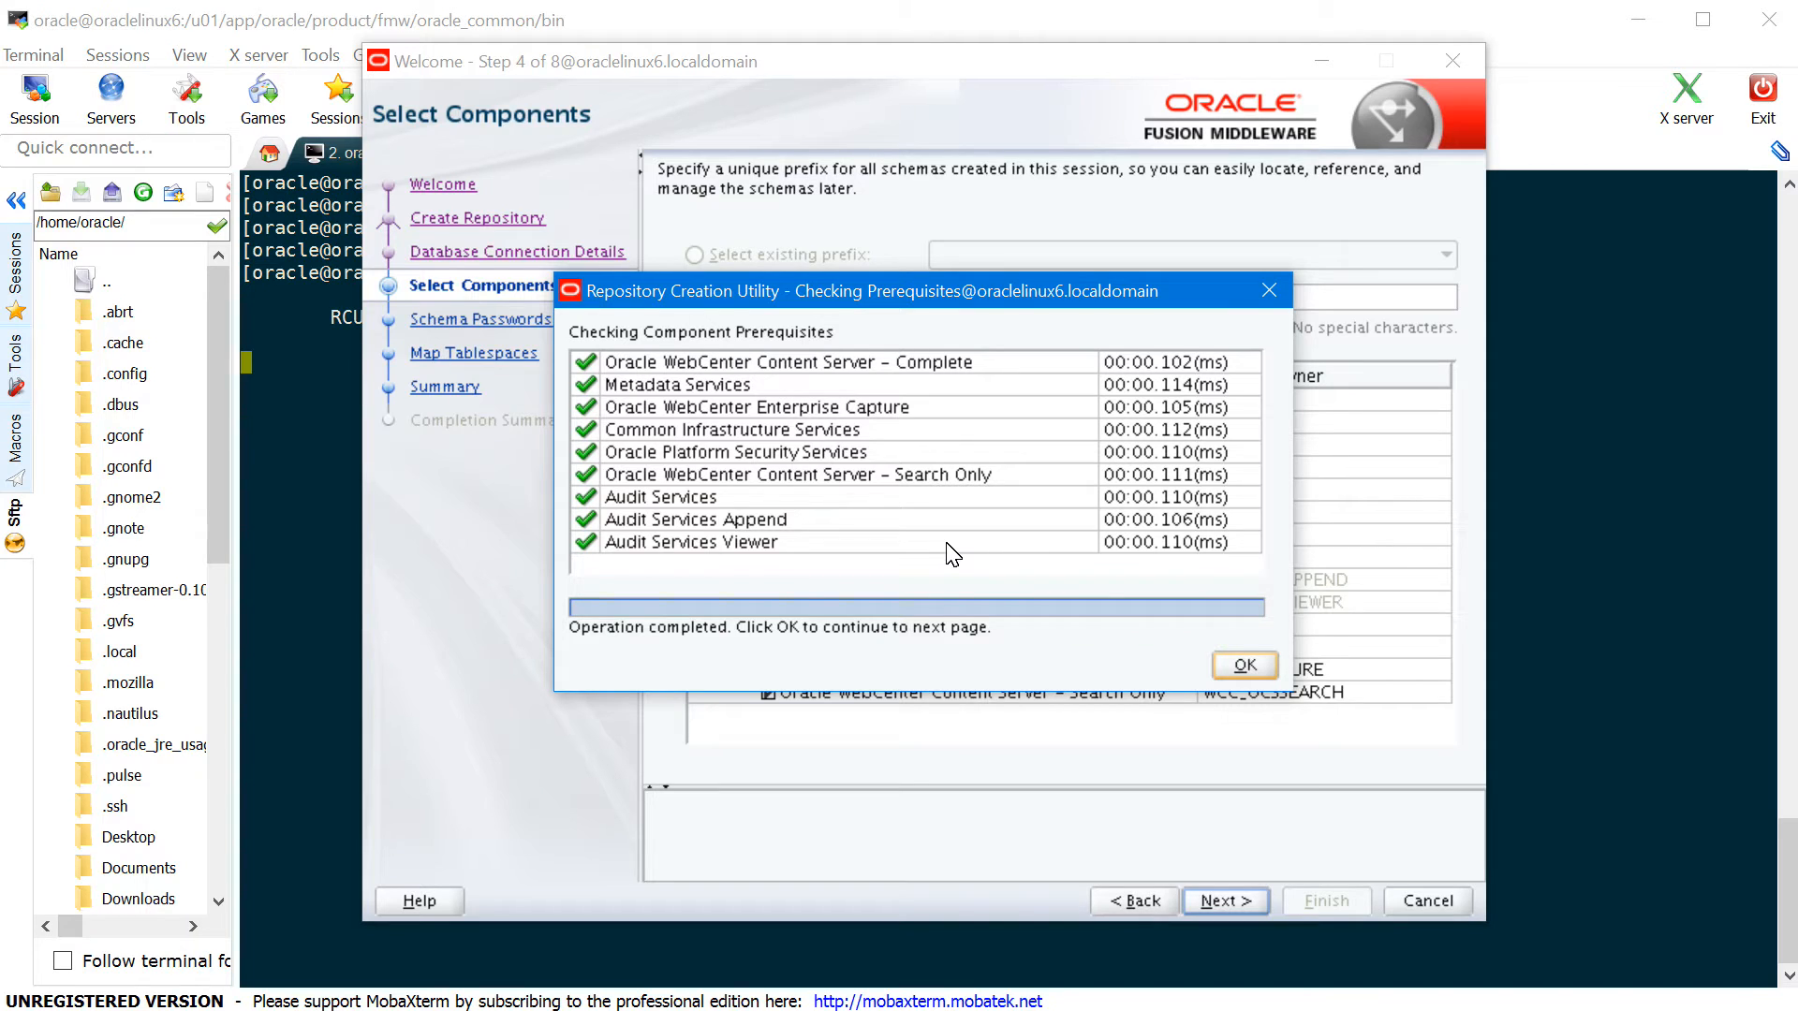
pyautogui.click(1242, 666)
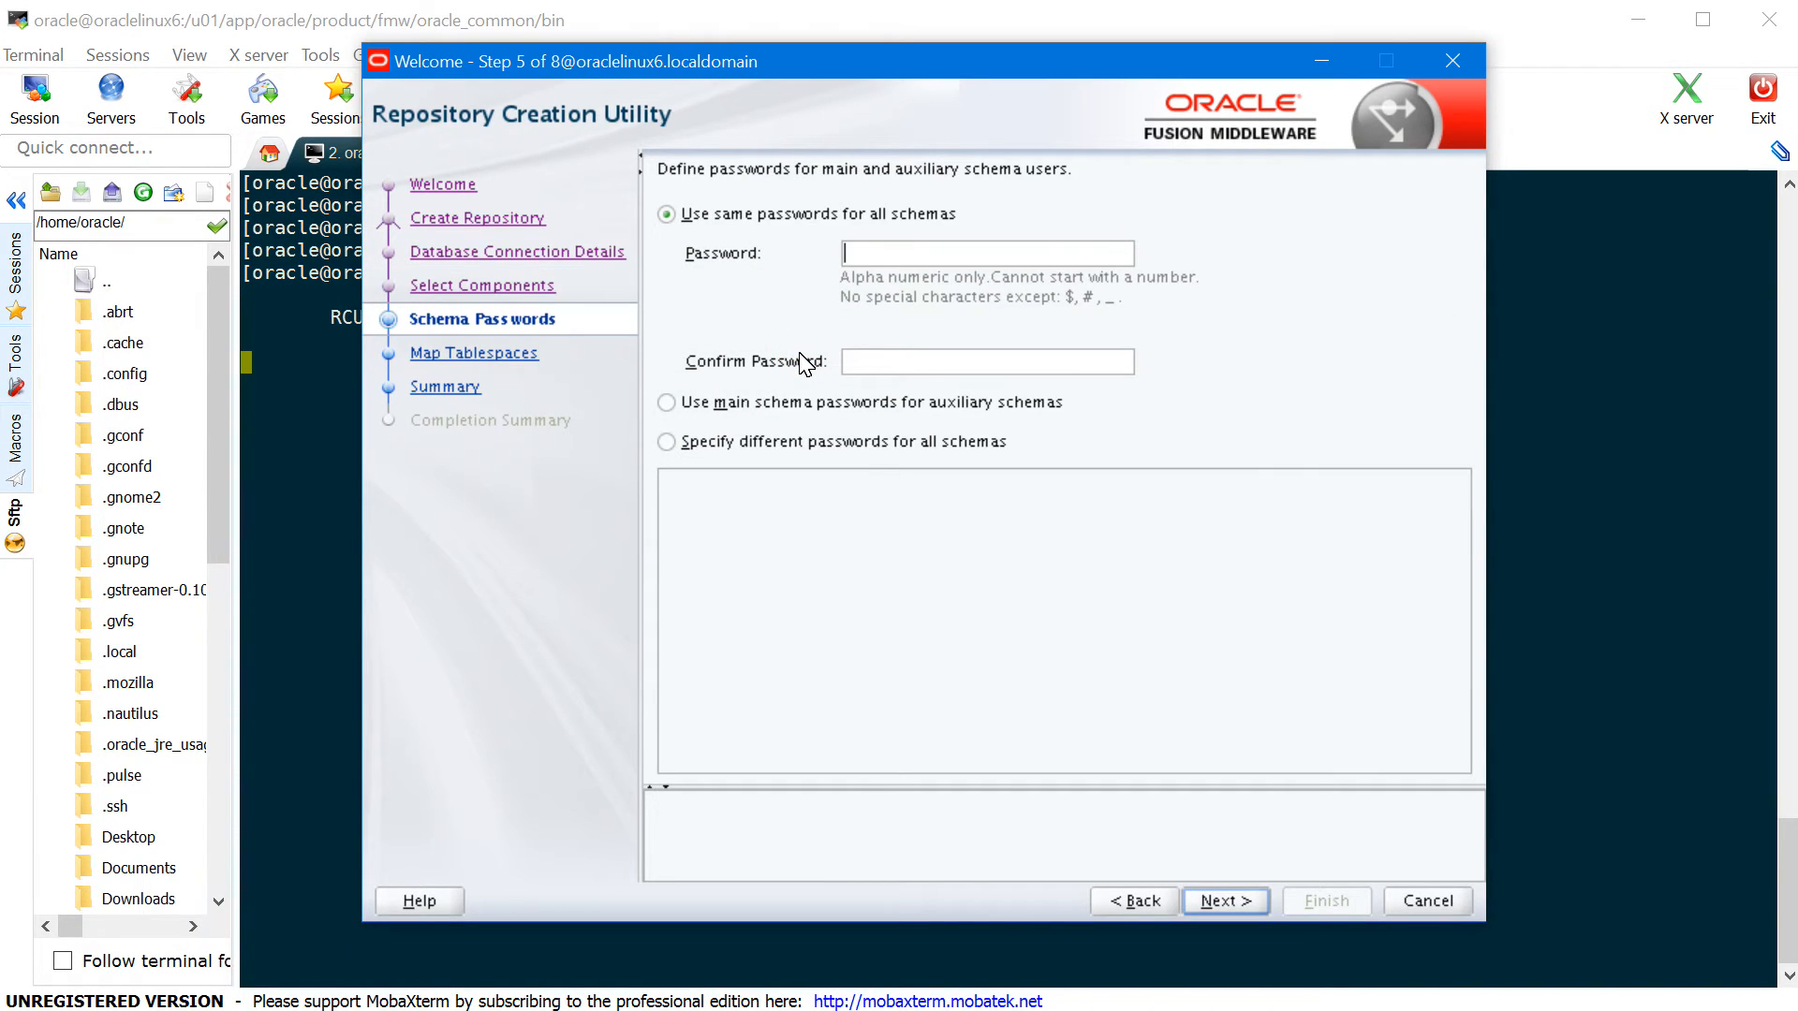
# - Enter and confirm one shared password for all schemas, then go on to Map Tablespaces
pyautogui.click(1065, 256)
pyautogui.click(1245, 902)
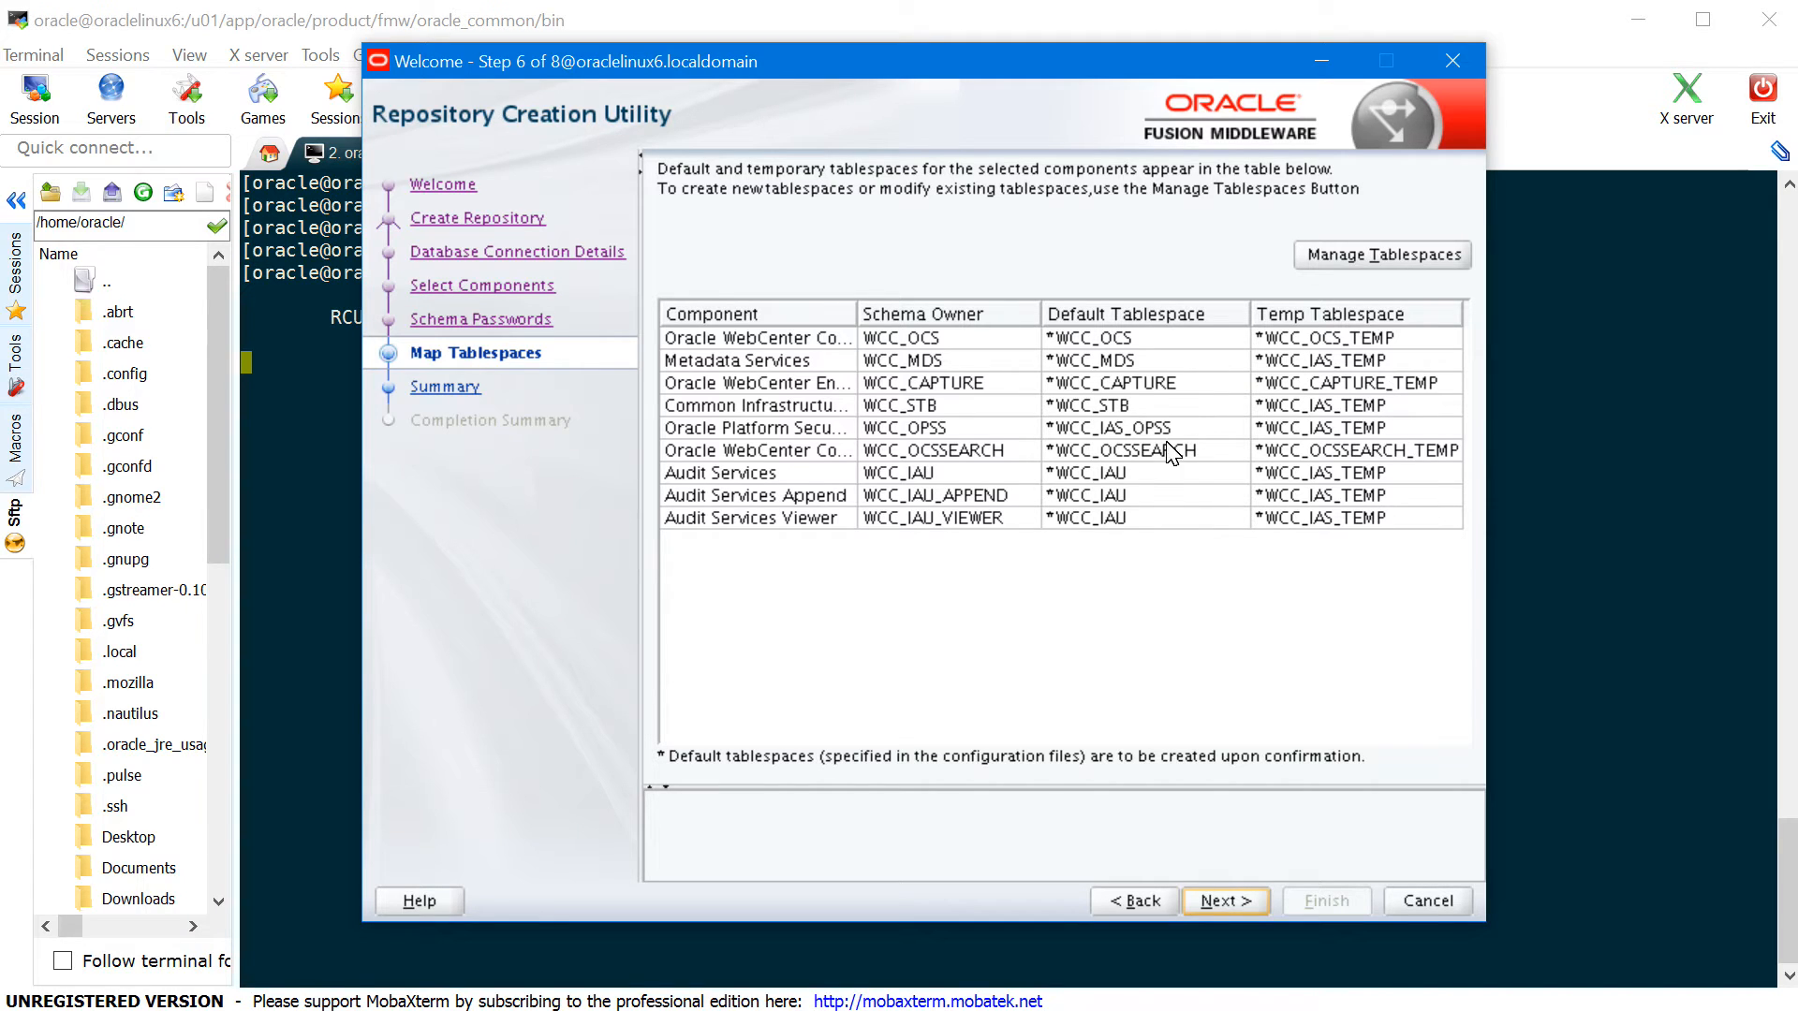
# - Review WCC_IAS_TEMP in Manage Tablespaces, then approve creating the missing WCC tablespaces
pyautogui.click(1355, 267)
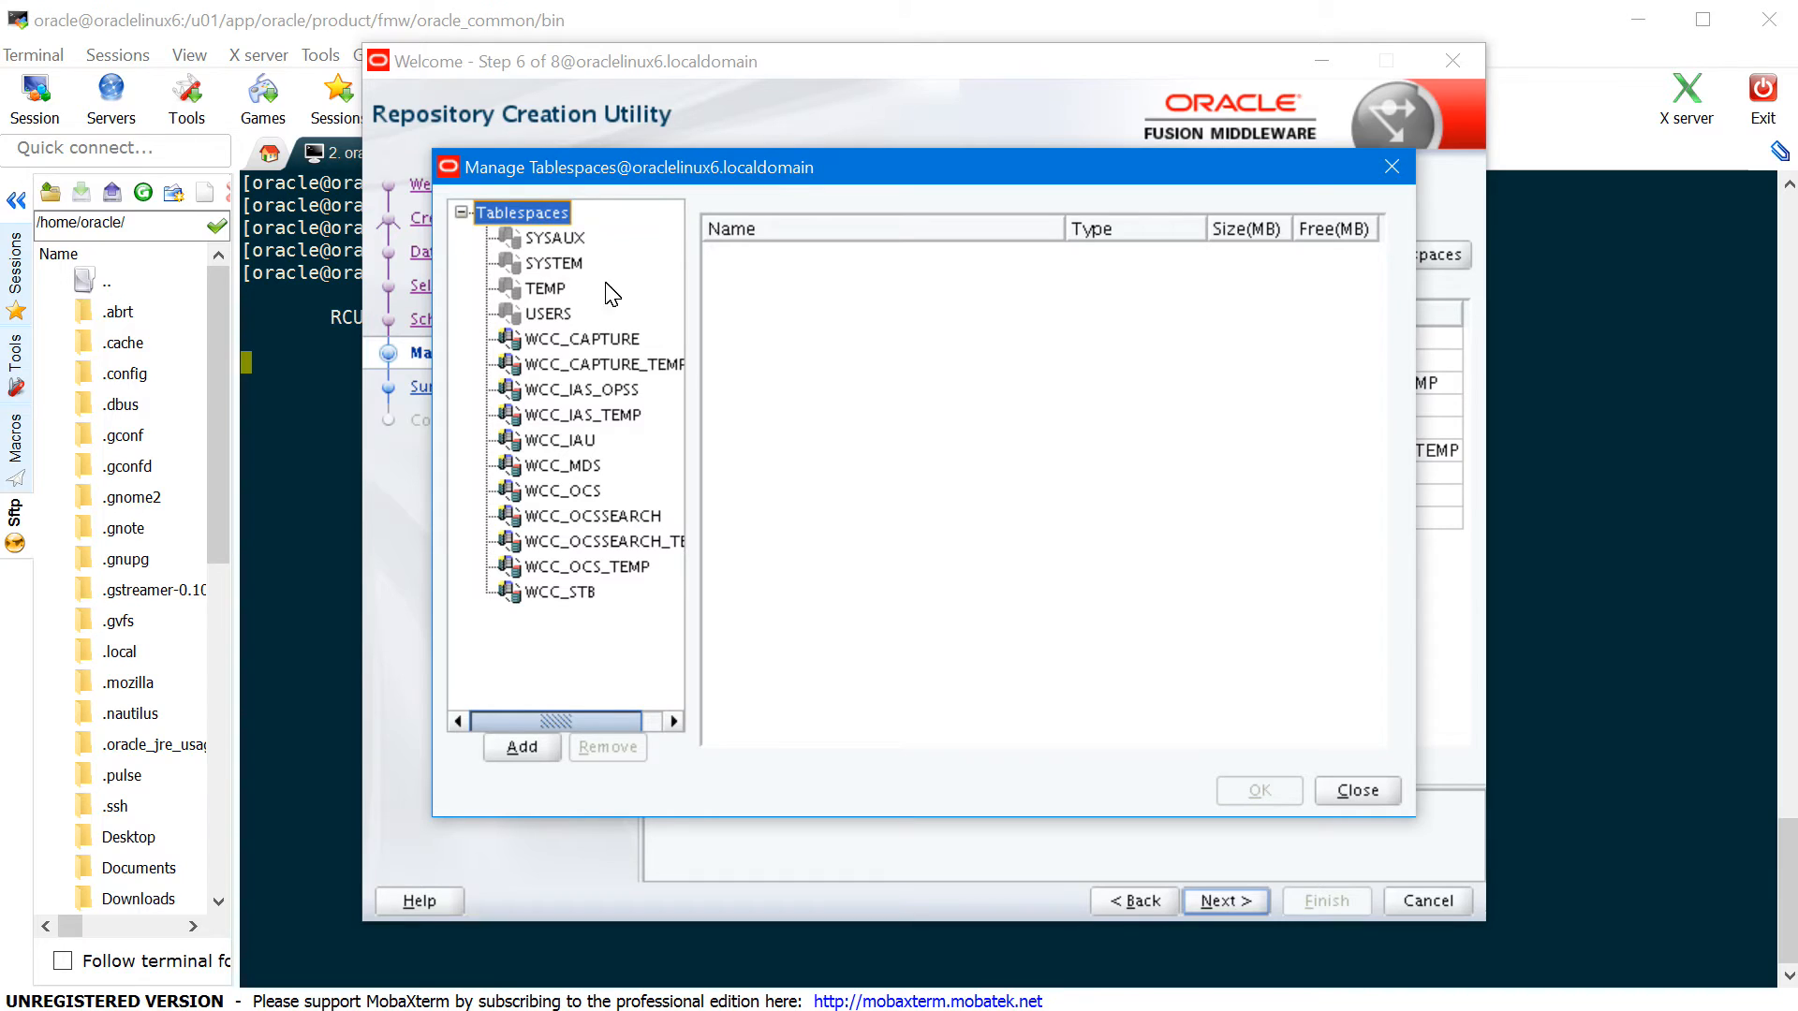
pyautogui.click(604, 416)
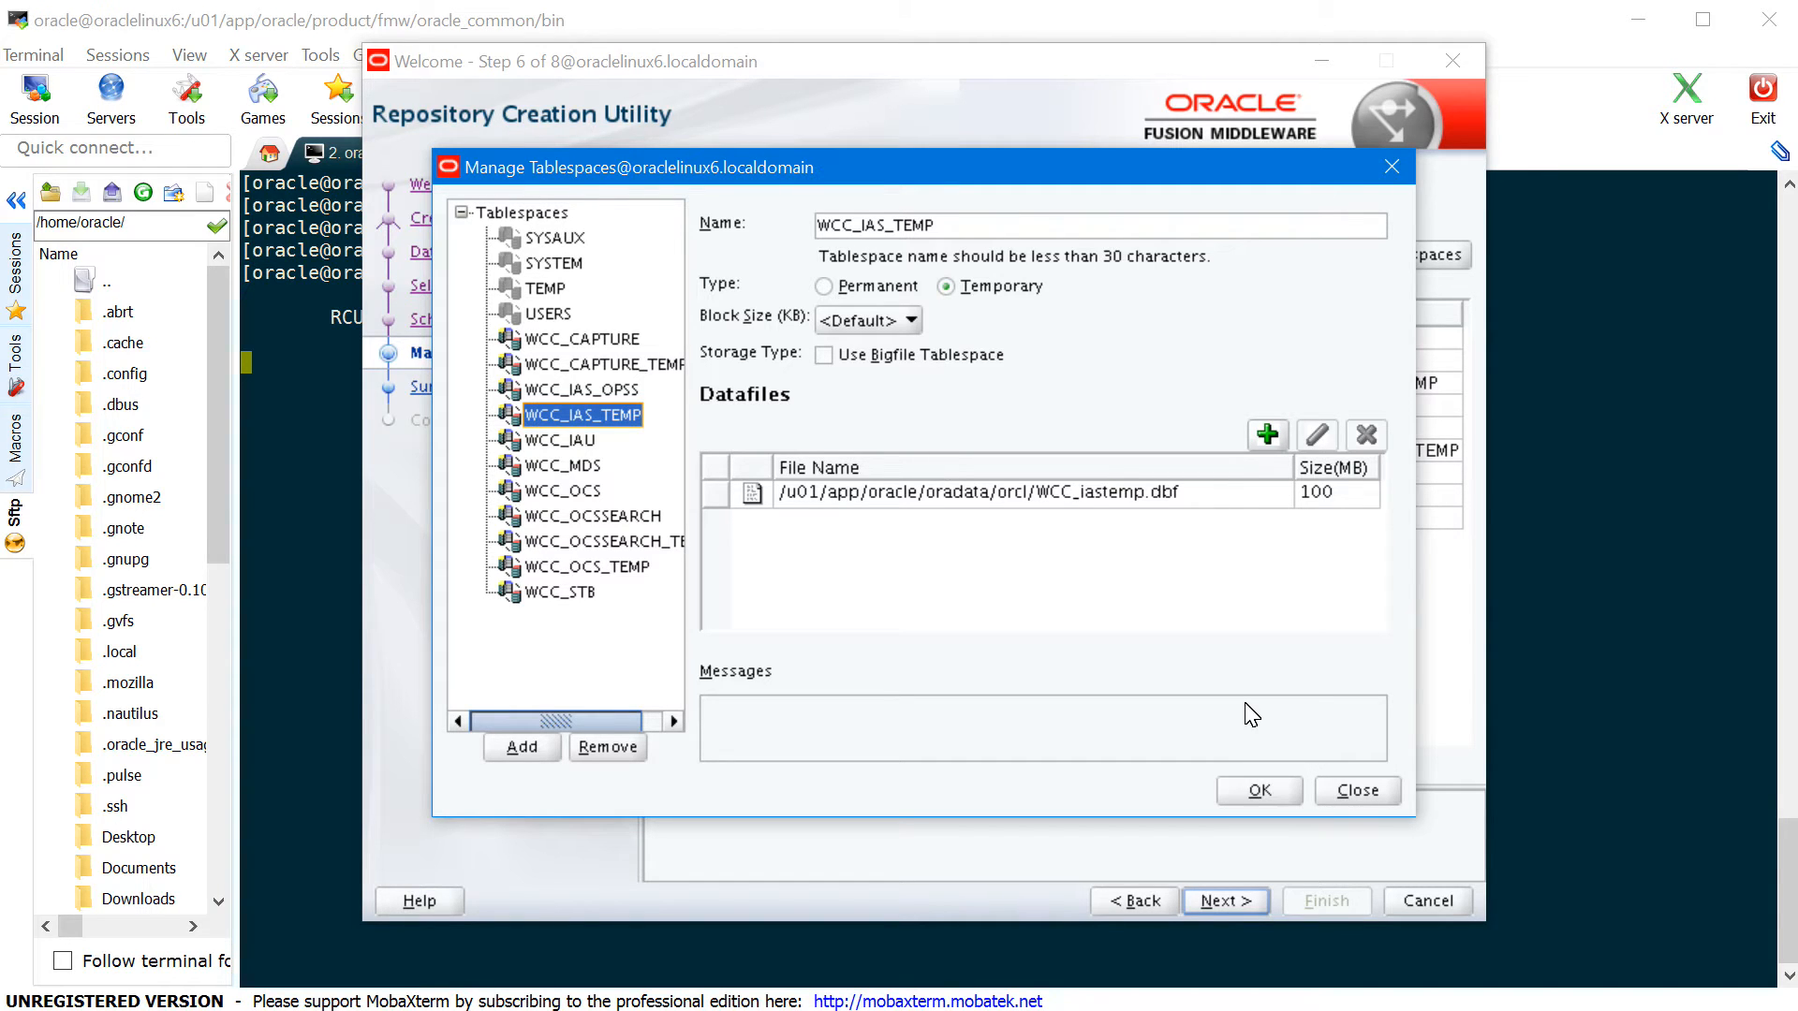
pyautogui.click(1292, 796)
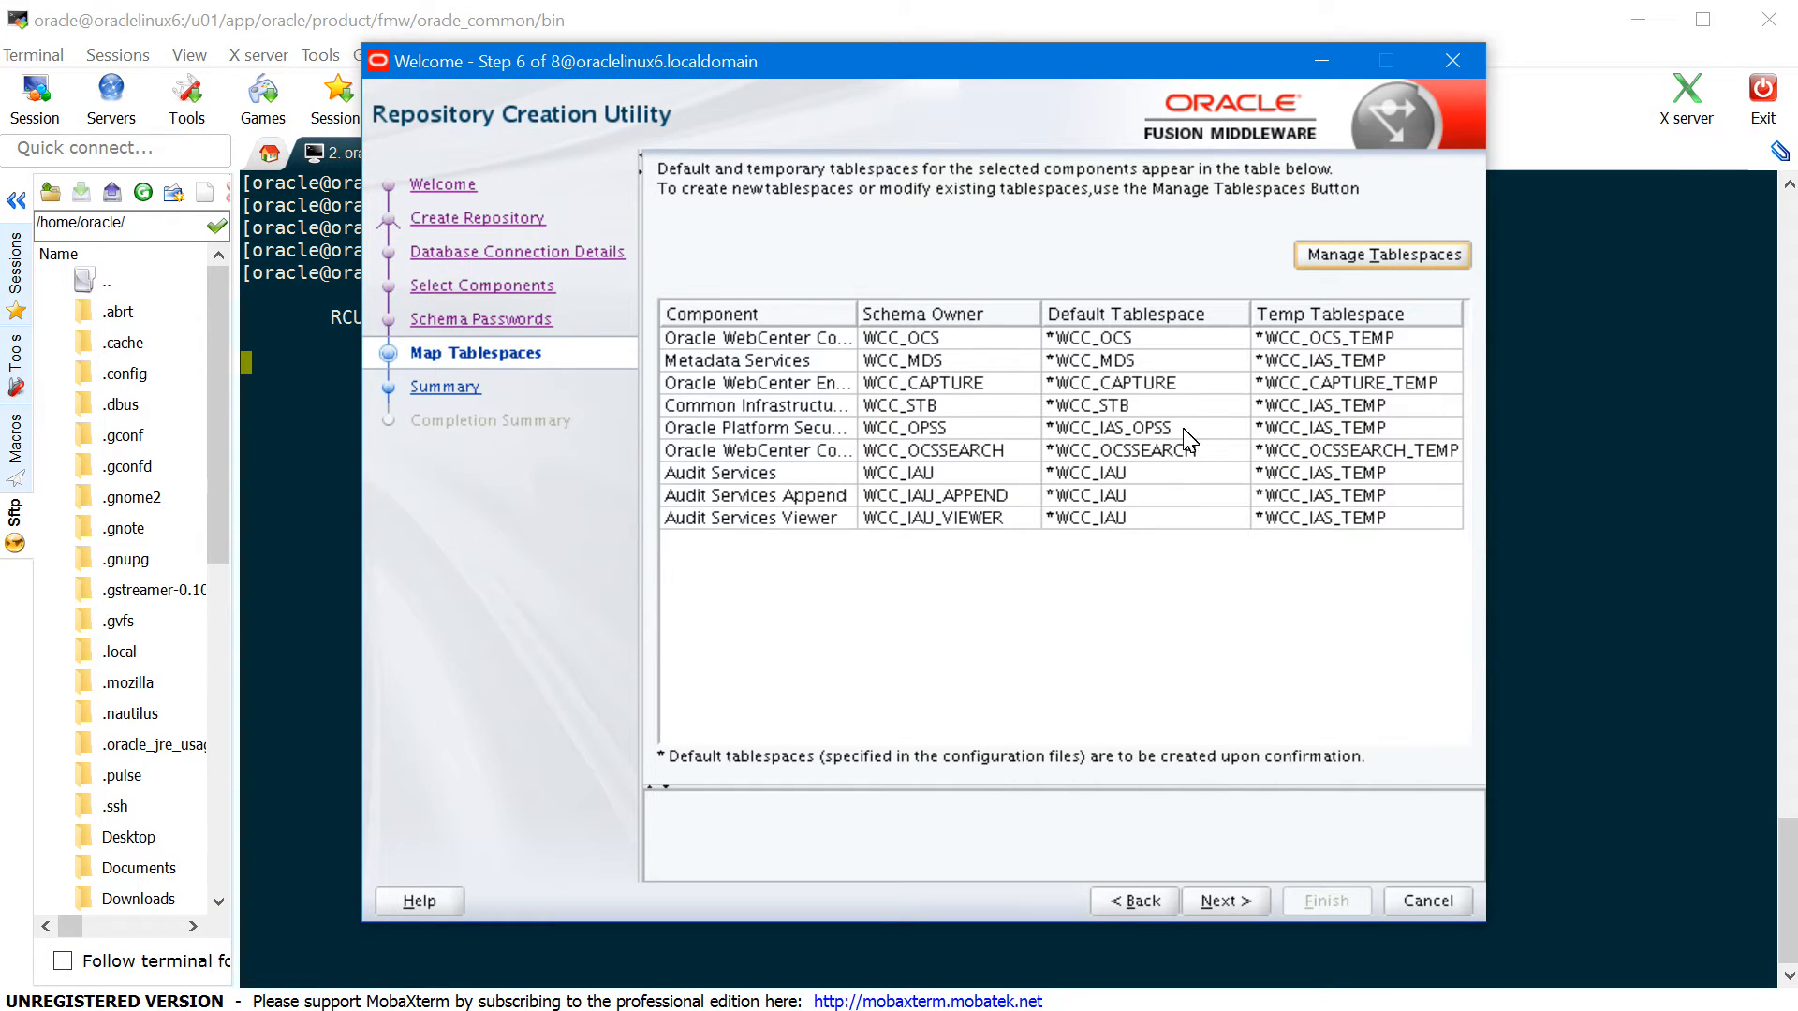
pyautogui.click(1226, 901)
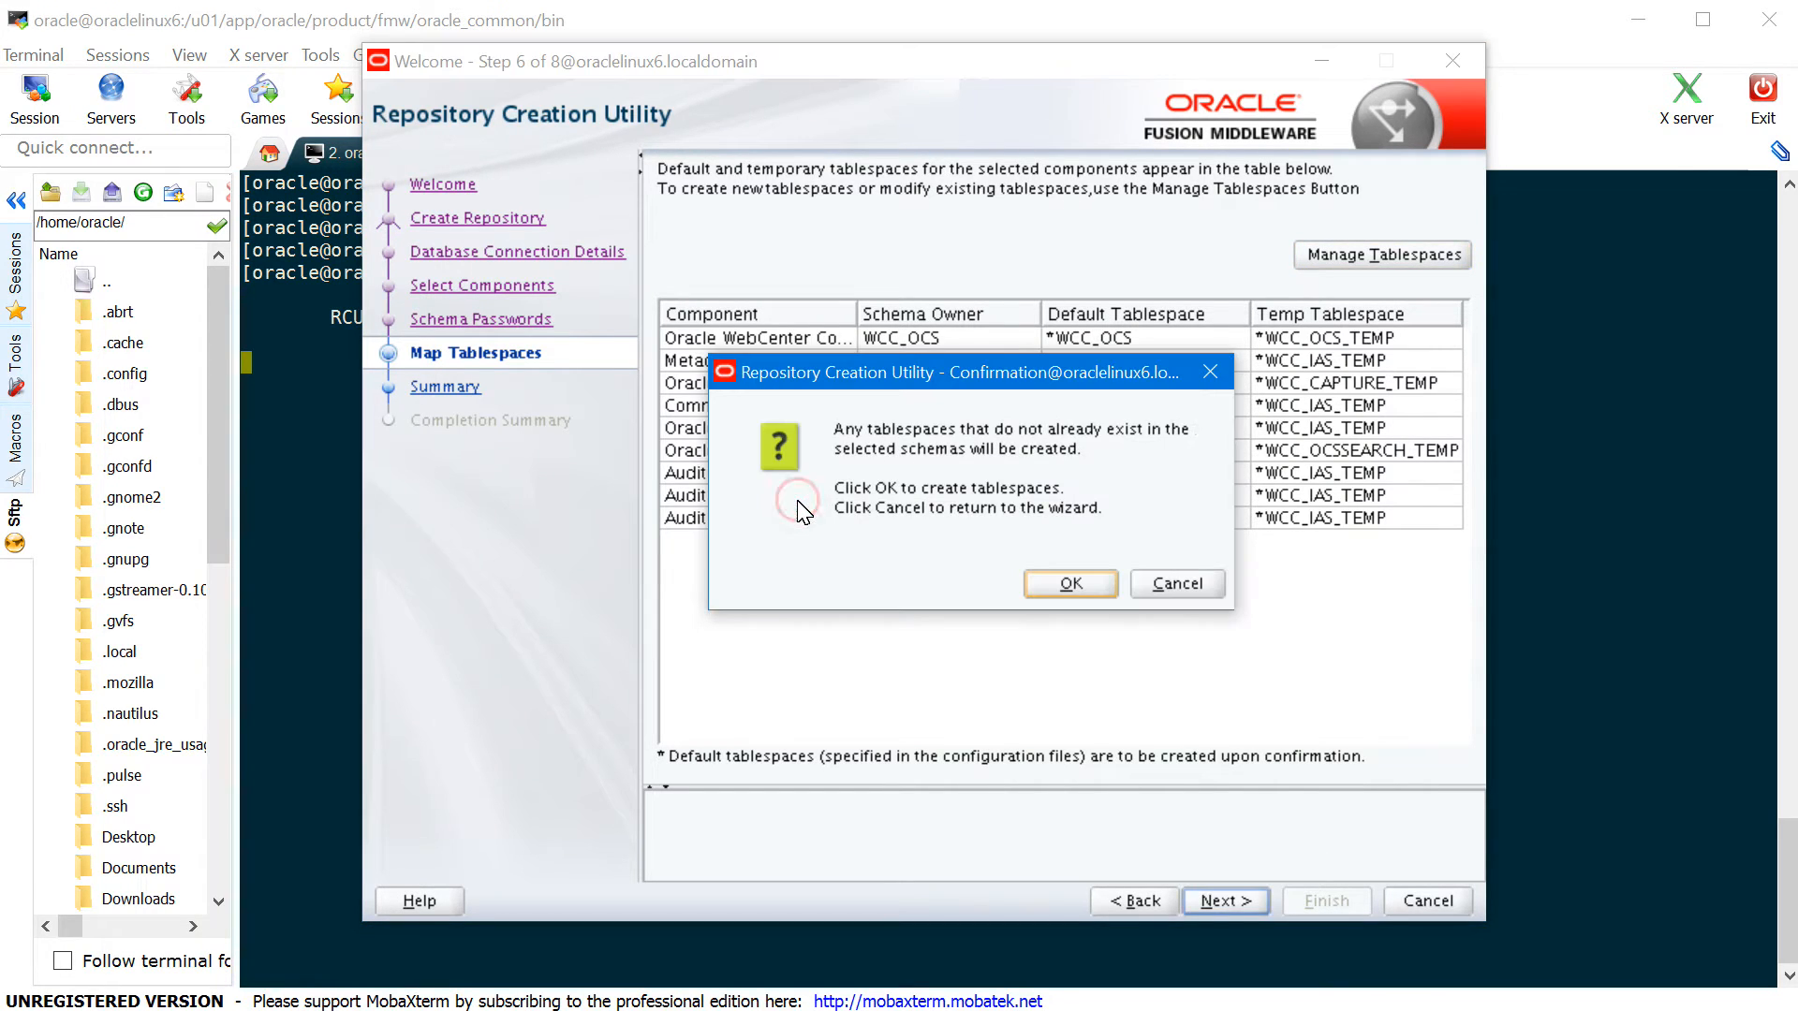
pyautogui.click(1068, 584)
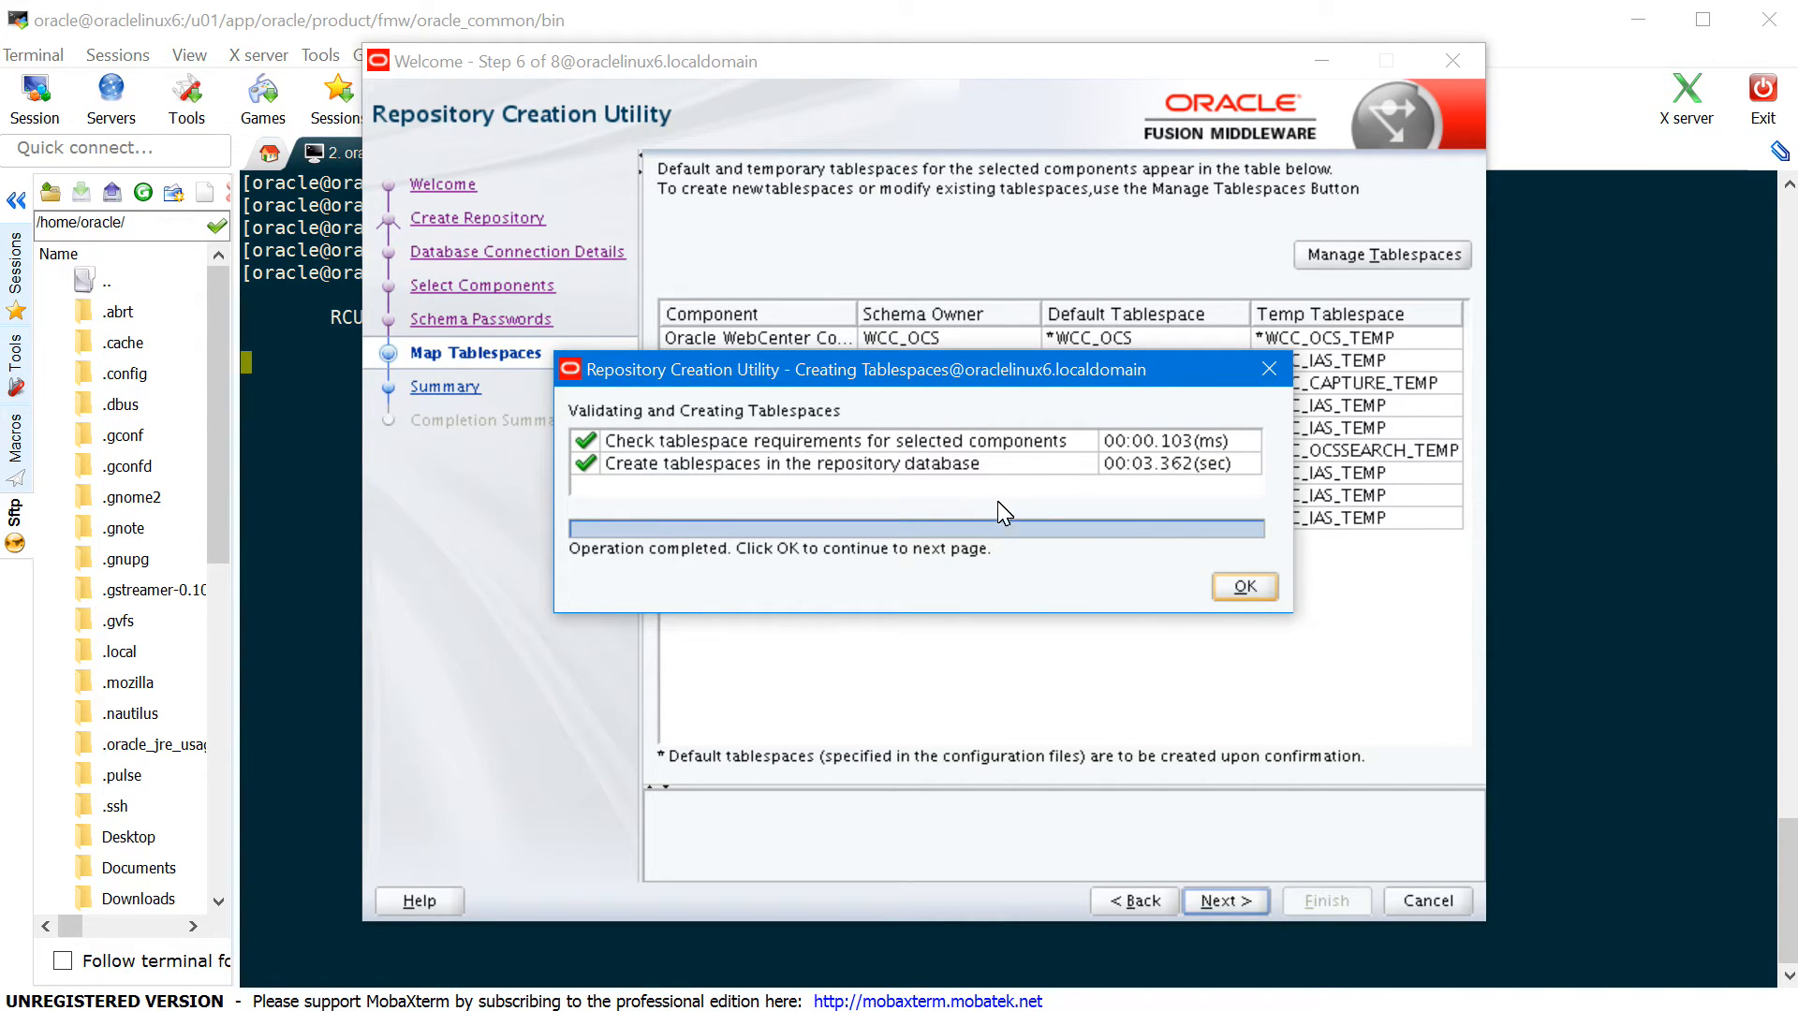
pyautogui.click(1244, 587)
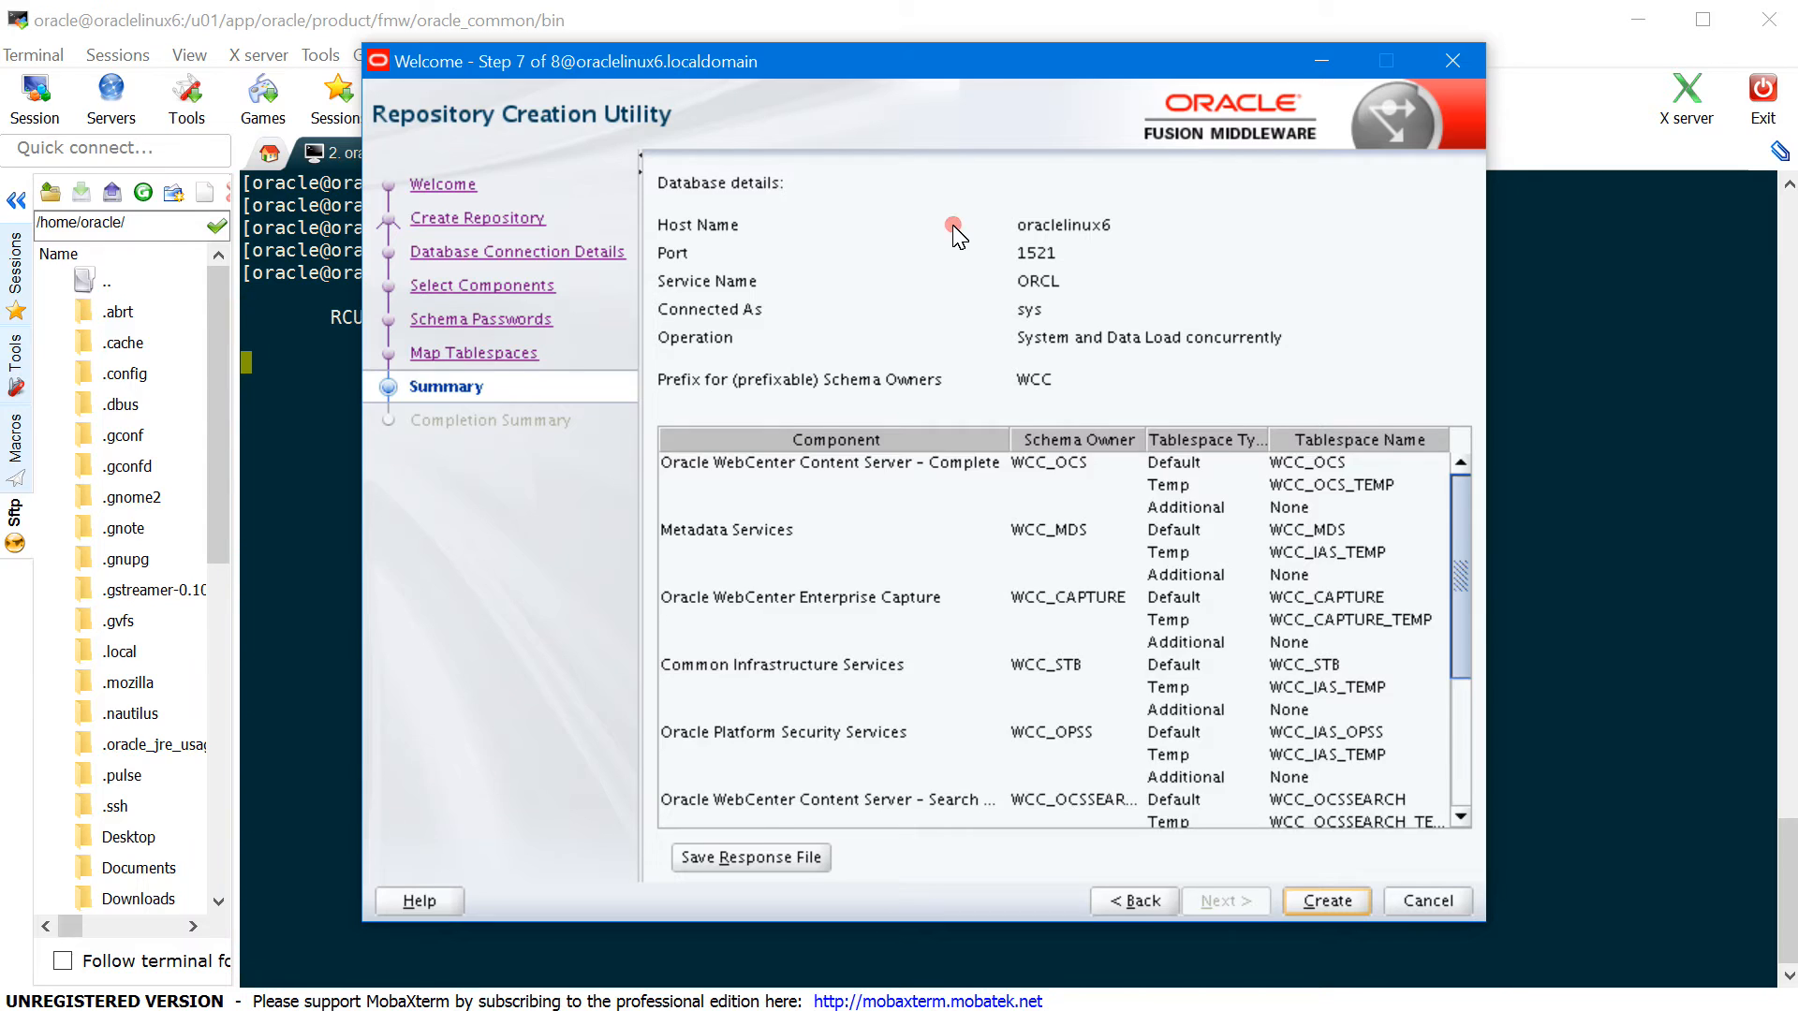
# - Create the nine WCC schemas from the Summary and close the utility once completed
pyautogui.scroll(-4, 1425, 810)
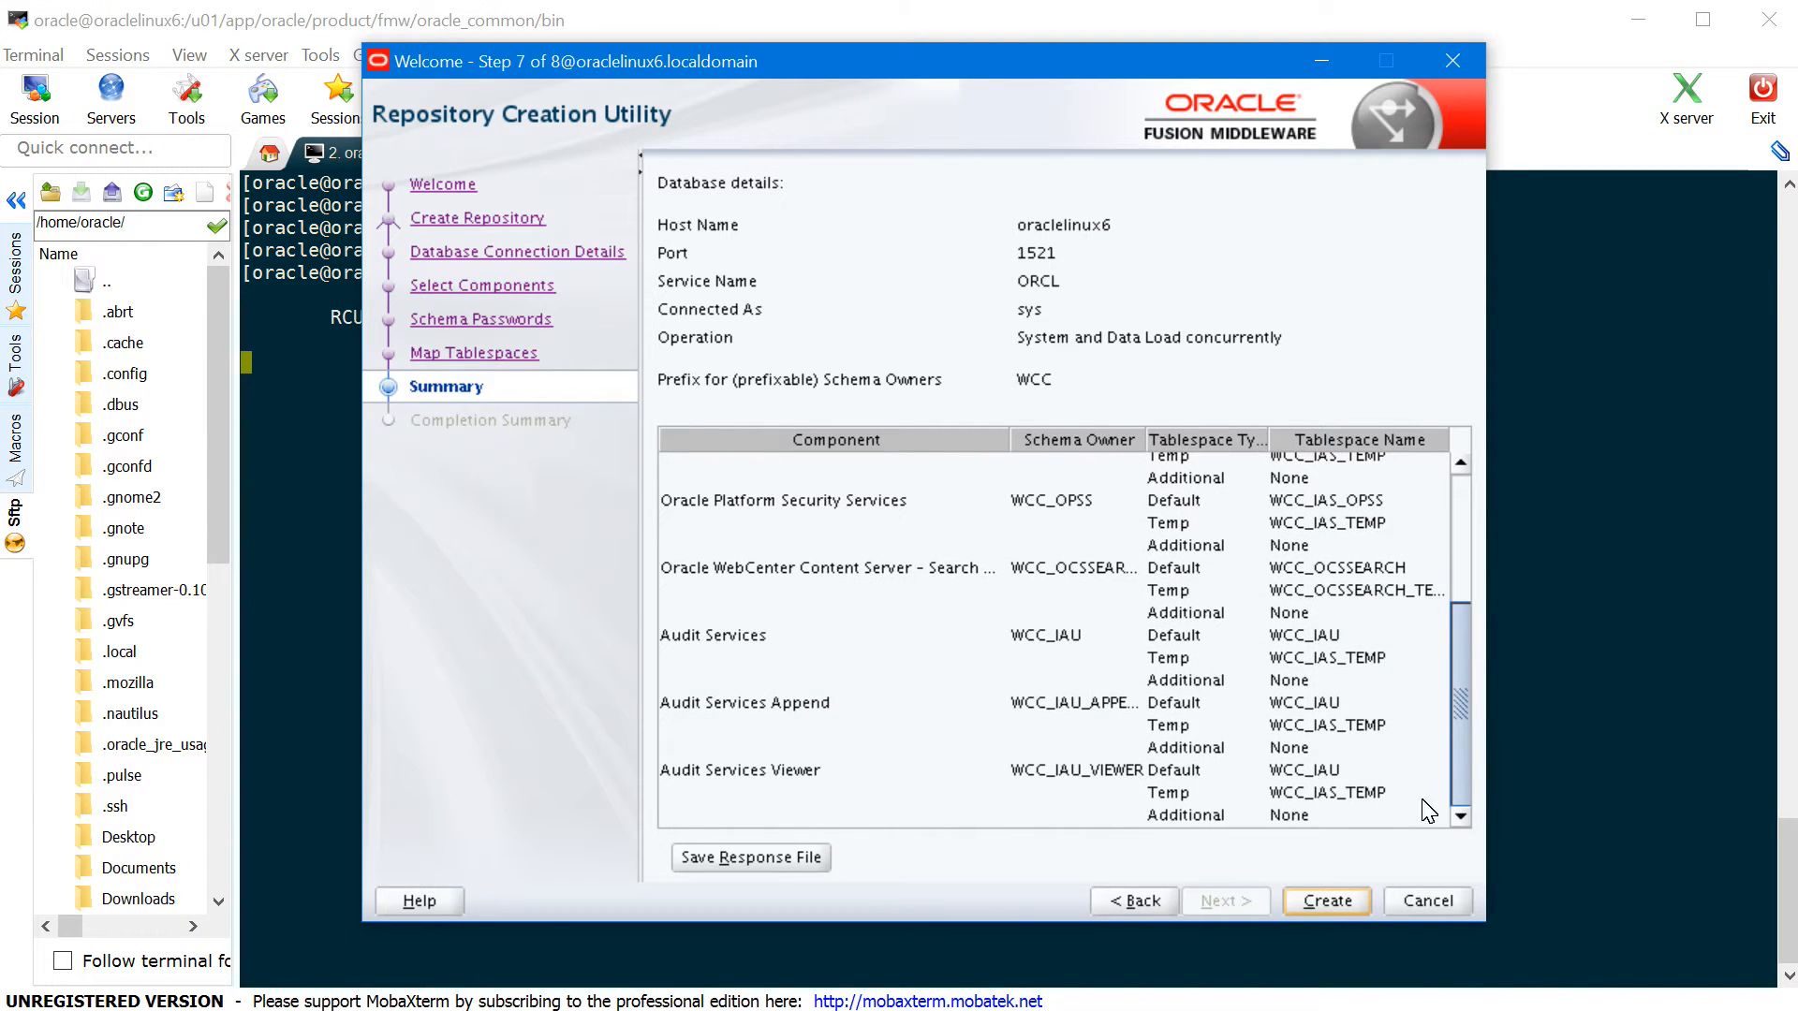
pyautogui.click(1328, 901)
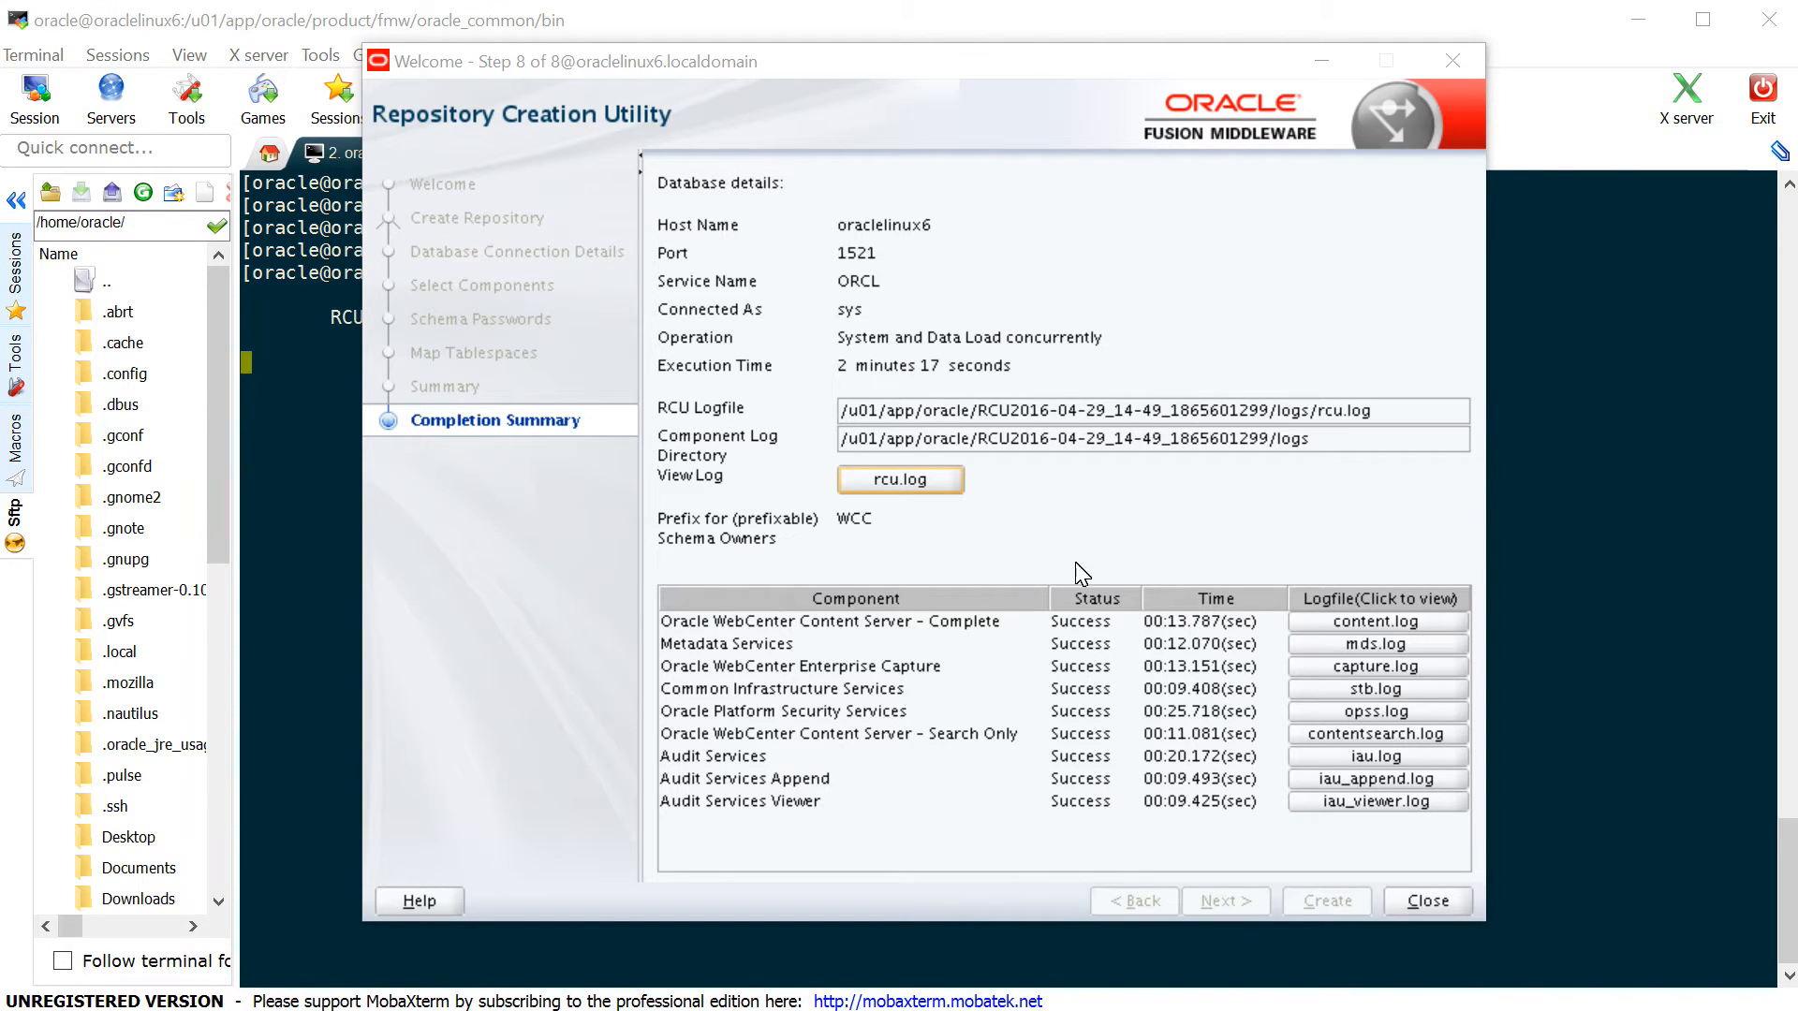
pyautogui.click(948, 505)
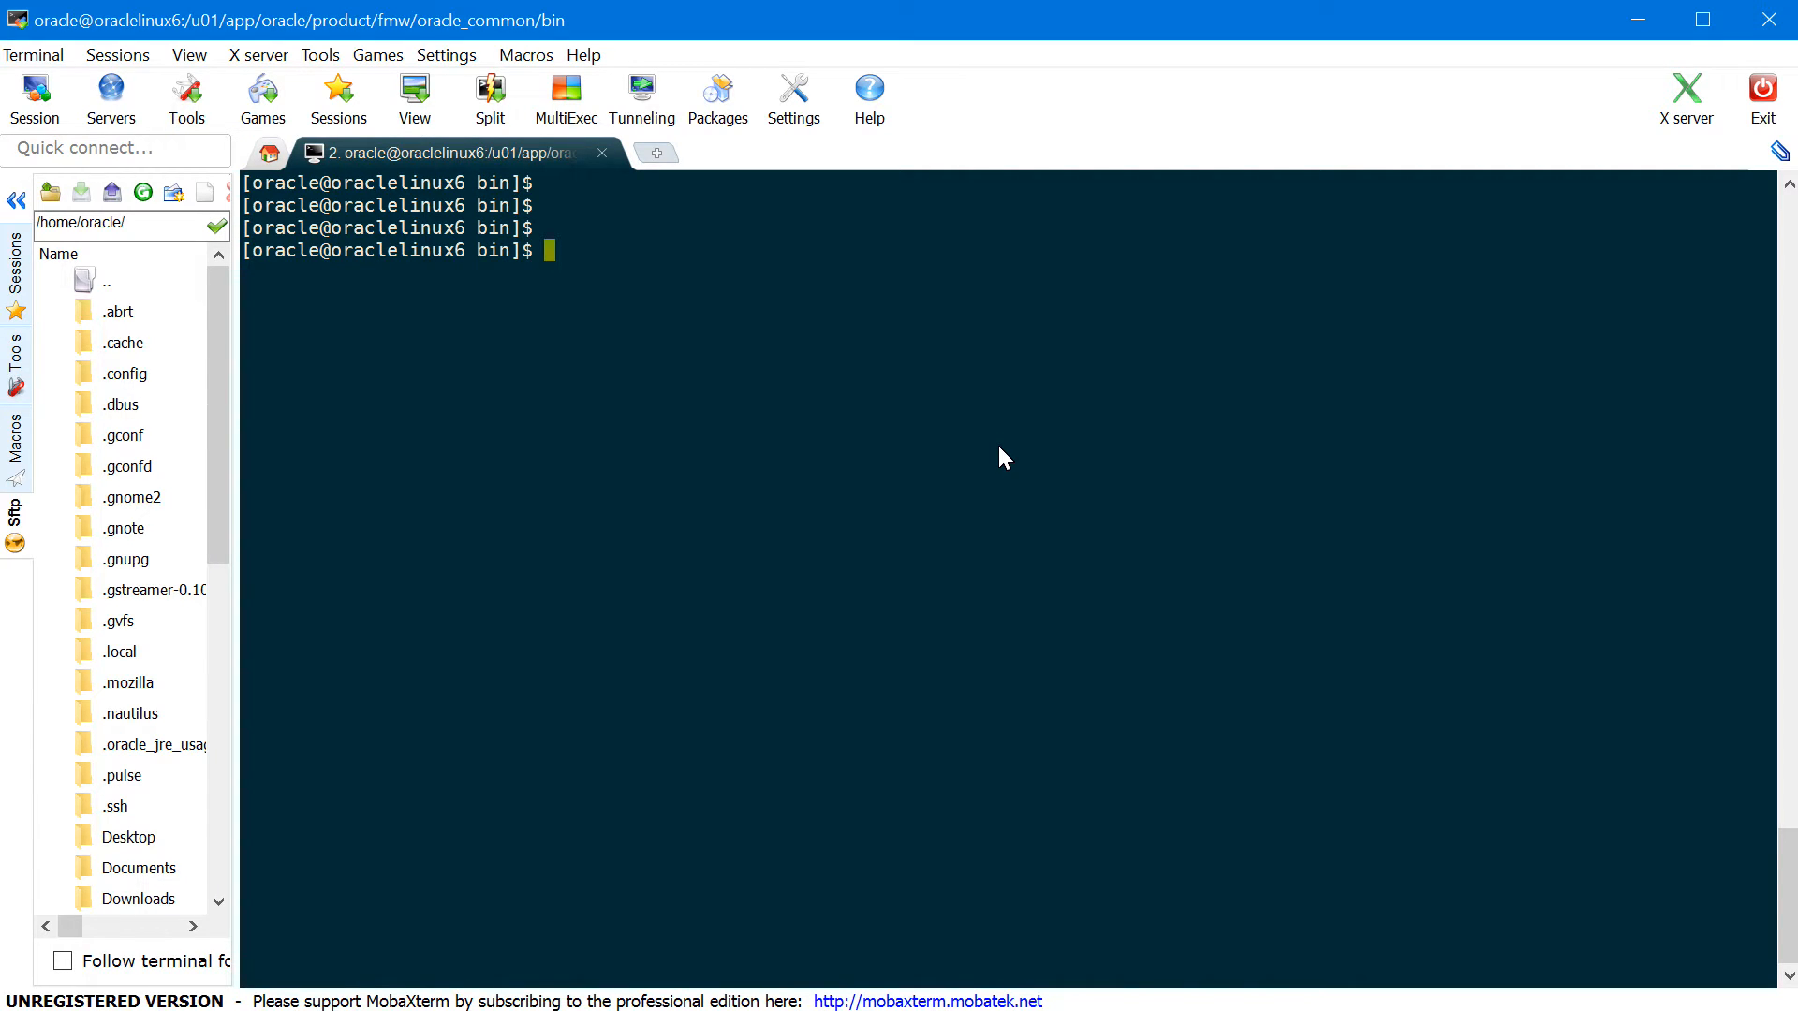
# - Check the current directory, move to ../common/bin, and run ./config.sh
pyautogui.write('pwd')
pyautogui.press('Return')
pyautogui.write('cd ../')
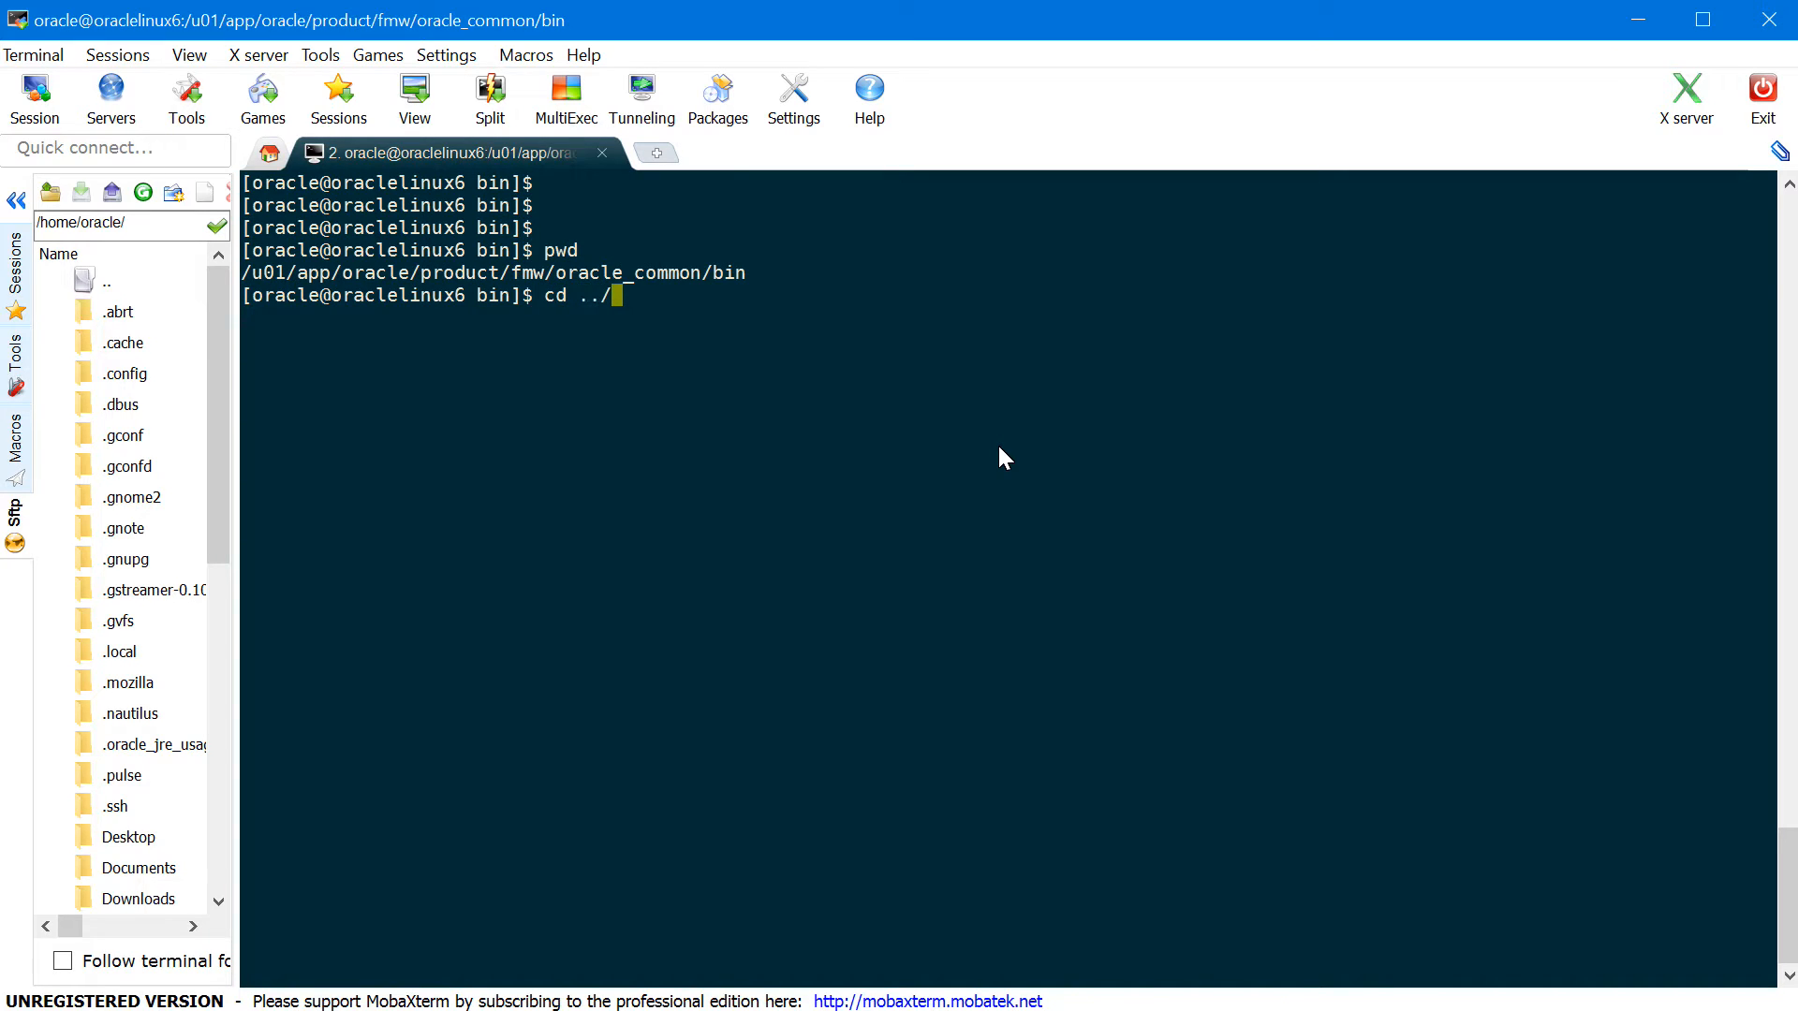
pyautogui.write('common/bin/')
pyautogui.press('Return')
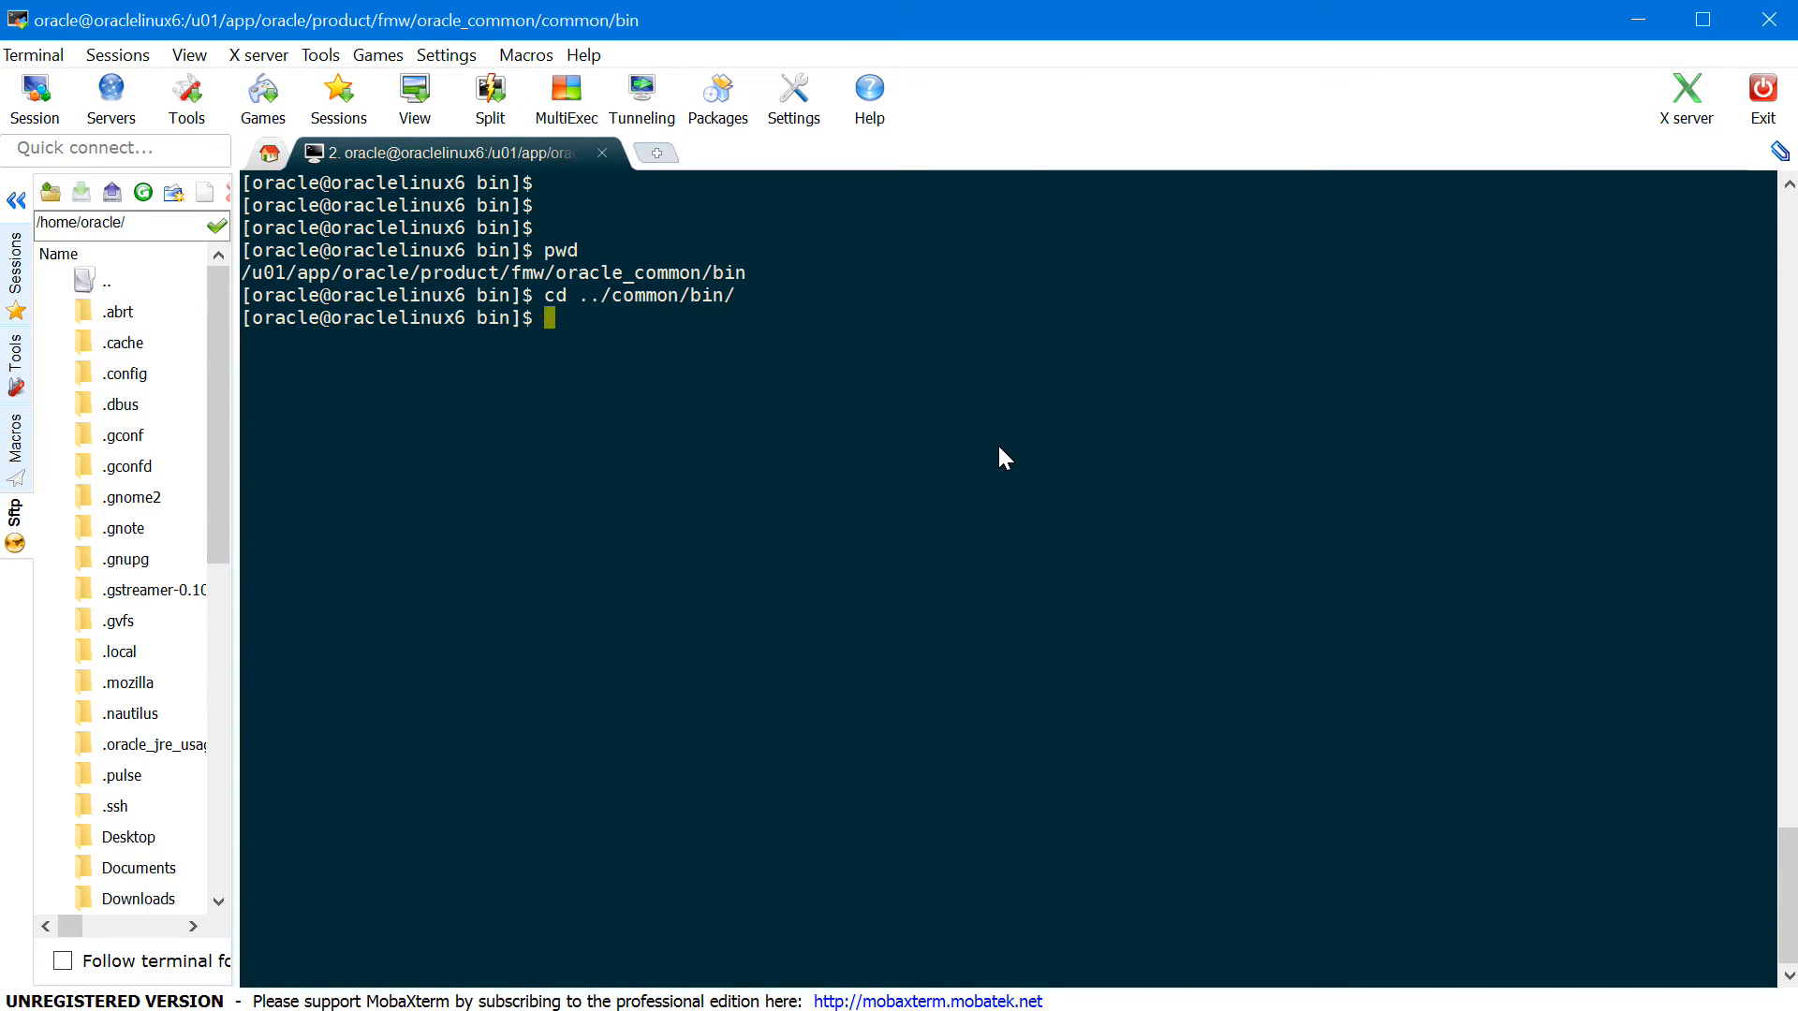
pyautogui.write('./config.sh')
pyautogui.press('Return')
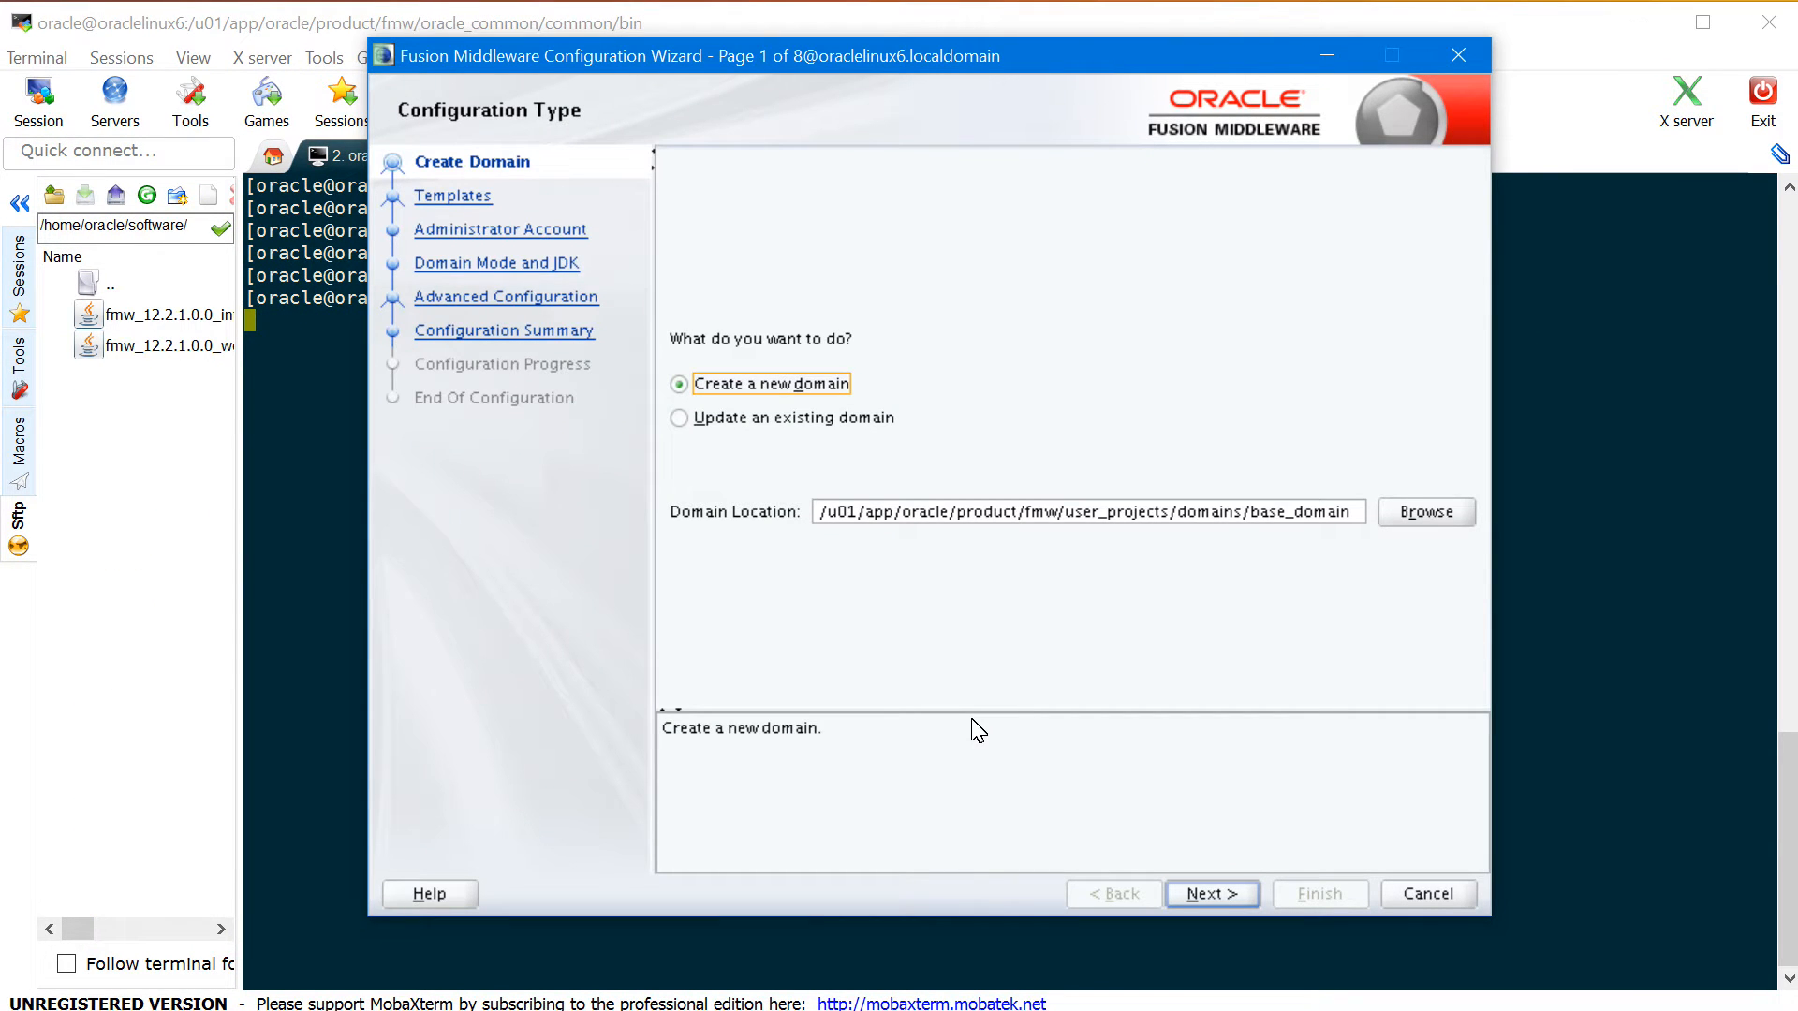
# - Create a new domain at /u01/app/oracle/product/fmw/user_projects/domains/WCCDomain
pyautogui.click(1351, 516)
pyautogui.click(875, 244)
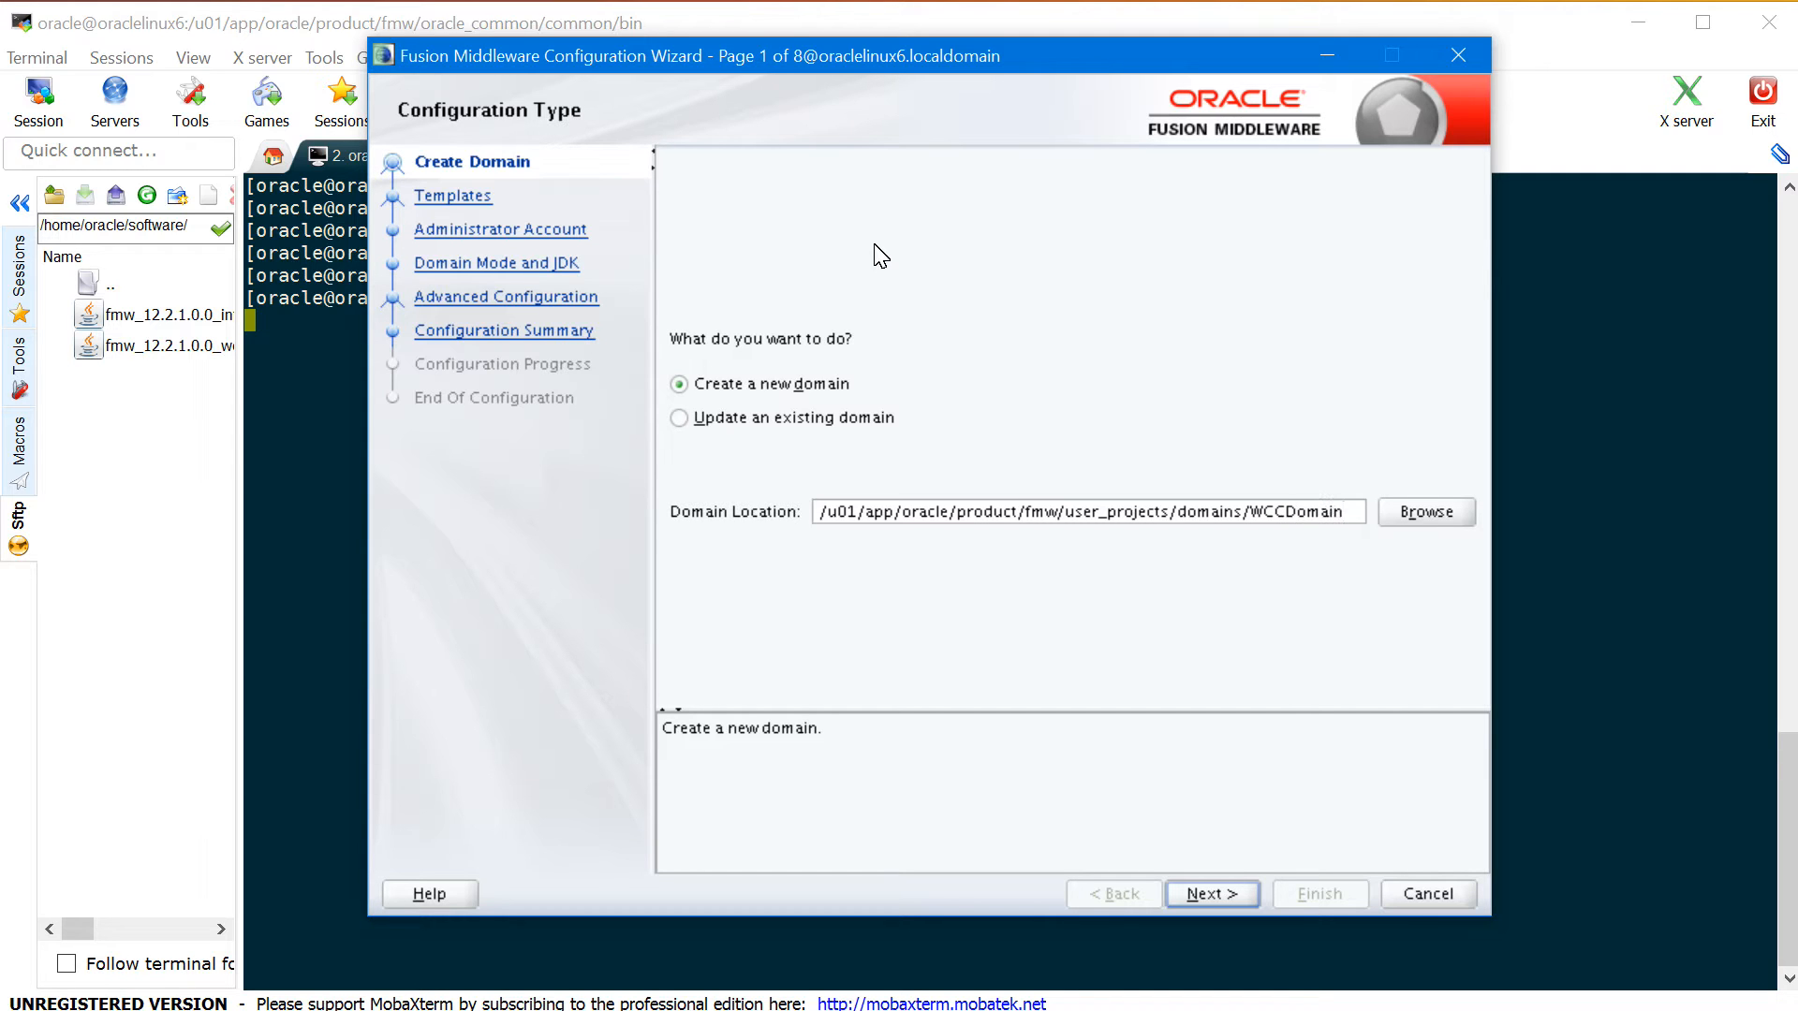
pyautogui.click(783, 507)
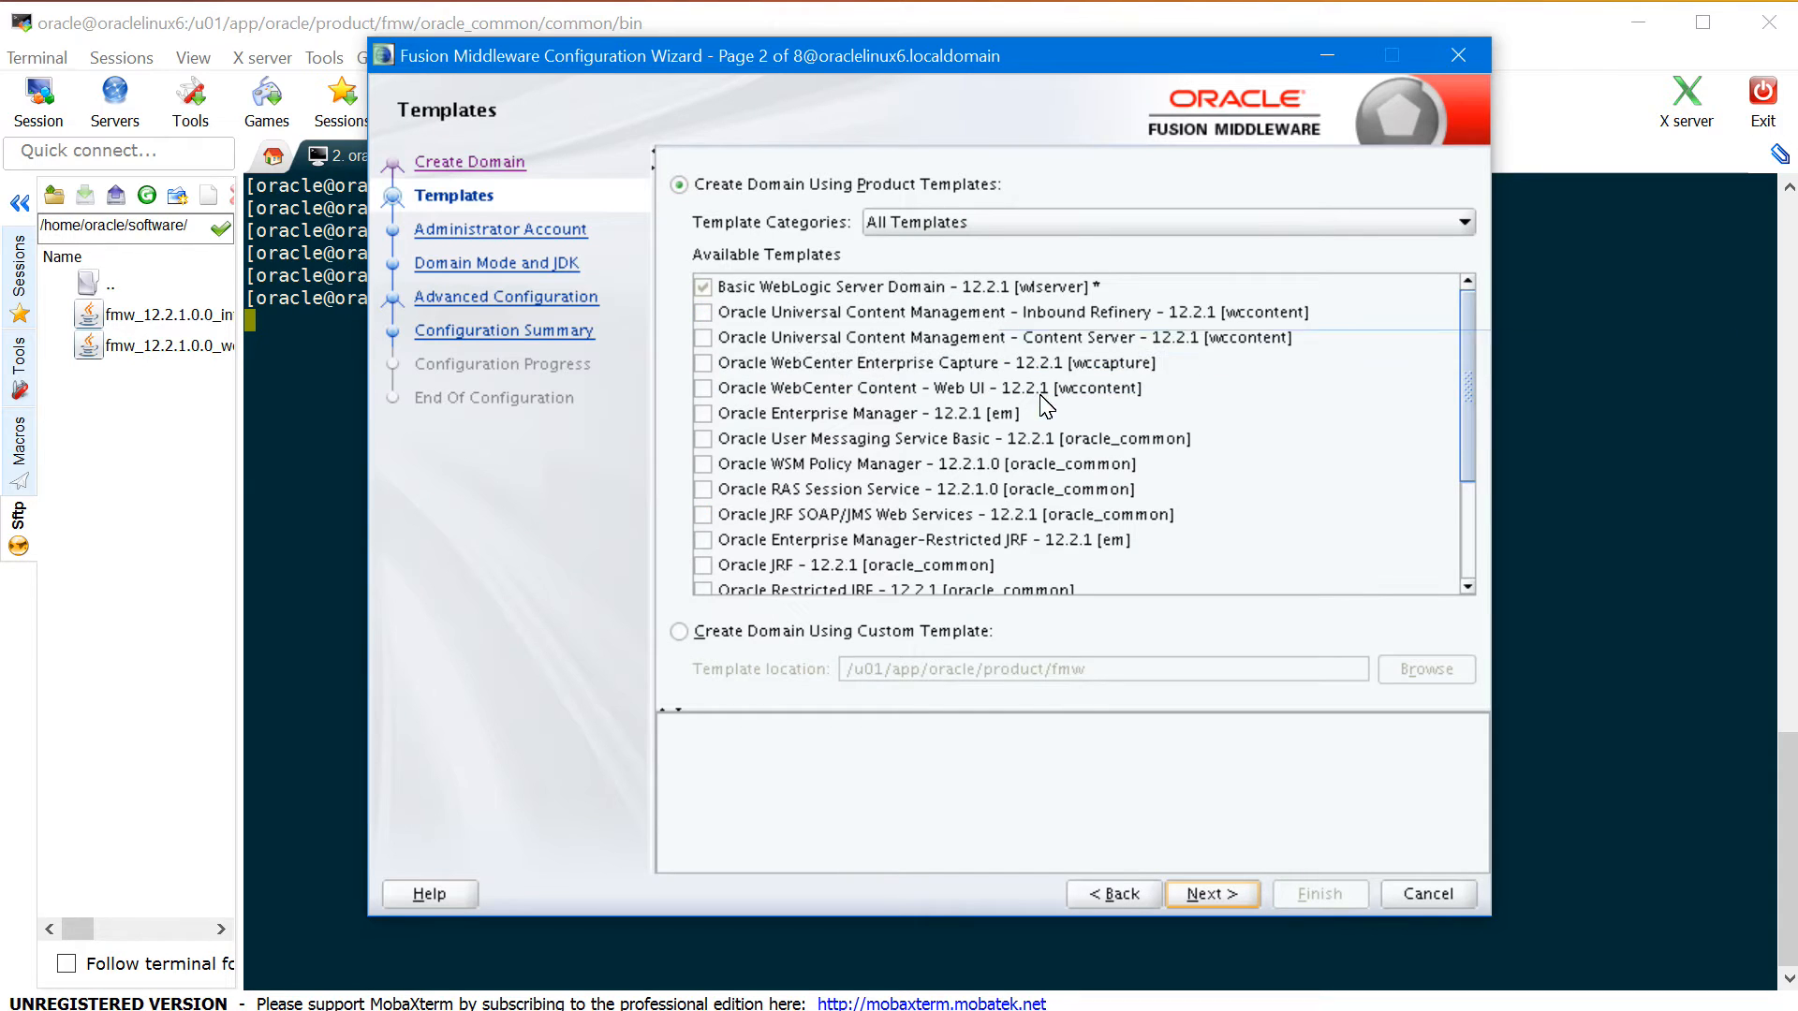
# - Add the Inbound Refinery, Content Server, Enterprise Capture and WebCenter Content Web UI templates
pyautogui.click(703, 313)
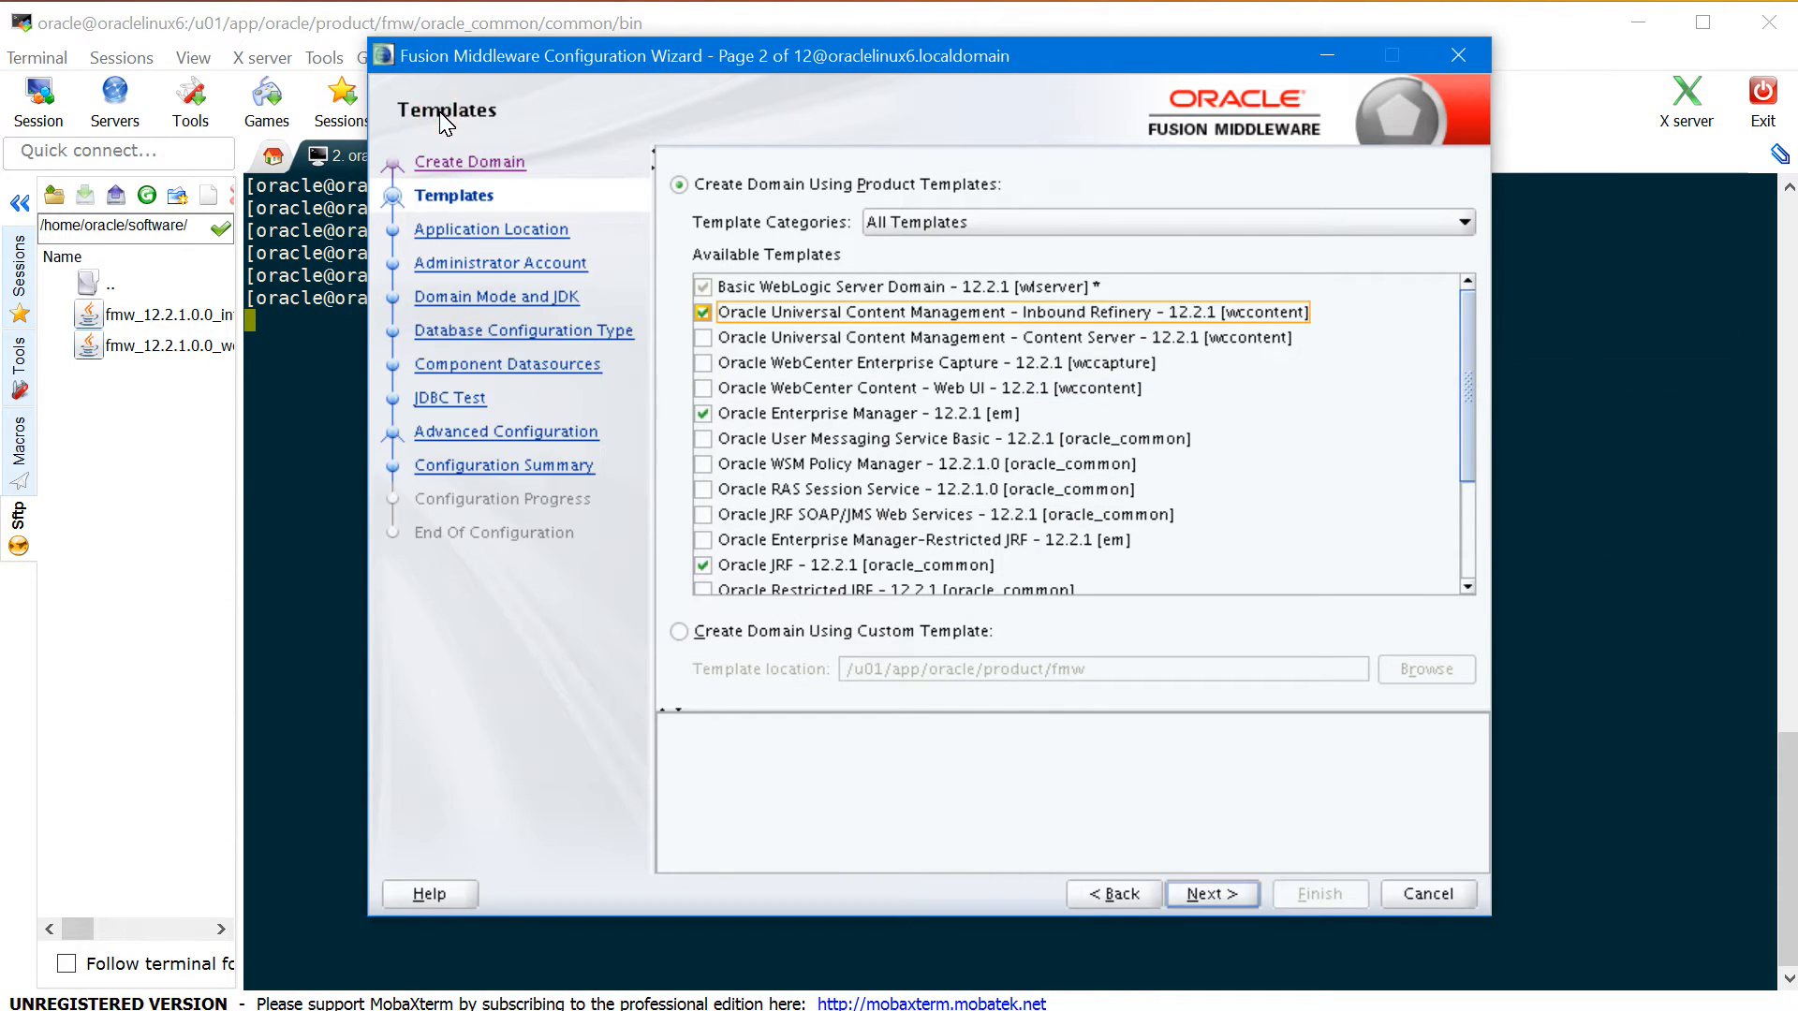
pyautogui.click(703, 337)
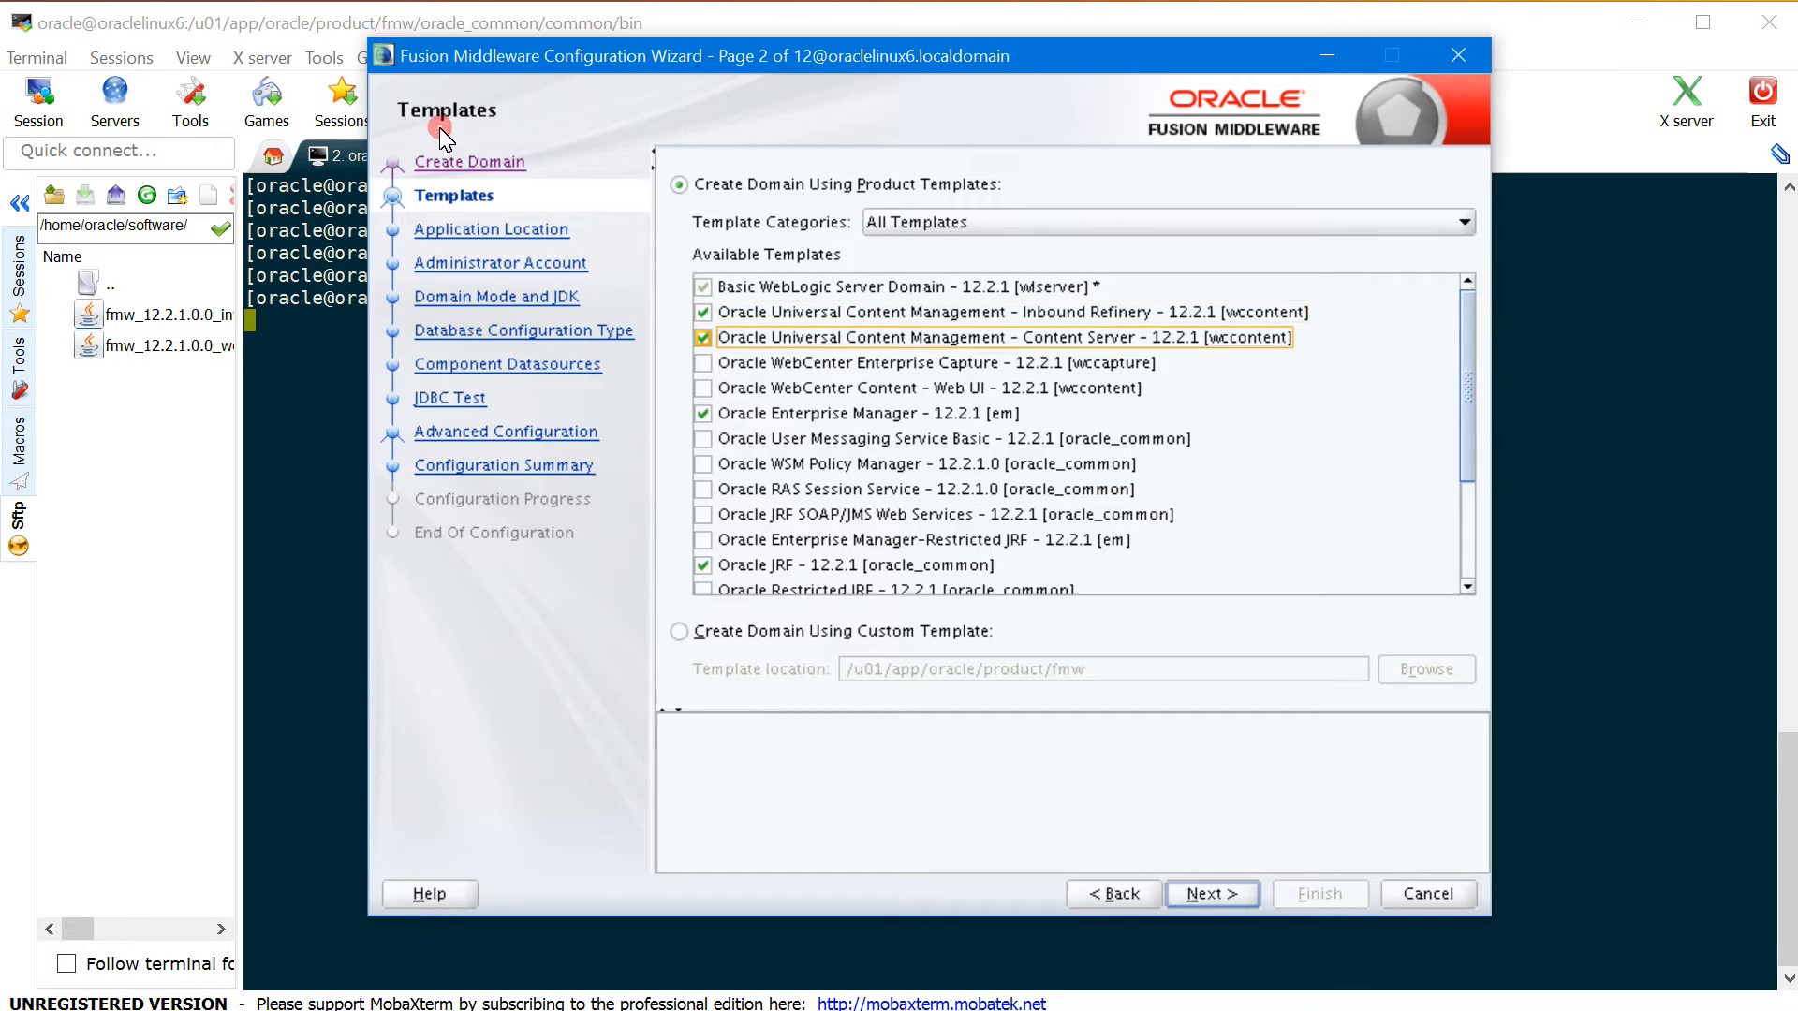
pyautogui.click(704, 365)
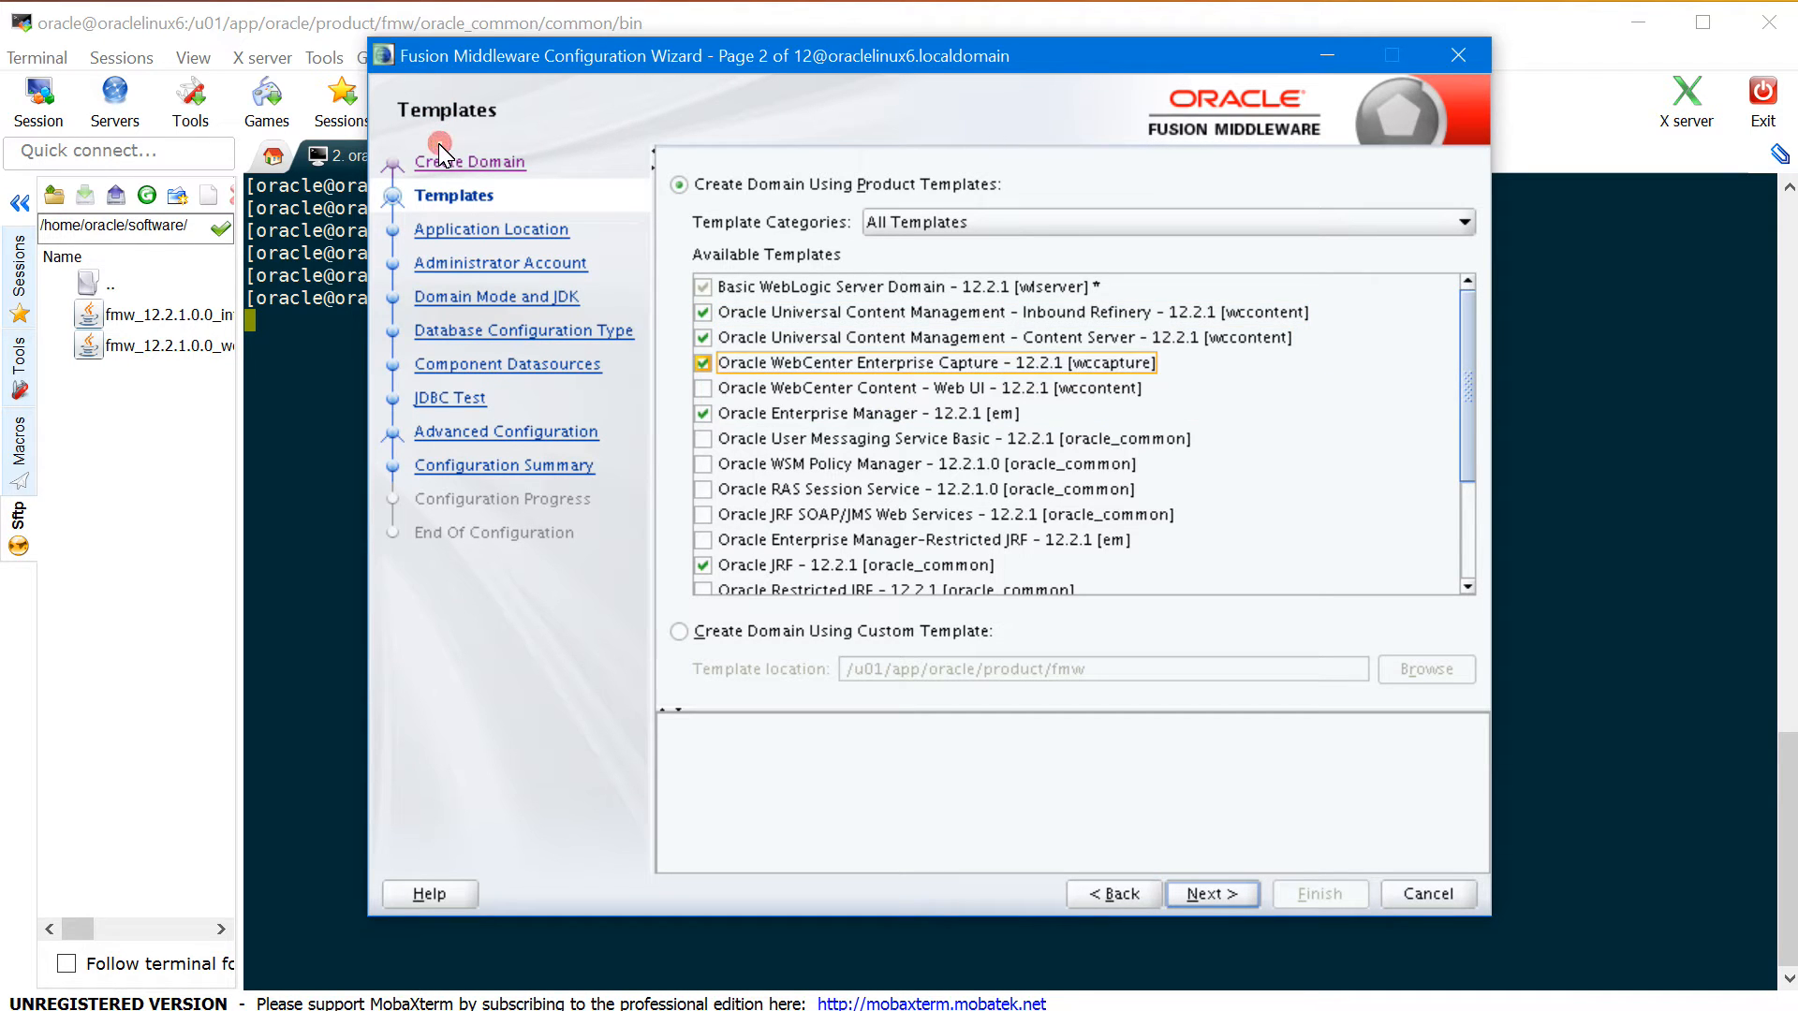
pyautogui.click(703, 390)
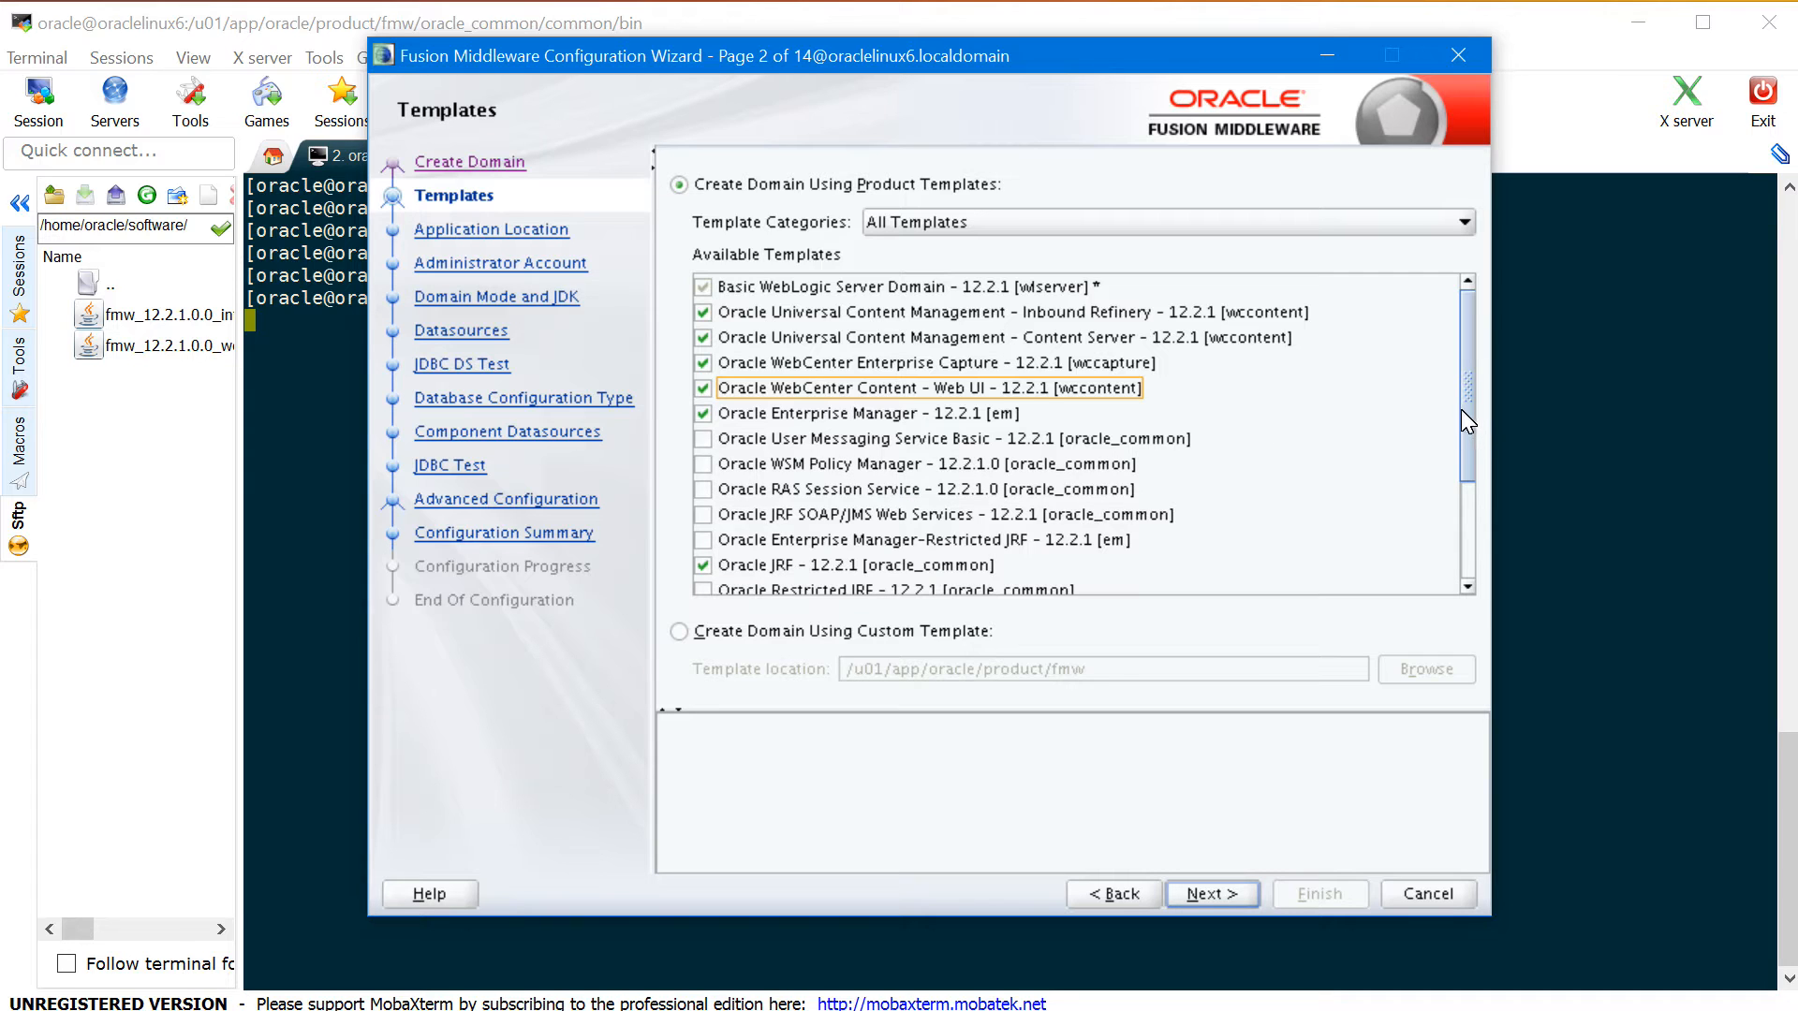
pyautogui.moveTo(1462, 410); pyautogui.dragTo(1462, 513)
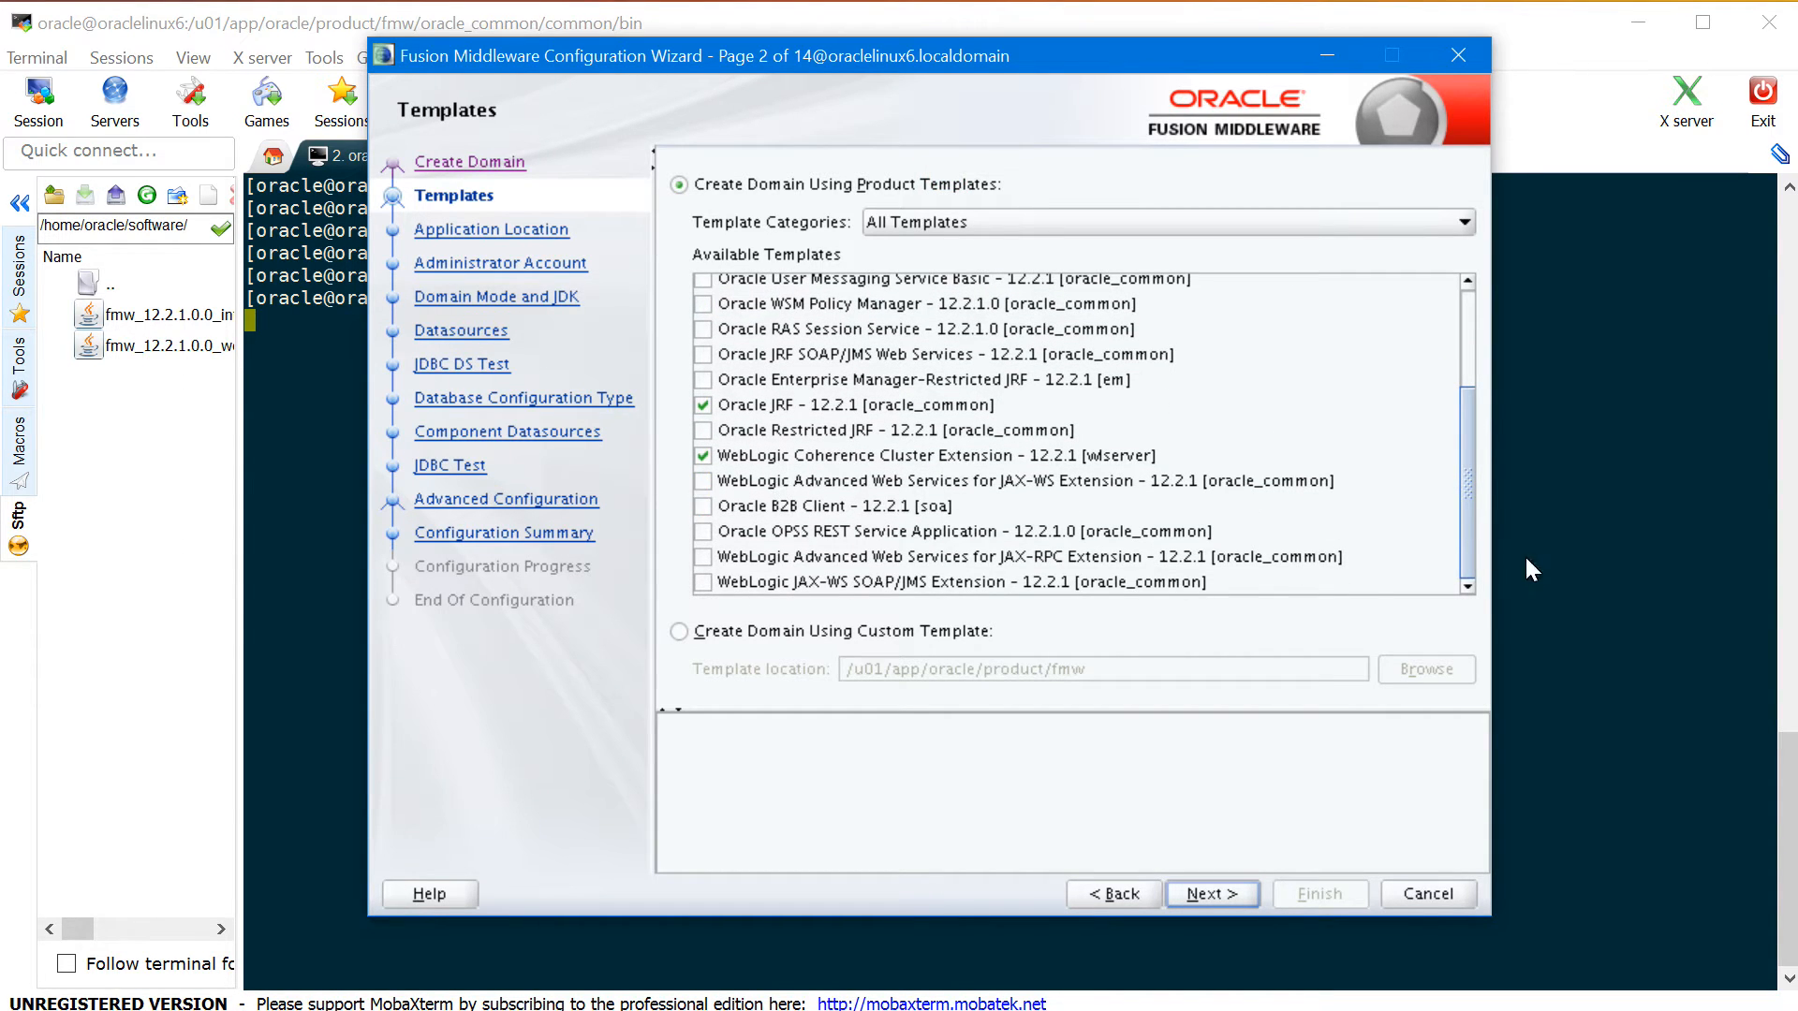
pyautogui.moveTo(1468, 530); pyautogui.dragTo(1469, 432)
pyautogui.click(1227, 893)
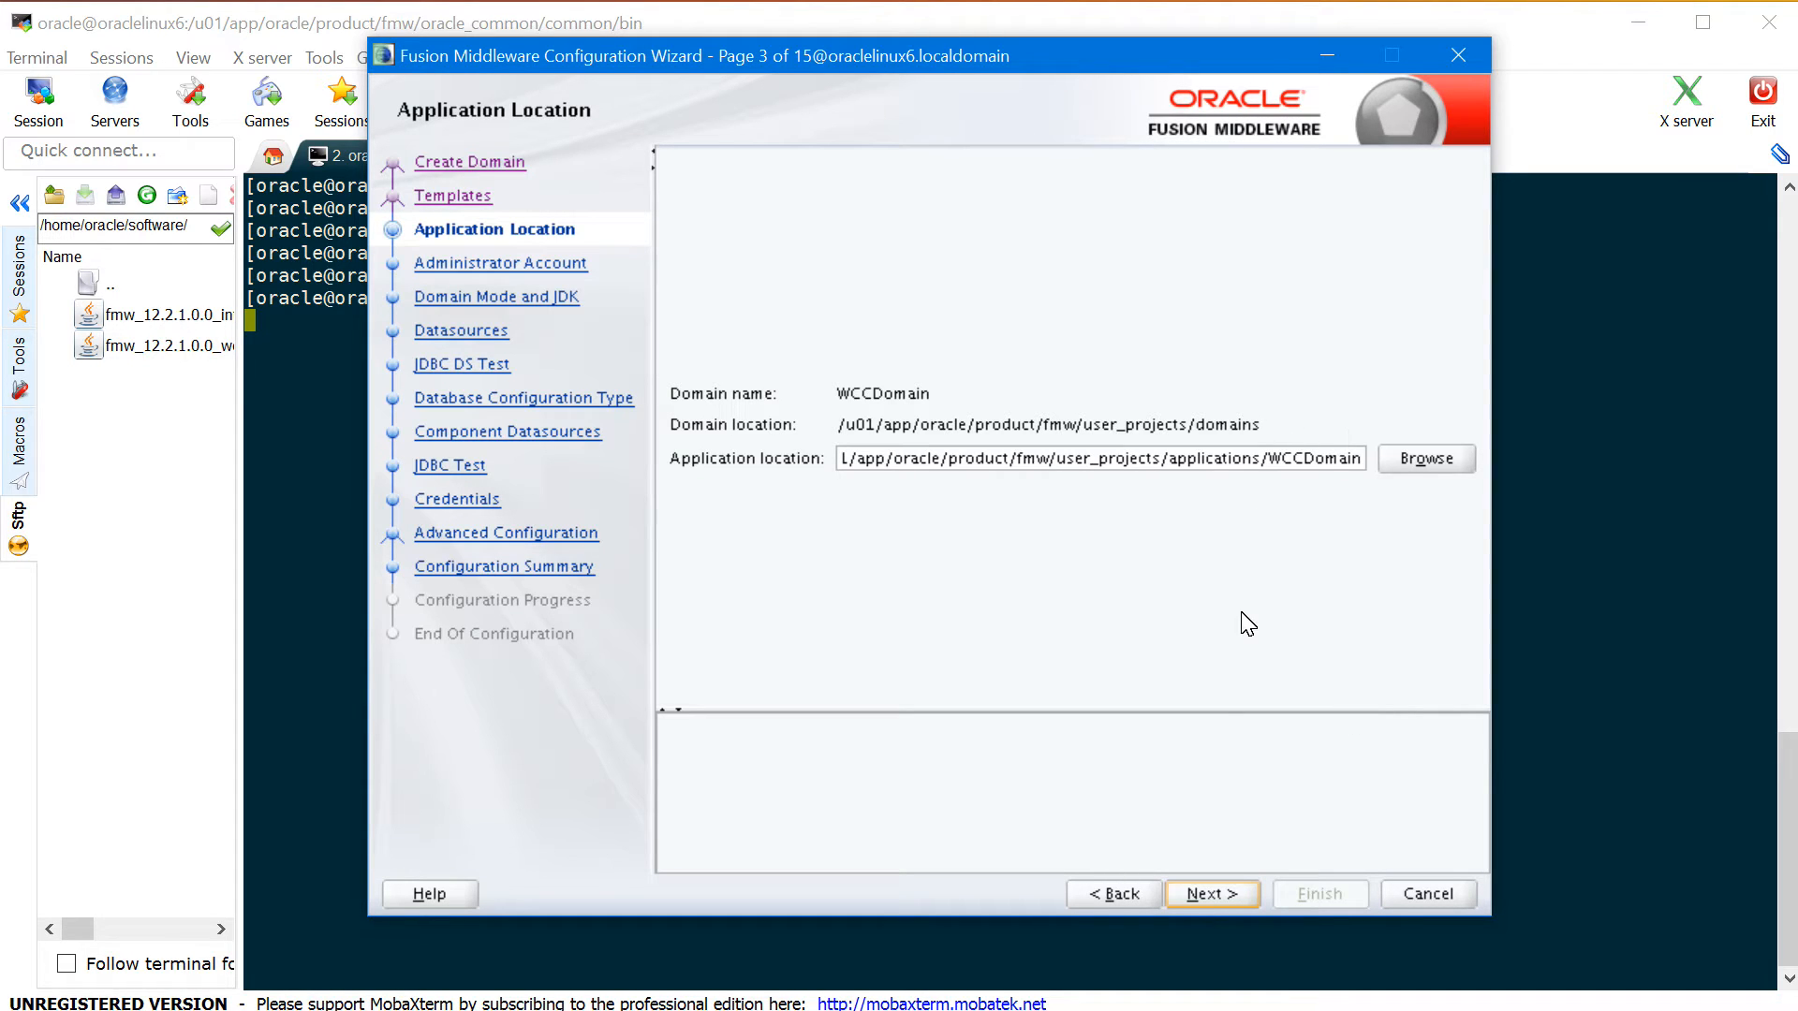
# - Set and confirm the weblogic administrator password
pyautogui.click(1210, 901)
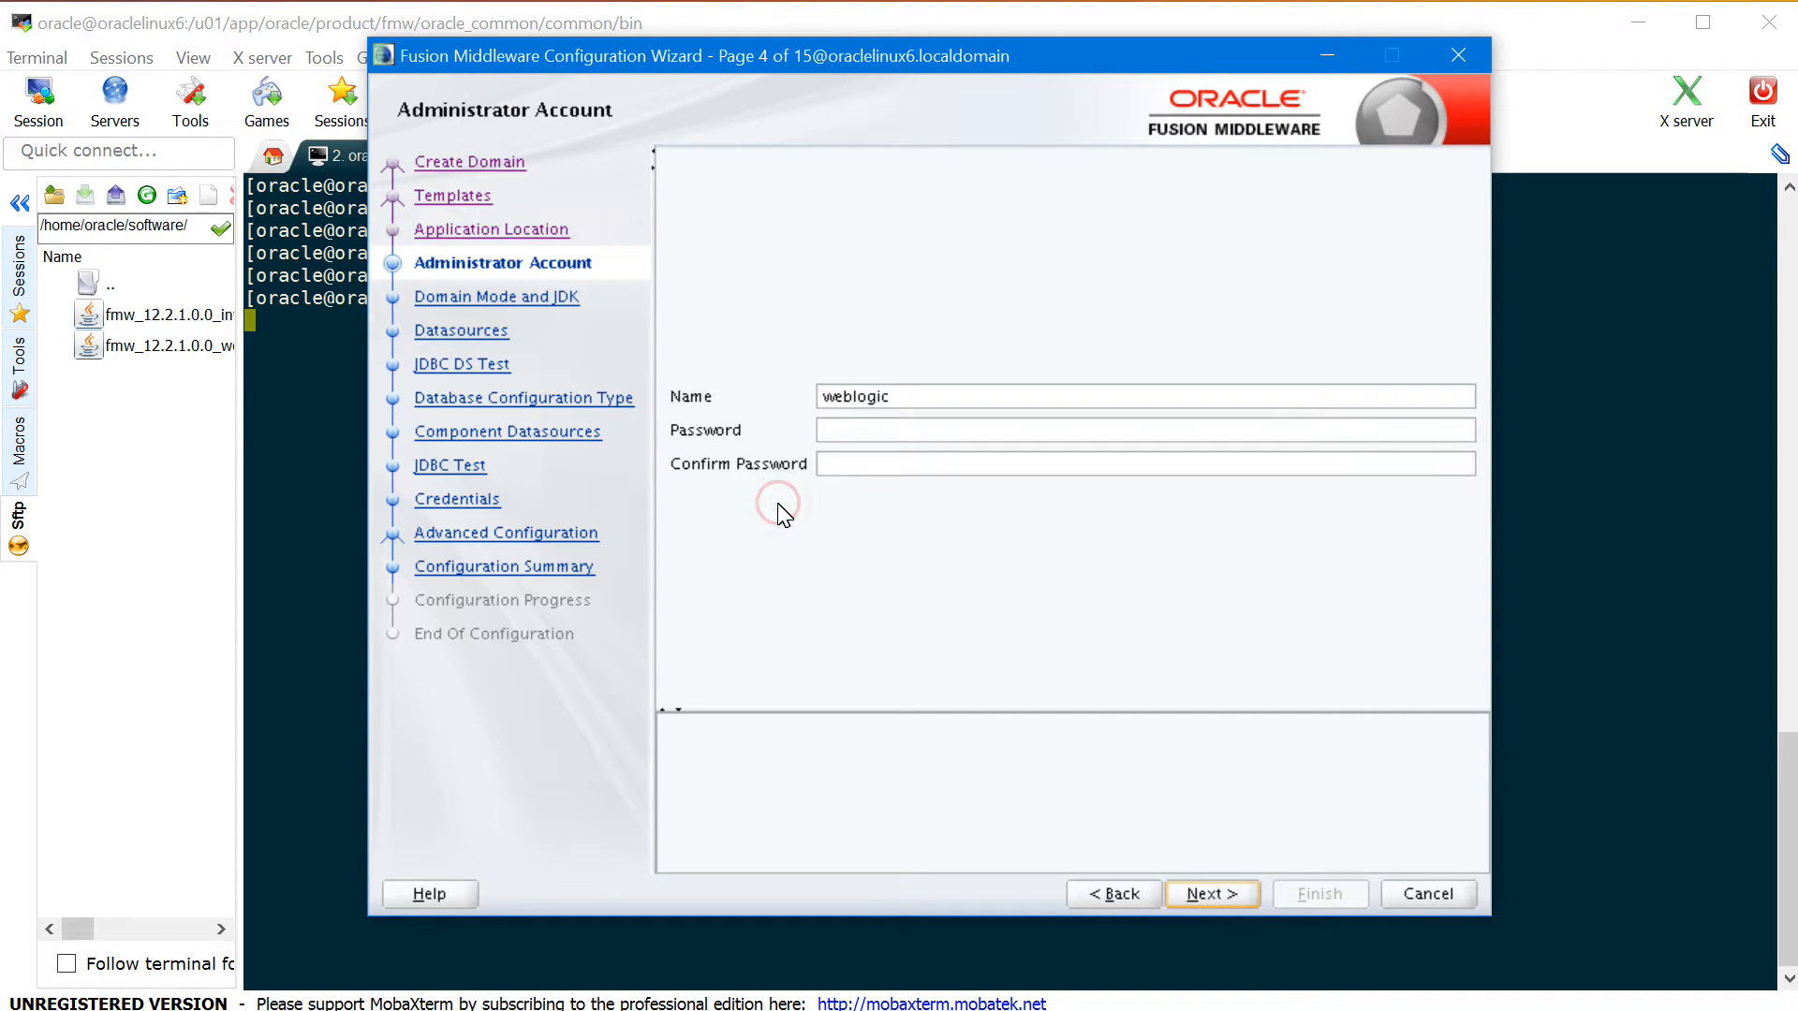
pyautogui.click(1023, 441)
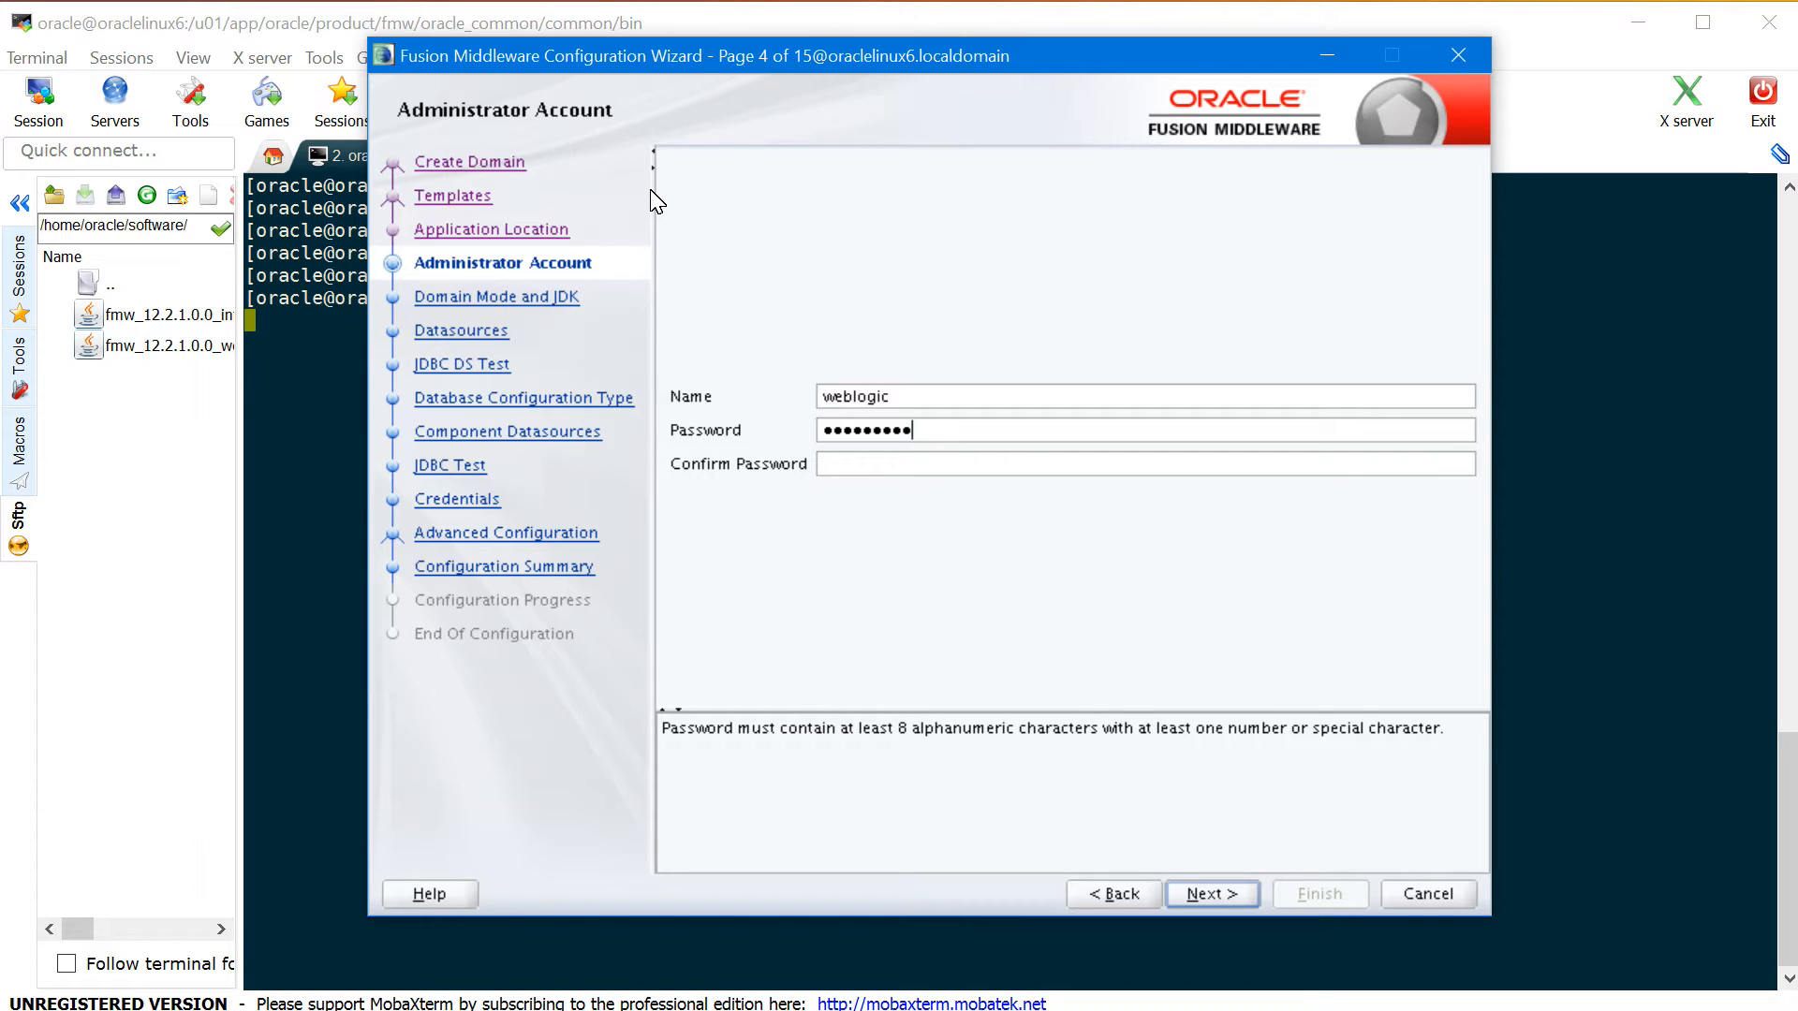
pyautogui.press('Tab')
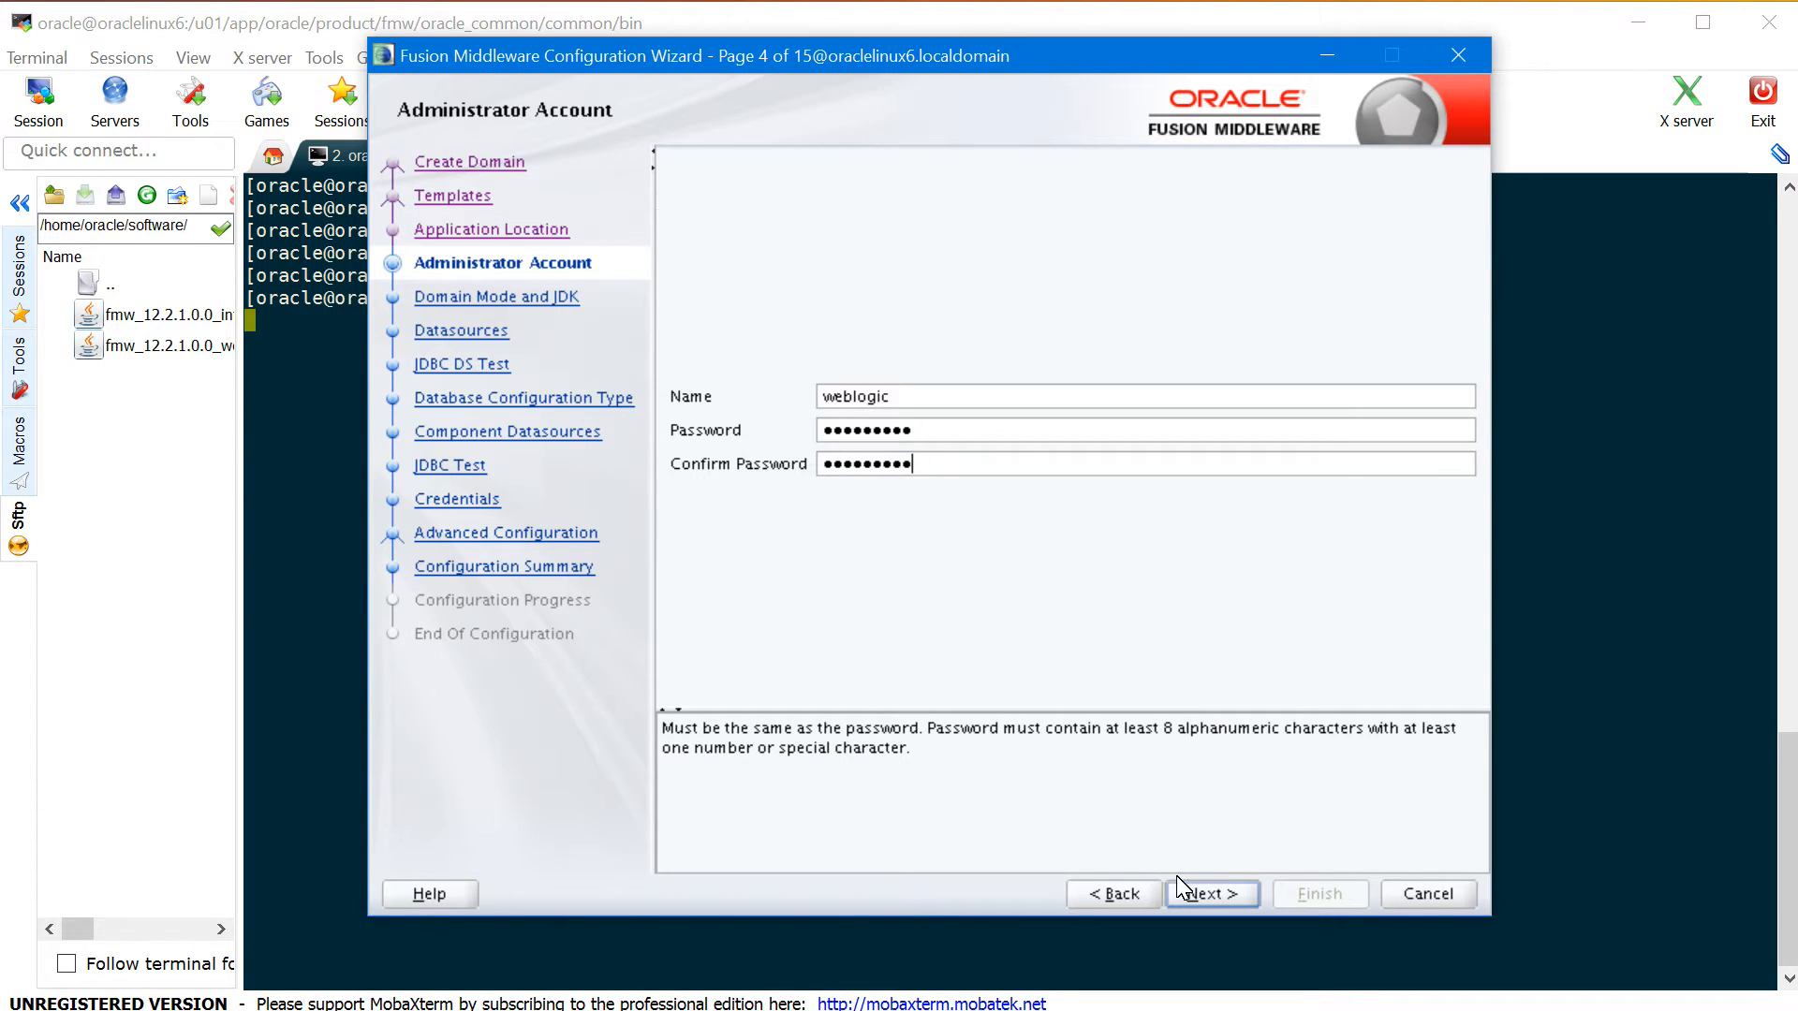
# - Choose Production domain mode with JDK 1.8.0_73
pyautogui.click(1218, 901)
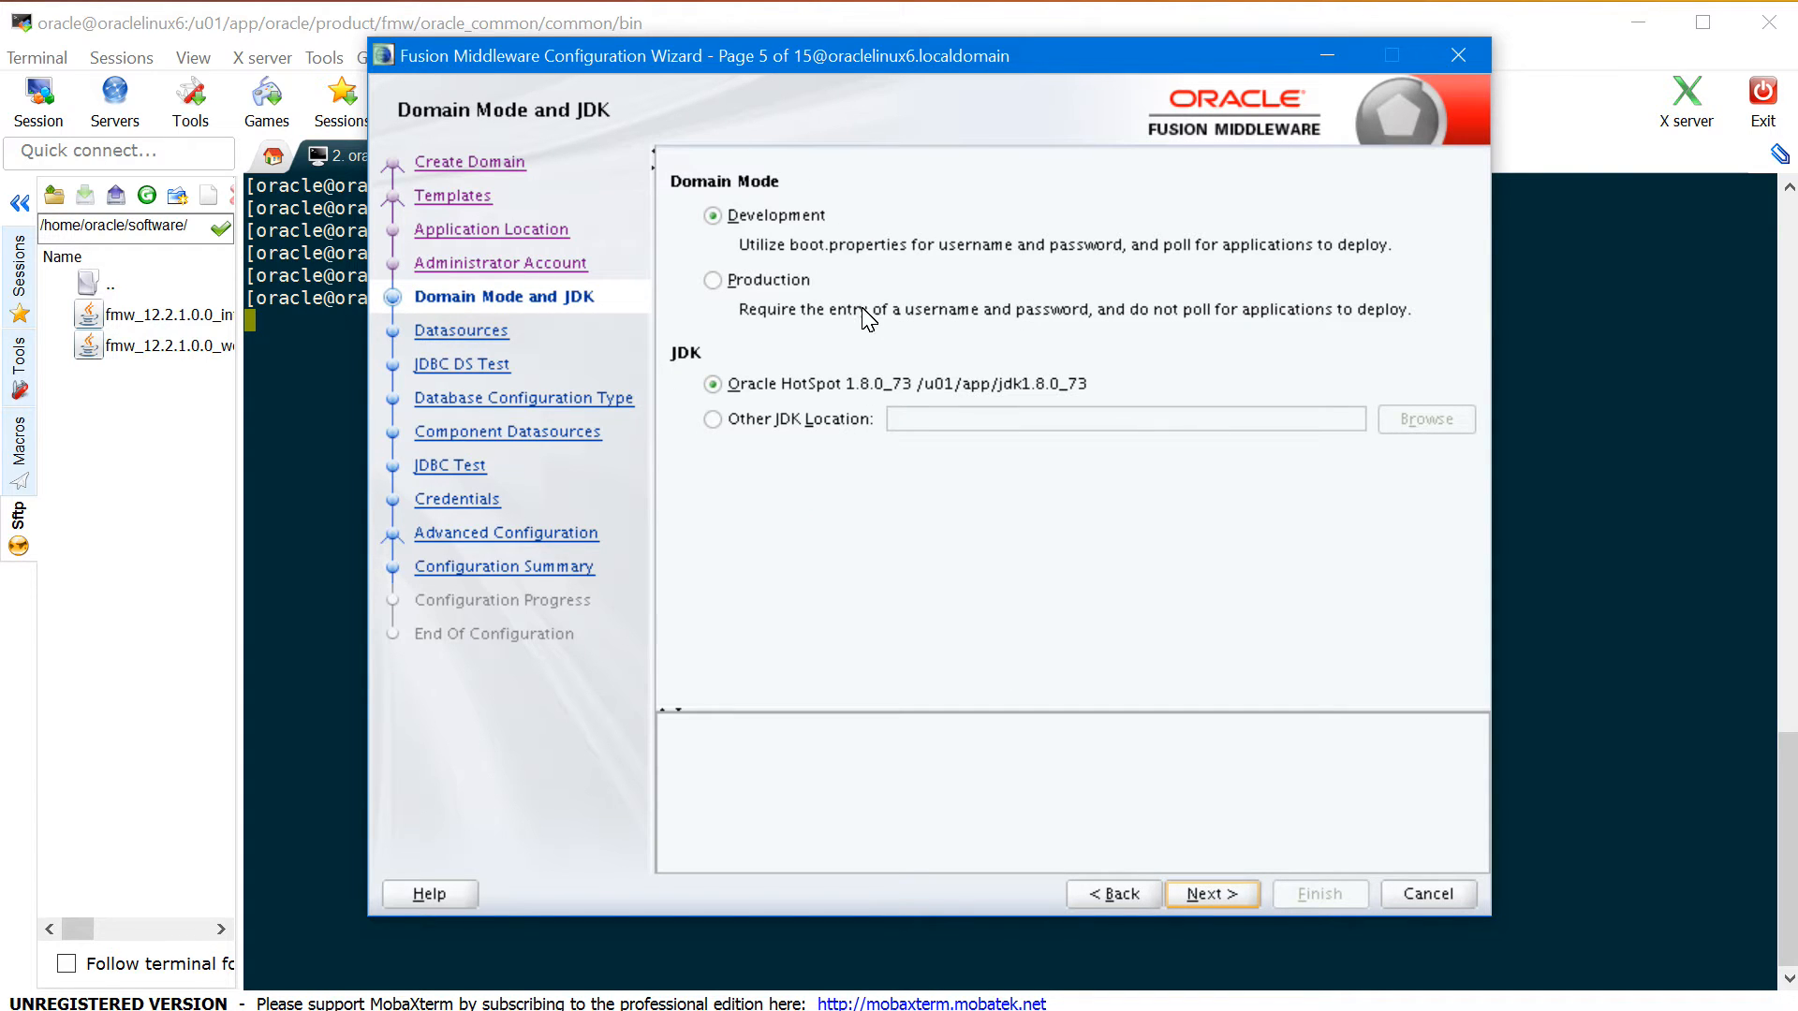
pyautogui.click(712, 280)
pyautogui.click(1206, 896)
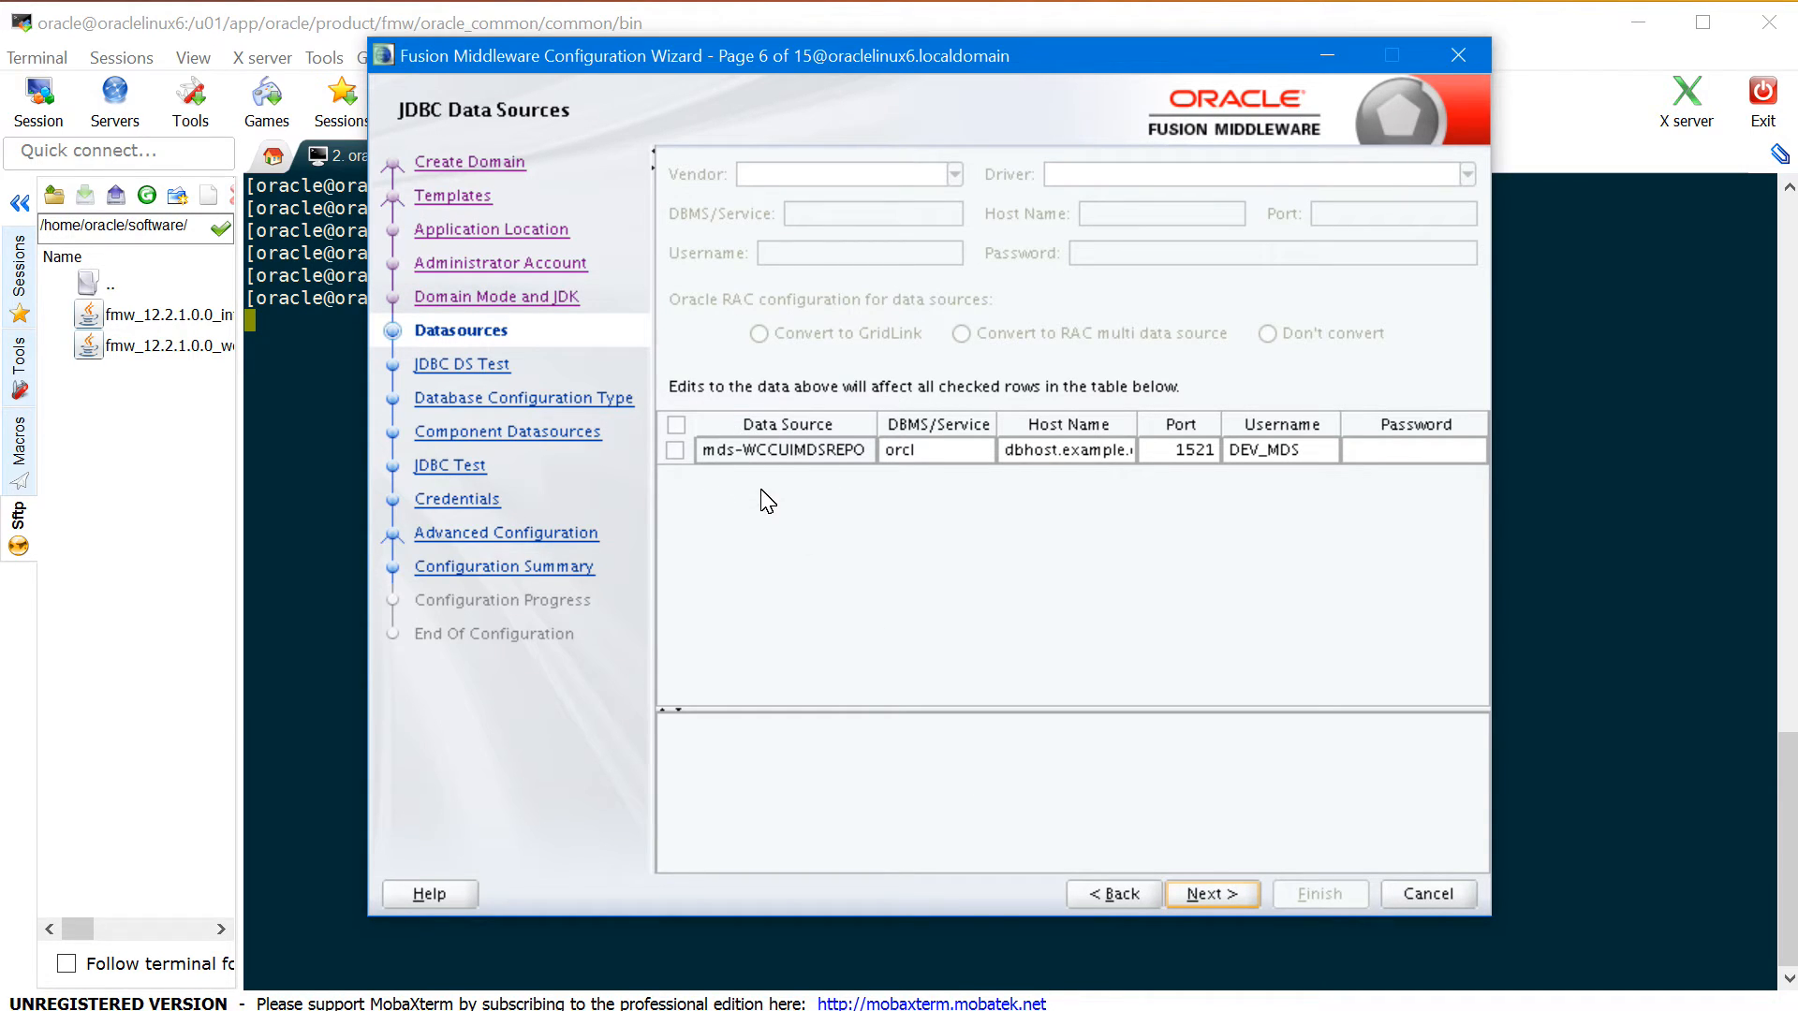
# - Select the mds-WCCUIMDSREPO data source and set its host name to oraclelinux6
pyautogui.click(674, 450)
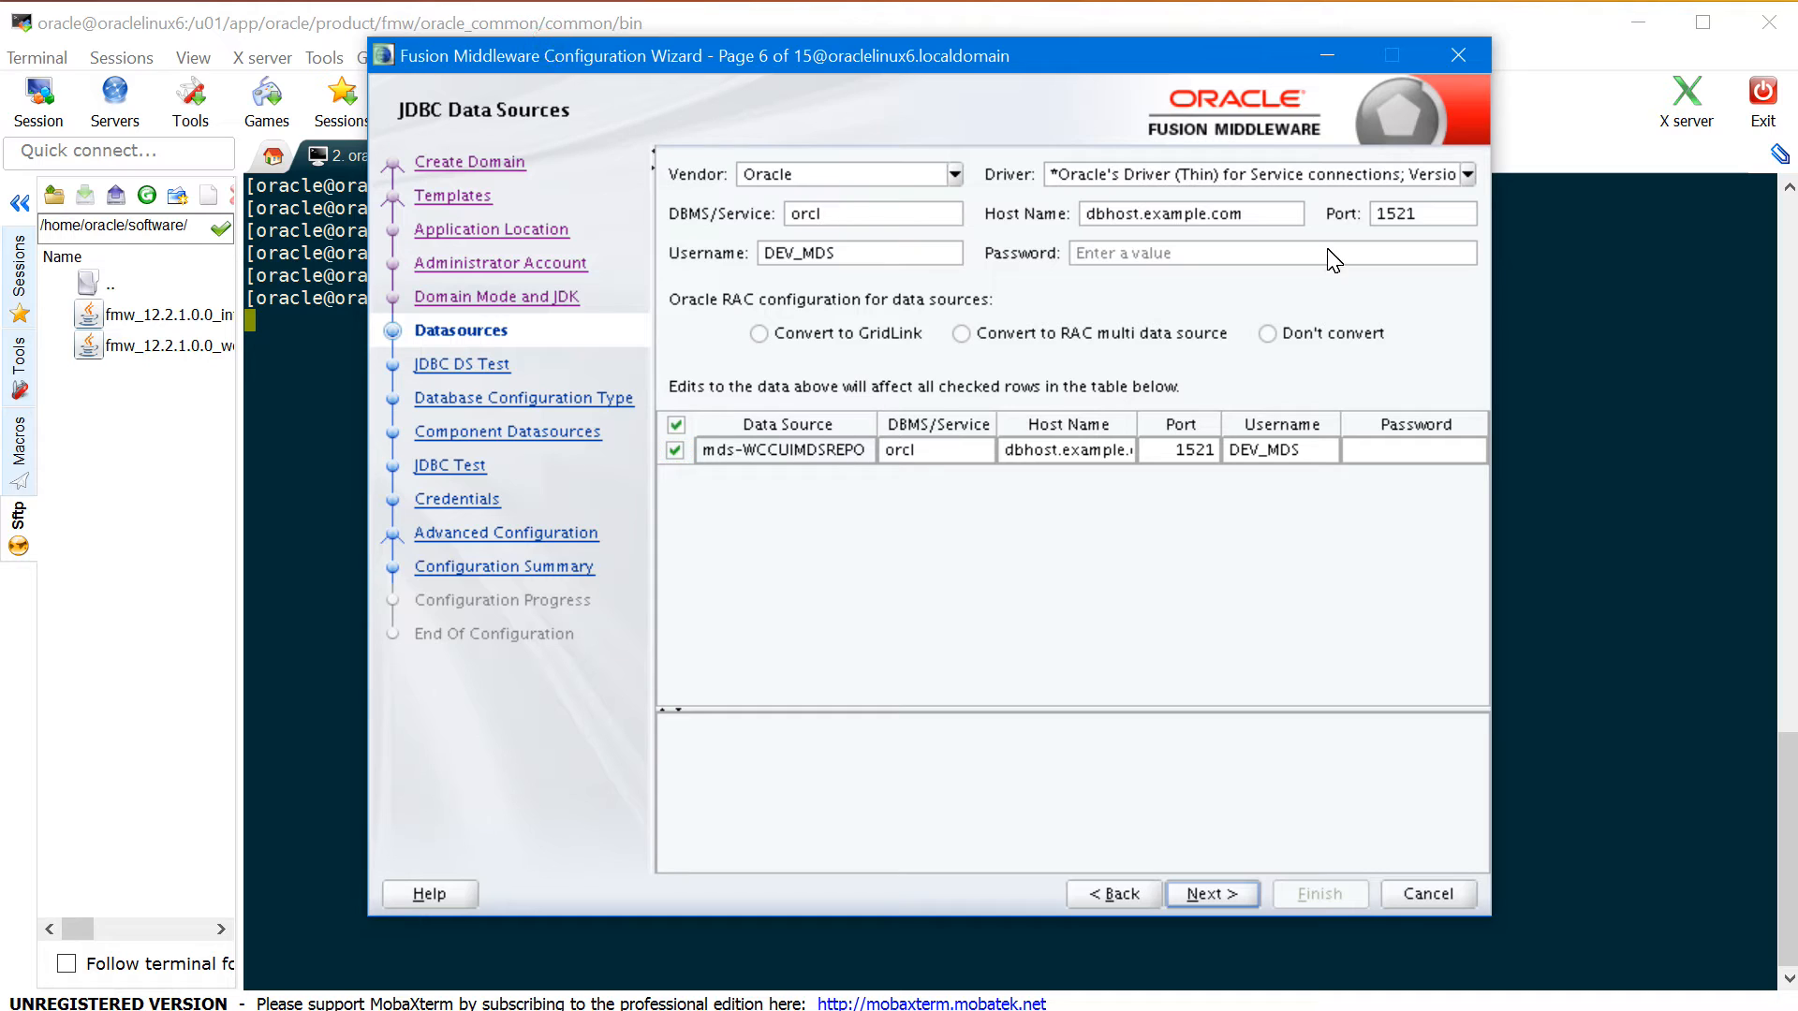
pyautogui.click(1278, 214)
pyautogui.hotkey('ctrl', 'a')
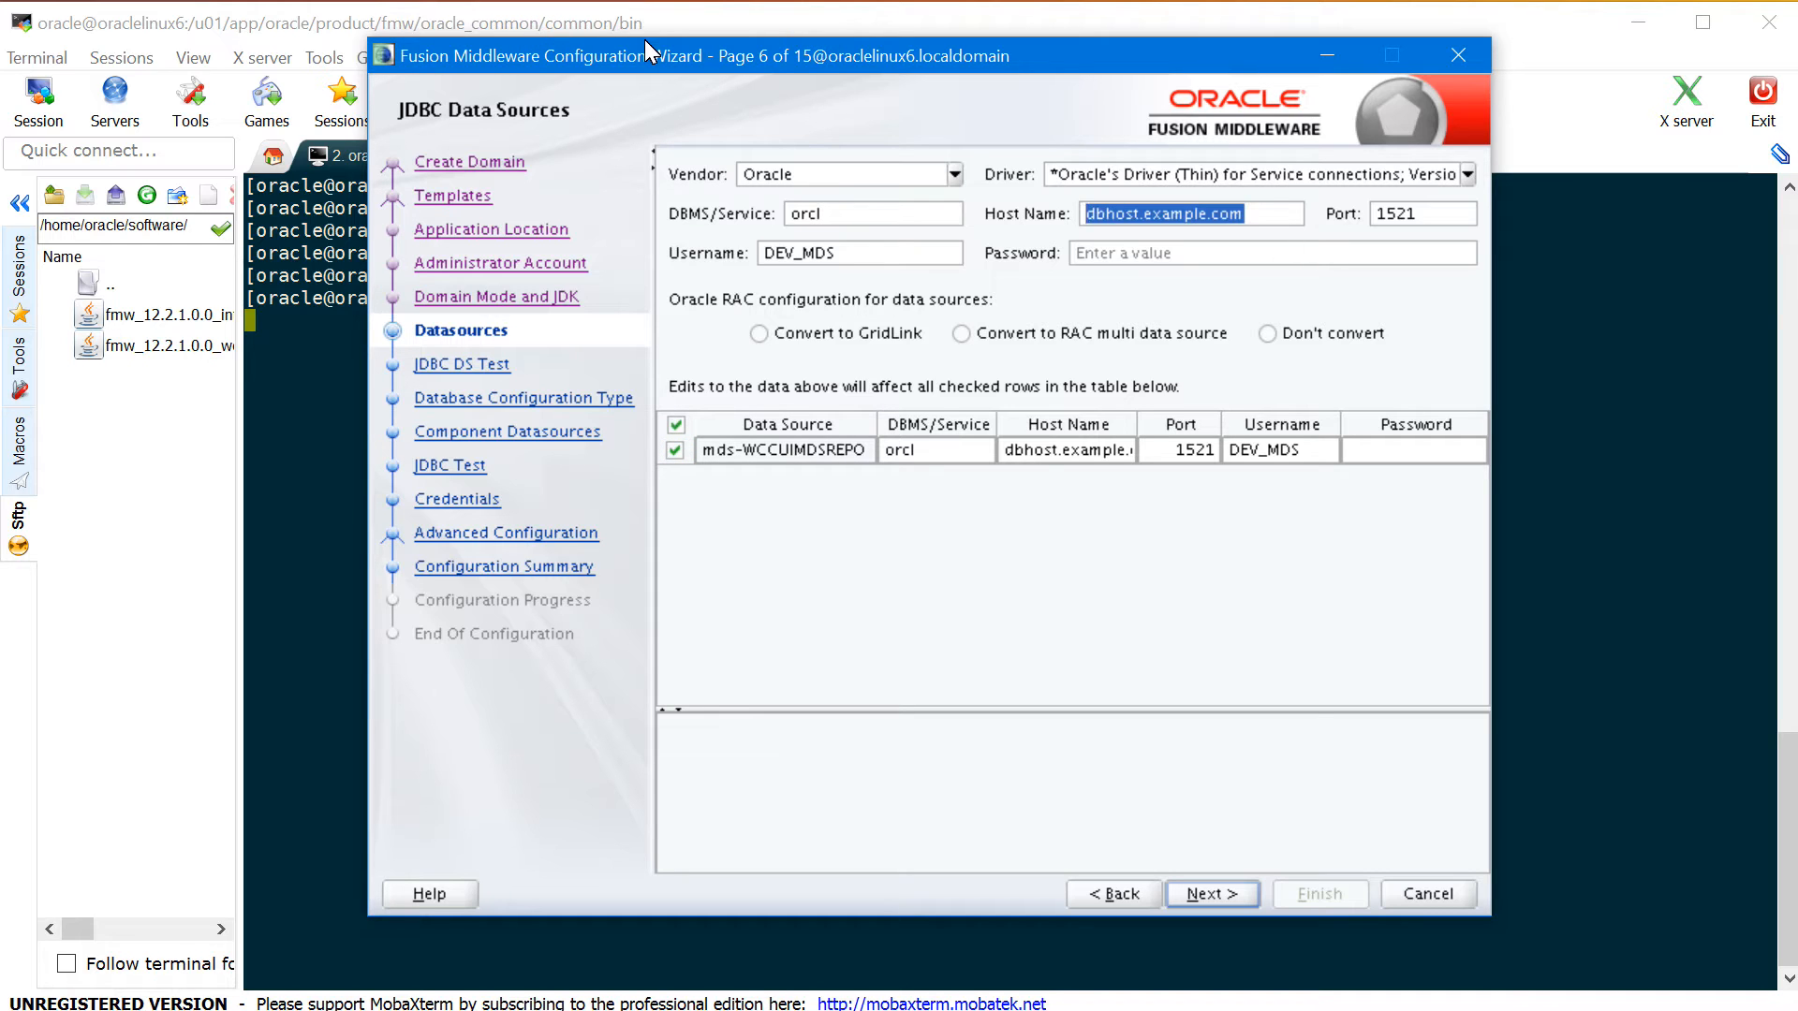
pyautogui.write('oraclelinux')
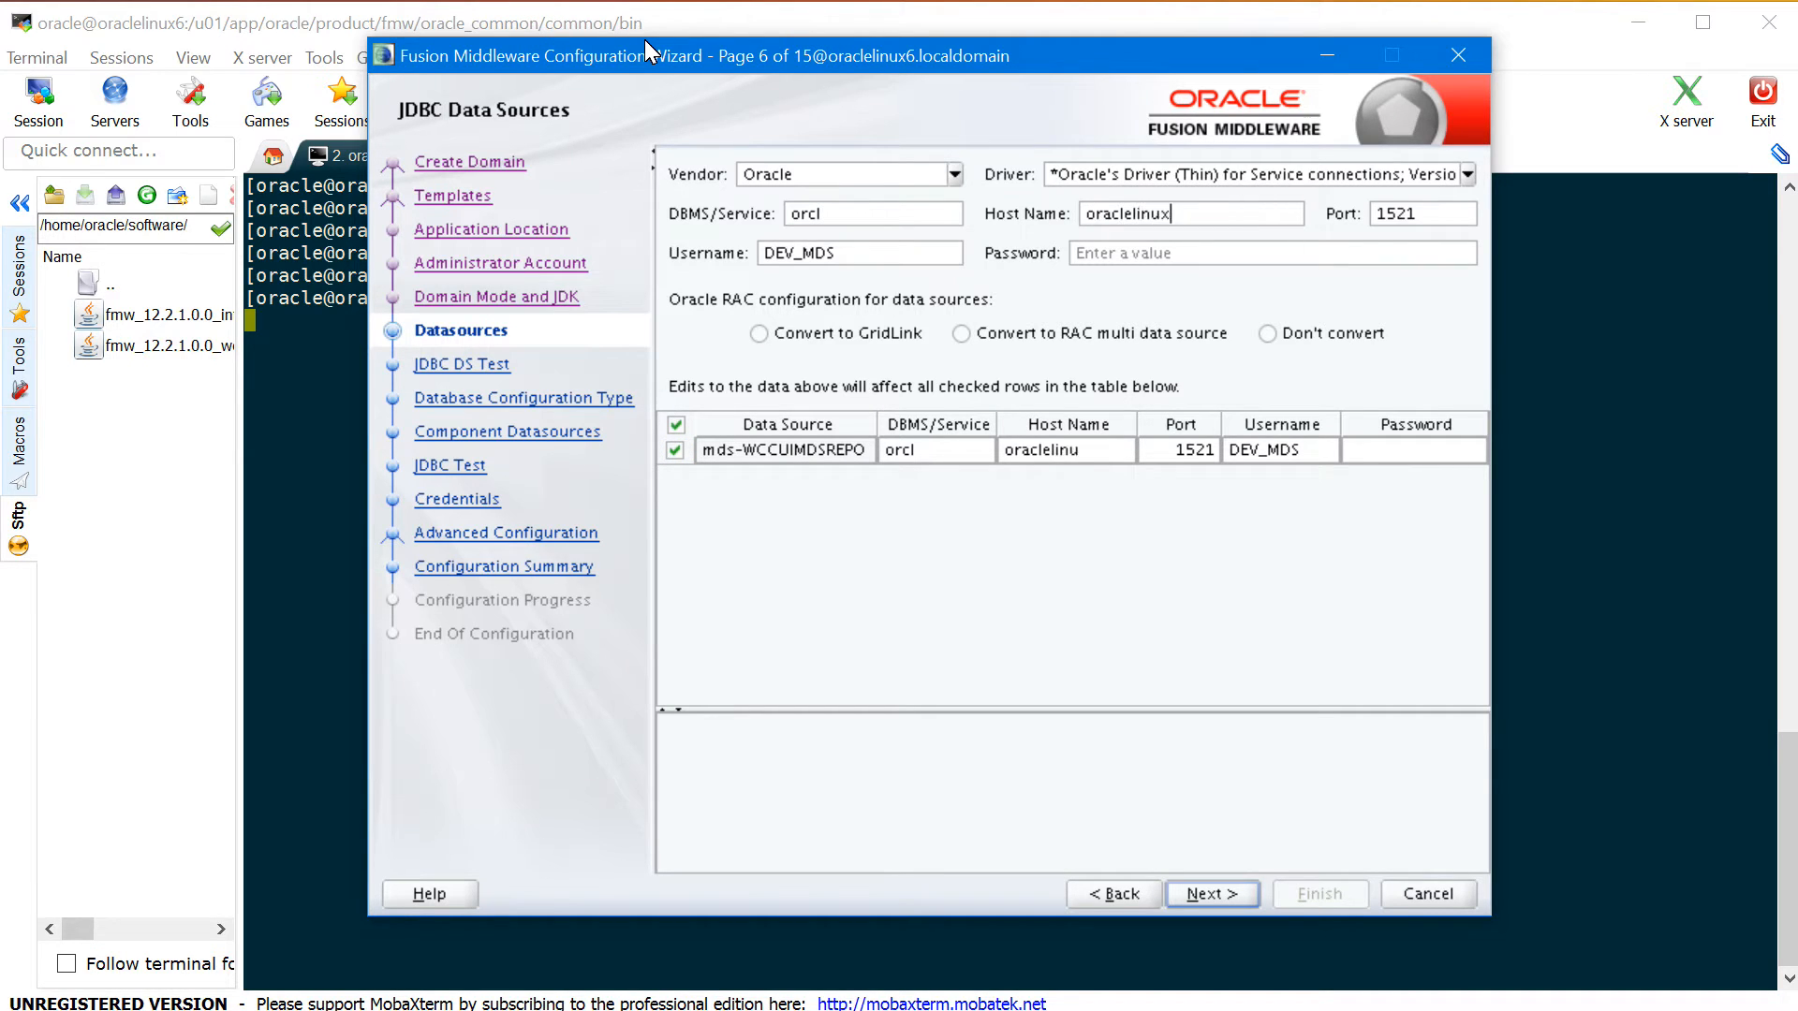
pyautogui.press('Tab')
# - Change the username to WCC_MDS, enter the schema password, and test the connection
pyautogui.click(796, 260)
pyautogui.press('BackSpace')
pyautogui.press('BackSpace')
pyautogui.press('BackSpace')
pyautogui.write('WCC')
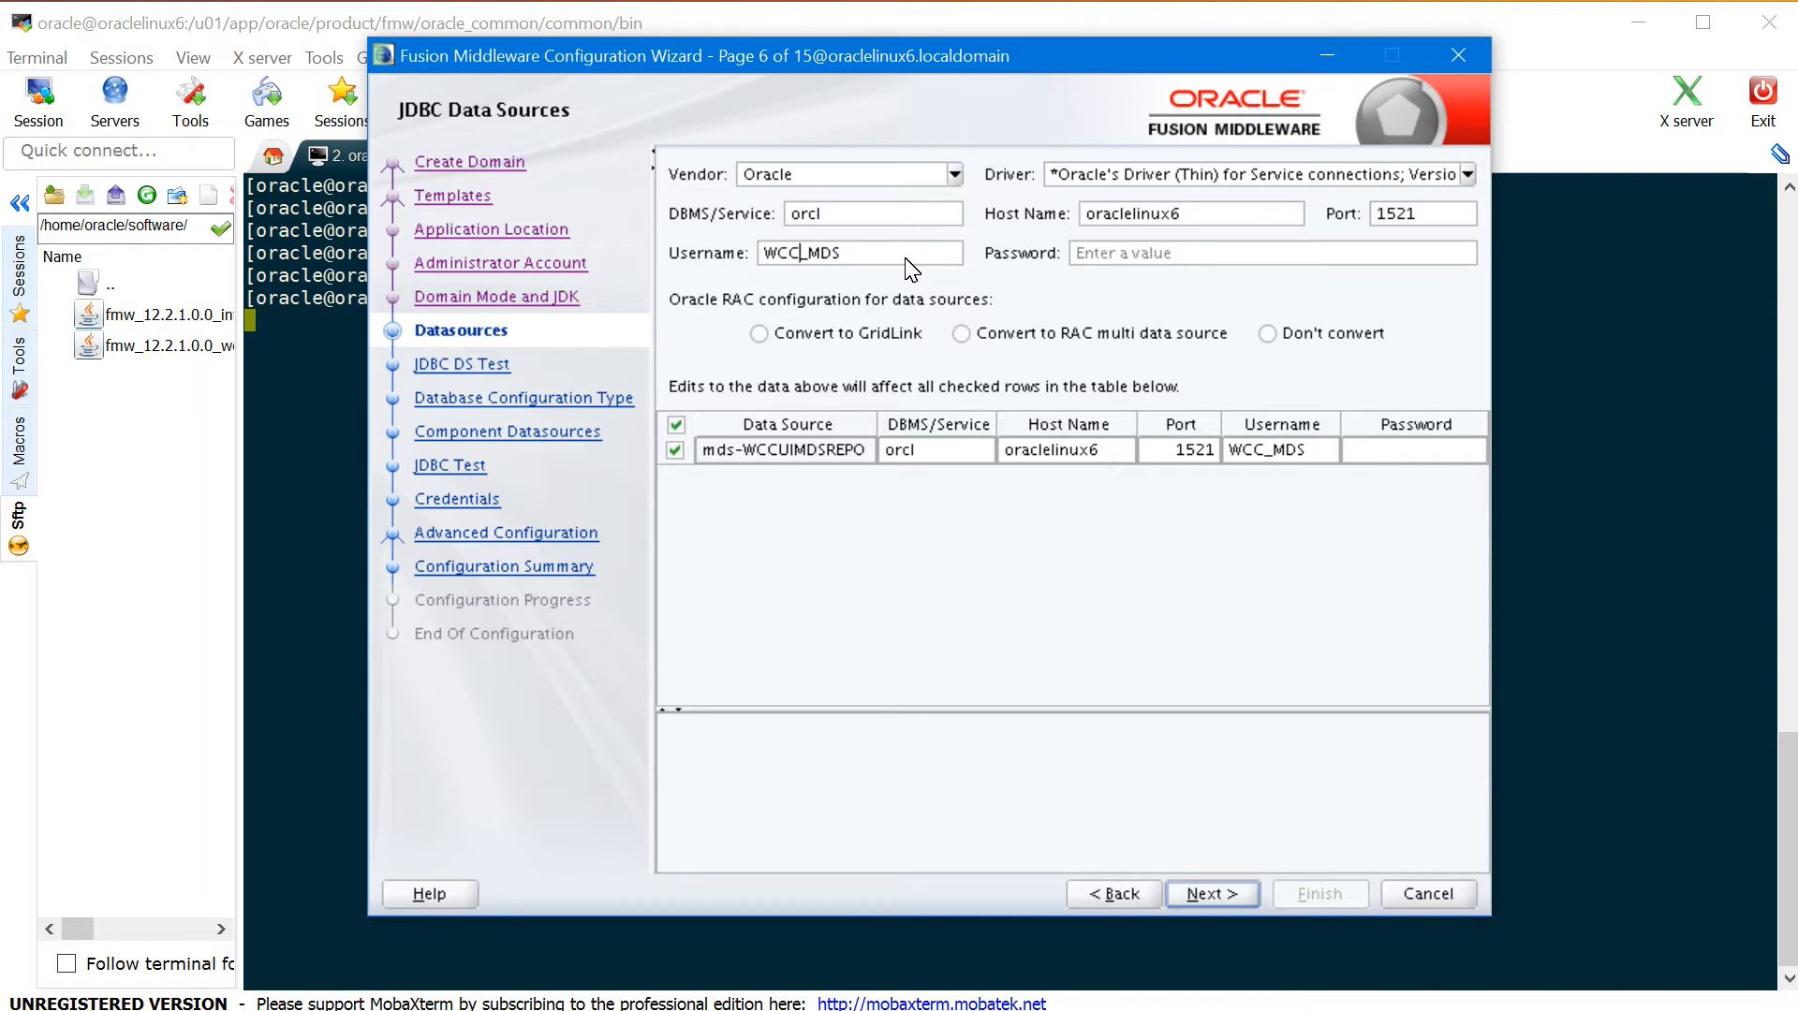
pyautogui.press('Tab')
pyautogui.write('oracle123')
pyautogui.press('BackSpace')
pyautogui.press('BackSpace')
pyautogui.press('BackSpace')
pyautogui.press('BackSpace')
pyautogui.press('BackSpace')
pyautogui.press('BackSpace')
pyautogui.write('oracle')
pyautogui.click(792, 504)
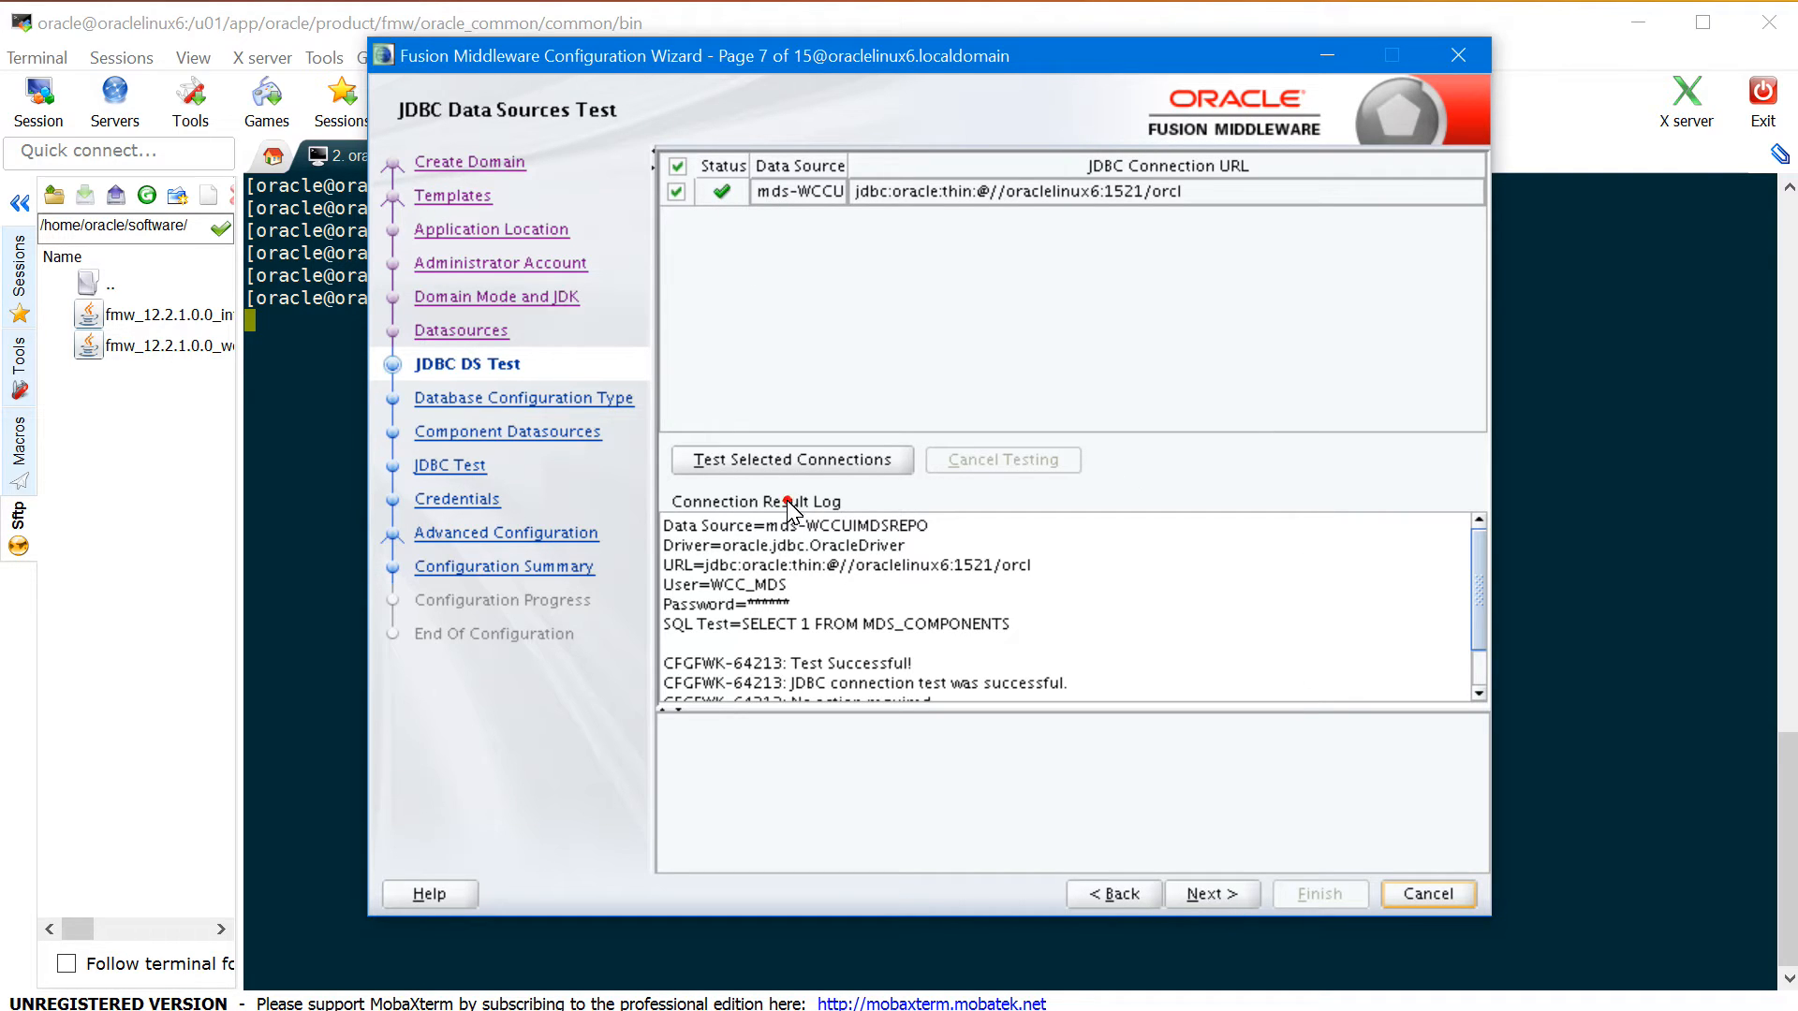
# - Continue from the successful mds-WCCUIMDSREPO test to Database Configuration Type
pyautogui.click(1212, 895)
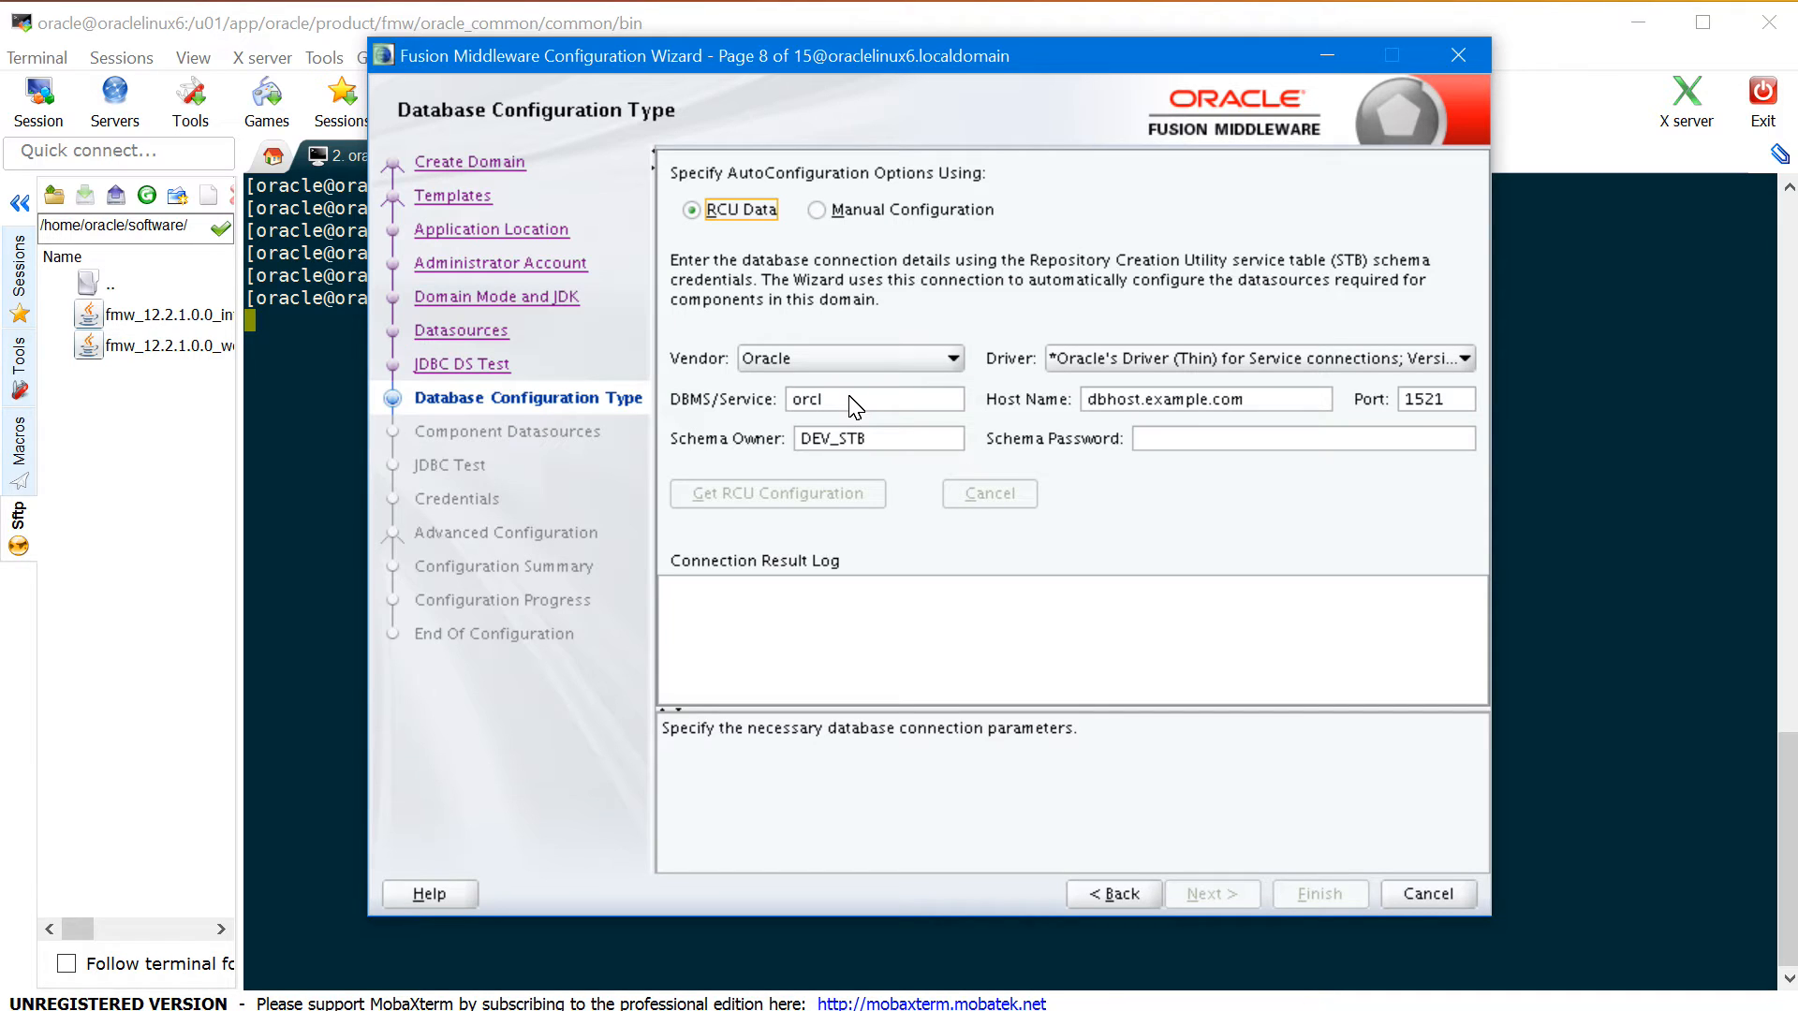
# - Set the RCU host name to oraclelinux6 and the schema owner to WCC_STB
pyautogui.moveTo(1260, 412); pyautogui.dragTo(1082, 408)
pyautogui.write('oraclelinux6')
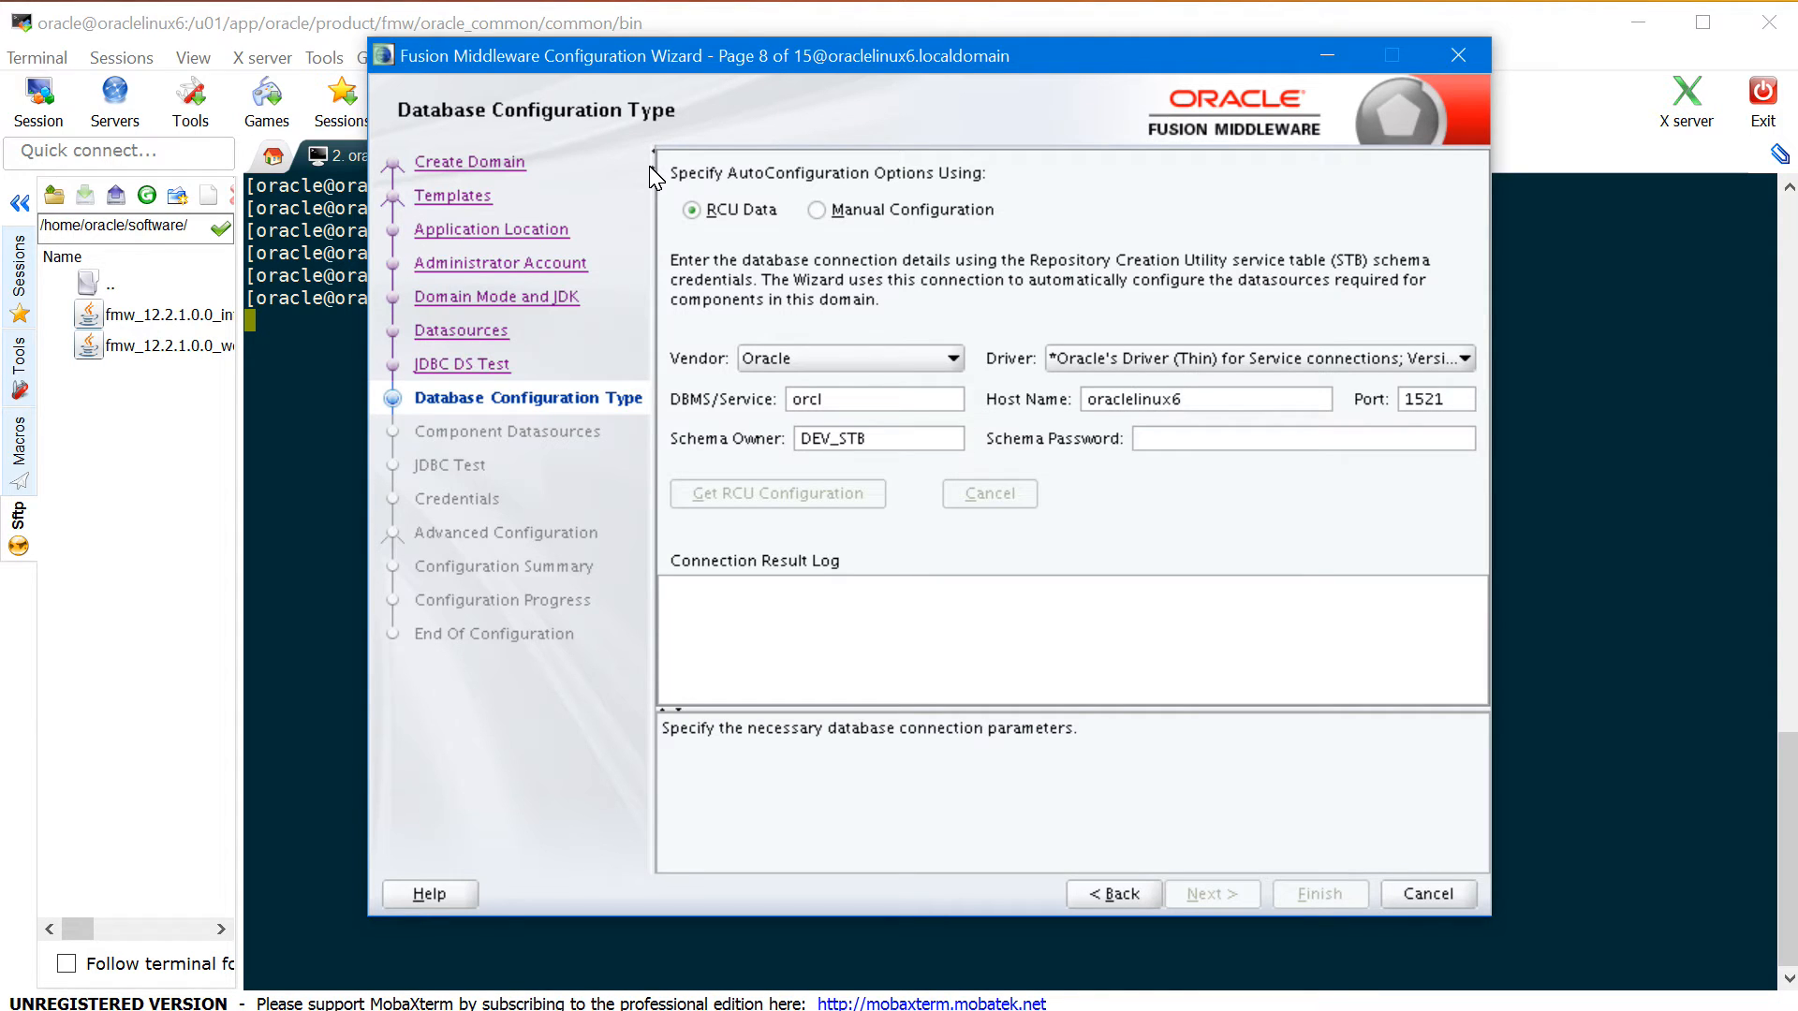
pyautogui.click(830, 433)
pyautogui.press('BackSpace')
pyautogui.press('BackSpace')
pyautogui.press('BackSpace')
pyautogui.write('WCC')
# - Enter the schema password and retrieve the RCU configuration from the database
pyautogui.click(1147, 440)
pyautogui.write('••••')
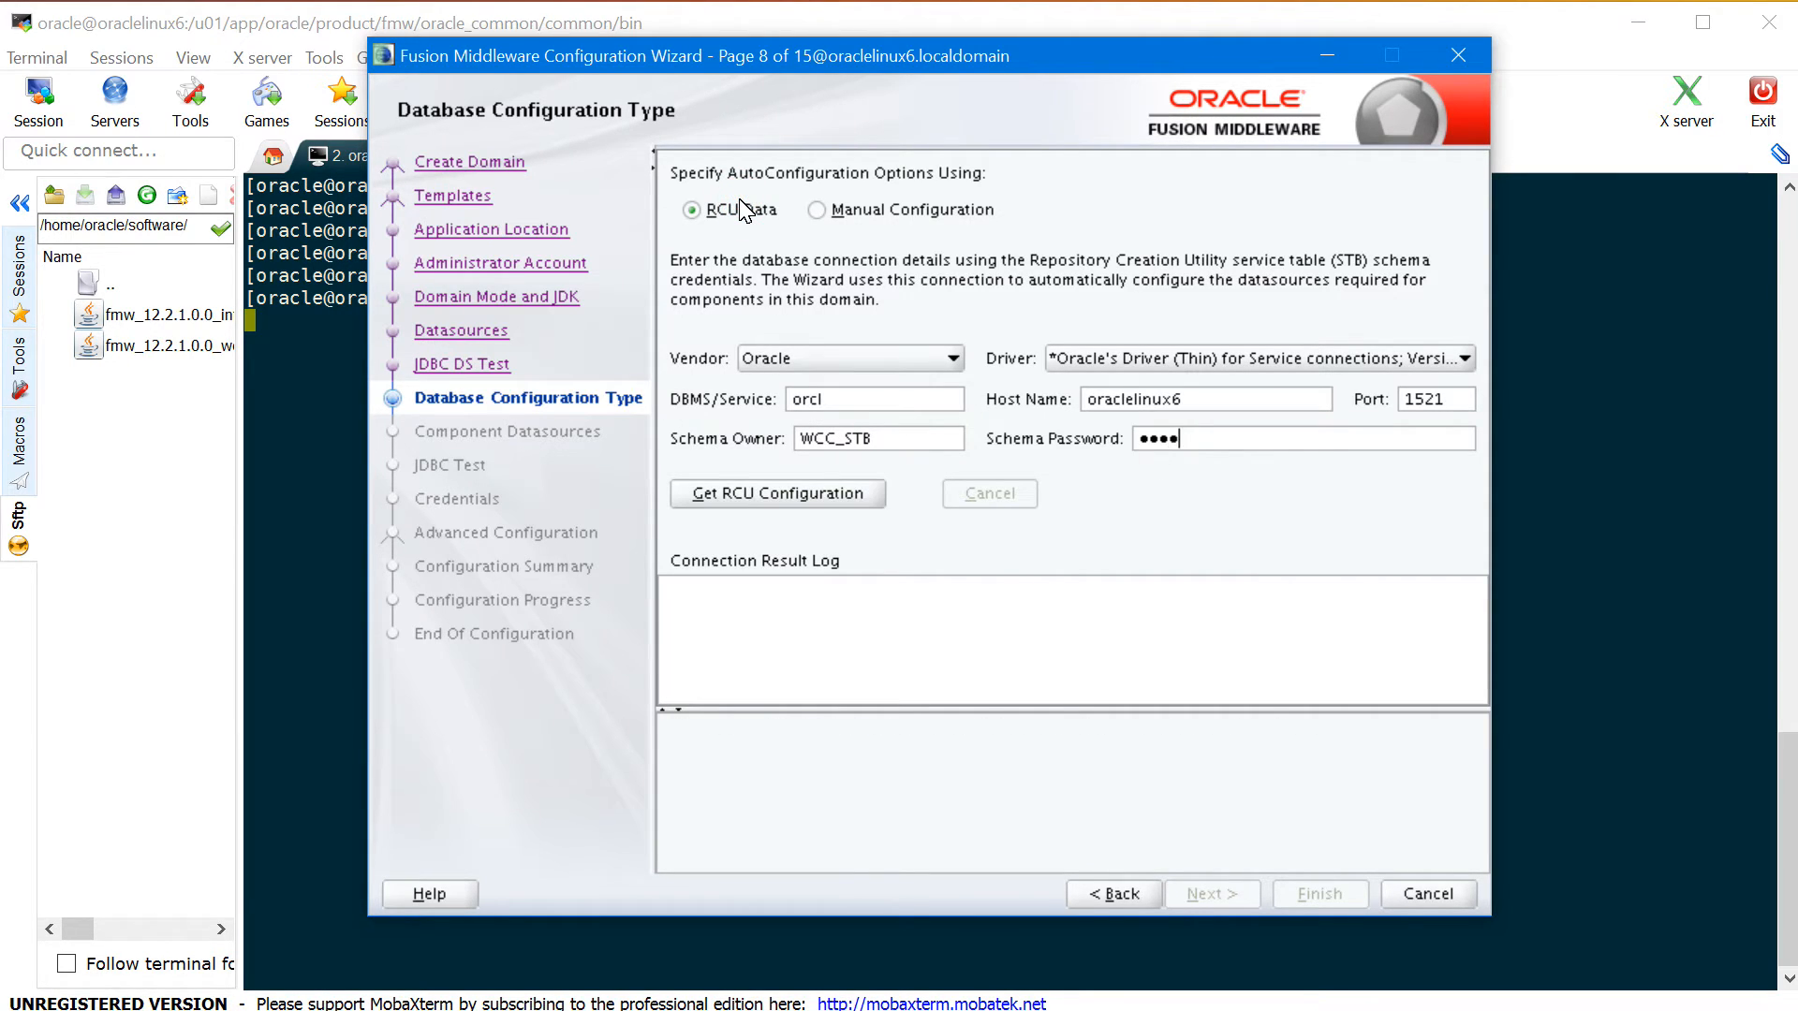
pyautogui.write('••')
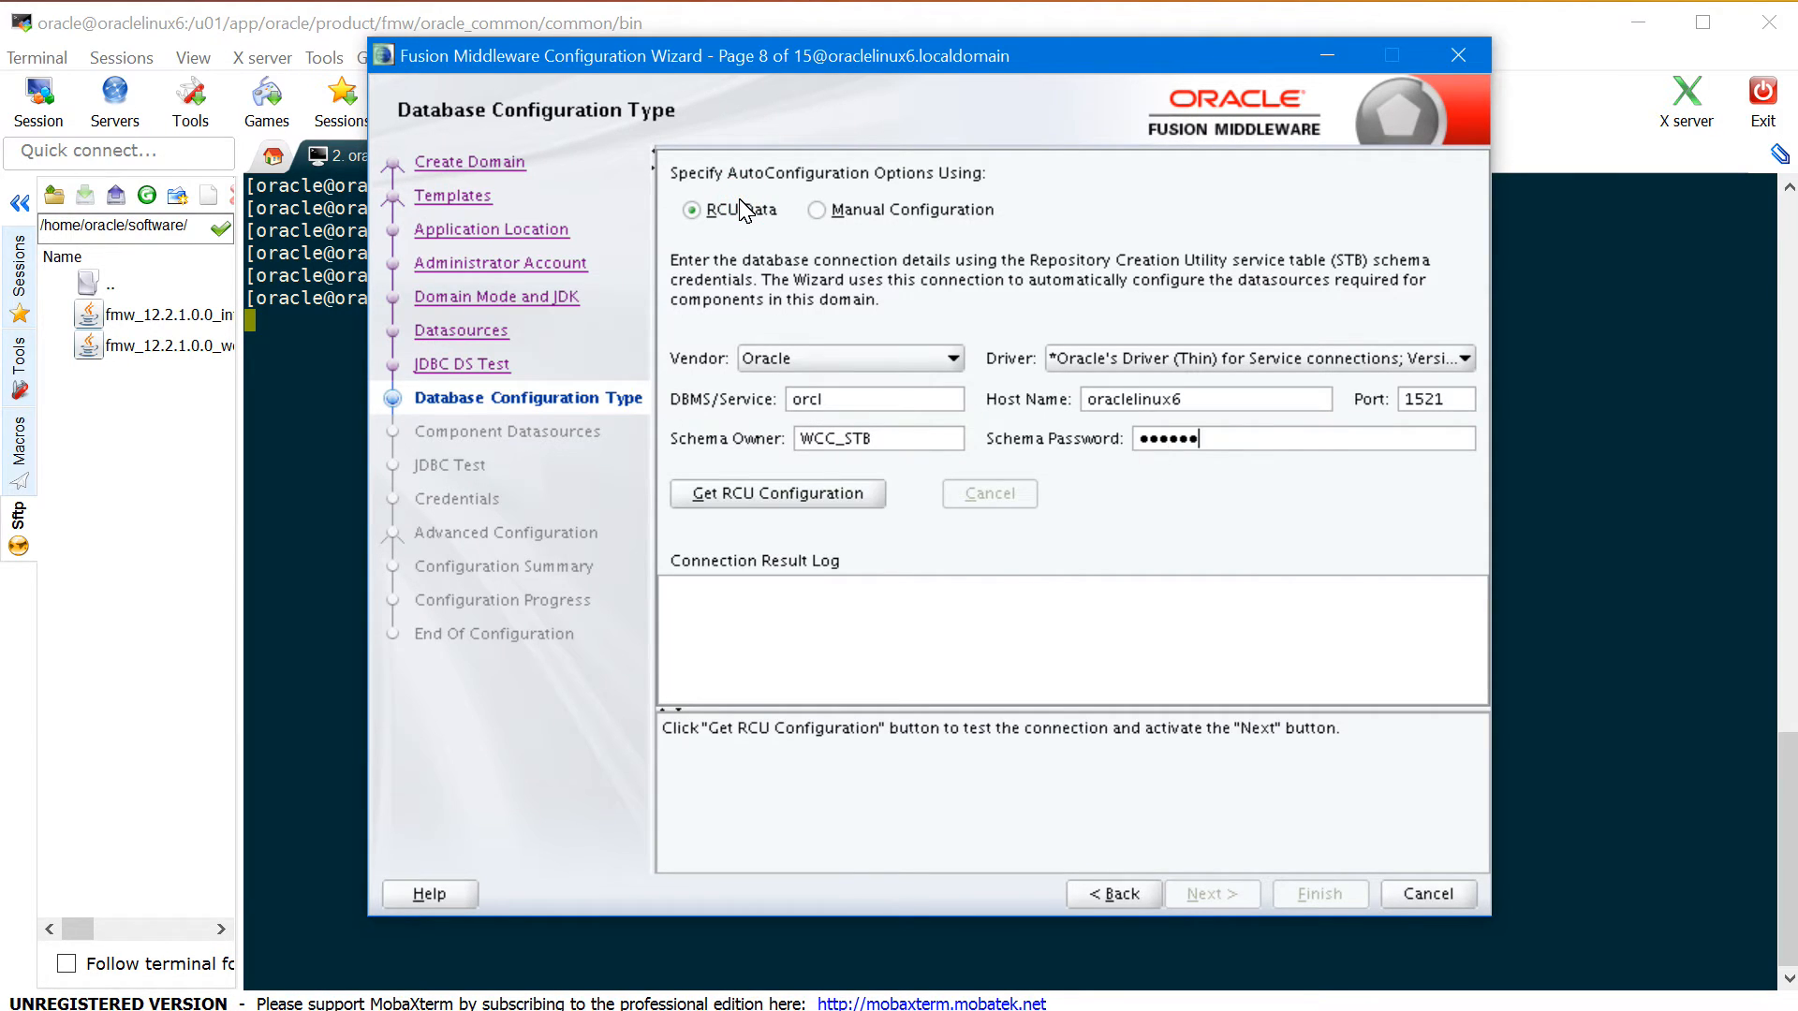
pyautogui.click(816, 511)
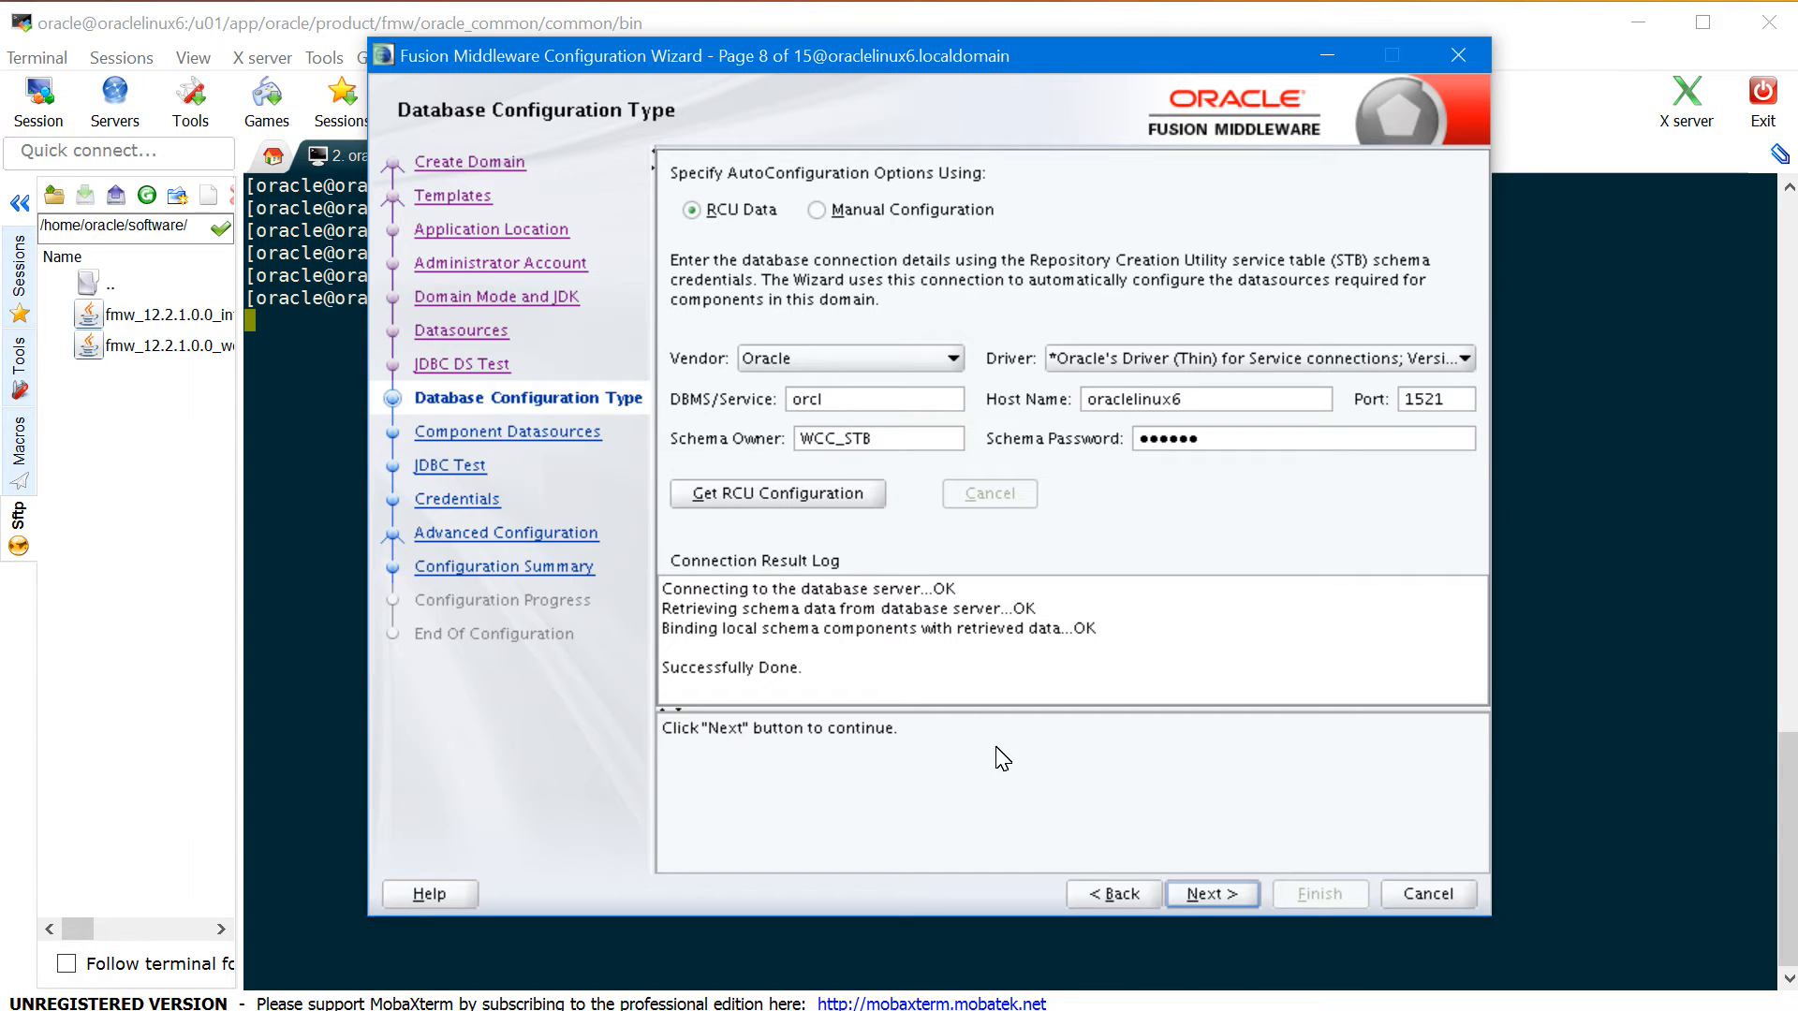
pyautogui.click(1212, 894)
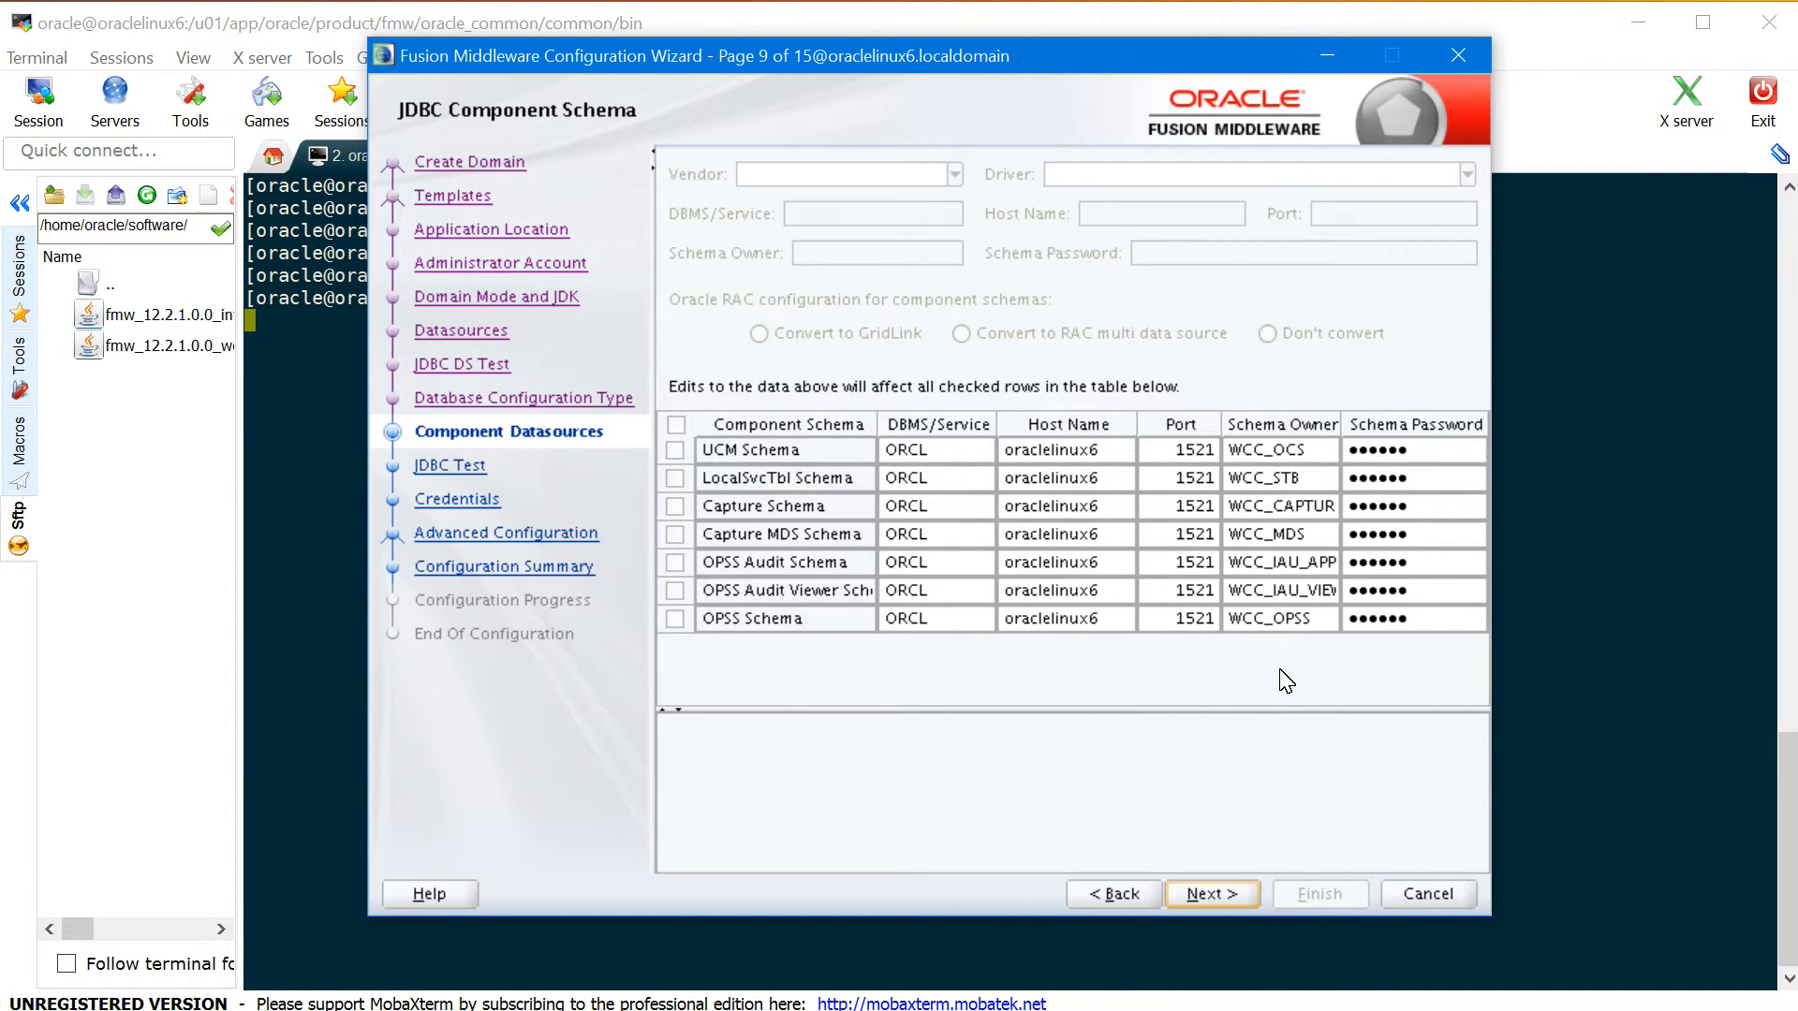
# - Pass the JDBC tests for all seven component schemas and advance to Credentials
pyautogui.click(1239, 901)
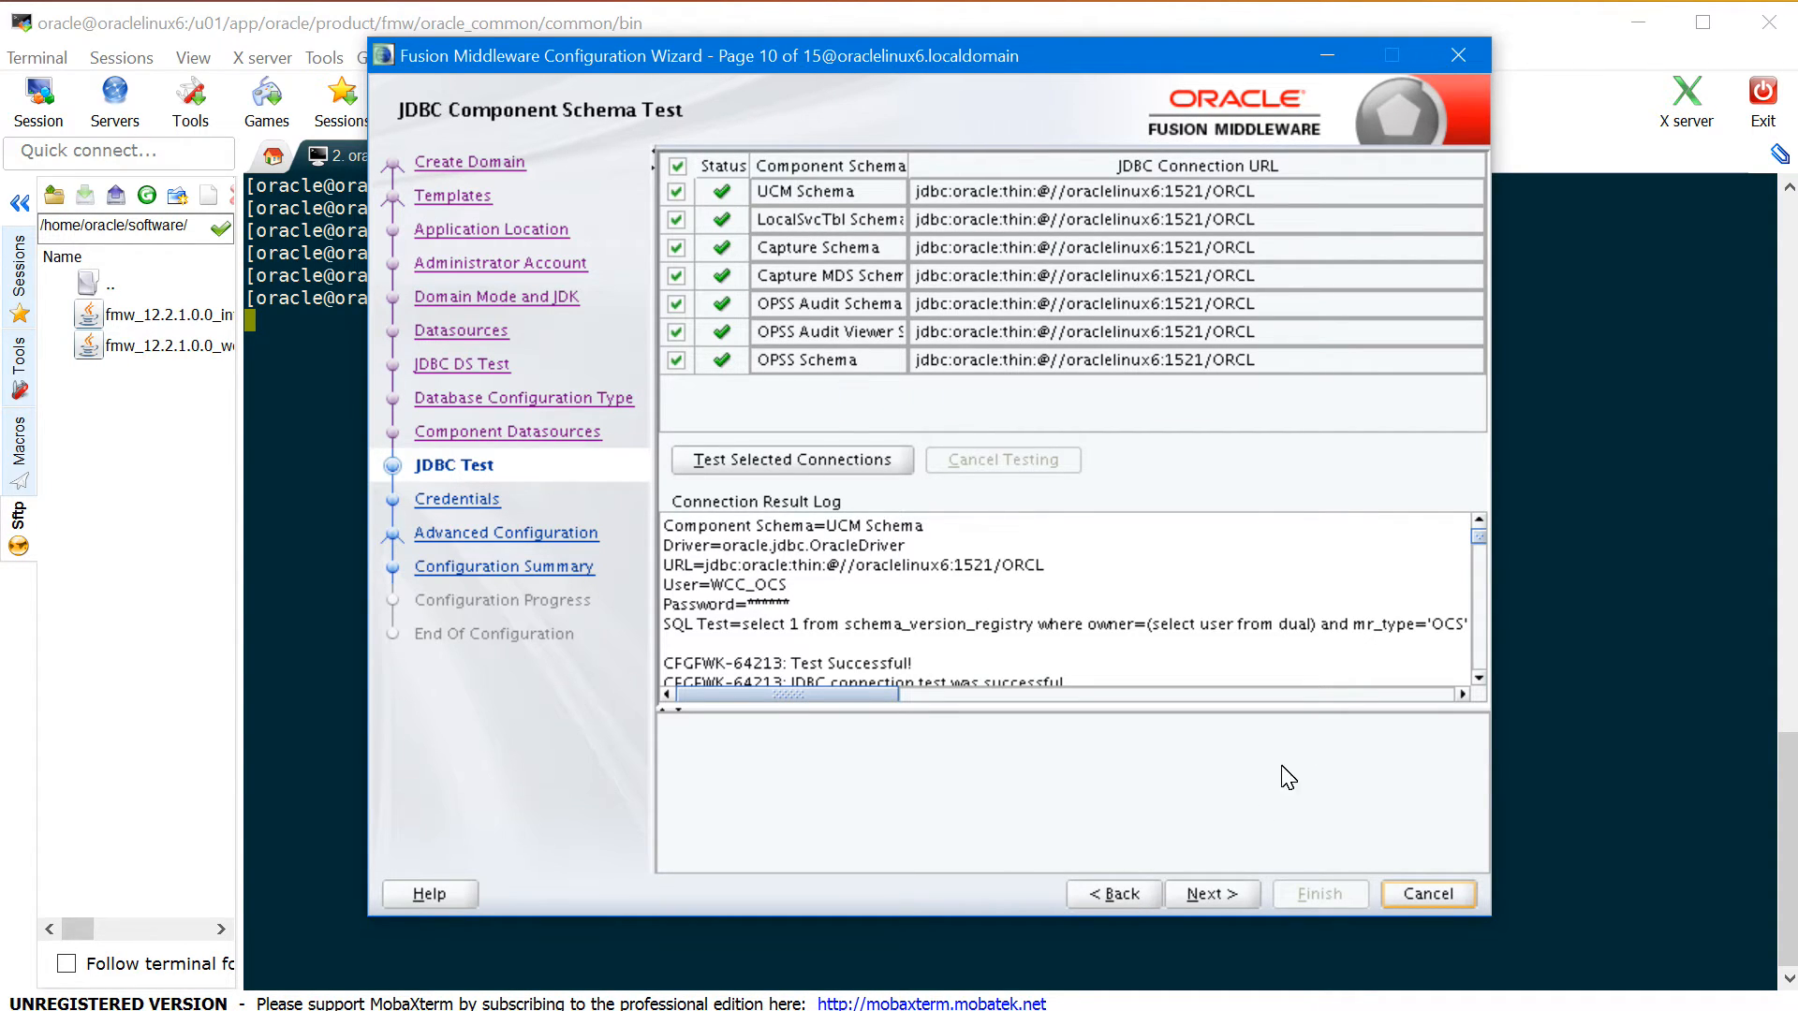
pyautogui.hotkey('alt', 'n')
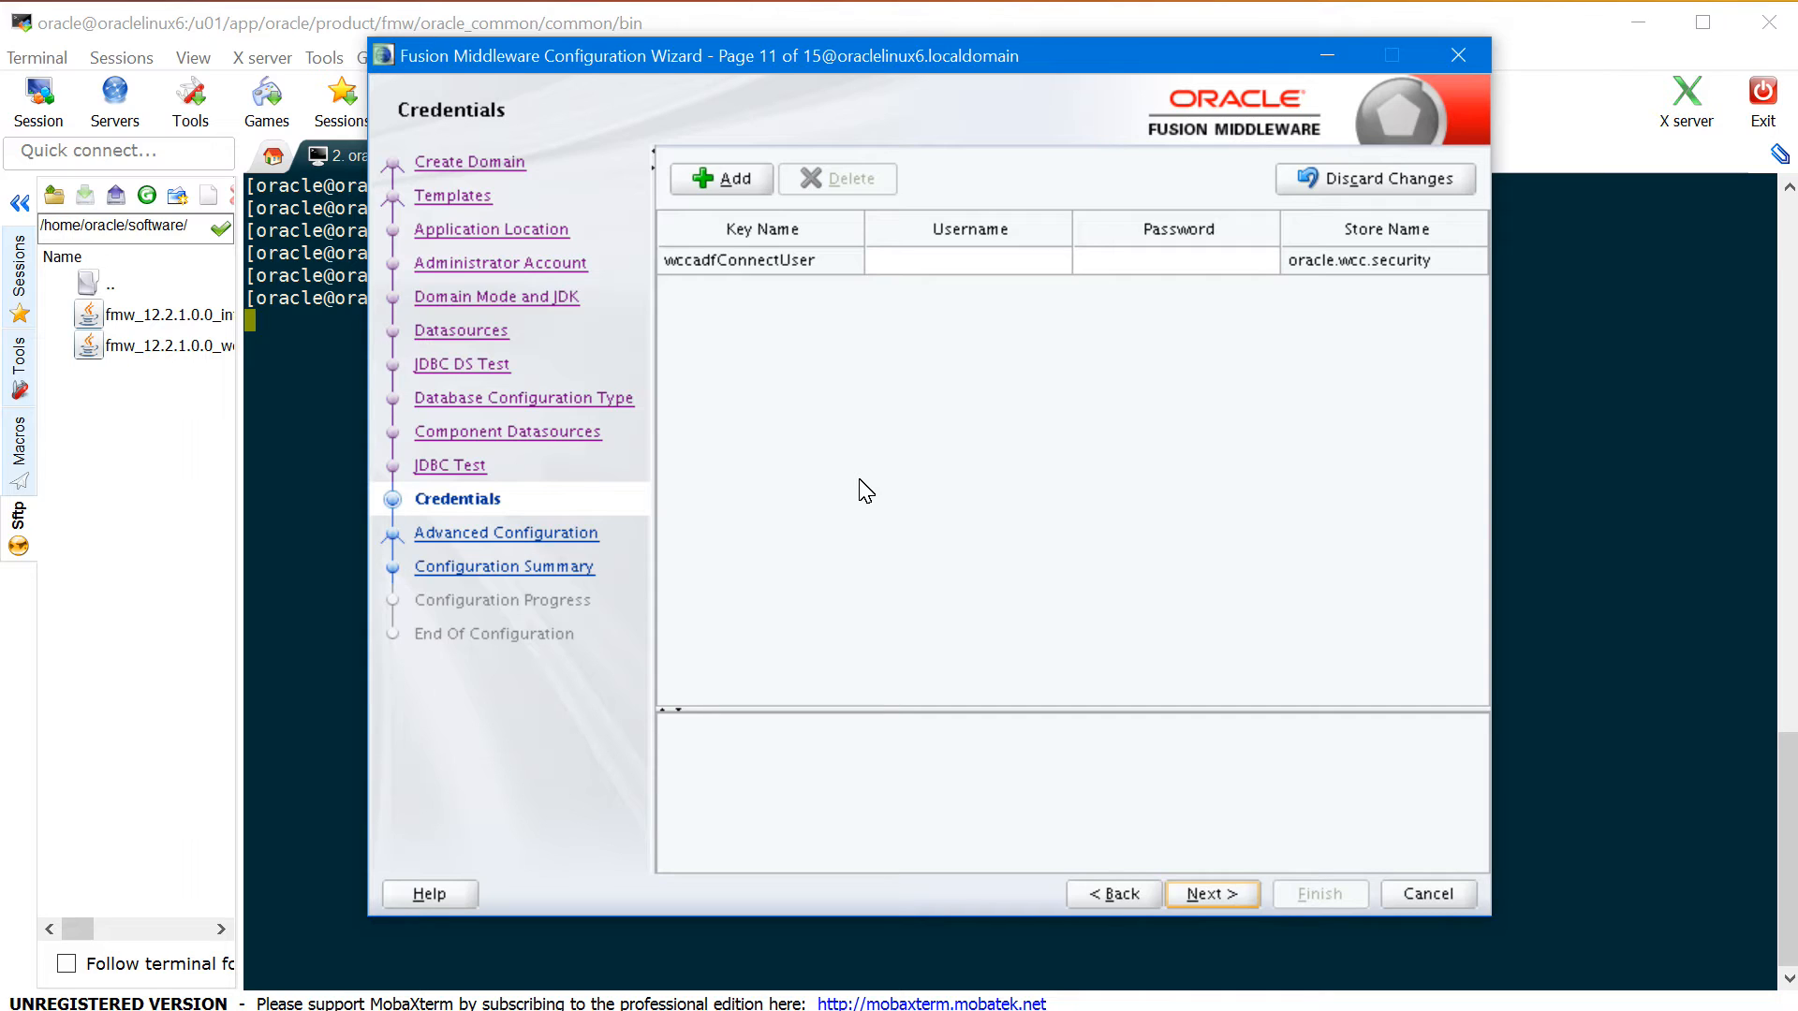
# - Give wccadfConnectUser username weblogic and its password, then continue to Advanced Configuration
pyautogui.click(613, 82)
pyautogui.press('Tab')
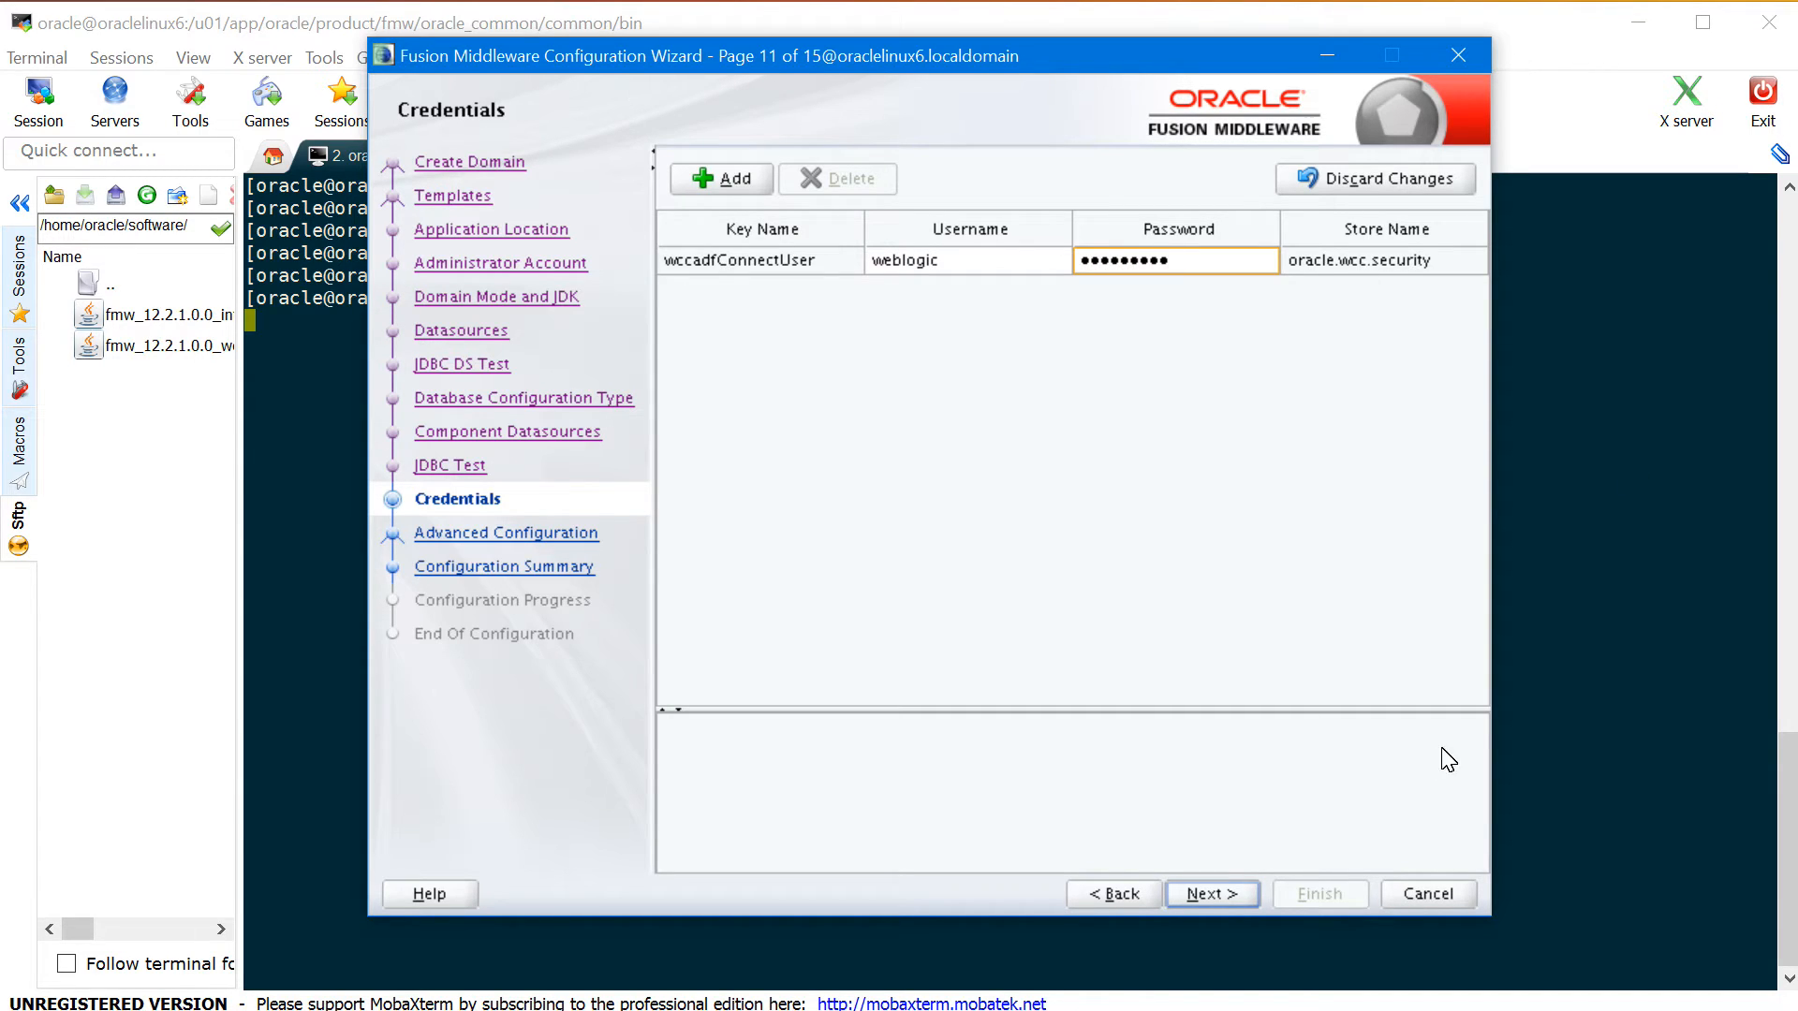
pyautogui.click(1231, 892)
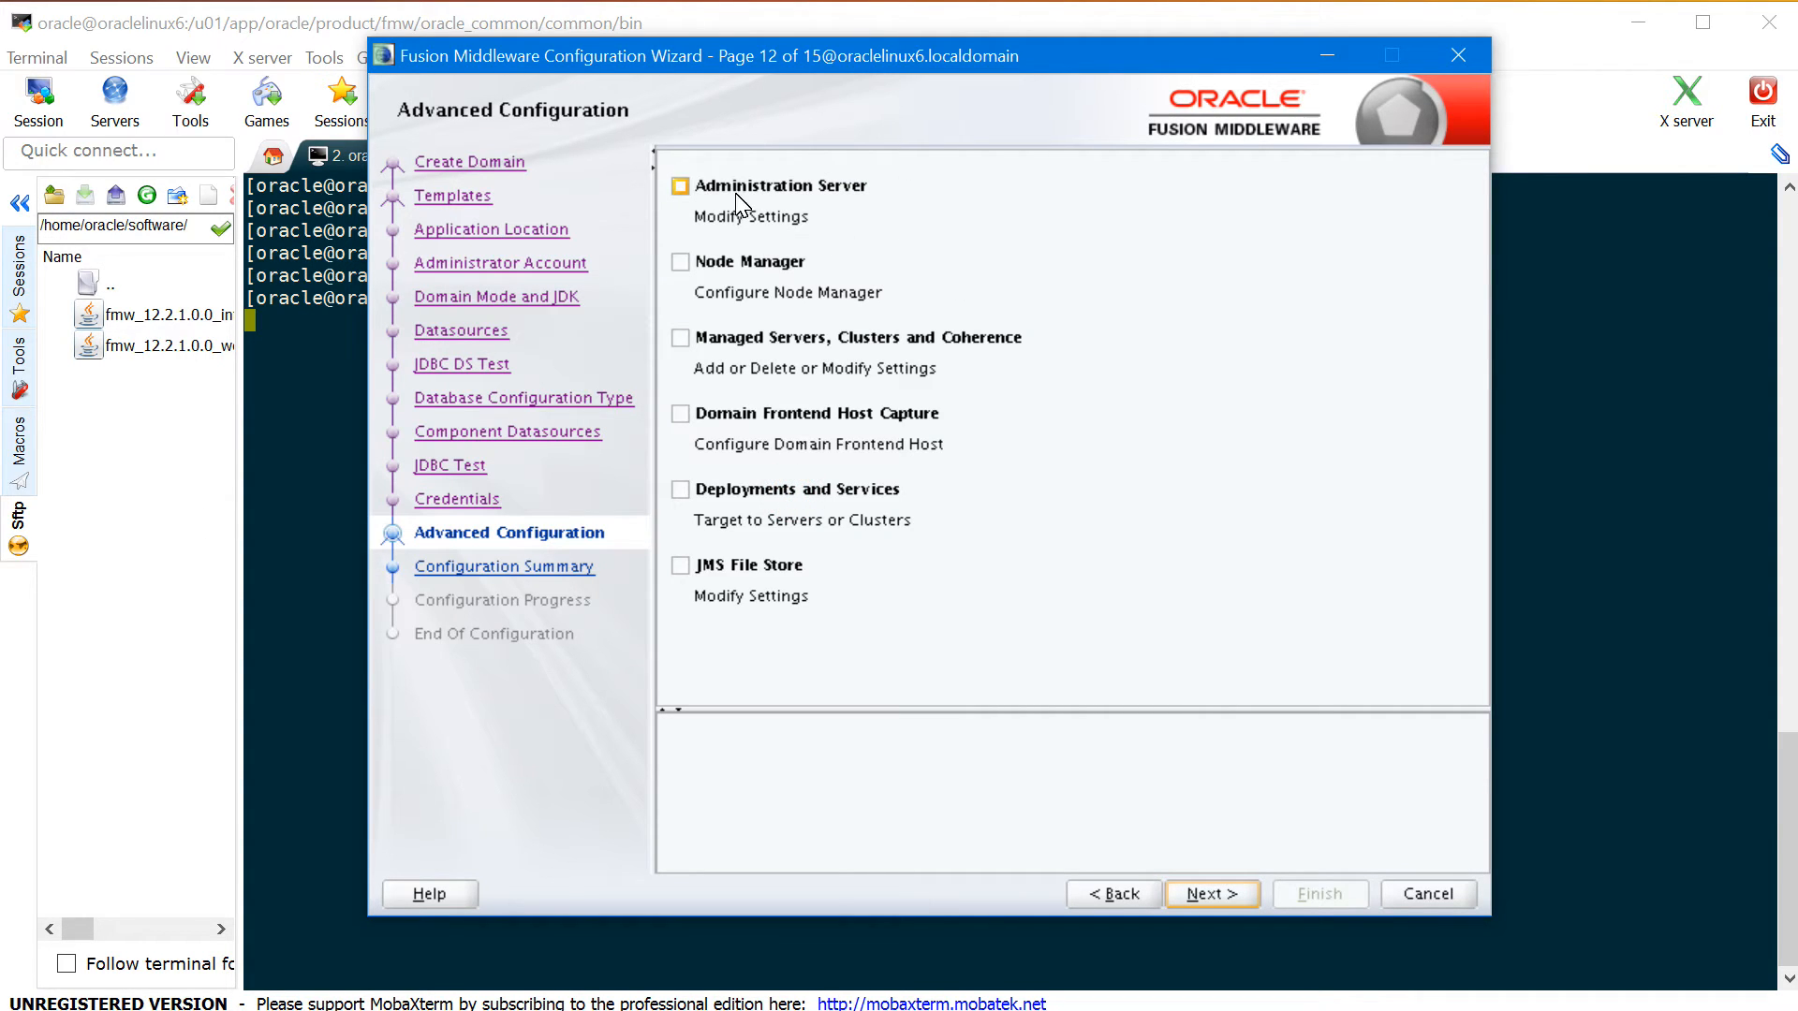
# - Enable Administration Server, Node Manager and managed servers/clusters/Coherence options, keeping Admin Server defaults
pyautogui.click(682, 188)
pyautogui.press('Tab')
pyautogui.press('space')
pyautogui.press('Tab')
pyautogui.press('space')
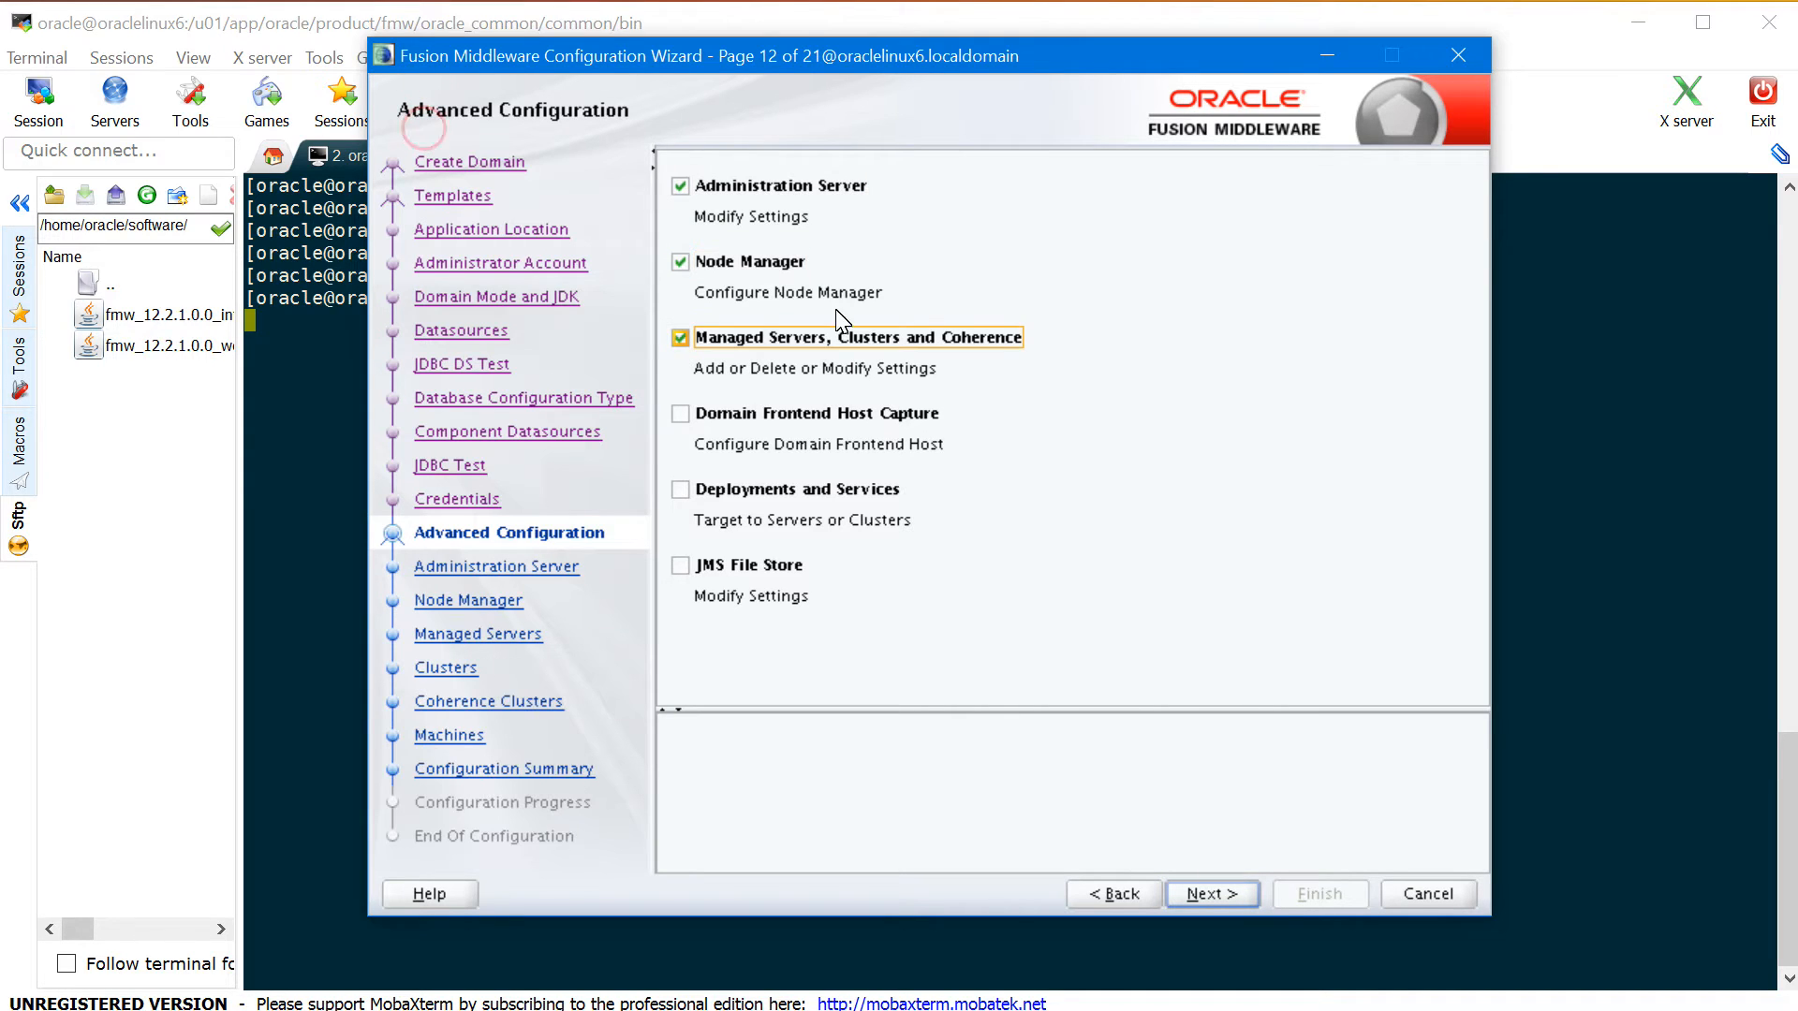
pyautogui.click(1217, 897)
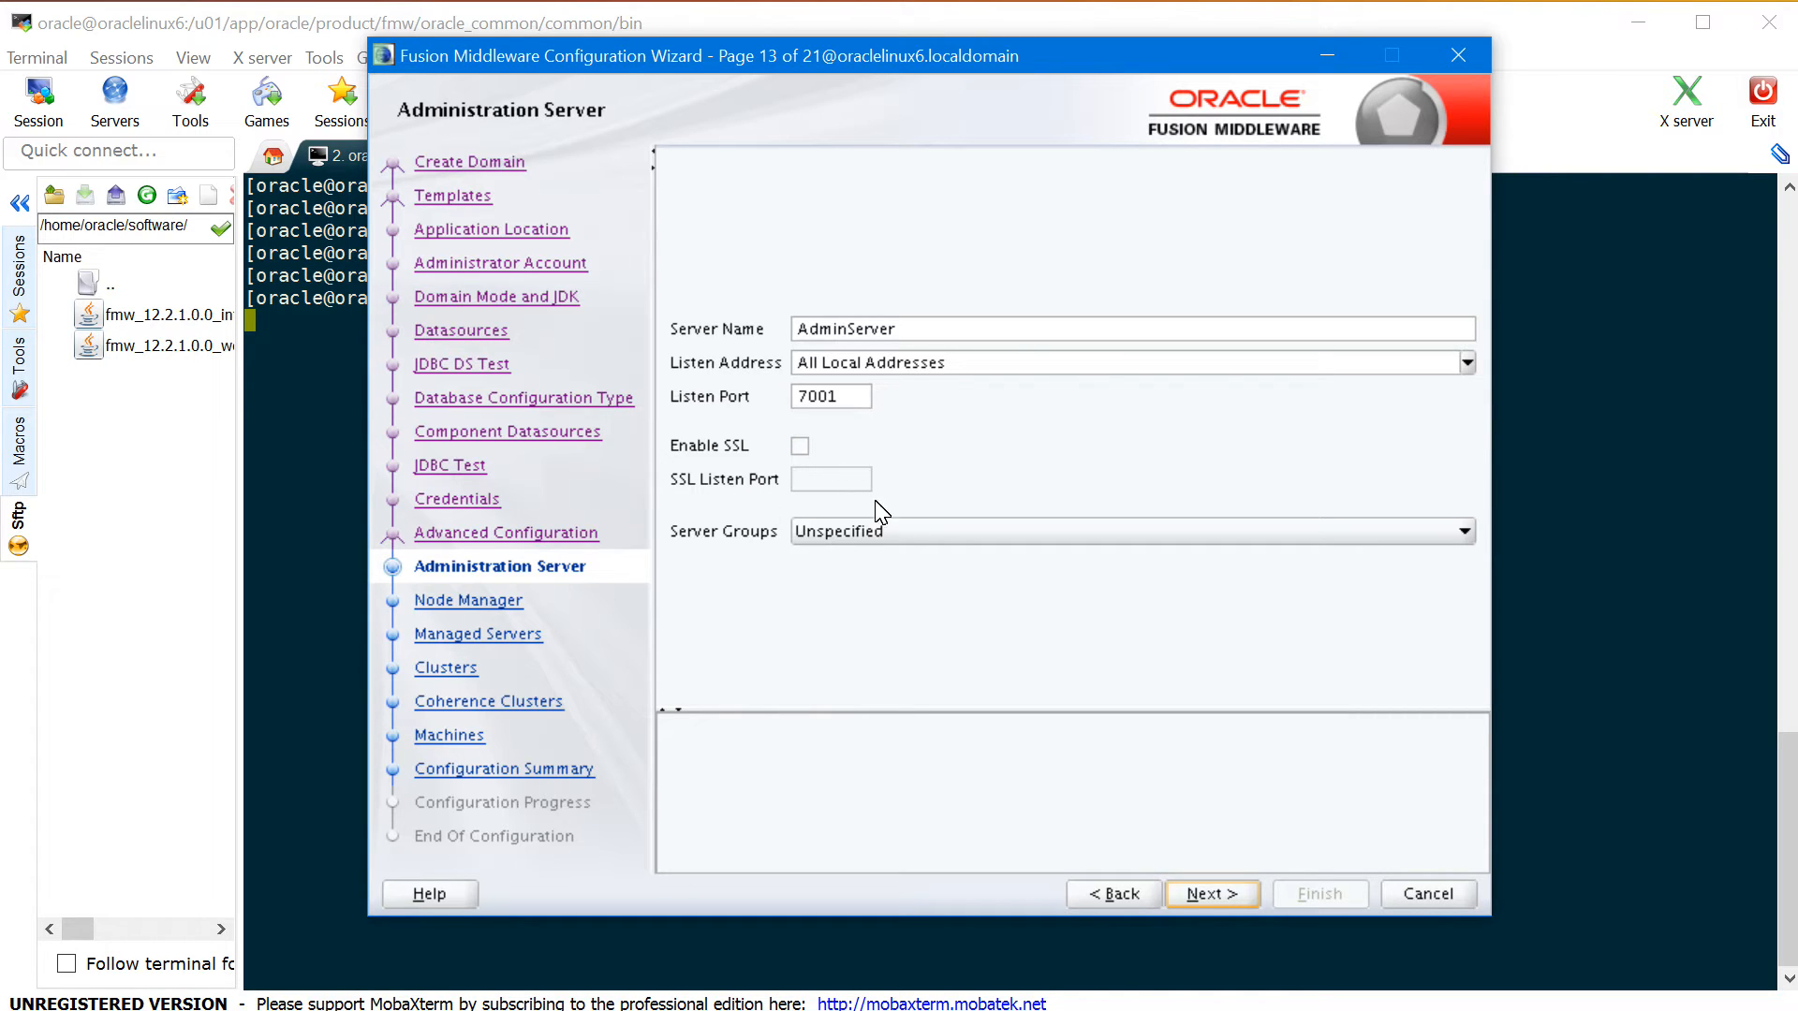
pyautogui.click(1238, 897)
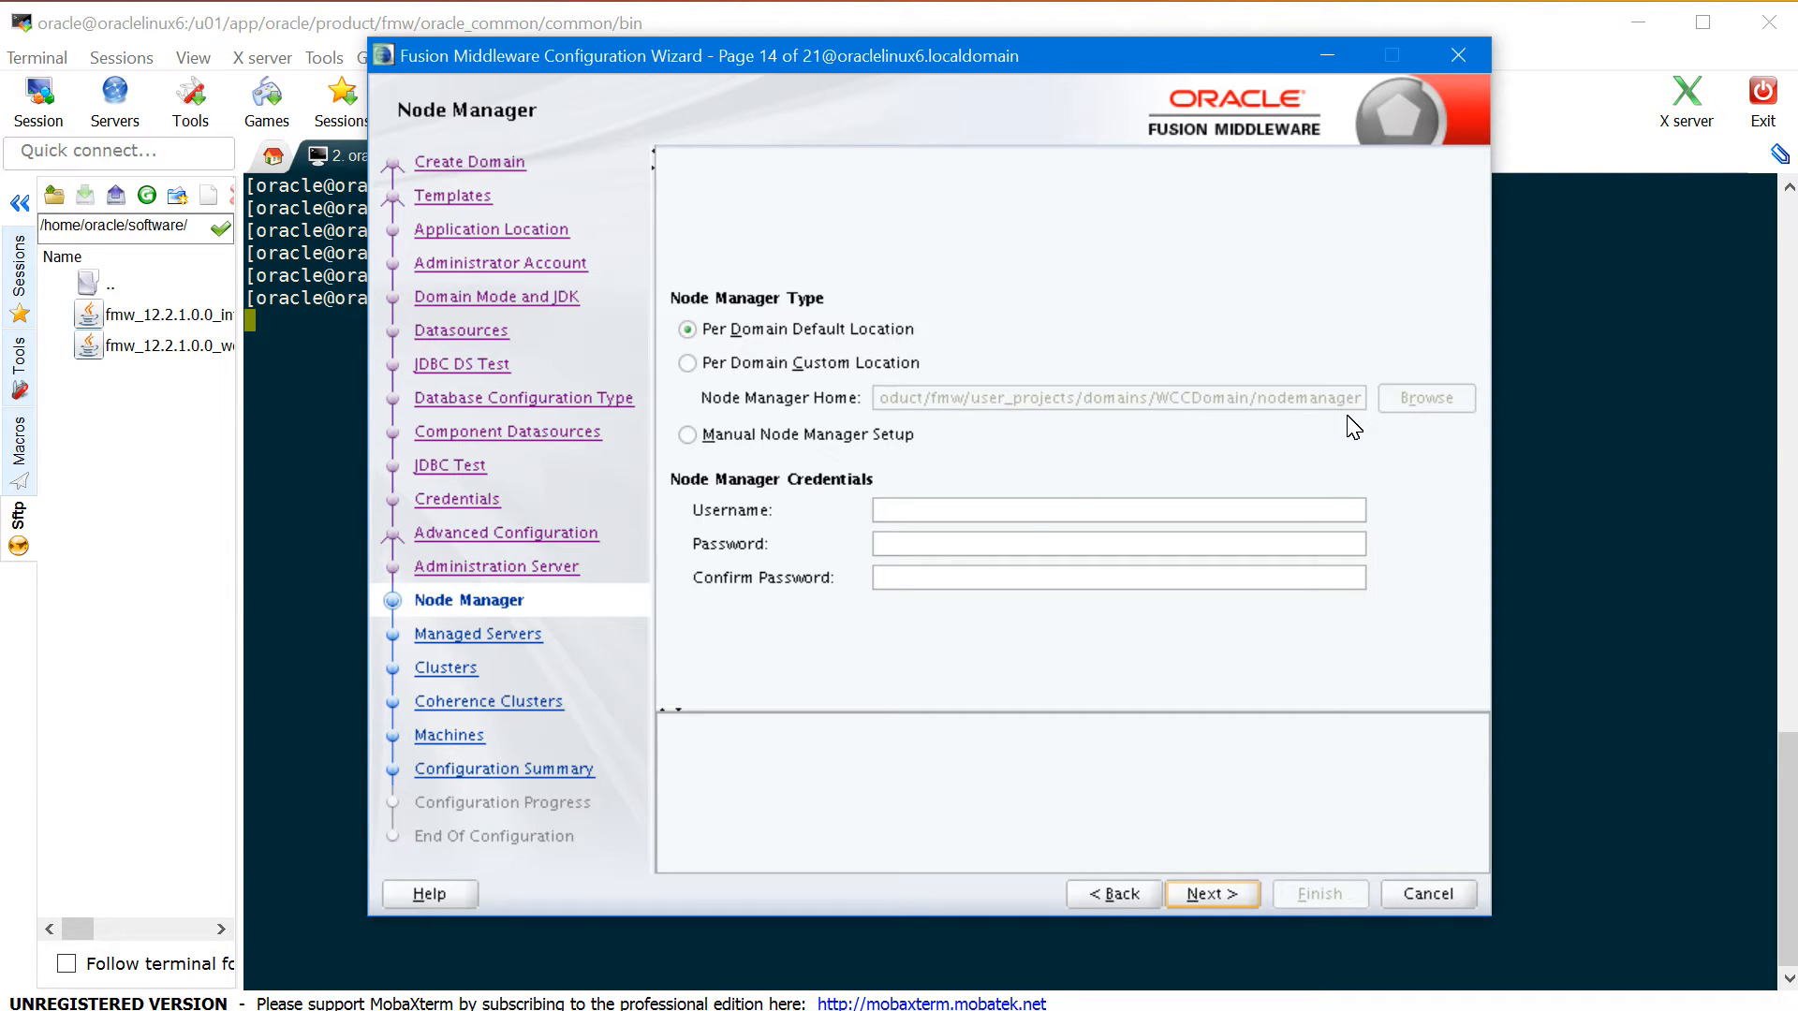
# - Set the Node Manager username to nmadmin with a confirmed password
pyautogui.click(1006, 523)
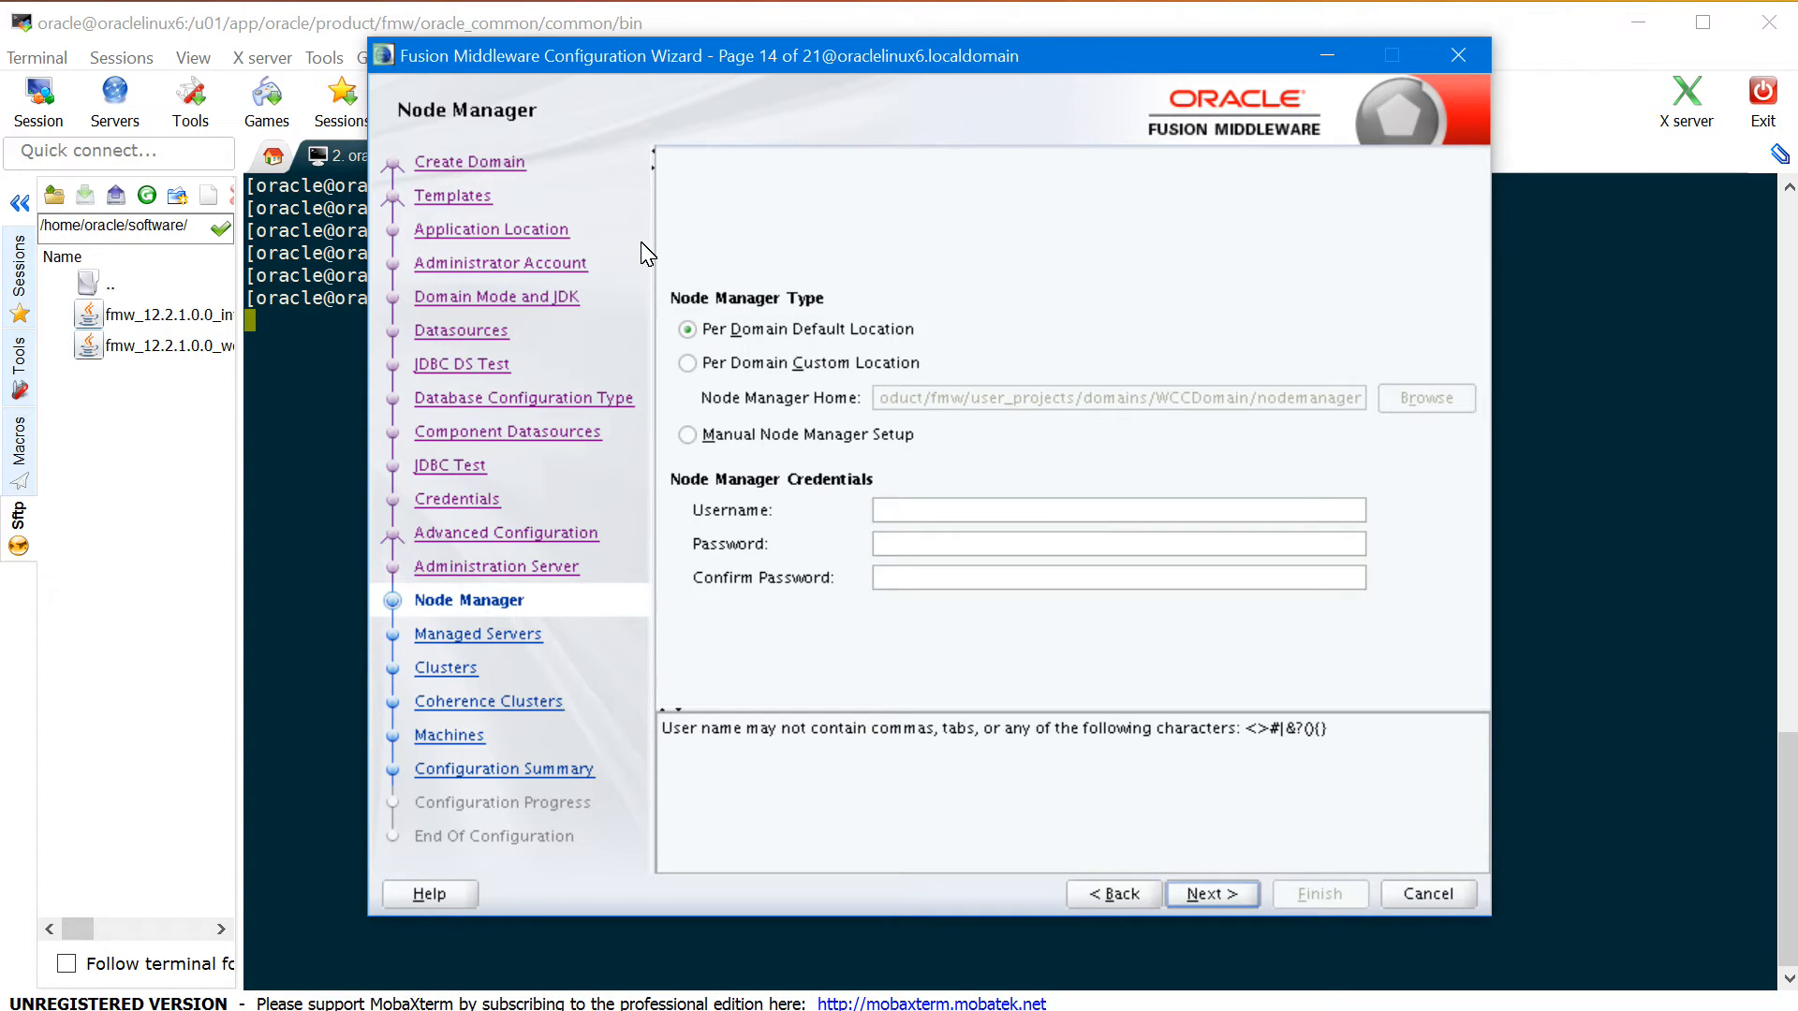
pyautogui.write('nmadmin')
pyautogui.press('Tab')
pyautogui.write('welcome1')
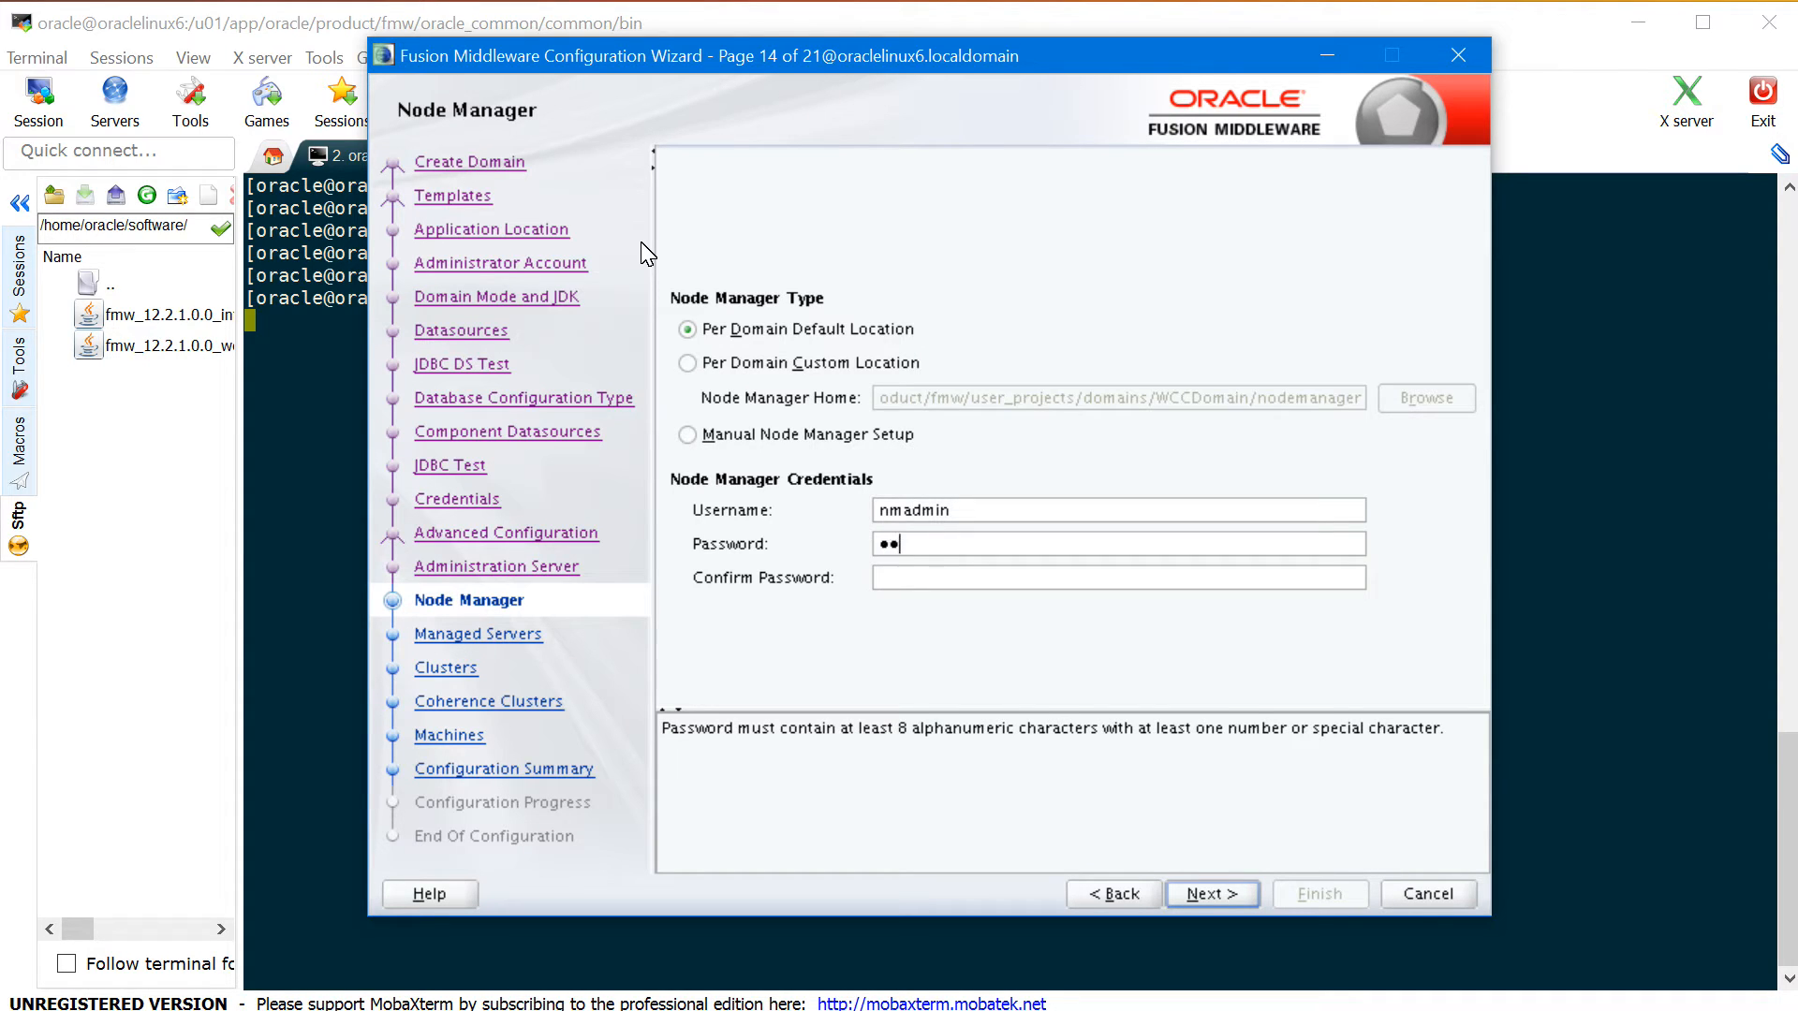
pyautogui.press('Tab')
pyautogui.write('welcome1')
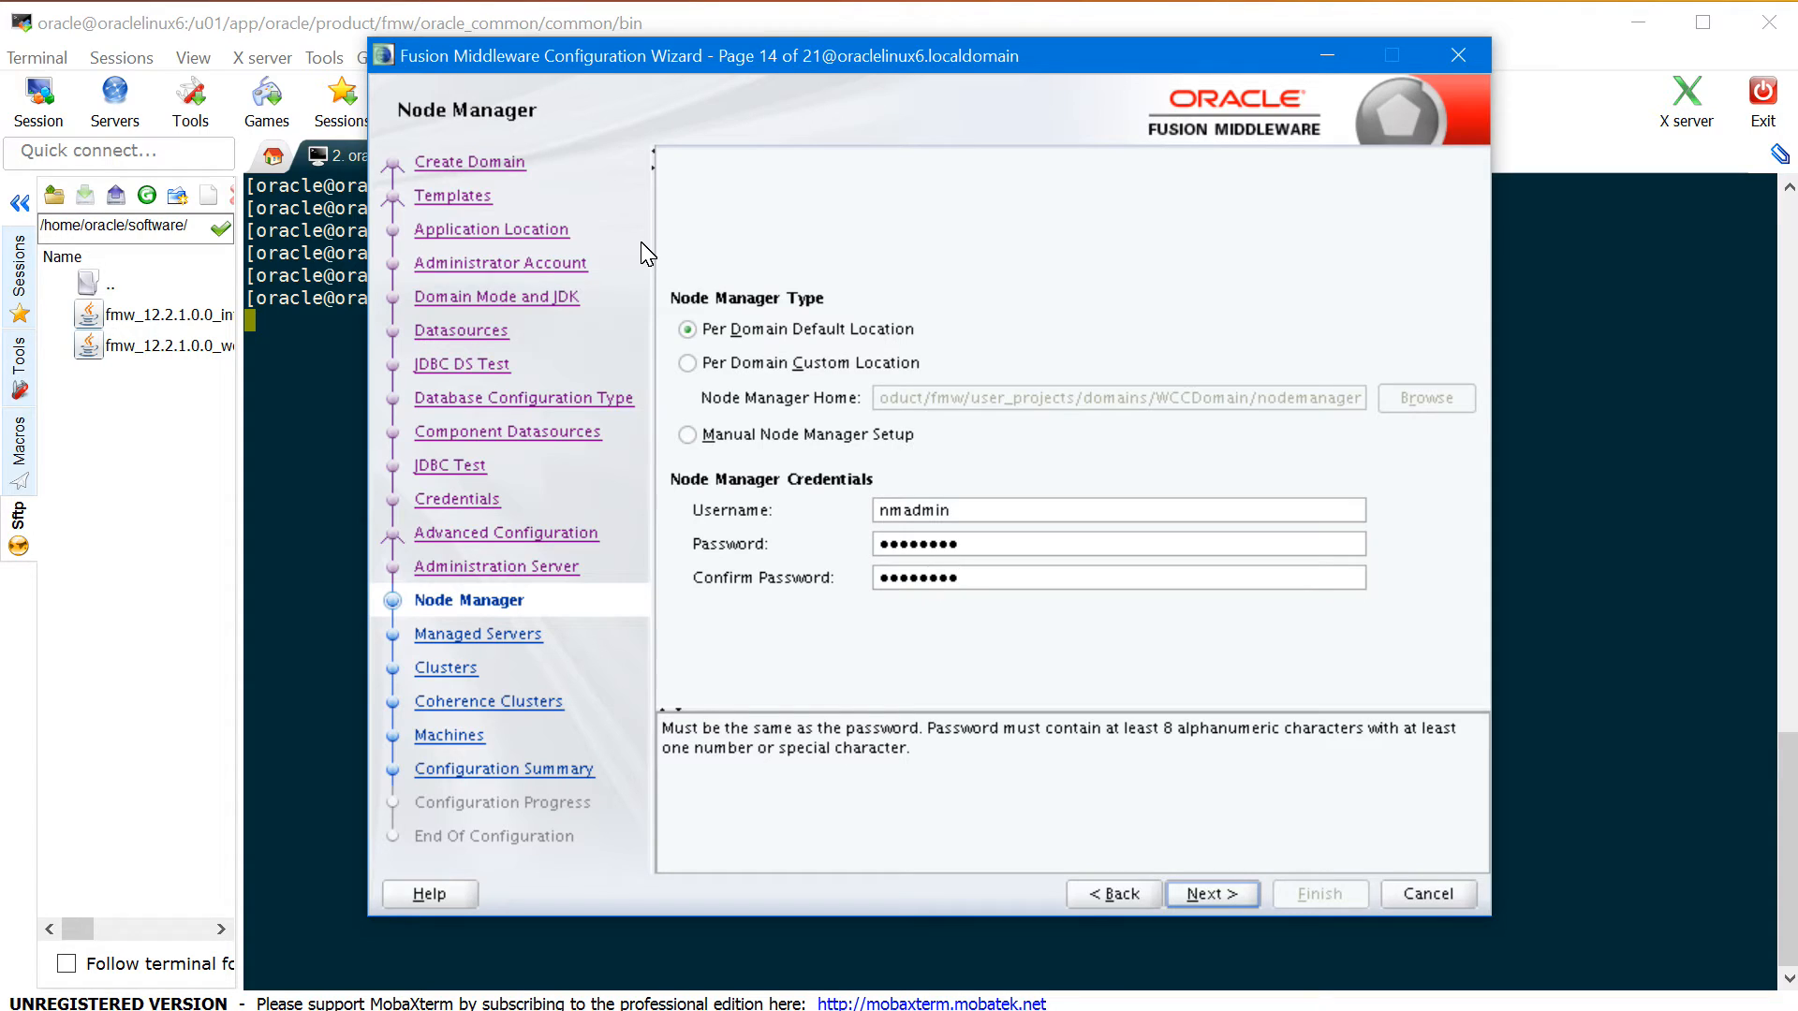
pyautogui.click(1223, 901)
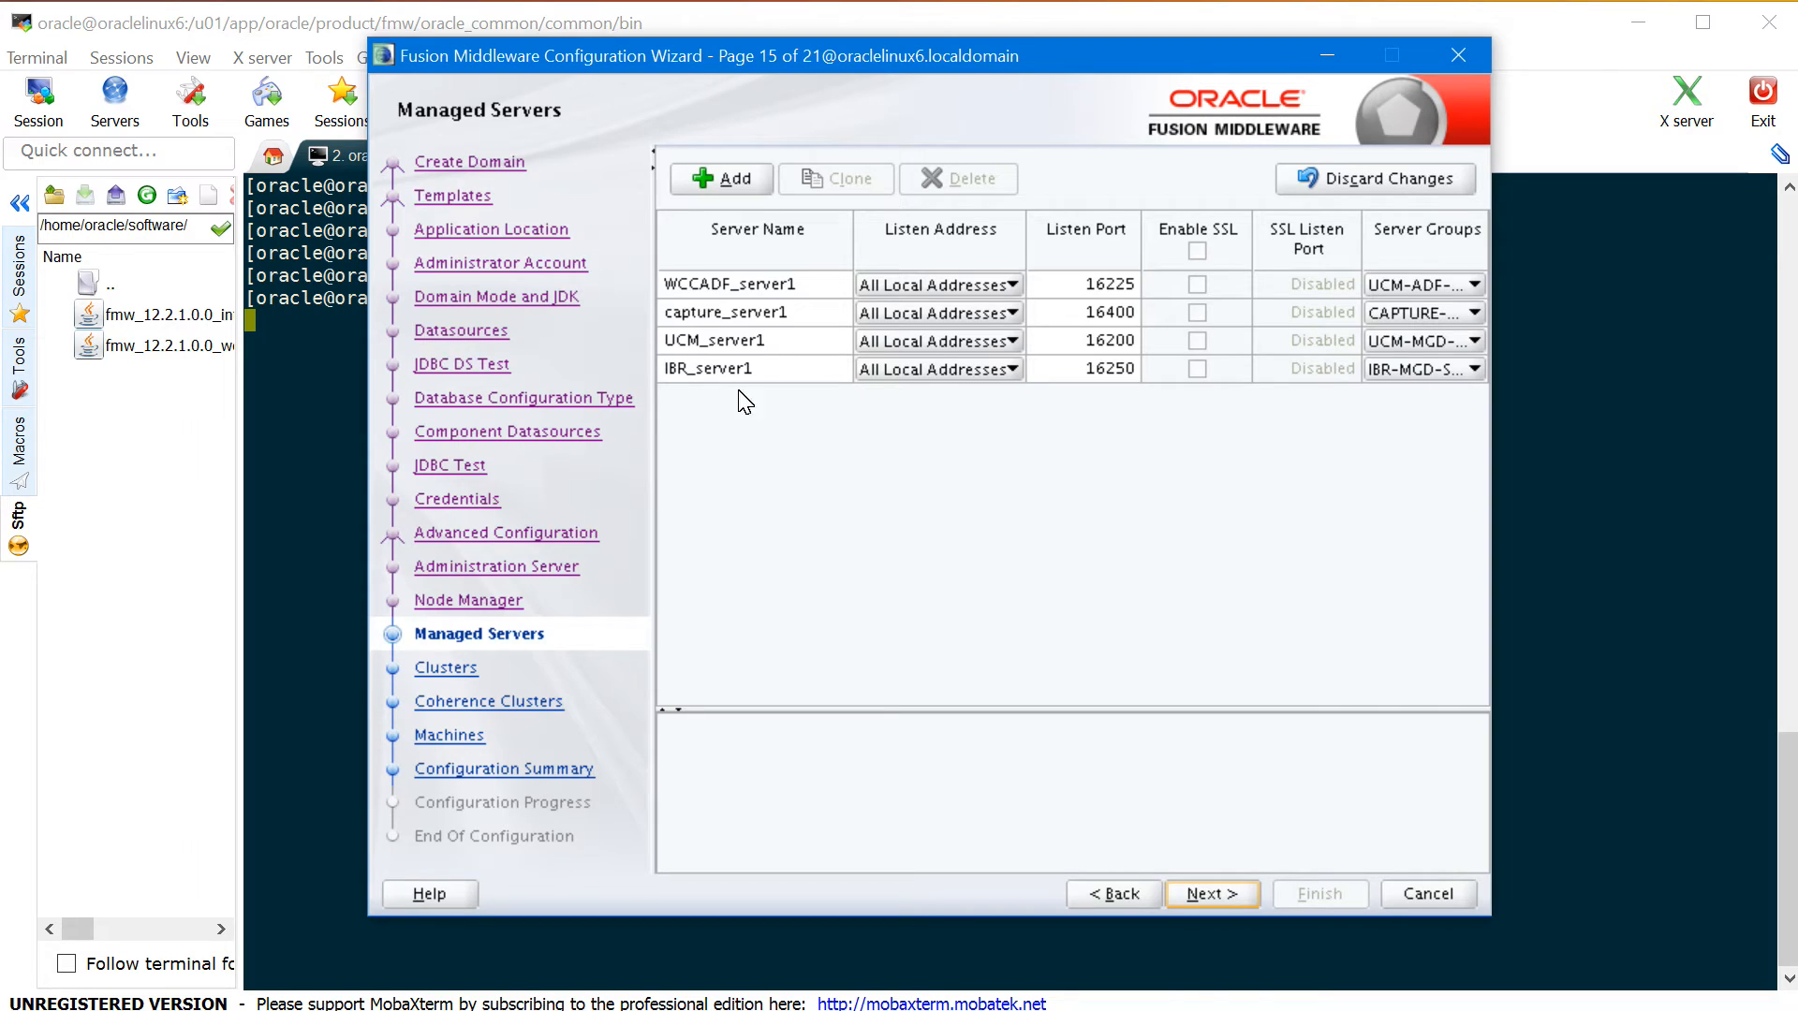
# - Rename WCCADF_server1, capture_server1, UCM_server1 and IBR_server1 to WLS_WCCUI, WLS_CPT, WLS_WCC and WLS_IBR
pyautogui.click(712, 284)
pyautogui.click(442, 96)
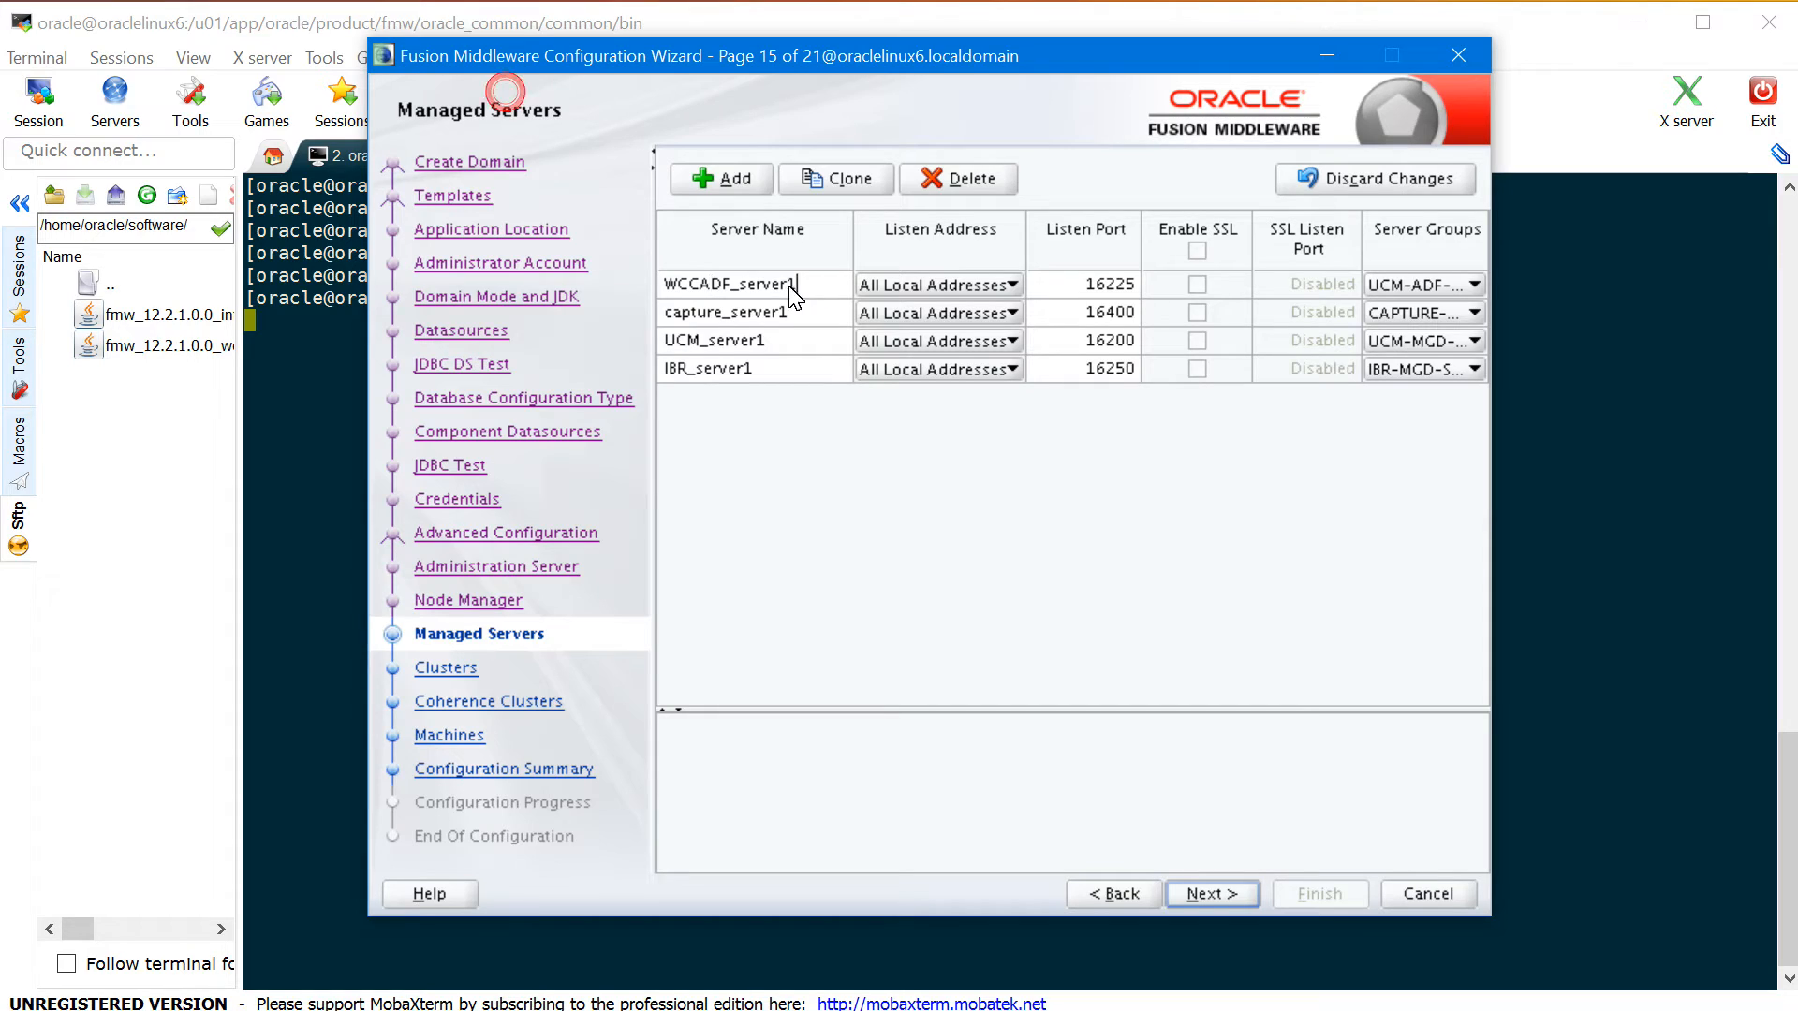
pyautogui.moveTo(803, 289); pyautogui.dragTo(625, 295)
pyautogui.write('WLS_WCCUI')
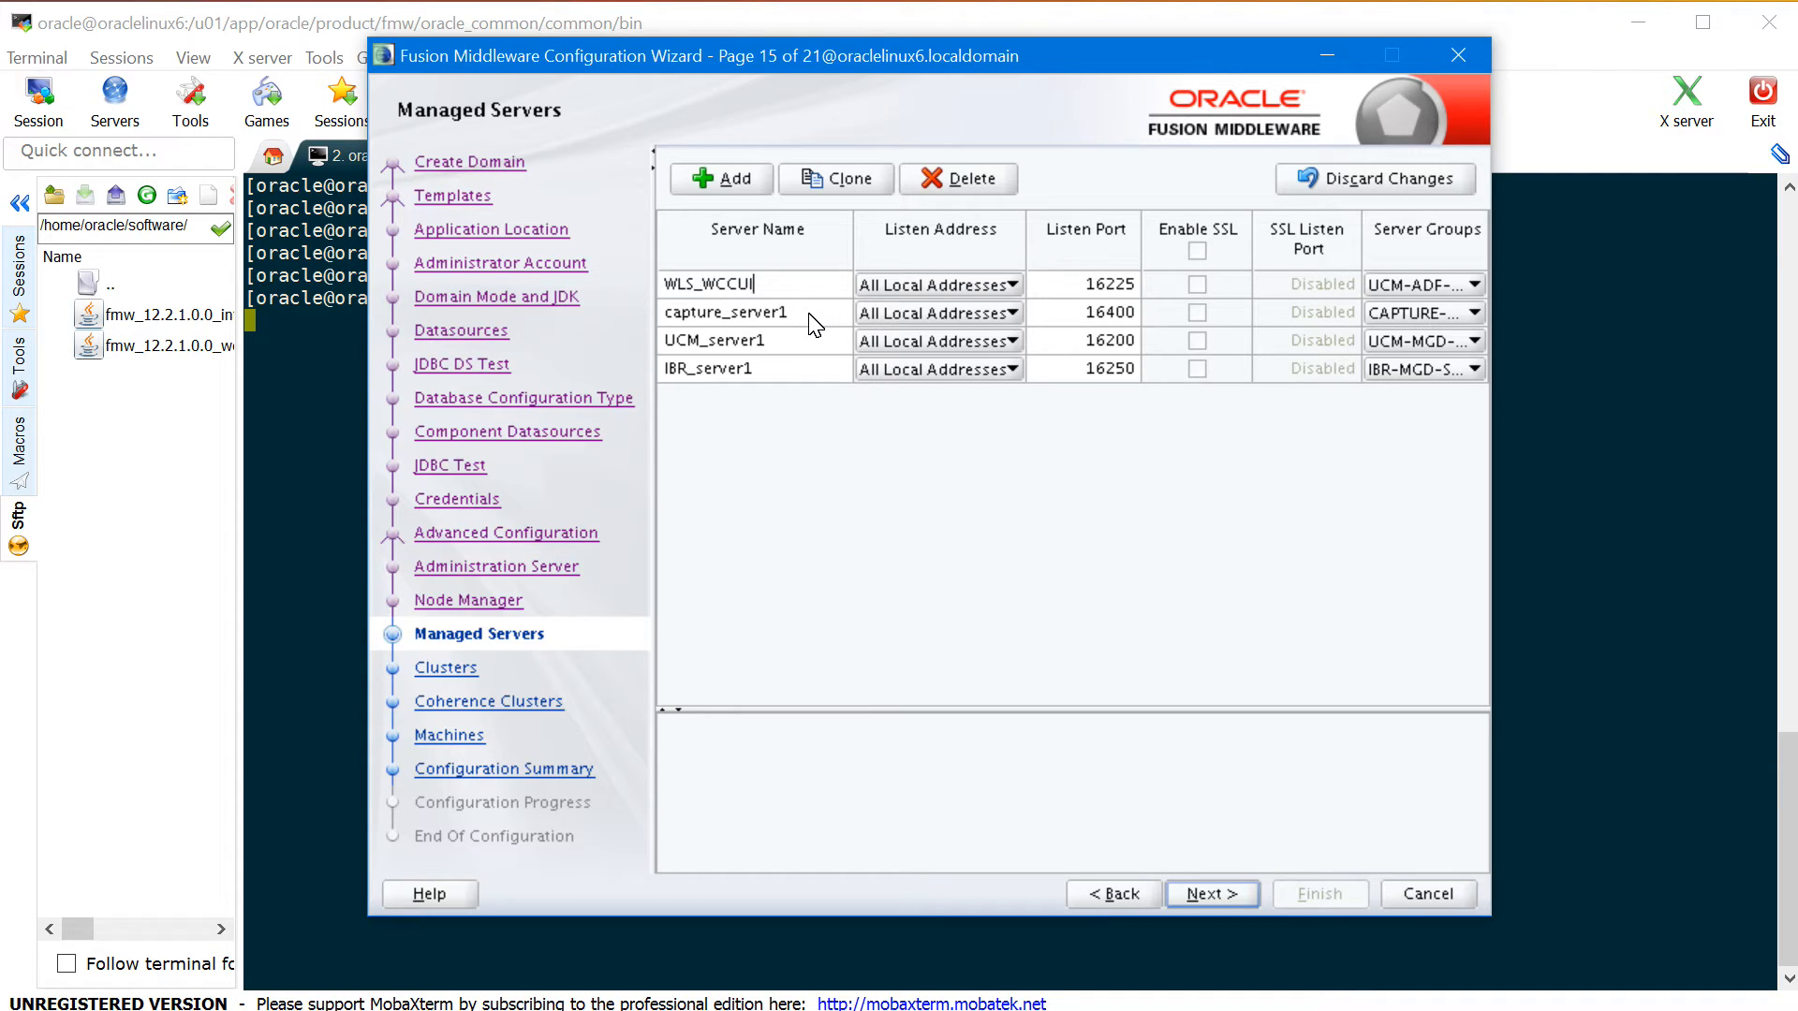
pyautogui.click(451, 122)
pyautogui.press('BackSpace')
pyautogui.press('BackSpace')
pyautogui.press('BackSpace')
pyautogui.press('BackSpace')
pyautogui.press('BackSpace')
pyautogui.press('BackSpace')
pyautogui.press('BackSpace')
pyautogui.press('BackSpace')
pyautogui.press('BackSpace')
pyautogui.press('BackSpace')
pyautogui.press('BackSpace')
pyautogui.press('BackSpace')
pyautogui.press('BackSpace')
pyautogui.press('BackSpace')
pyautogui.write('WLS_CPT')
pyautogui.moveTo(803, 346); pyautogui.dragTo(506, 131)
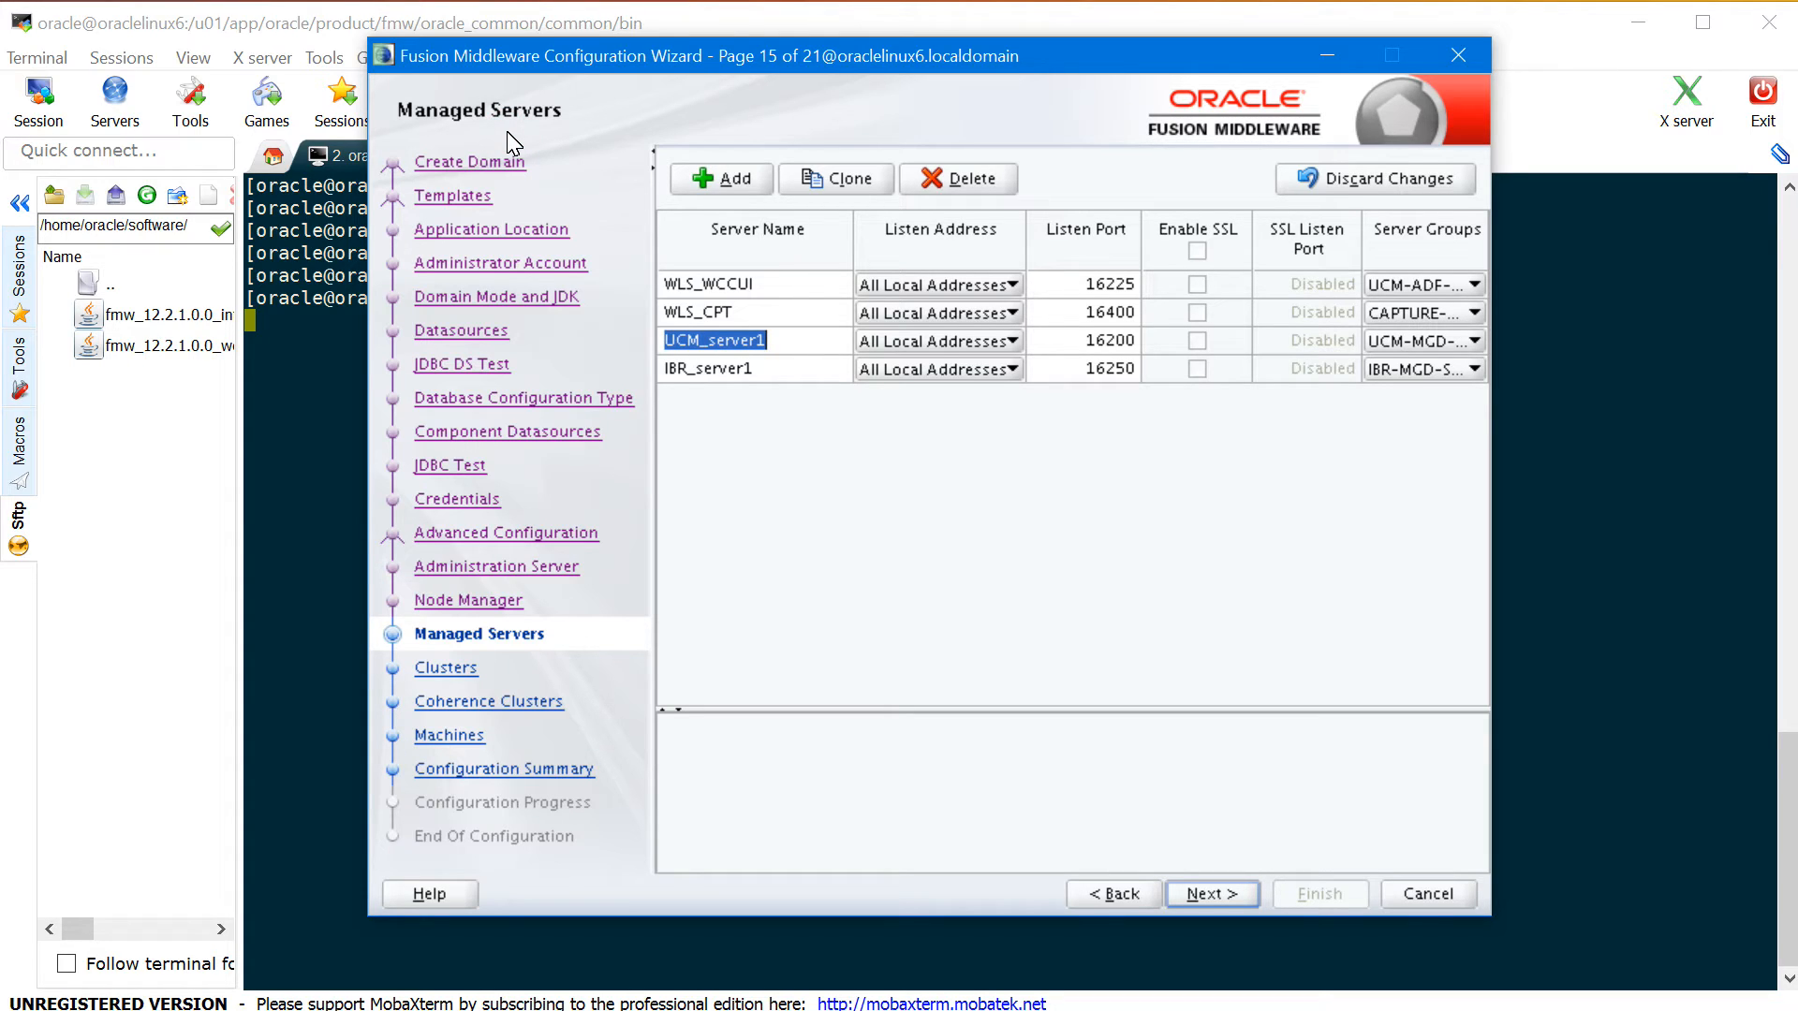
pyautogui.write('WLS_WCC')
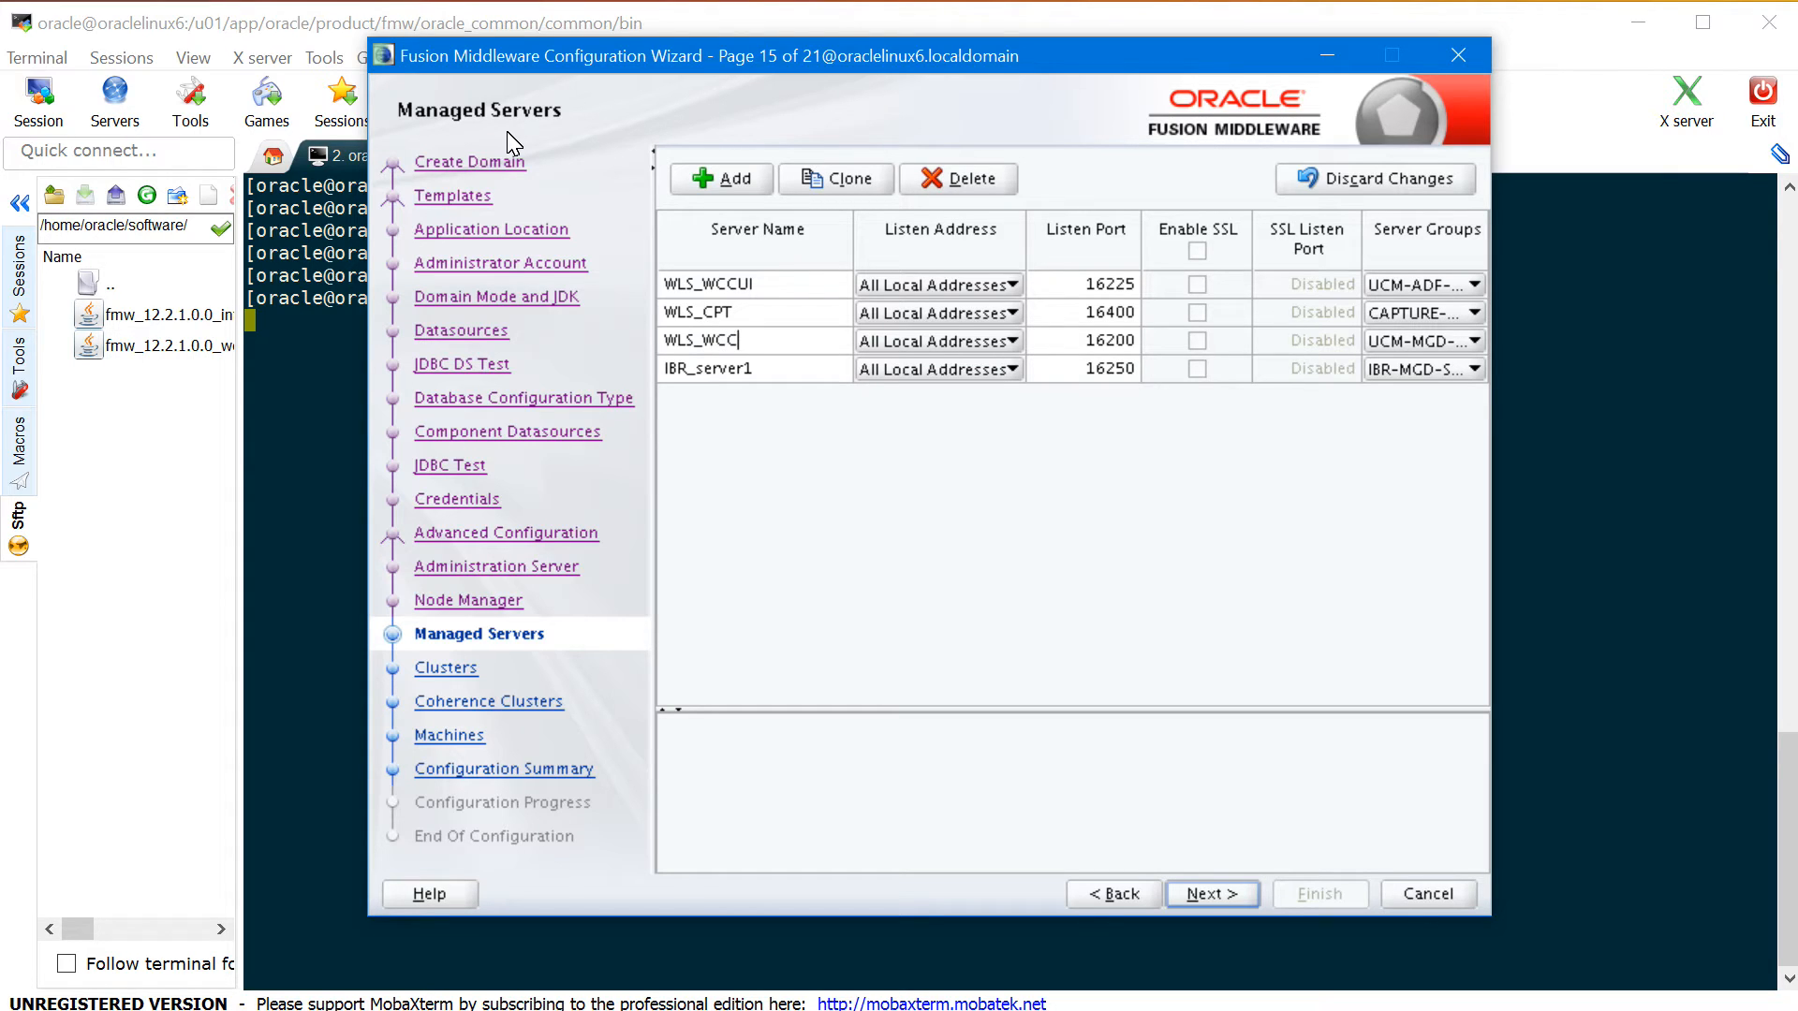
pyautogui.press('Return')
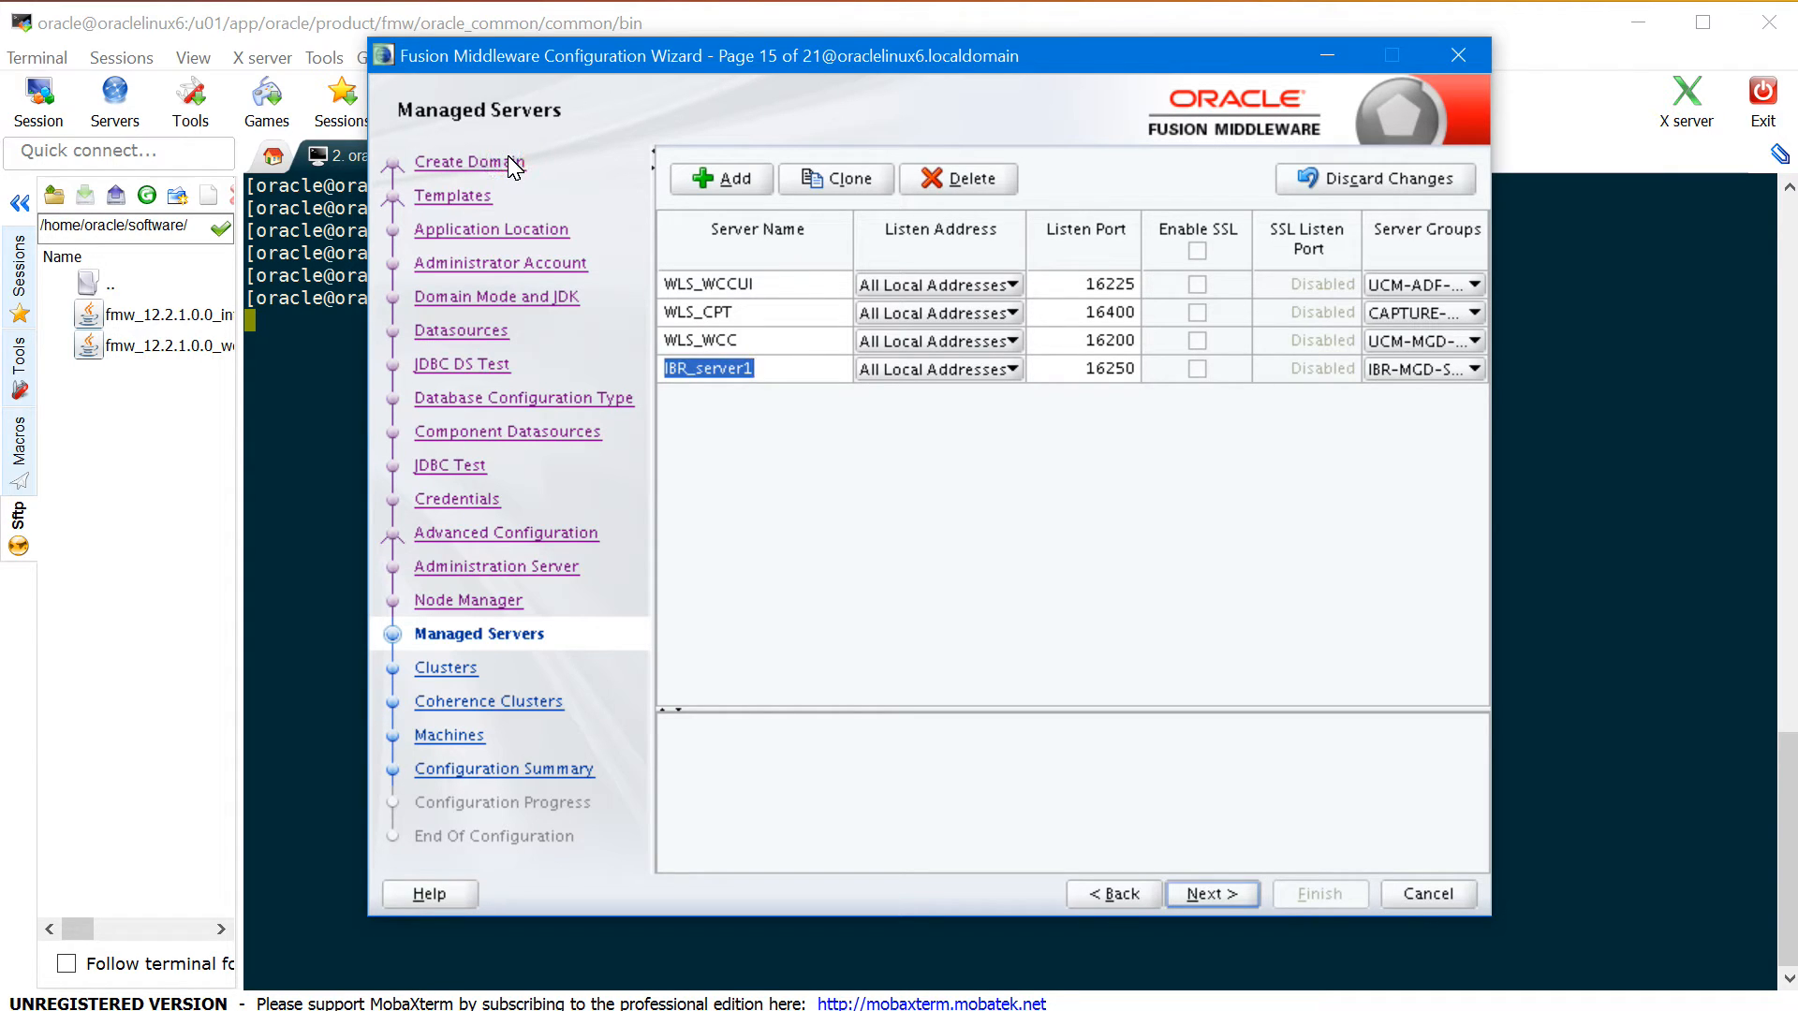
pyautogui.write('WLS_IBR')
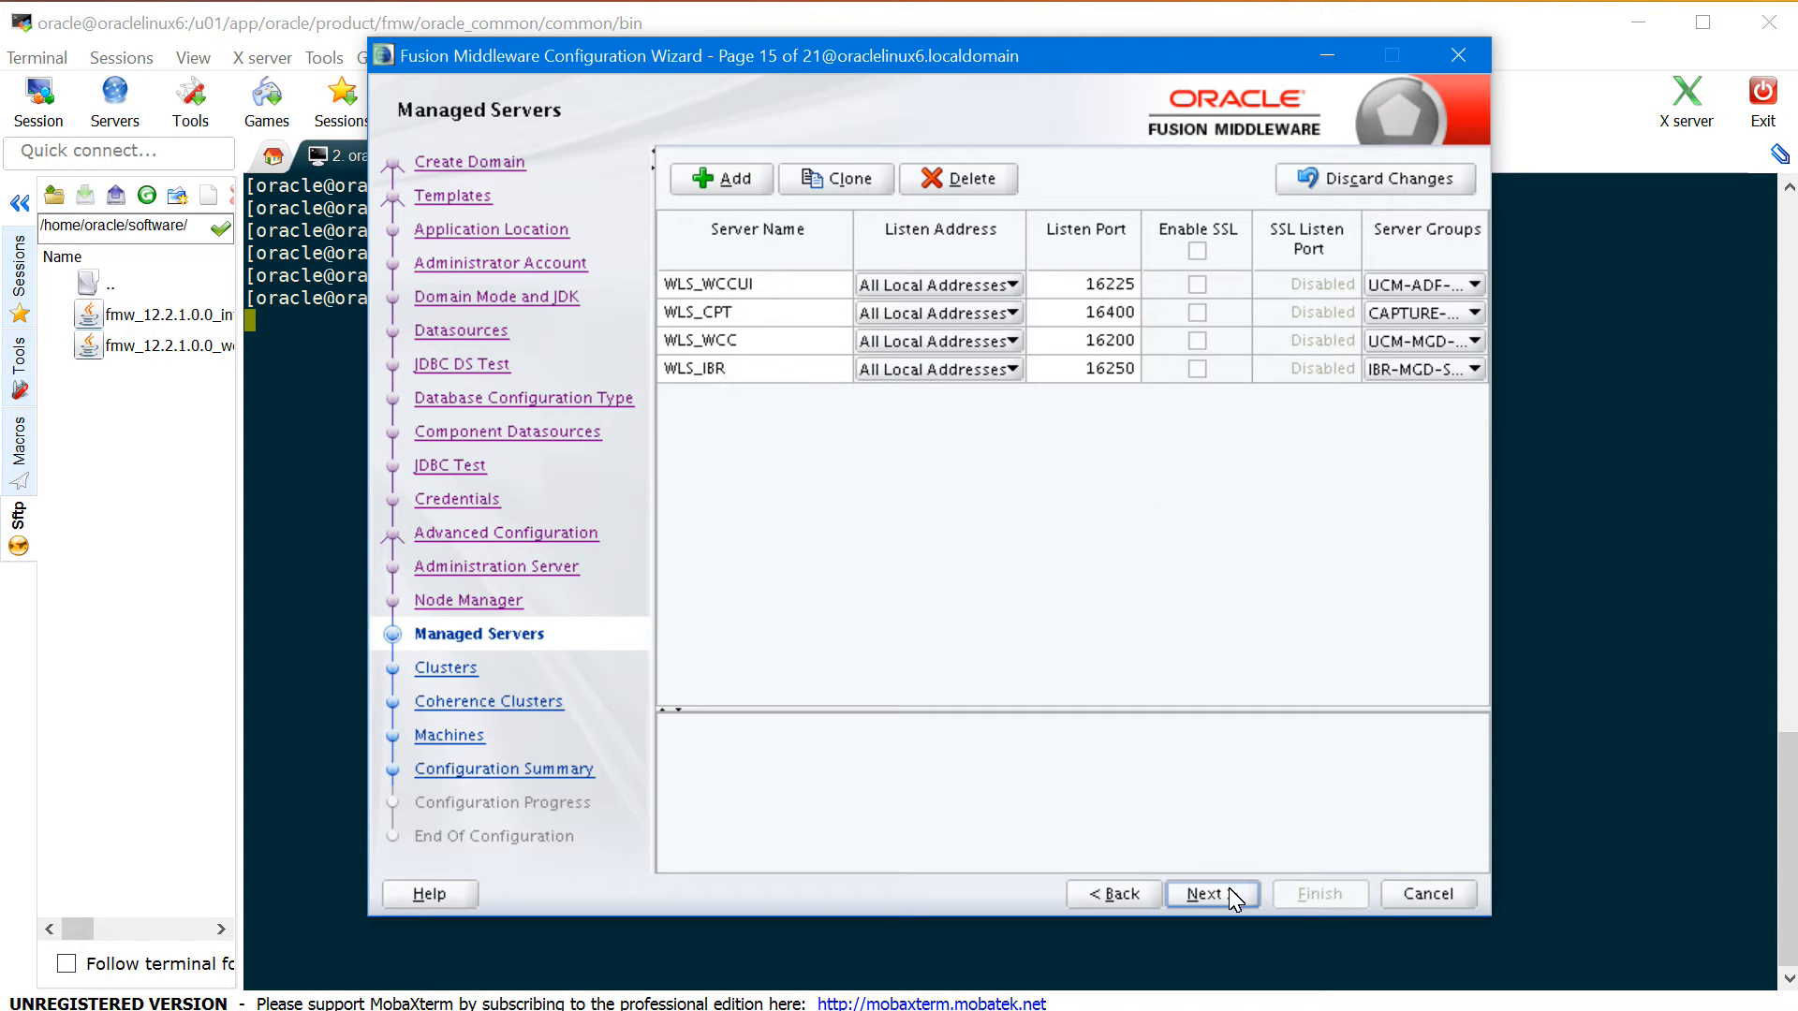
# - Add clusters named wccui_cluster and cpt_cluster
pyautogui.click(791, 497)
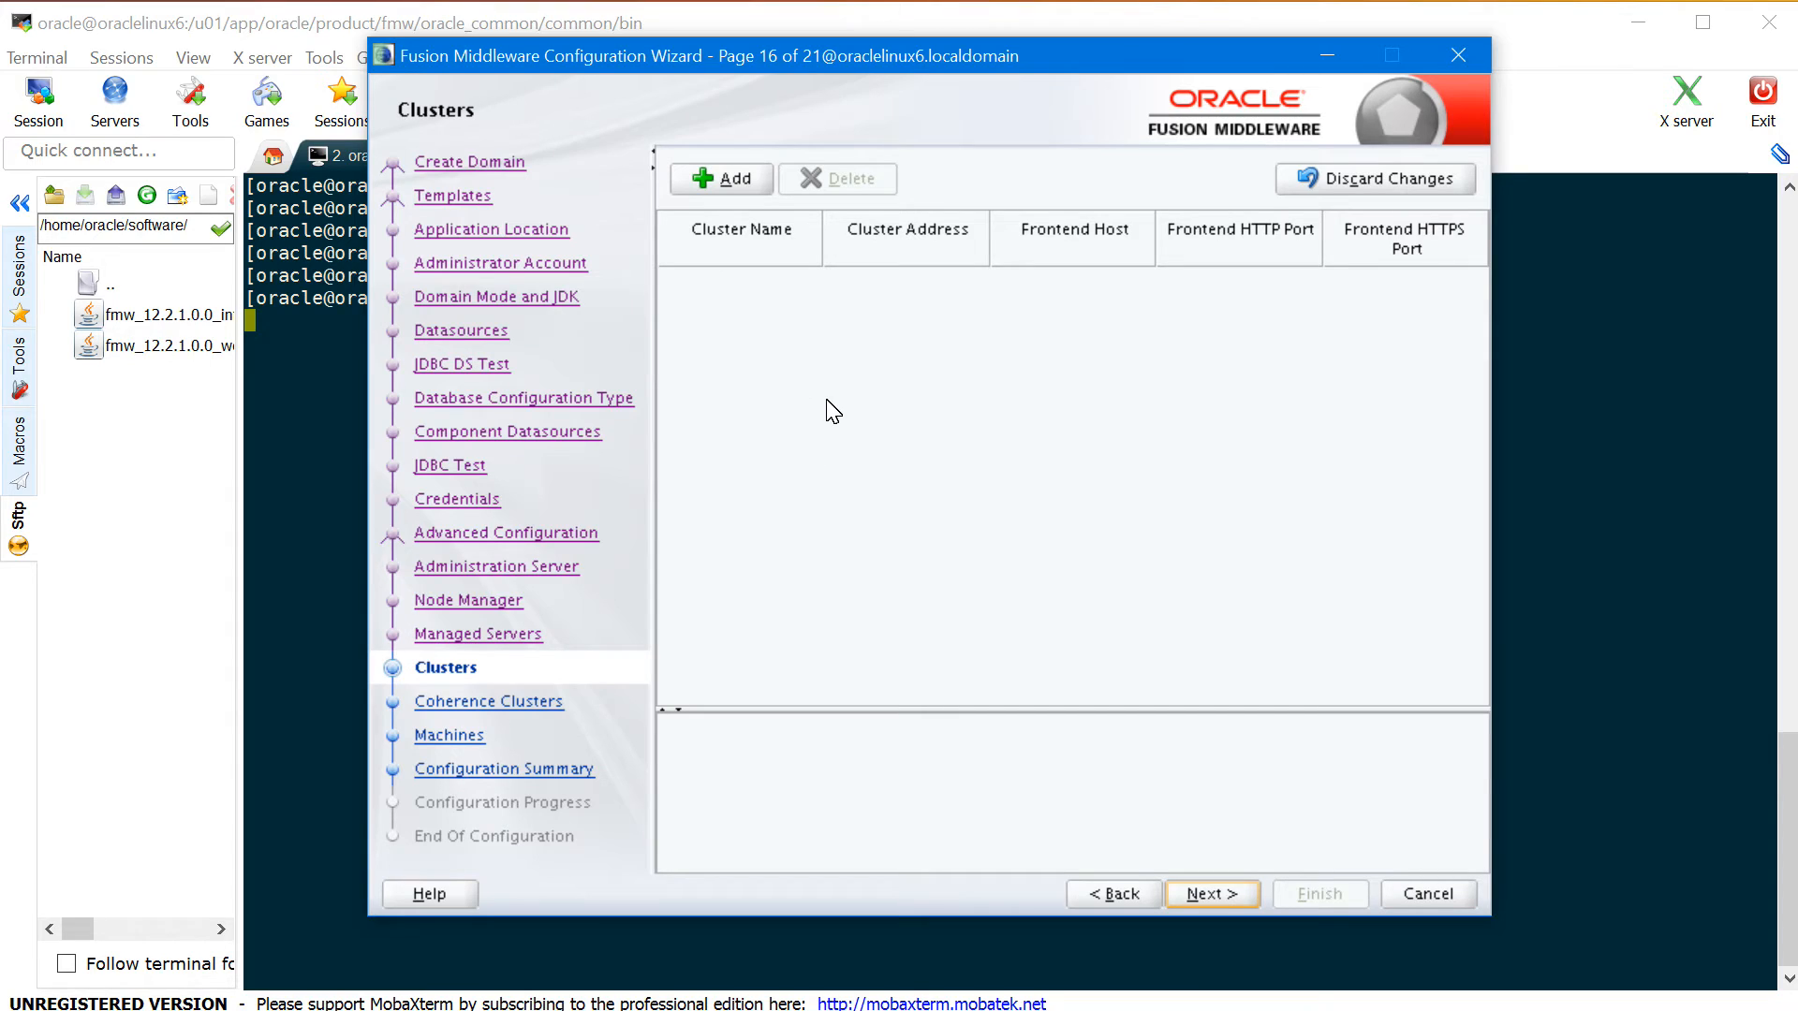
pyautogui.click(730, 178)
pyautogui.click(459, 23)
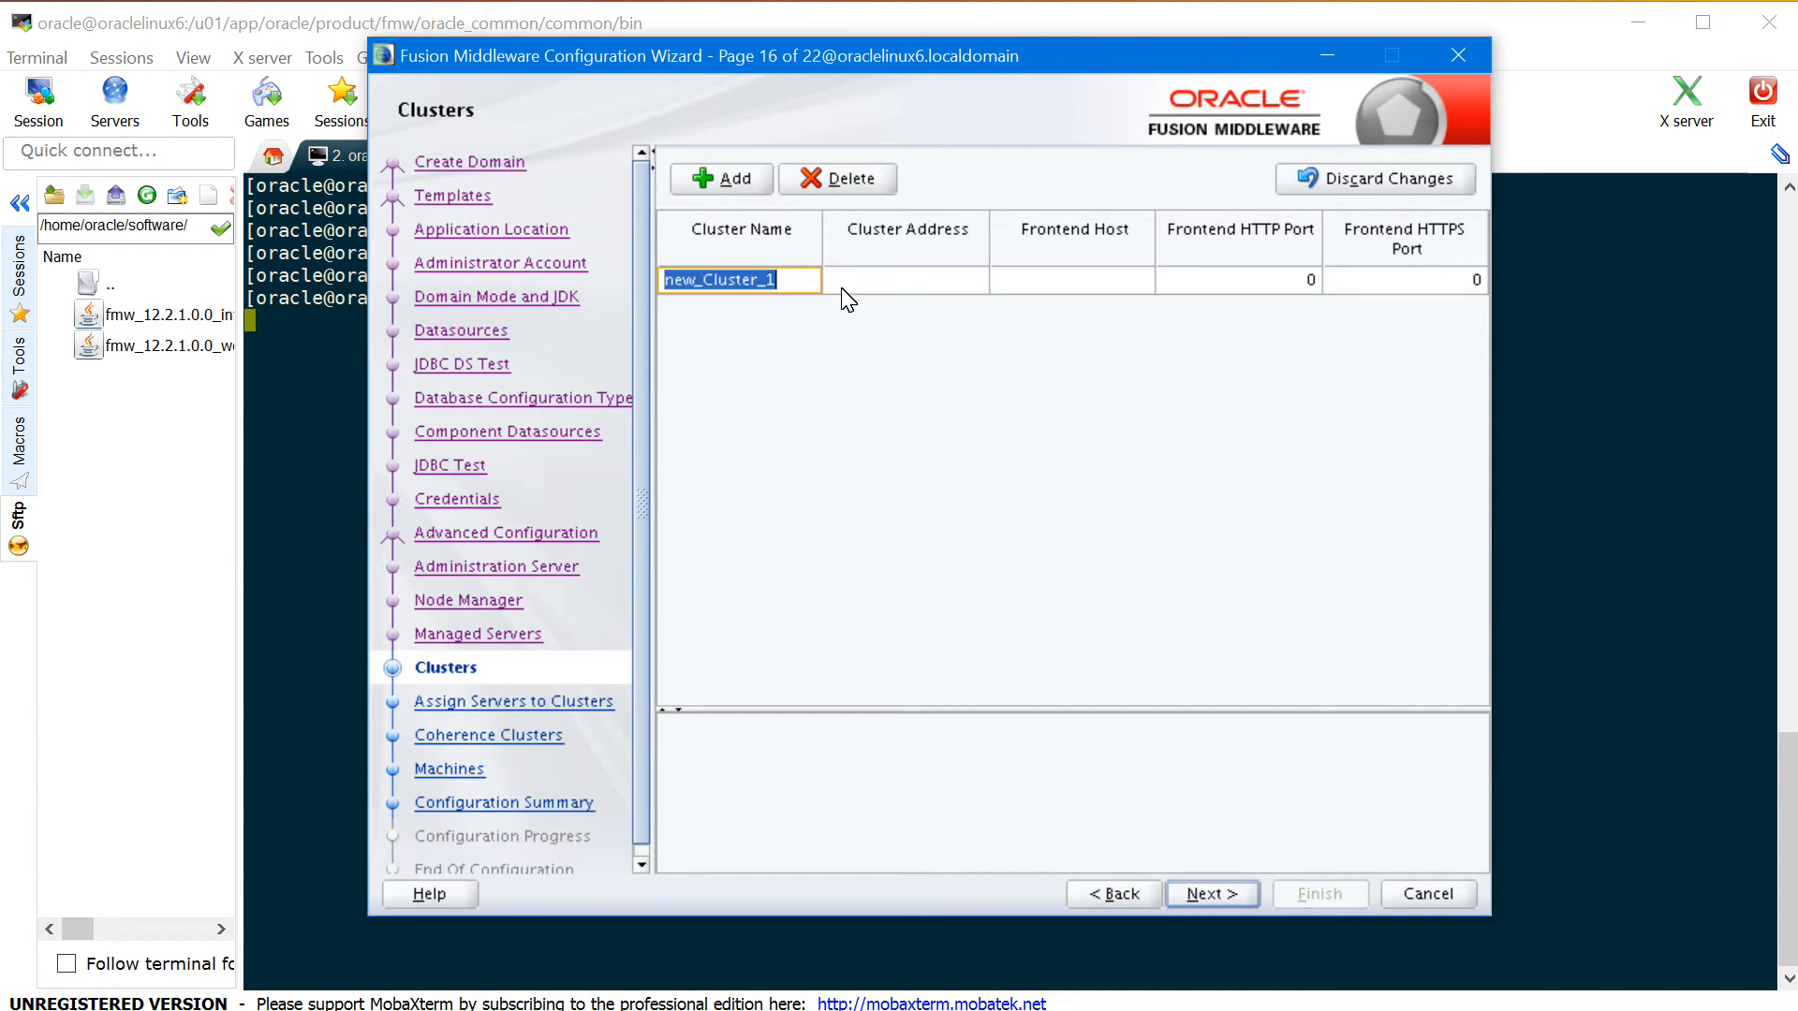
pyautogui.write('wccui')
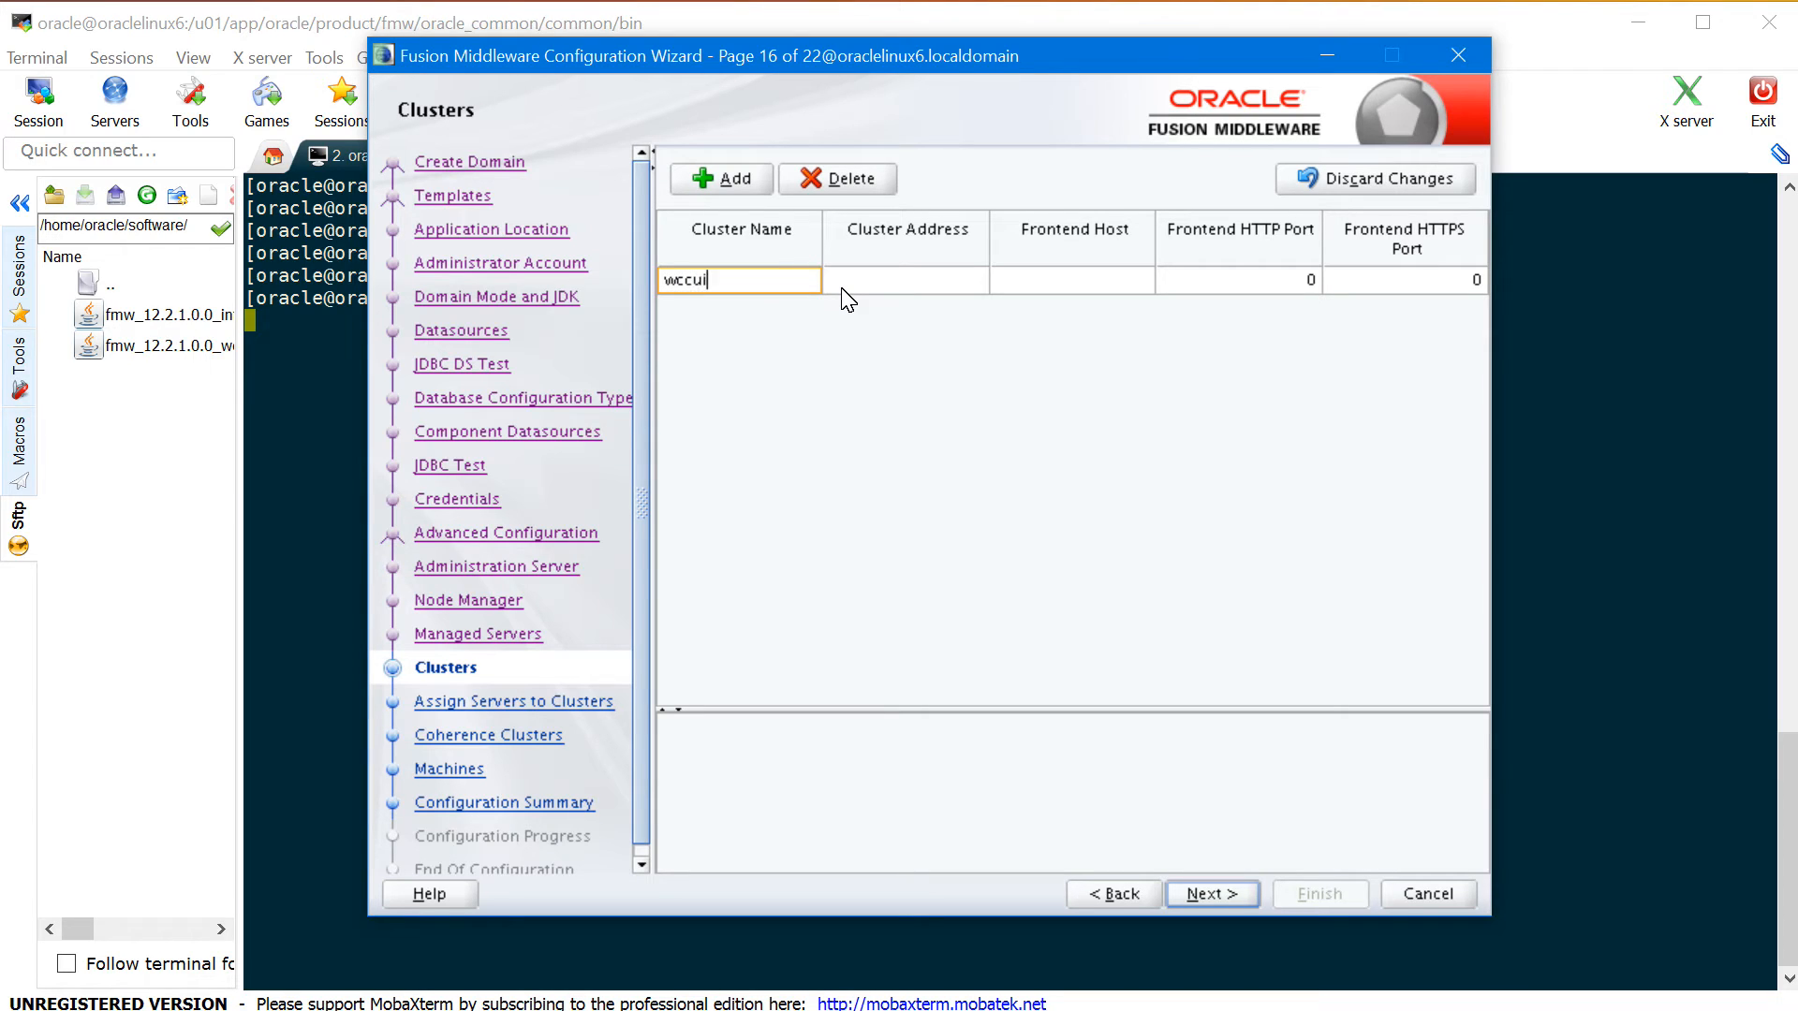
pyautogui.write('_cluster')
pyautogui.click(758, 191)
pyautogui.click(469, 20)
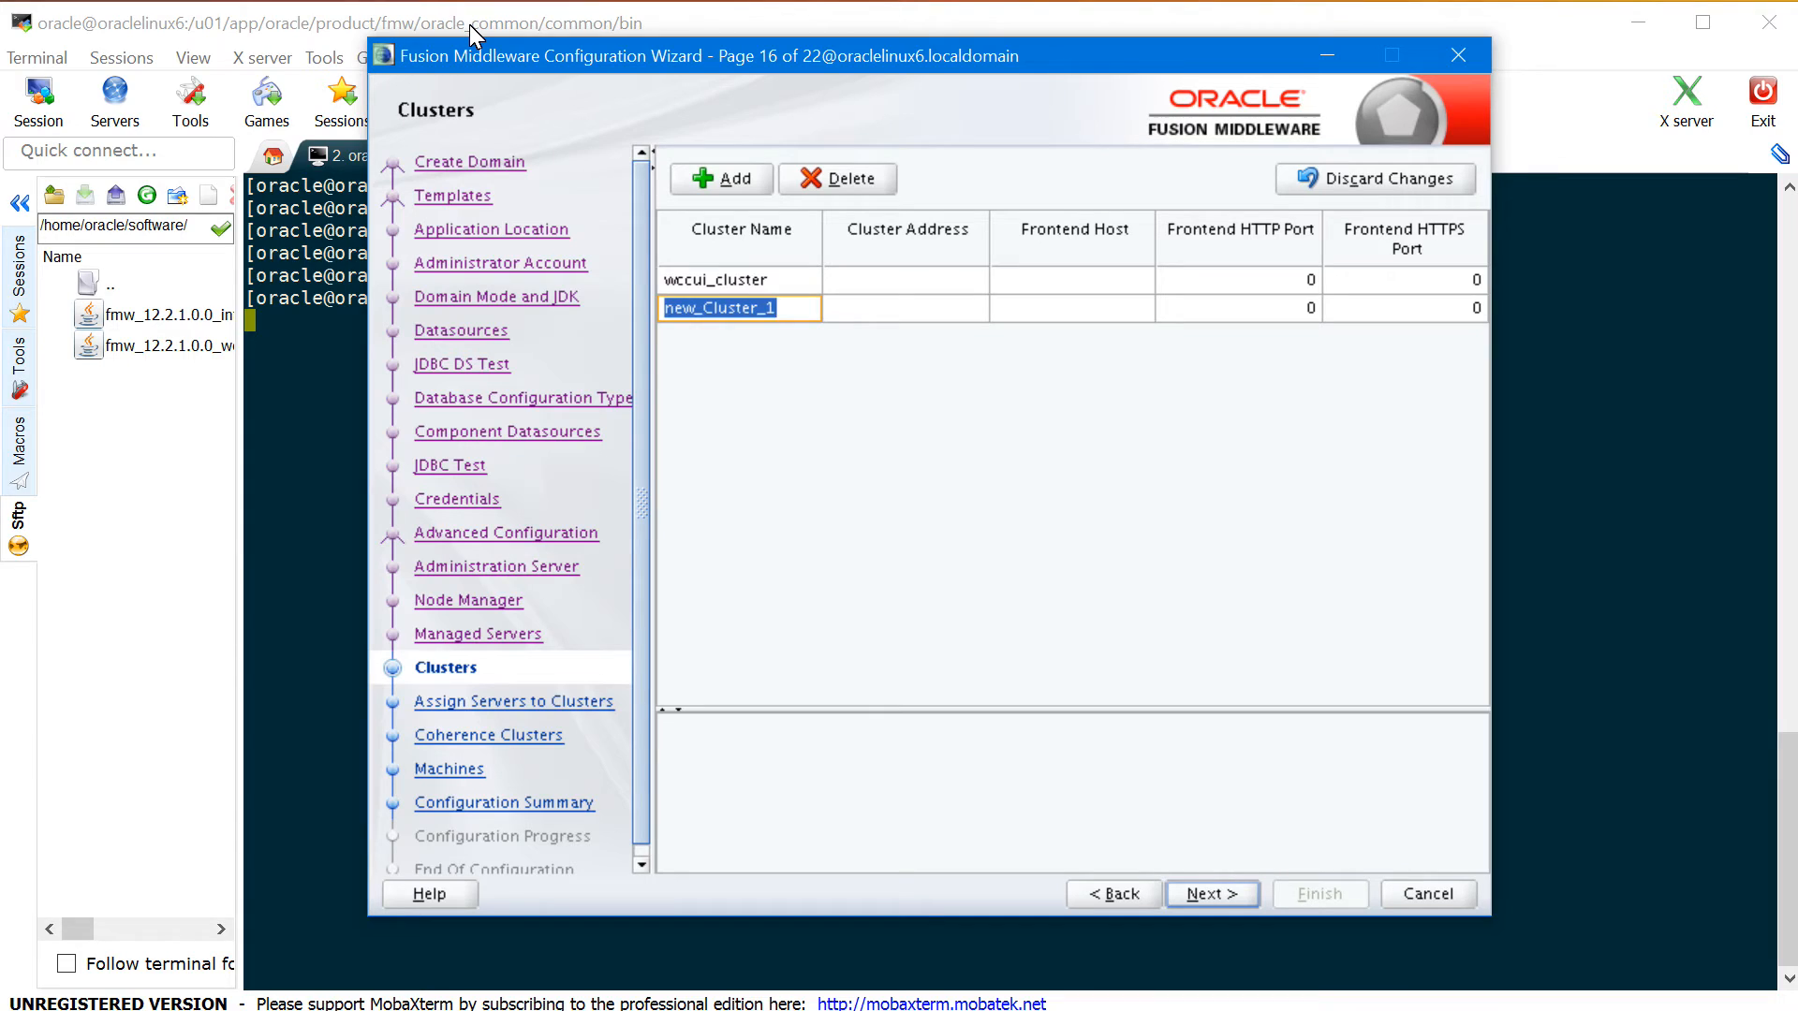
pyautogui.write('cpt_cluster')
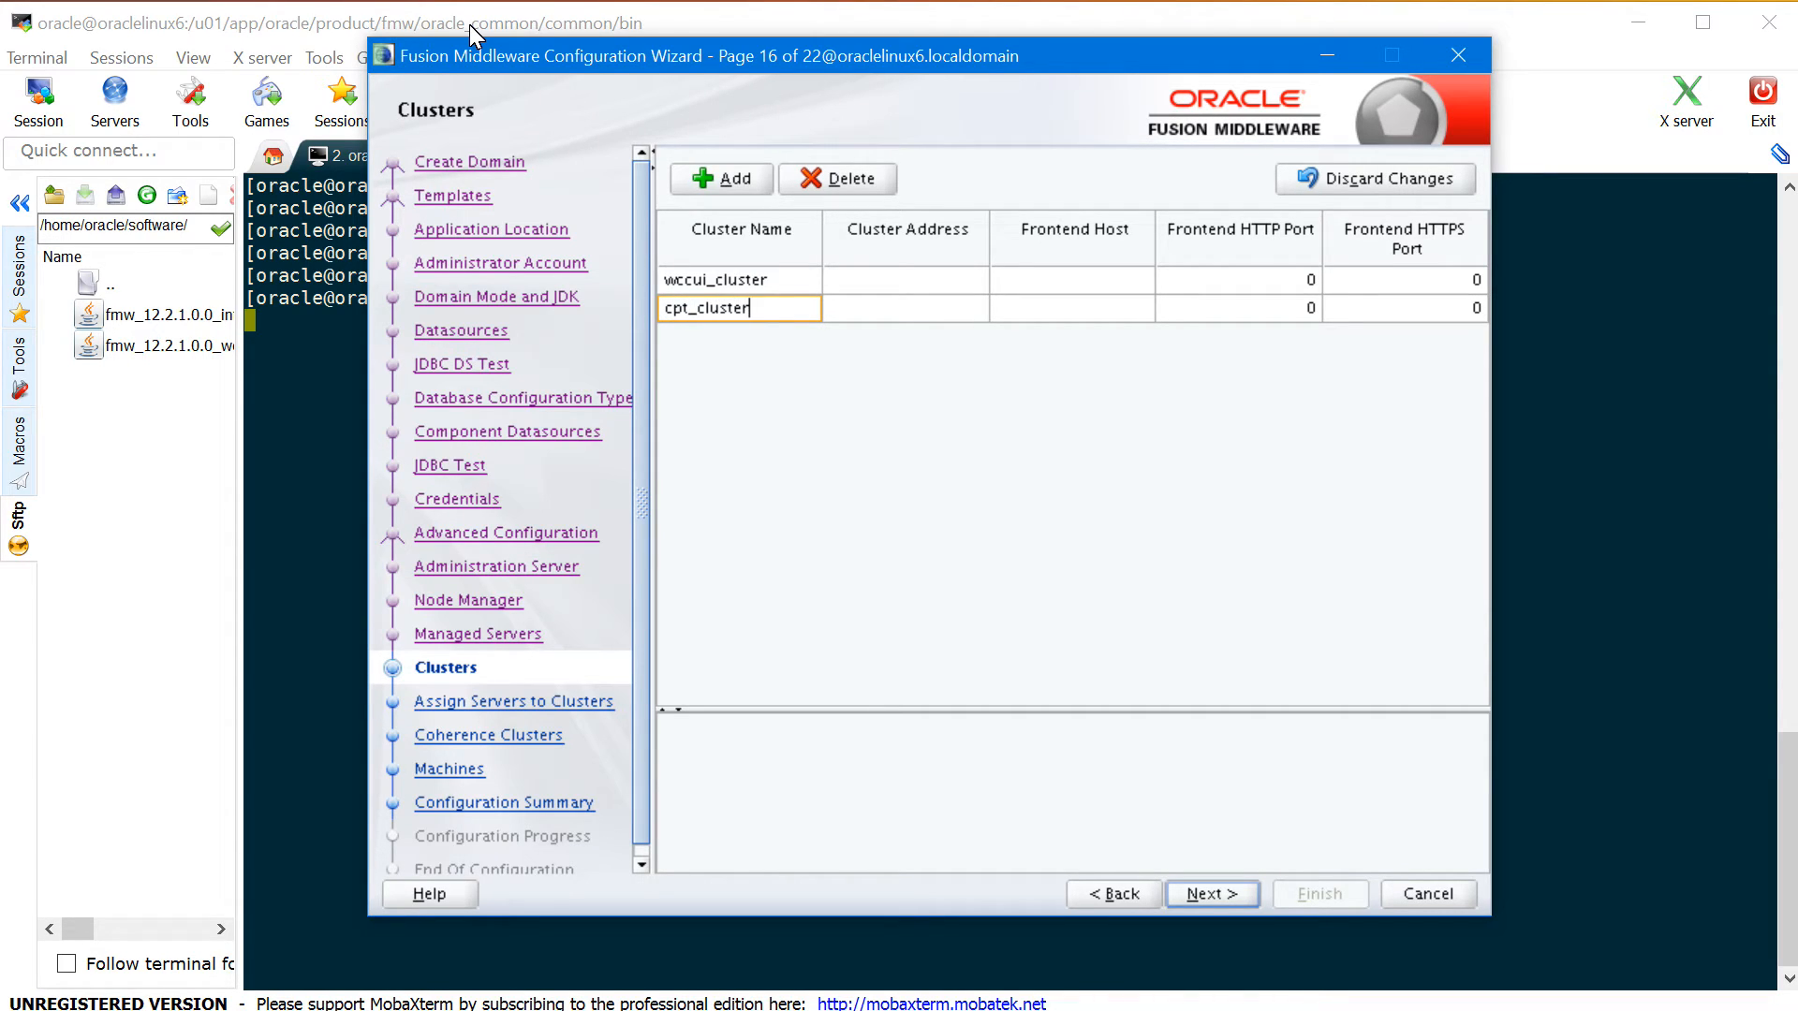
# - Add clusters wcc_cluster and ibr_cluster, correcting the hyphen to an underscore
pyautogui.hotkey('alt', 'a')
pyautogui.write('wc')
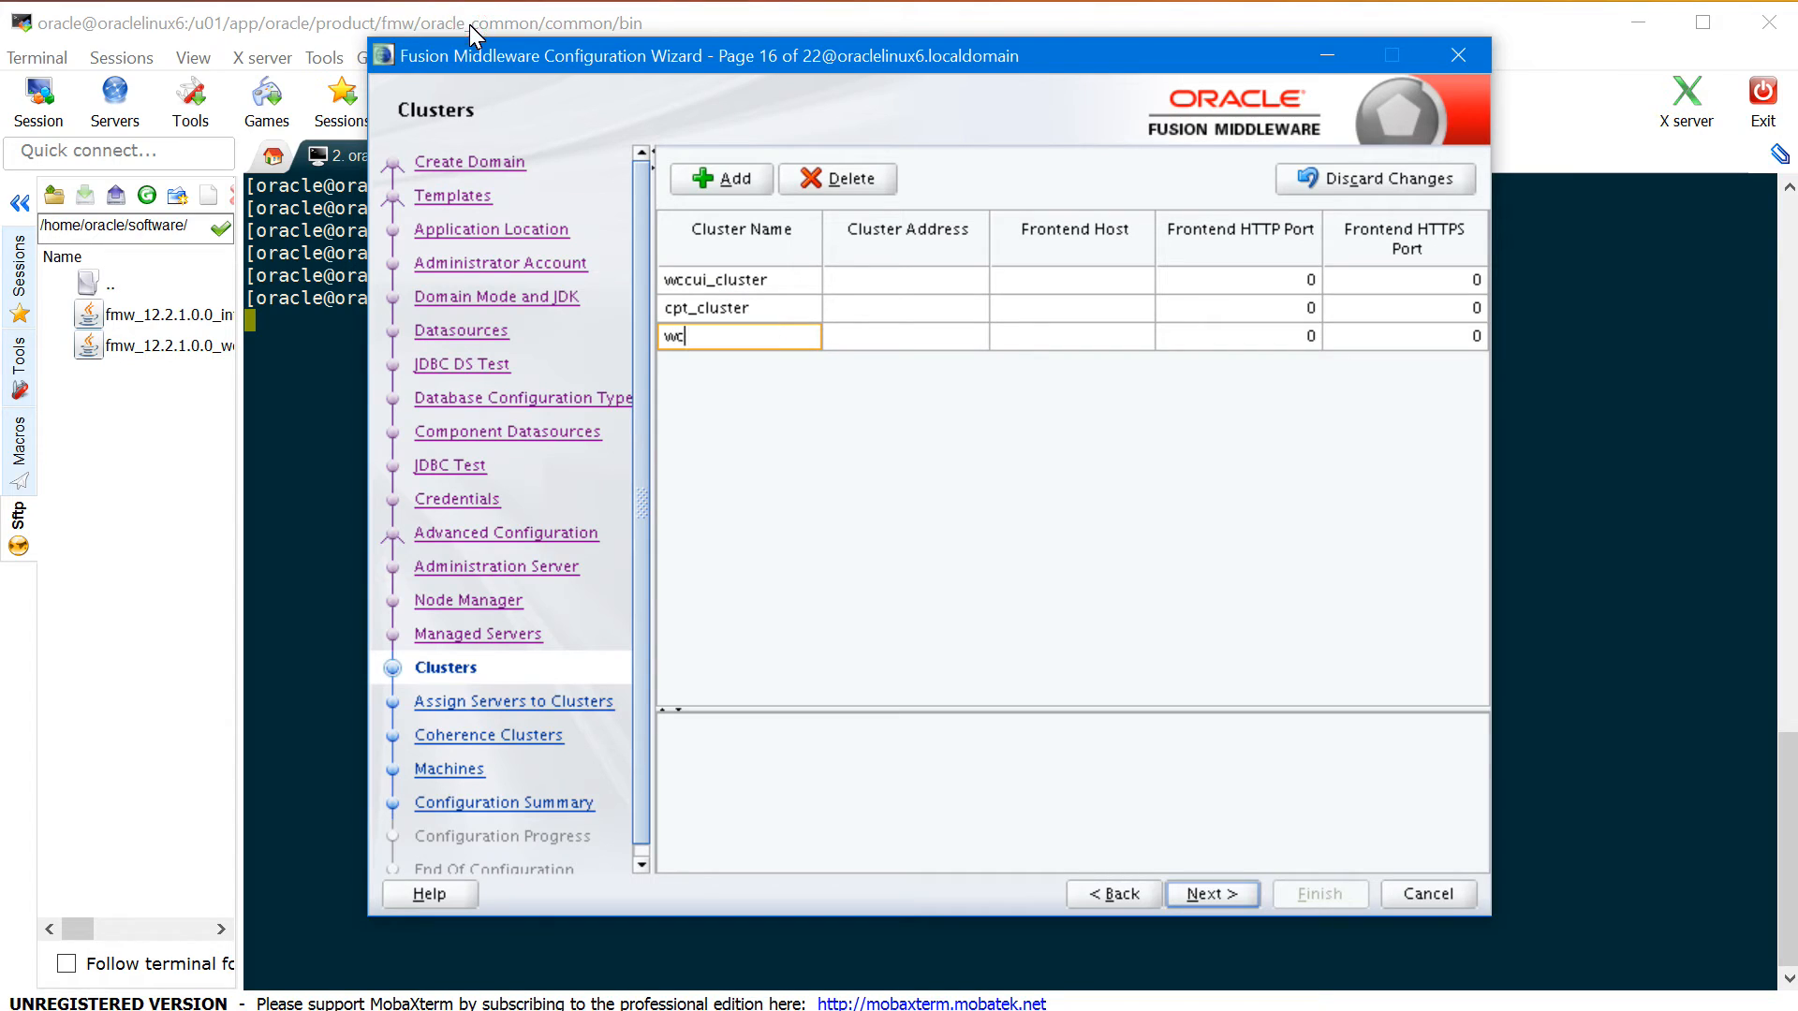
pyautogui.write('c_cluster')
pyautogui.hotkey('alt', 'a')
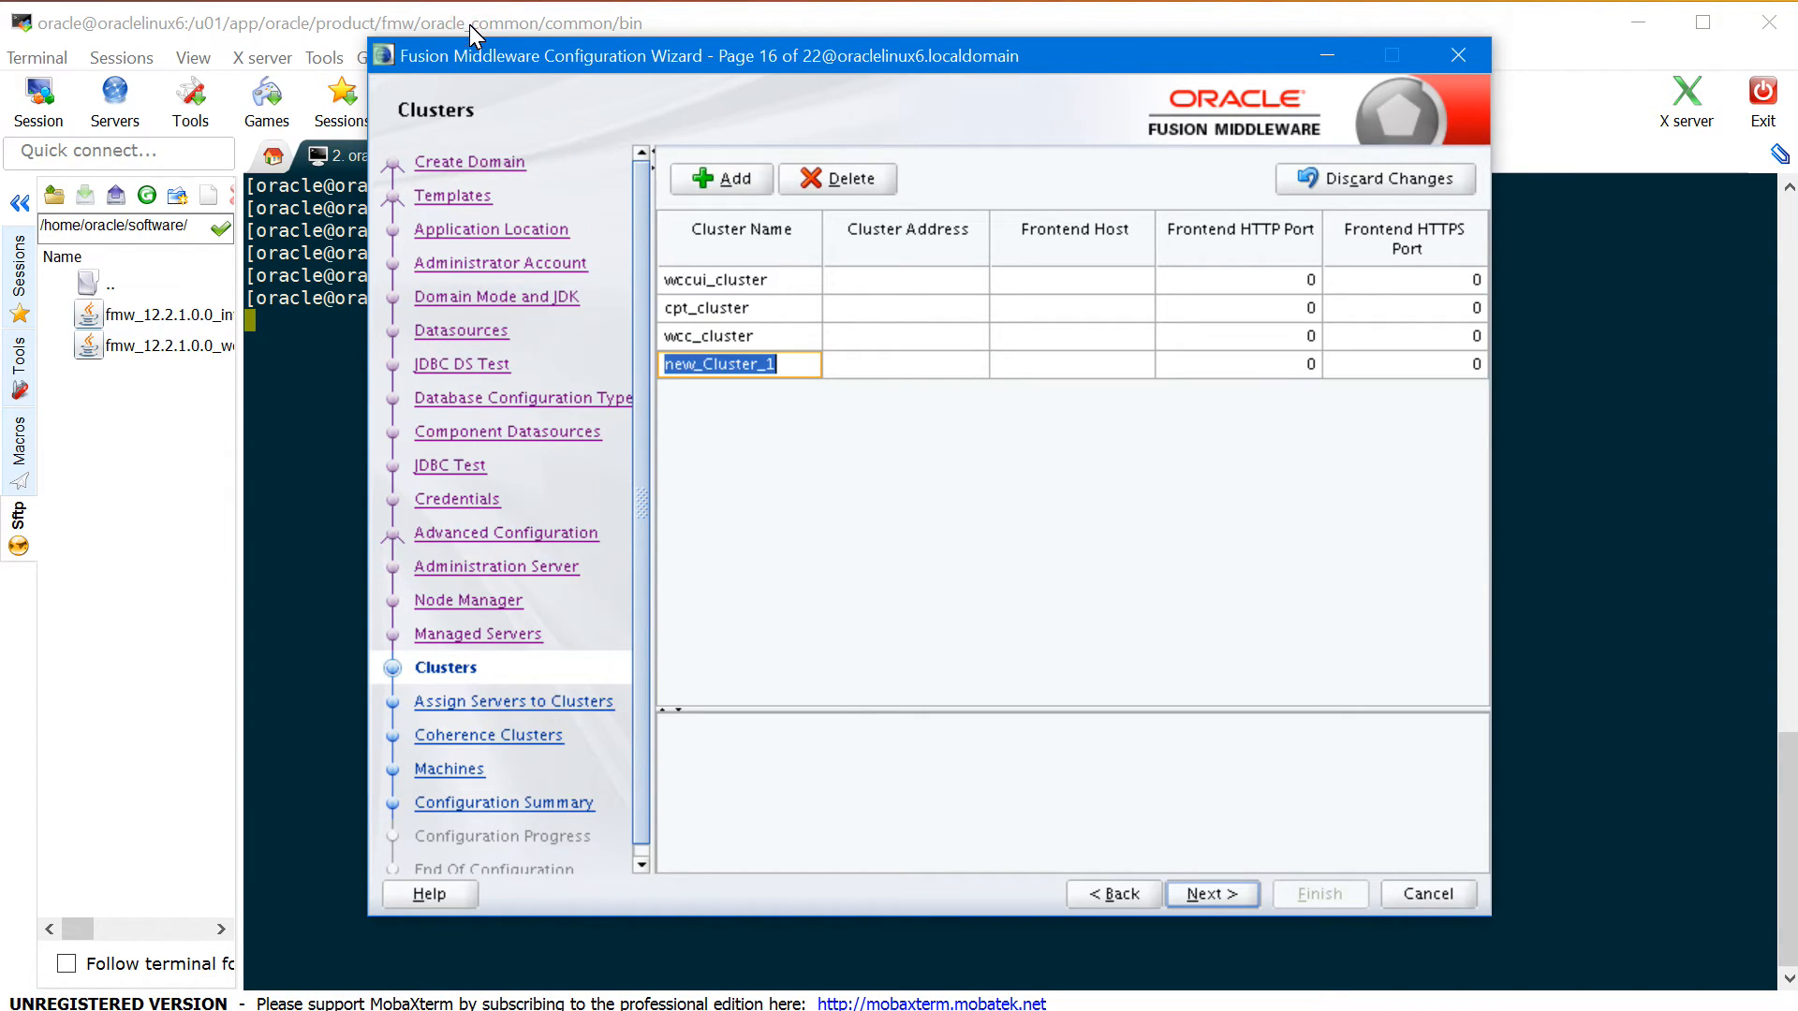
pyautogui.write('ibr-cl')
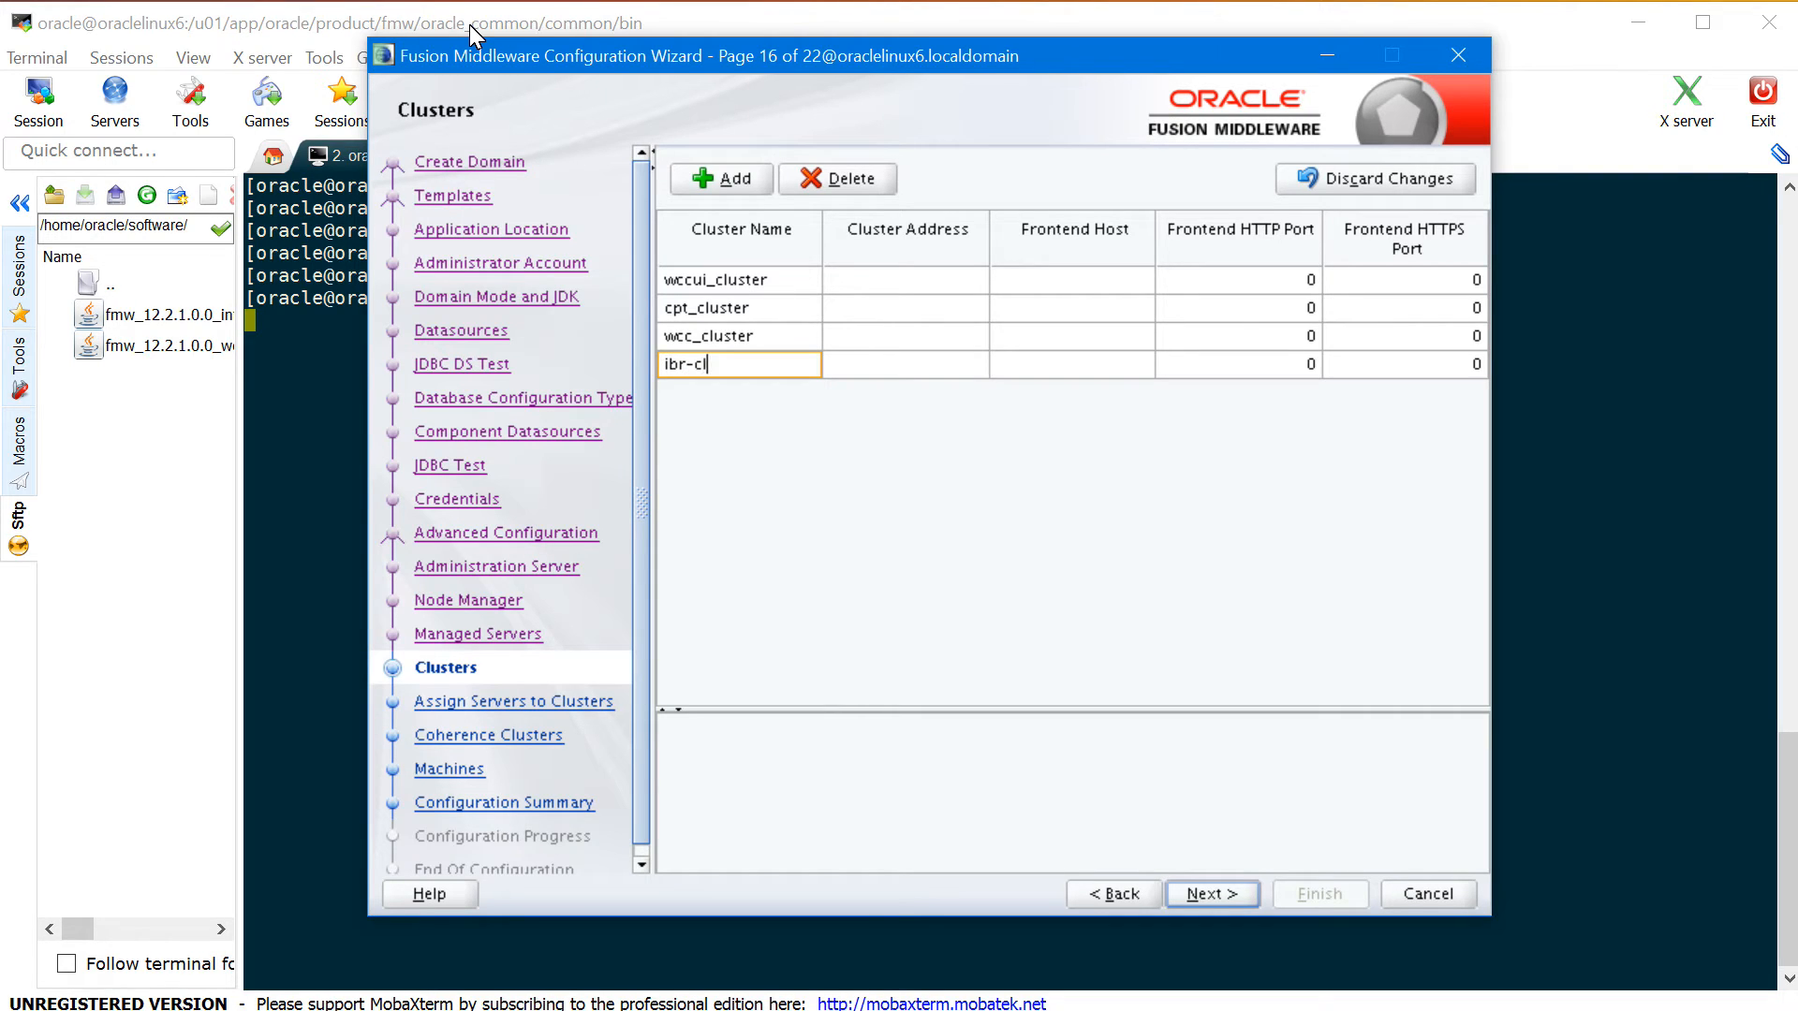
pyautogui.write('uster')
pyautogui.press('Left')
pyautogui.press('Left')
pyautogui.press('Left')
pyautogui.press('Left')
pyautogui.press('Left')
pyautogui.press('Left')
pyautogui.press('Left')
pyautogui.press('BackSpace')
pyautogui.write('_')
pyautogui.click(1226, 897)
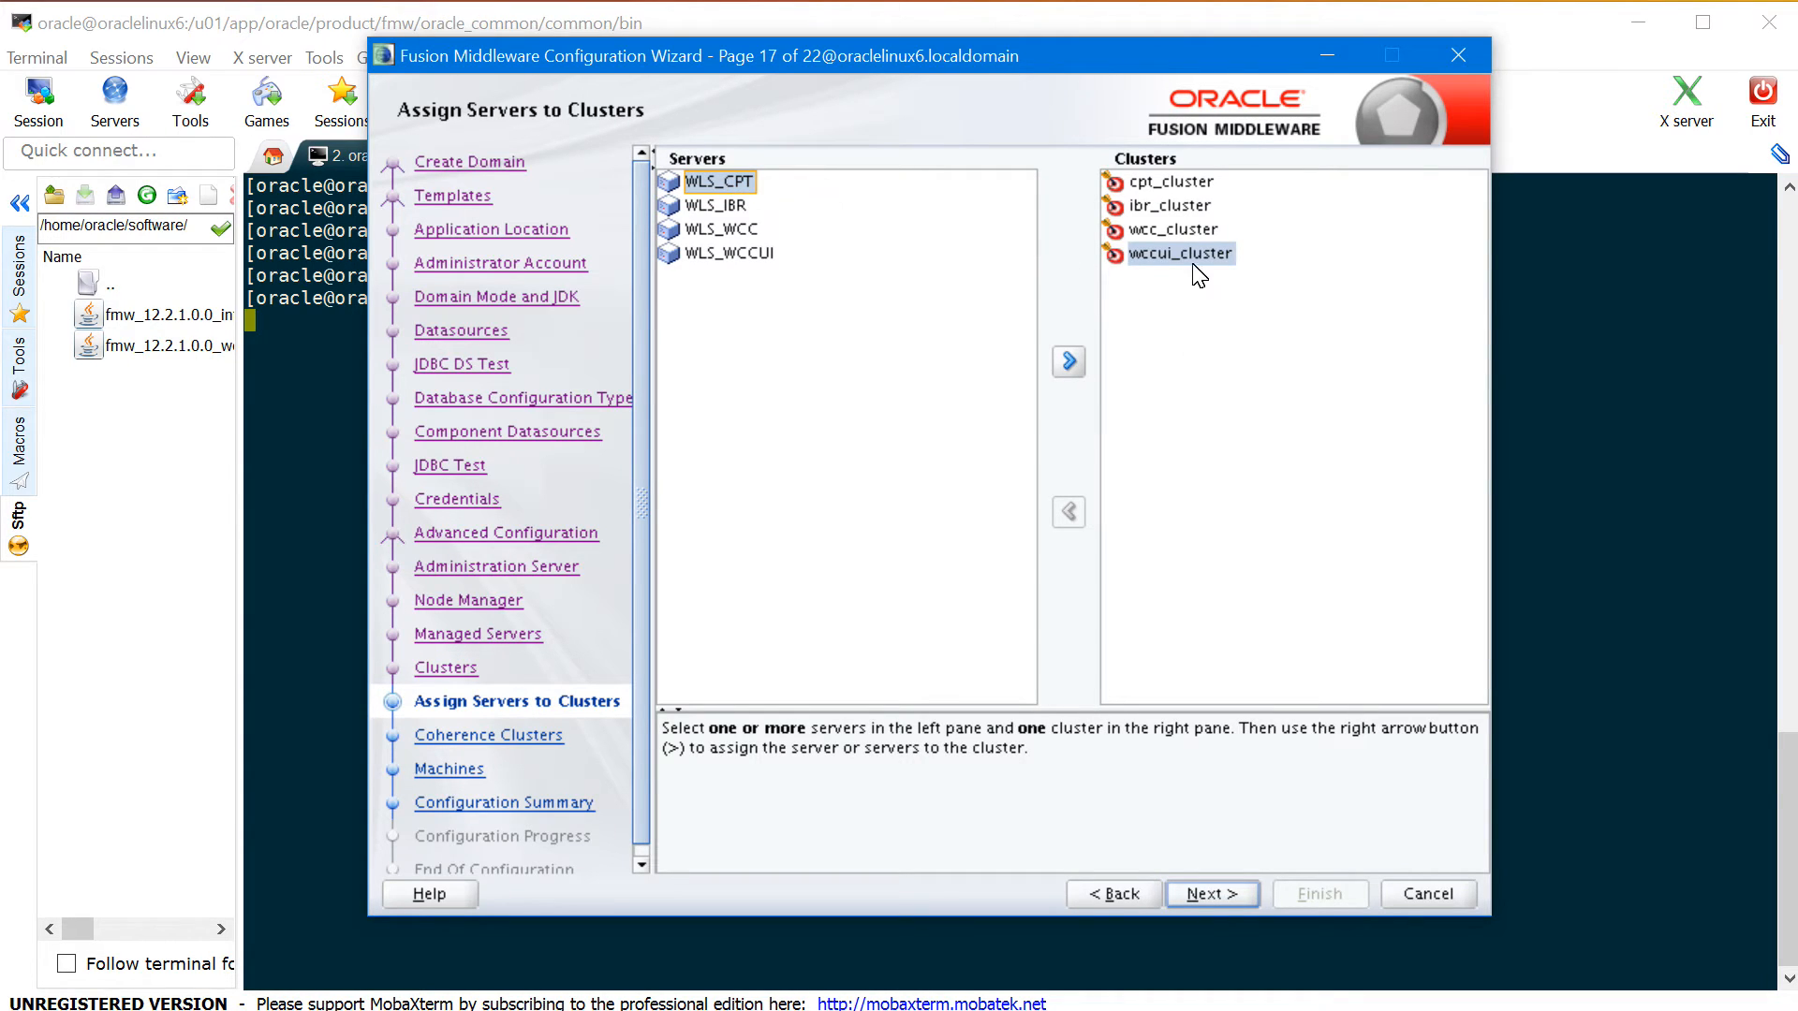
# - Assign WLS_CPT, WLS_IBR, WLS_WCC and WLS_WCCUI to cpt_cluster, ibr_cluster, wcc_cluster and wccui_cluster
pyautogui.click(1189, 184)
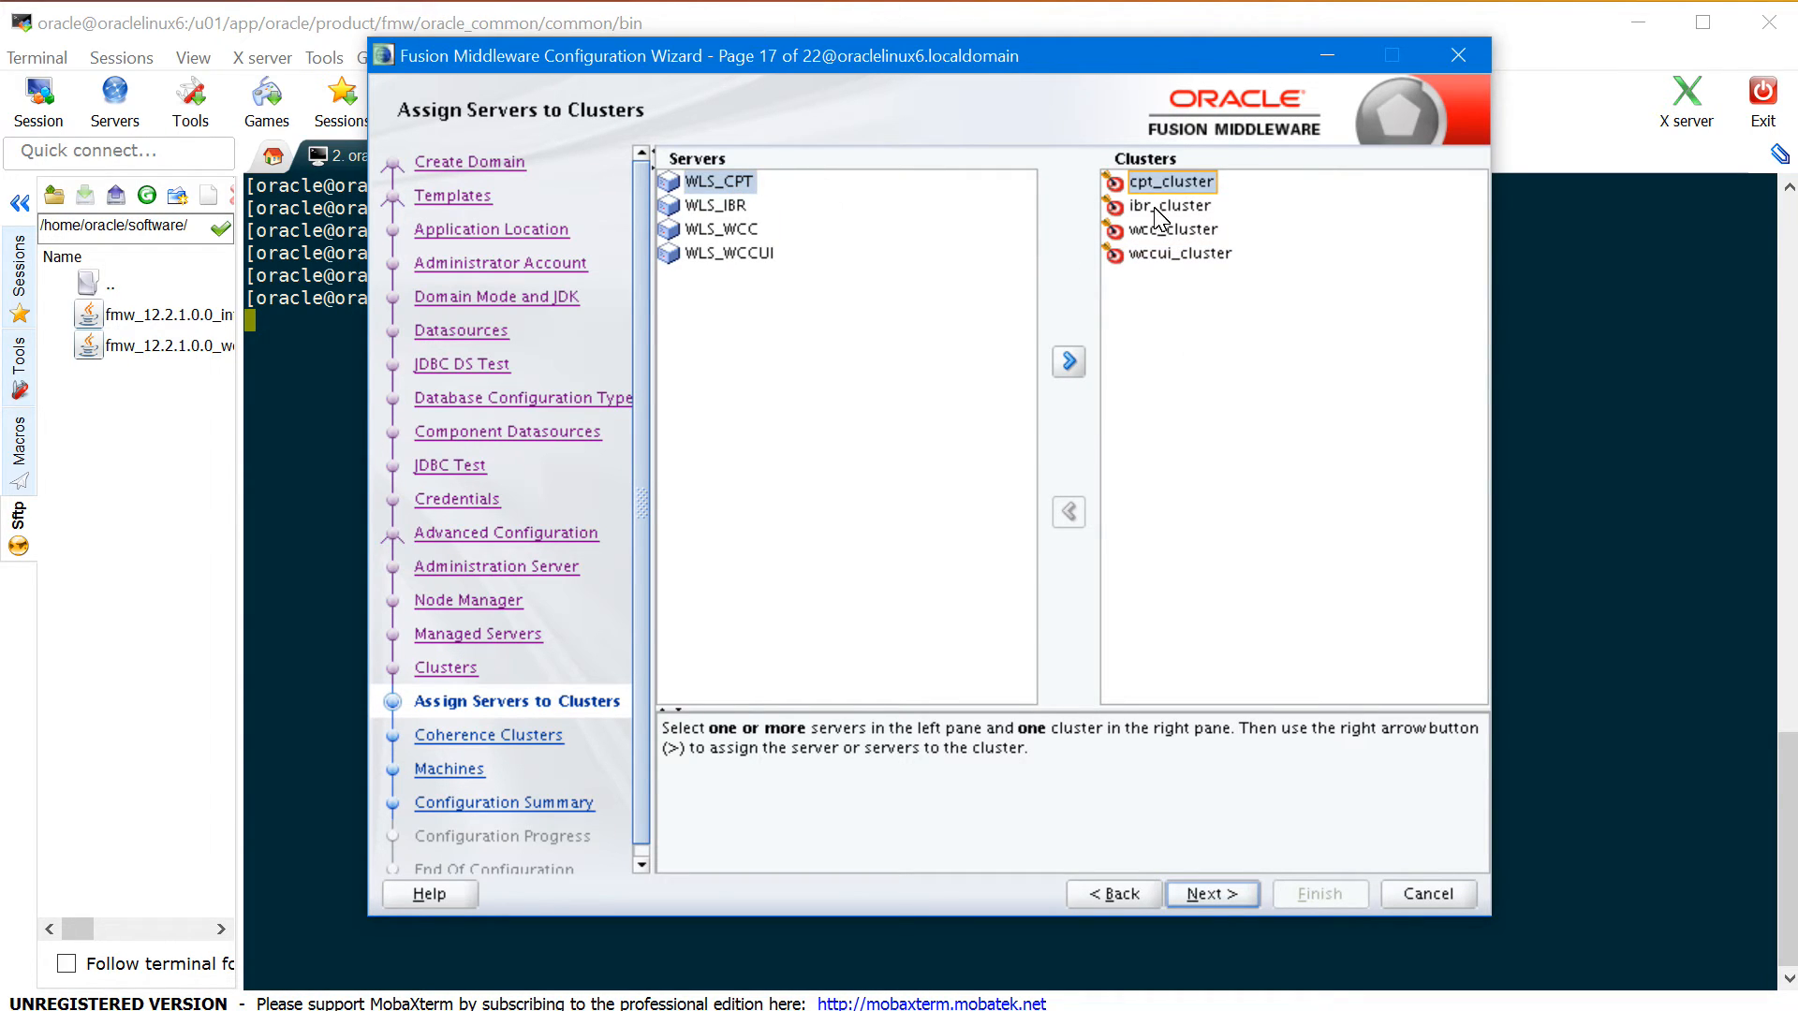
pyautogui.click(1068, 361)
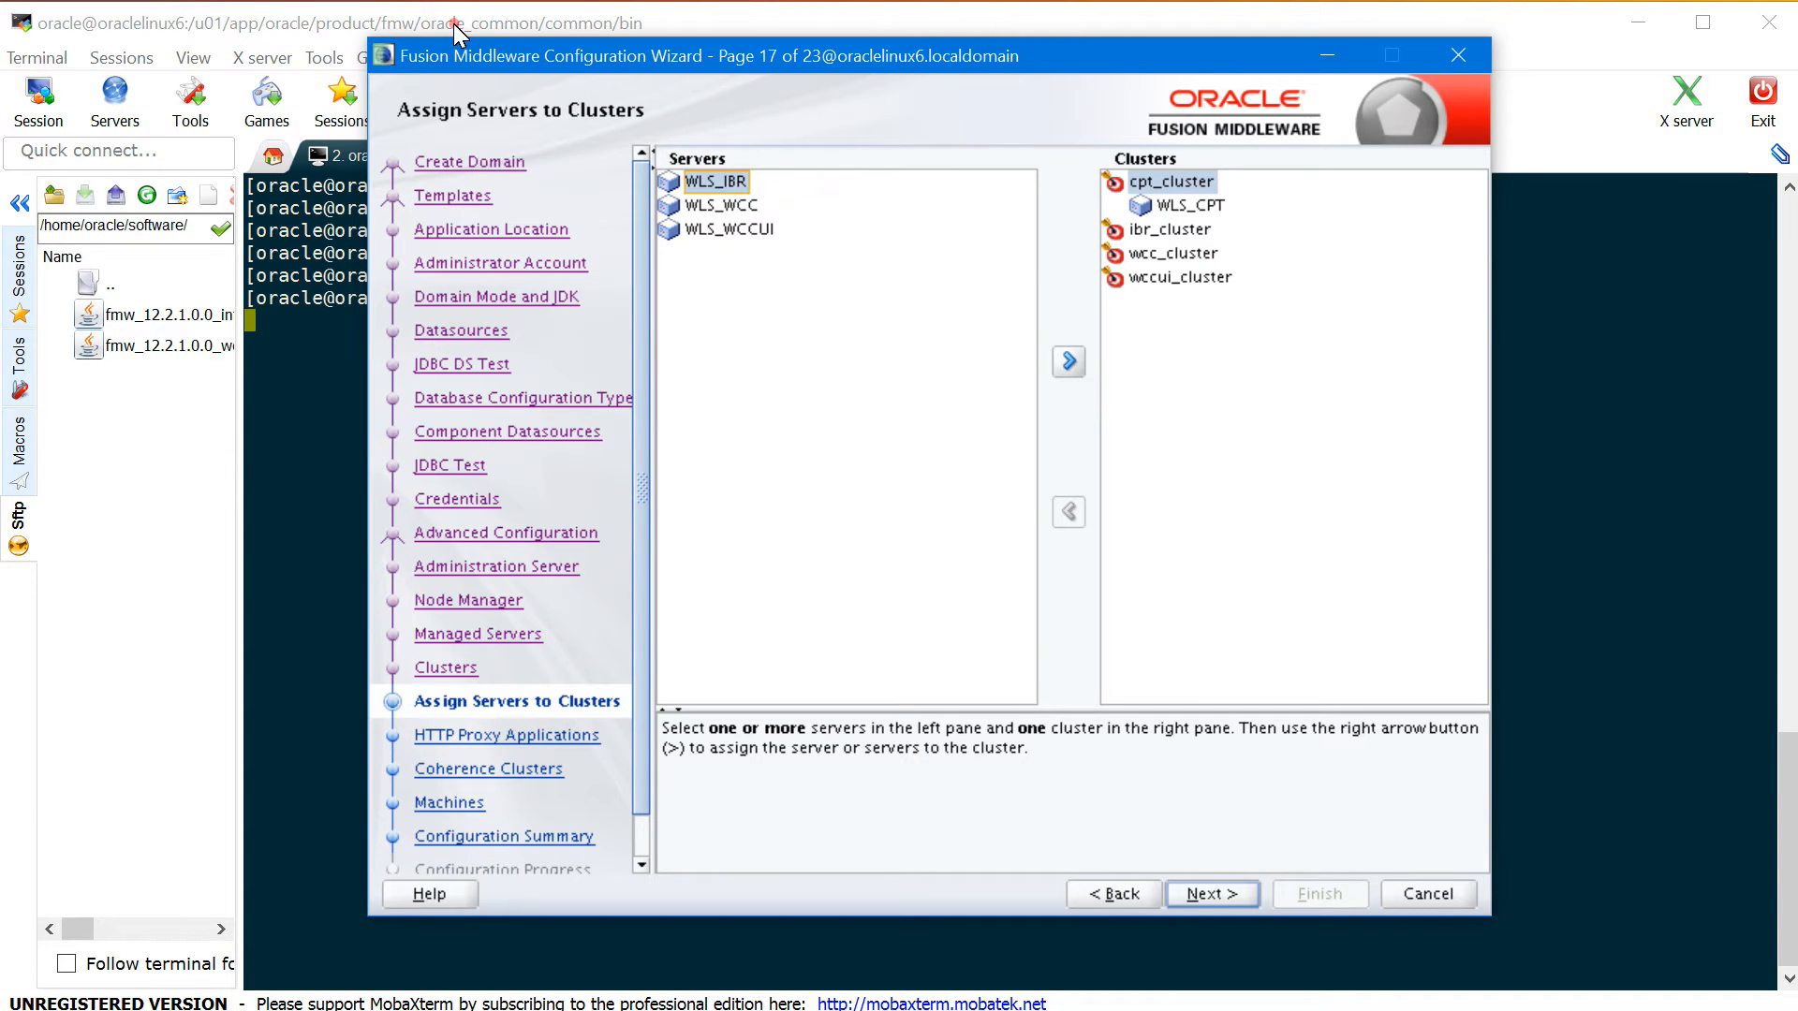
pyautogui.click(1142, 232)
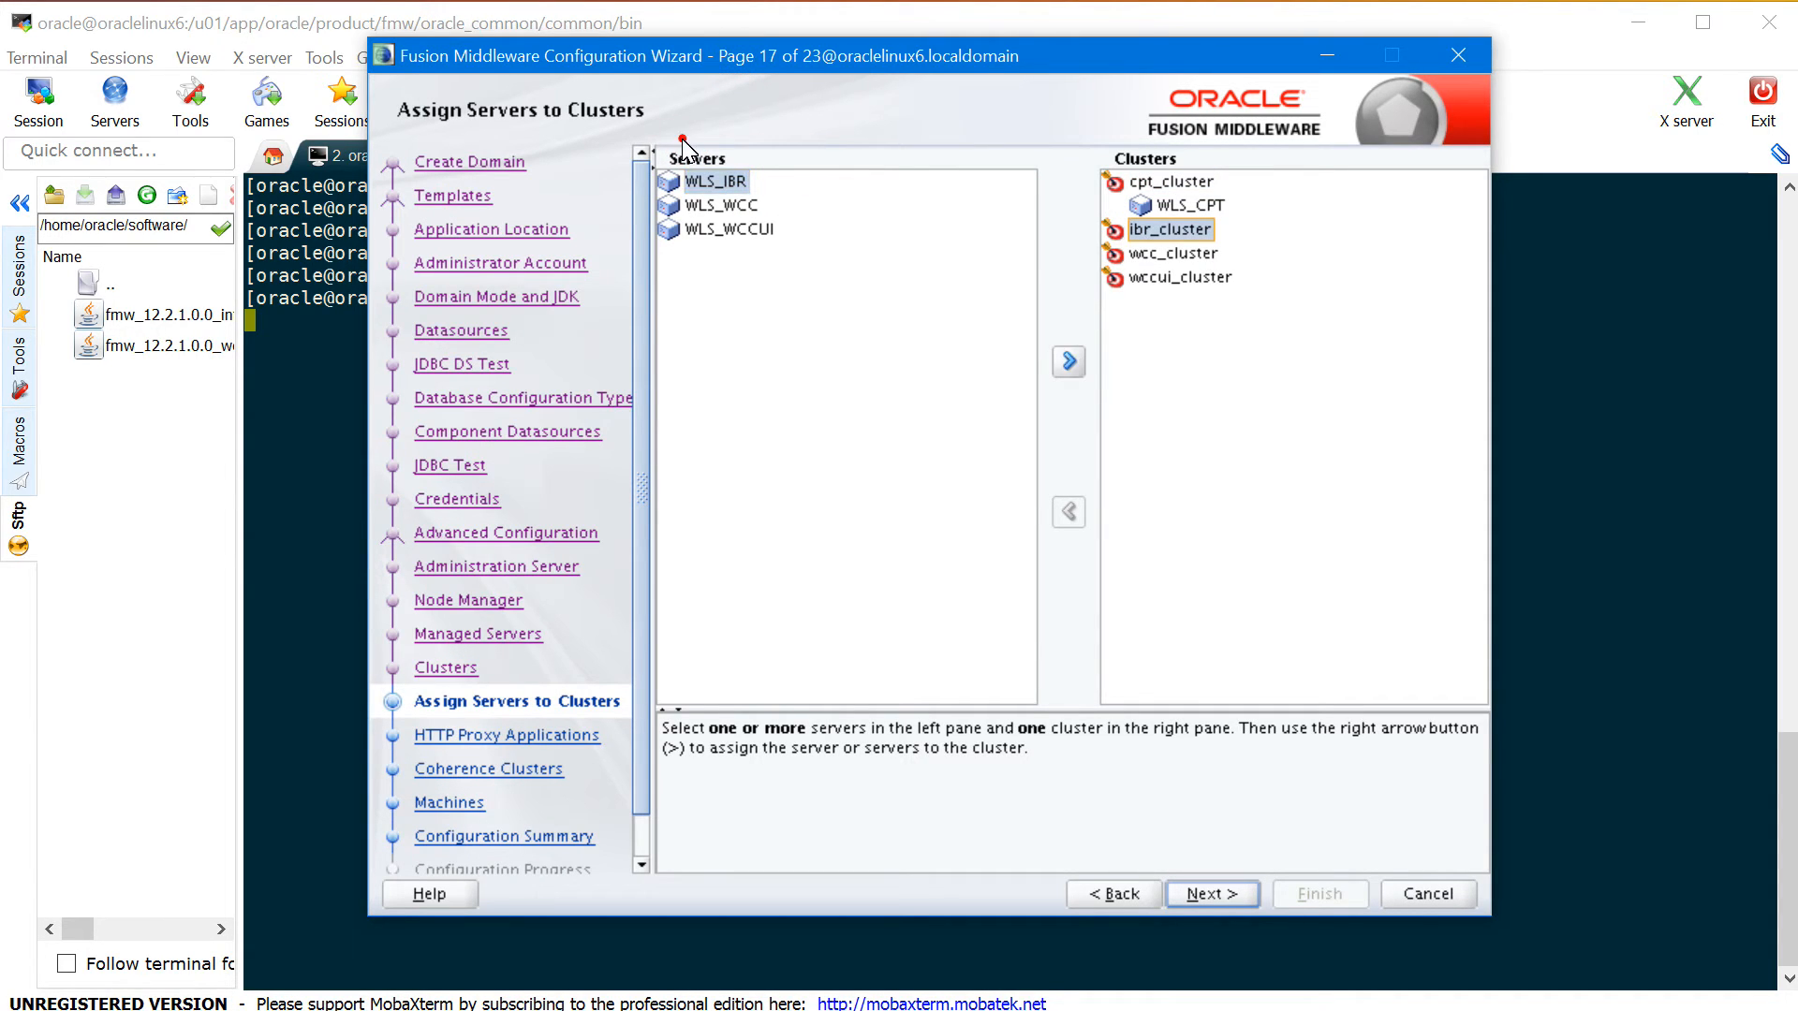
pyautogui.click(1069, 362)
pyautogui.click(1184, 278)
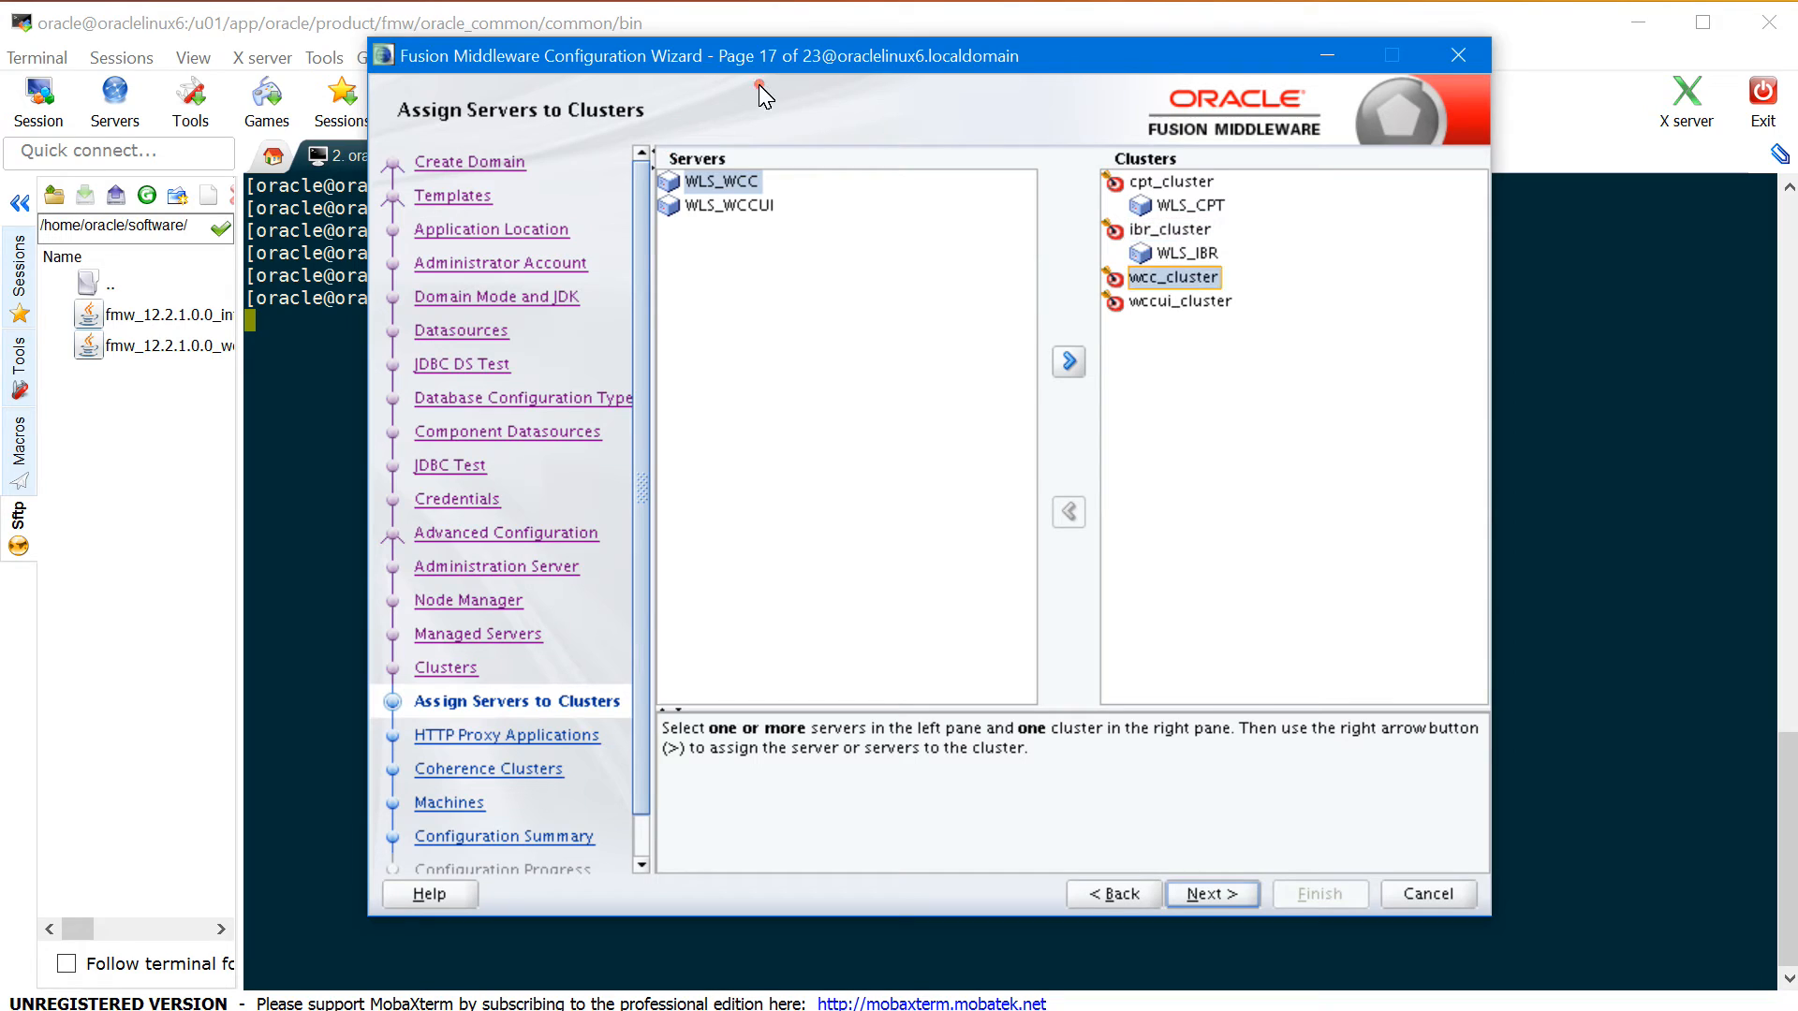
pyautogui.click(1070, 362)
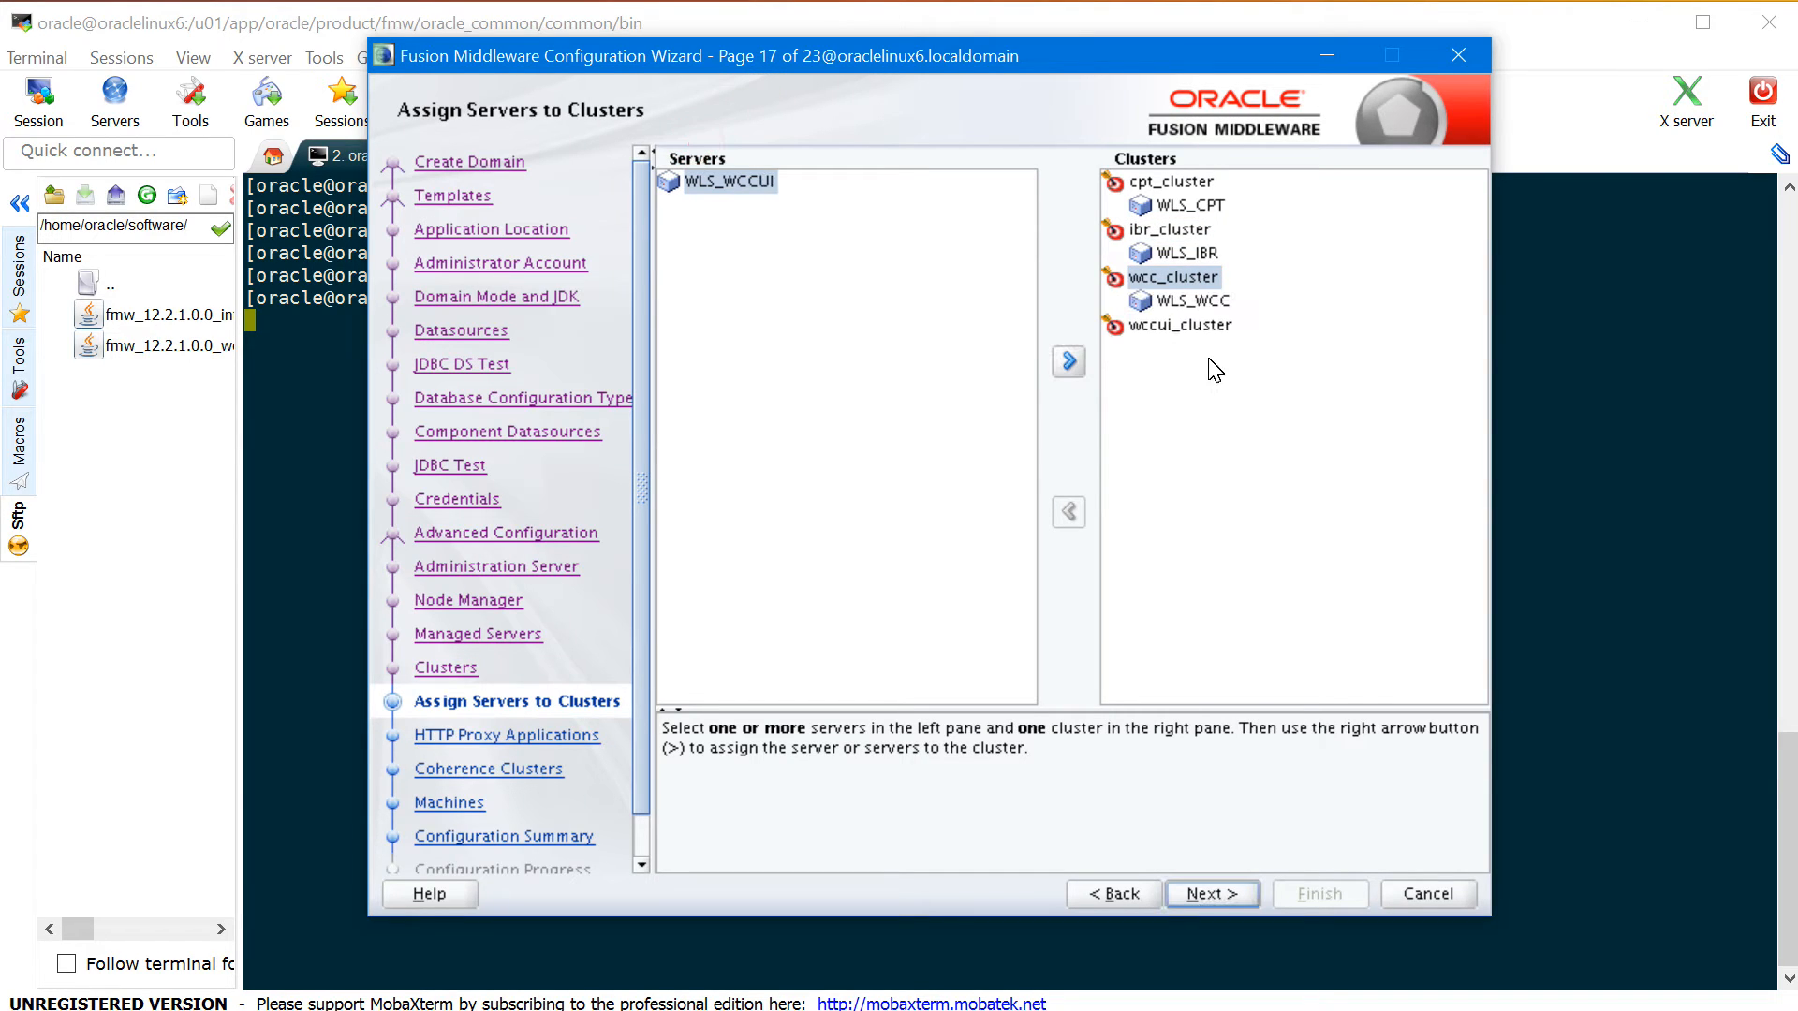
pyautogui.click(1180, 325)
pyautogui.click(1068, 361)
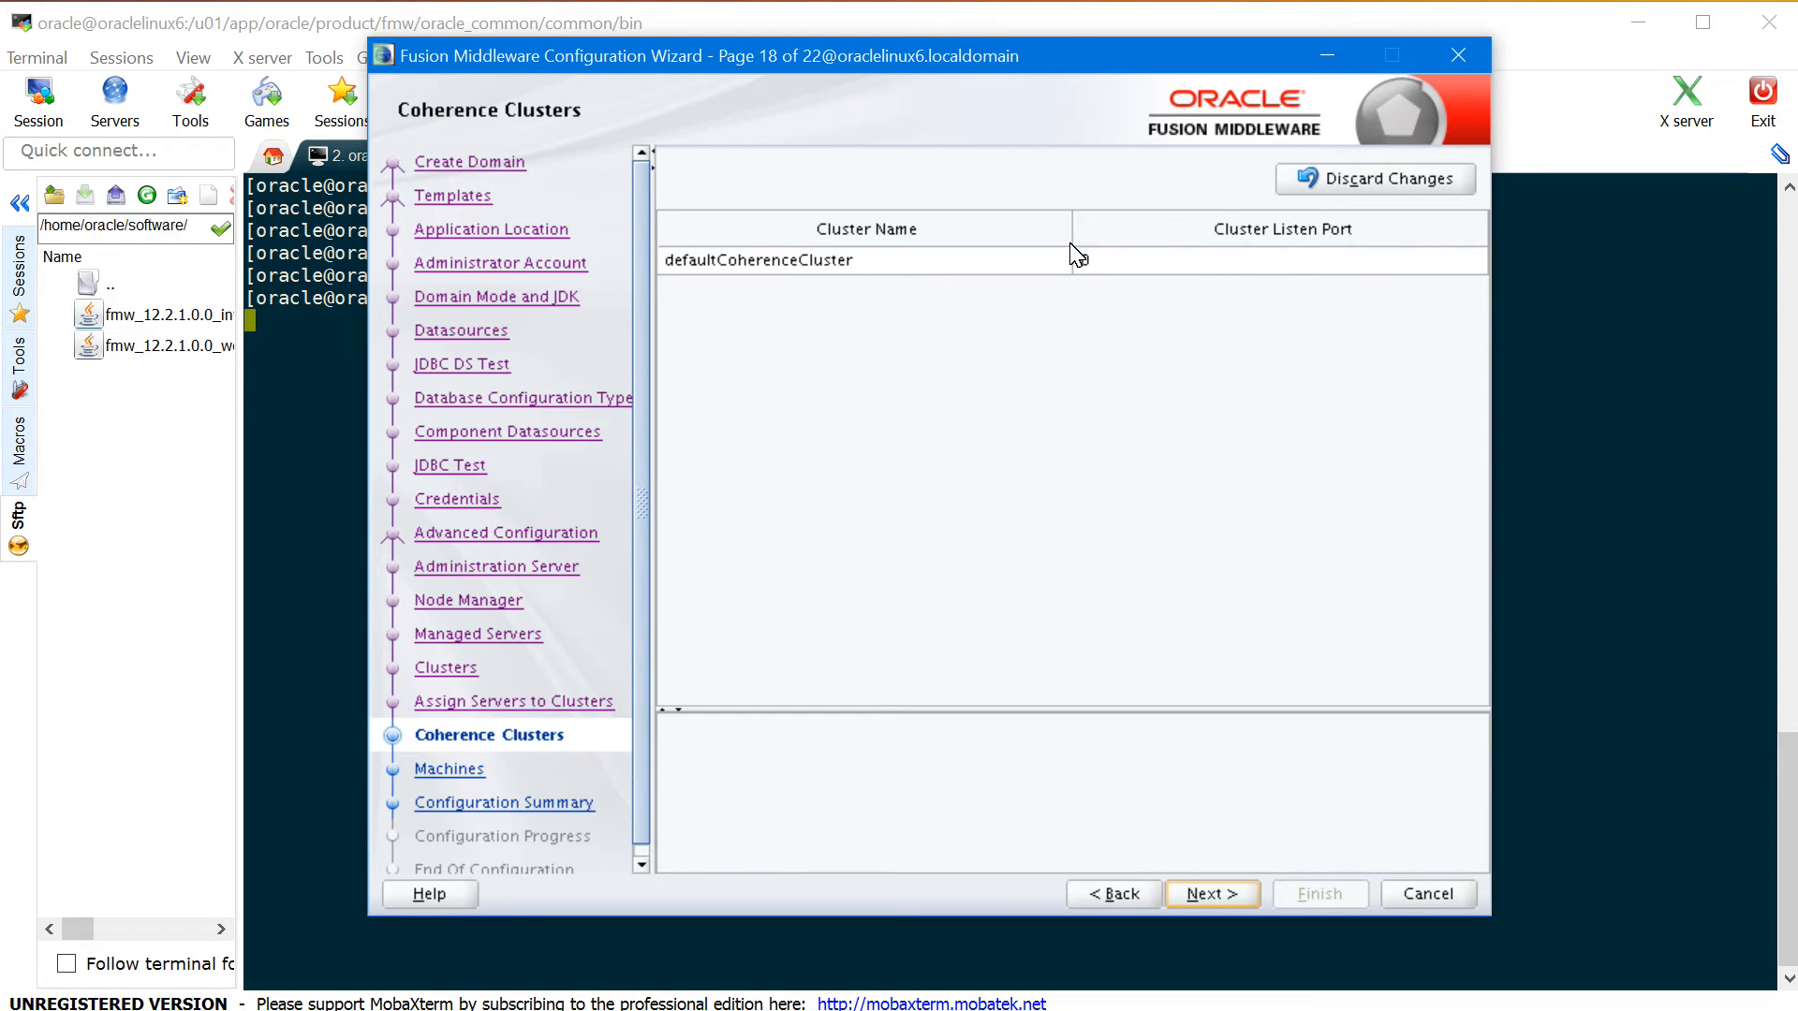
# - Add a Unix machine oraclelinux6 with Node Manager on localhost port 5556
pyautogui.click(1234, 897)
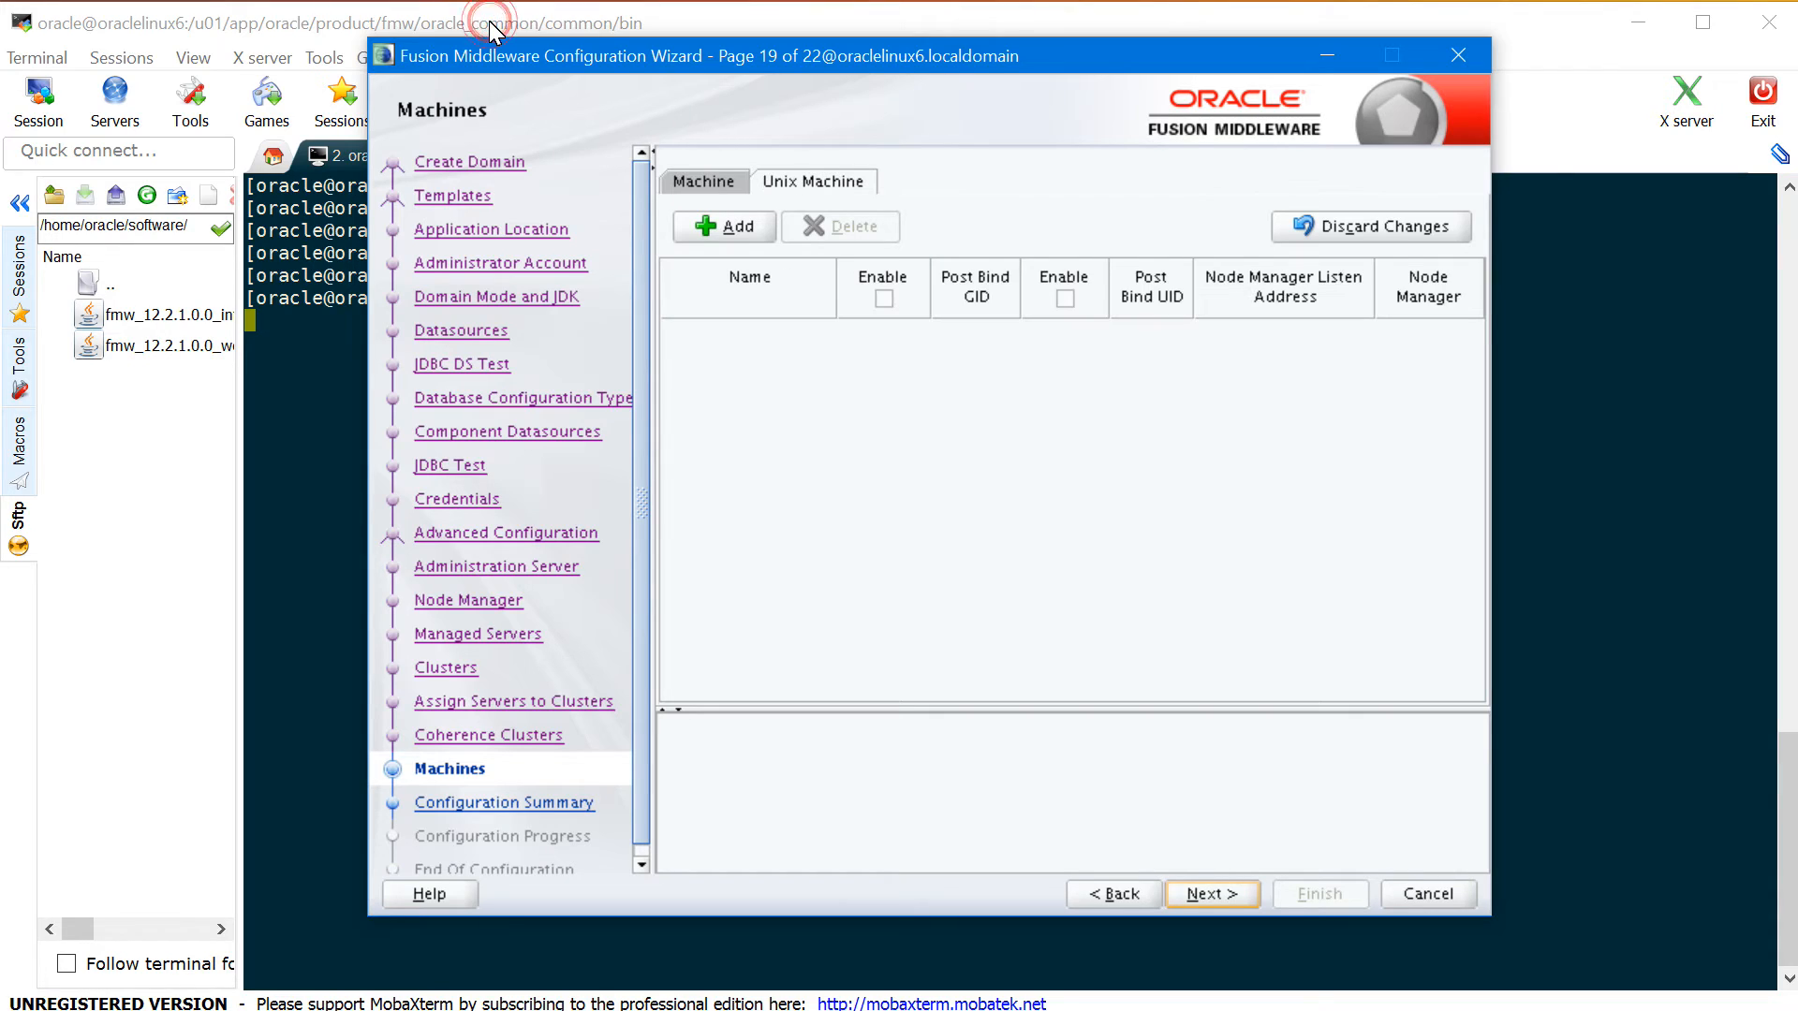
pyautogui.click(736, 227)
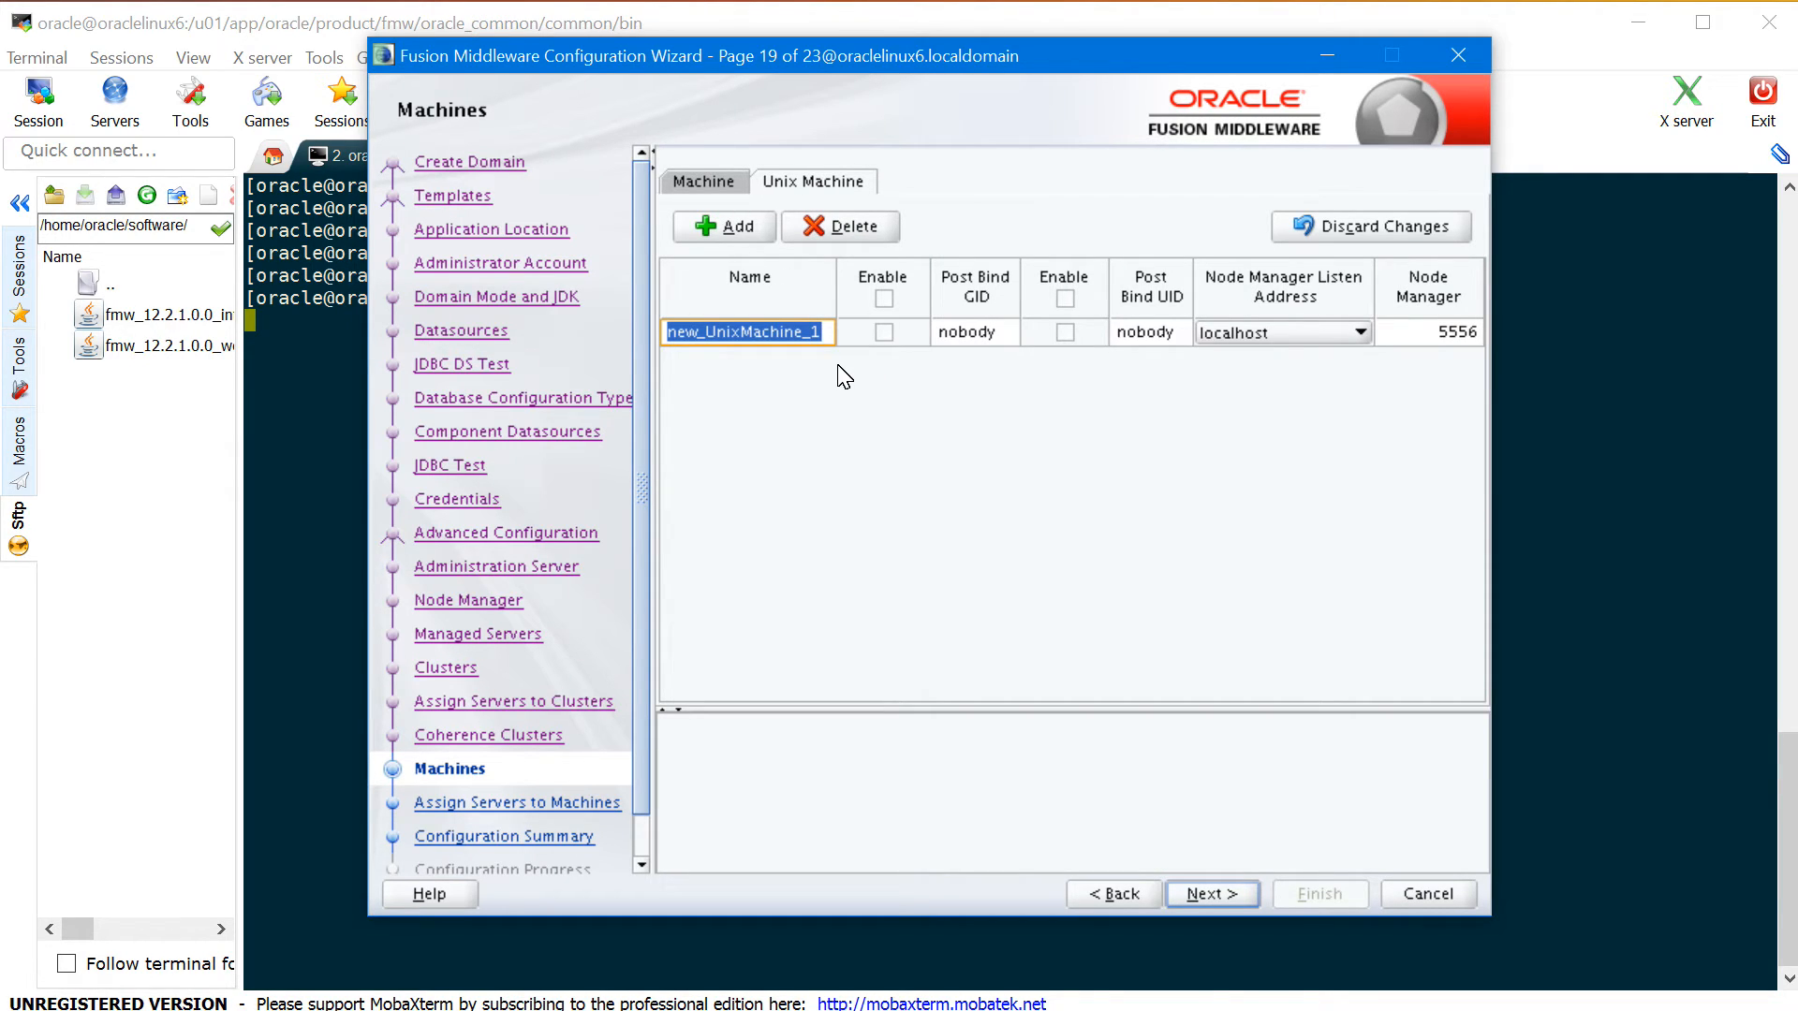
pyautogui.write('oraclelinux6')
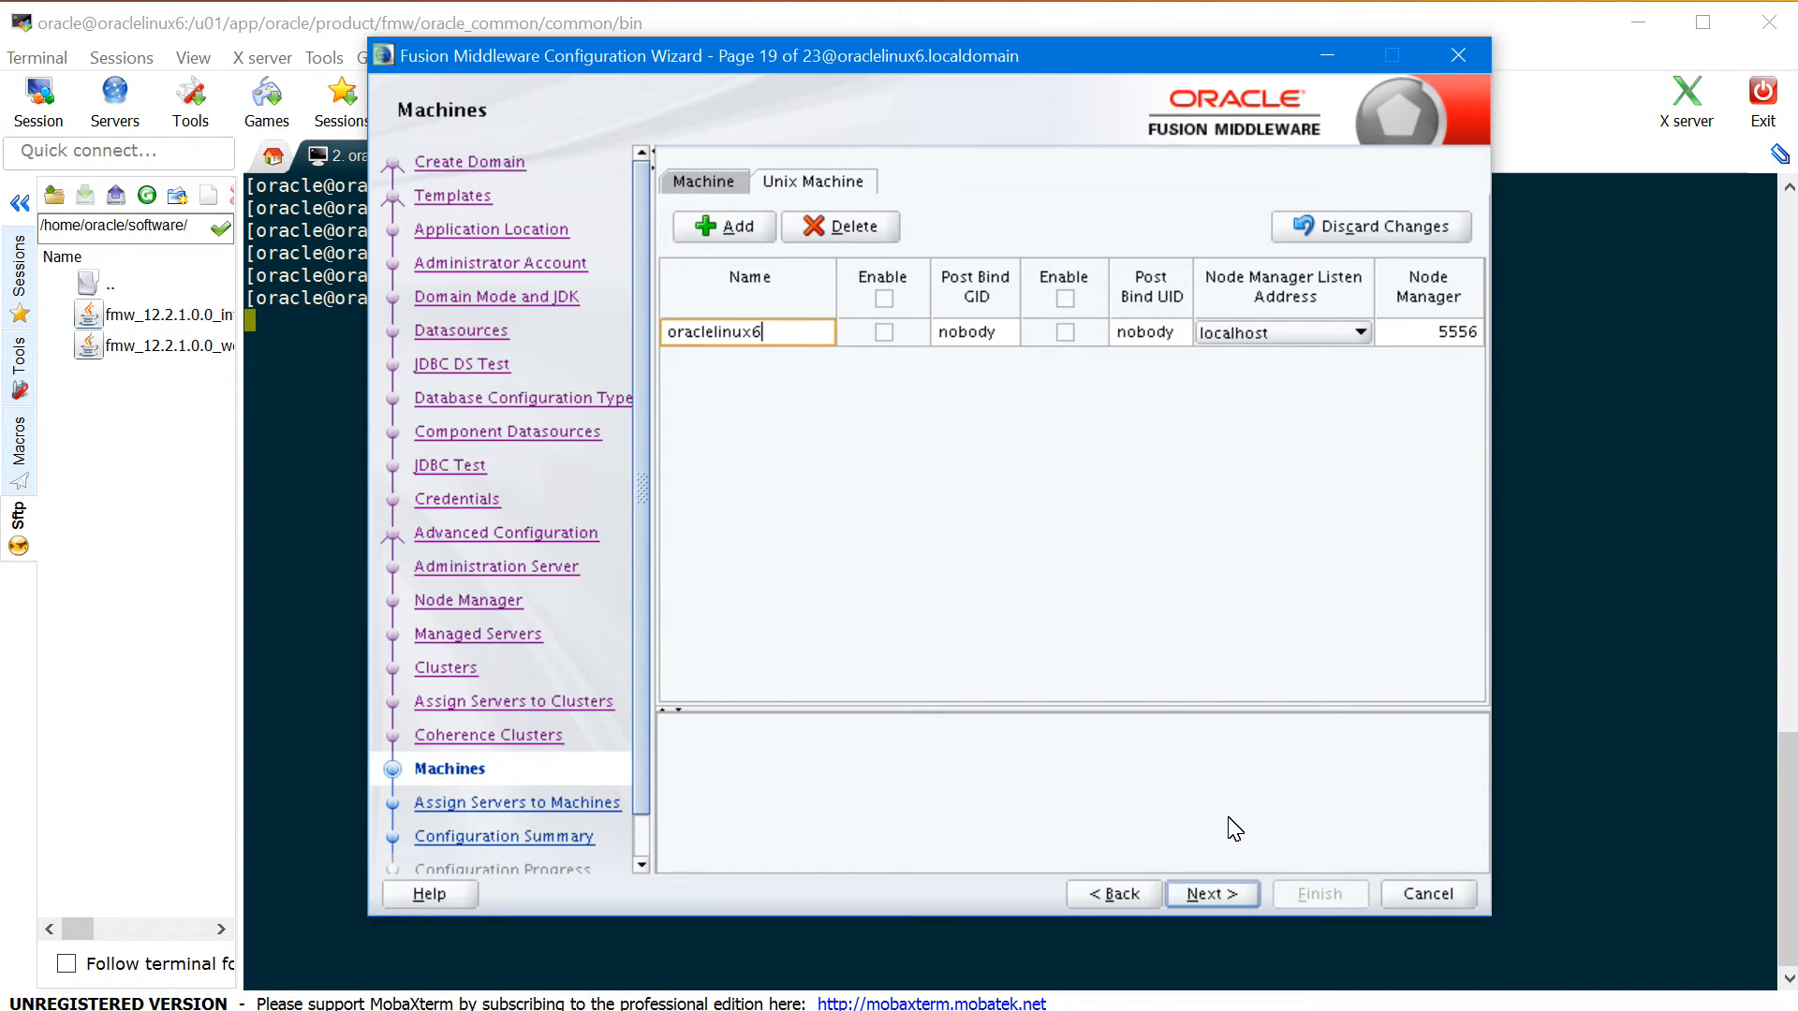
pyautogui.click(1241, 899)
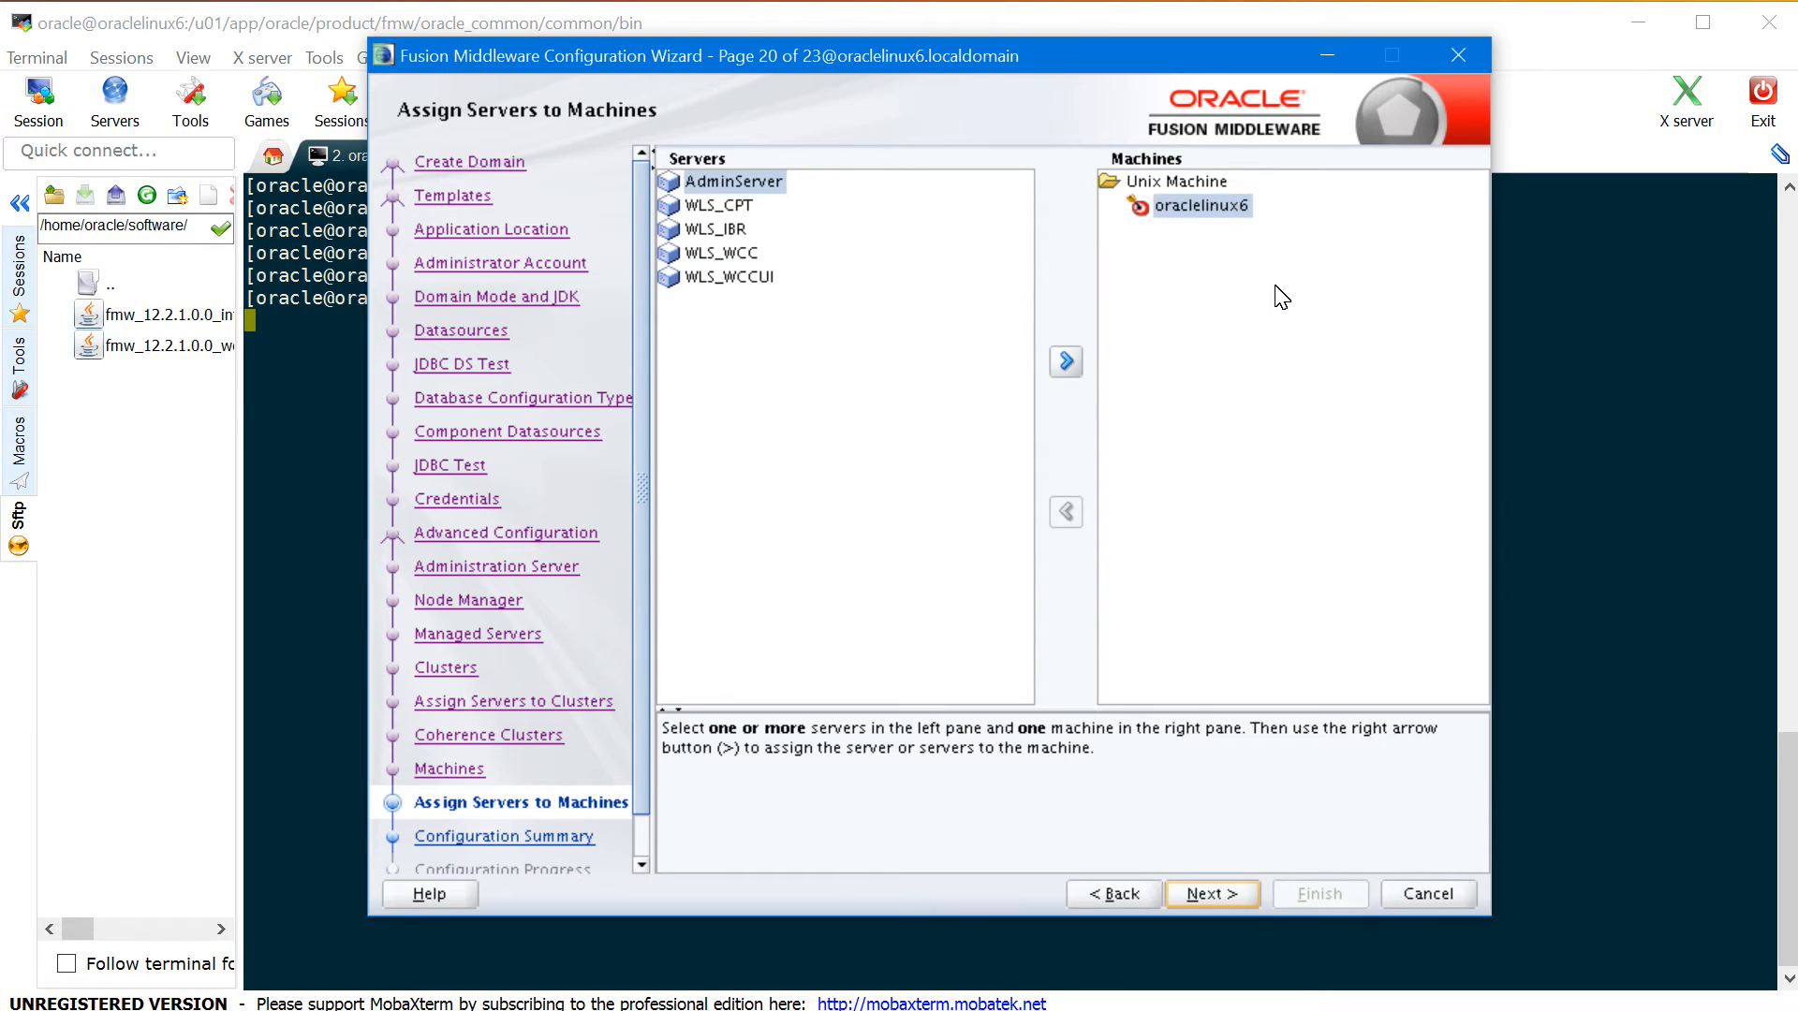
# - Assign WLS_CPT, WLS_IBR, WLS_WCC and WLS_WCCUI to machine oraclelinux6
pyautogui.click(740, 208)
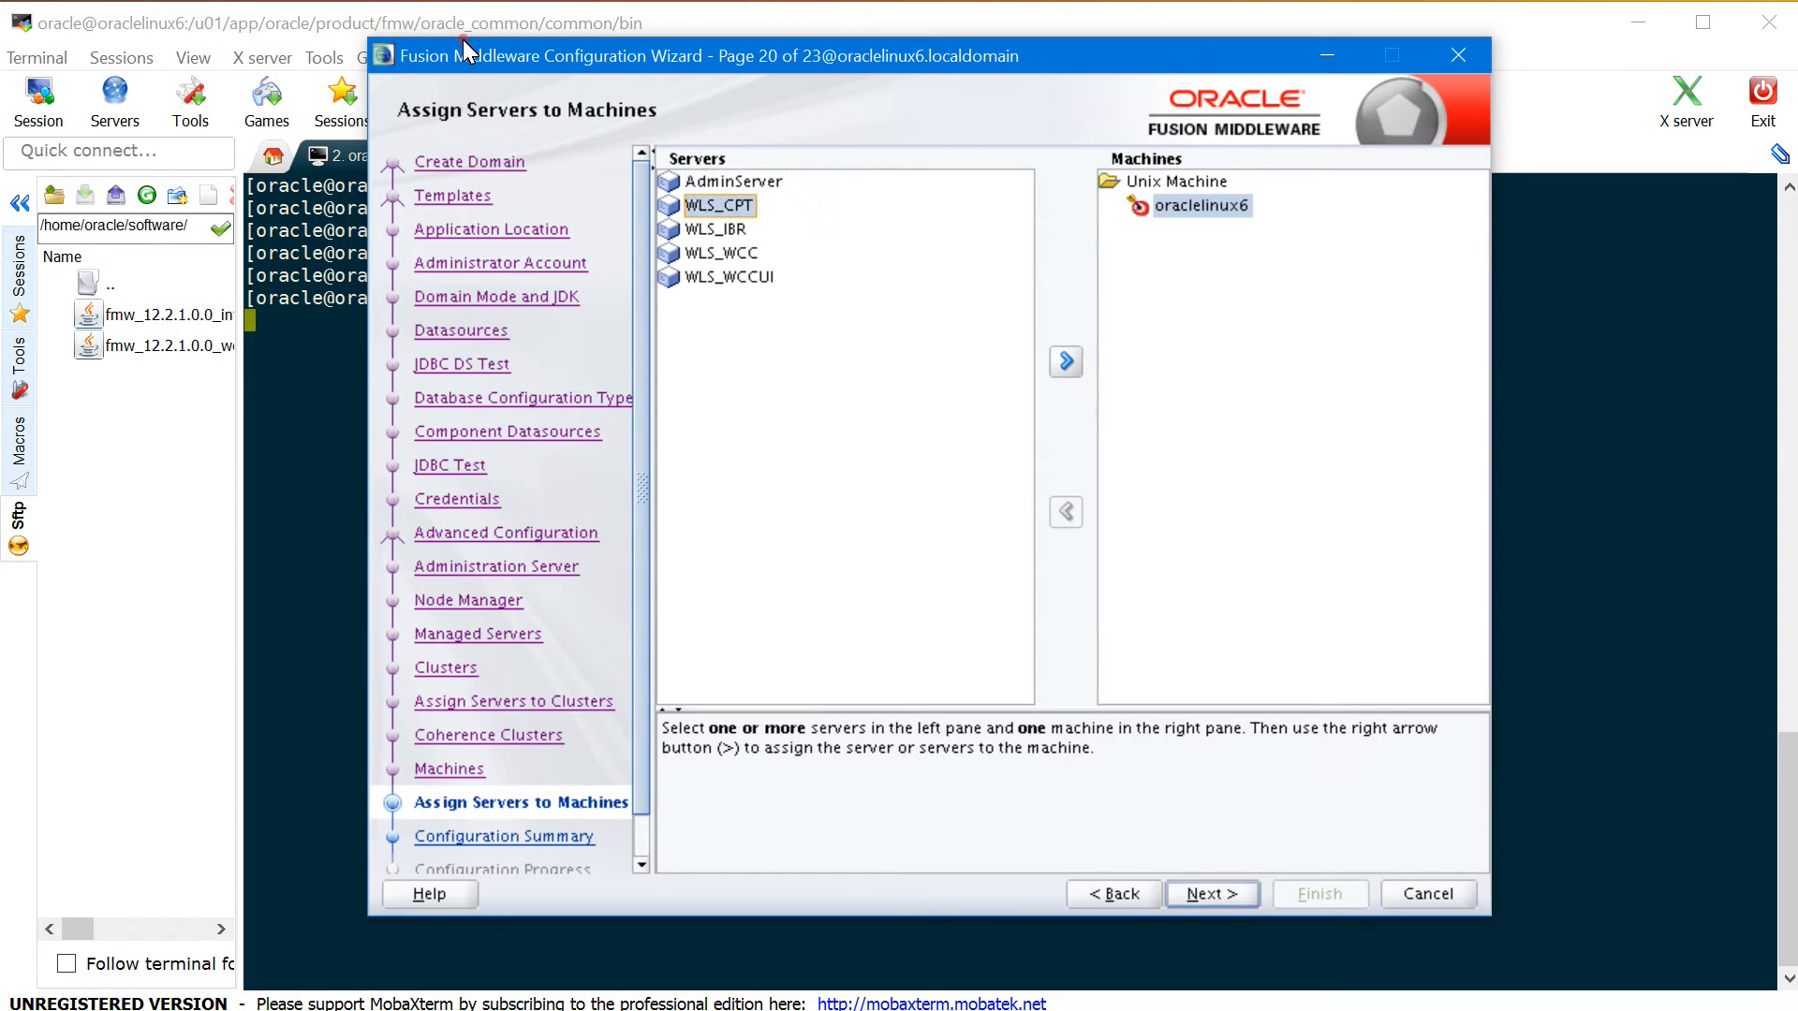
pyautogui.keyDown('shift'); pyautogui.click(736, 283); pyautogui.keyUp('shift')
pyautogui.click(1066, 361)
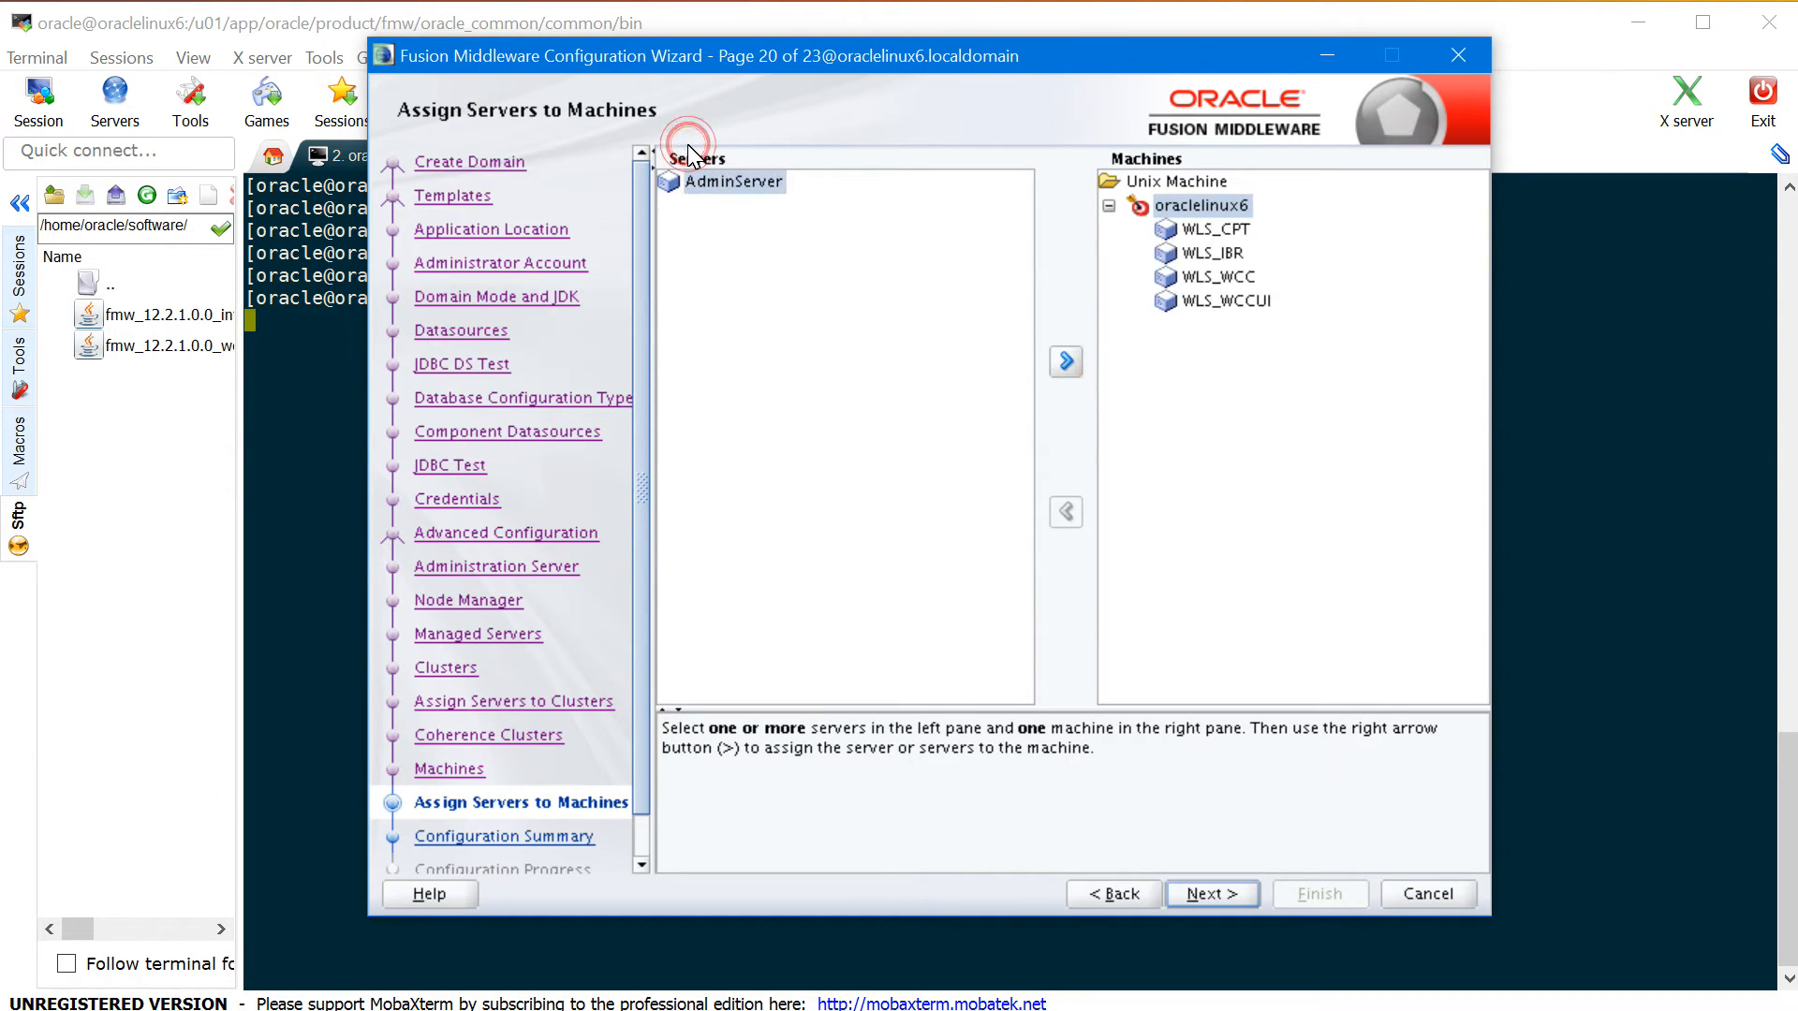
# - Create WCCDomain from the configuration summary and close the finished wizard
pyautogui.click(1206, 894)
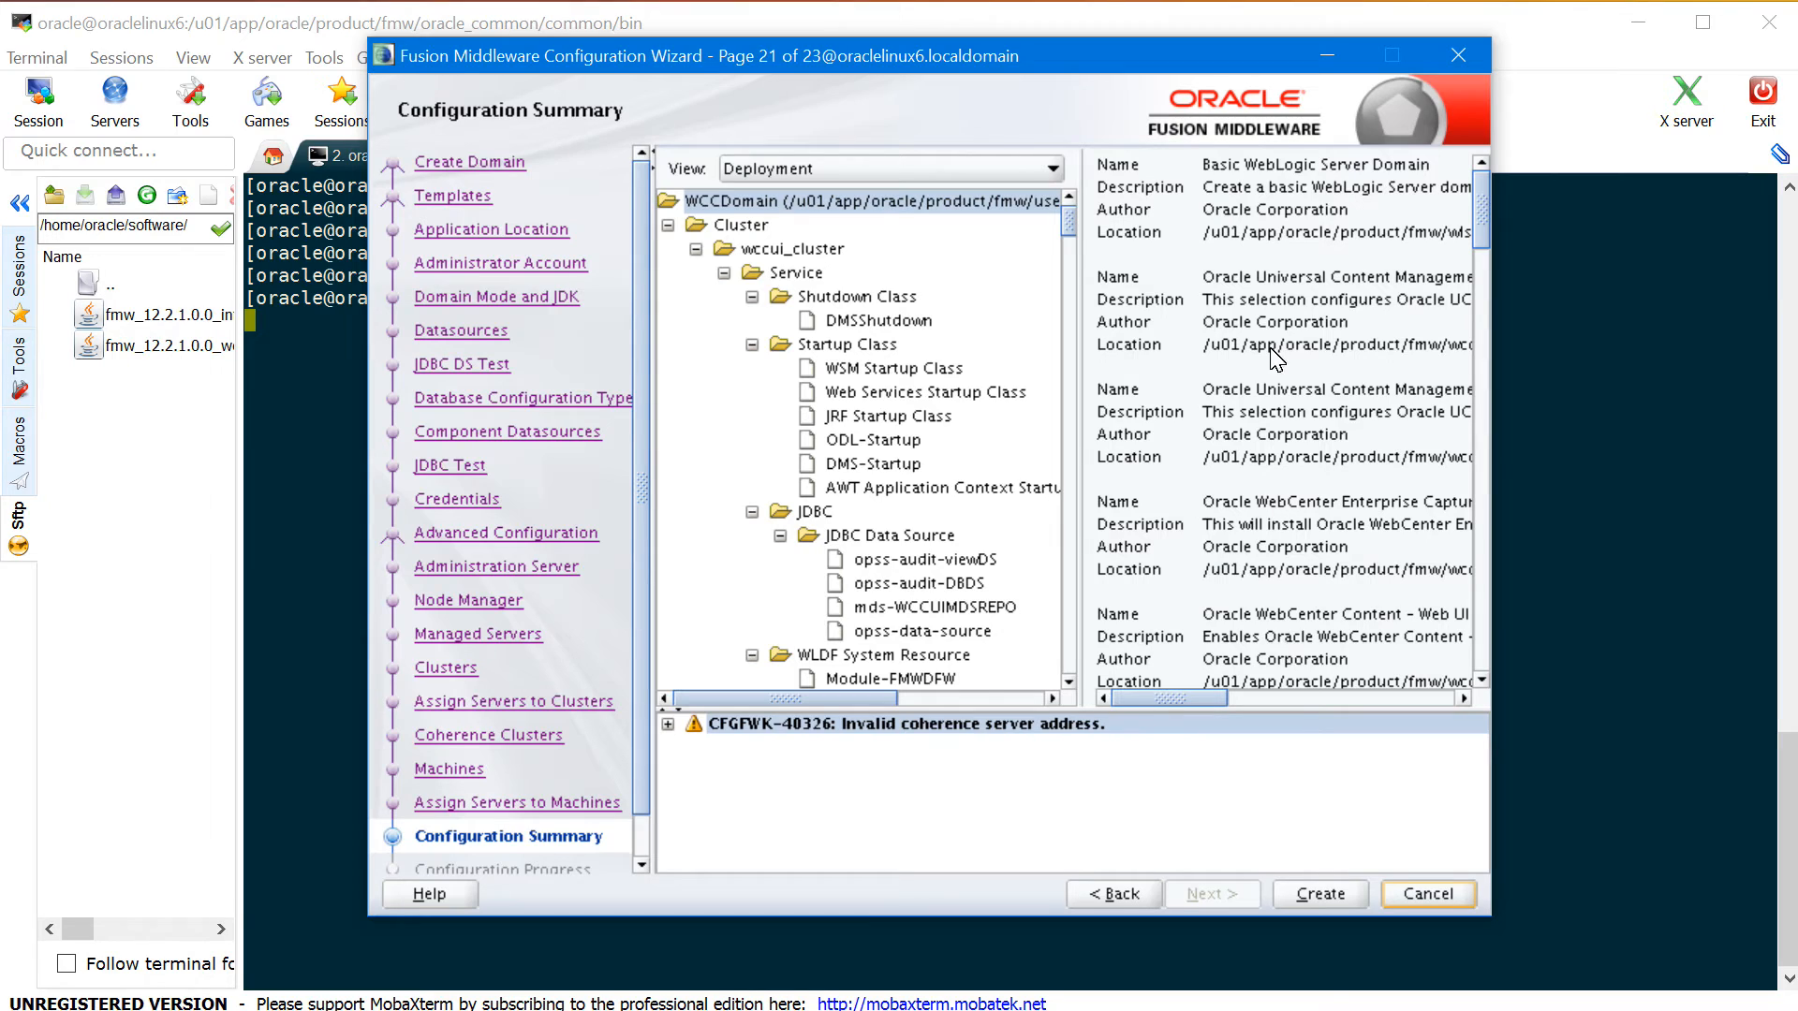
pyautogui.click(1320, 895)
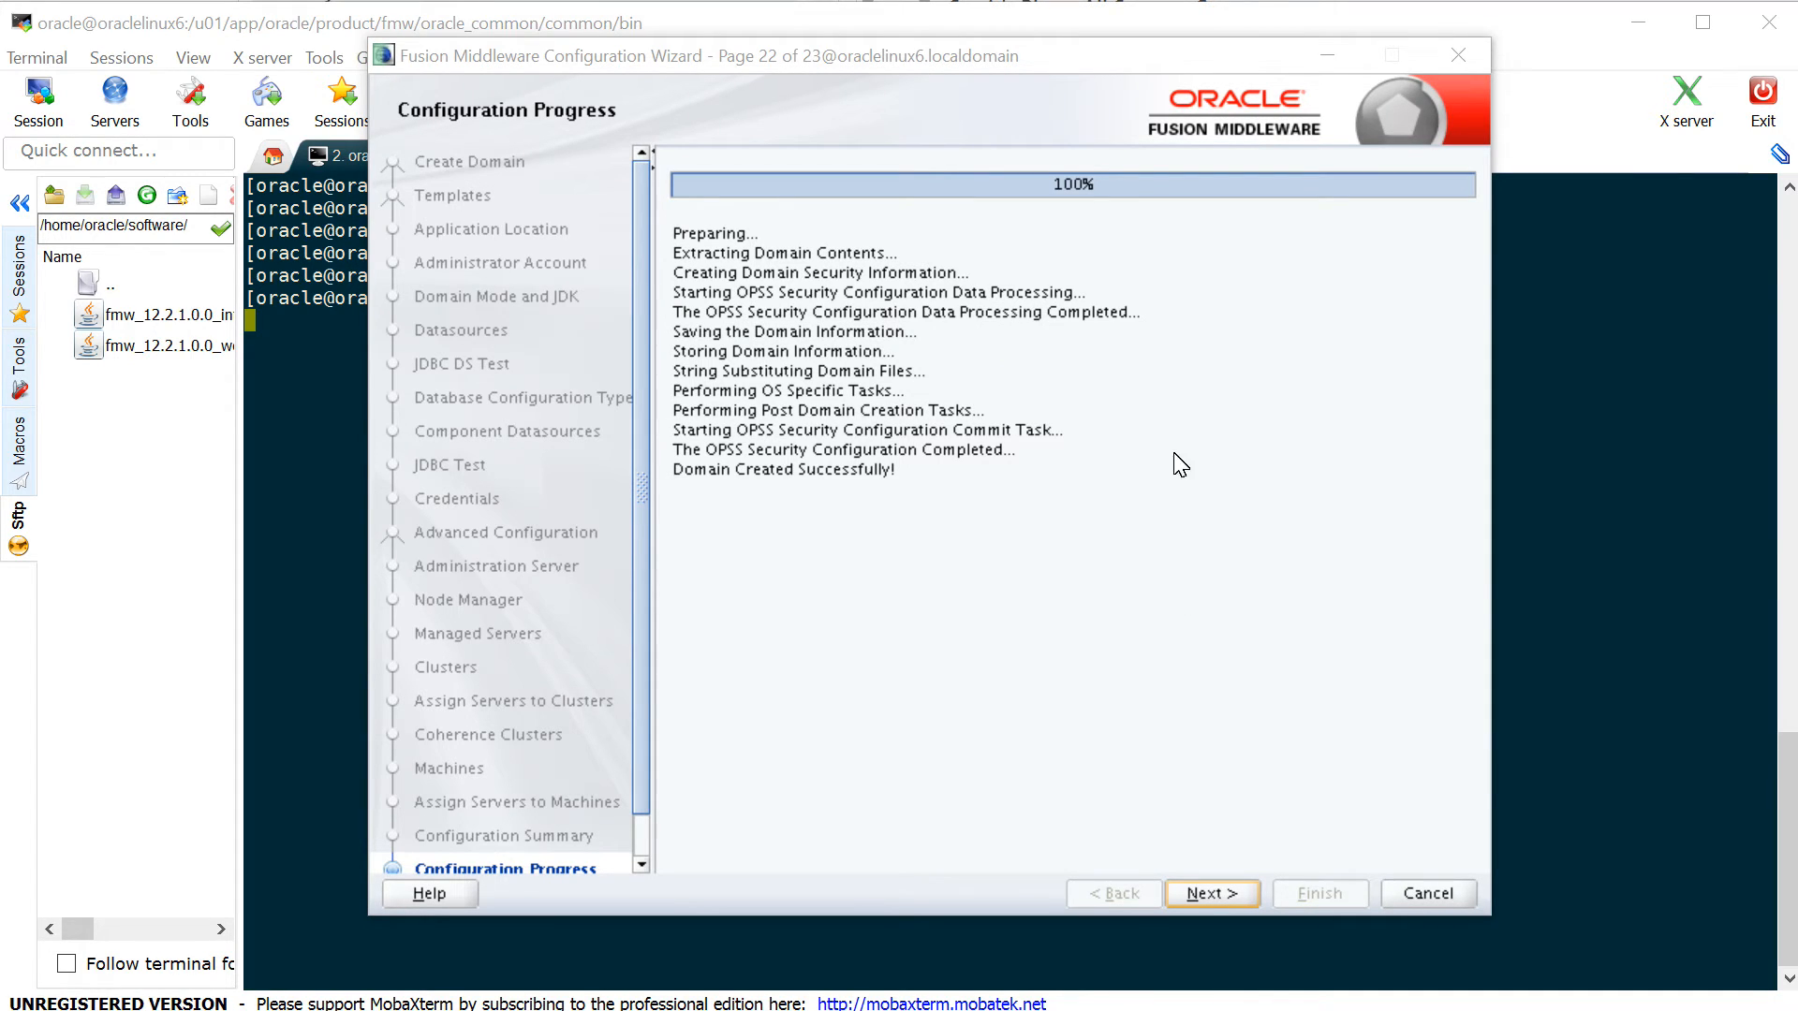
pyautogui.click(1217, 891)
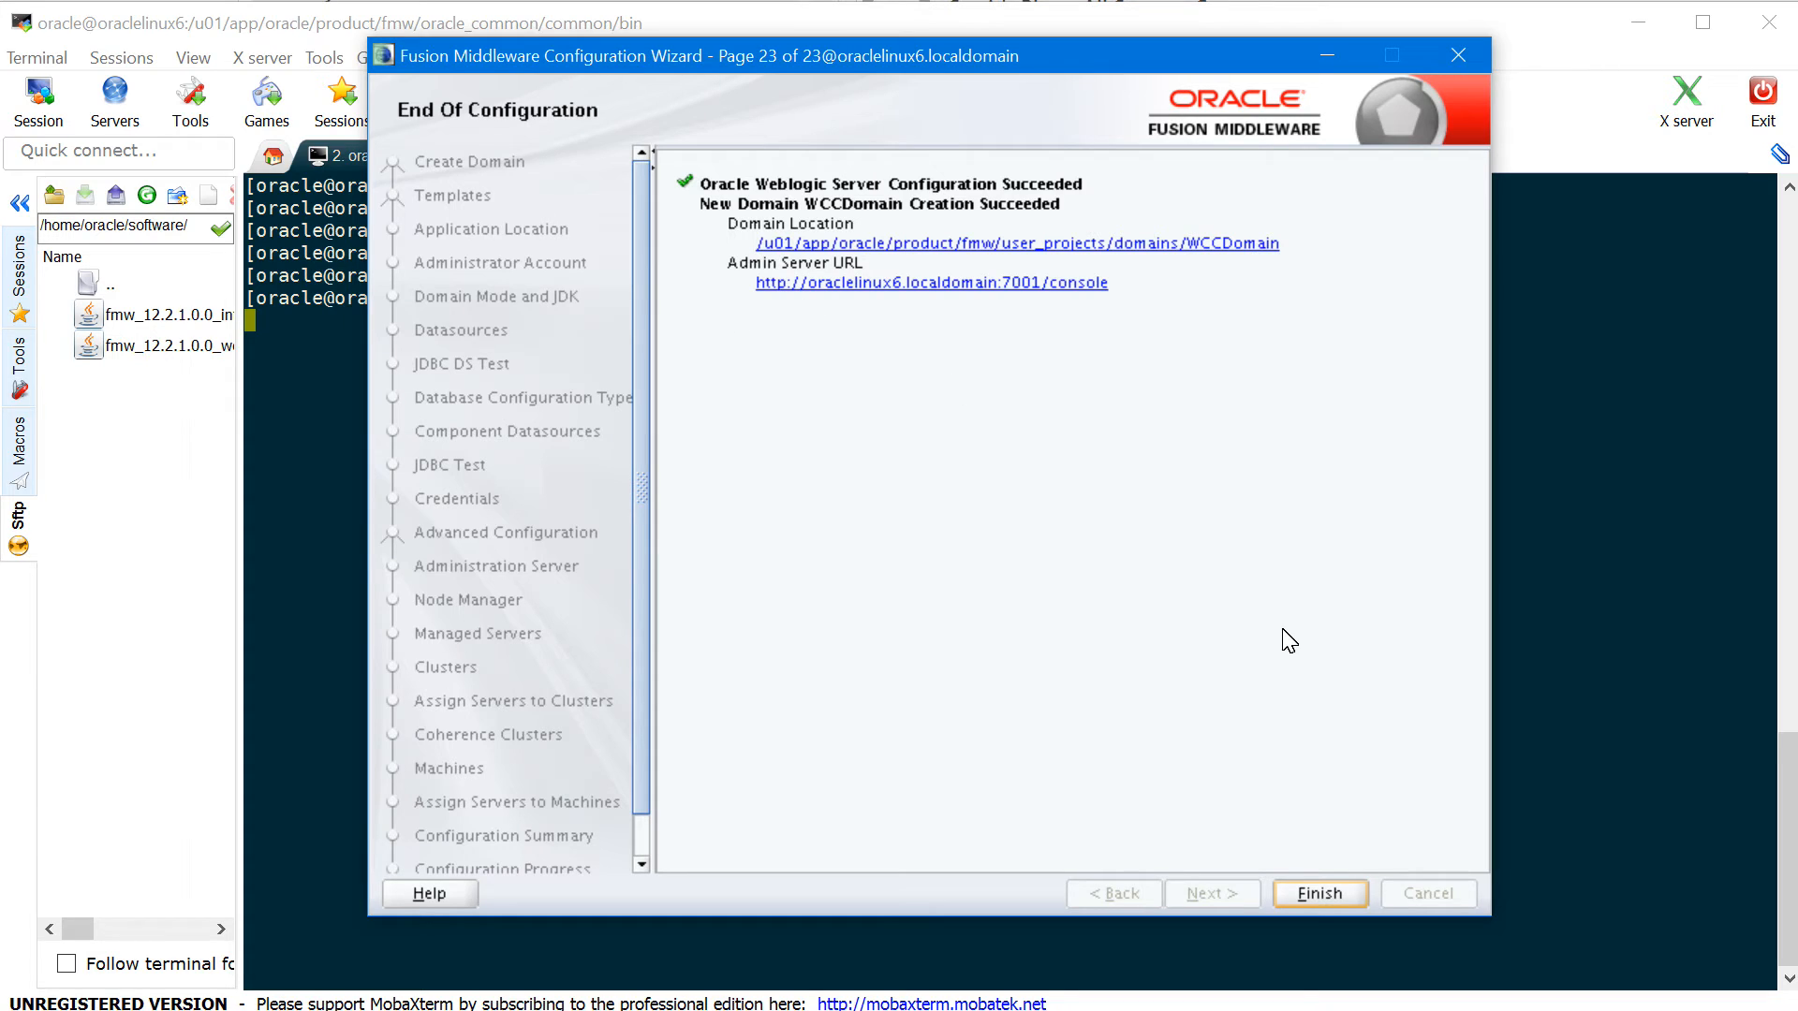
pyautogui.click(1336, 895)
pyautogui.click(861, 498)
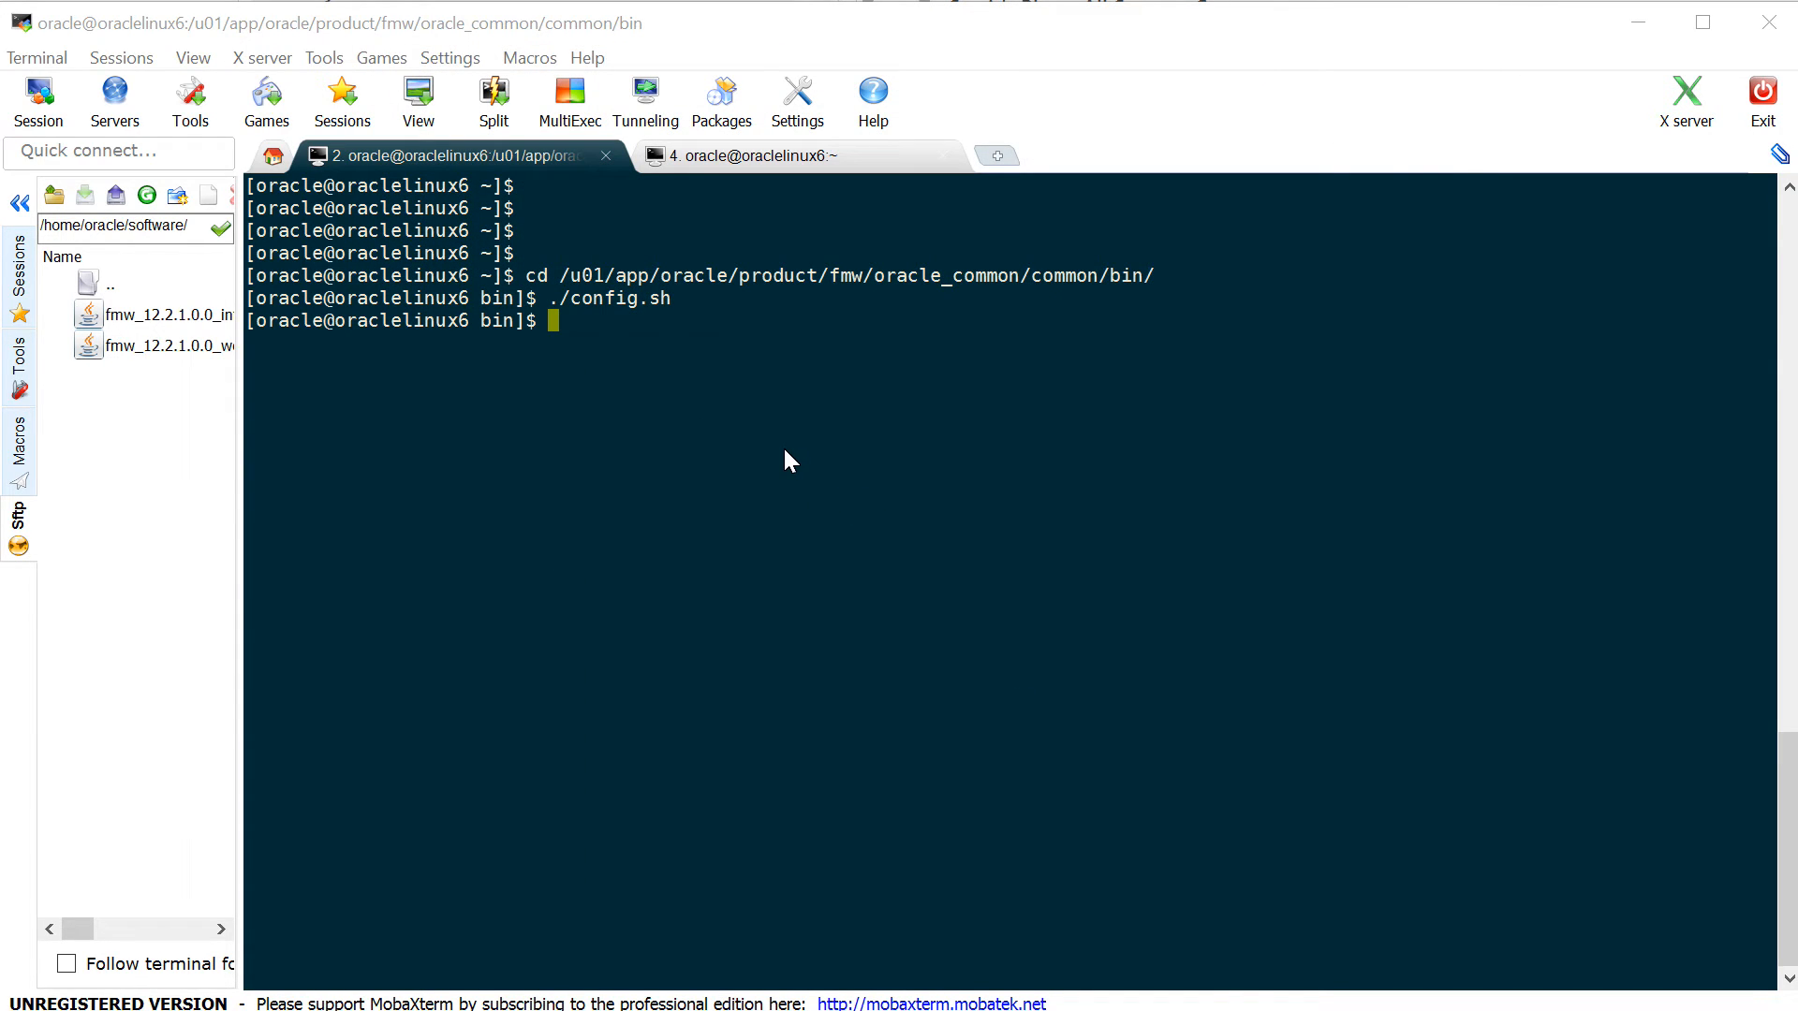
# - Check the working directory, then change into ../../../user_projects/domains/WCCDomain
pyautogui.press('Return')
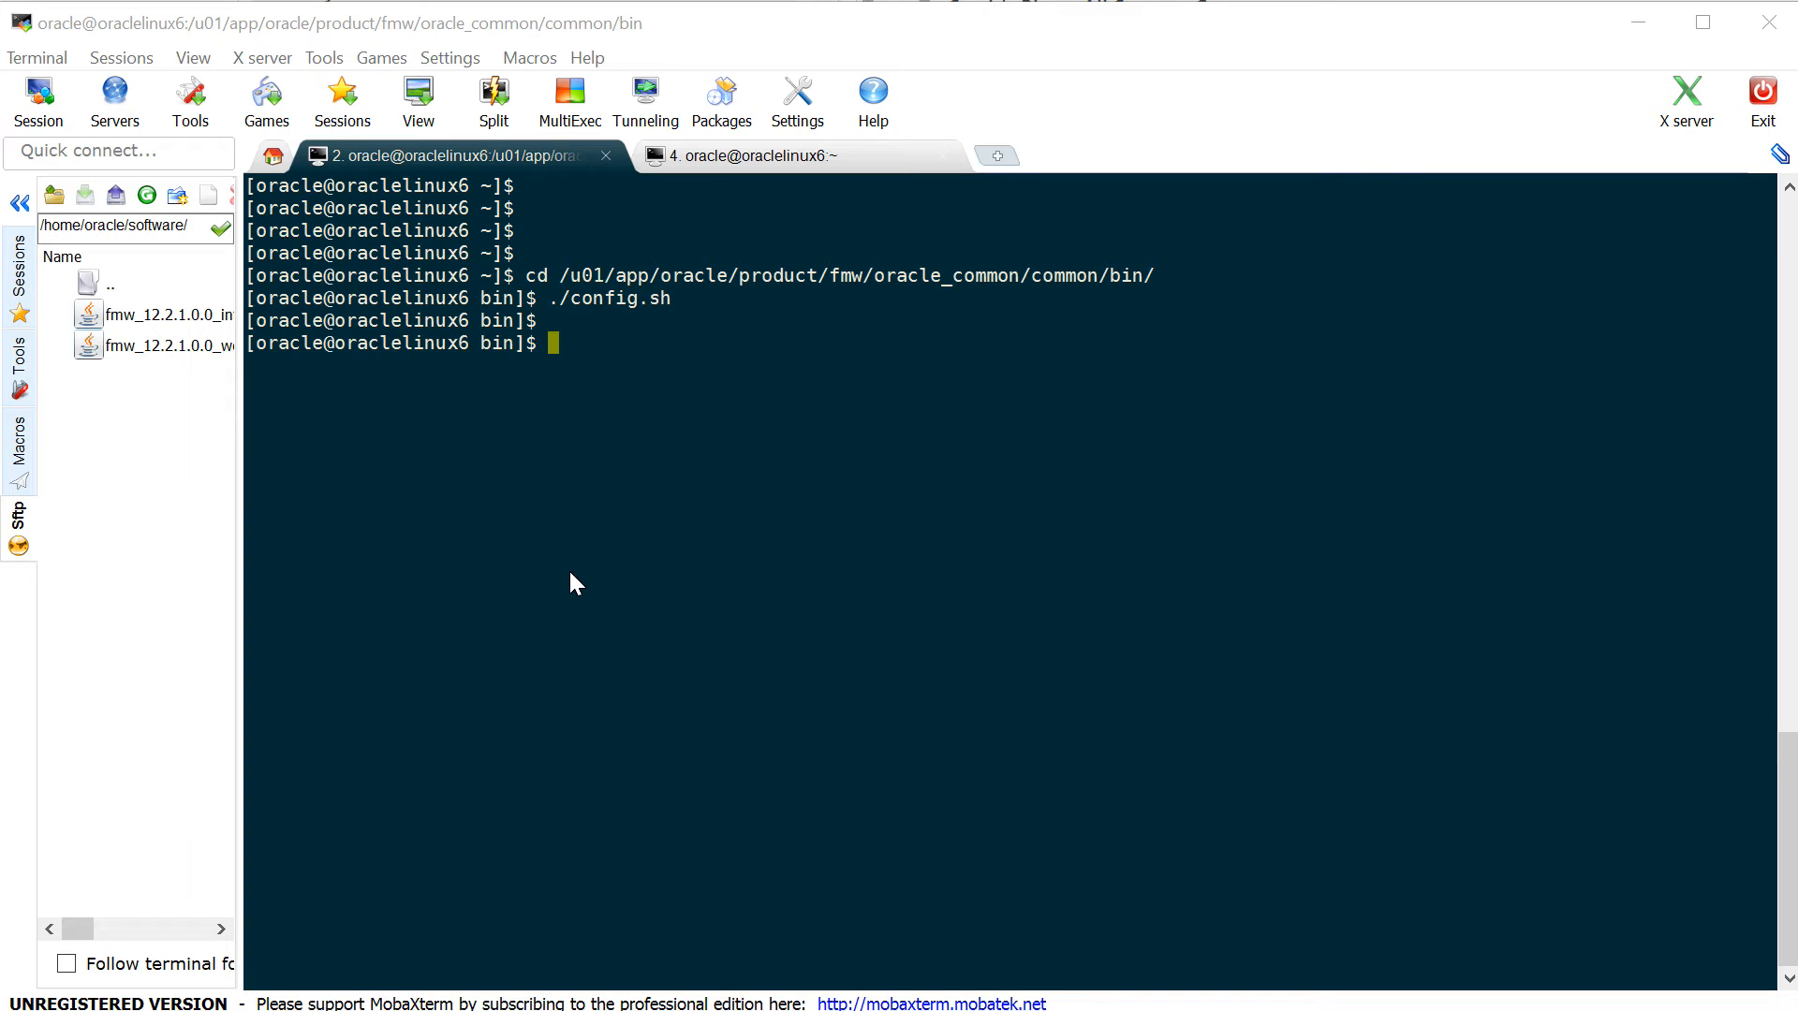
pyautogui.click(698, 406)
pyautogui.write('pwd')
pyautogui.press('Return')
pyautogui.write('cd ../../../')
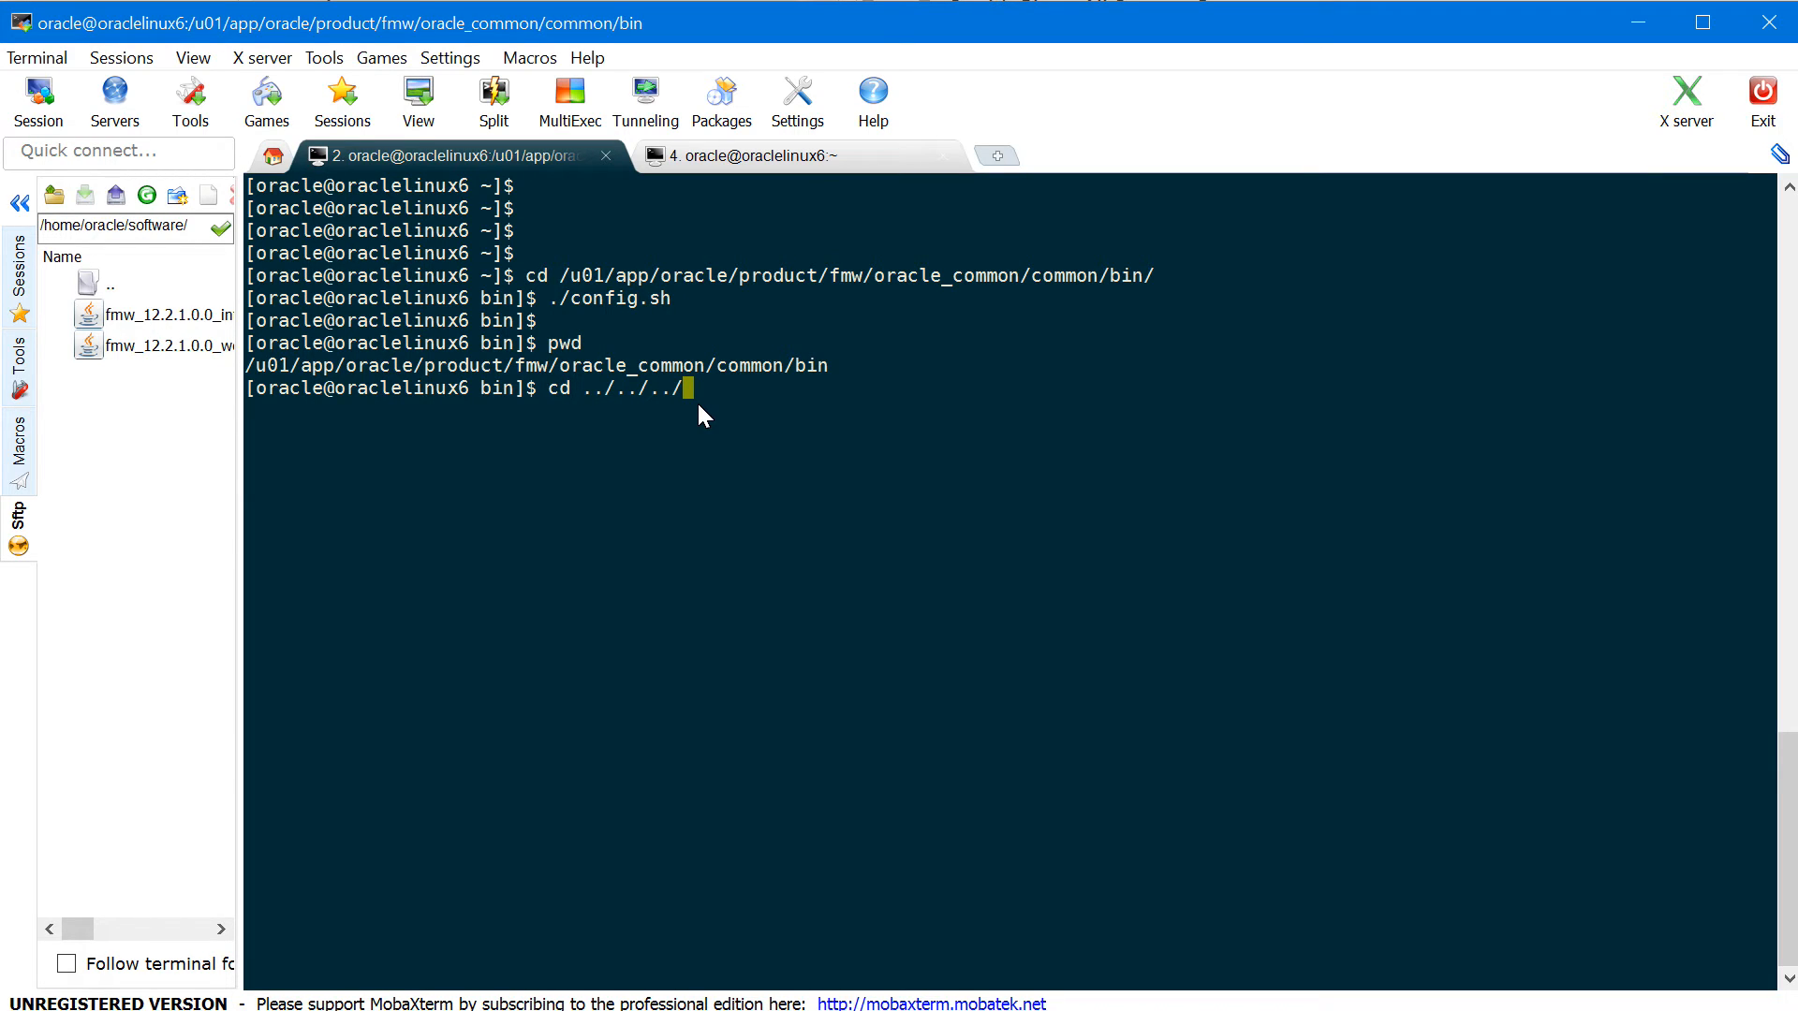
pyautogui.write('use')
pyautogui.press('Tab')
pyautogui.write('do')
pyautogui.press('Tab')
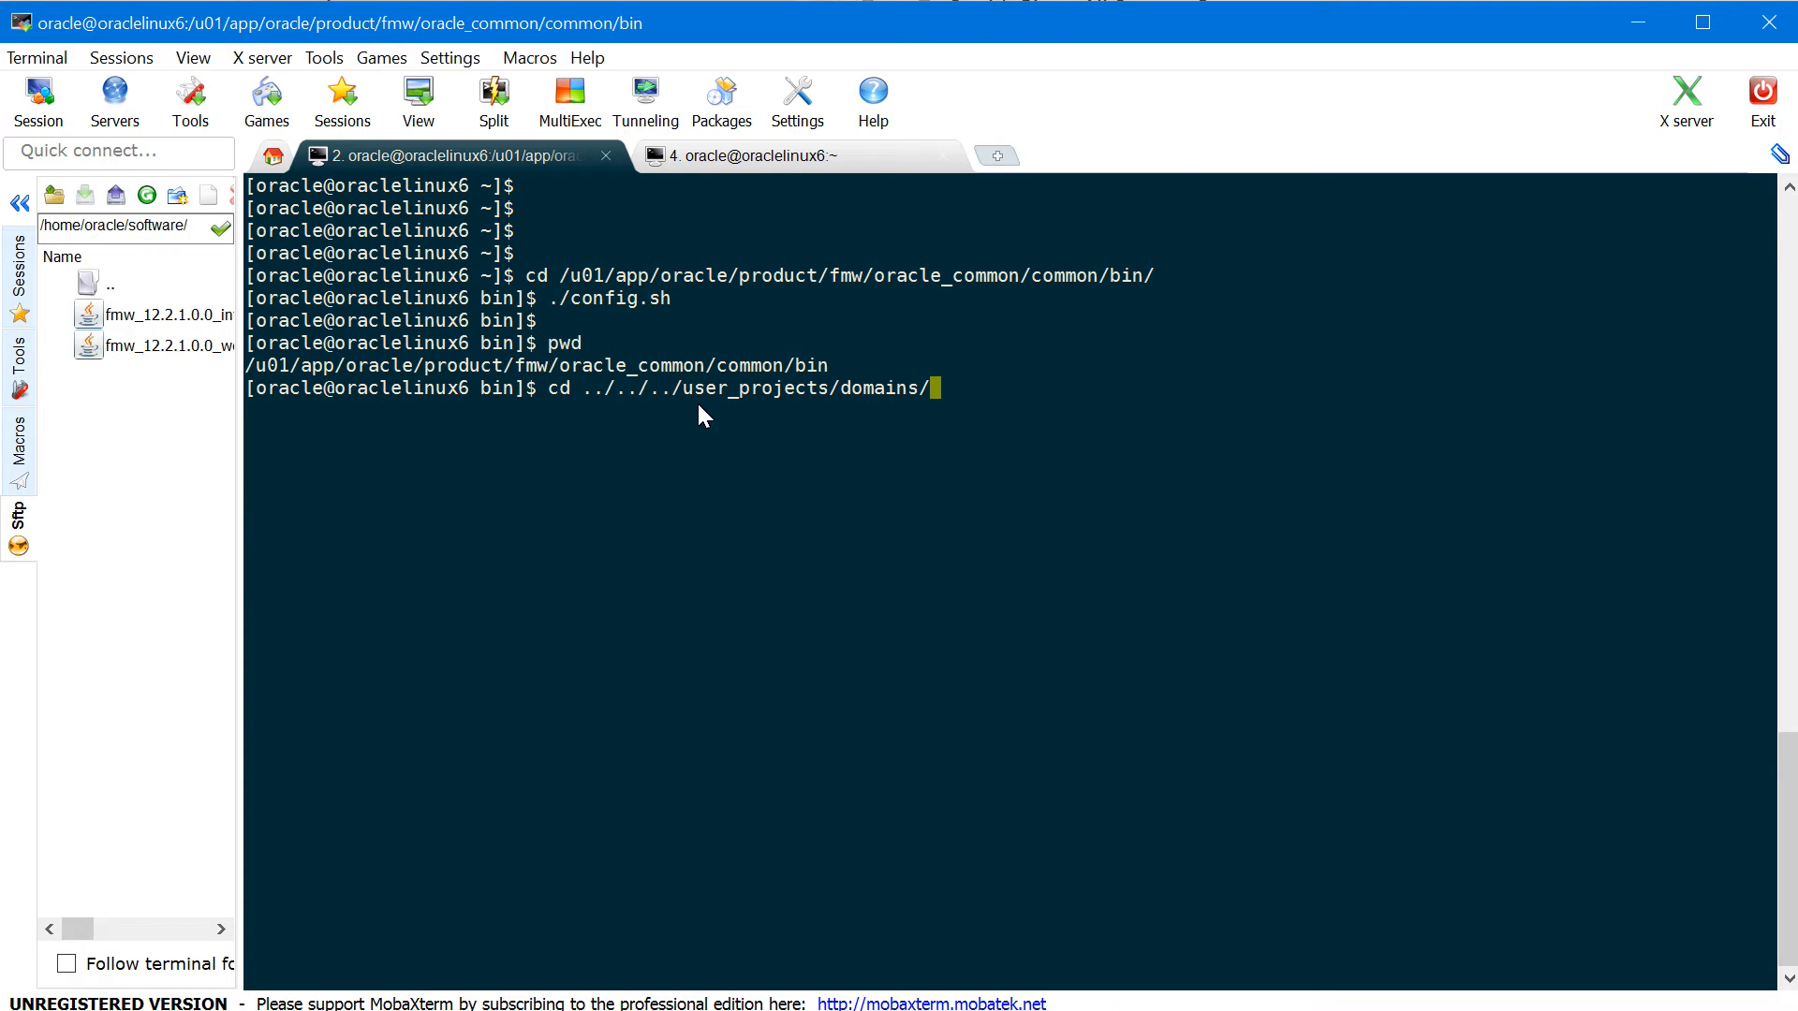
pyautogui.write('W')
pyautogui.press('Tab')
pyautogui.press('Return')
# - Create servers/AdminServer/security with mkdir -p and begin the vi command for its boot.properties
pyautogui.write('mkdir')
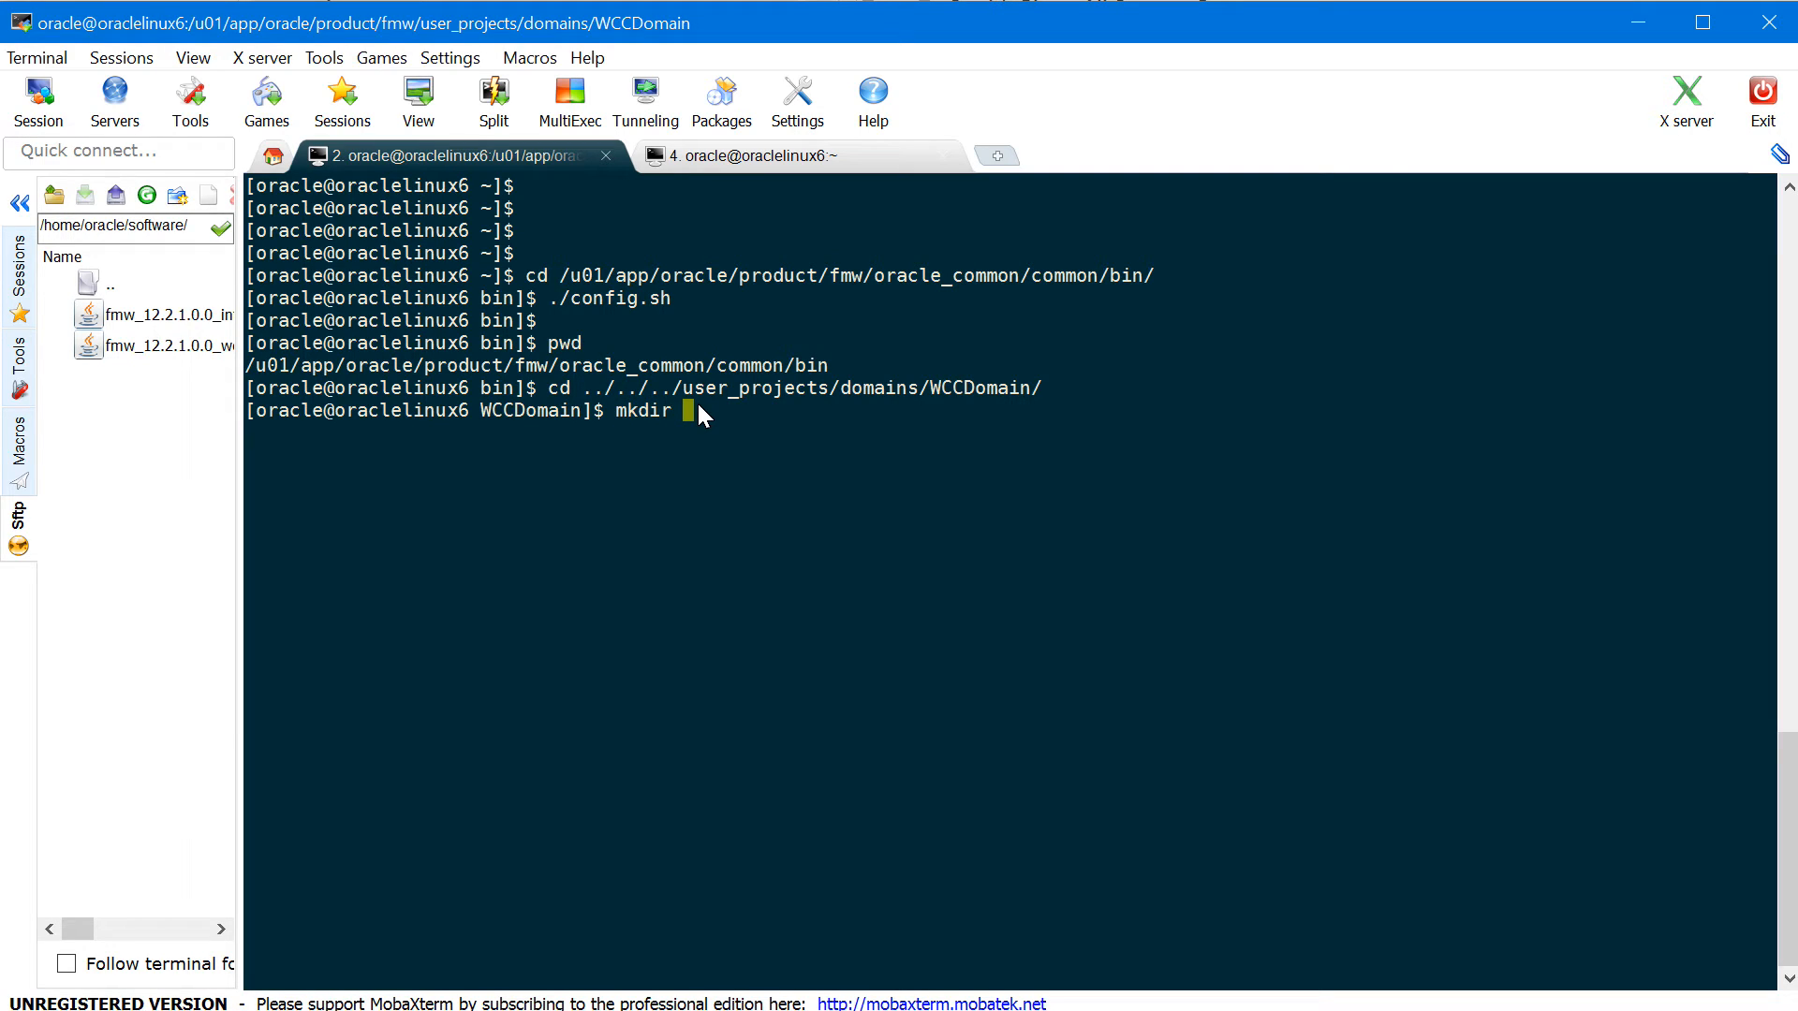
pyautogui.write(' -p servers/AdminSer')
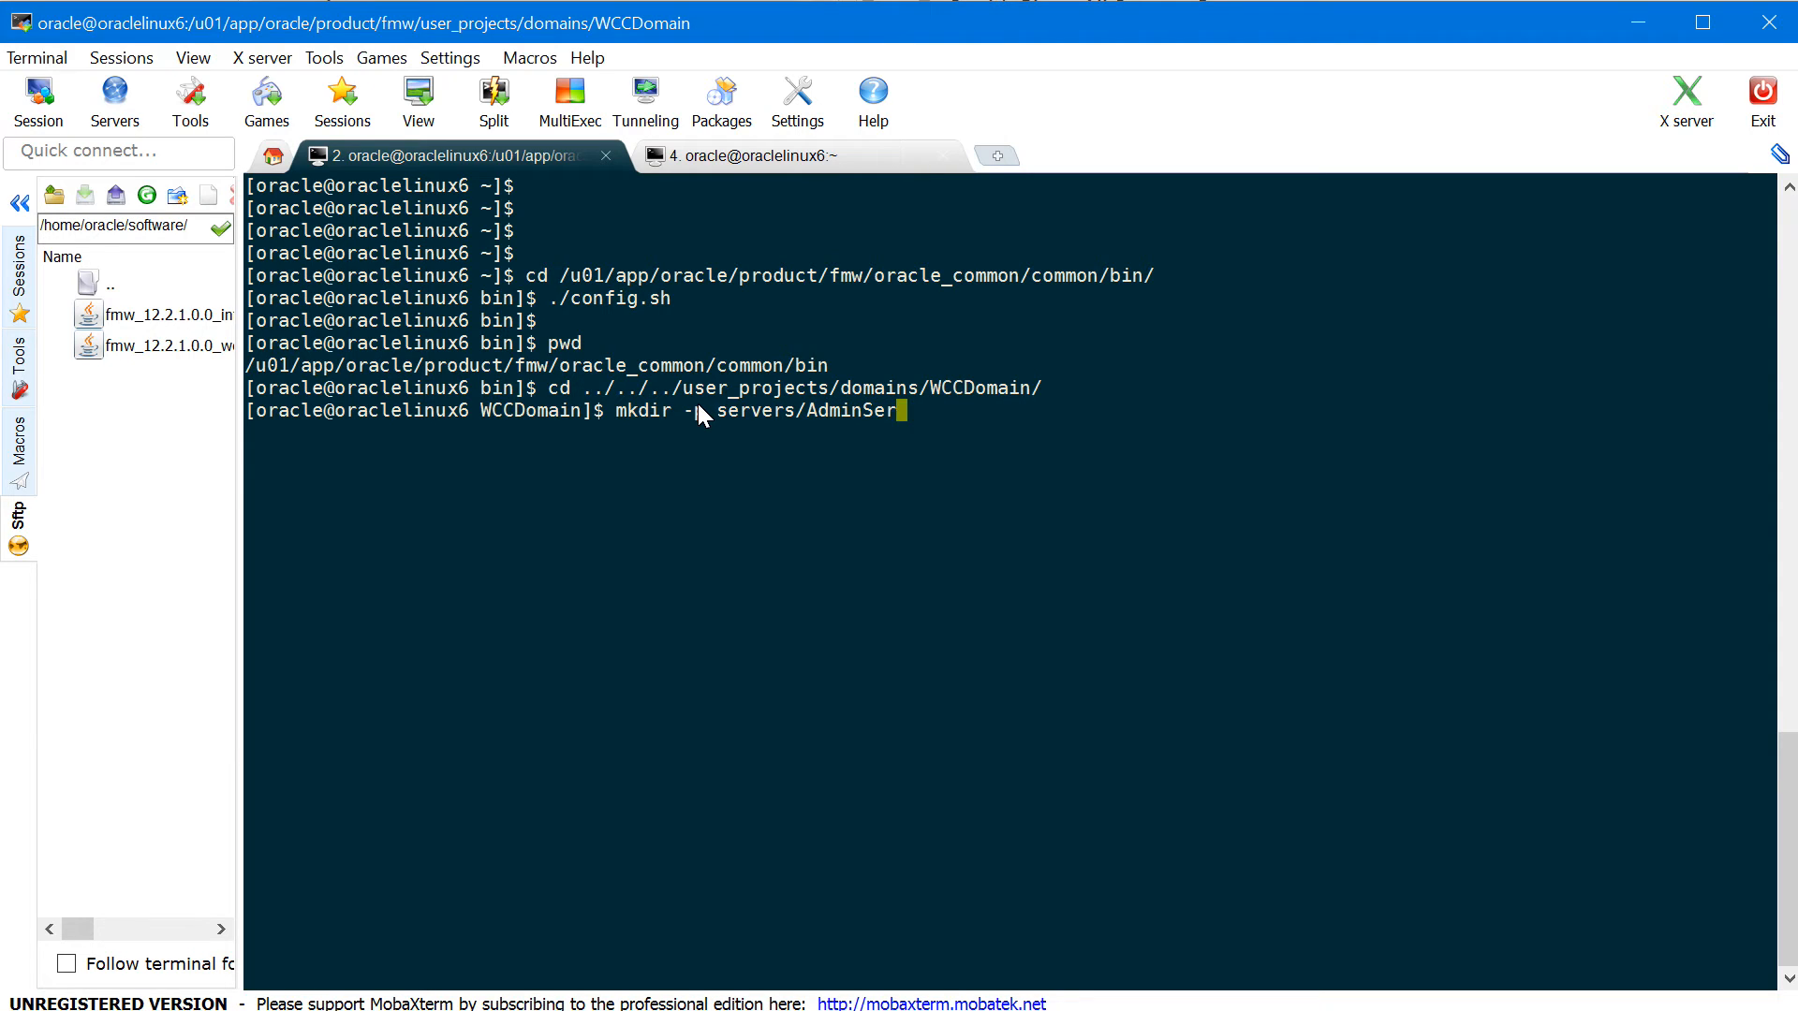
pyautogui.write('ver/security')
pyautogui.press('Return')
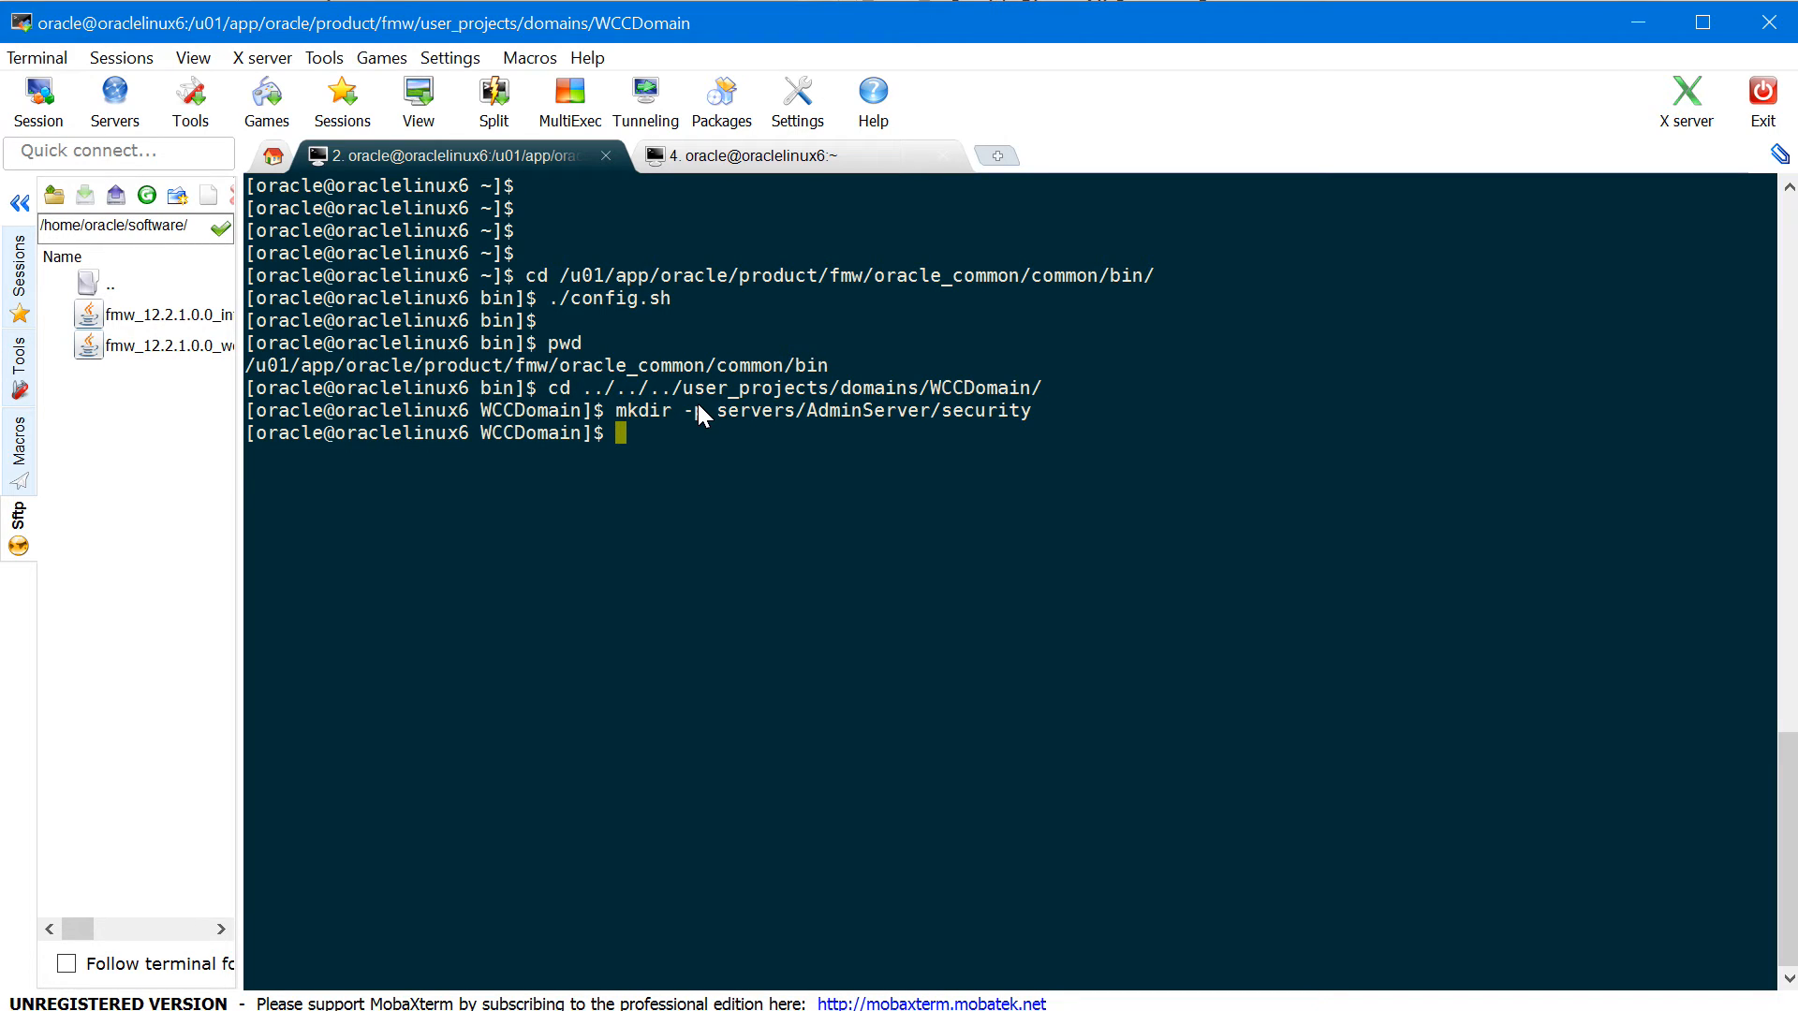
pyautogui.write('vi')
pyautogui.doubleClick(811, 412)
pyautogui.rightClick(813, 414)
pyautogui.write('/boot')
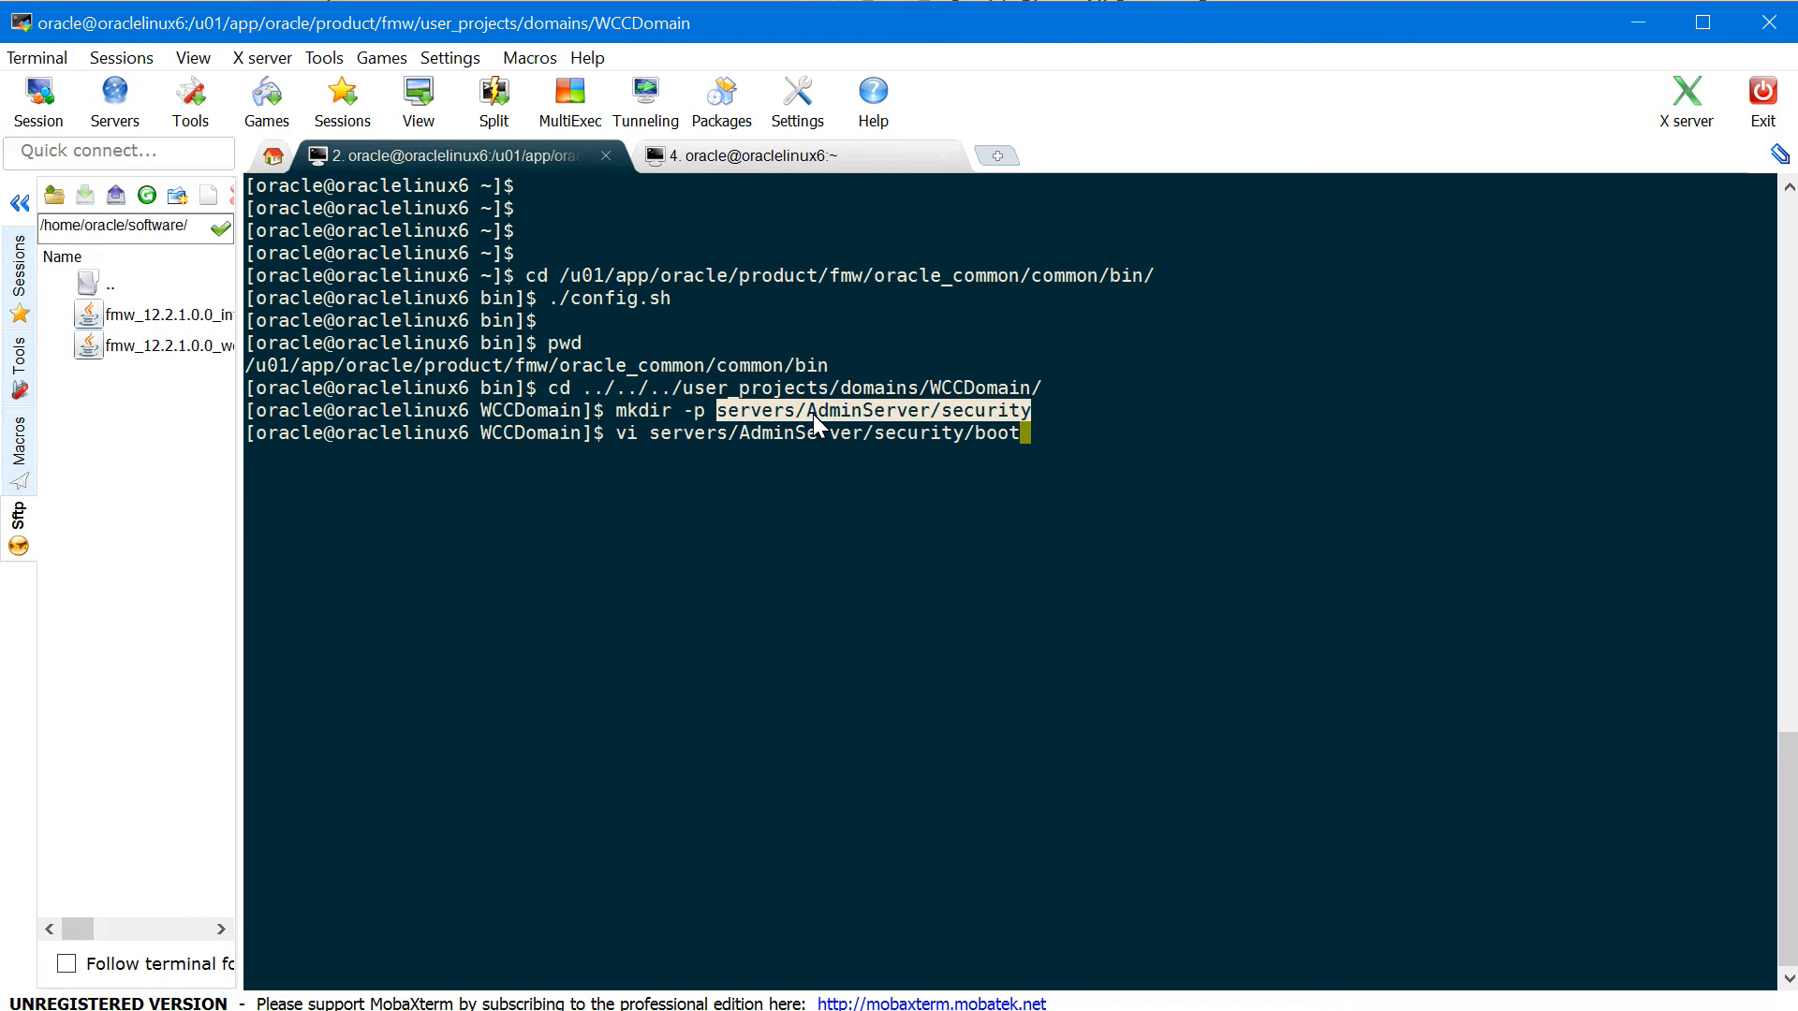
pyautogui.write('.properties')
# - Write username=weblogic and the admin password line into boot.properties, then save and quit with :wq!
pyautogui.press('Return')
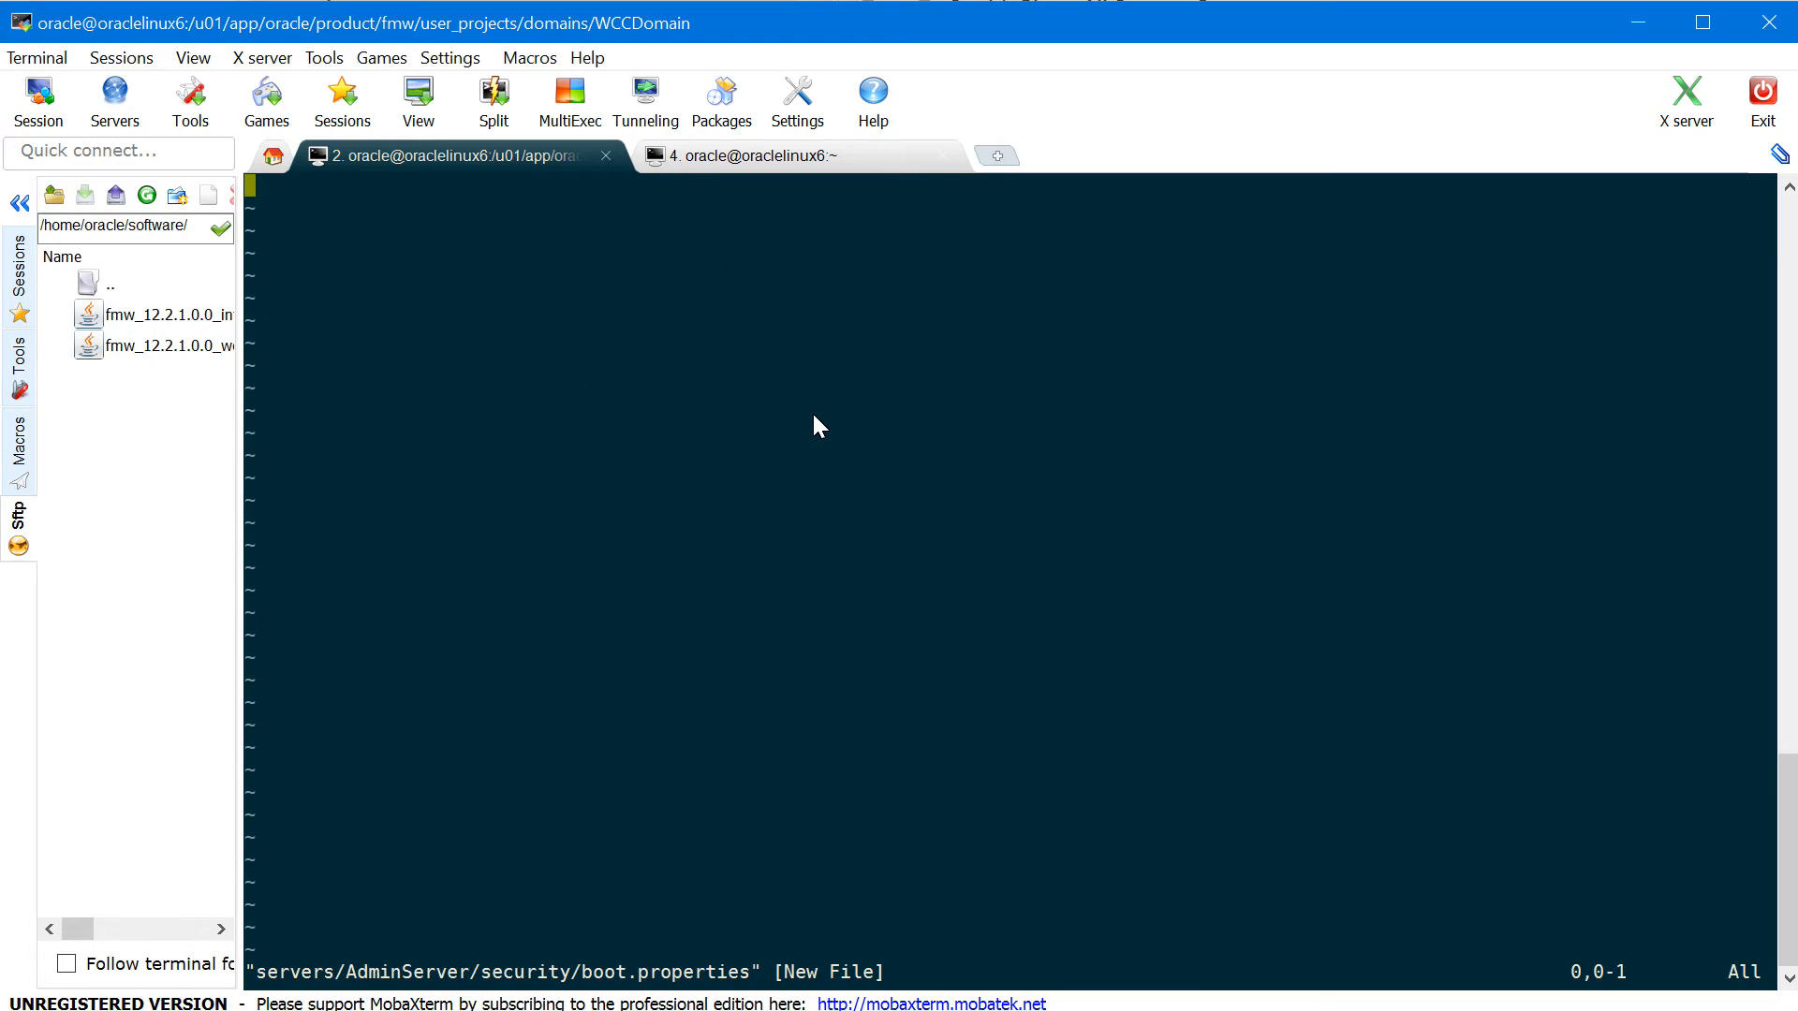
pyautogui.write('iuser')
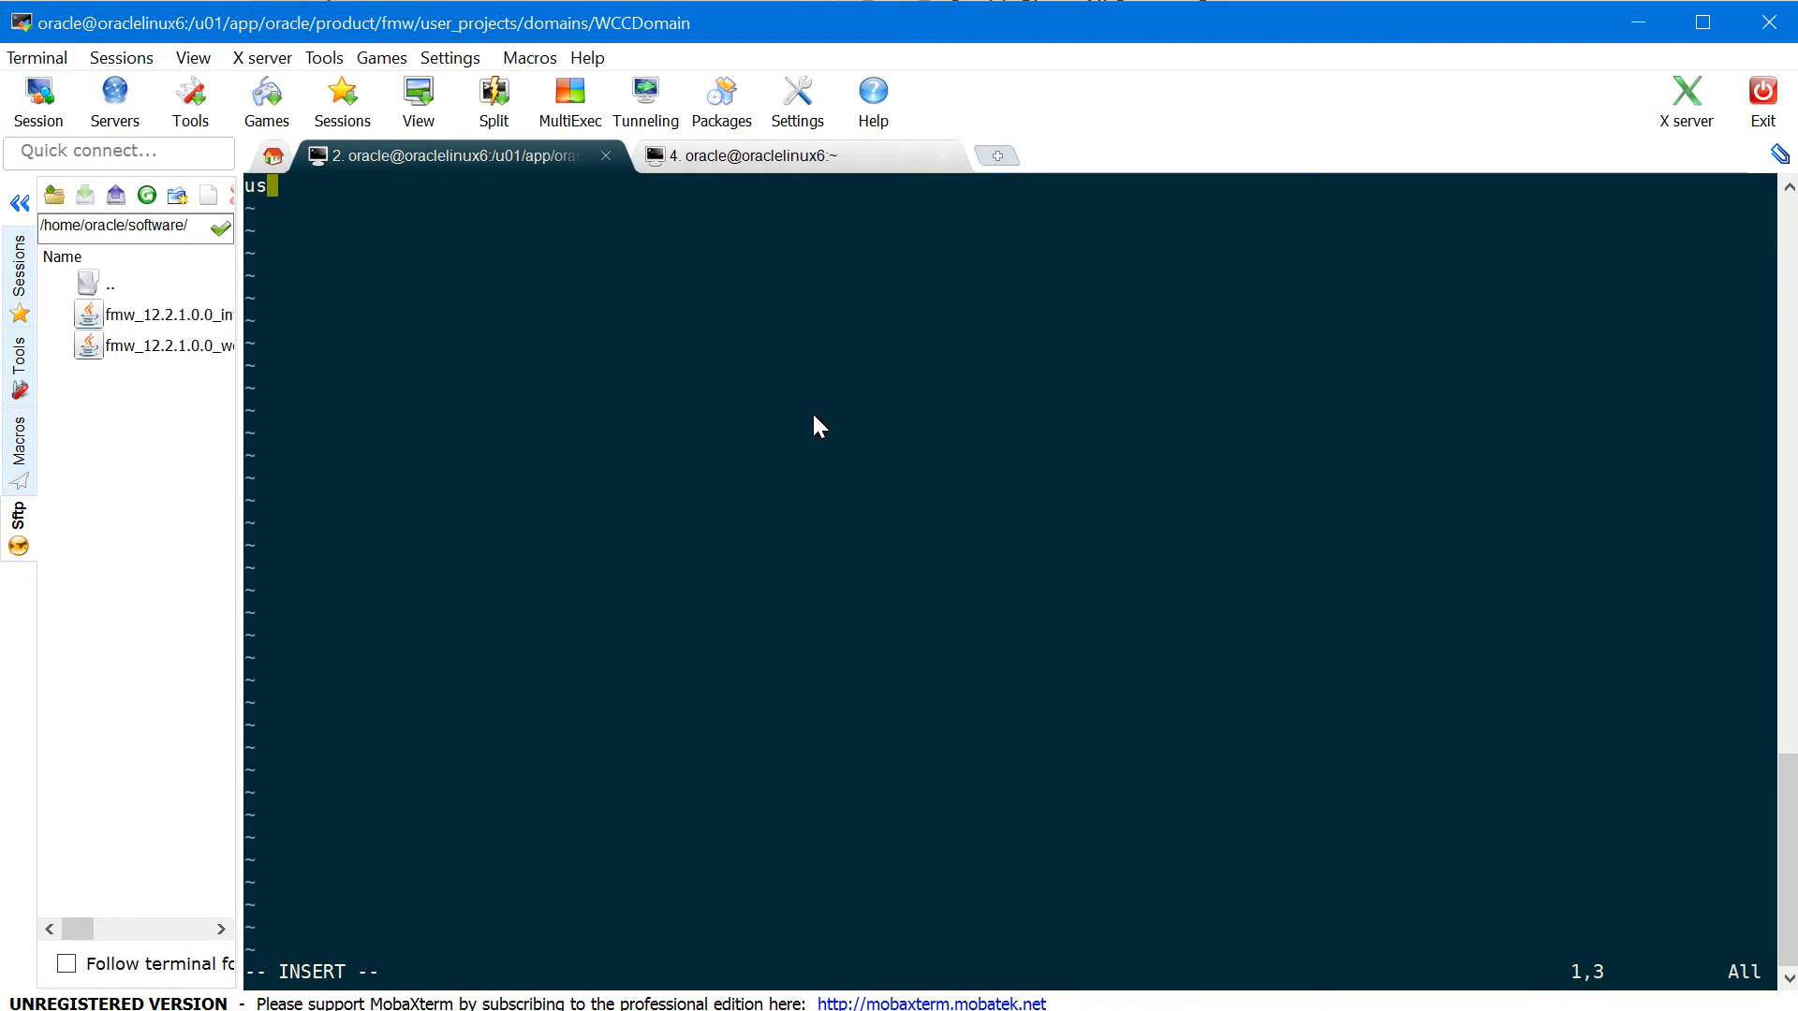
pyautogui.write('name=weblo')
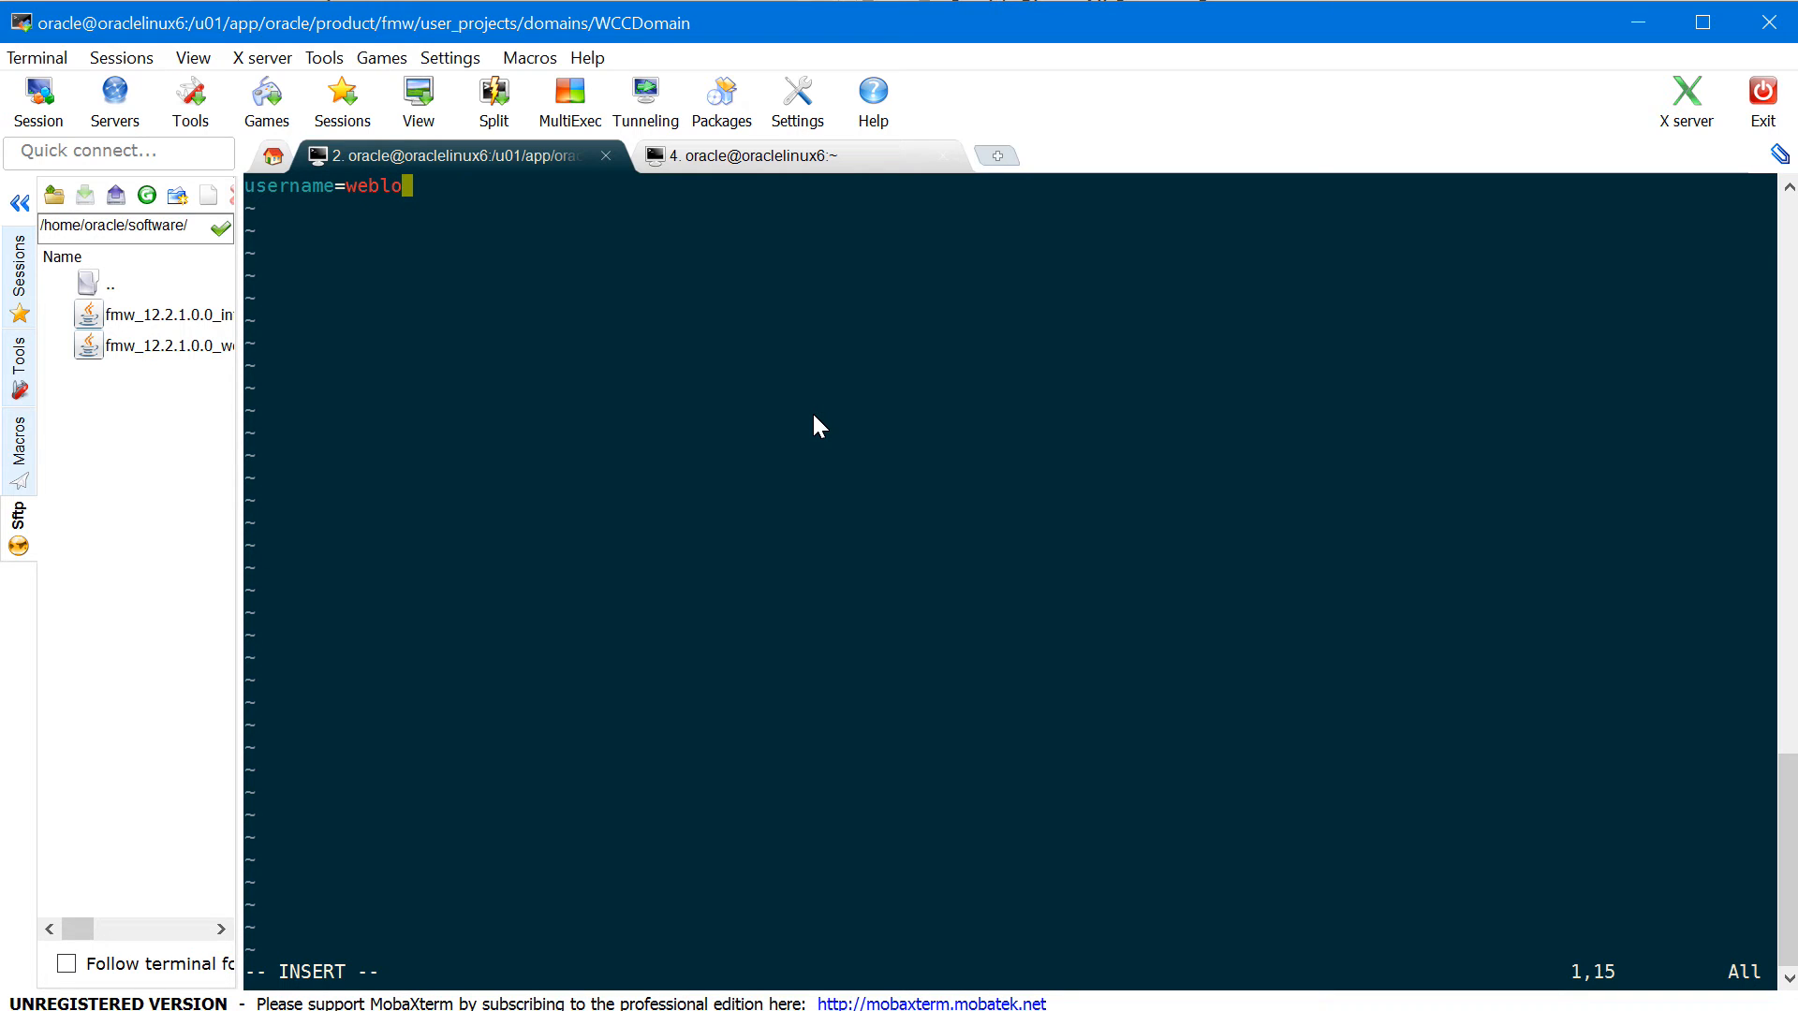
pyautogui.write('gic')
pyautogui.press('Return')
pyautogui.write('passwe')
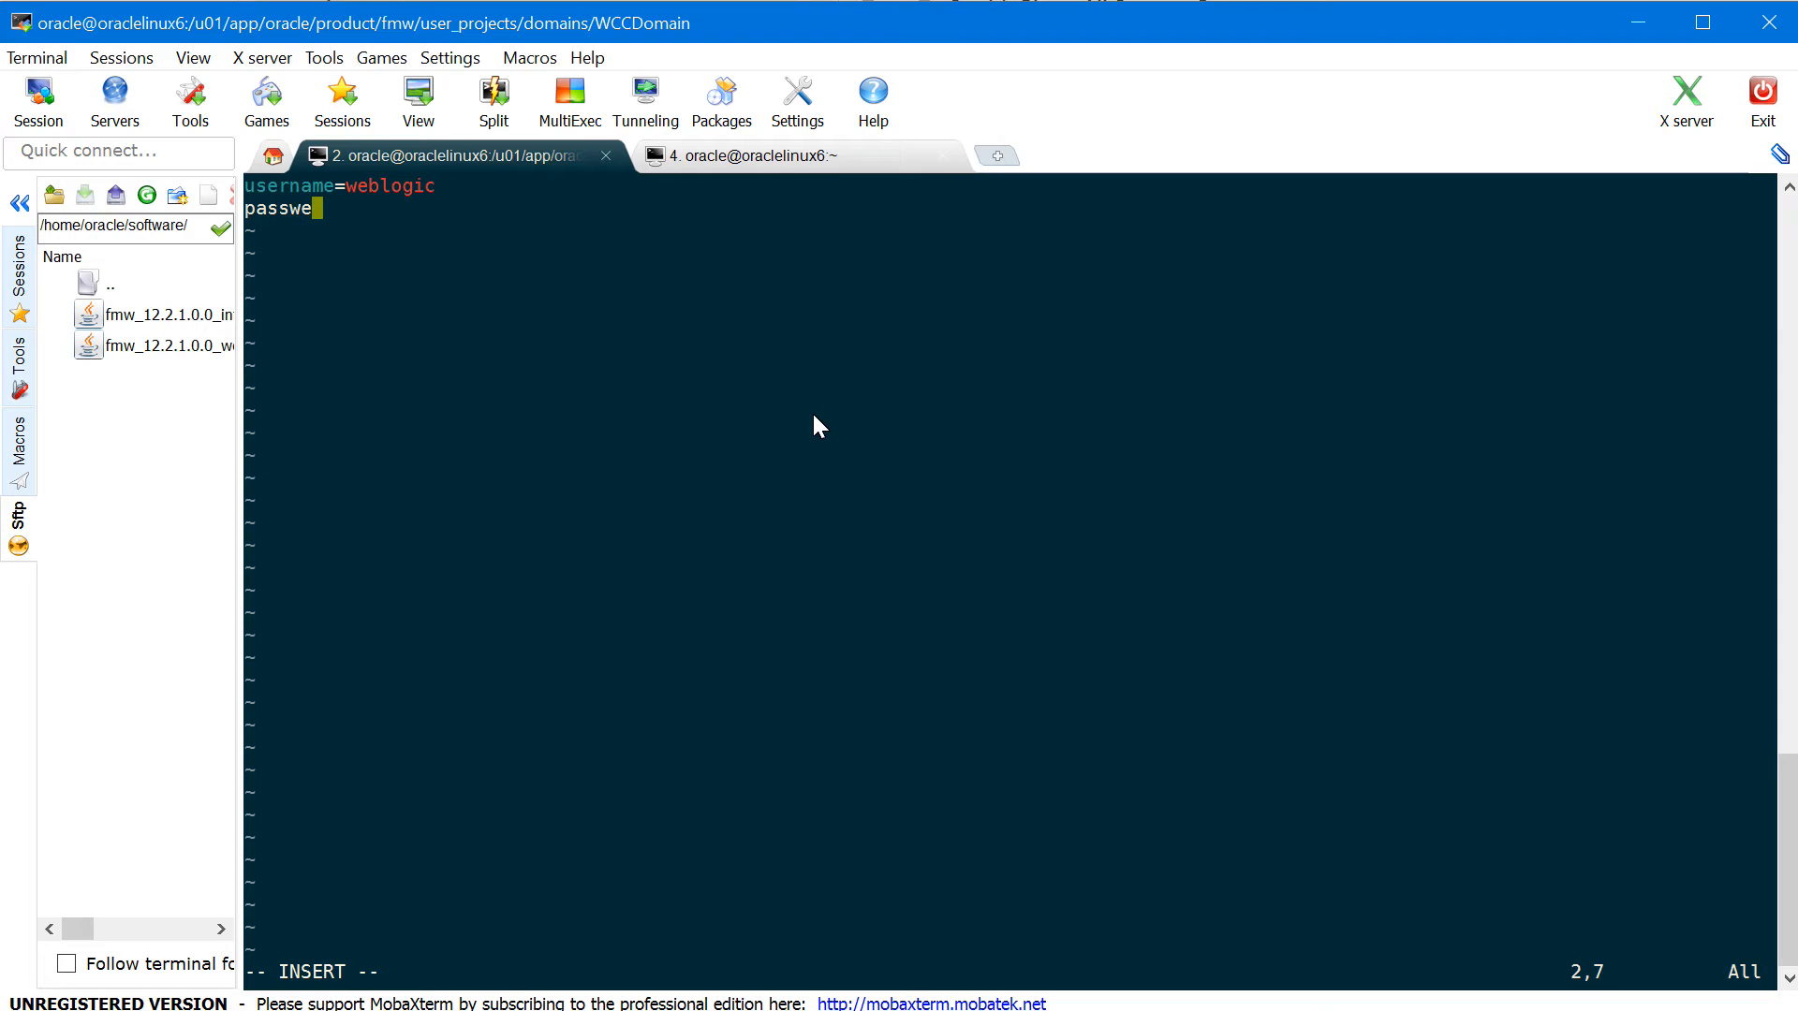
pyautogui.press('Escape')
pyautogui.press('x')
pyautogui.write('assword=')
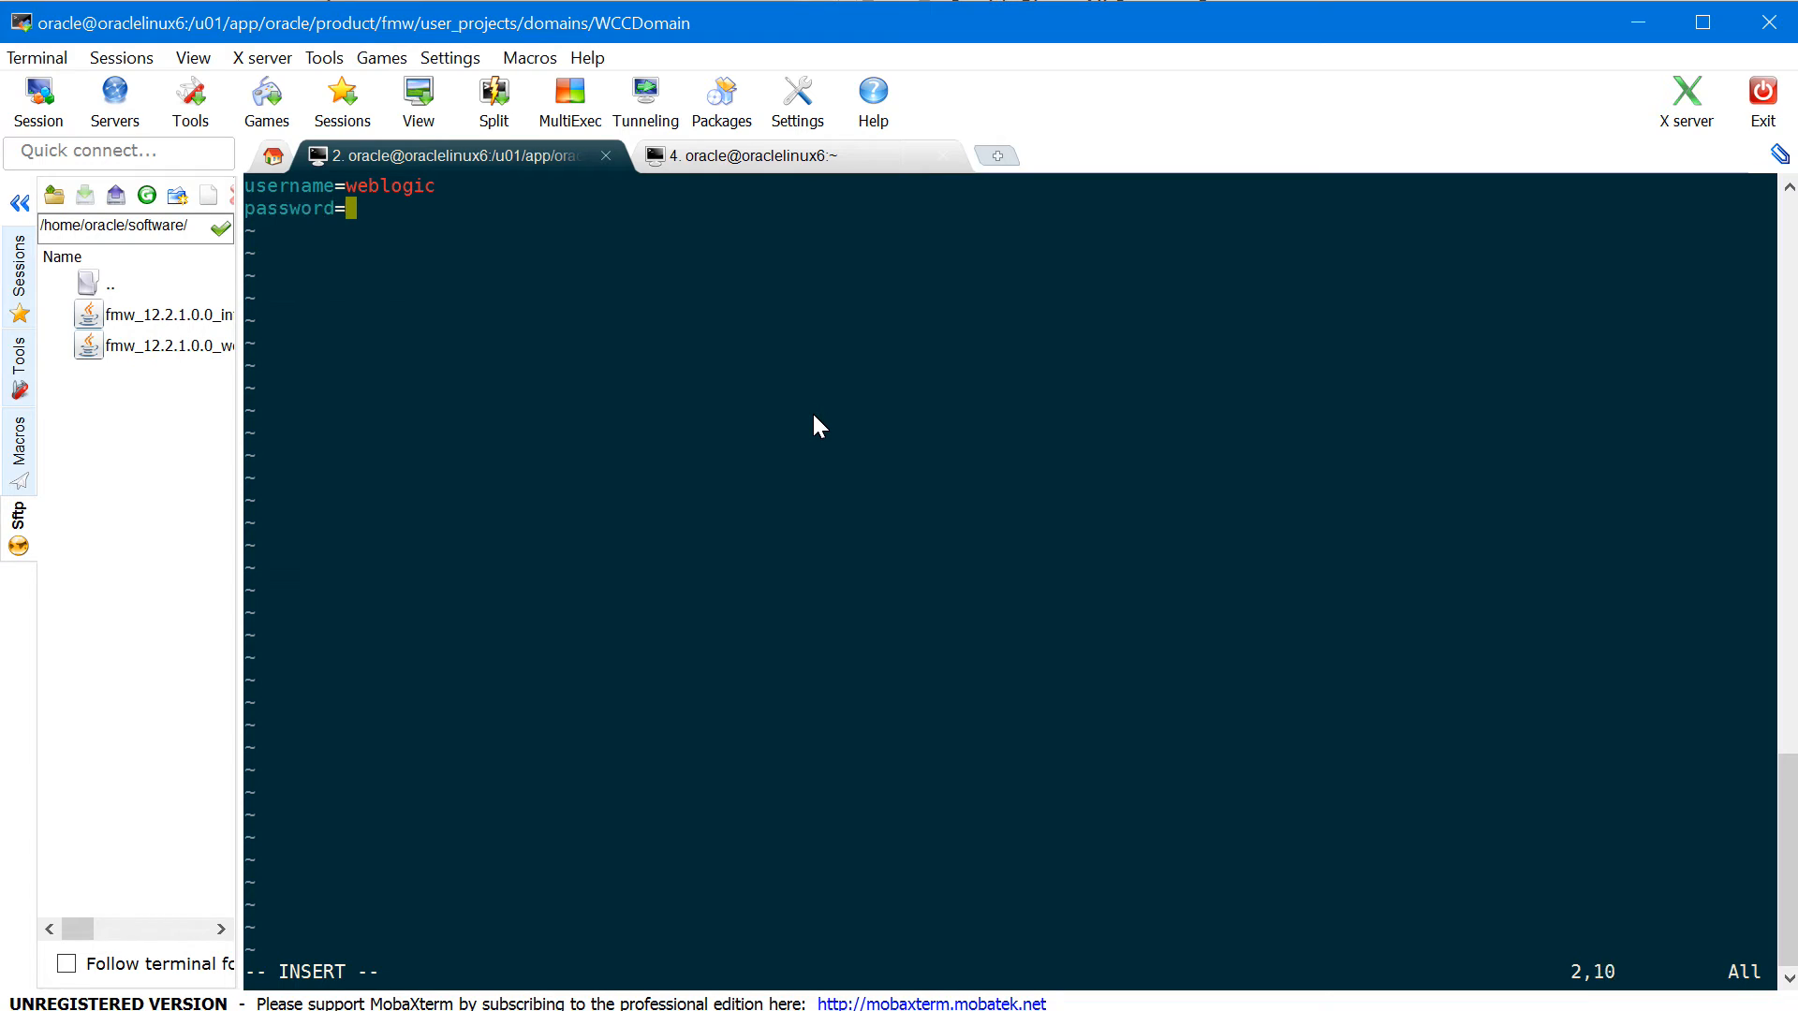
pyautogui.write('weblogic1')
pyautogui.press('Escape')
pyautogui.write(':wq!')
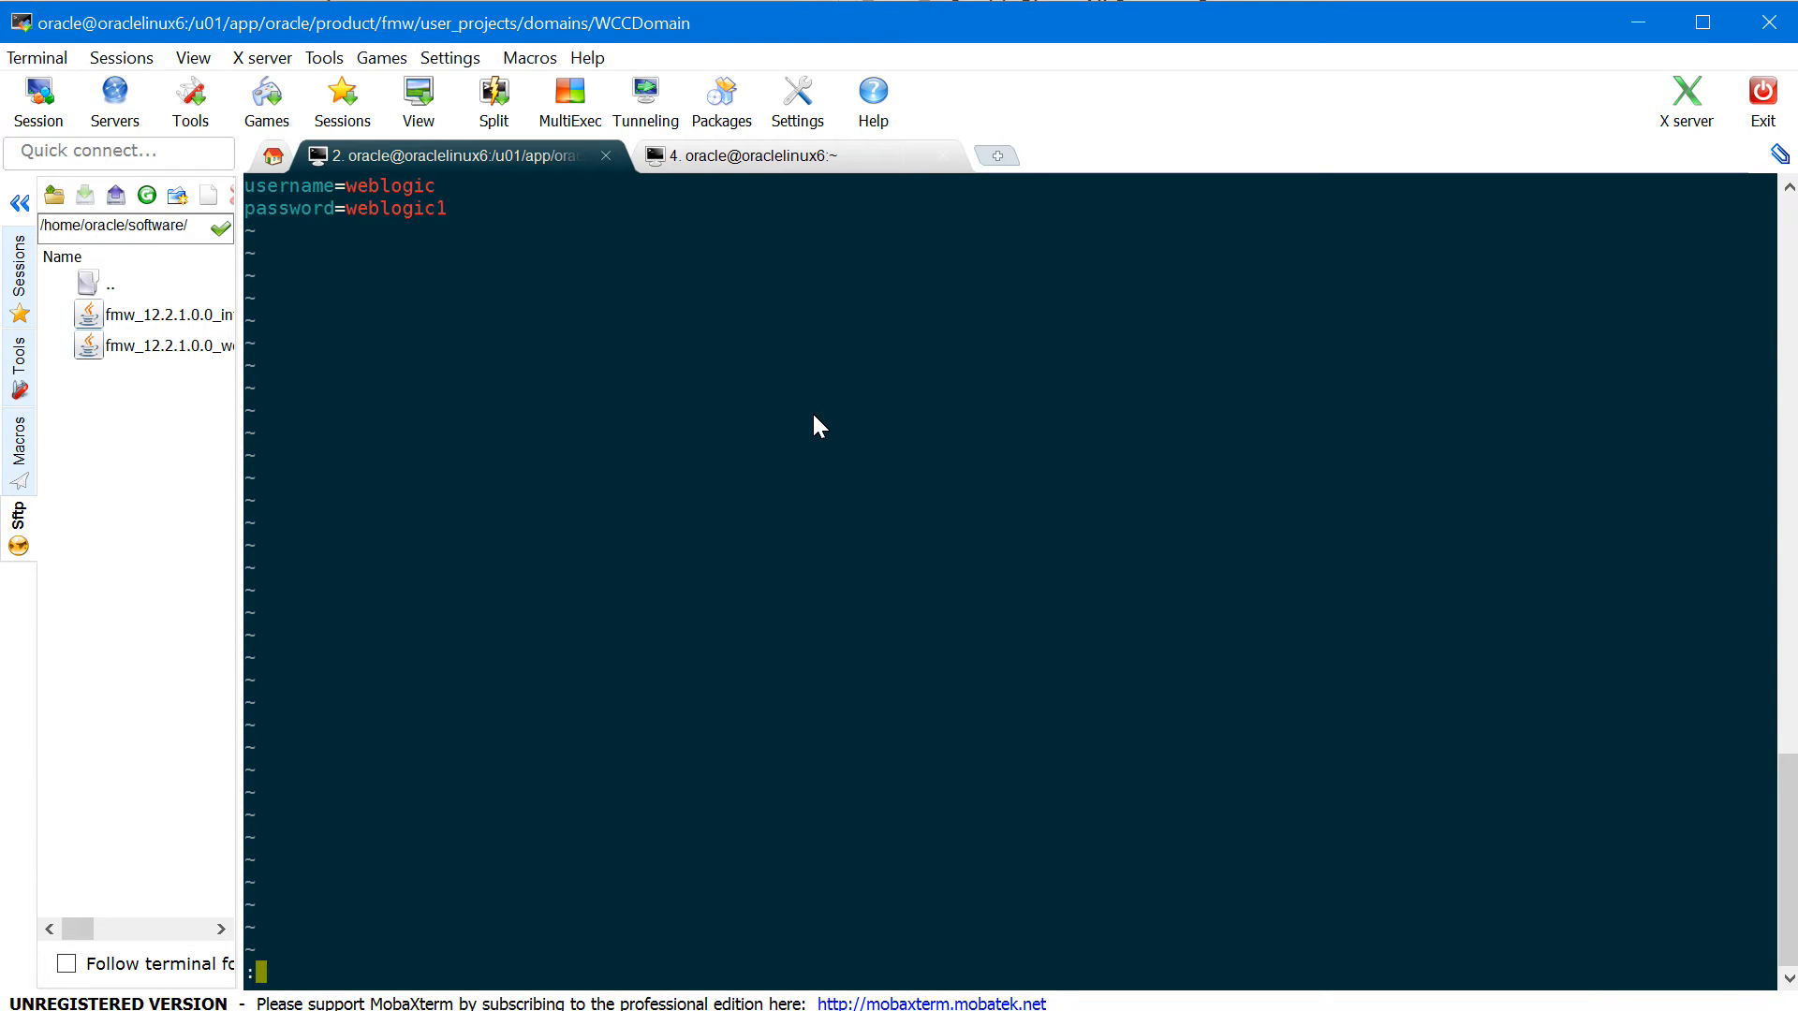
pyautogui.press('Return')
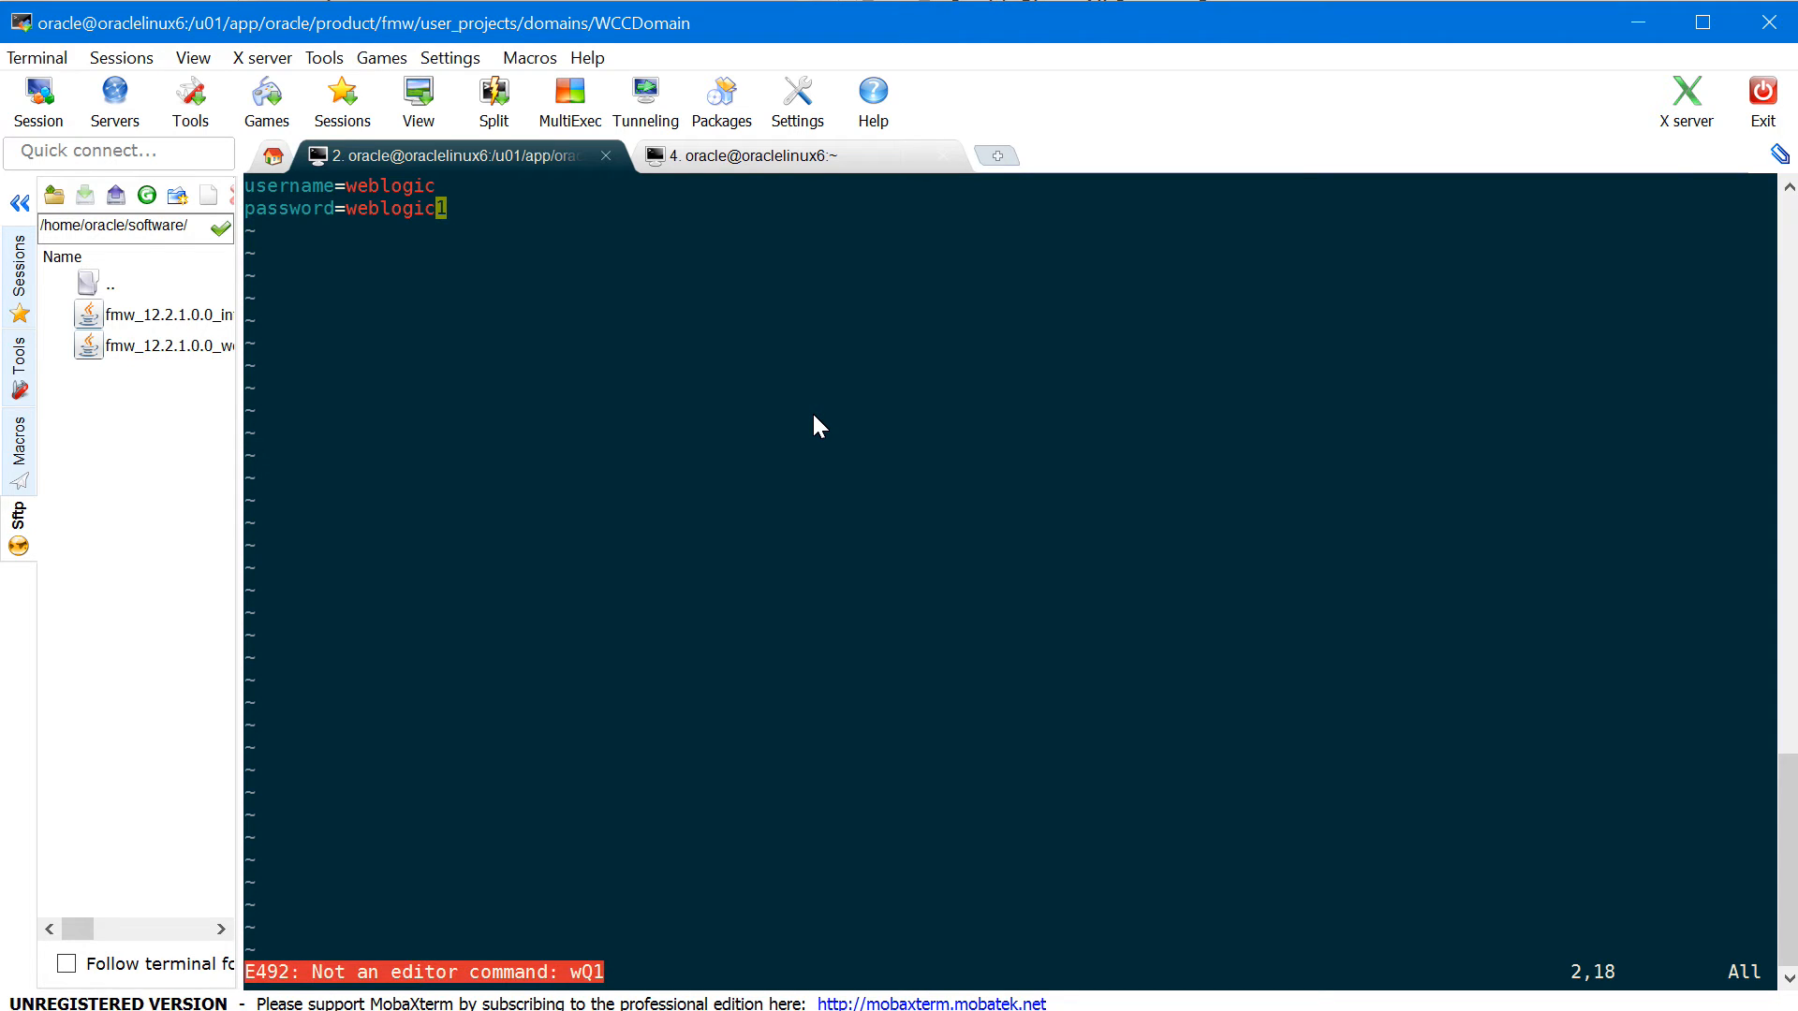
pyautogui.write(':wq!')
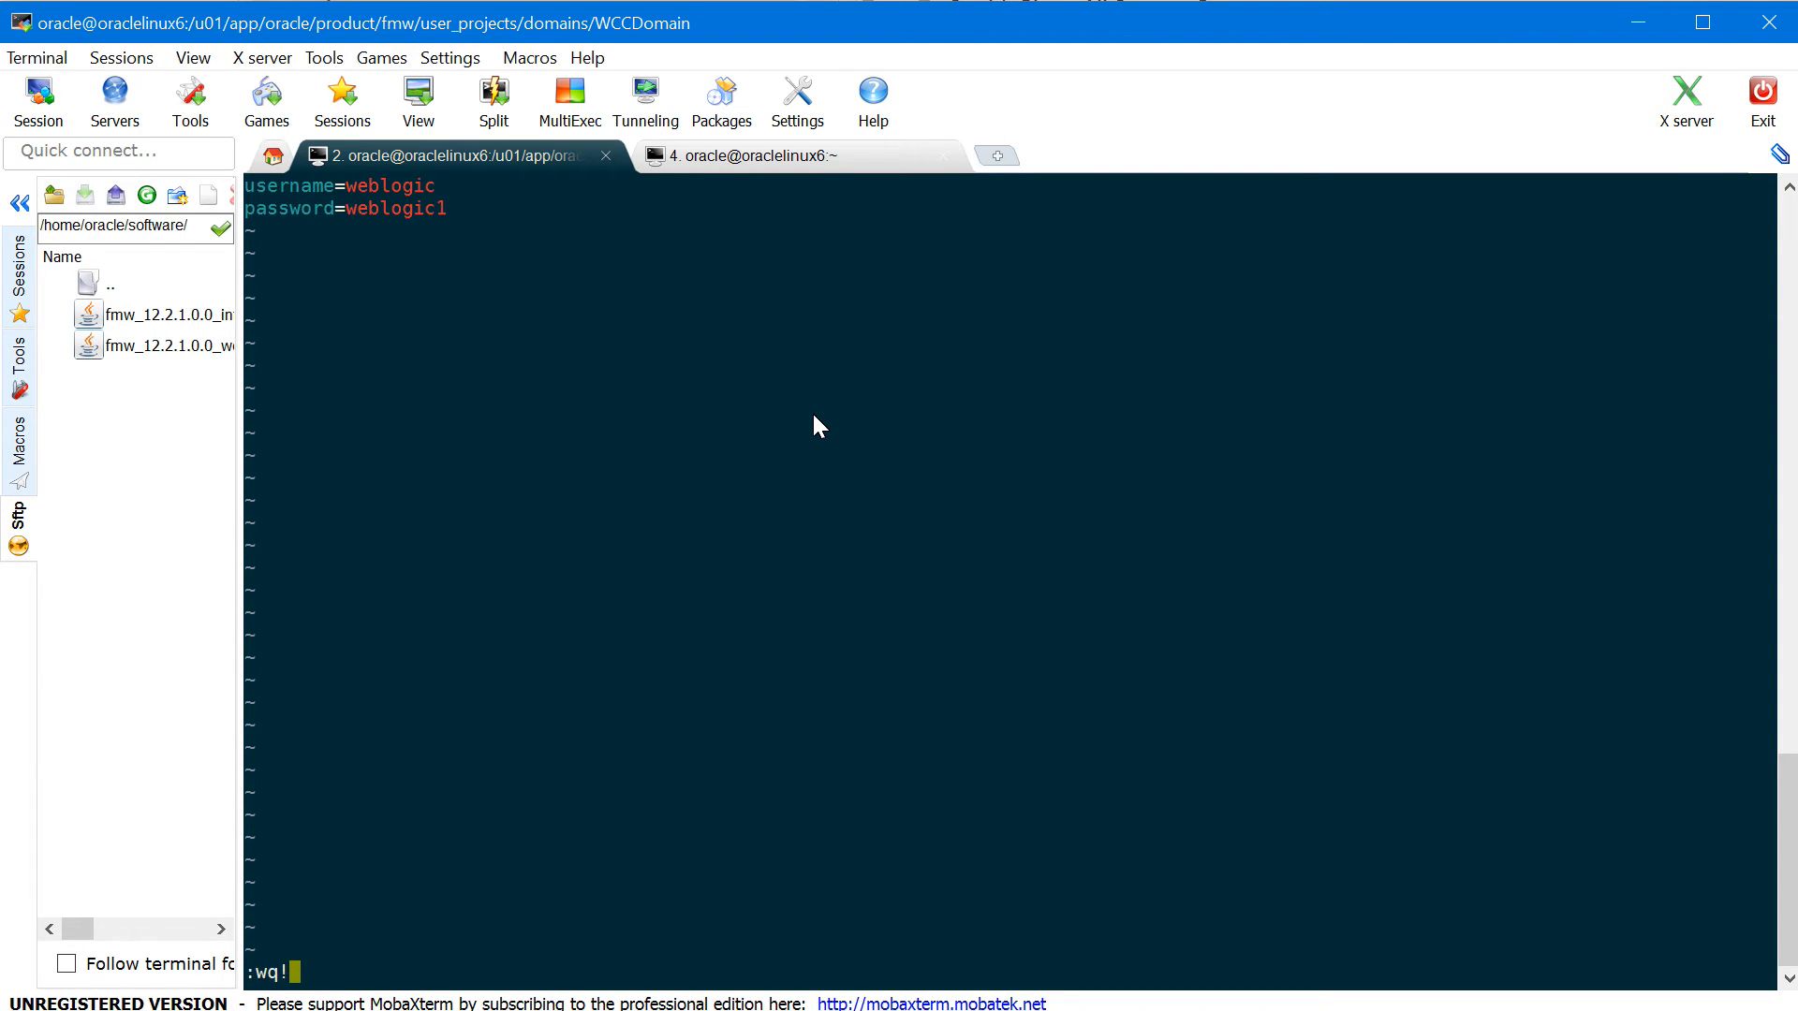
pyautogui.press('Return')
pyautogui.press('Return')
pyautogui.press('Return')
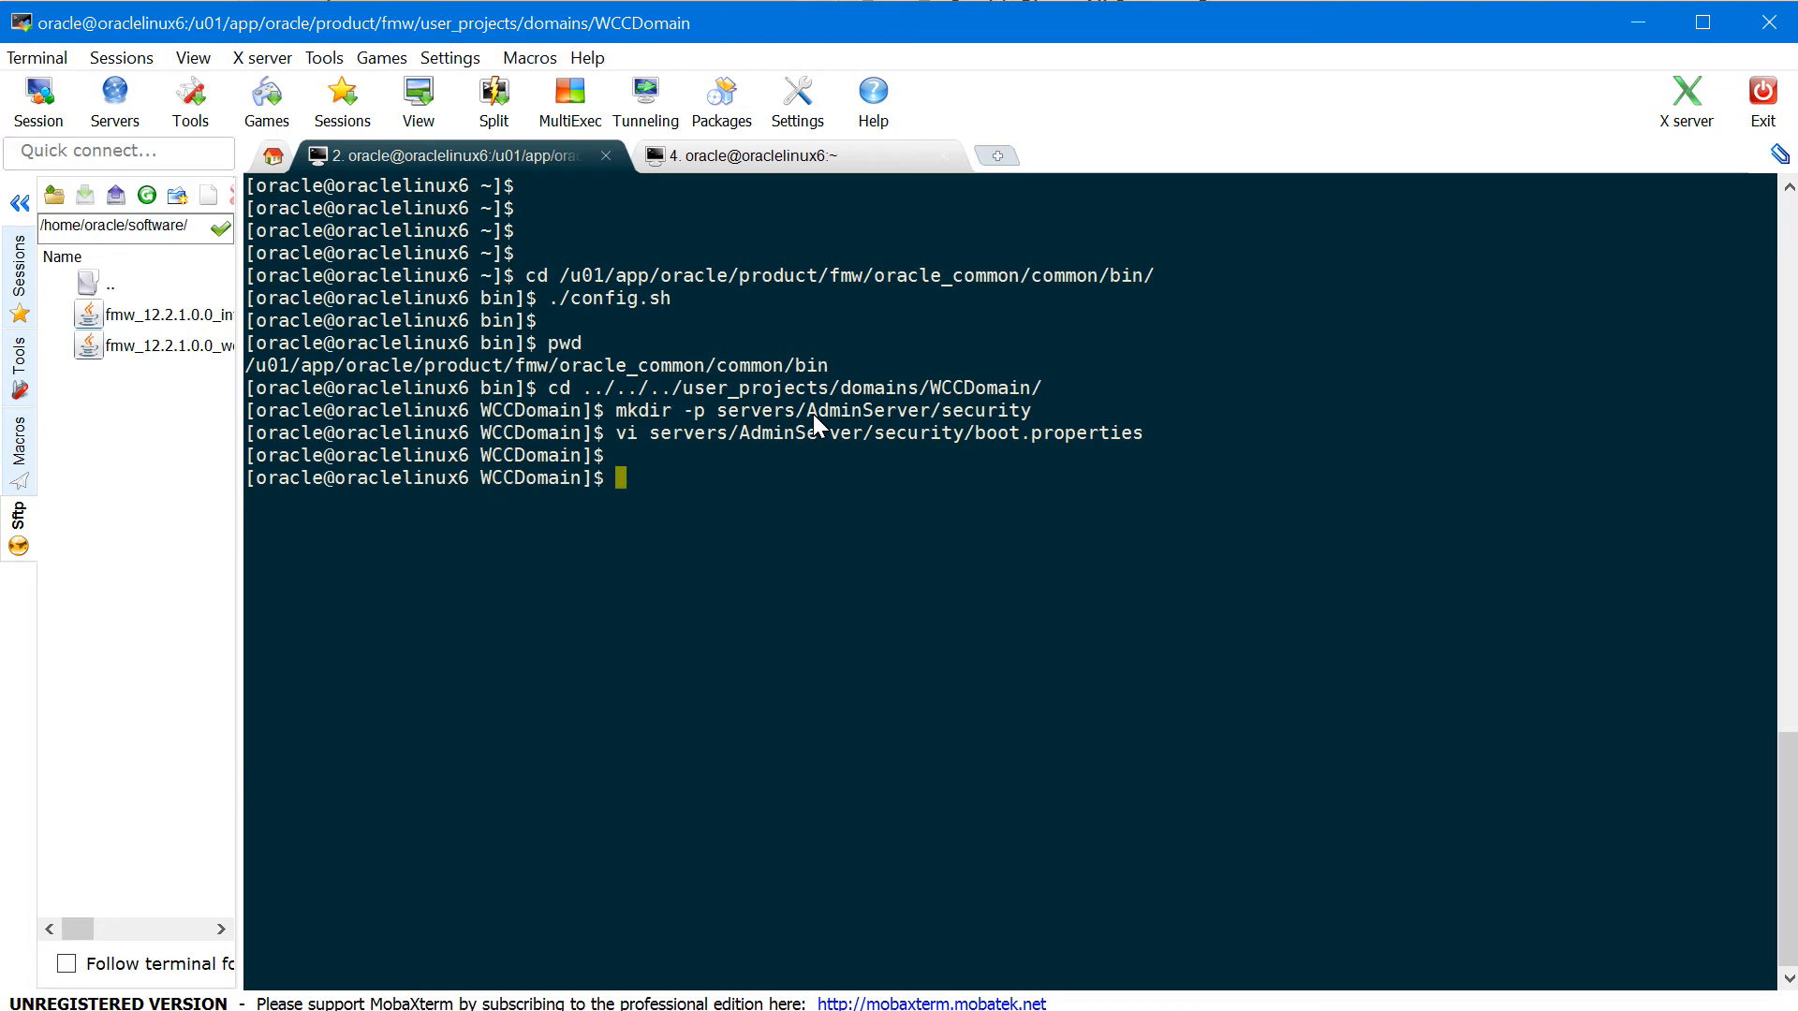
# - Launch startWebLogic.sh in the background with nohup
pyautogui.write('nohu')
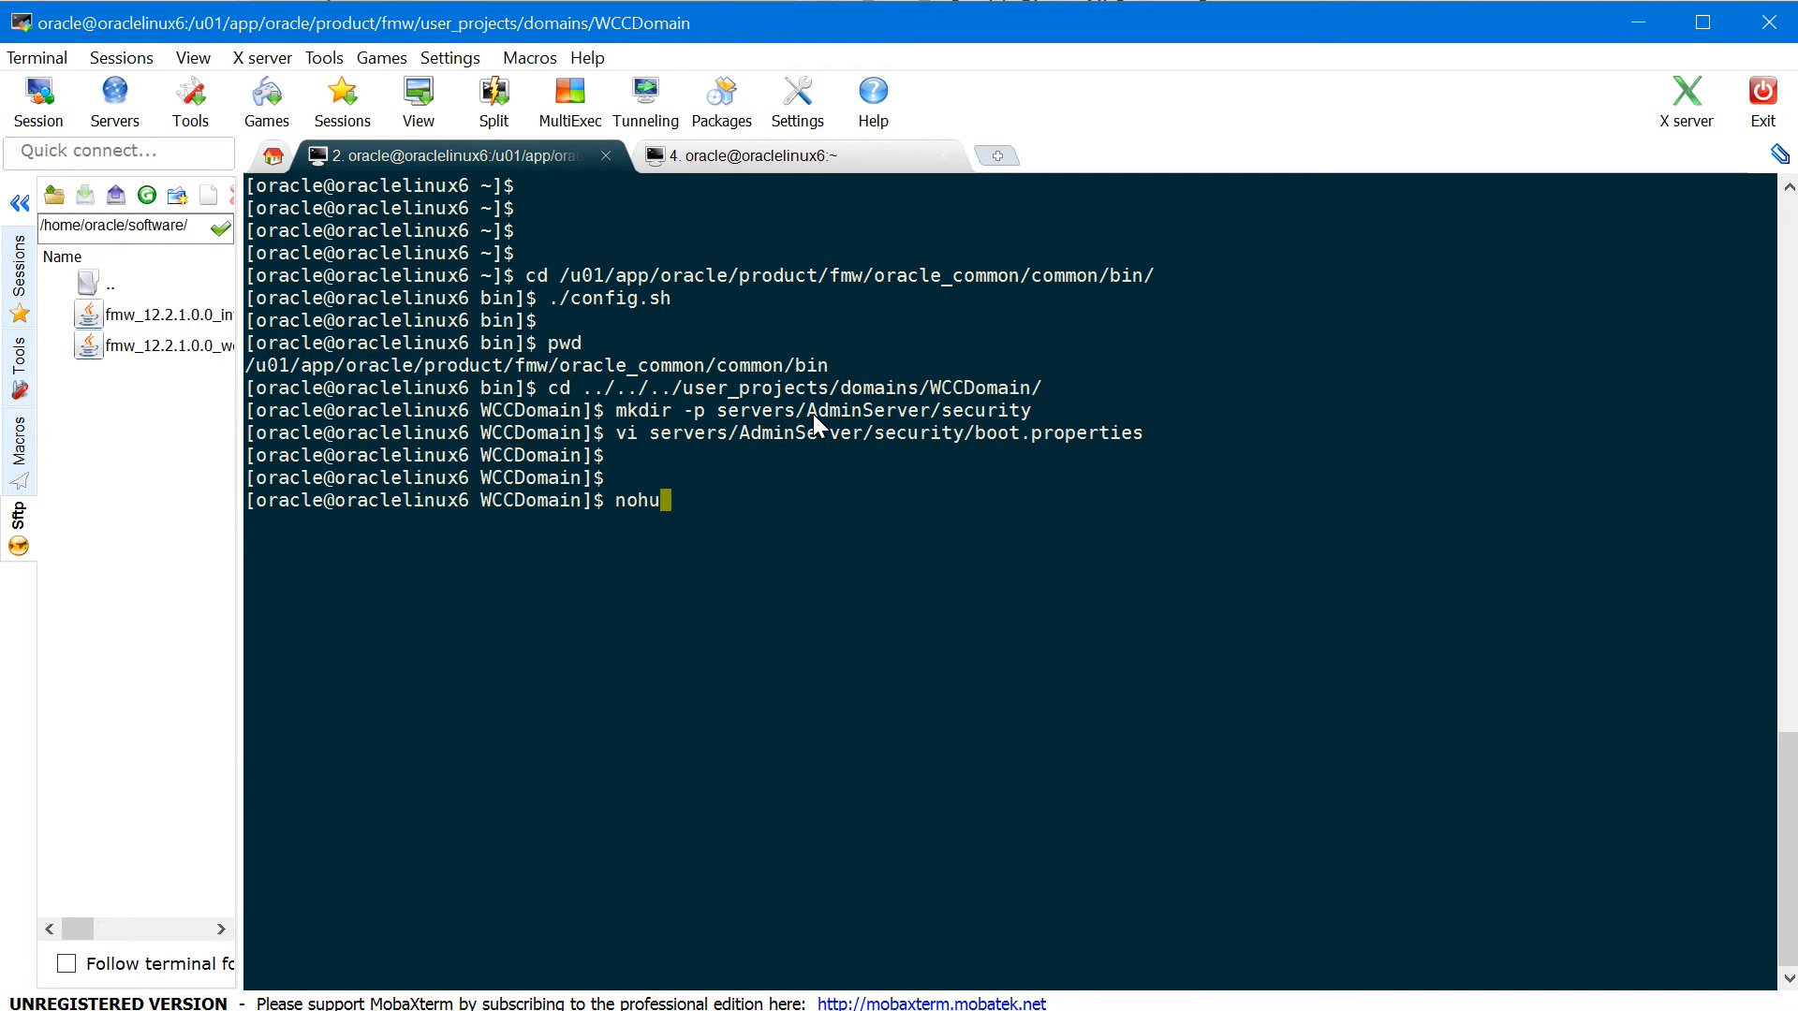
pyautogui.write('p ./startW')
pyautogui.press('Tab')
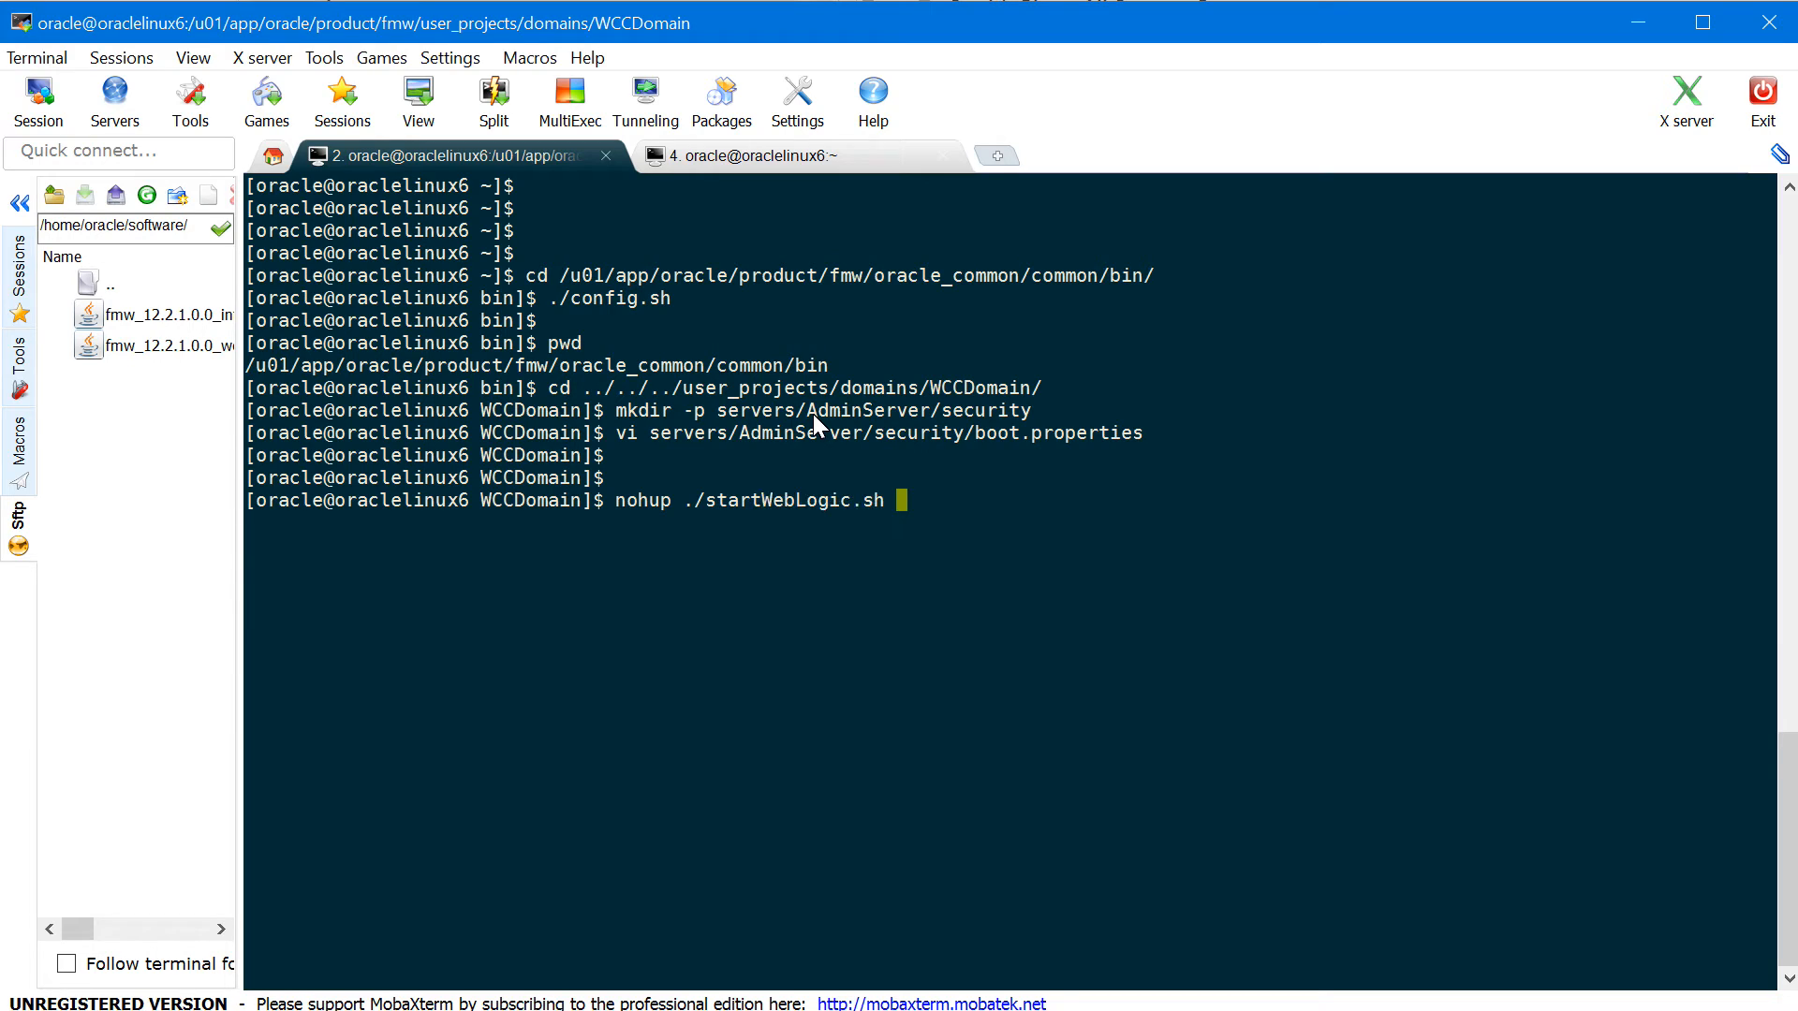
pyautogui.write('&')
pyautogui.press('Return')
# - Follow nohup.out with tail -f until the Admin Server reports RUNNING
pyautogui.press('Return')
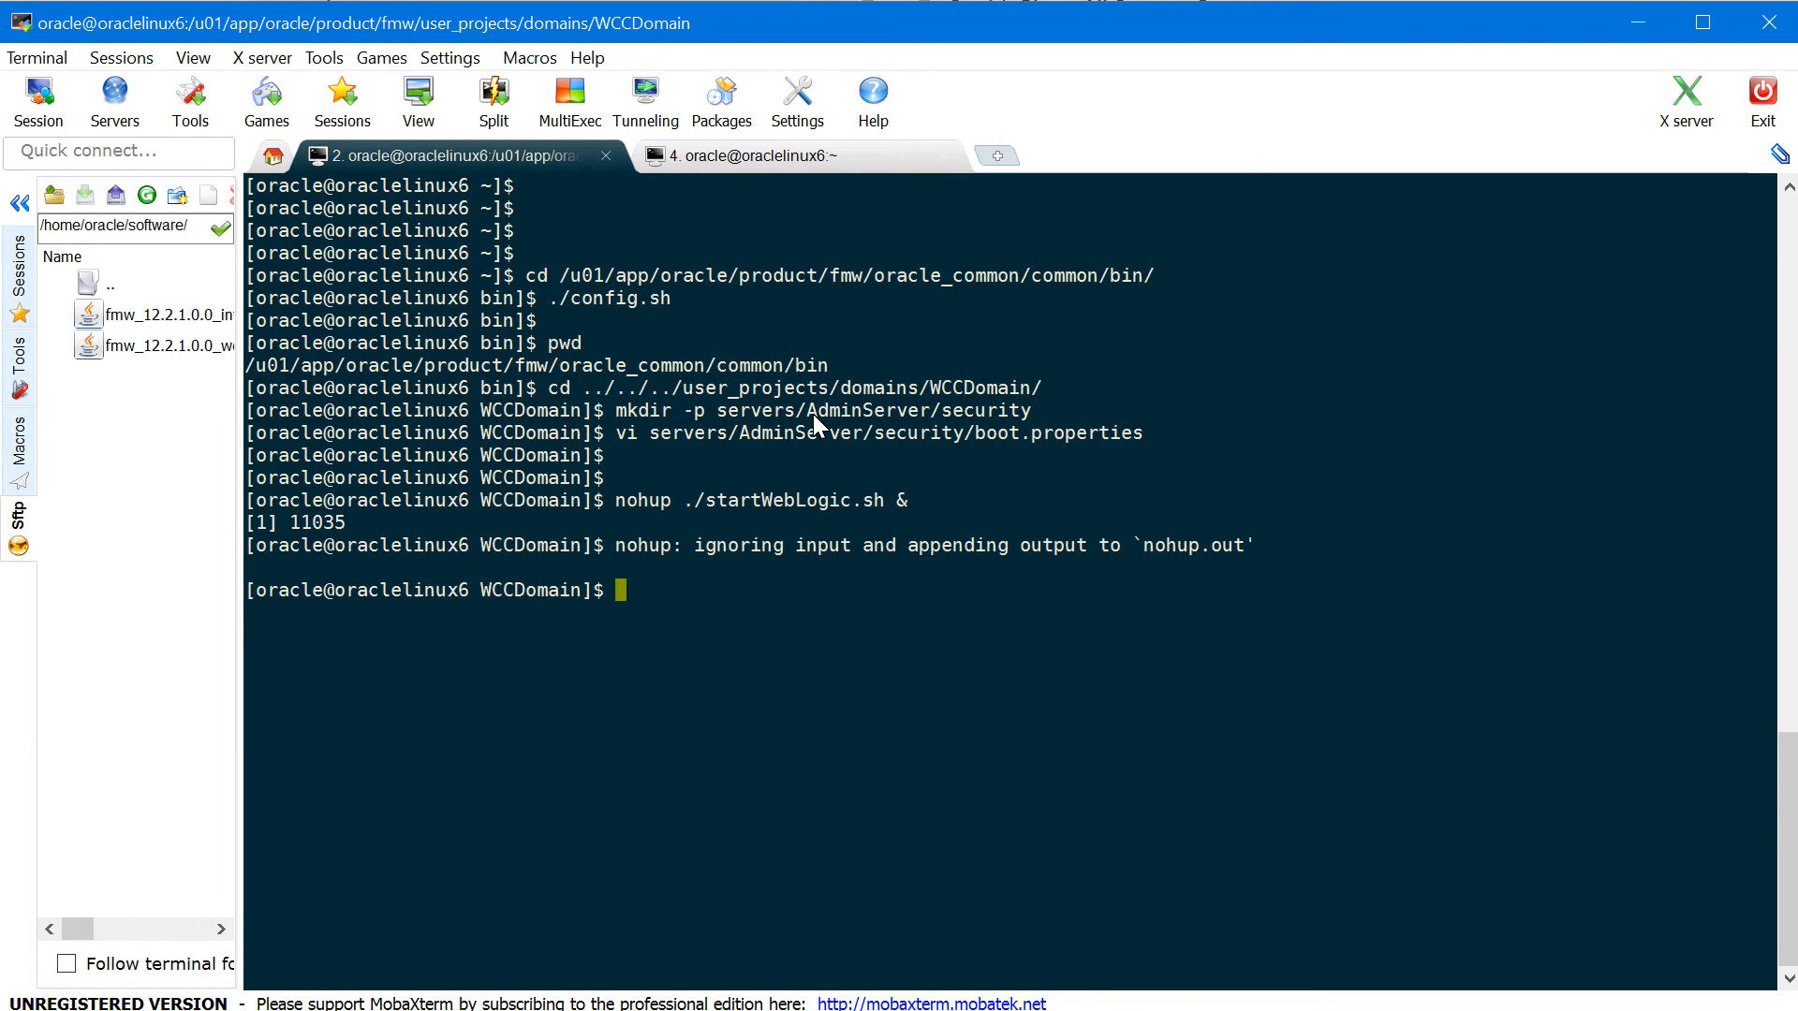
pyautogui.write('tail -l')
pyautogui.press('BackSpace')
pyautogui.write('f nohu')
pyautogui.press('Tab')
pyautogui.press('Return')
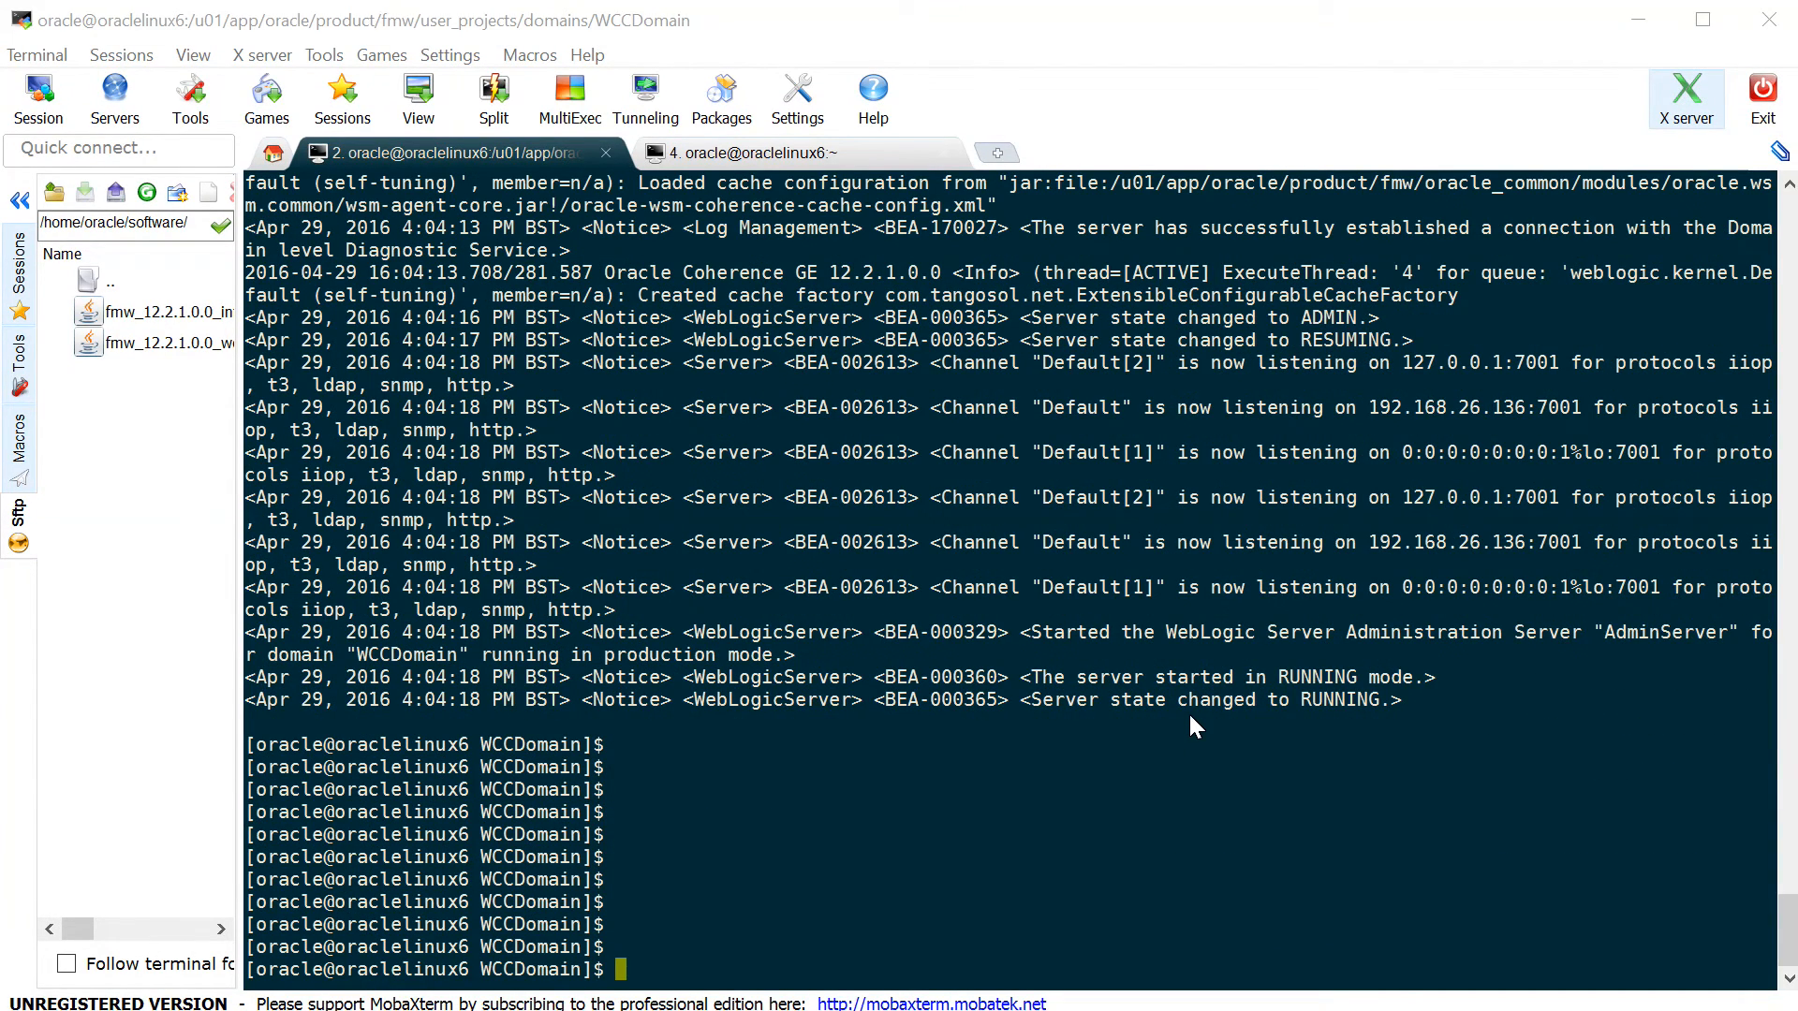
pyautogui.moveTo(1148, 677); pyautogui.dragTo(1399, 695)
pyautogui.click(1258, 787)
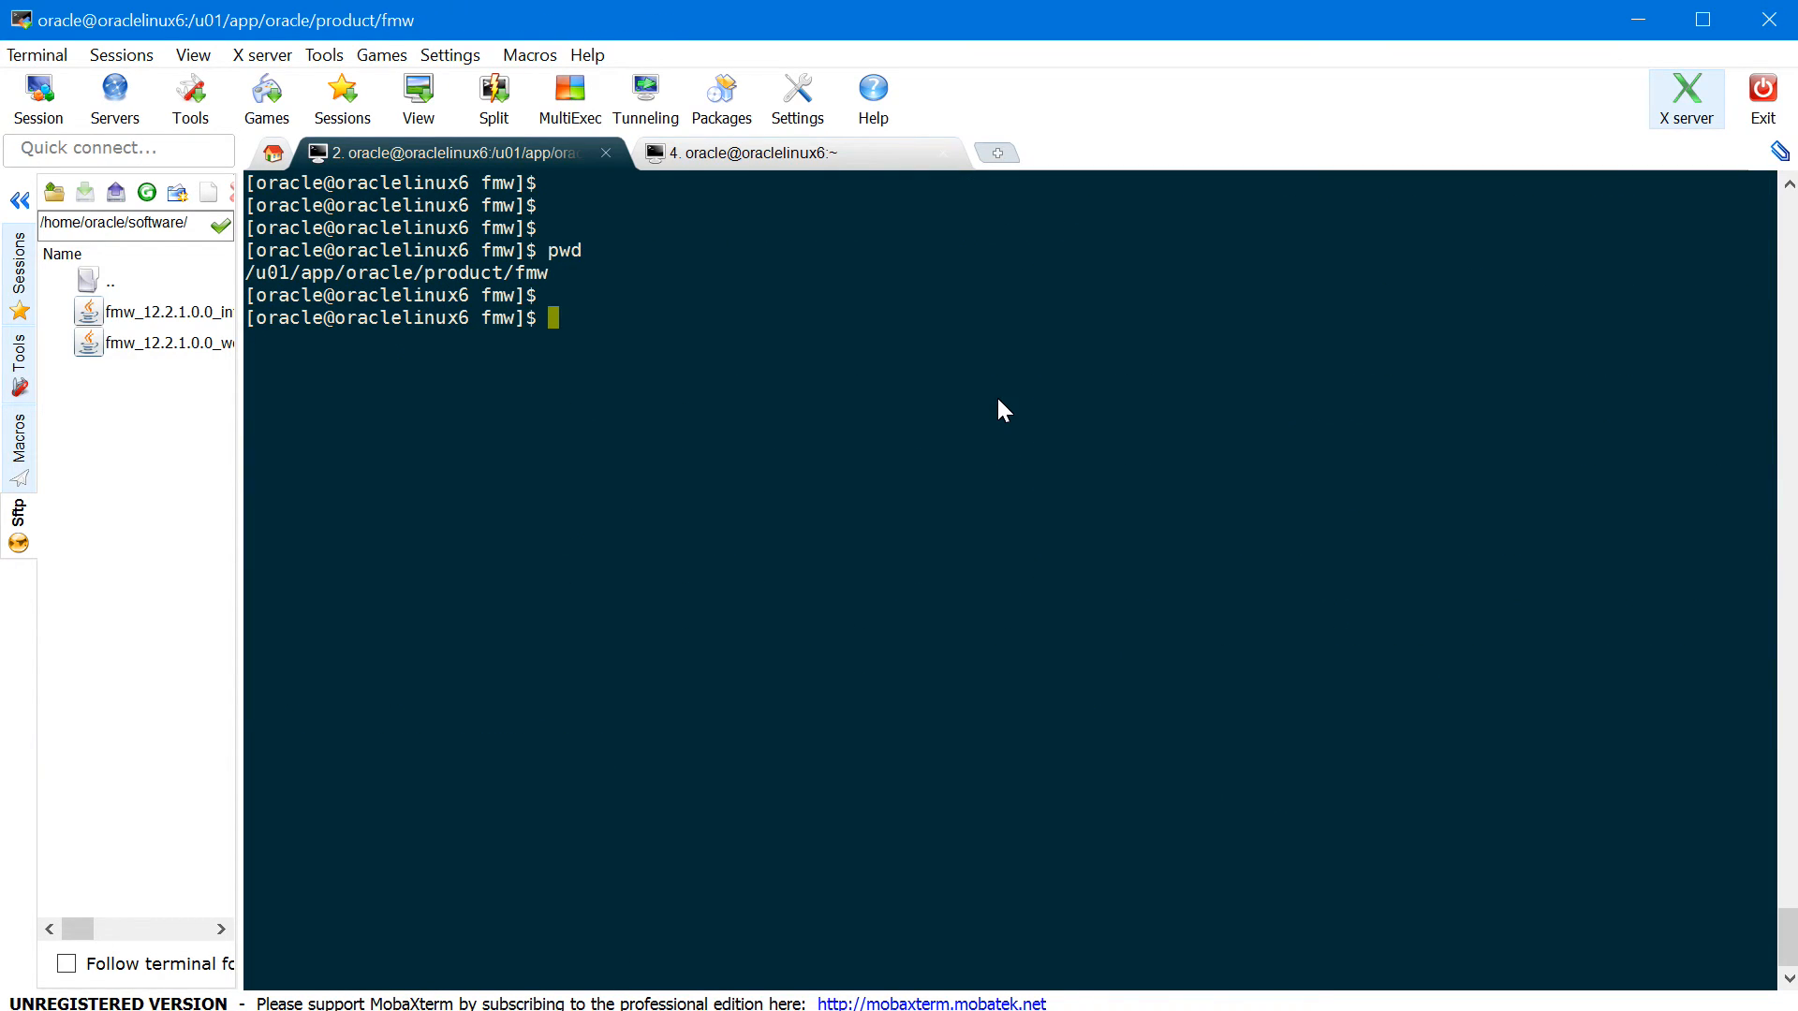
# - Change into user_projects/domains/WCCDomain/bin and list its scripts
pyautogui.write('cd user')
pyautogui.press('Tab')
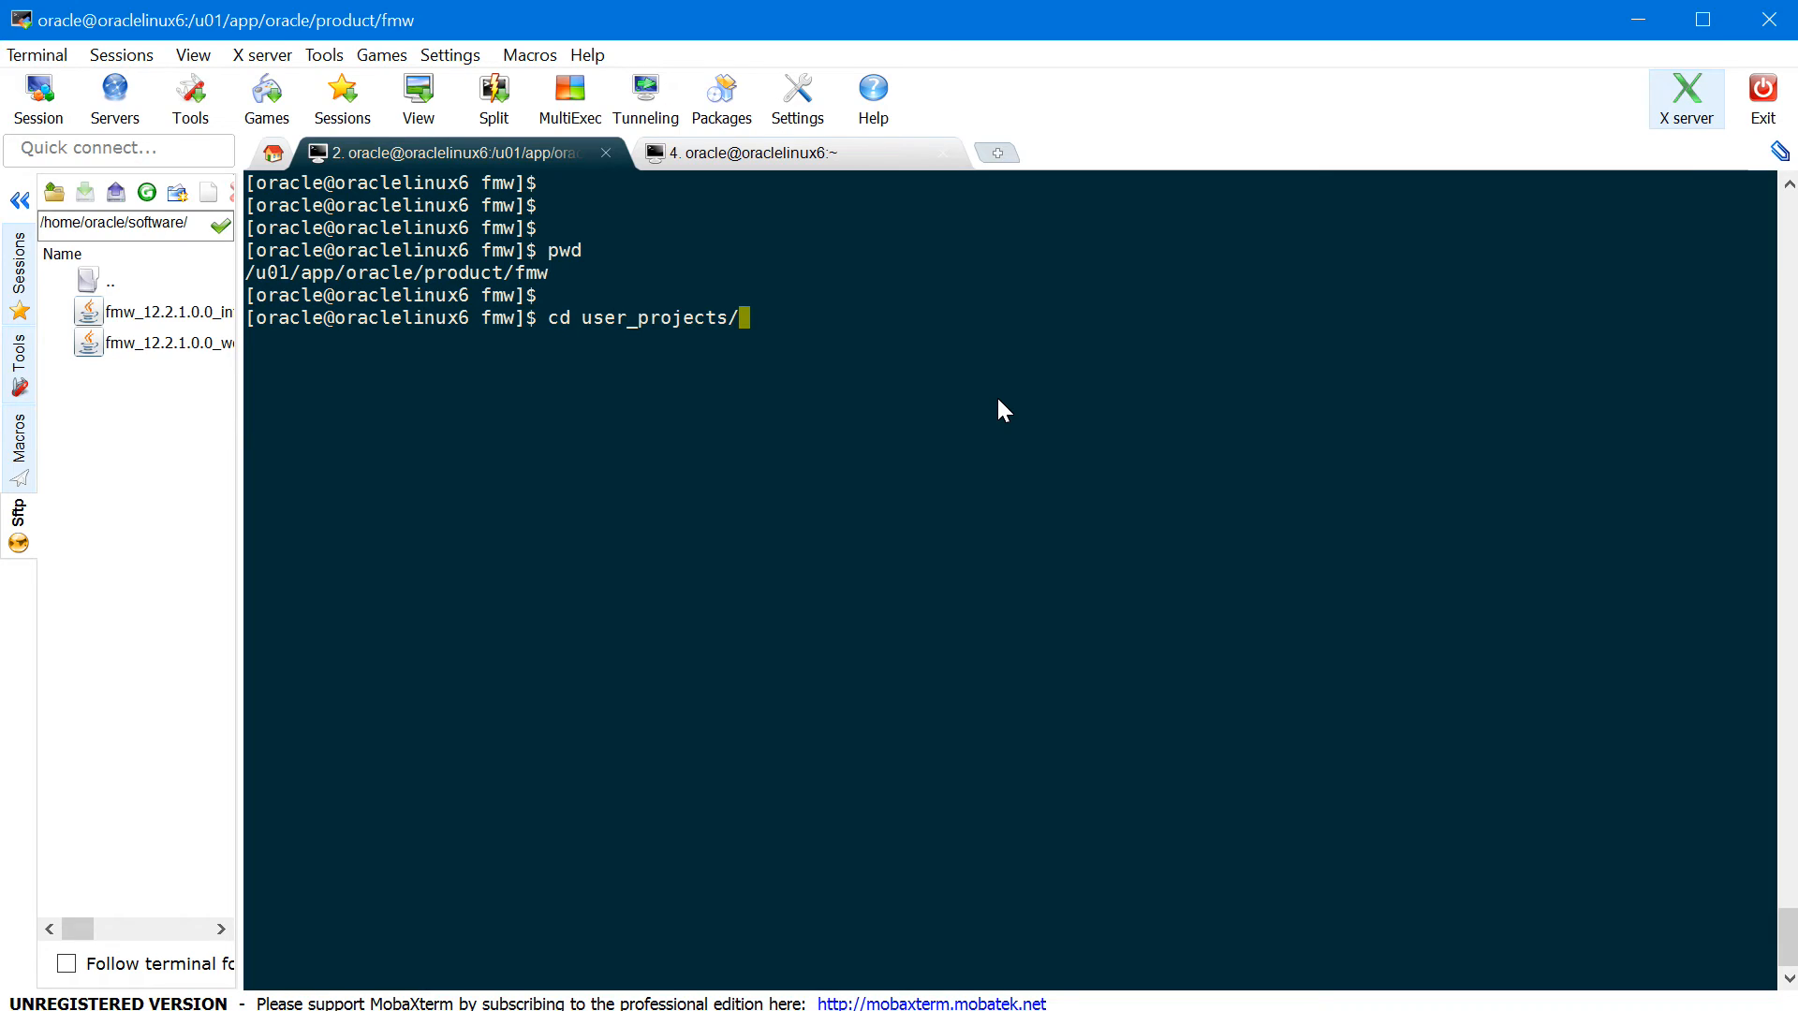
pyautogui.write('d')
pyautogui.press('Tab')
pyautogui.write('W')
pyautogui.press('Tab')
pyautogui.write('b')
pyautogui.press('Tab')
pyautogui.press('Return')
pyautogui.write('ls')
pyautogui.press('Return')
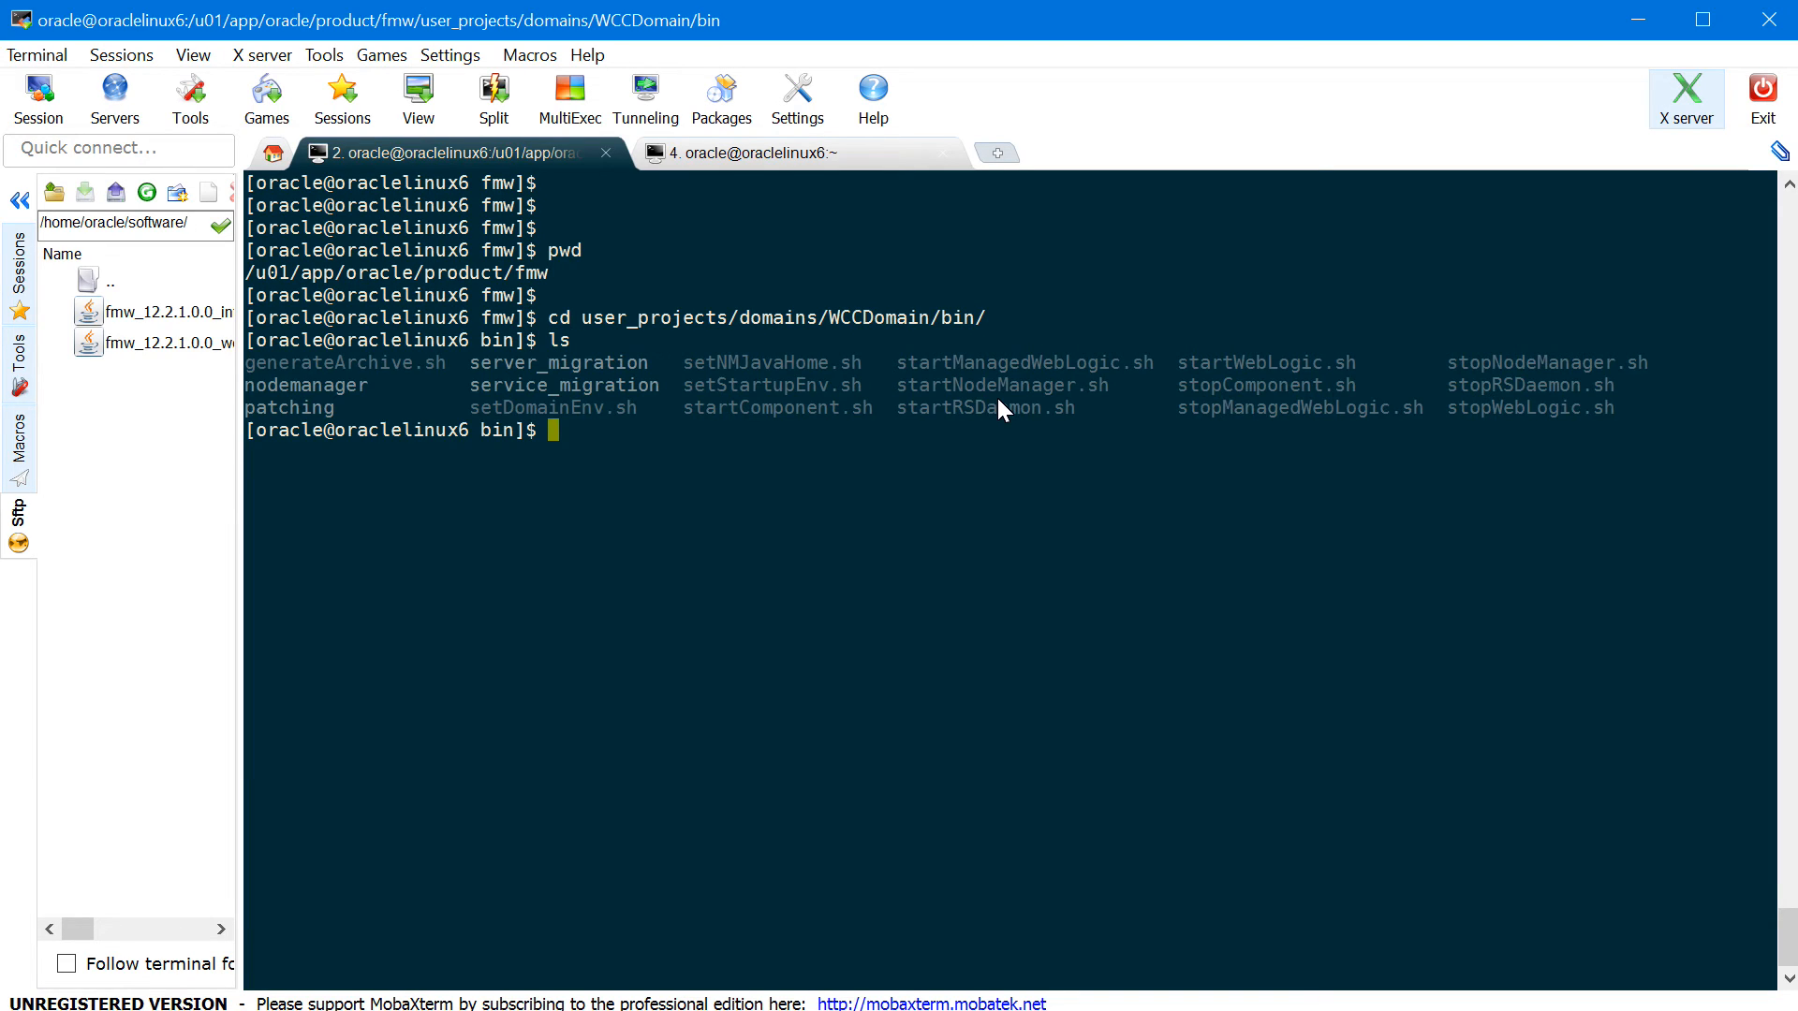
pyautogui.press('Return')
# - Launch startNodeManager.sh in the background with nohup
pyautogui.write('no')
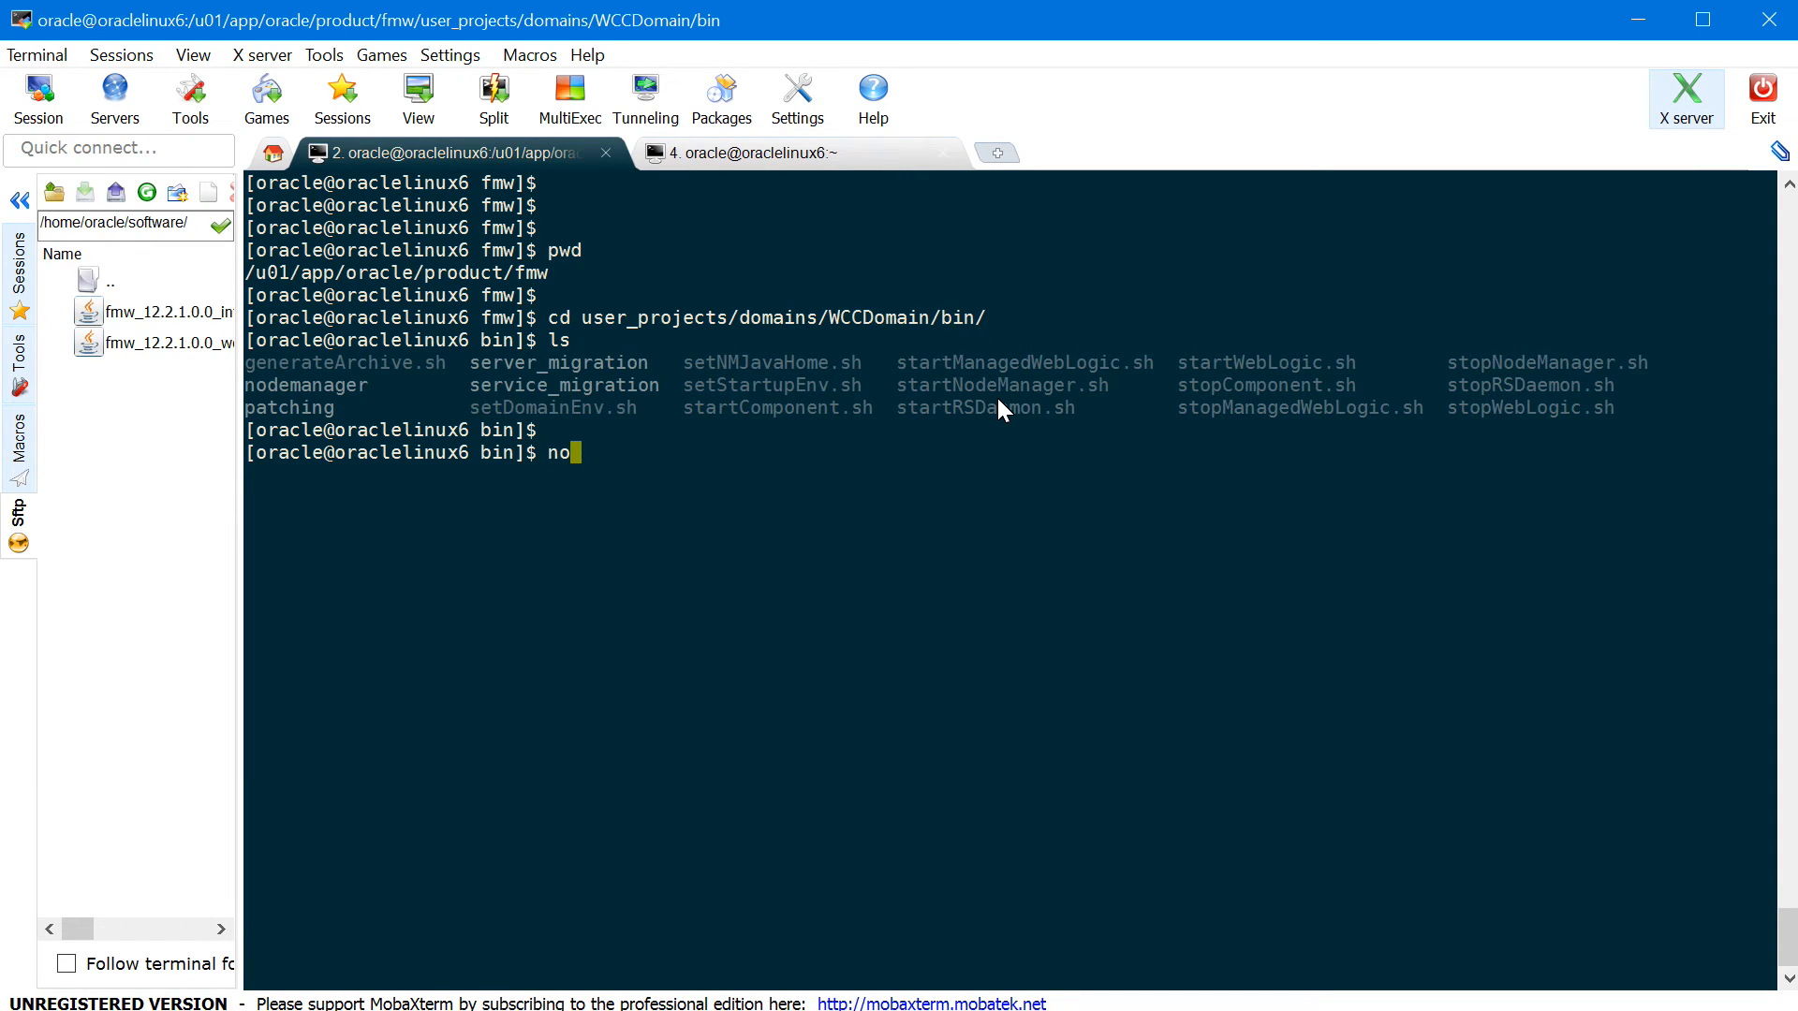
pyautogui.write('hup ./startN')
pyautogui.press('Tab')
pyautogui.write('&')
pyautogui.press('Return')
pyautogui.press('Return')
# - Tail nohup.out to confirm the secure listener on port 5556, then stop following it
pyautogui.write('tail -f noh')
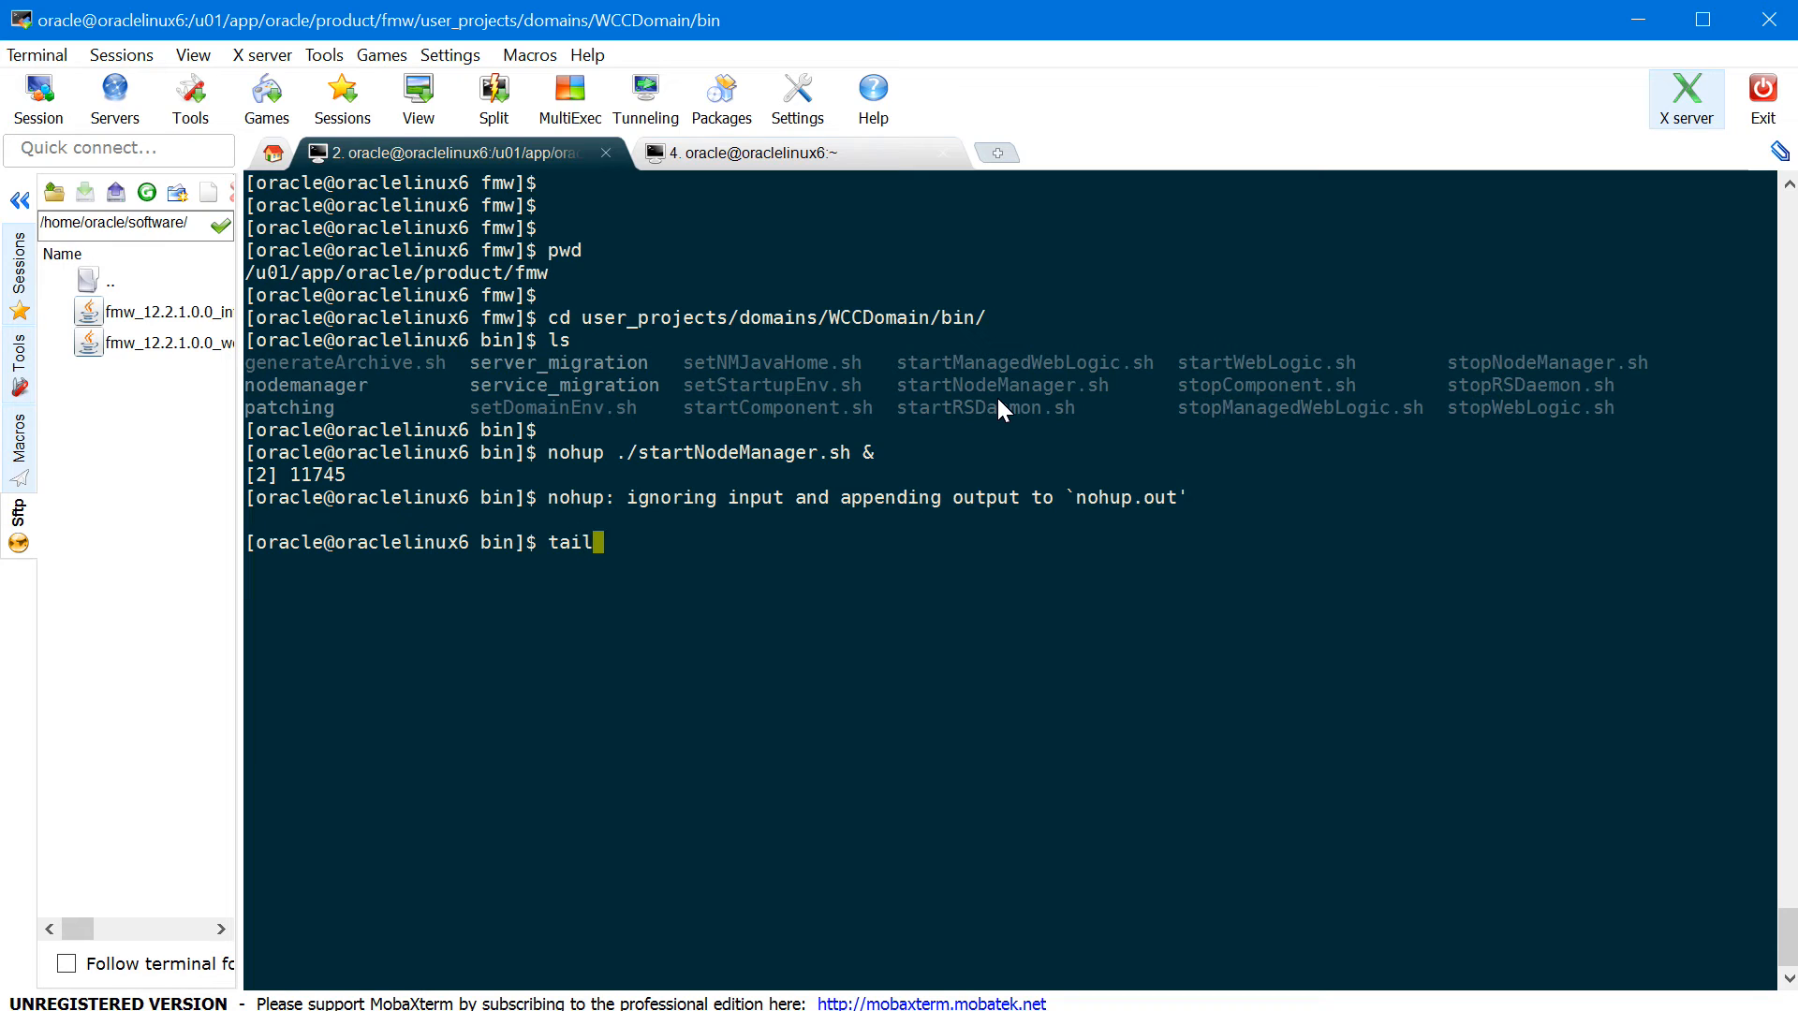
pyautogui.press('Tab')
pyautogui.press('Return')
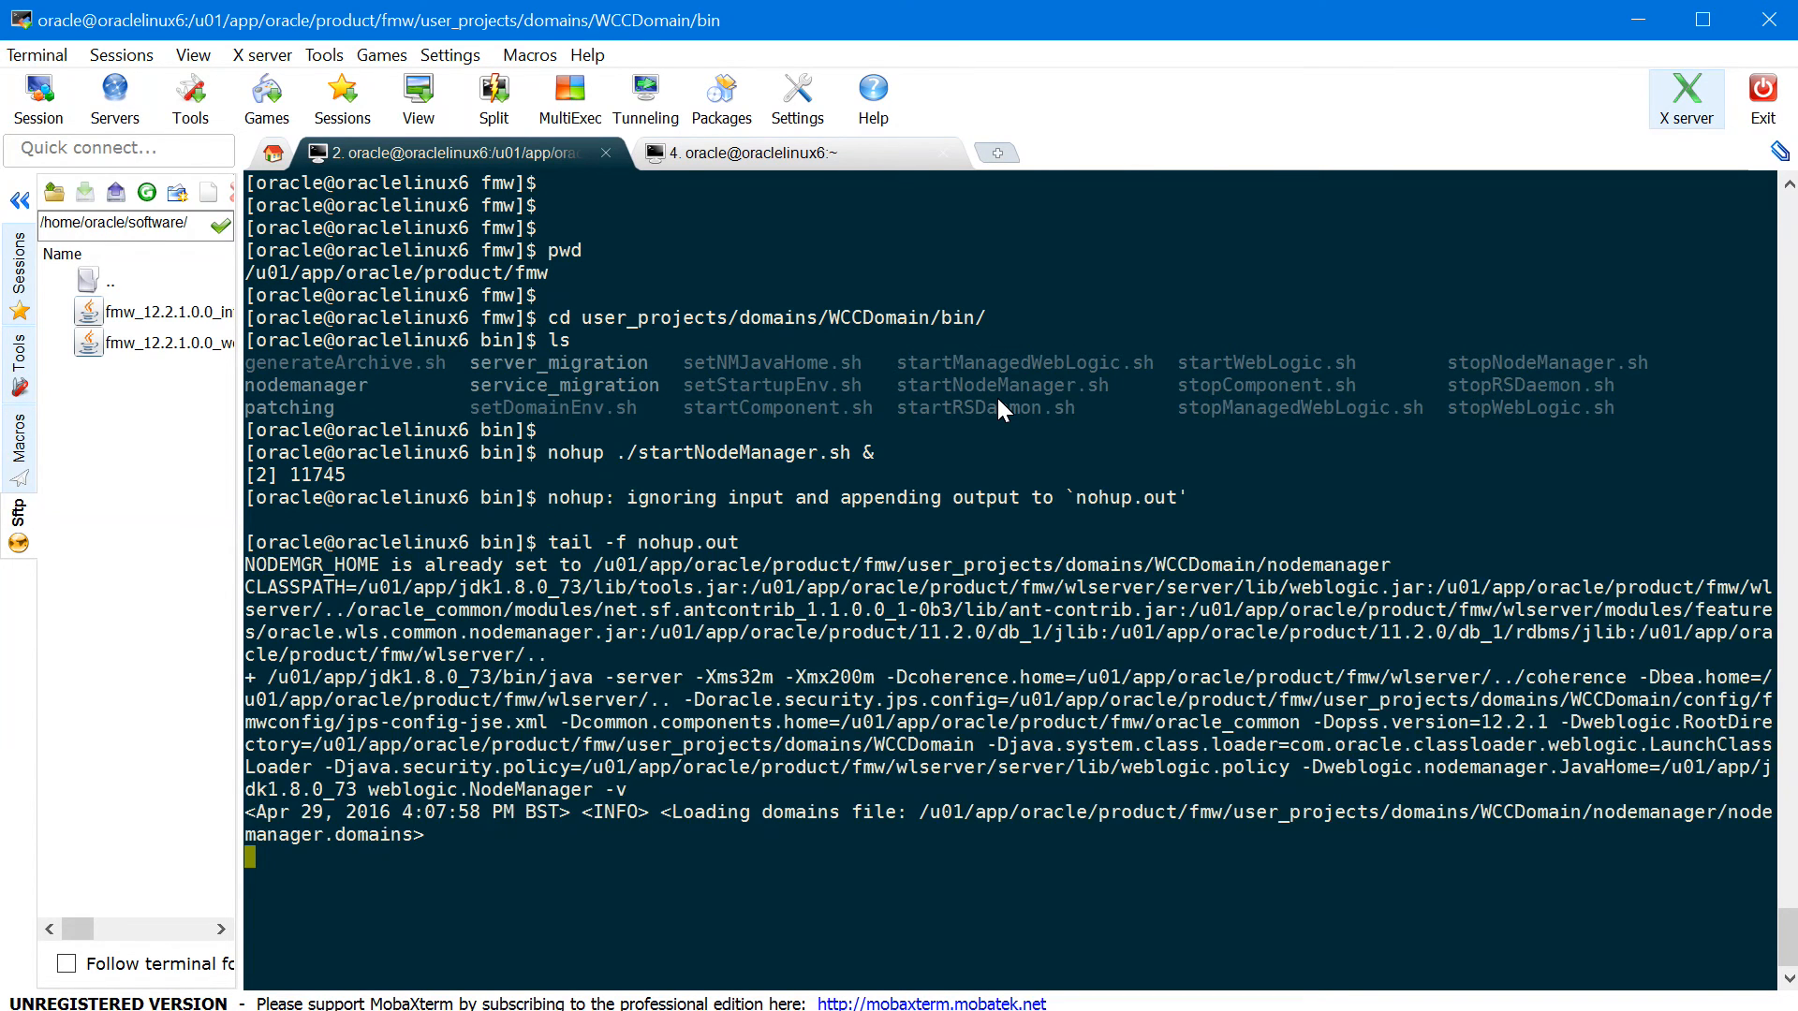
pyautogui.moveTo(830, 946); pyautogui.dragTo(1152, 951)
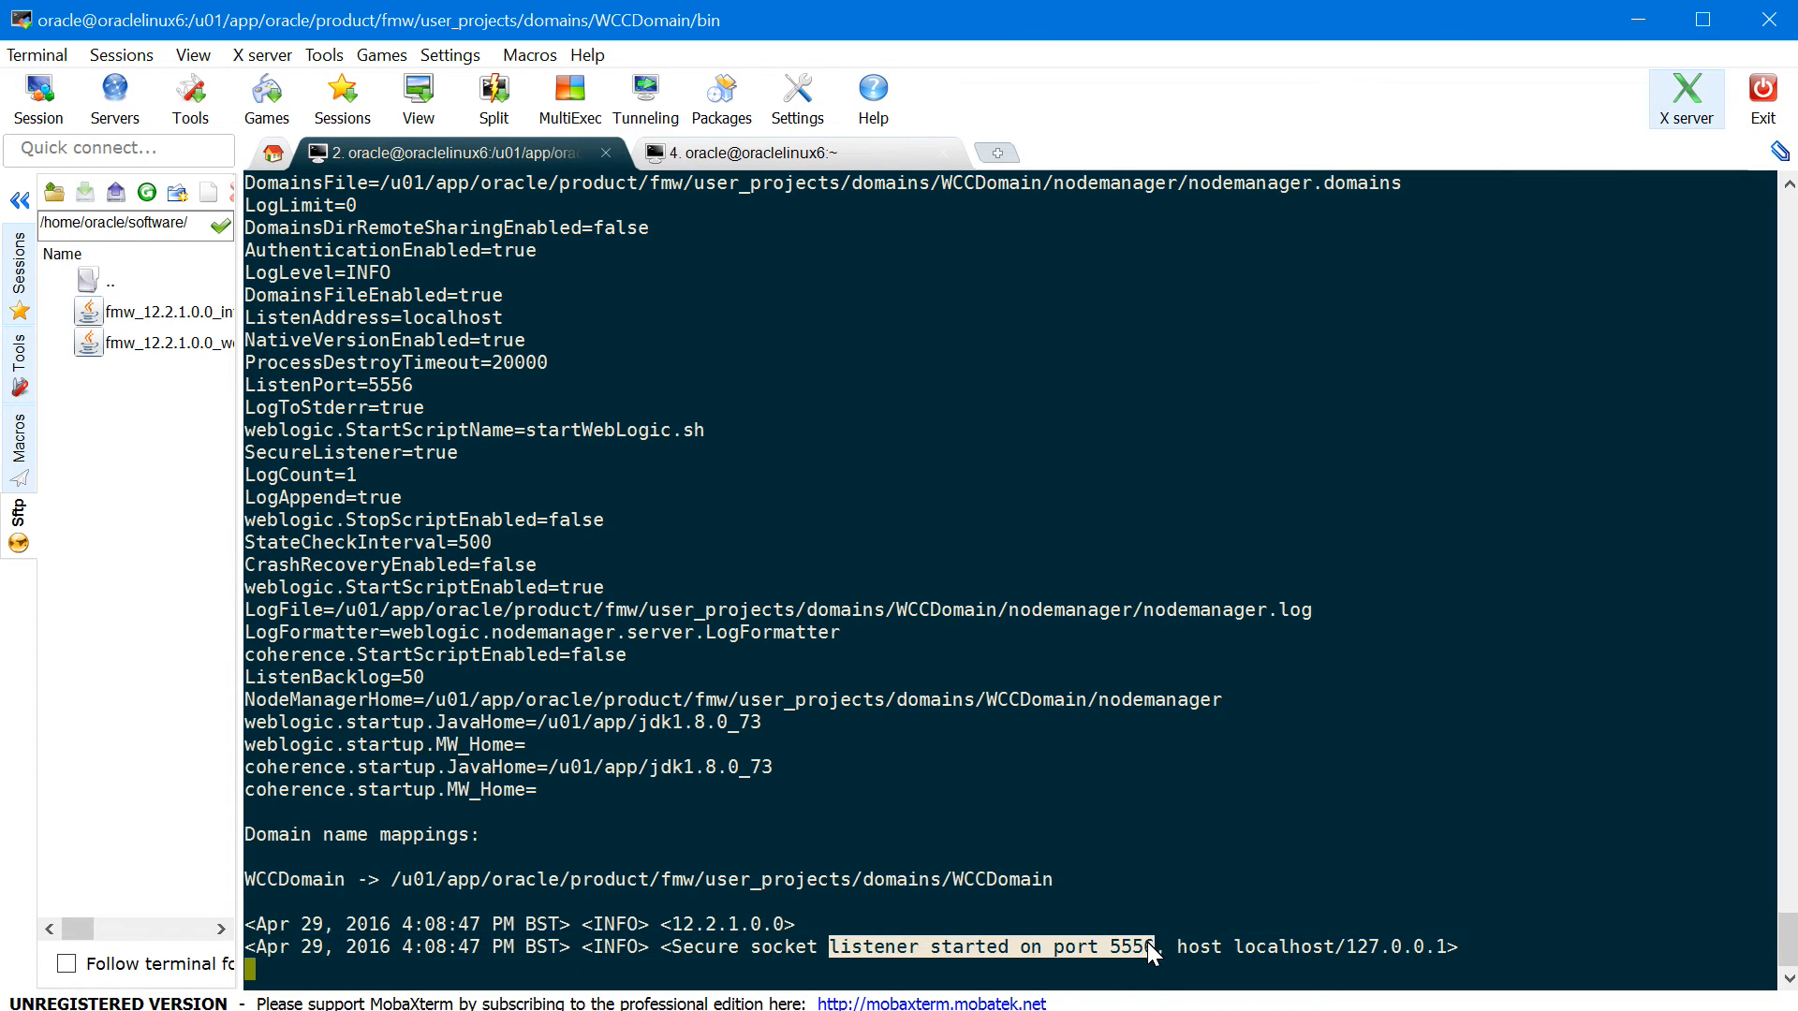
pyautogui.hotkey('ctrl', 'c')
pyautogui.click(1210, 905)
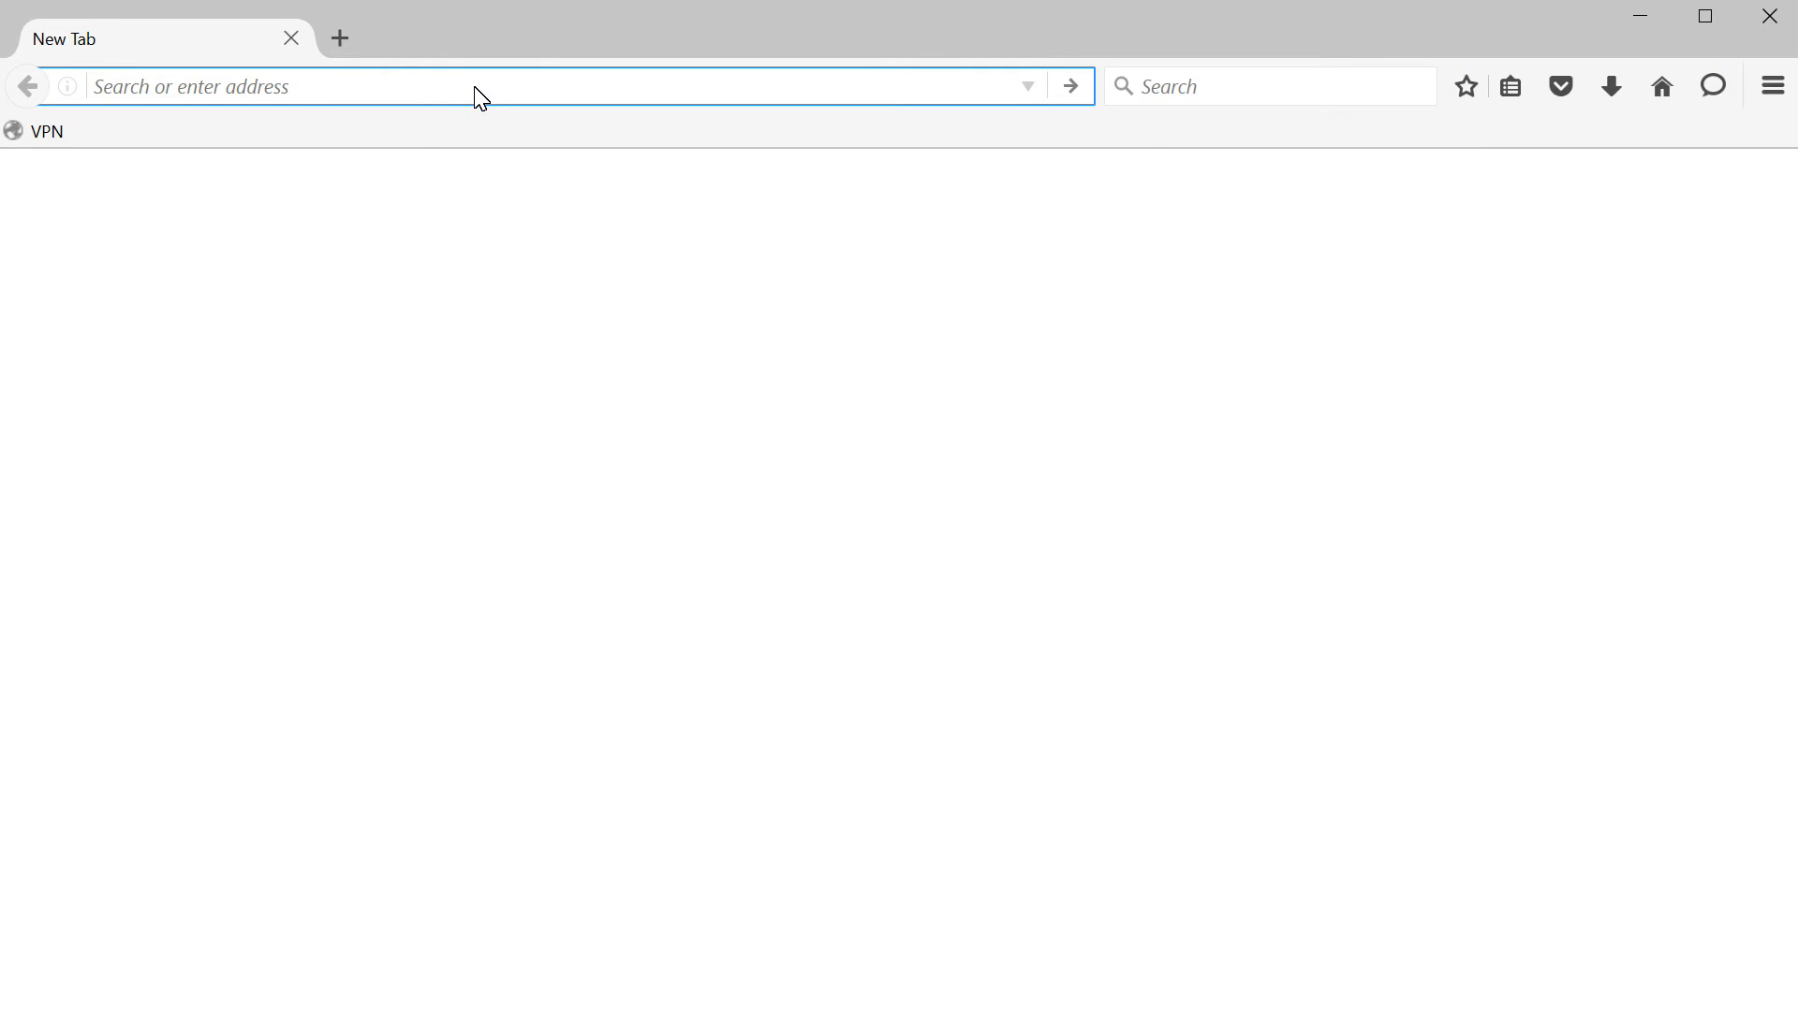
# - Open oraclelinux6:7001/console and log in with the weblogic admin credentials
pyautogui.click(473, 86)
pyautogui.write('ora')
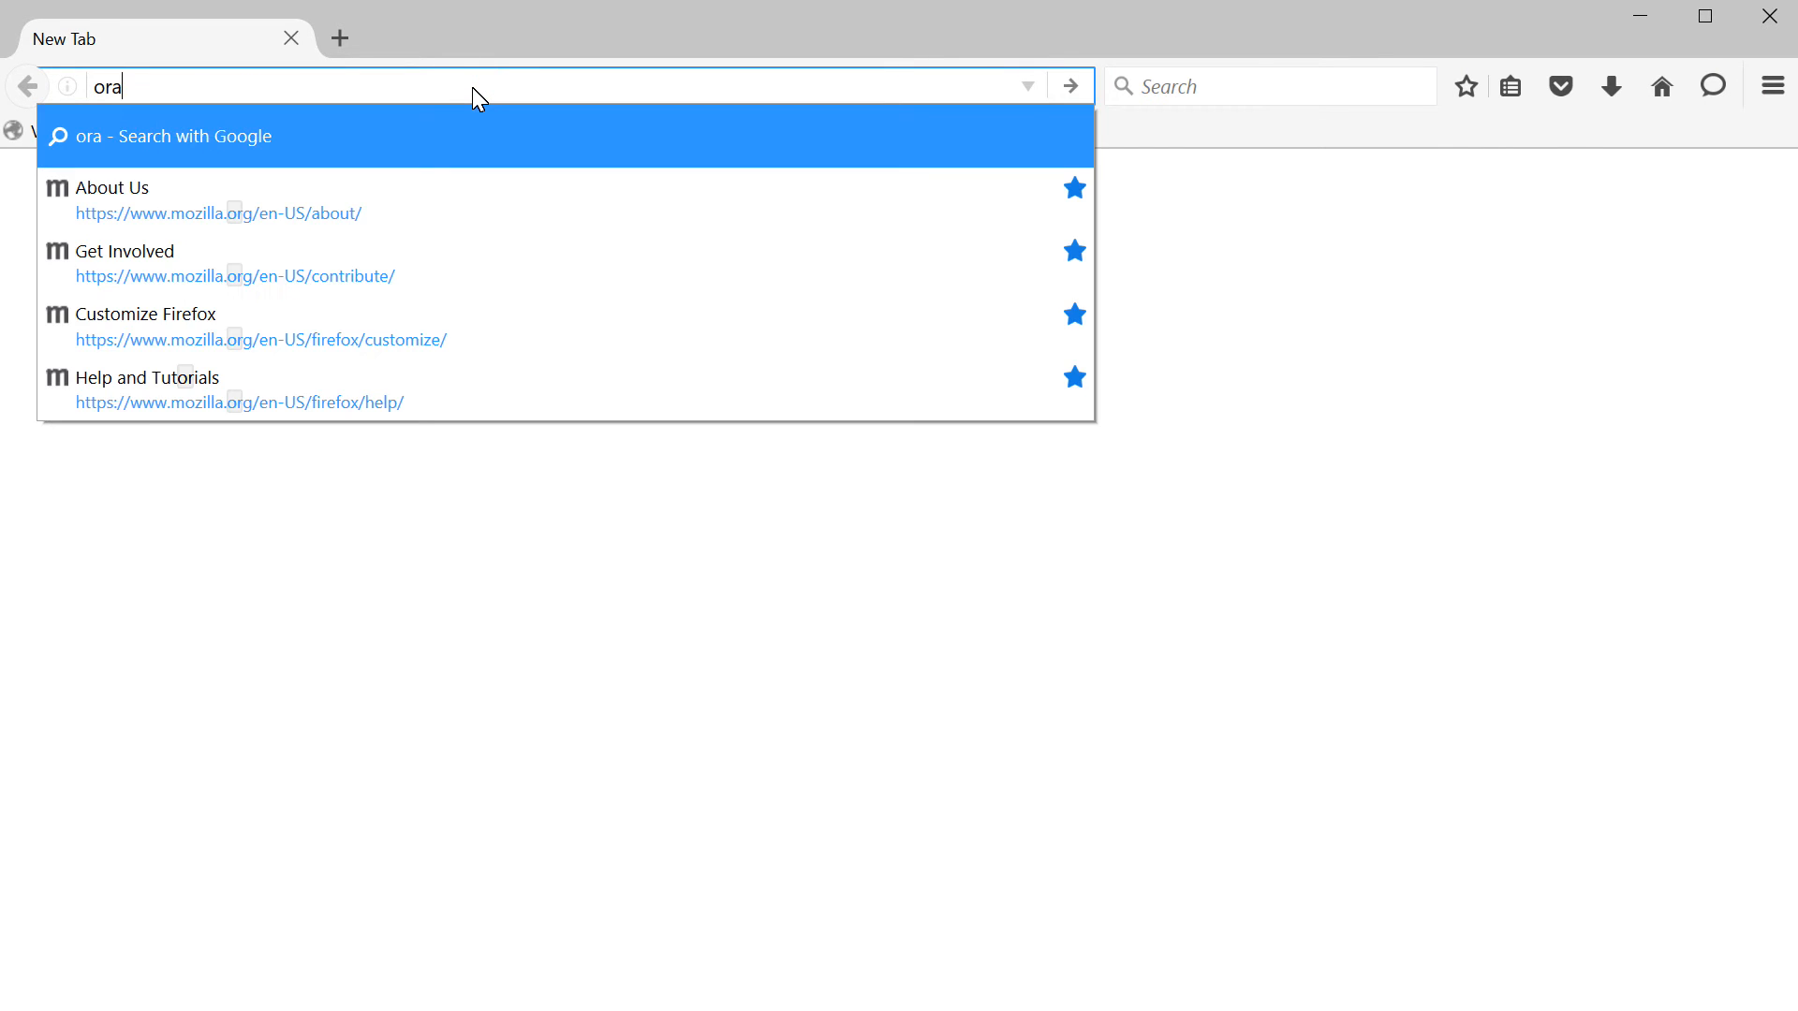
pyautogui.write('clelinux')
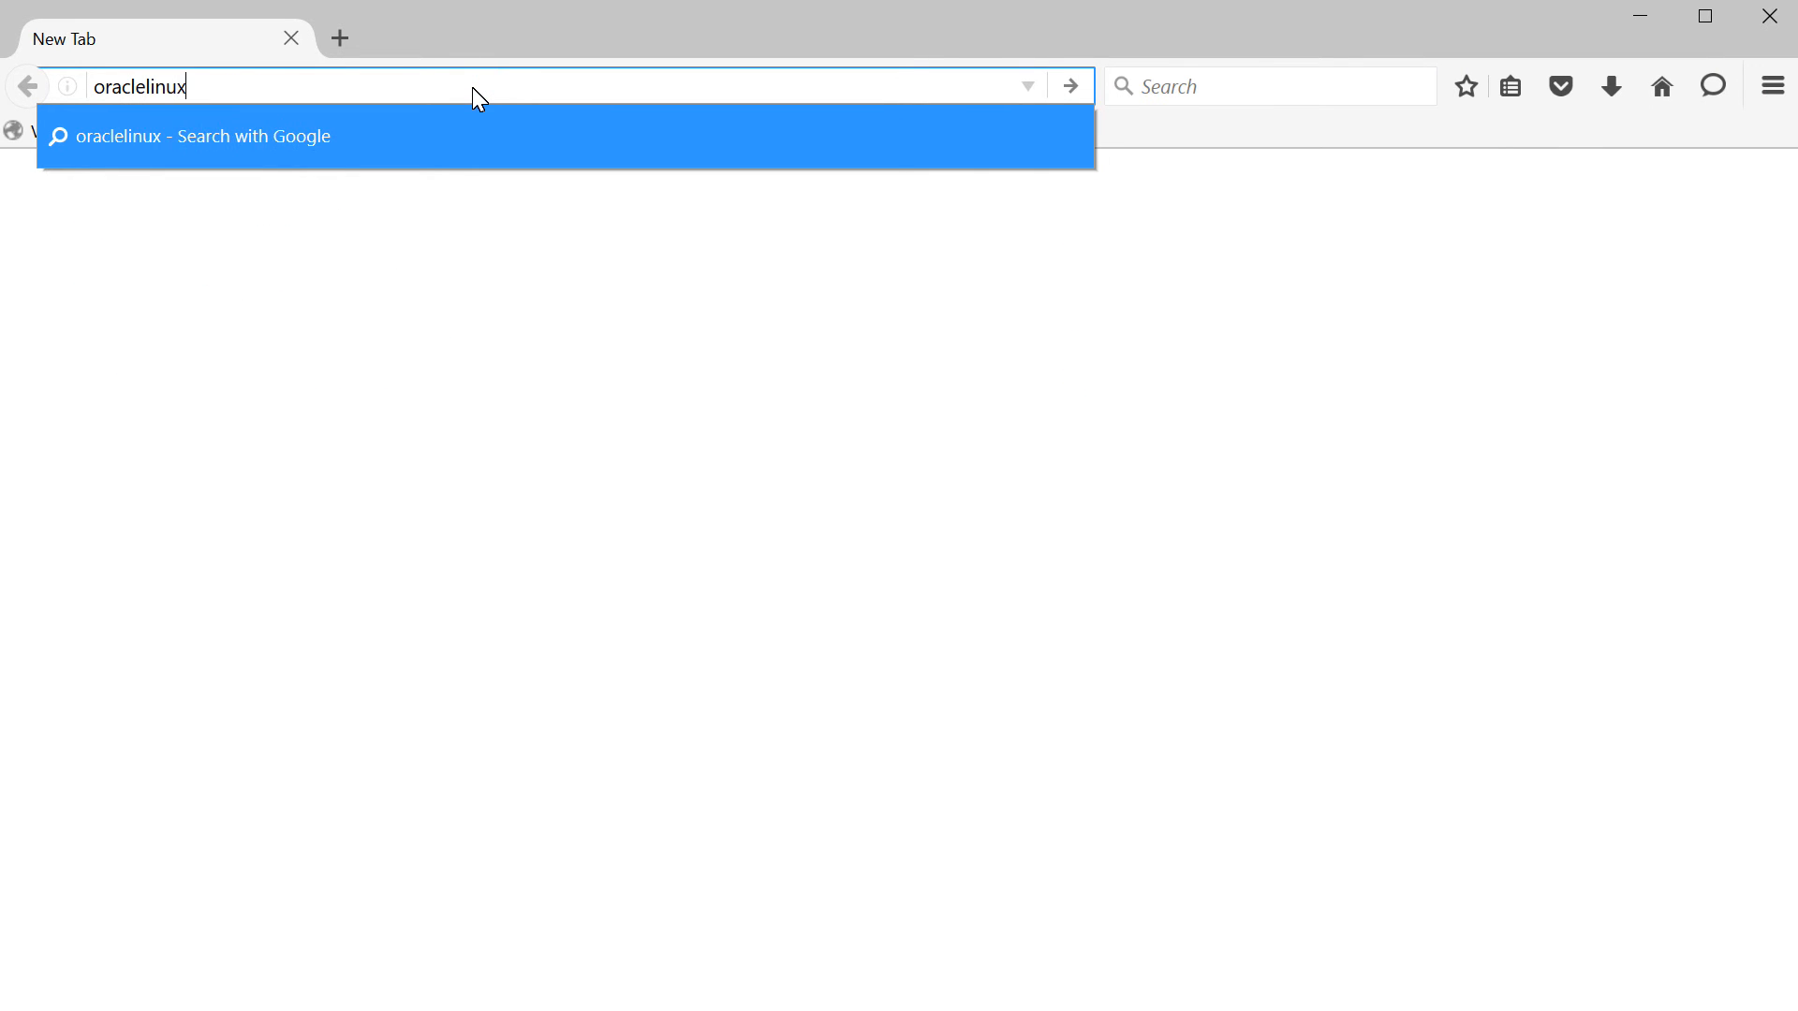
pyautogui.write('6:7')
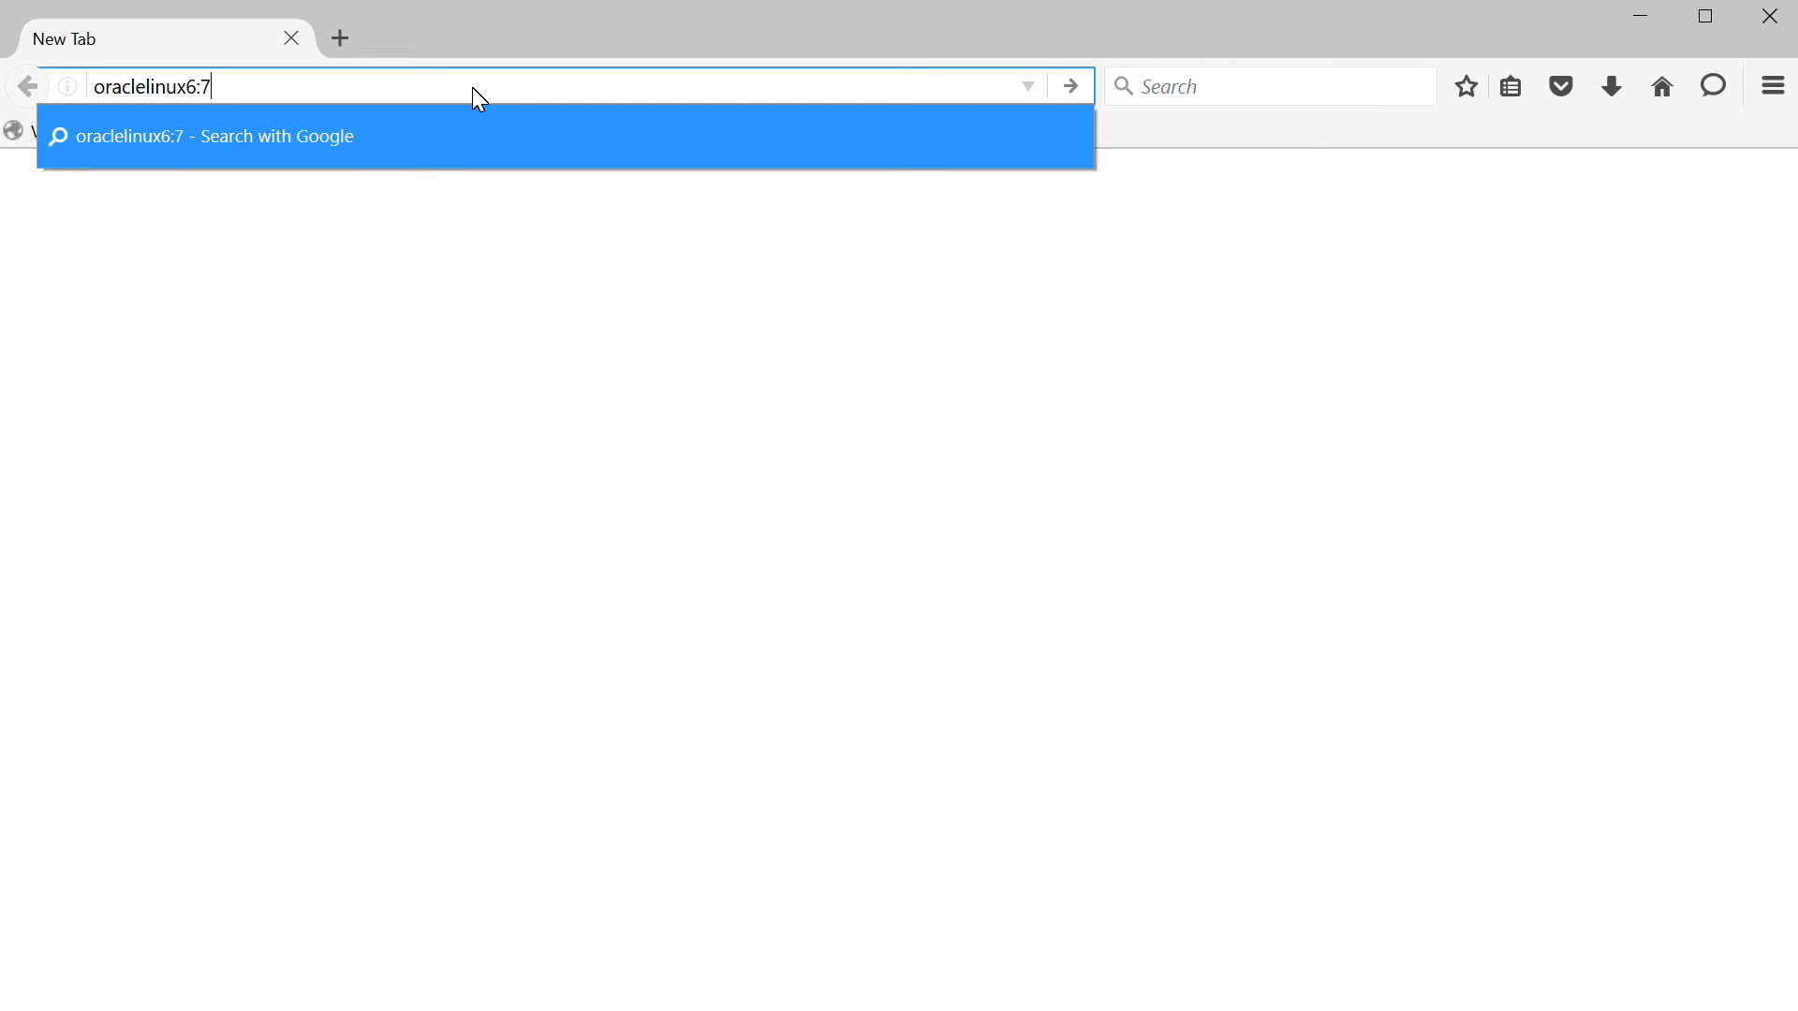
pyautogui.write('001/console')
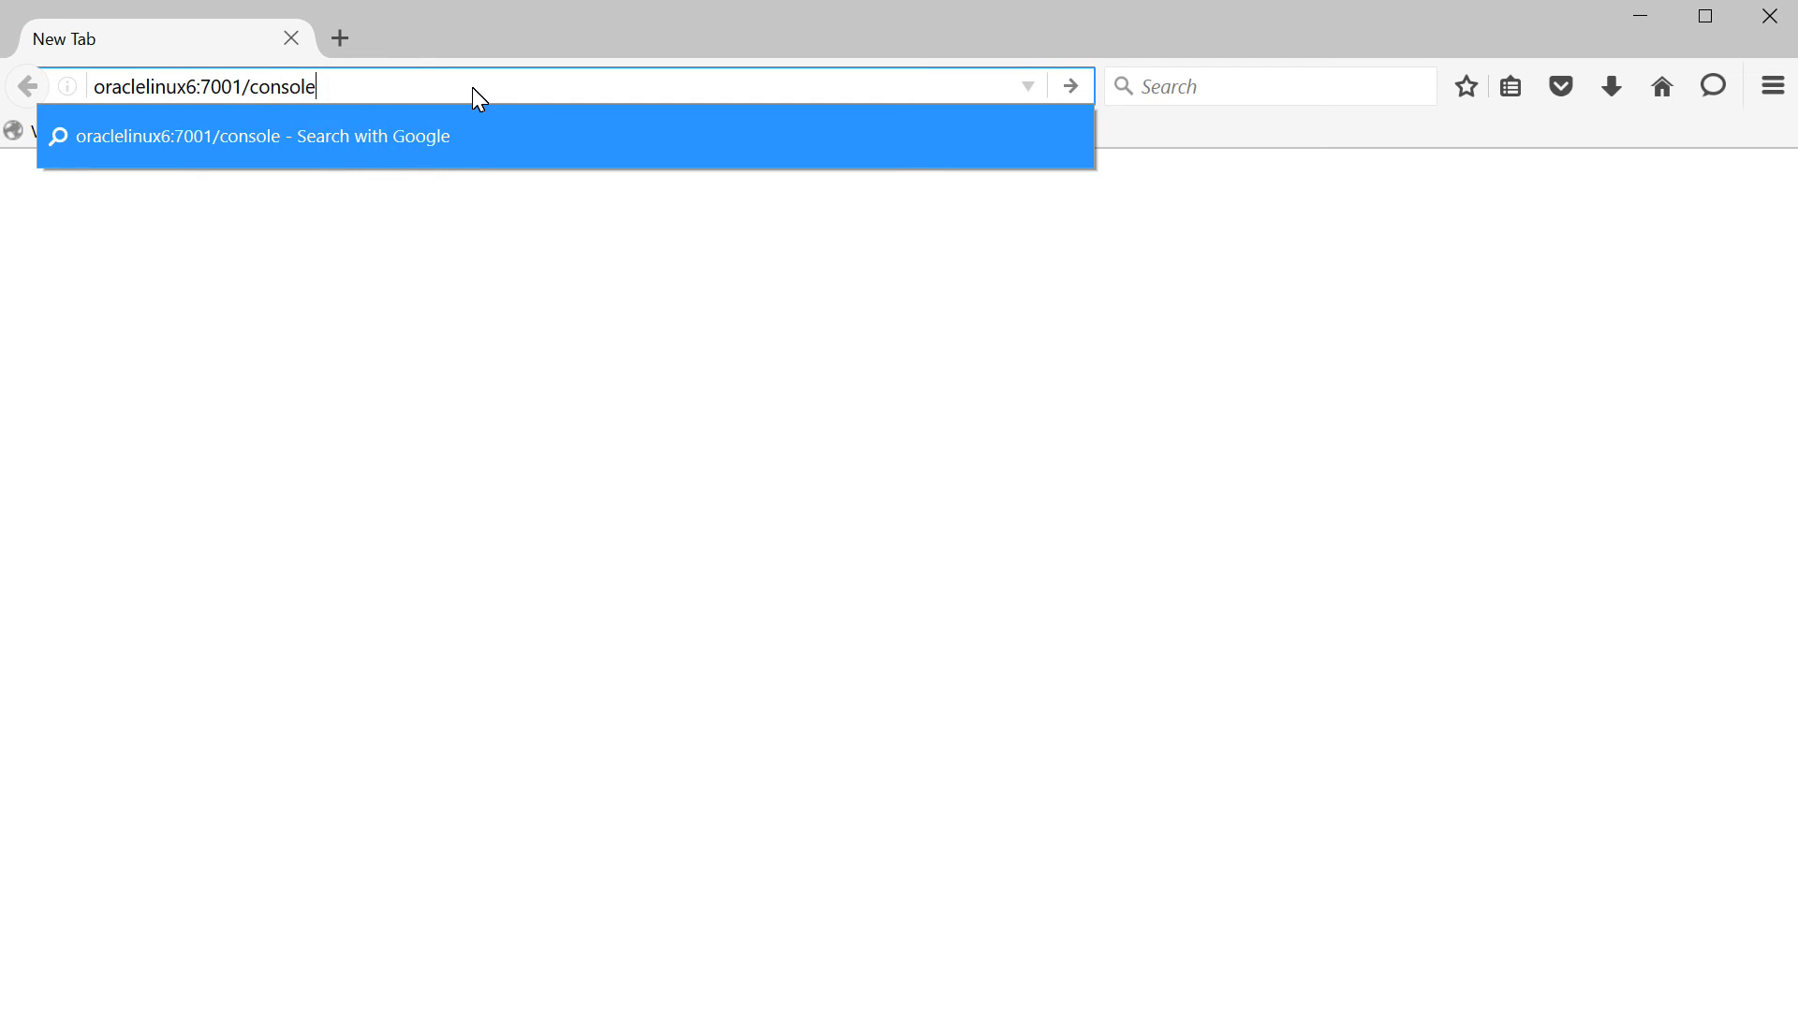
pyautogui.press('Return')
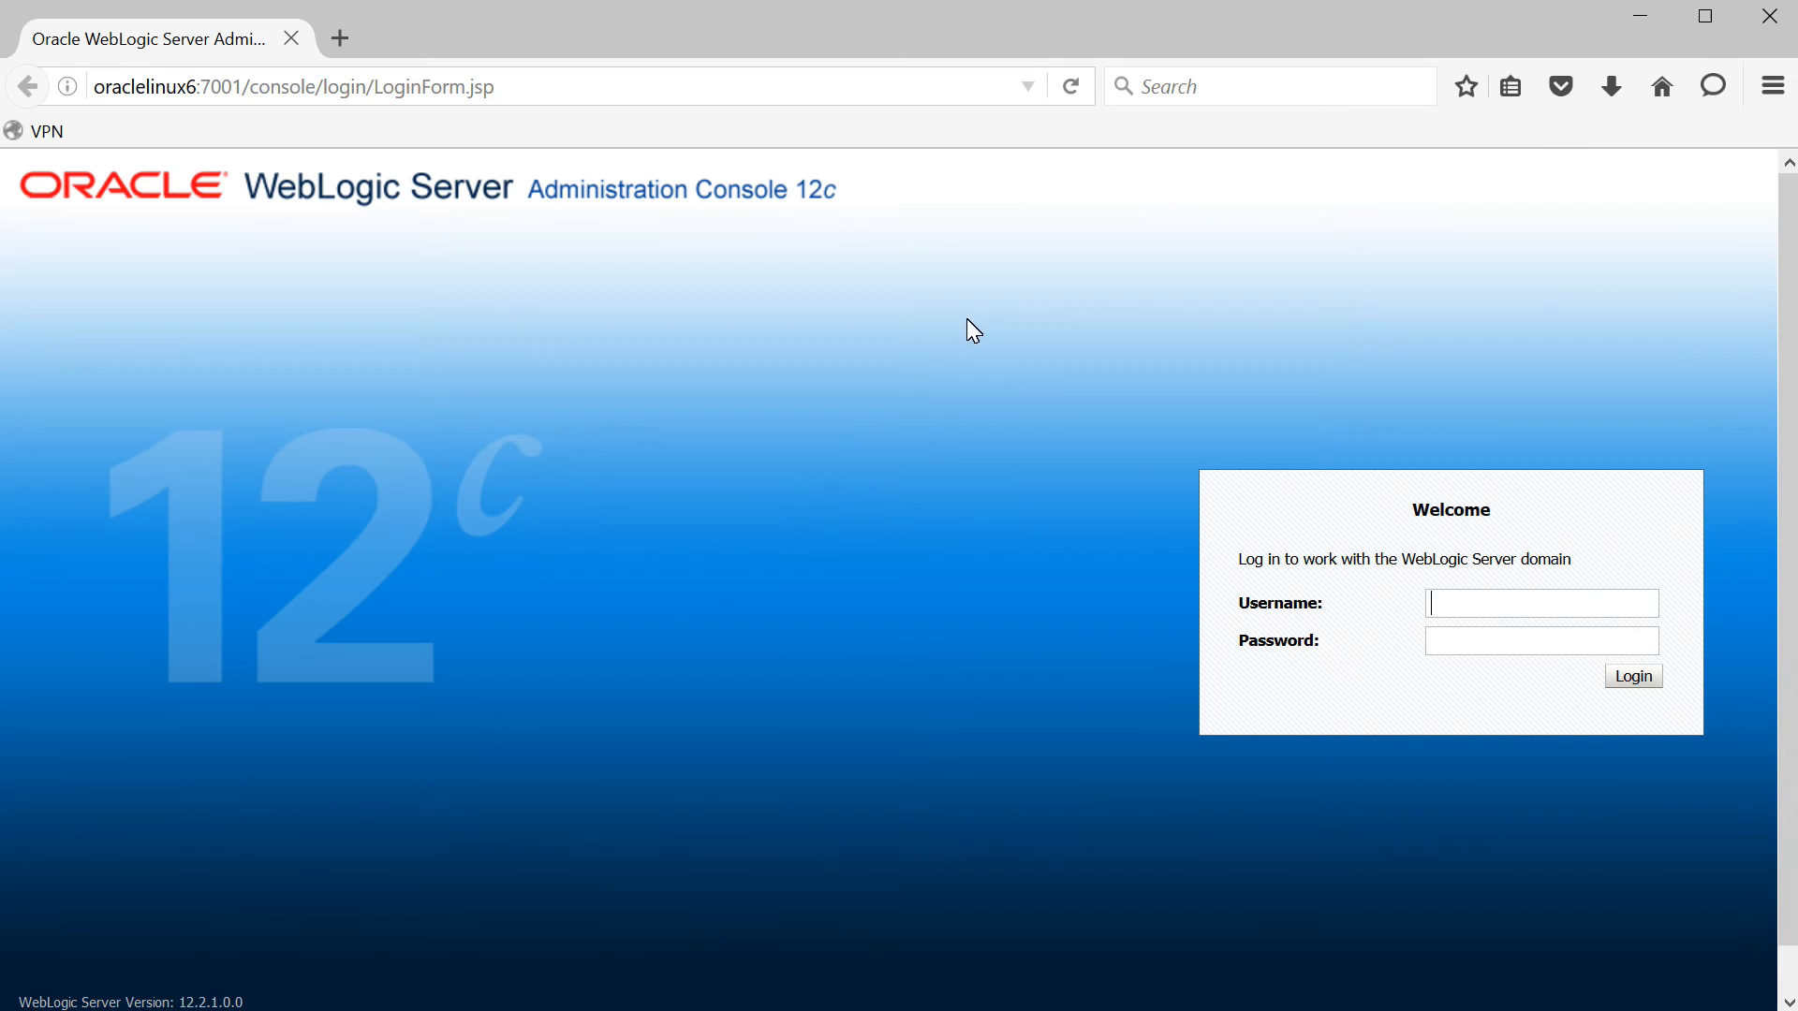
pyautogui.write('web')
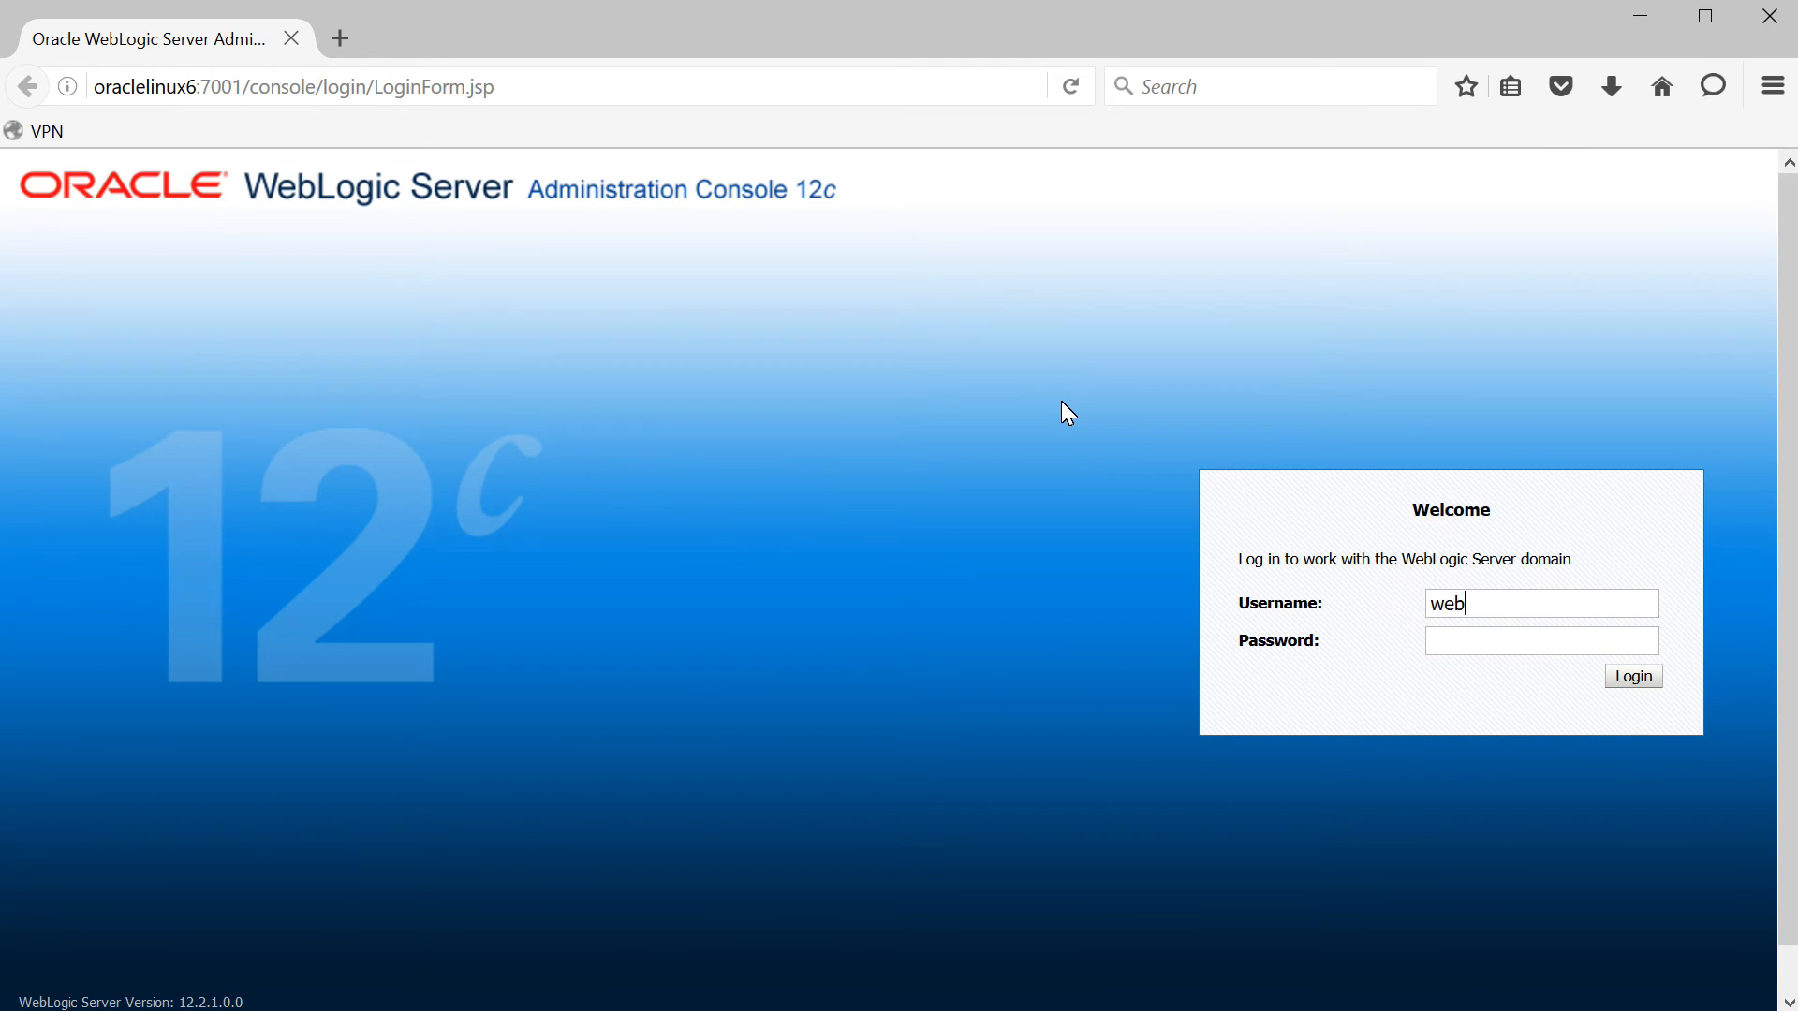
pyautogui.write('logicwelcome1')
pyautogui.press('Return')
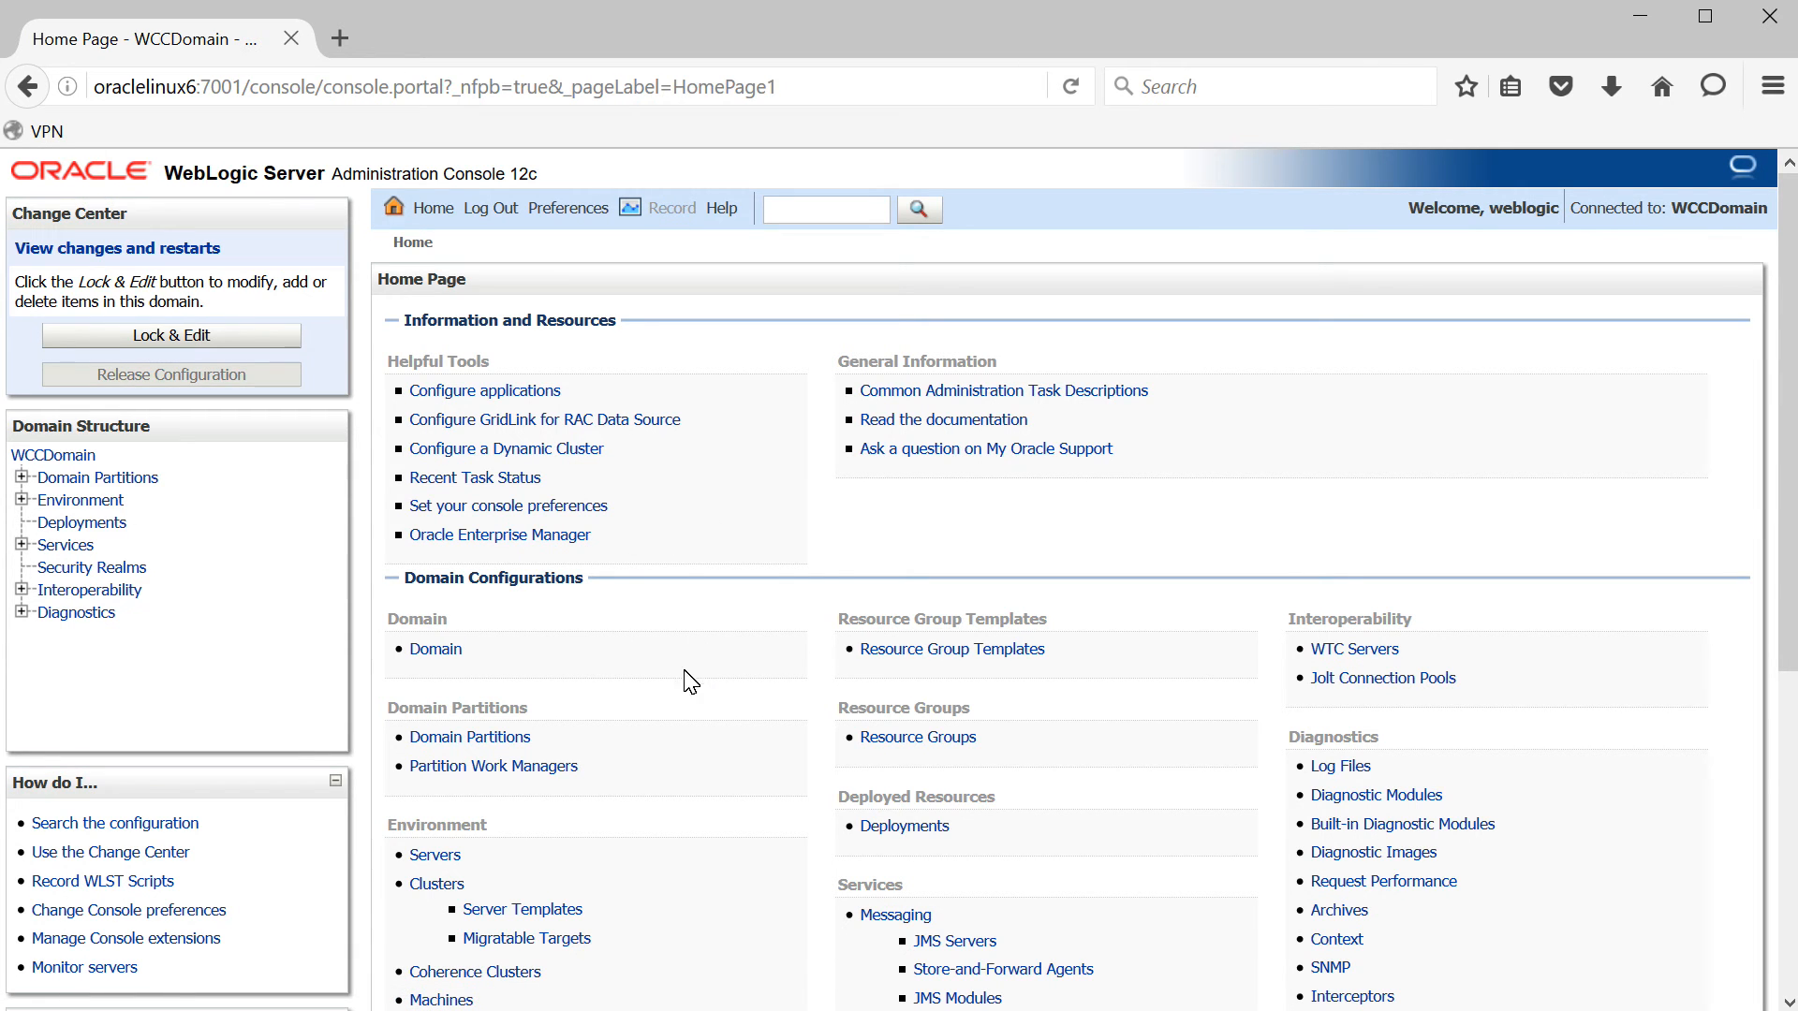
# - Start WLS_CPT, WLS_IBR, WLS_WCC and WLS_WCCUI from the Servers Control tab, excluding AdminServer
pyautogui.click(448, 858)
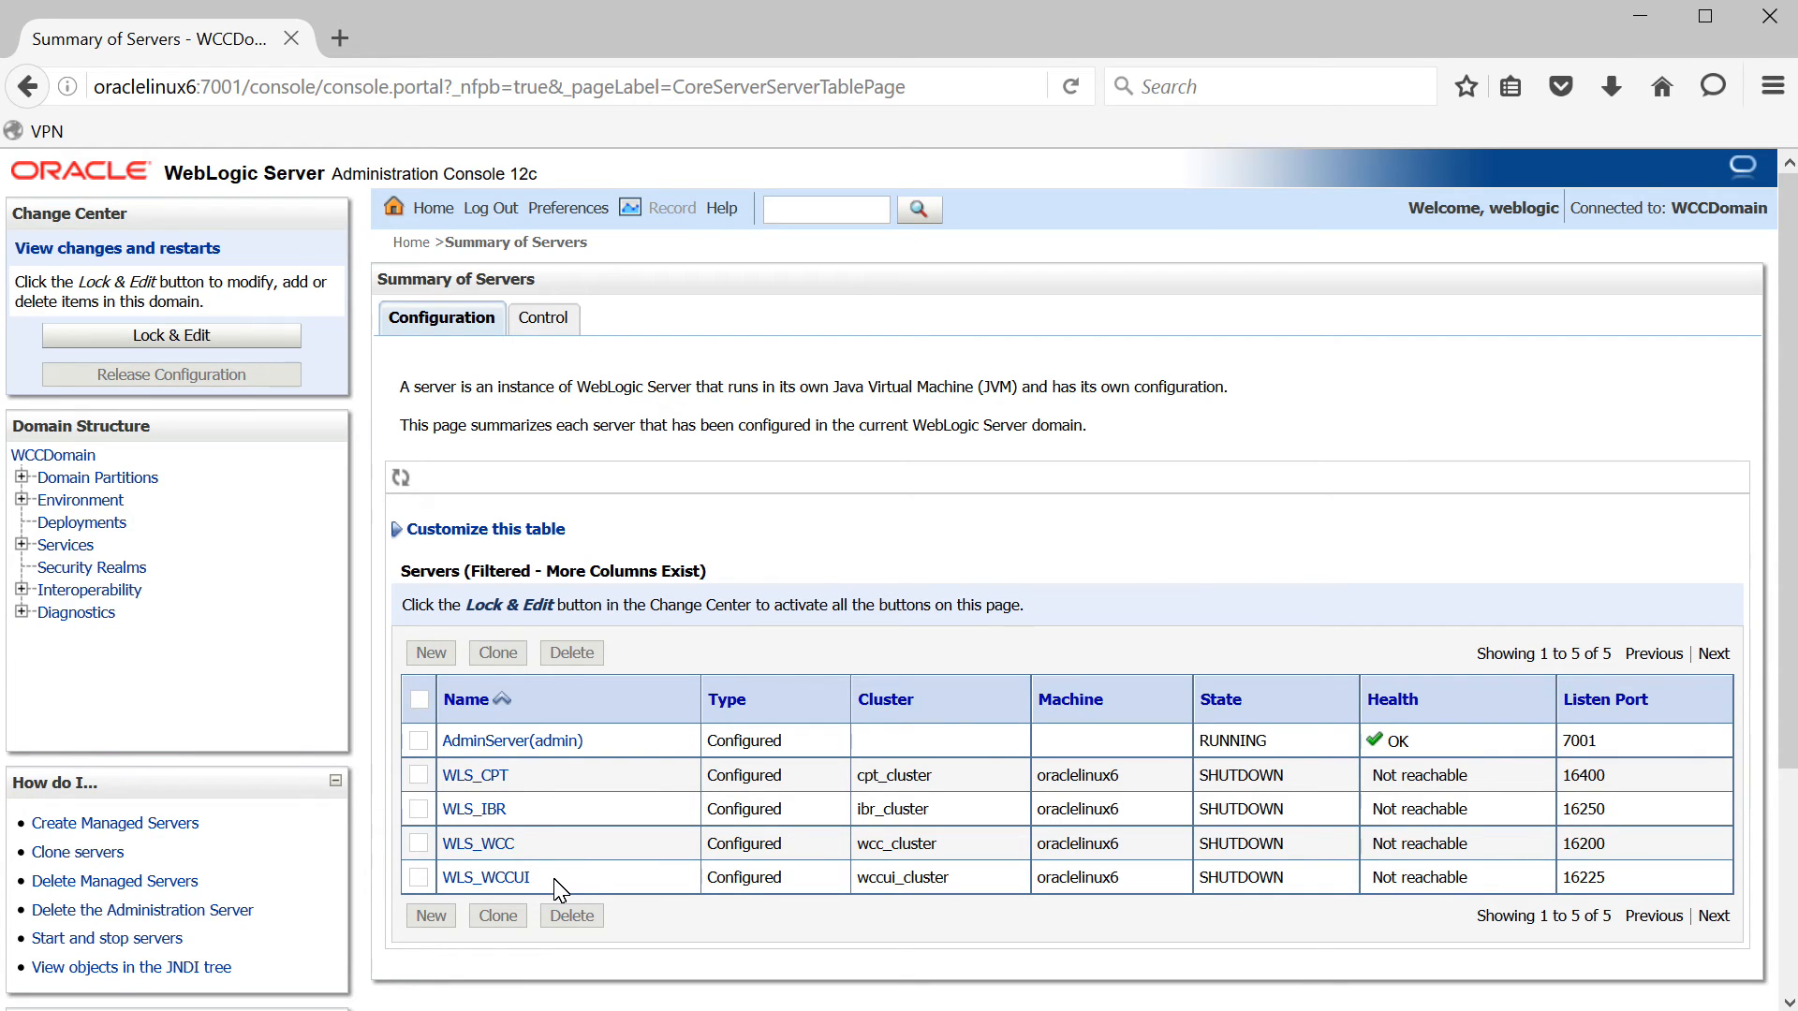
pyautogui.click(560, 318)
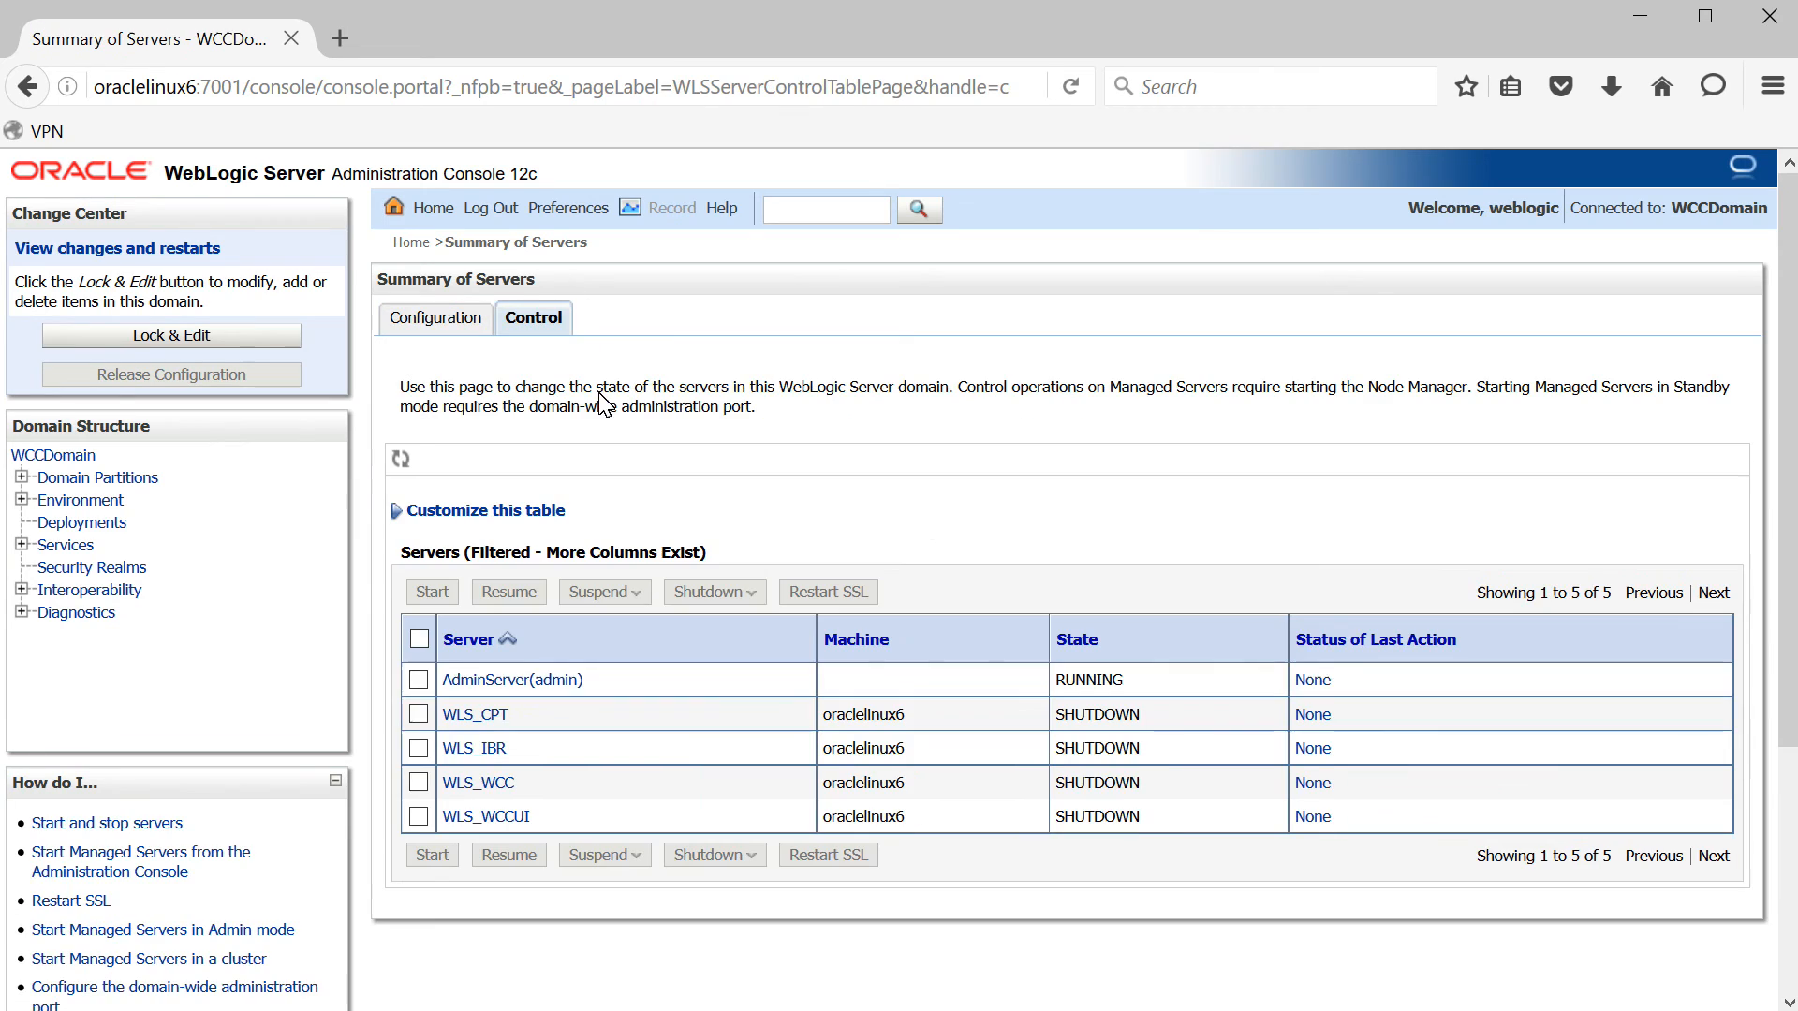
pyautogui.click(419, 639)
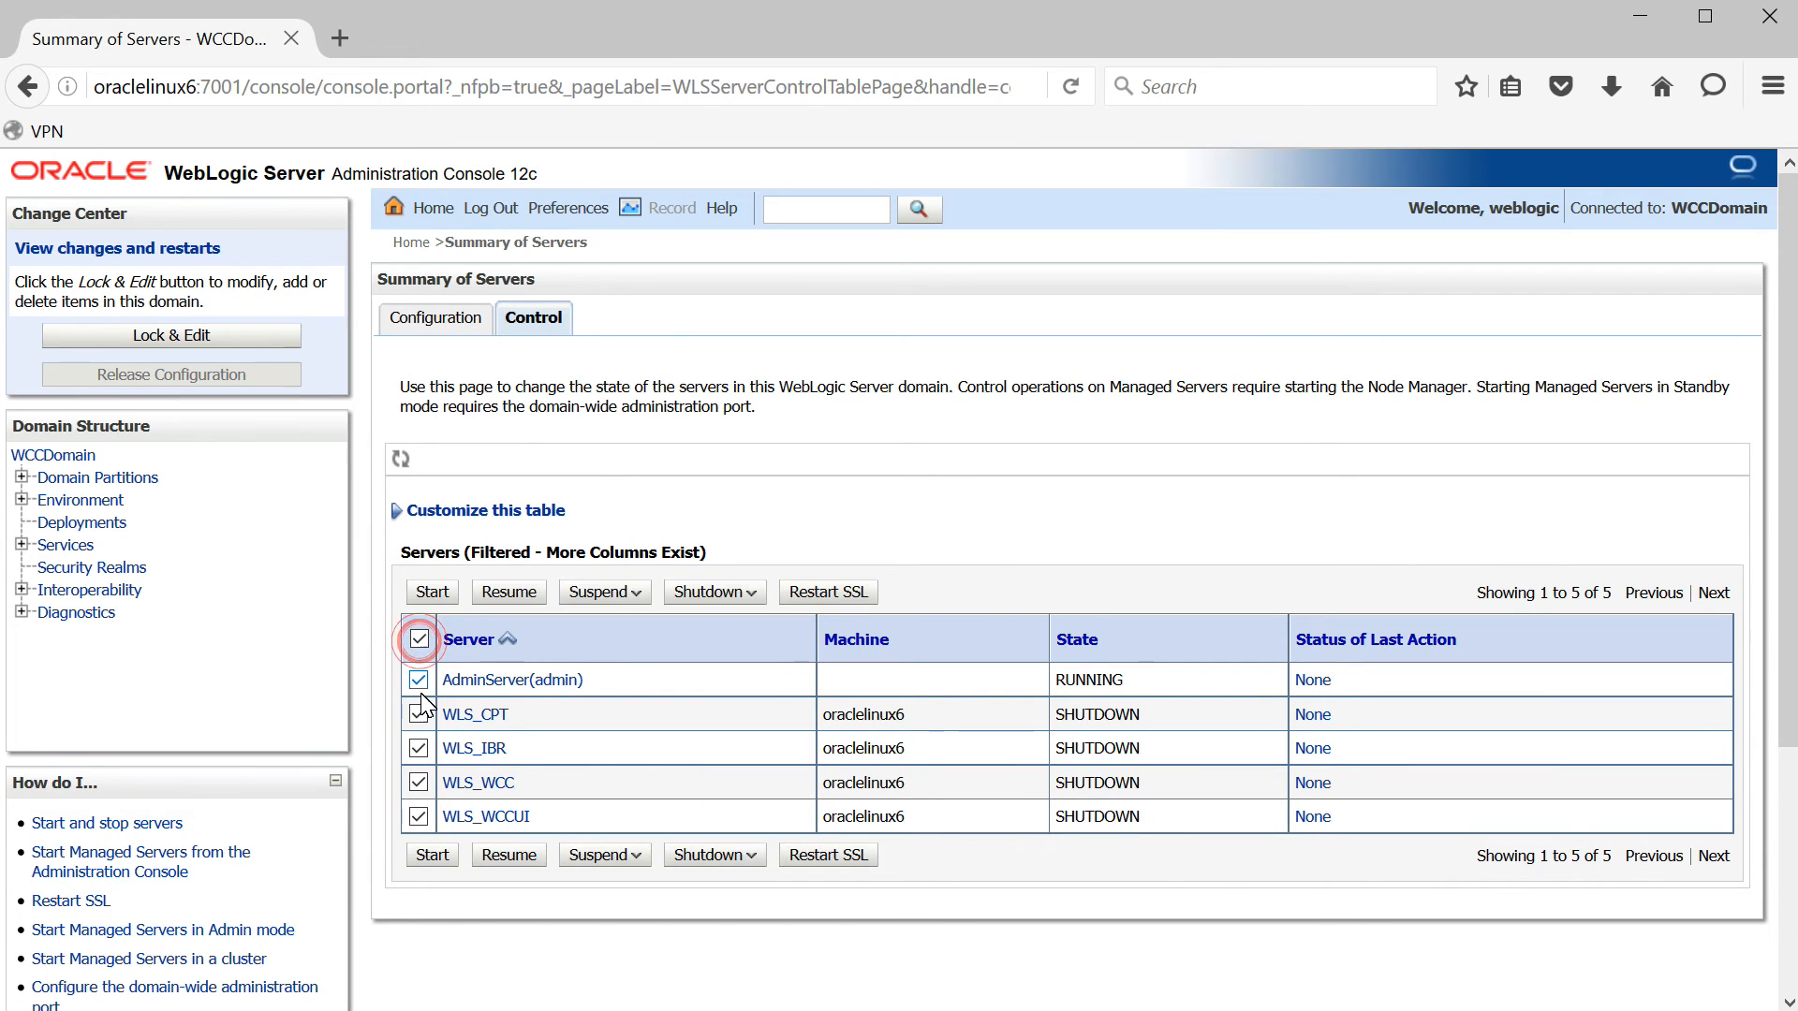
pyautogui.click(419, 682)
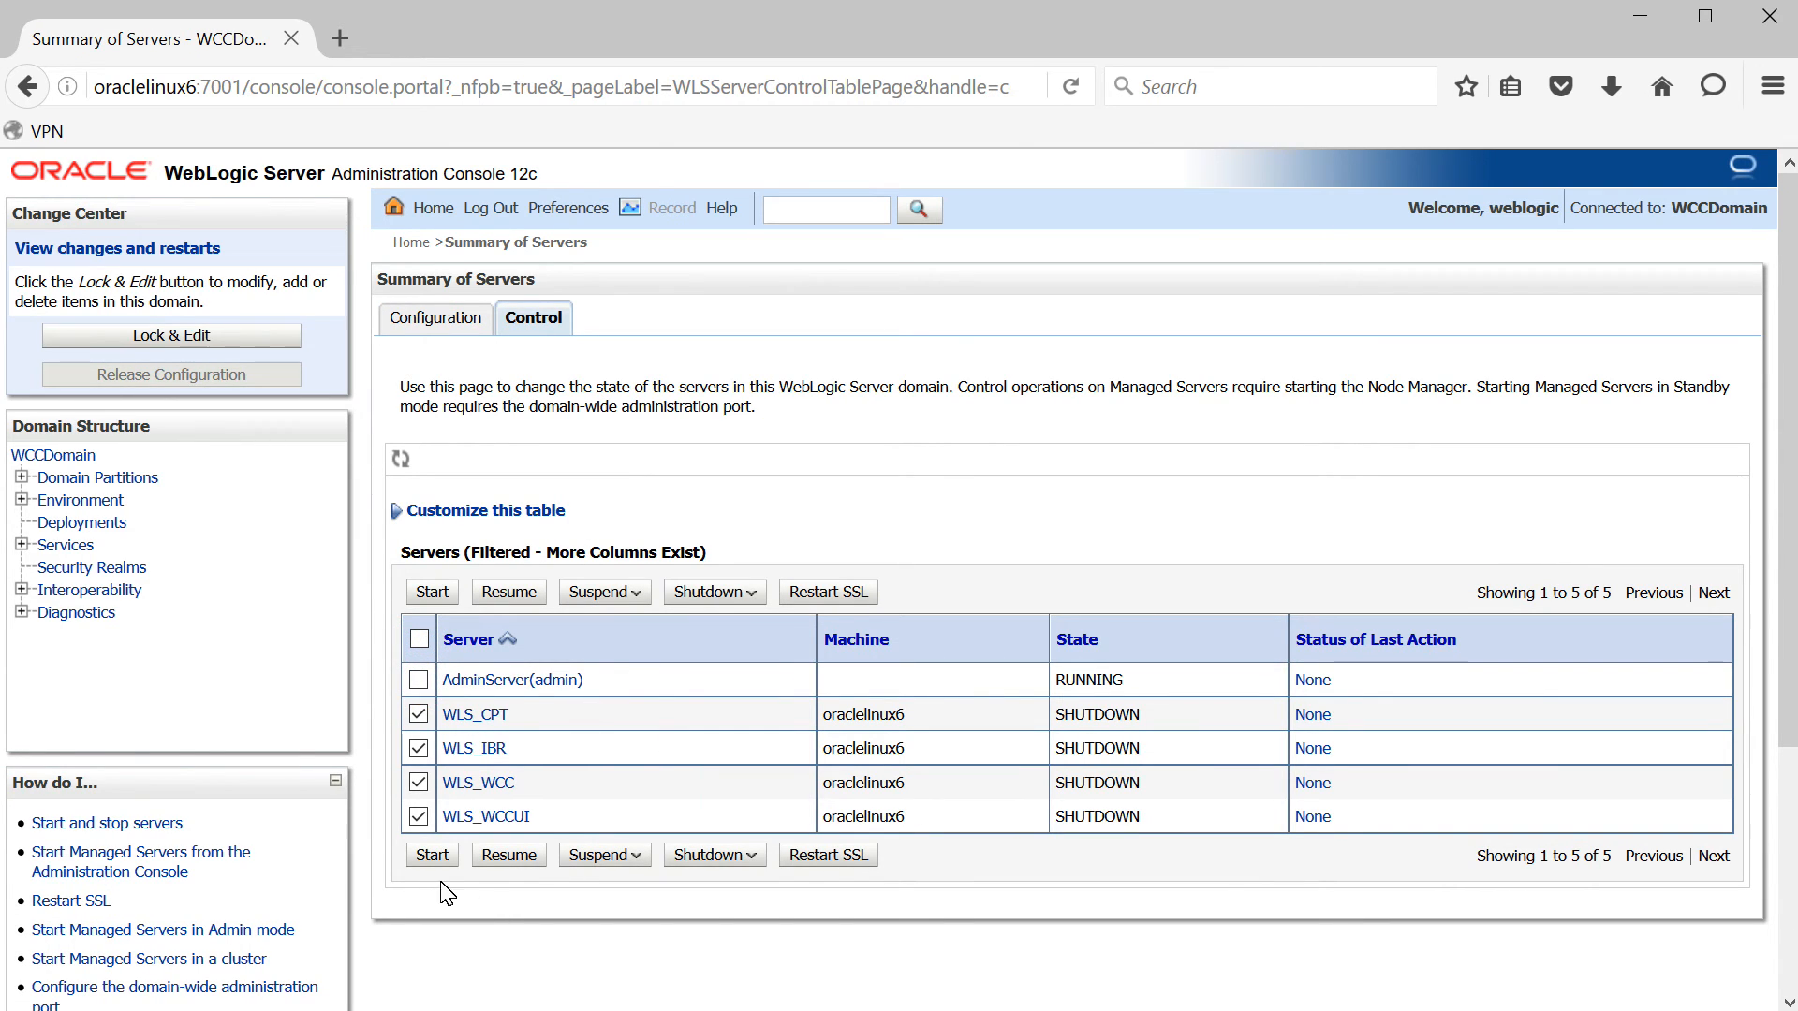
pyautogui.click(426, 857)
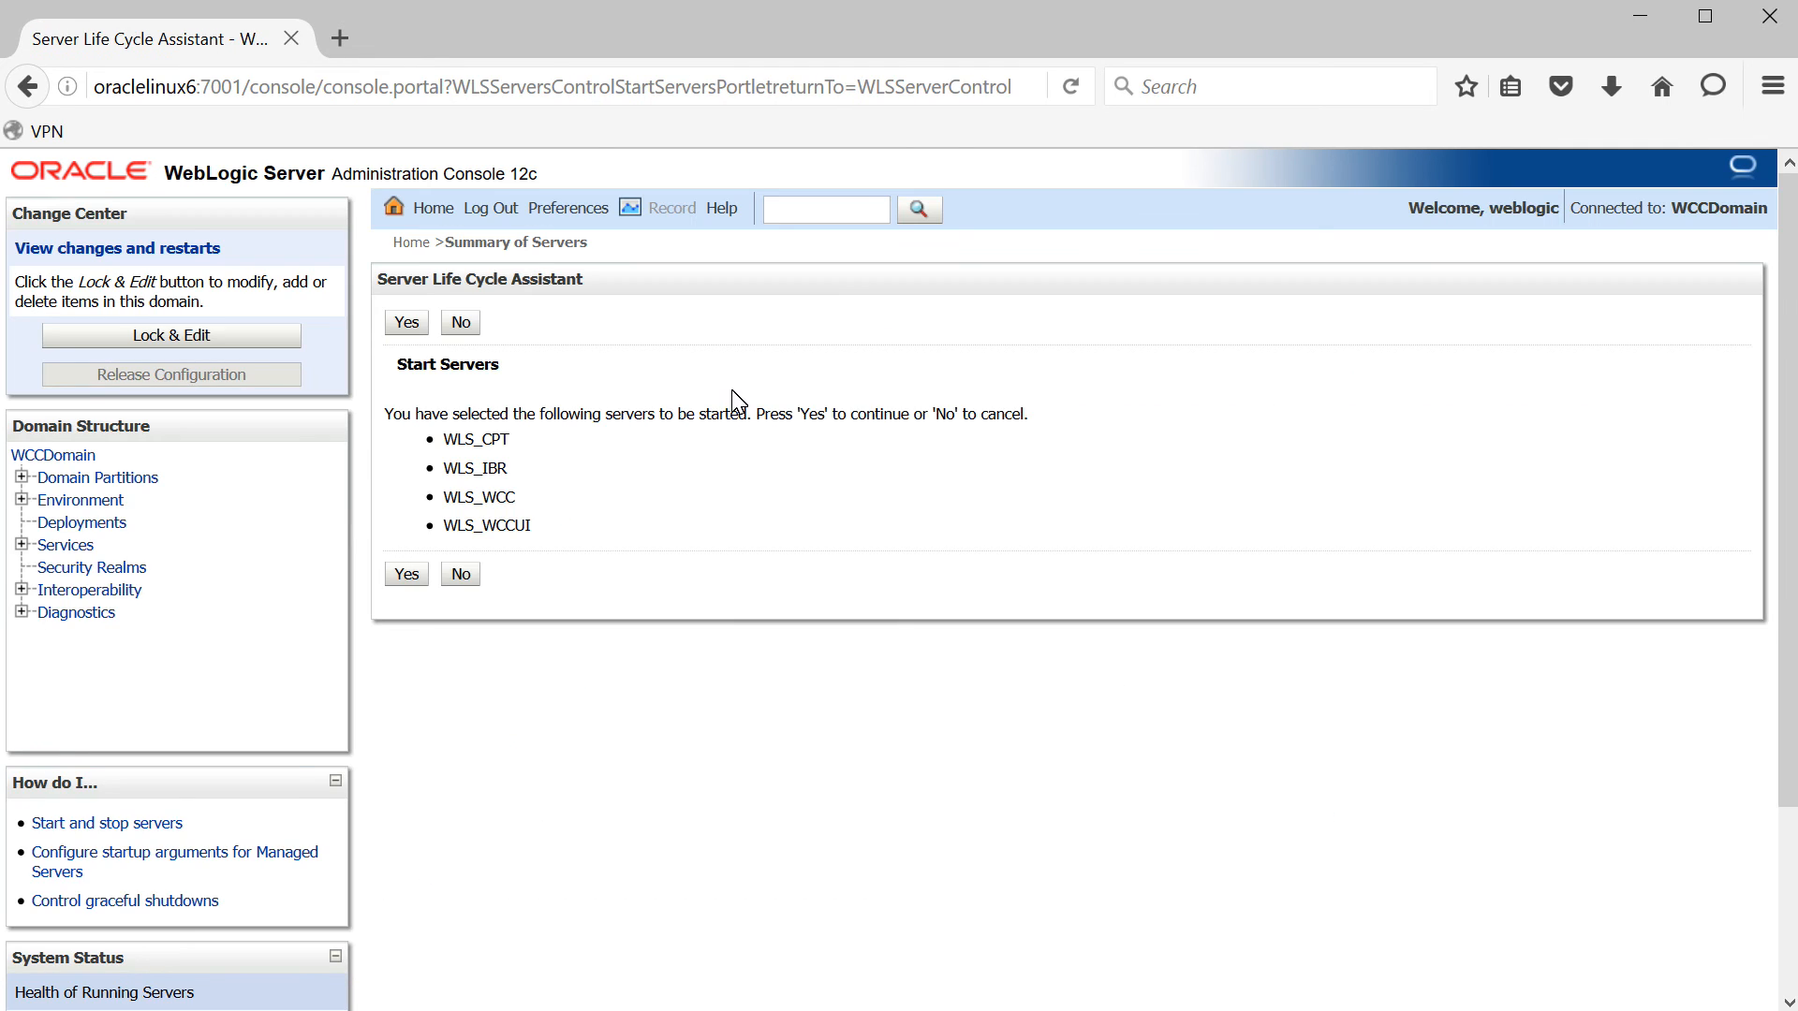
pyautogui.click(409, 574)
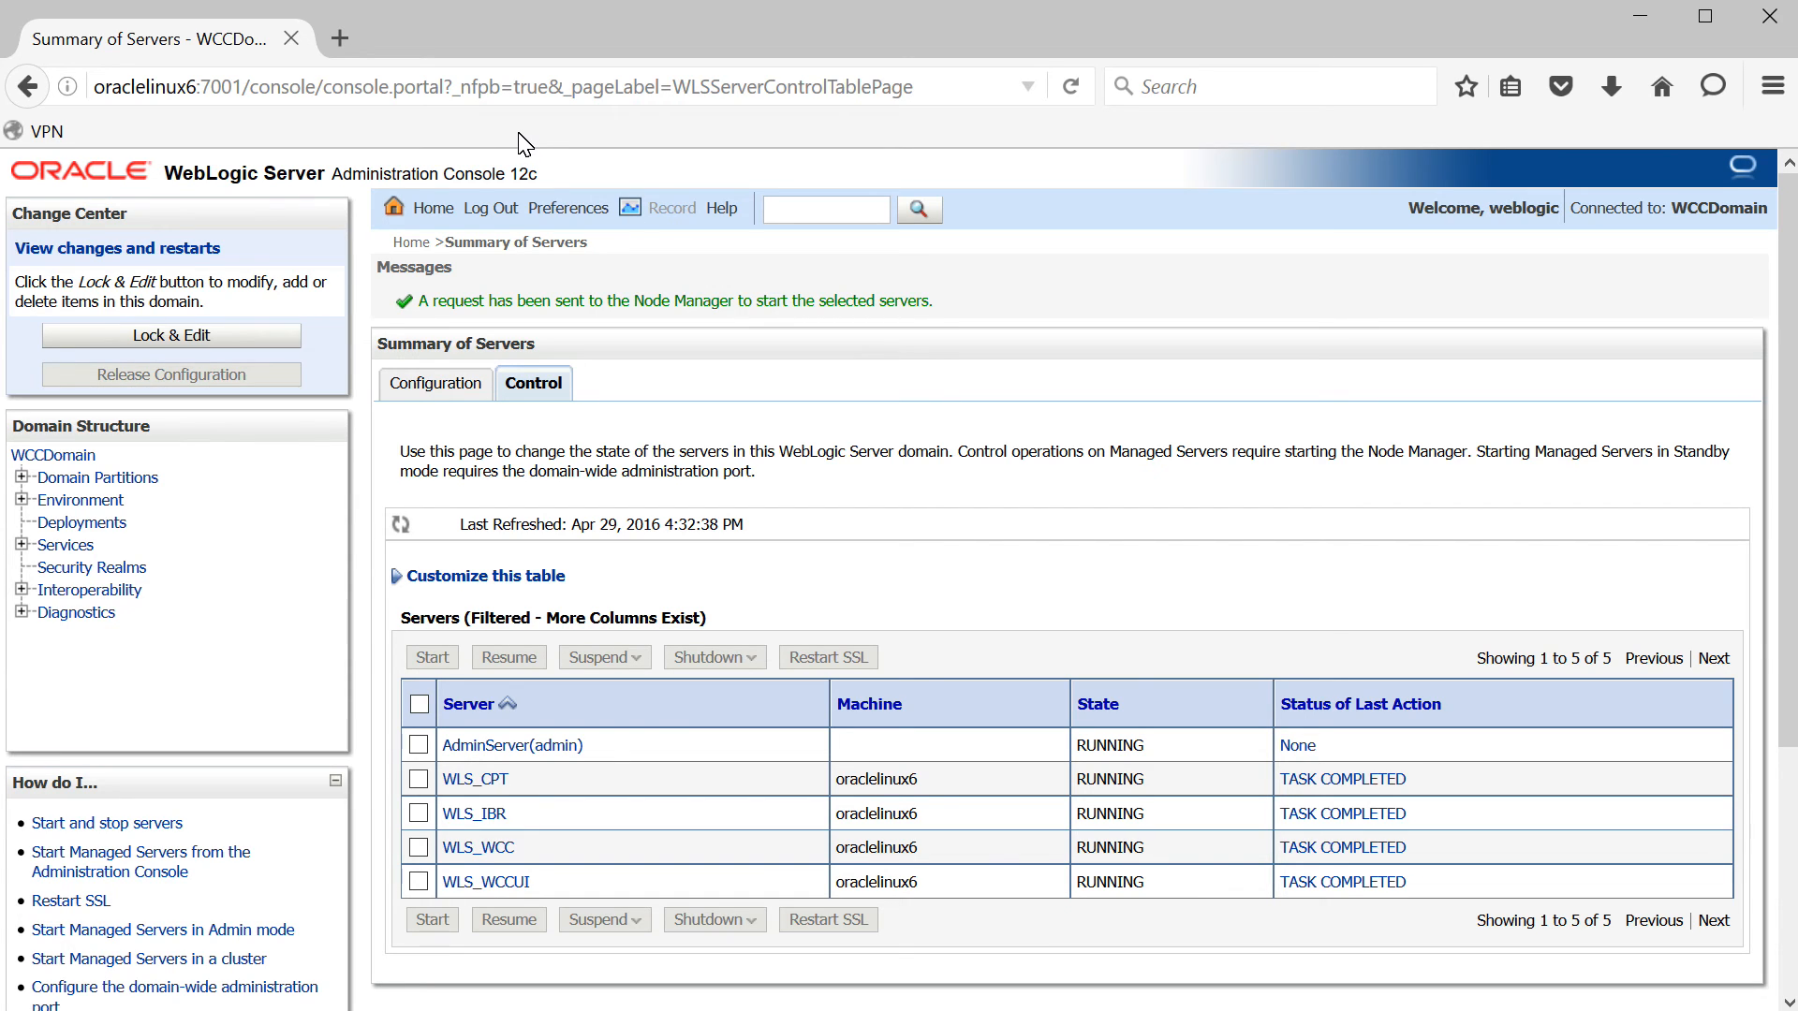
# - Log in to Enterprise Manager at oraclelinux6:7001/em in a new tab, then open another blank tab
pyautogui.click(340, 39)
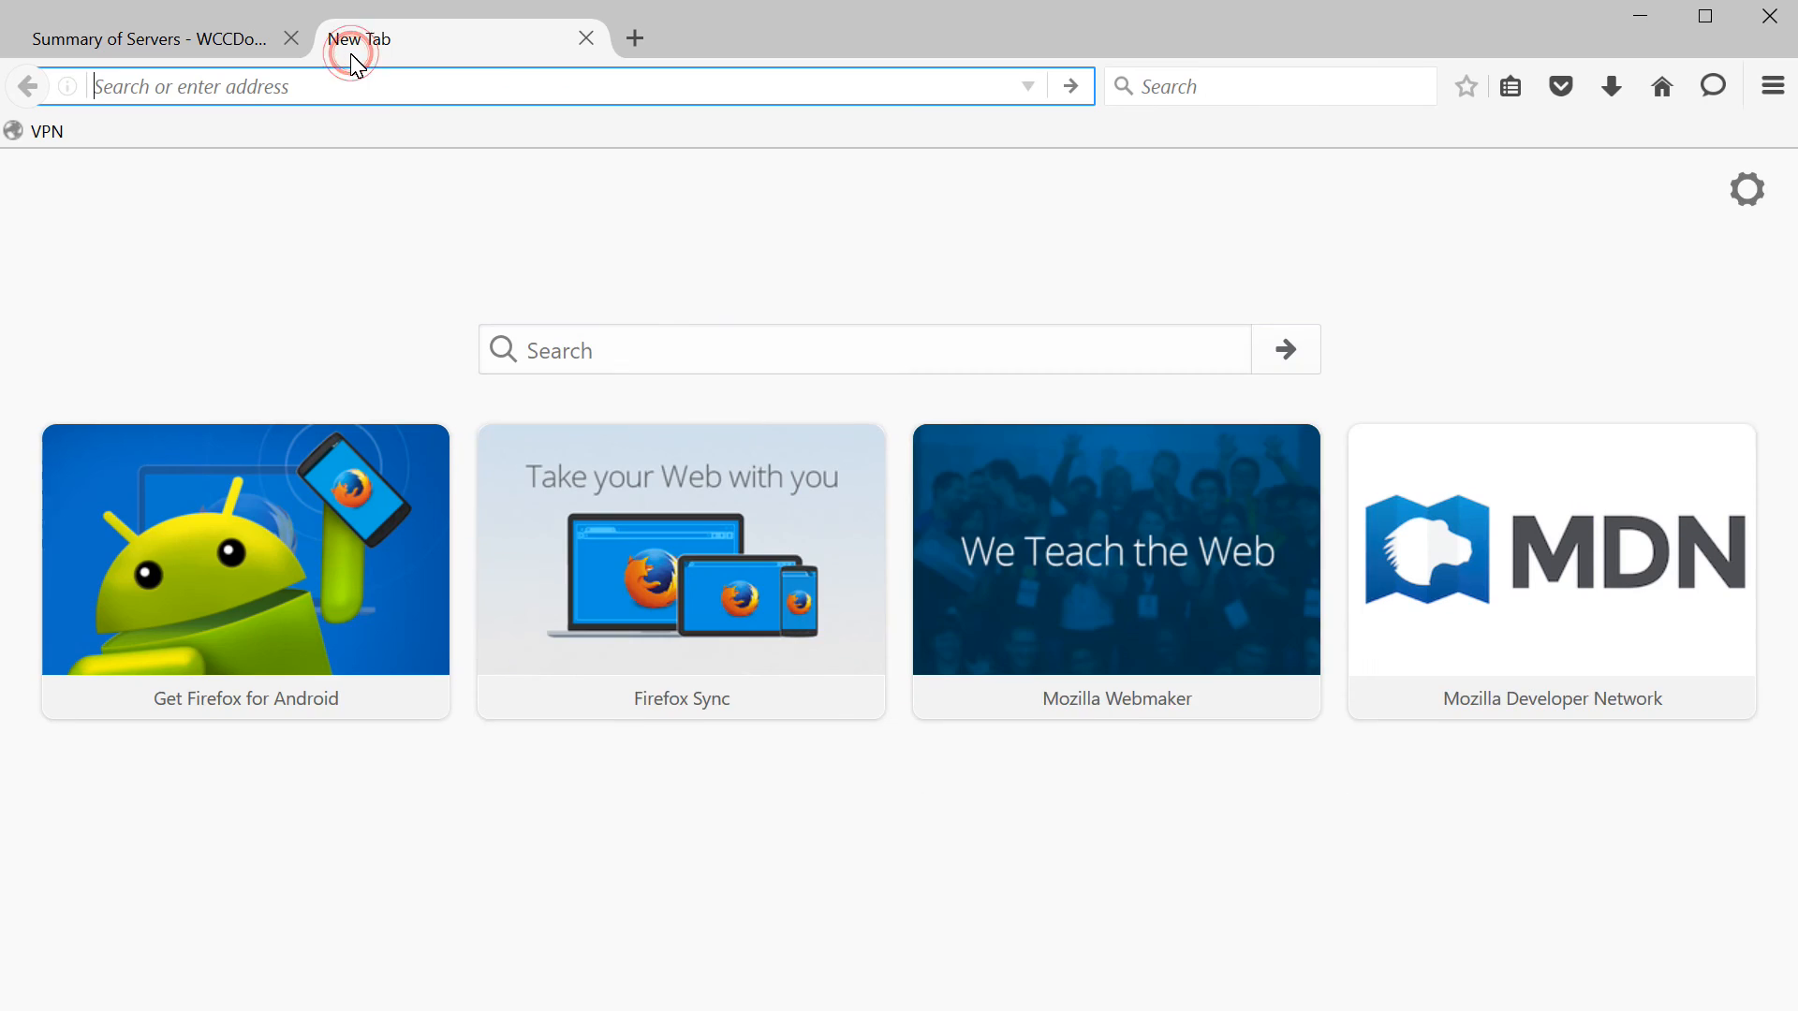
pyautogui.click(413, 89)
pyautogui.write('oracle')
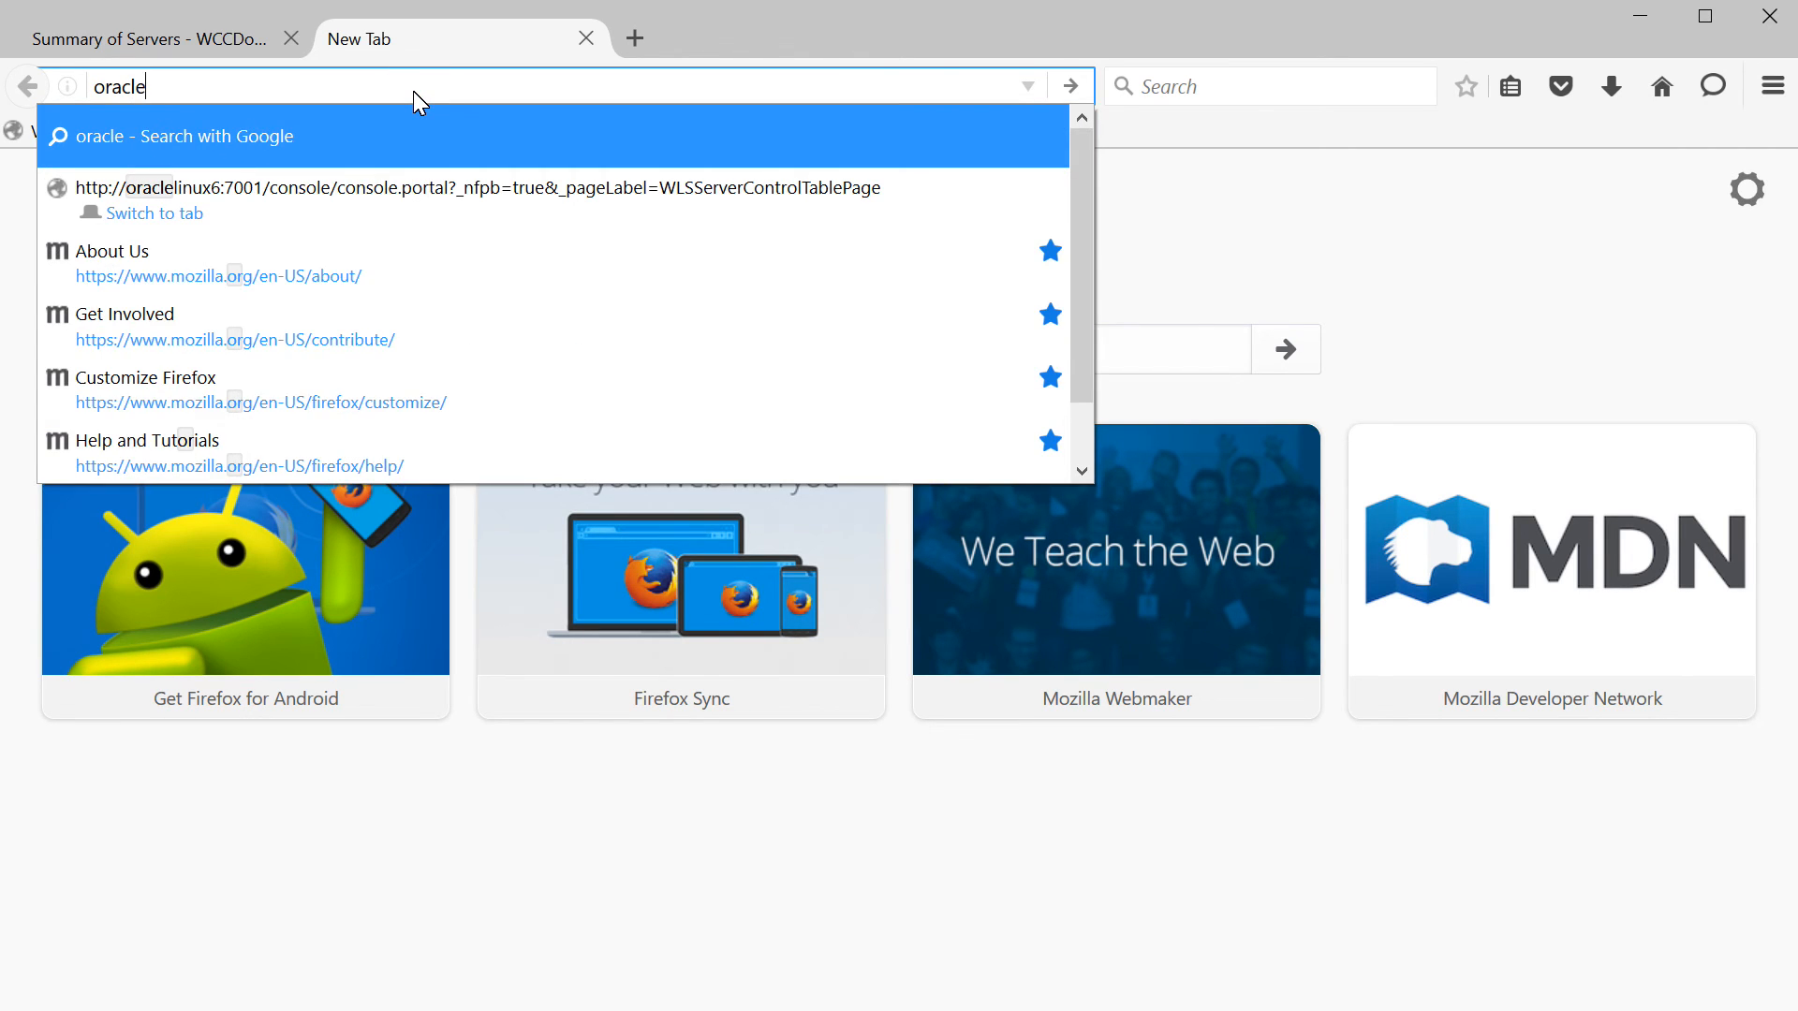
pyautogui.write('linux')
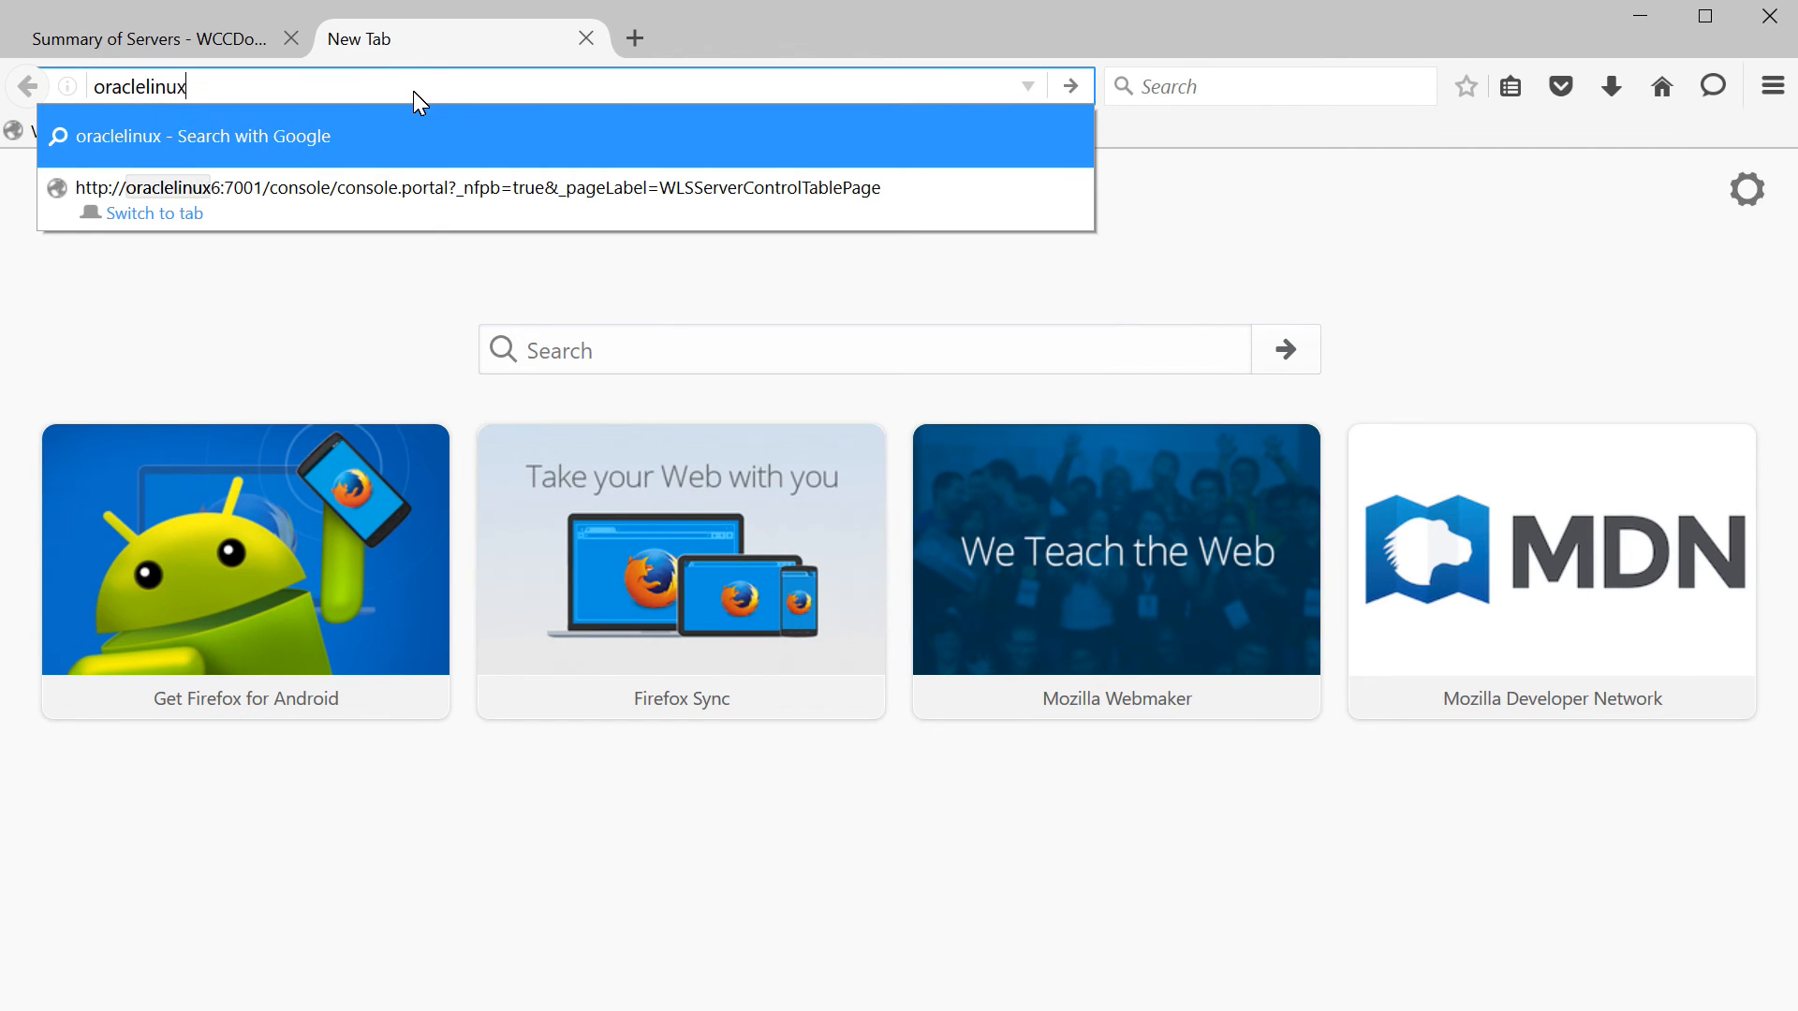
pyautogui.write('6:7')
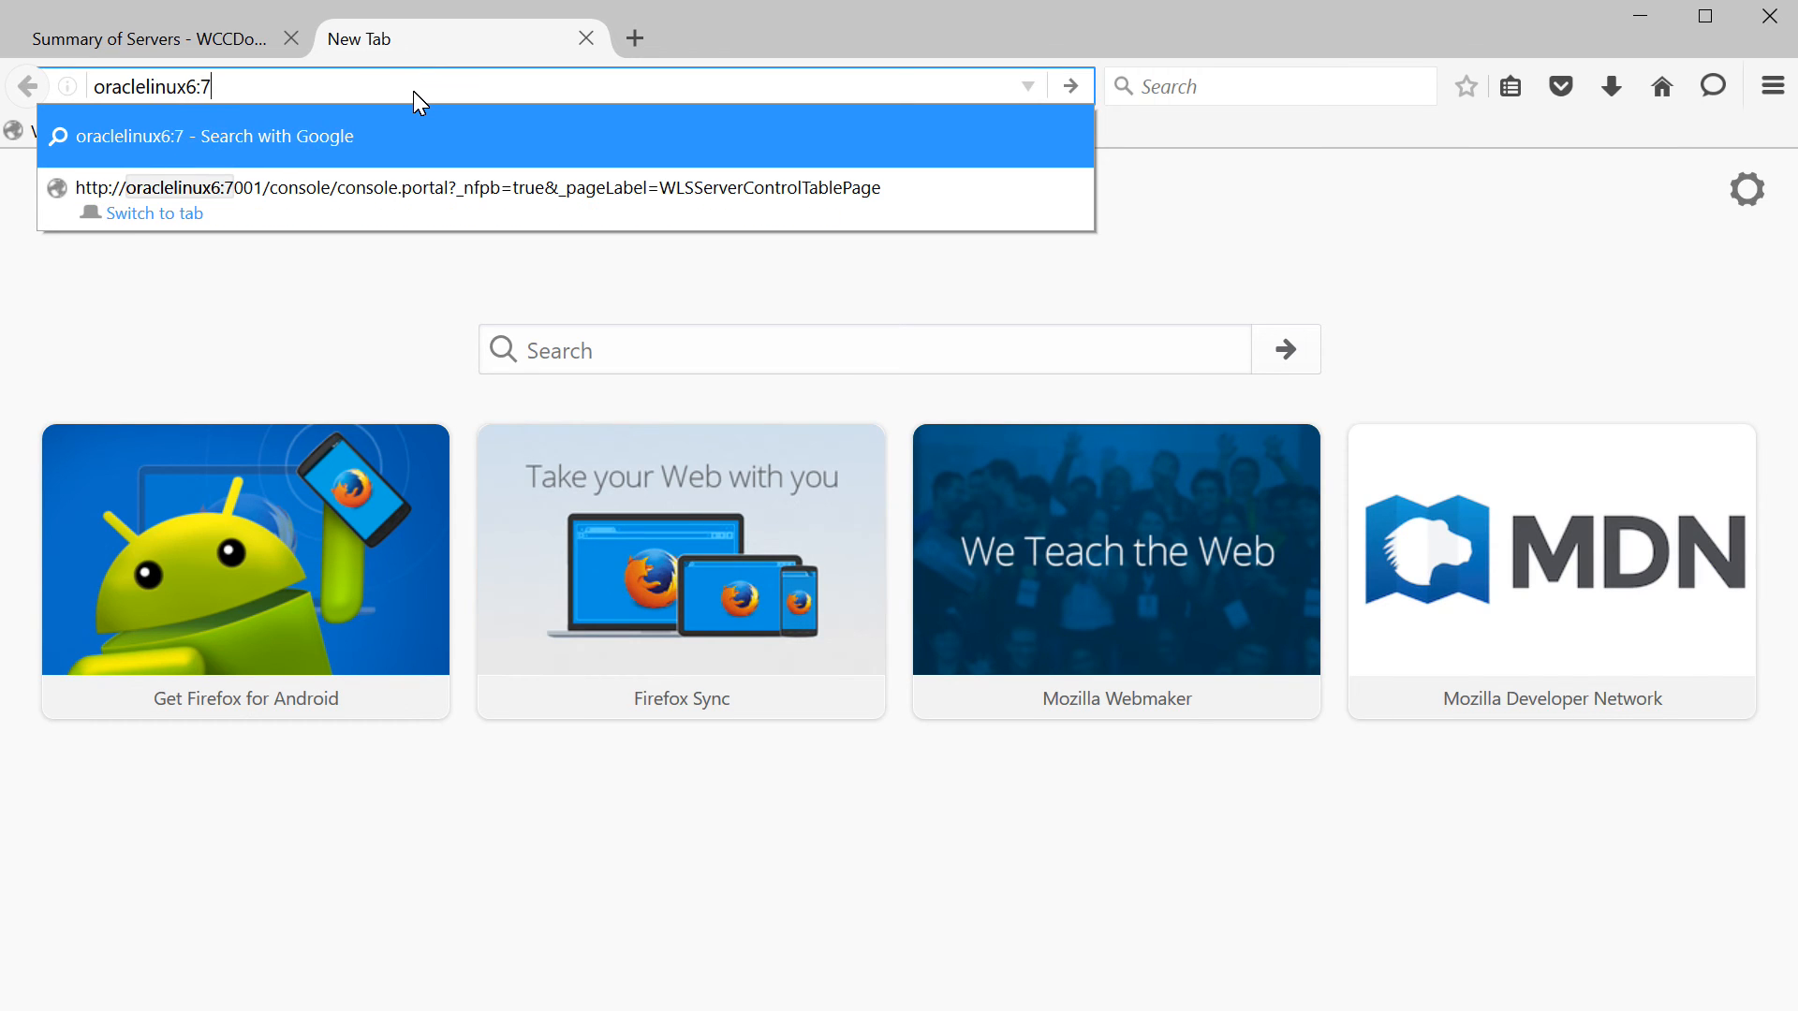
pyautogui.write('001/em')
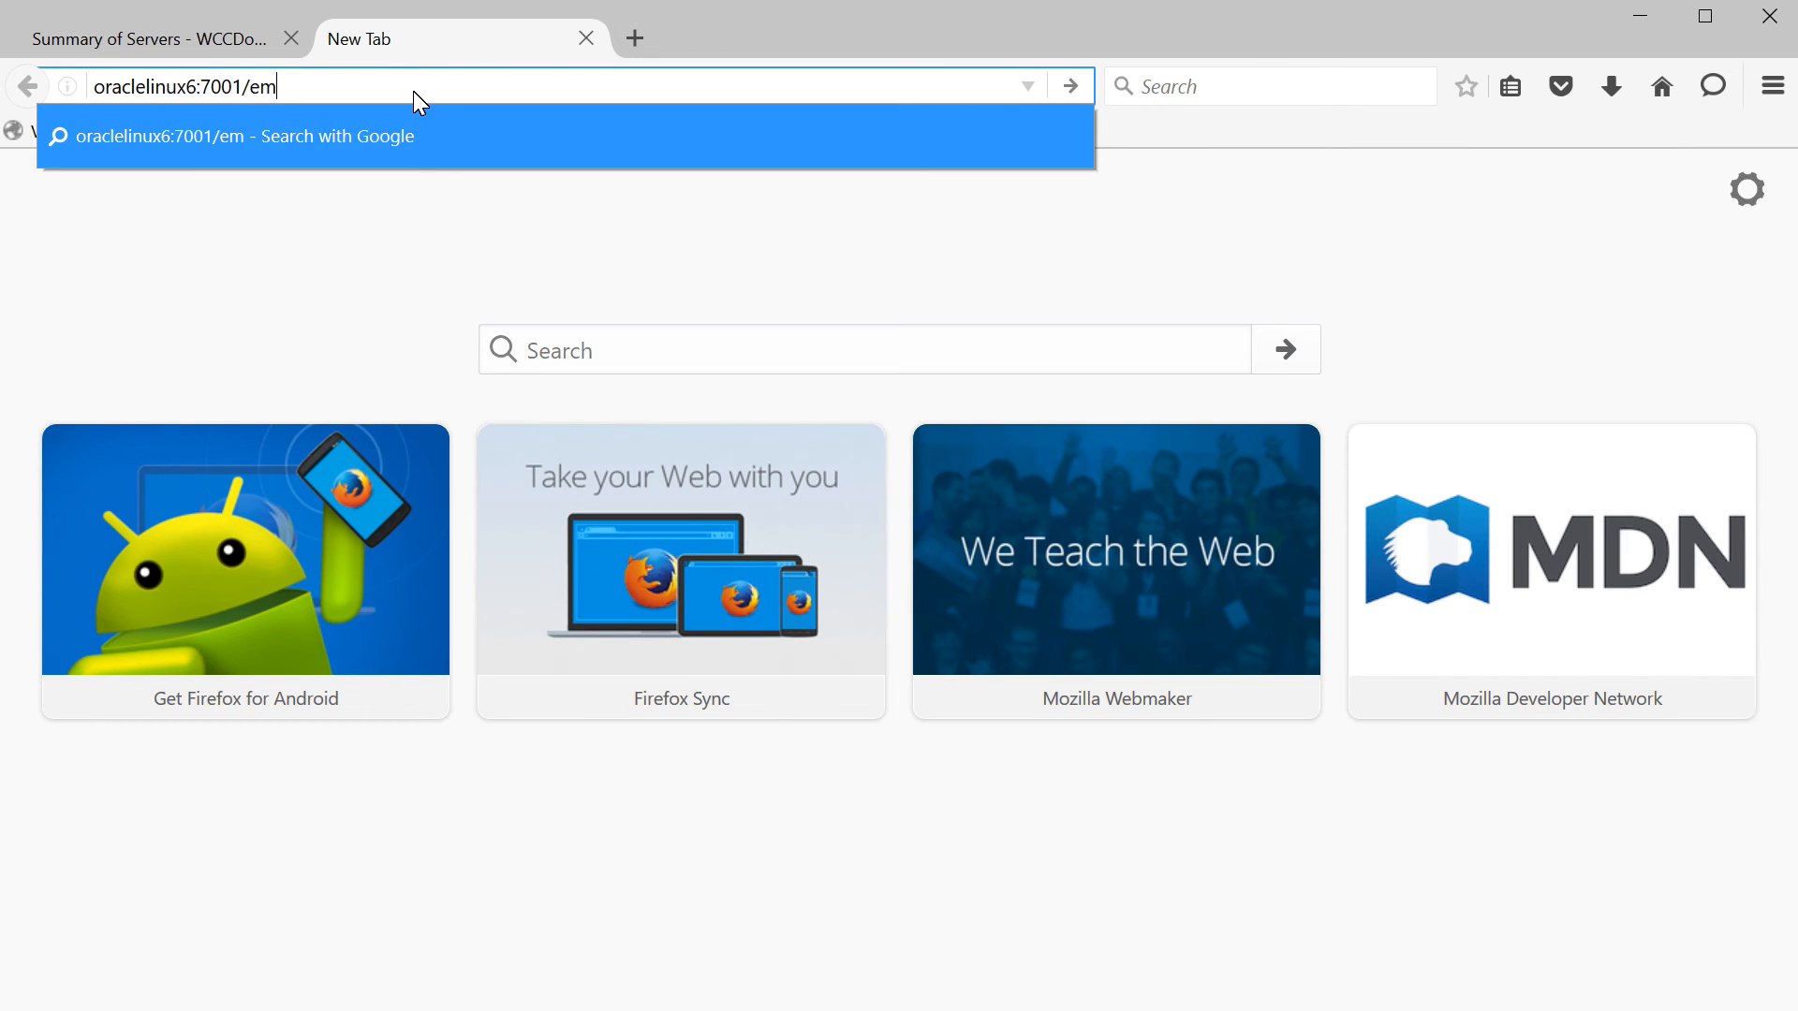
pyautogui.press('Return')
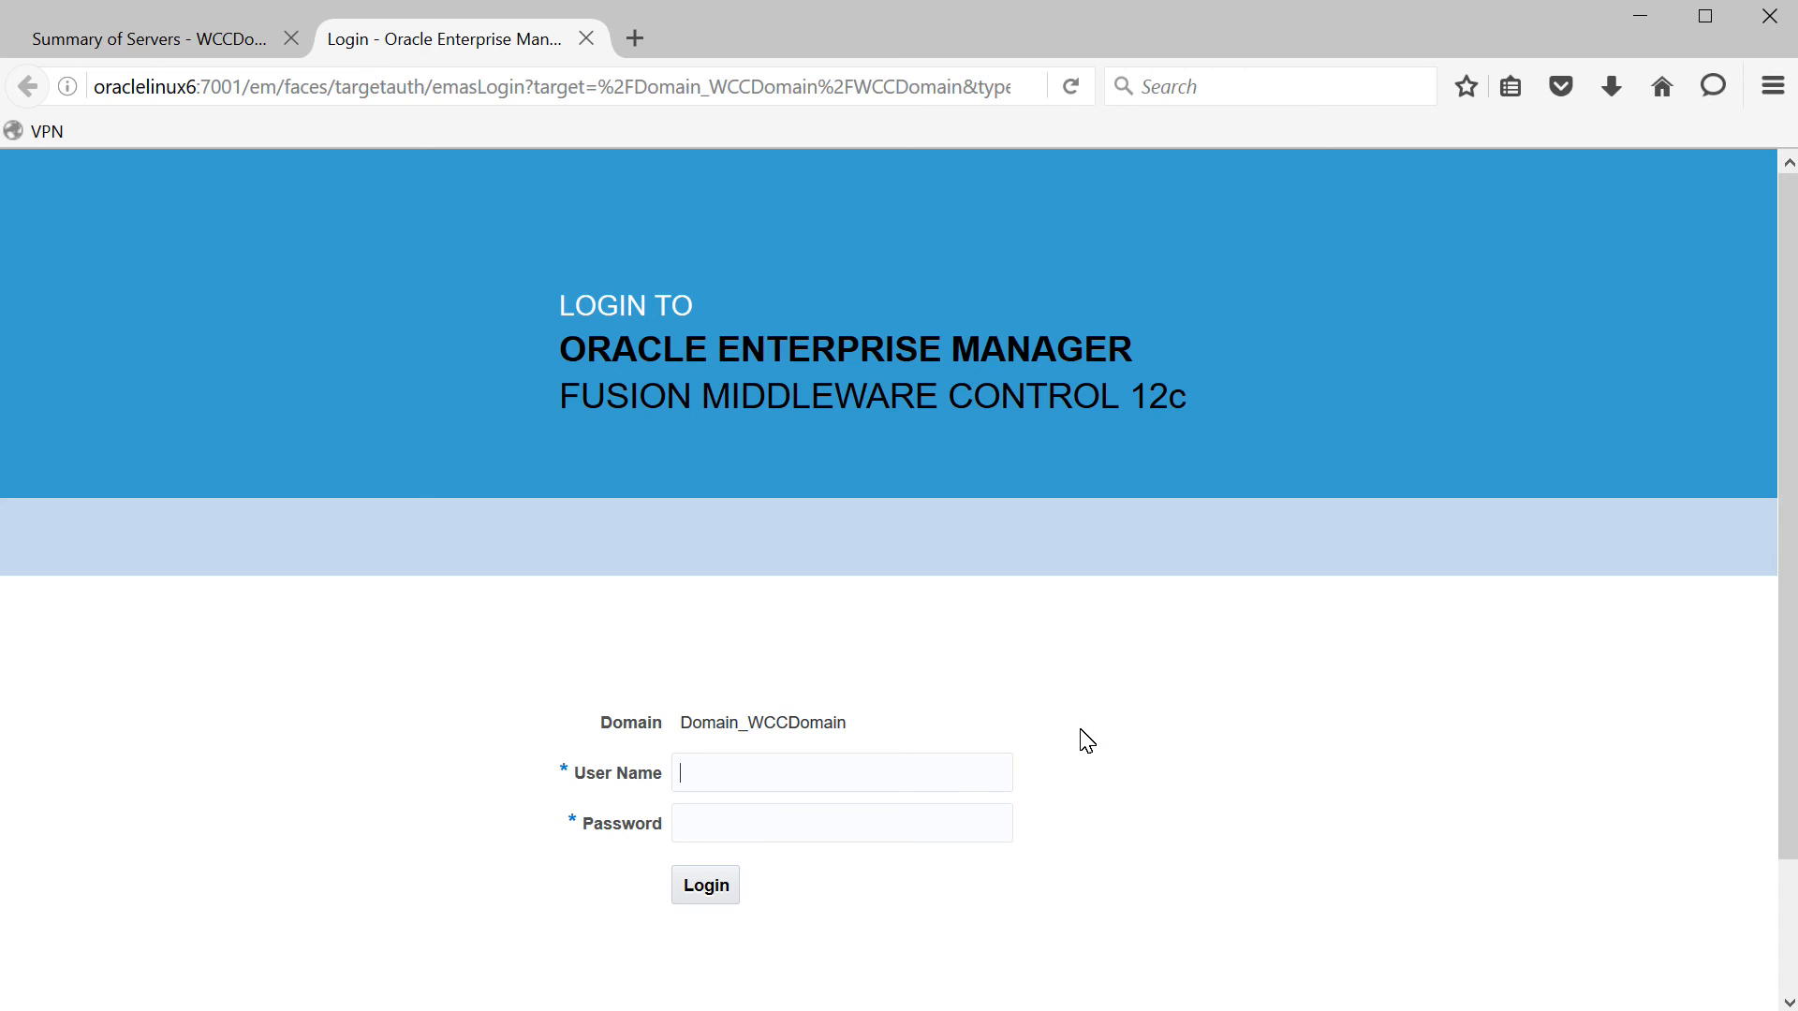
pyautogui.click(948, 777)
pyautogui.write('weblogic')
pyautogui.write('••••••••')
pyautogui.press('Return')
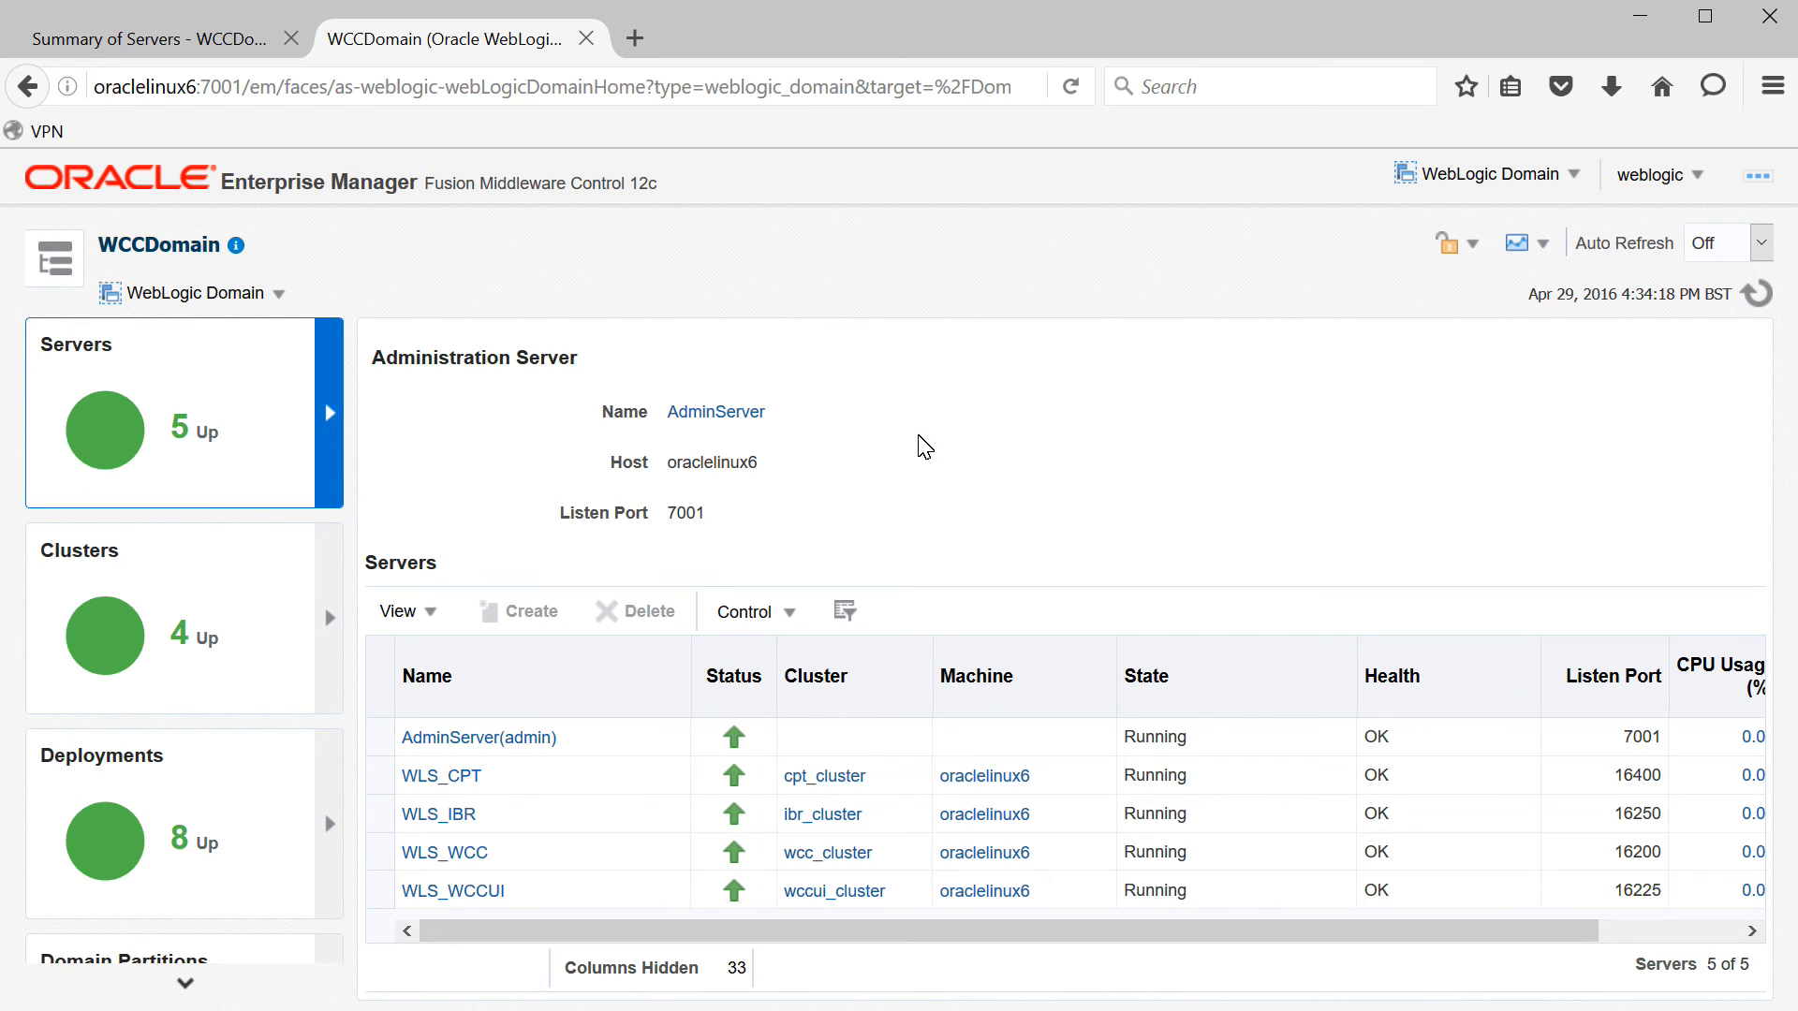
pyautogui.click(648, 41)
pyautogui.click(680, 88)
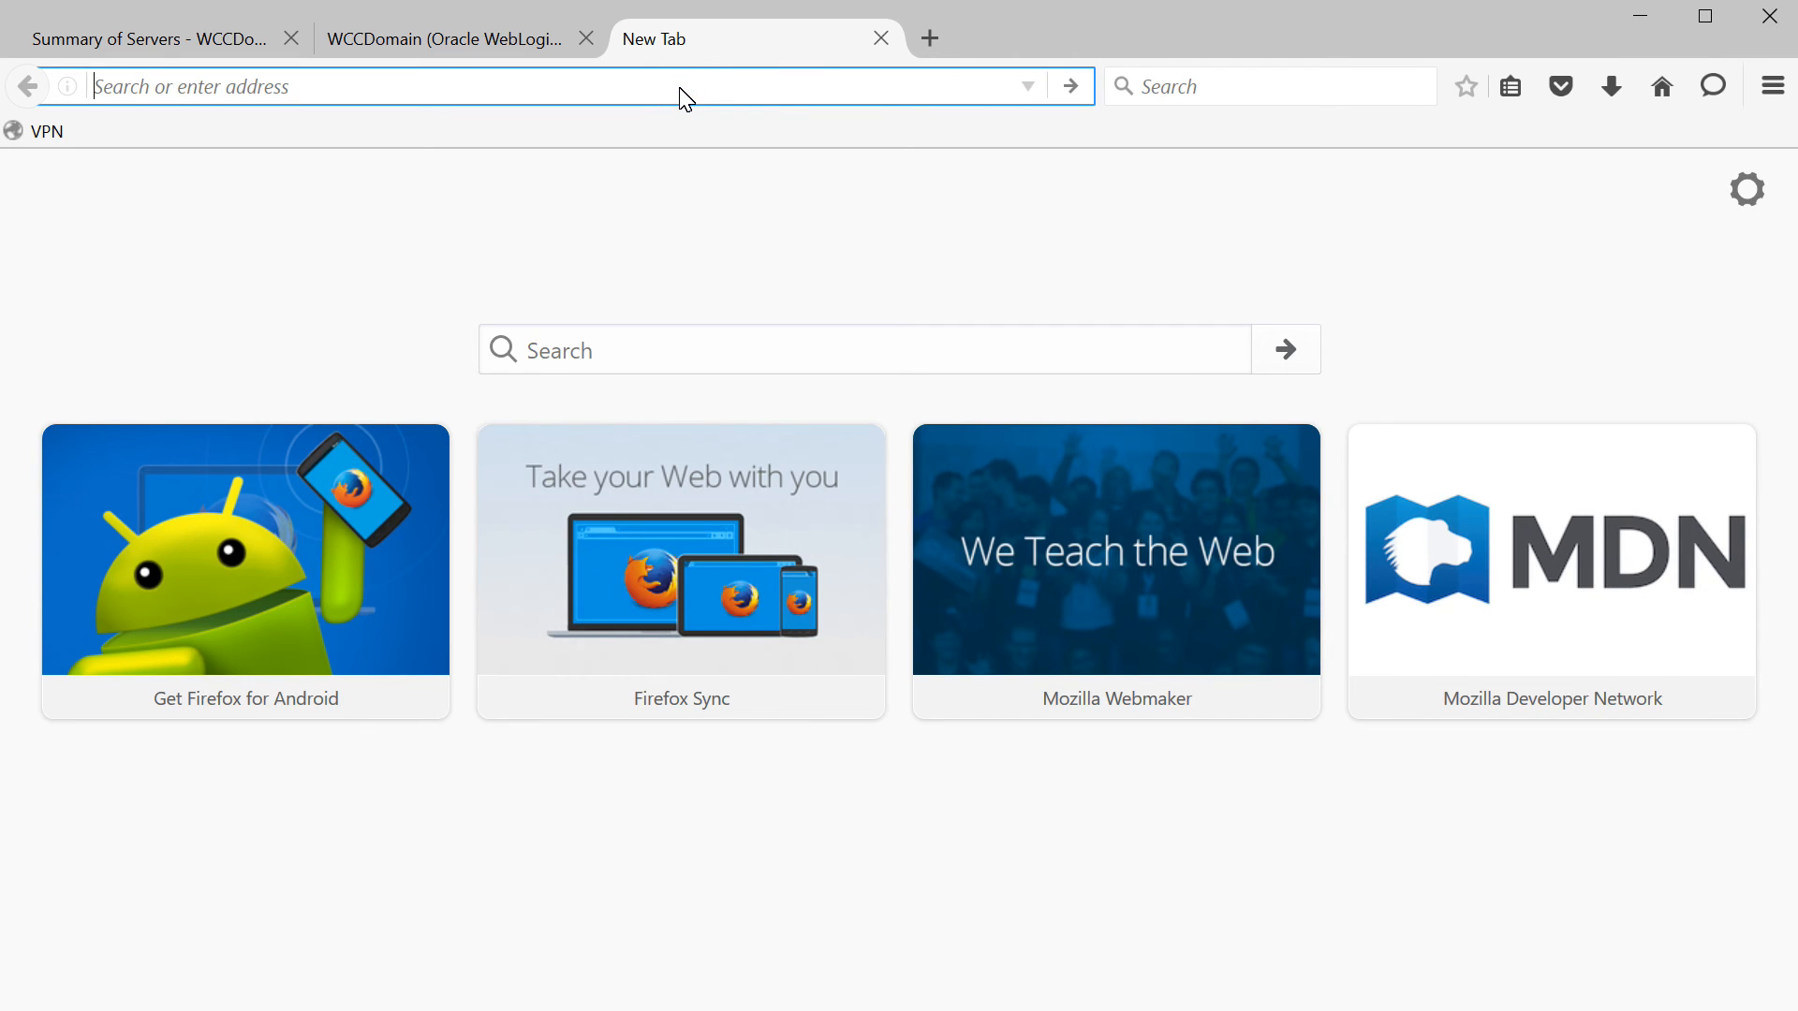
# - Load oraclelinux6:16200/cs and sign in as weblogic with the admin password
pyautogui.write('oracle')
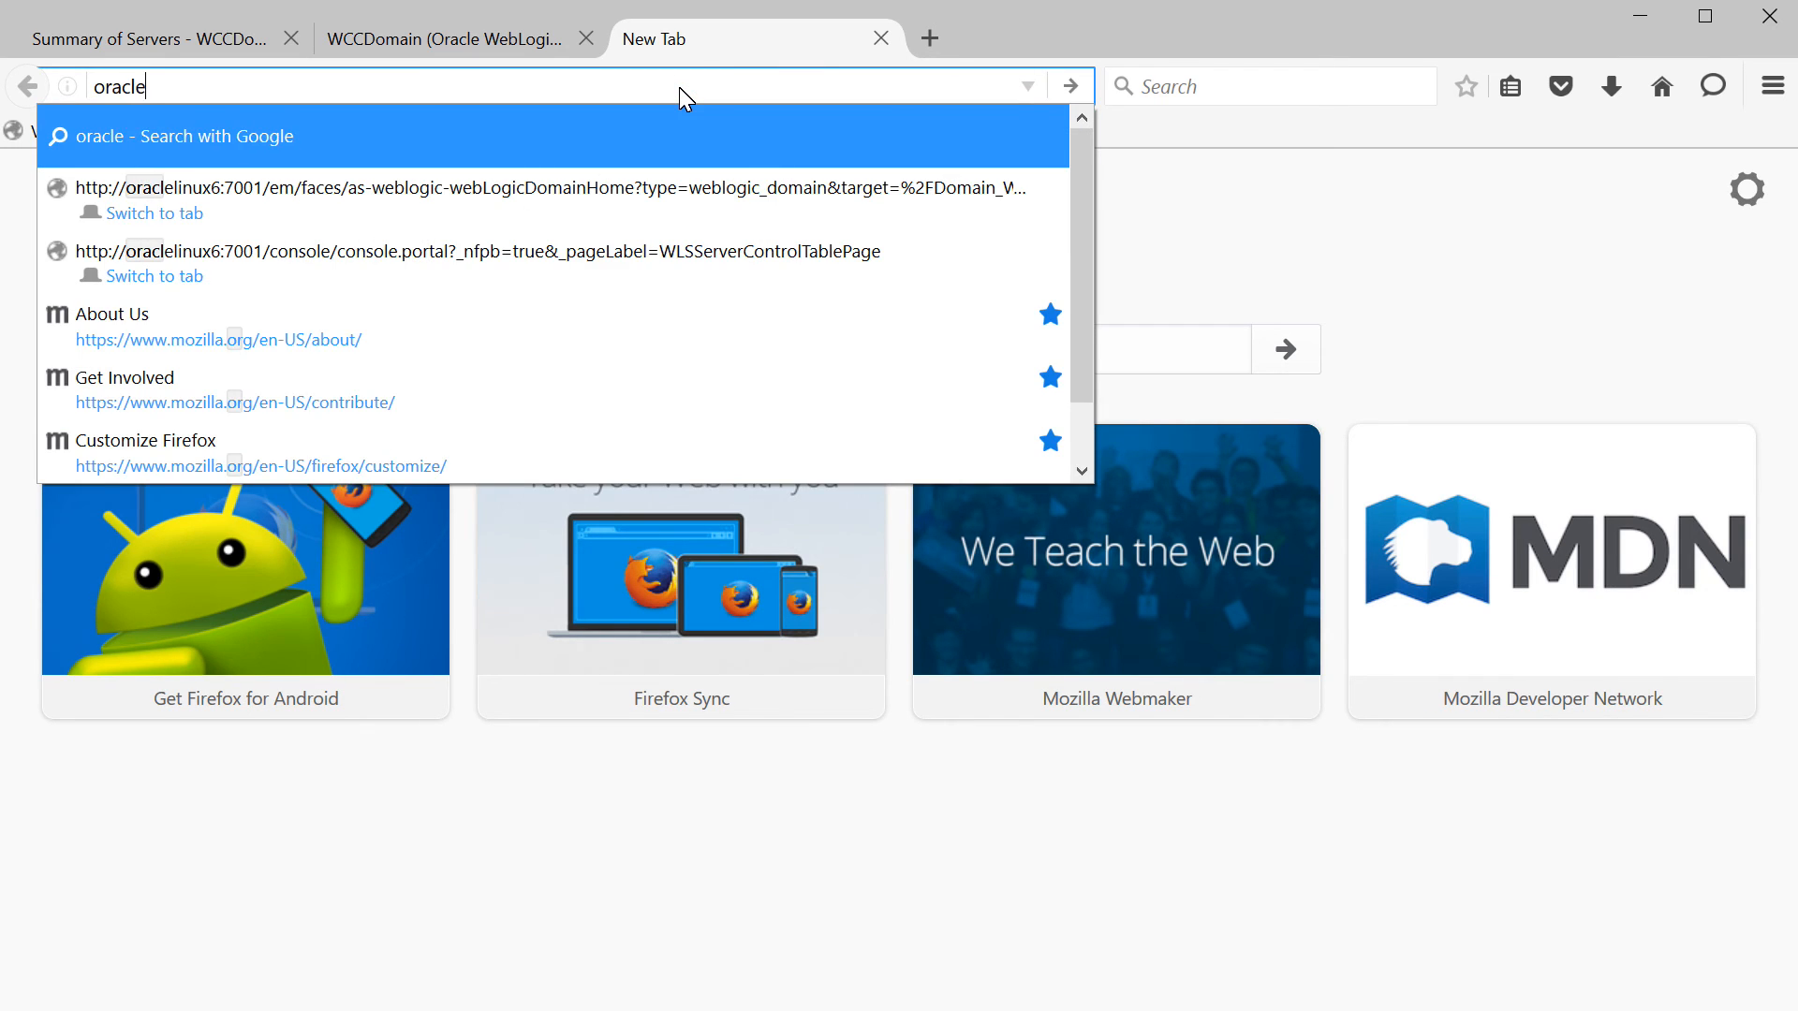
pyautogui.write('linux6')
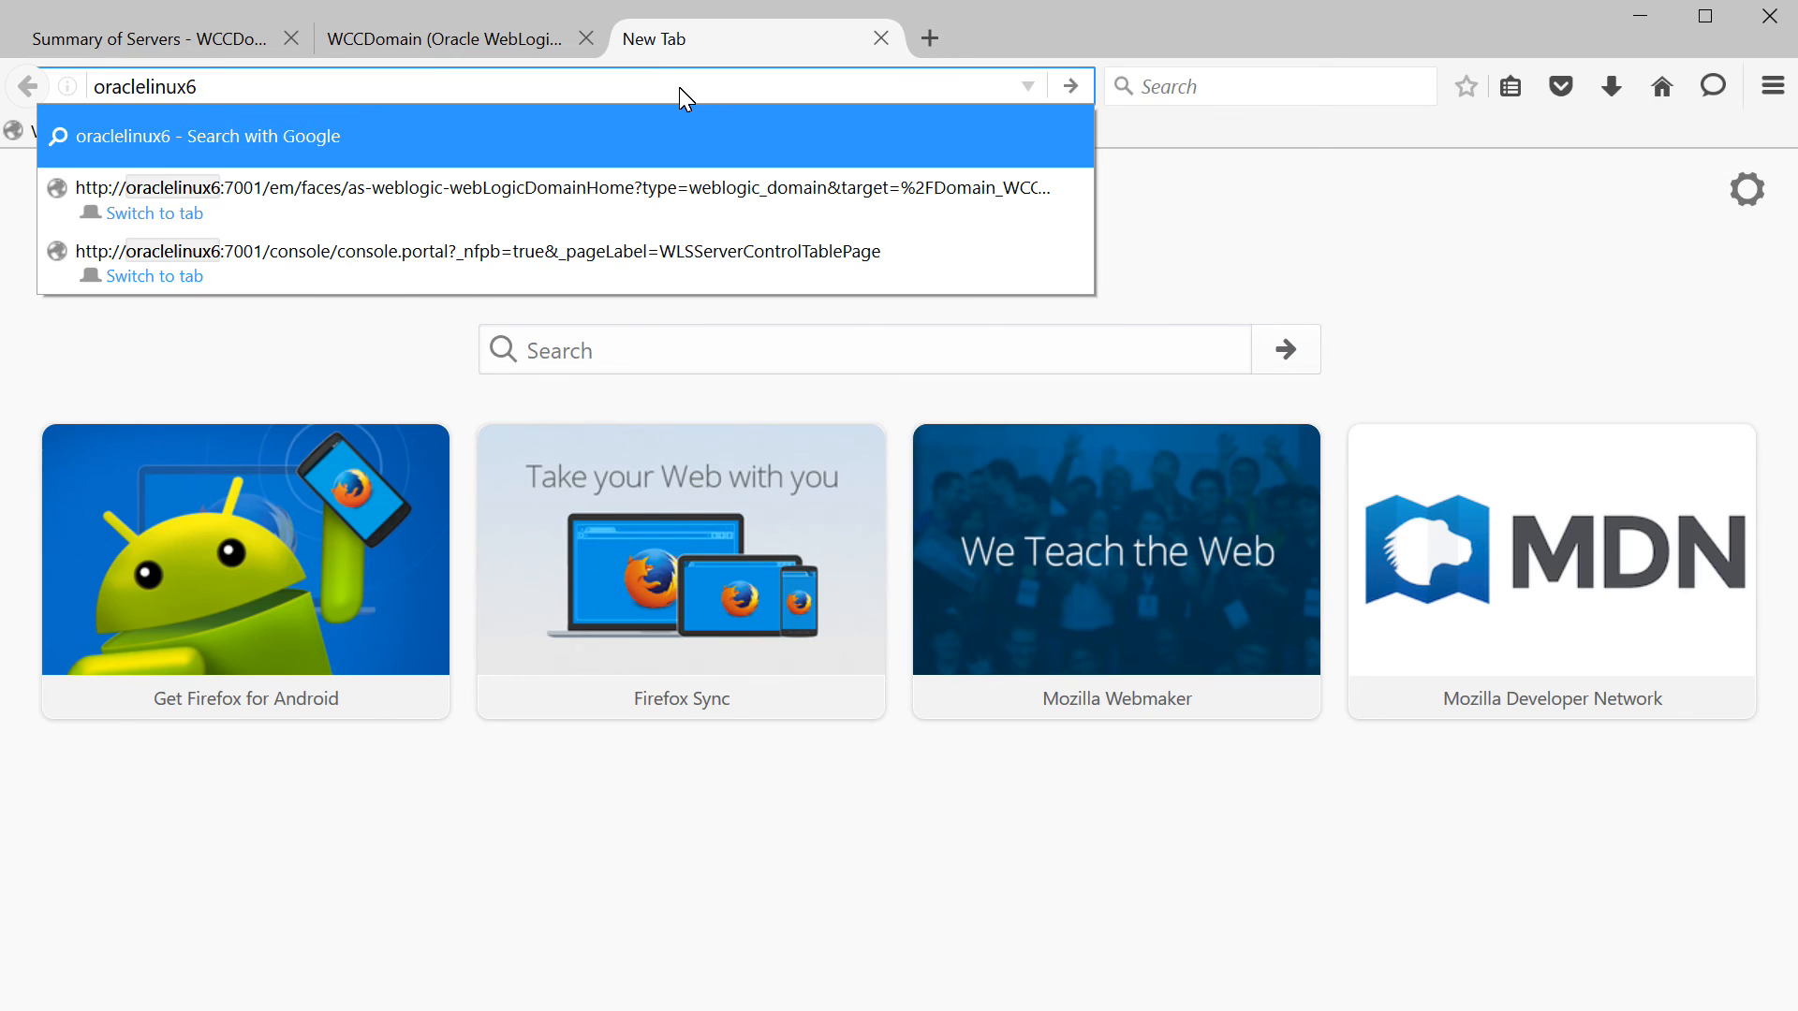
pyautogui.write(':16200')
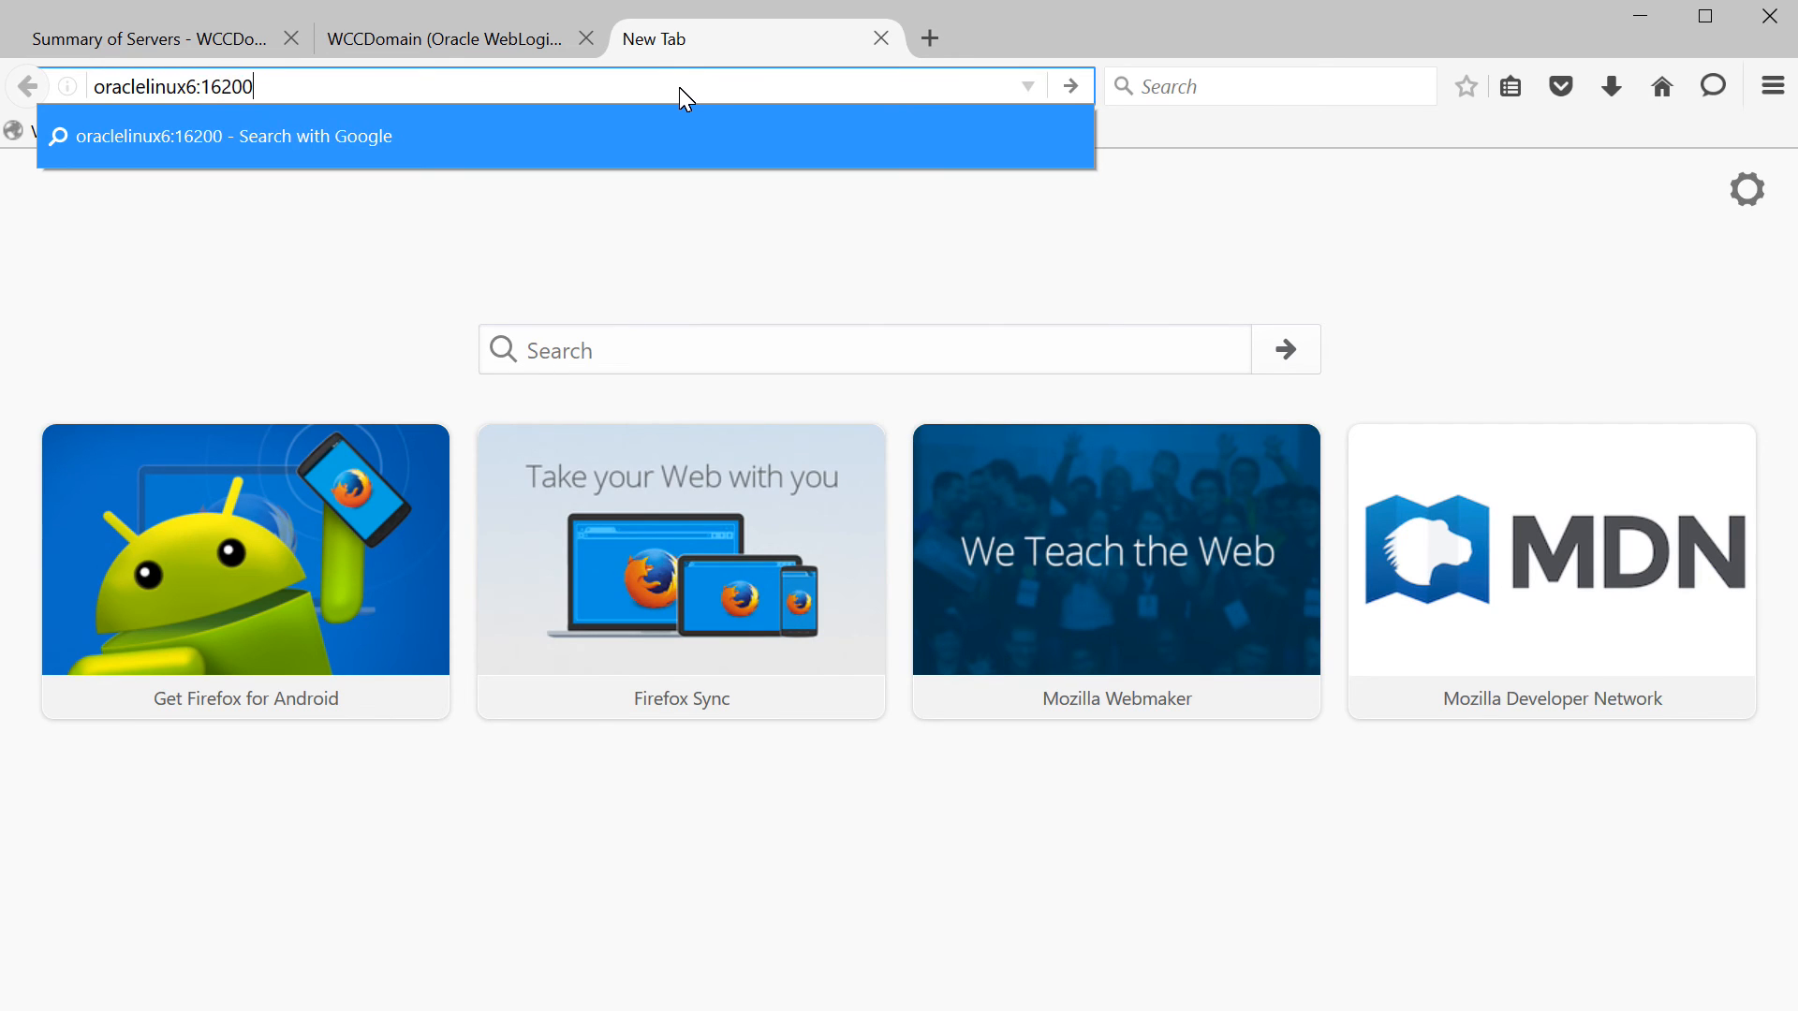
pyautogui.write('/cs')
pyautogui.press('Return')
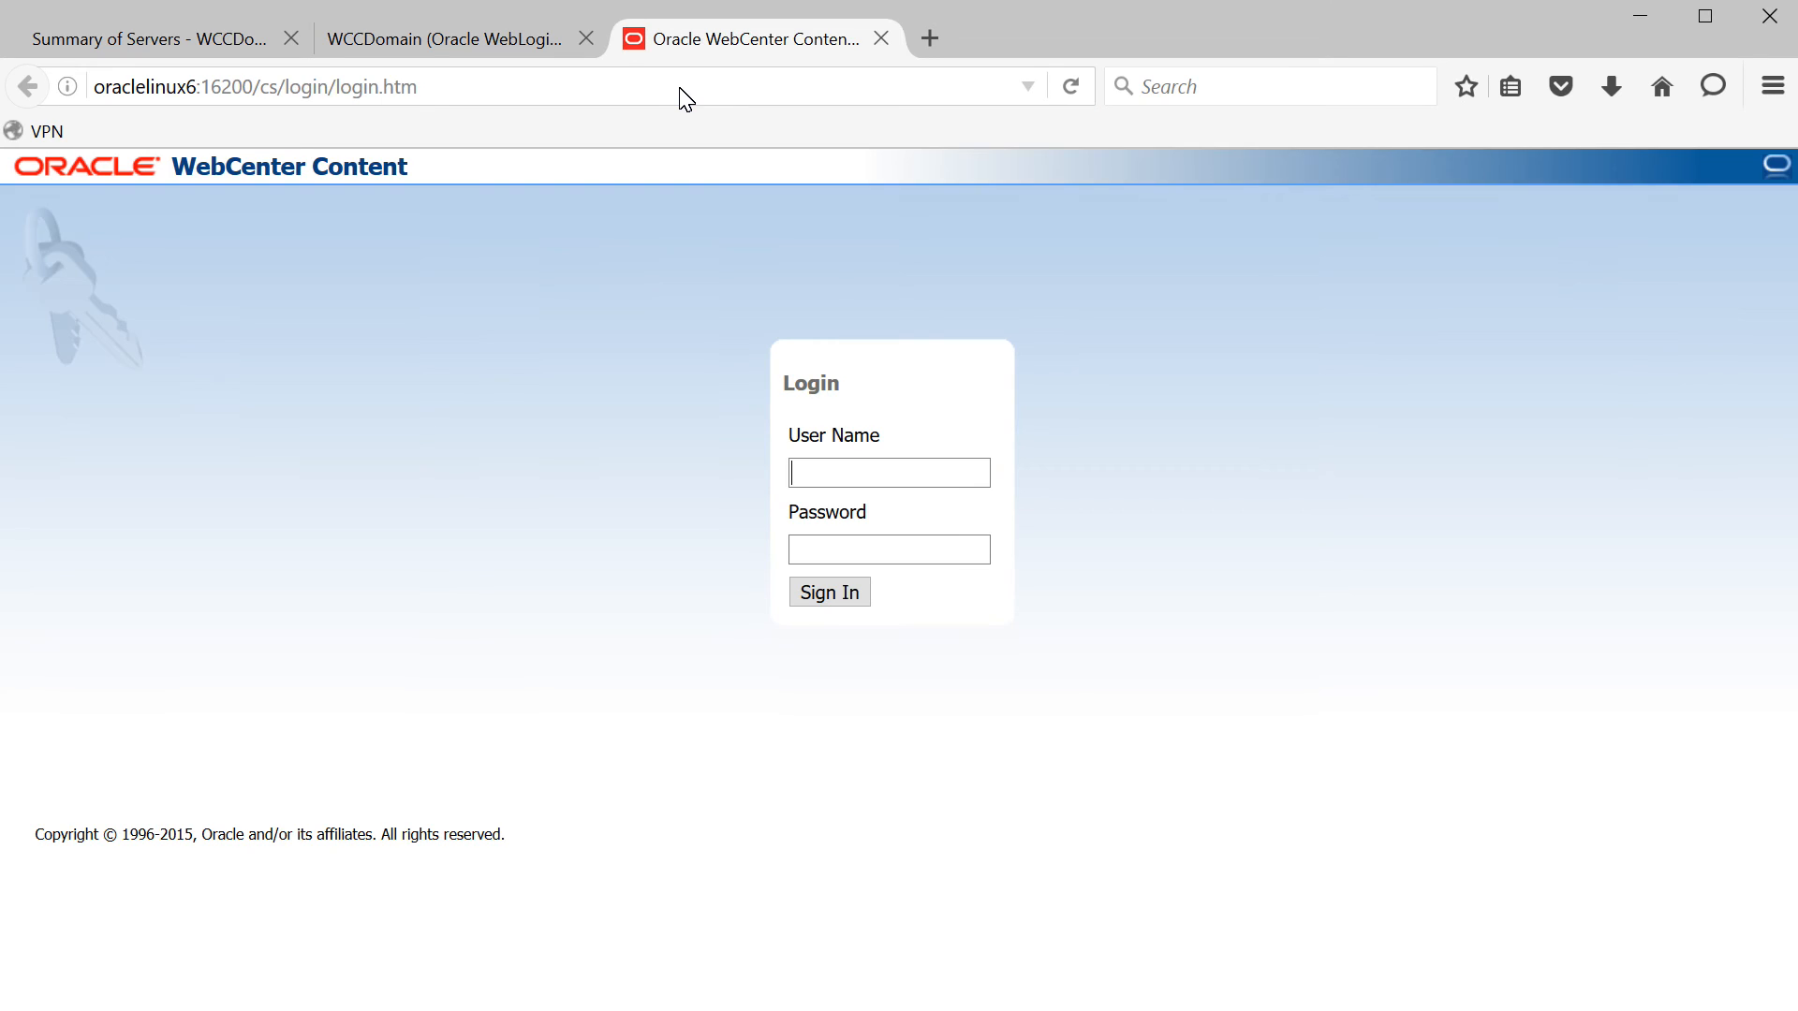
pyautogui.write('weblogic')
pyautogui.press('Tab')
pyautogui.write('•••••••••')
pyautogui.press('Return')
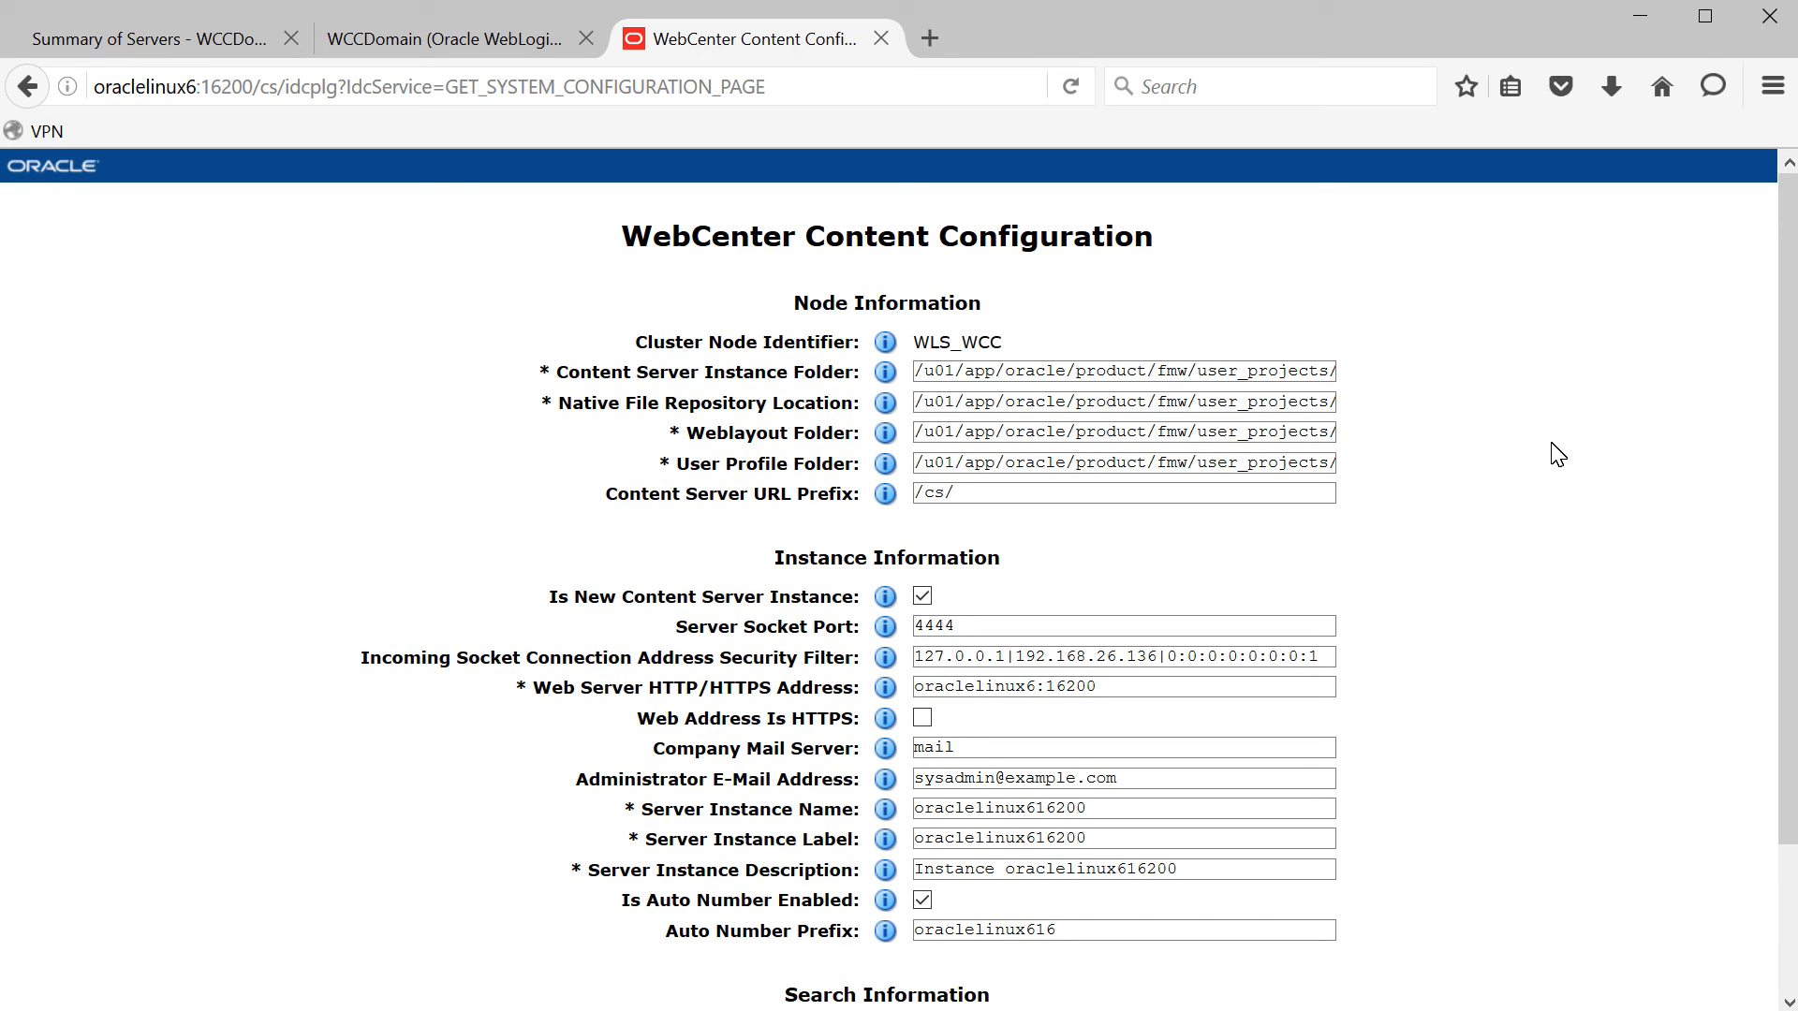
# - Review the instance folder path and Content Server URL Prefix, then submit the configuration form
pyautogui.click(630, 380)
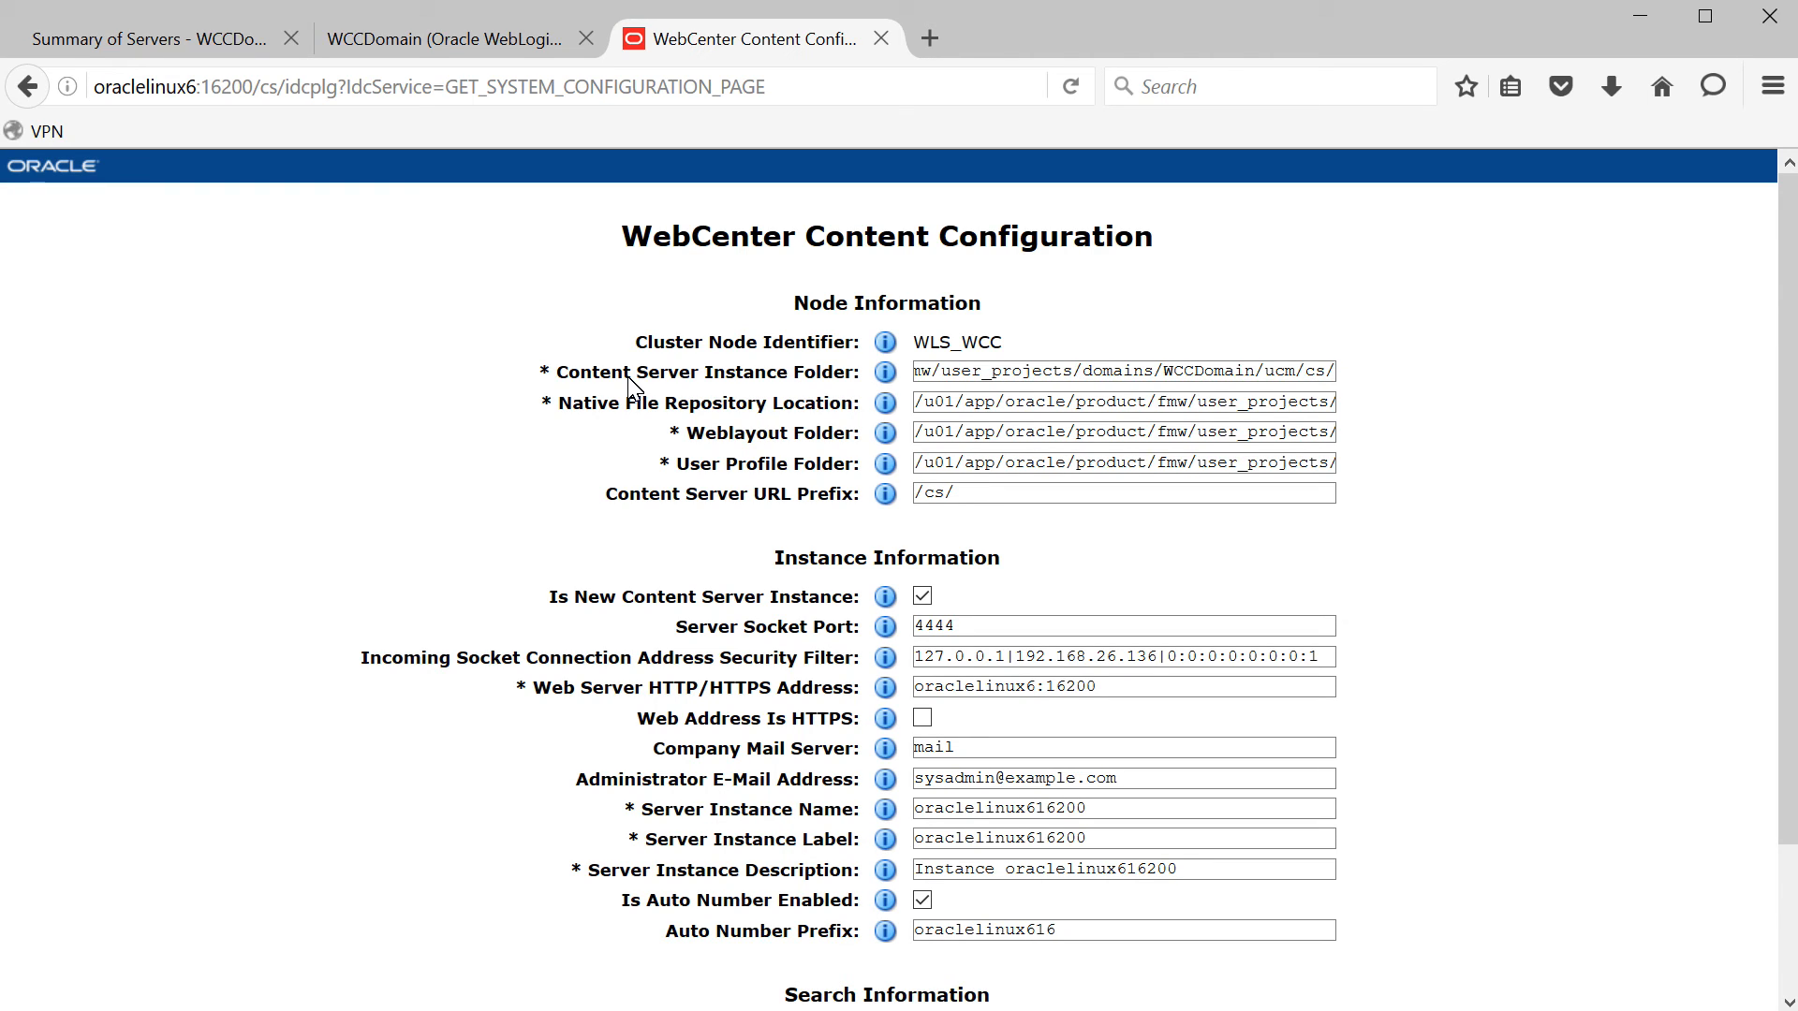
pyautogui.tripleClick(1184, 369)
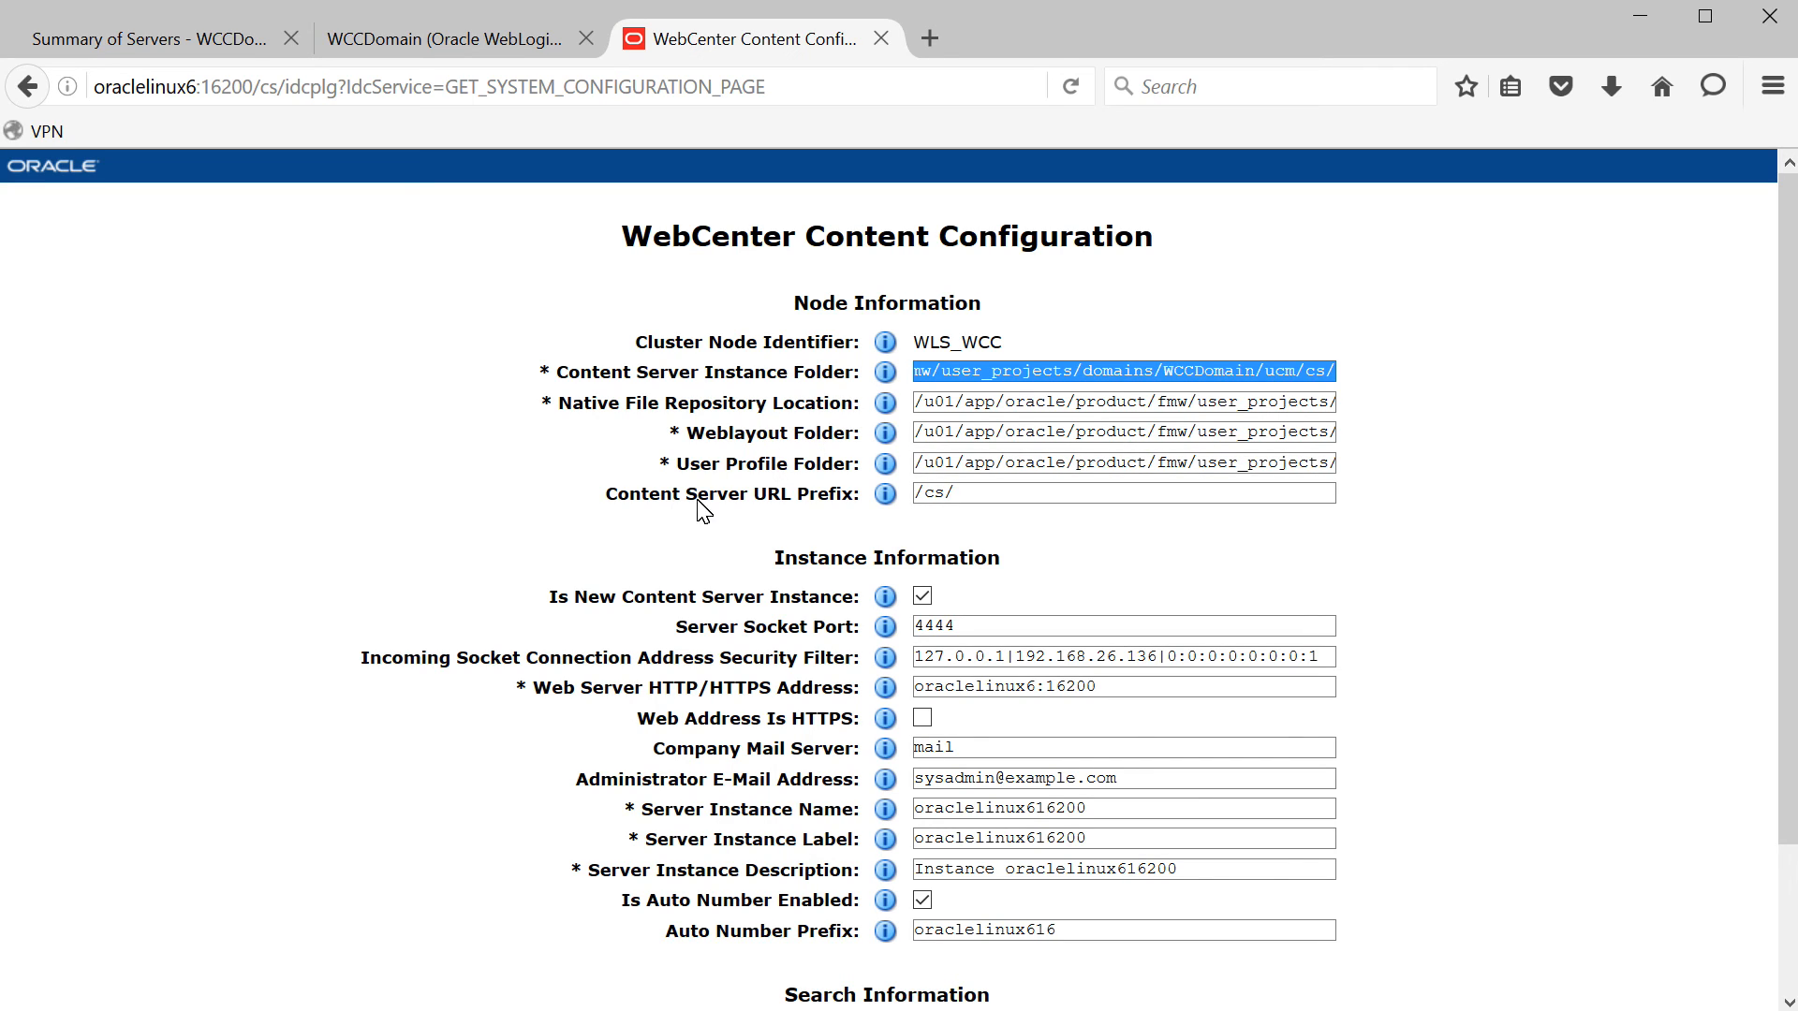
pyautogui.click(993, 496)
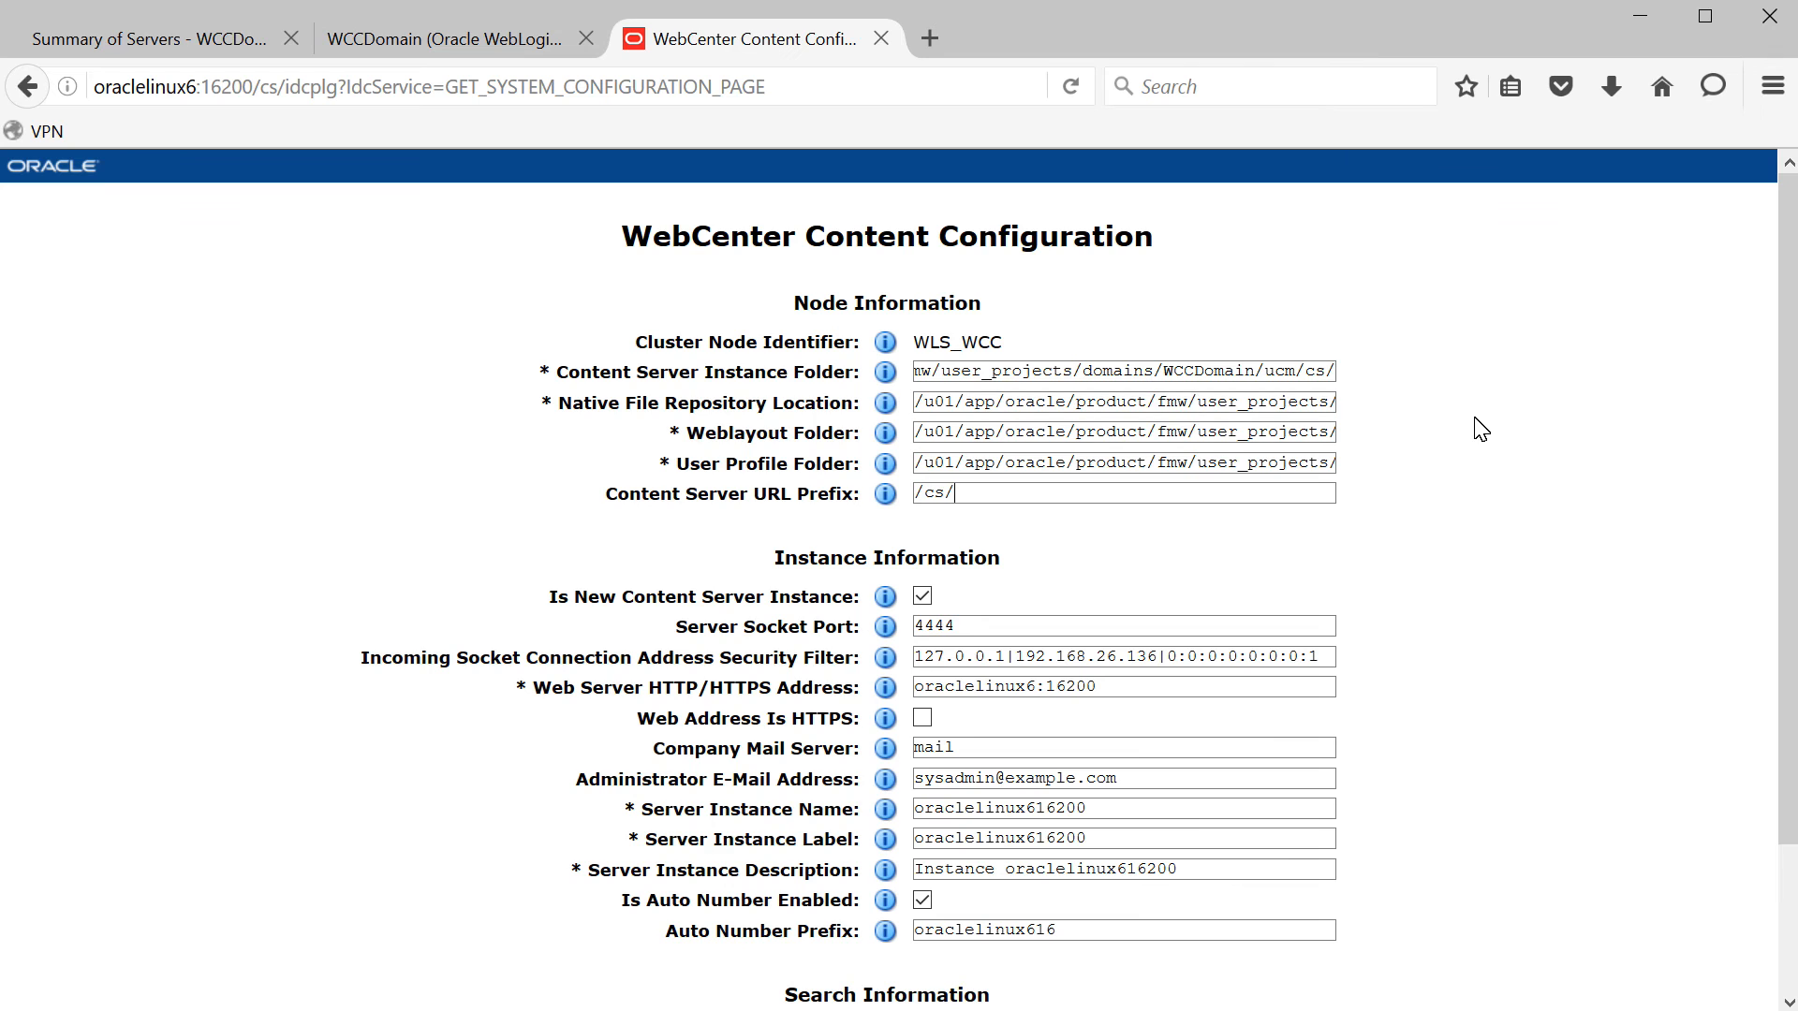
pyautogui.scroll(-3, 1479, 429)
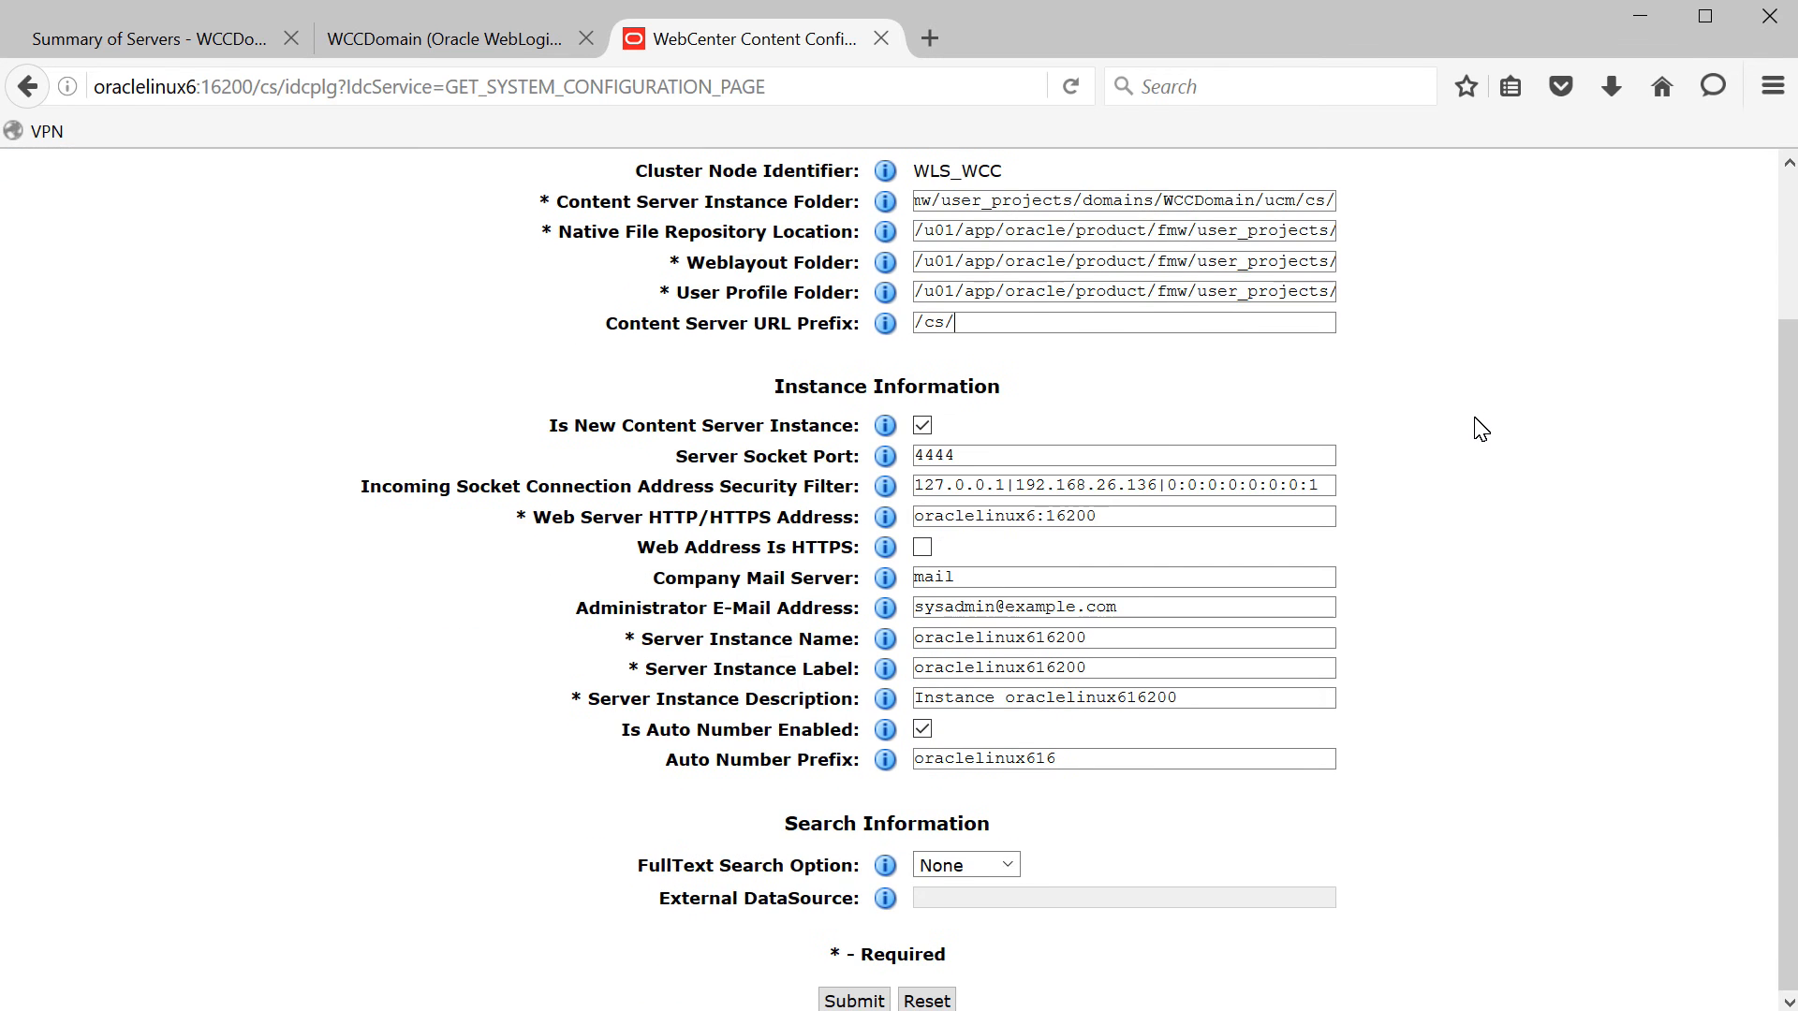
pyautogui.scroll(3, 1480, 429)
pyautogui.scroll(-3, 1480, 429)
pyautogui.click(845, 1000)
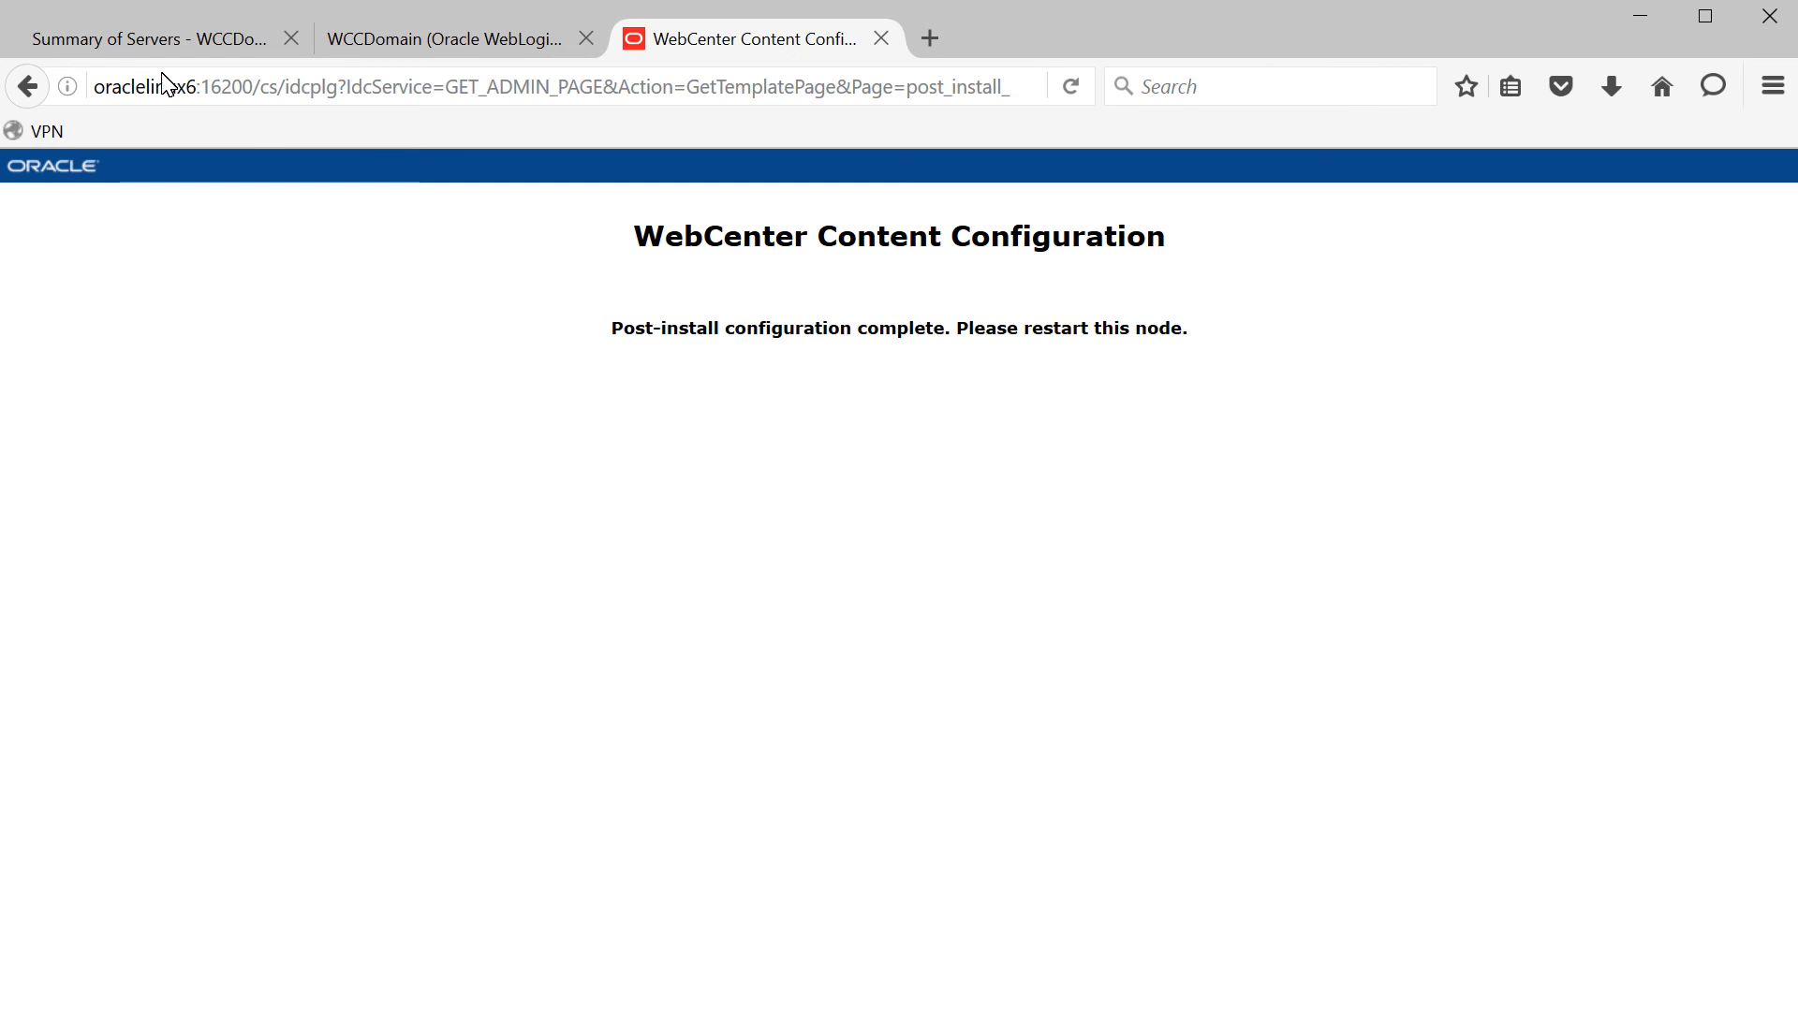
pyautogui.click(796, 86)
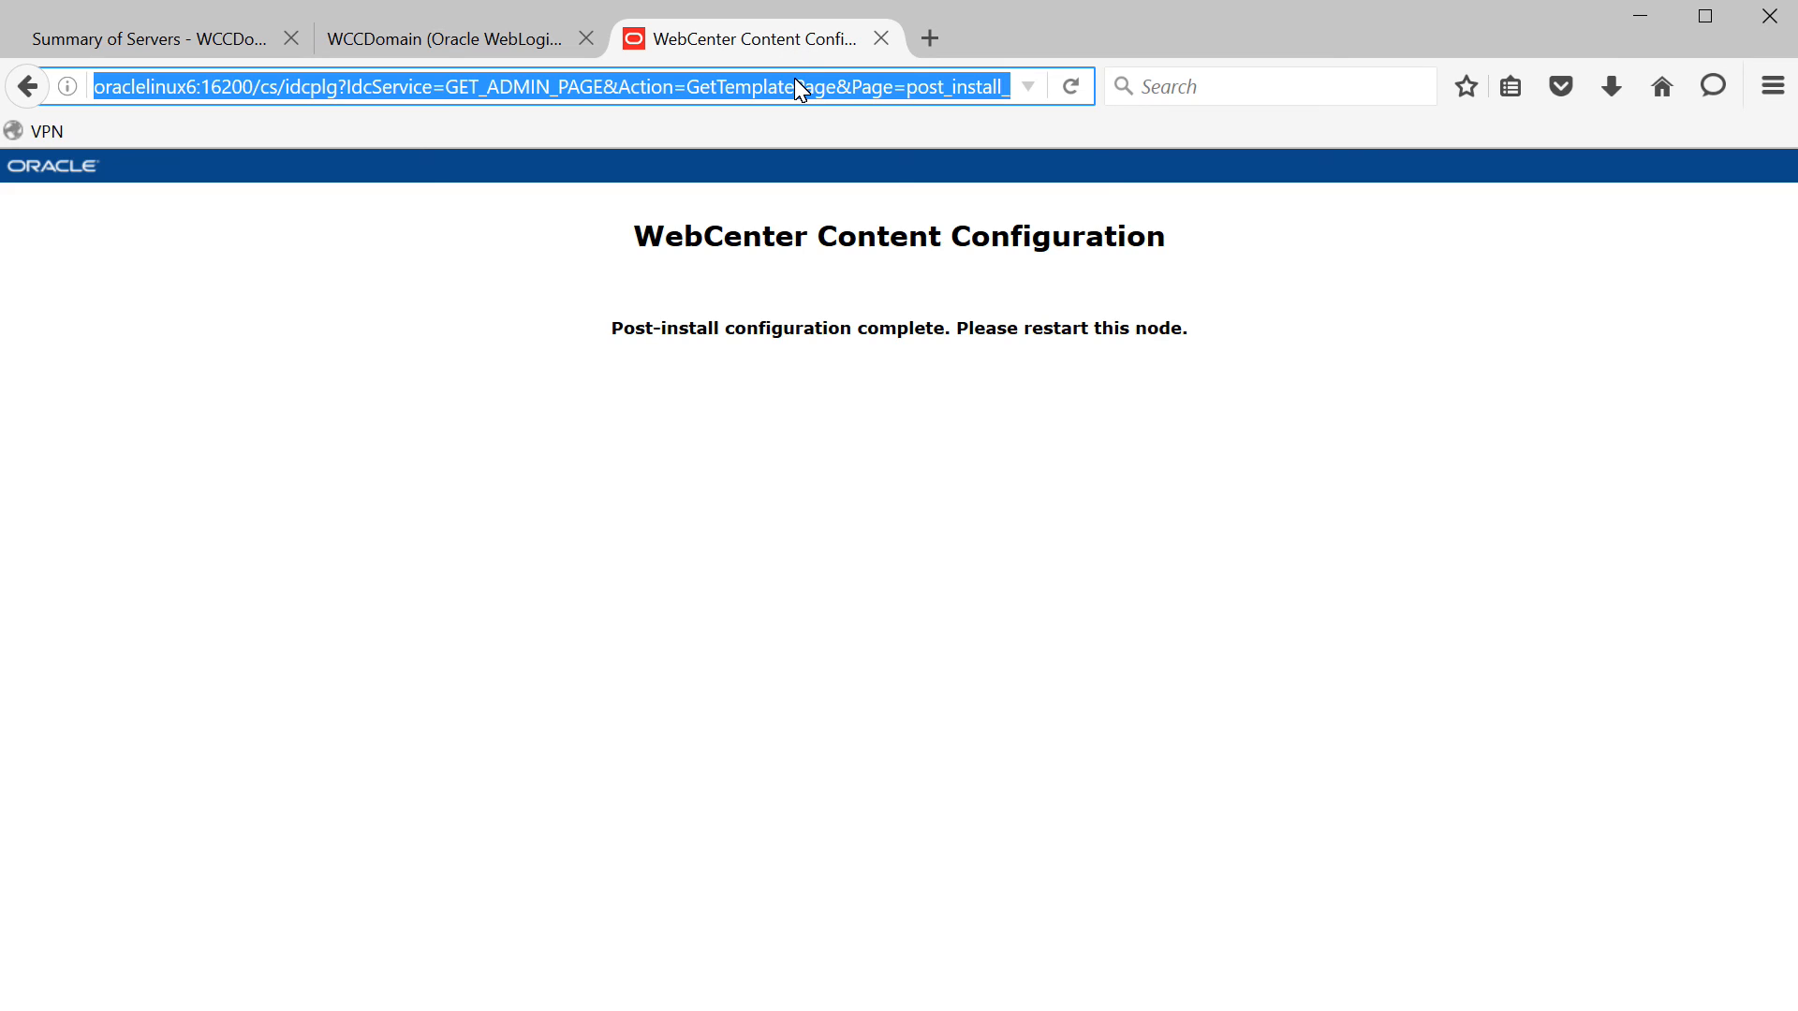
# - Reload oraclelinux6:16200/cs after the restart, sign in as weblogic, and open a blank tab
pyautogui.write('oraclelinux6:')
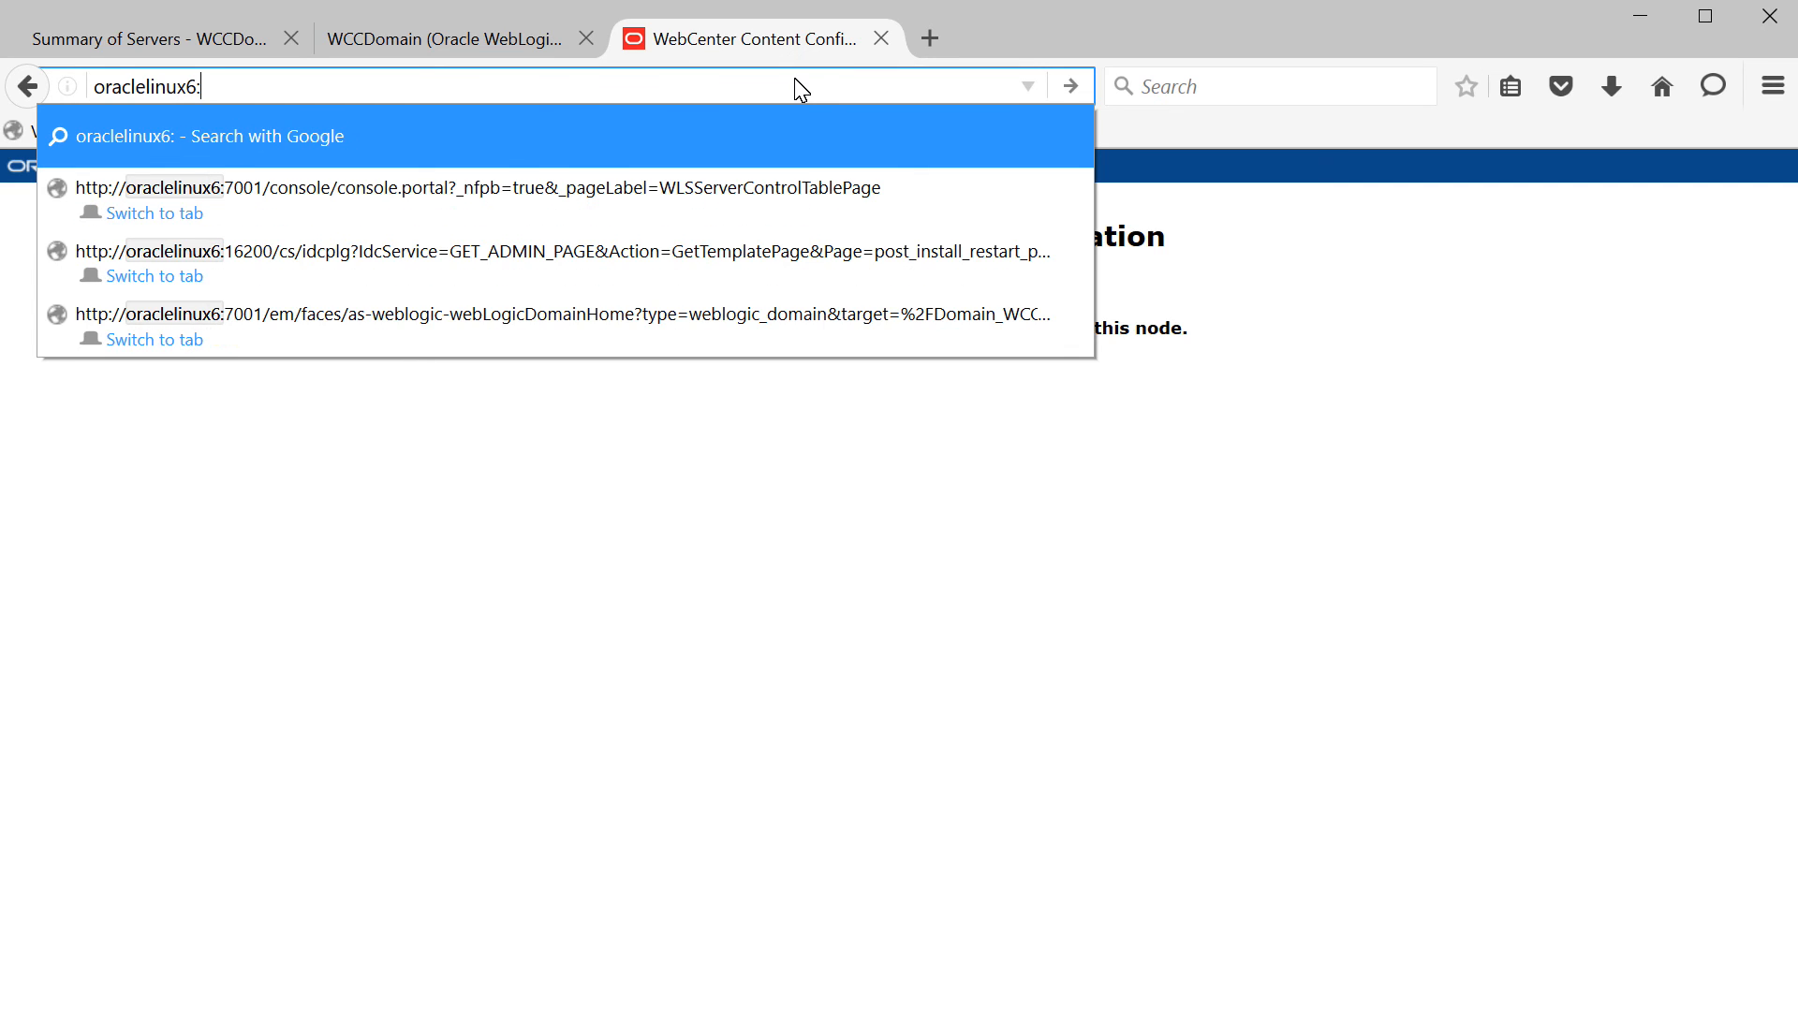
pyautogui.write('16200/cs')
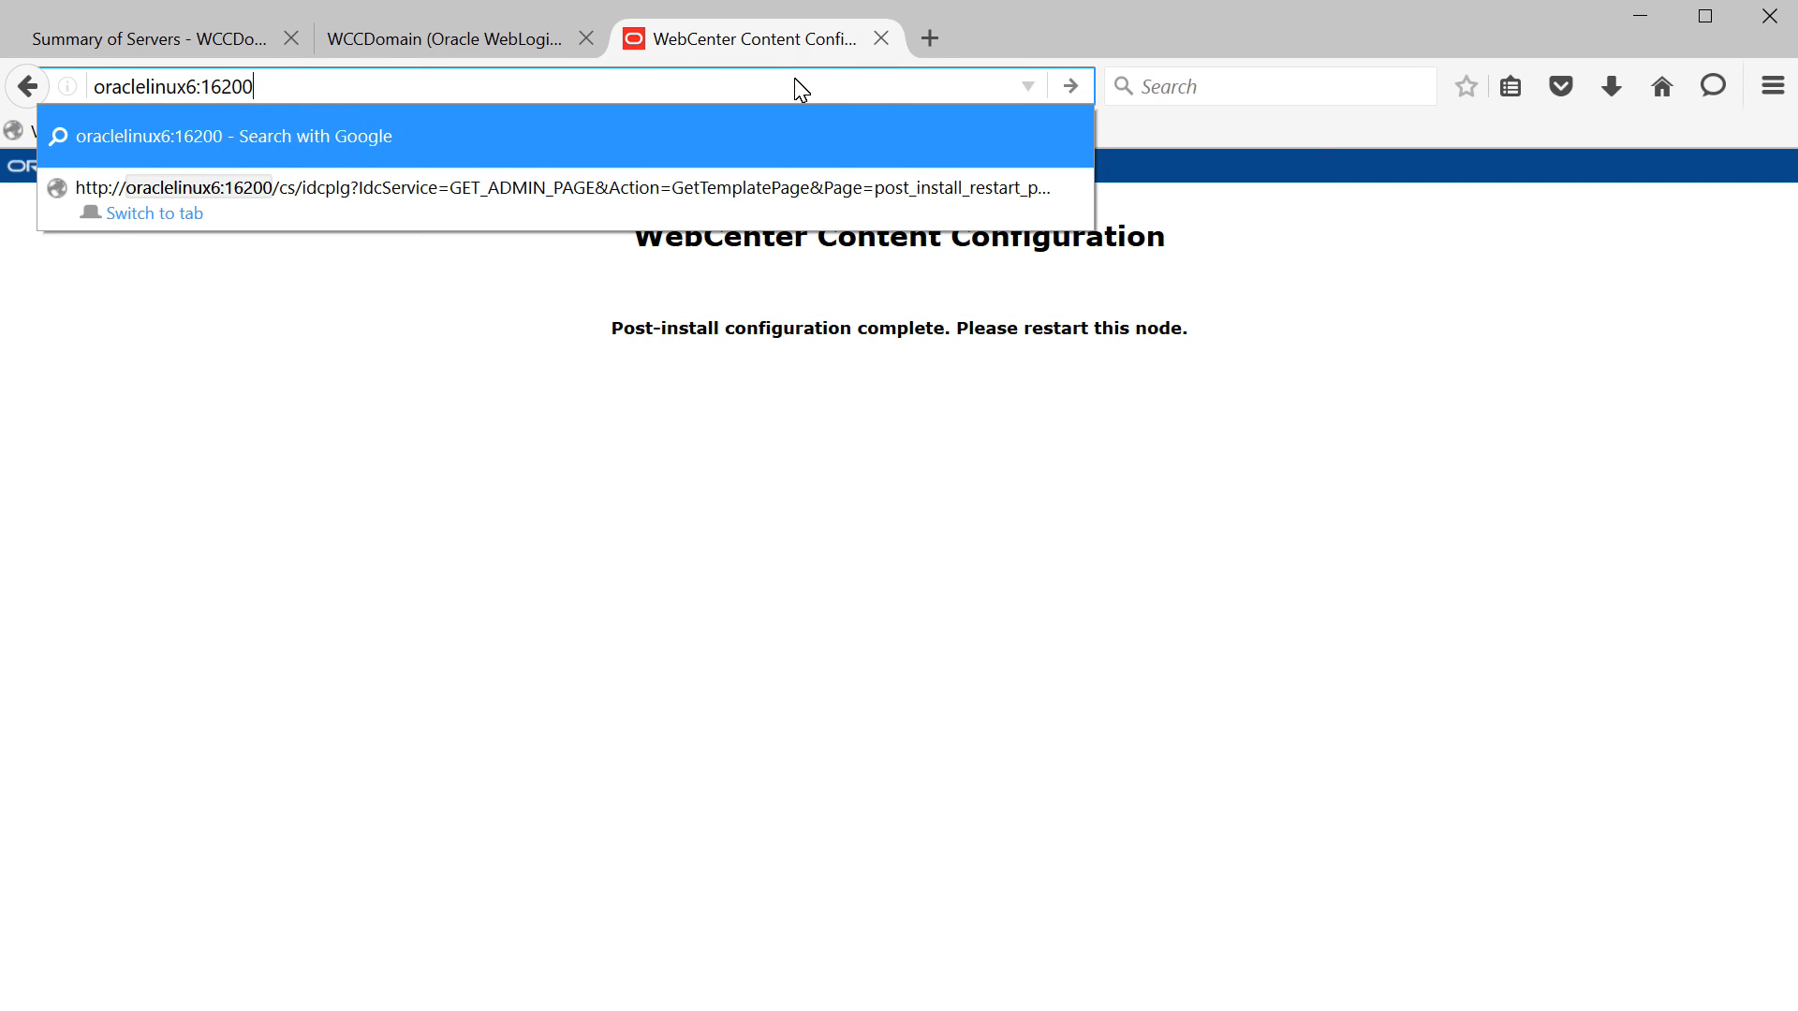
pyautogui.press('Return')
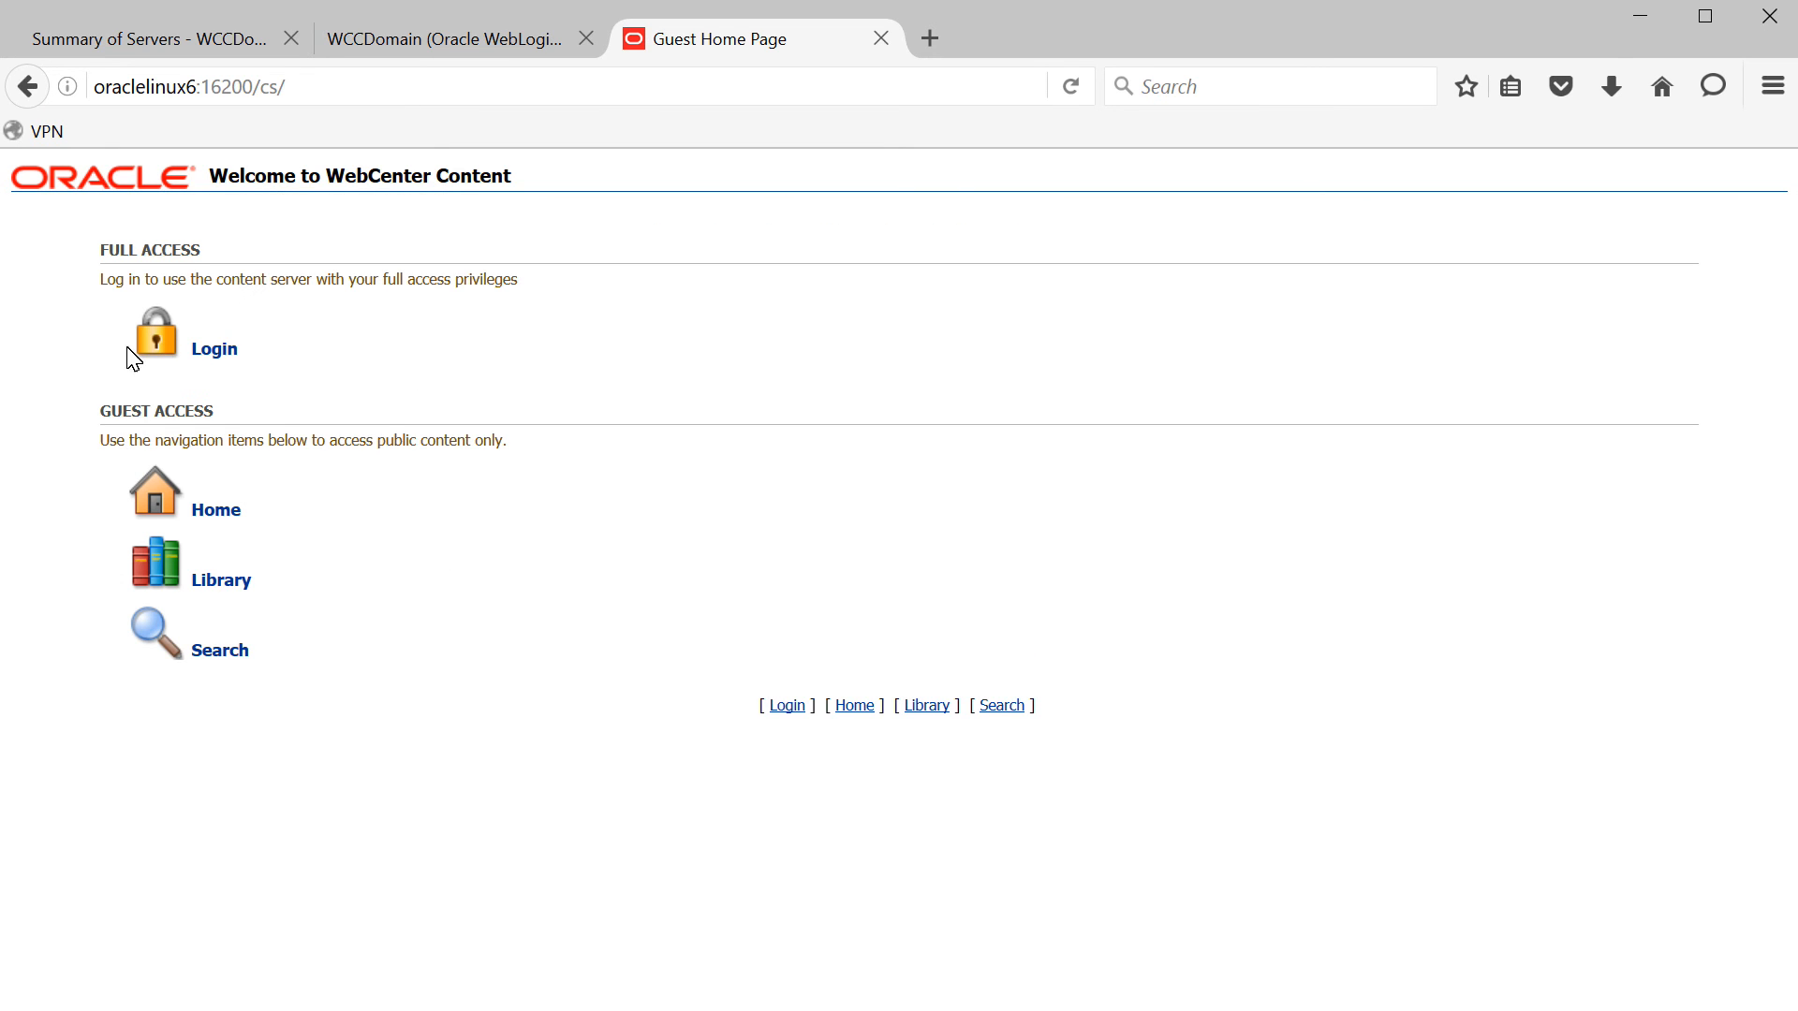
pyautogui.click(235, 357)
pyautogui.click(857, 476)
pyautogui.write('we')
pyautogui.press('Tab')
pyautogui.write('•••••••••')
pyautogui.press('Return')
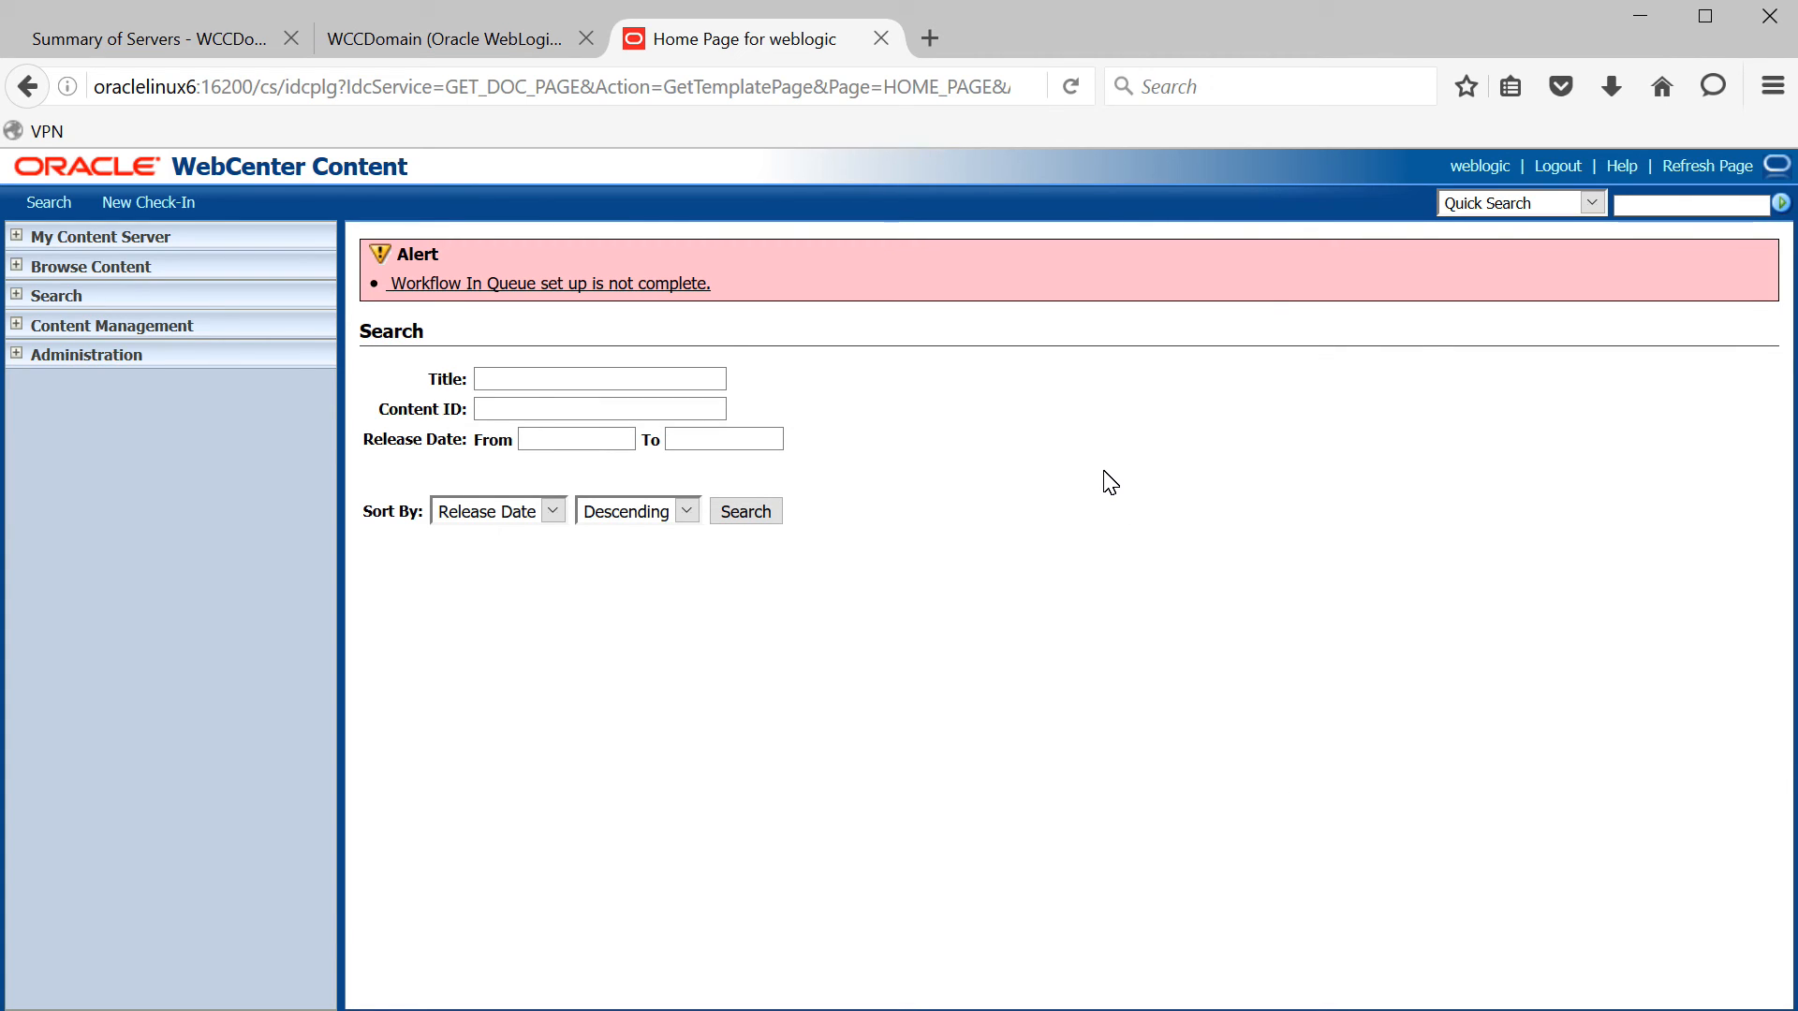
pyautogui.click(945, 49)
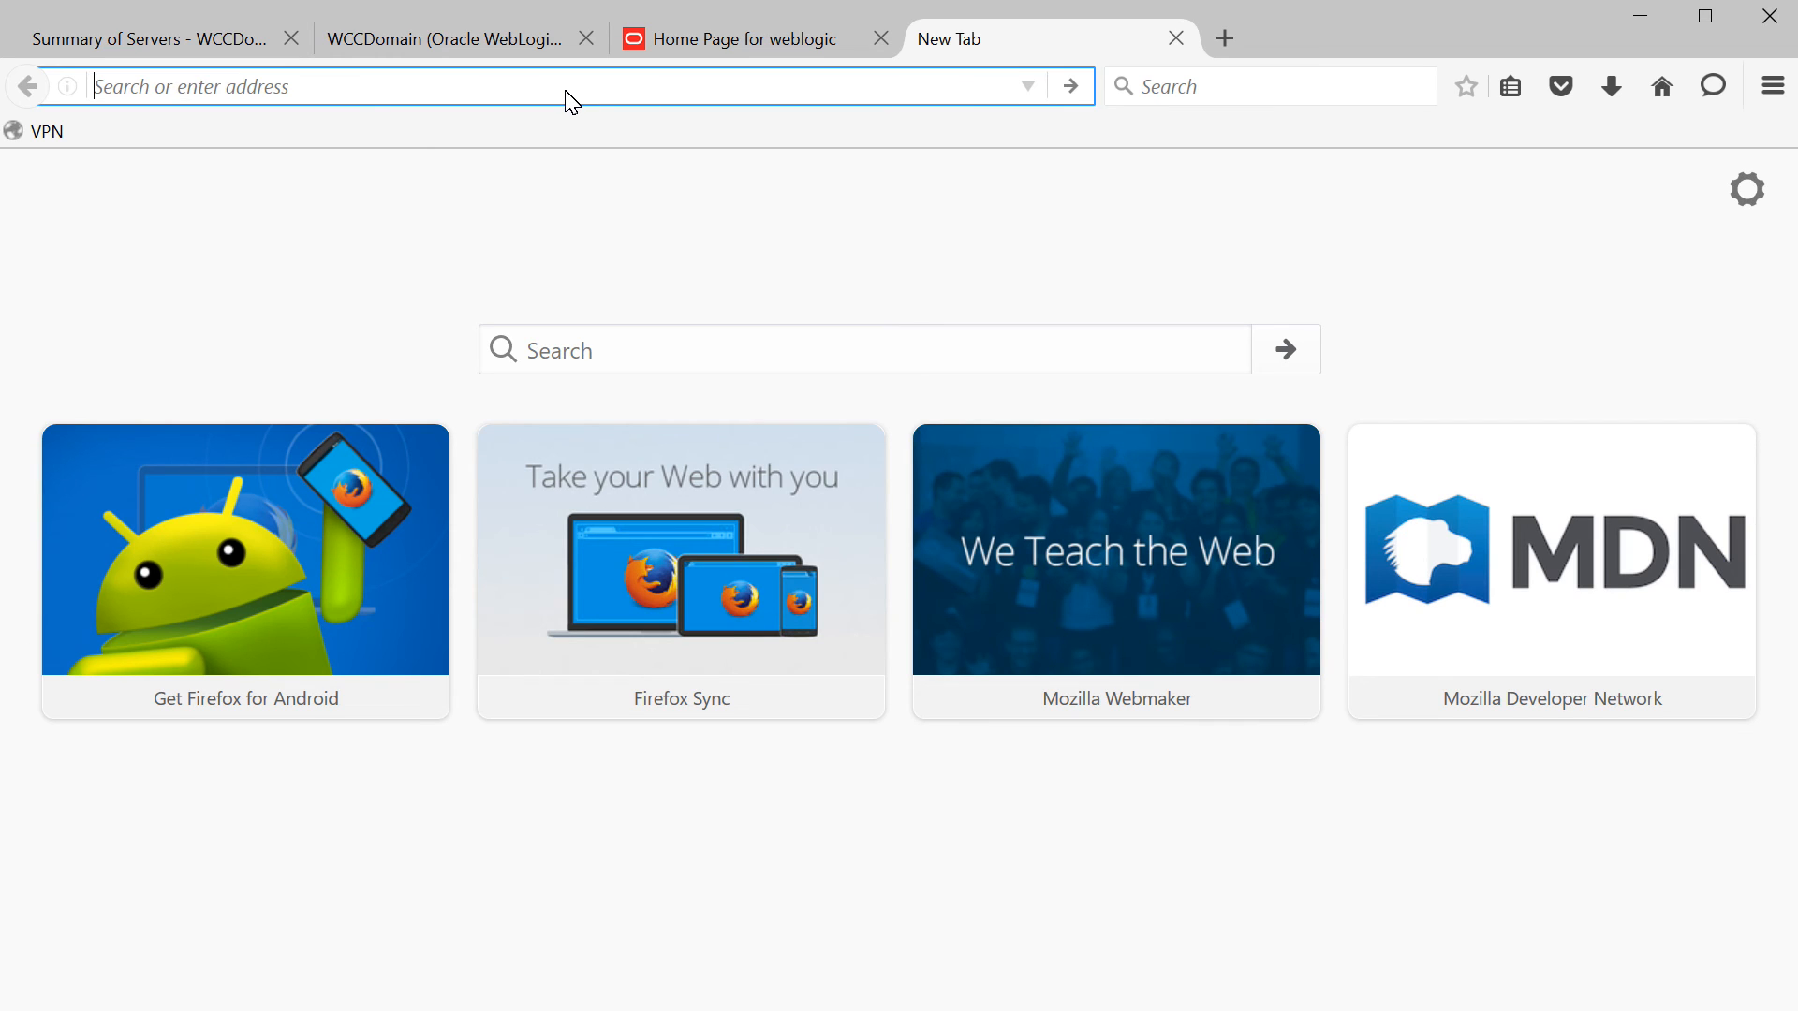
# - Load oraclelinux6:16250/ibr and sign in to Inbound Refinery with the administrator user name and password
pyautogui.write('oraclel')
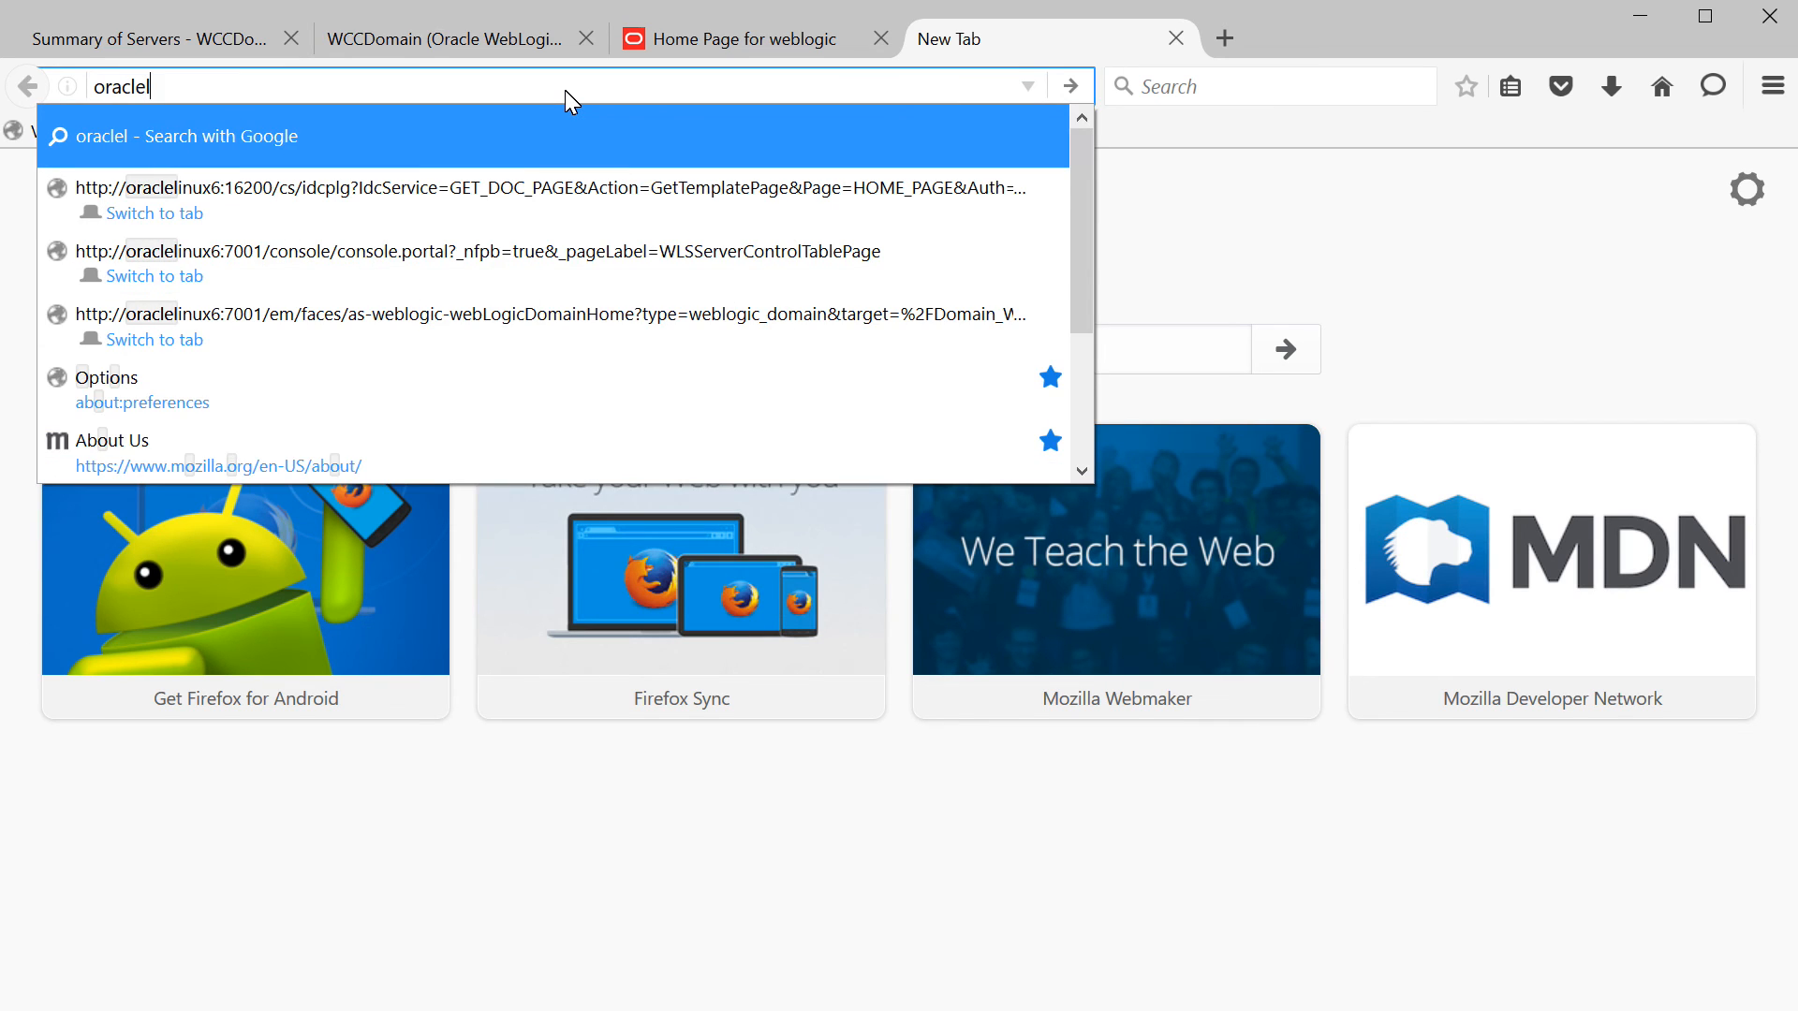
pyautogui.write('inux6')
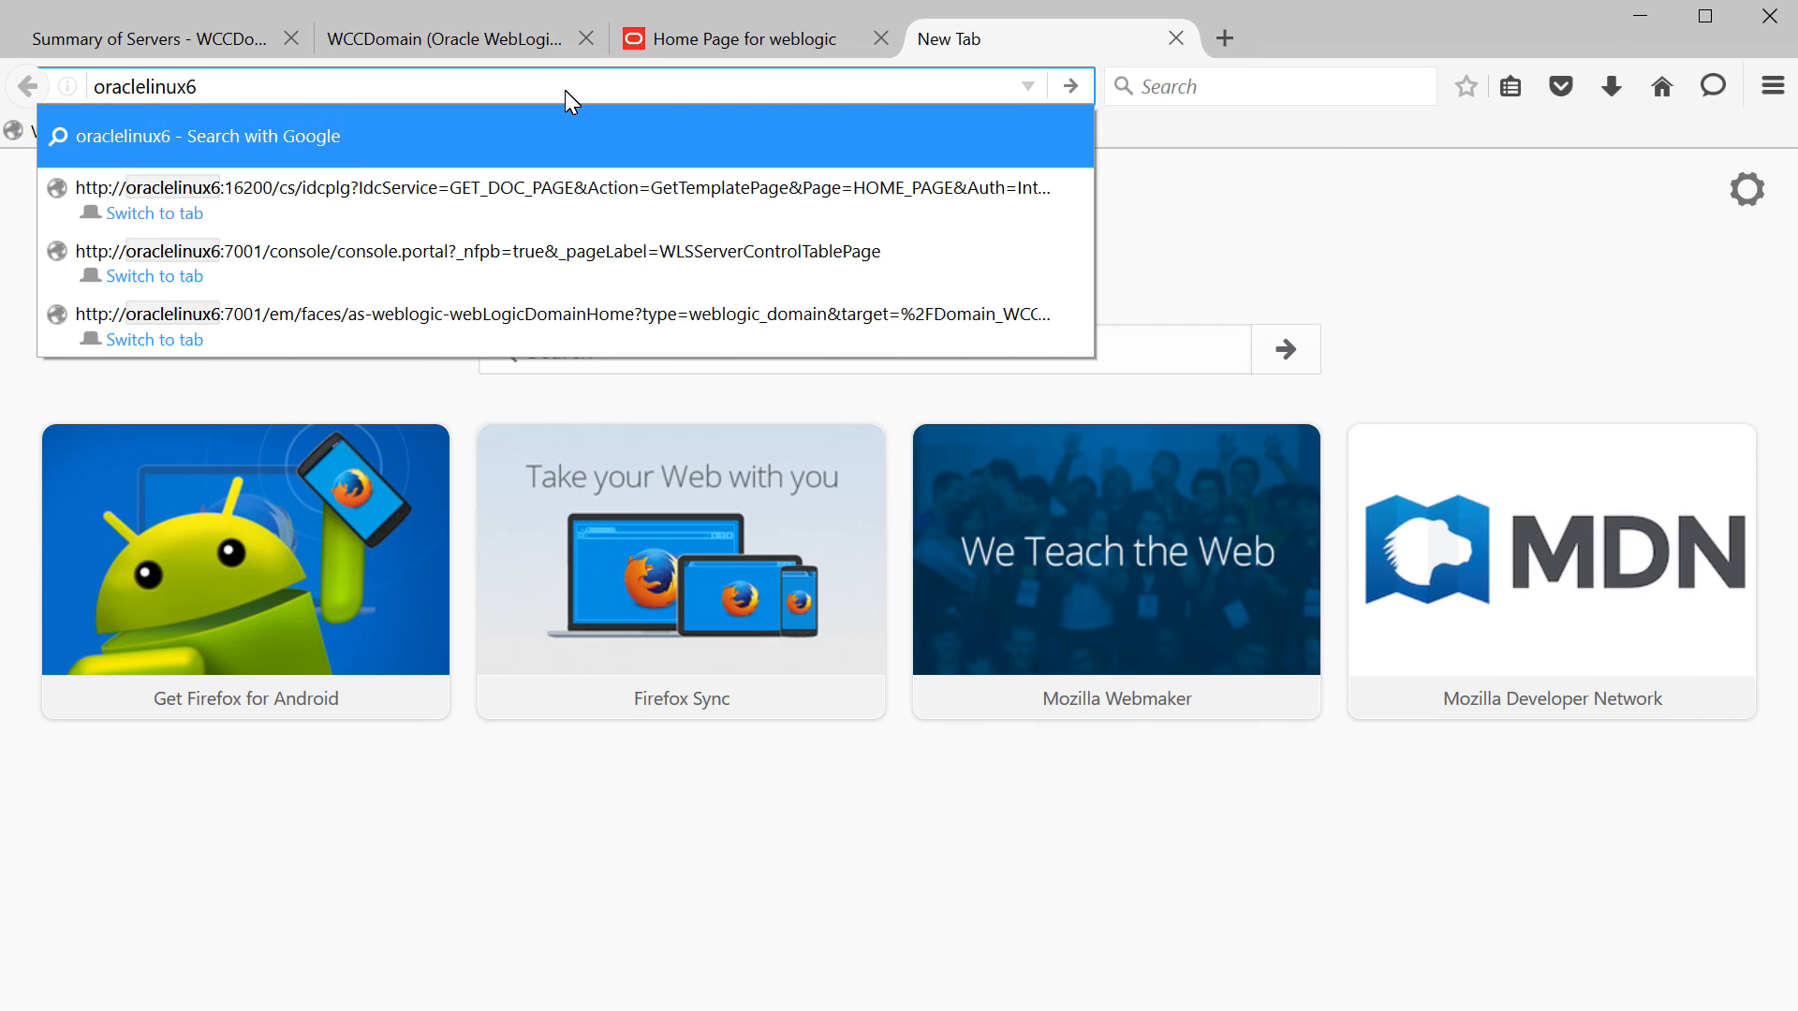
pyautogui.write(':16250')
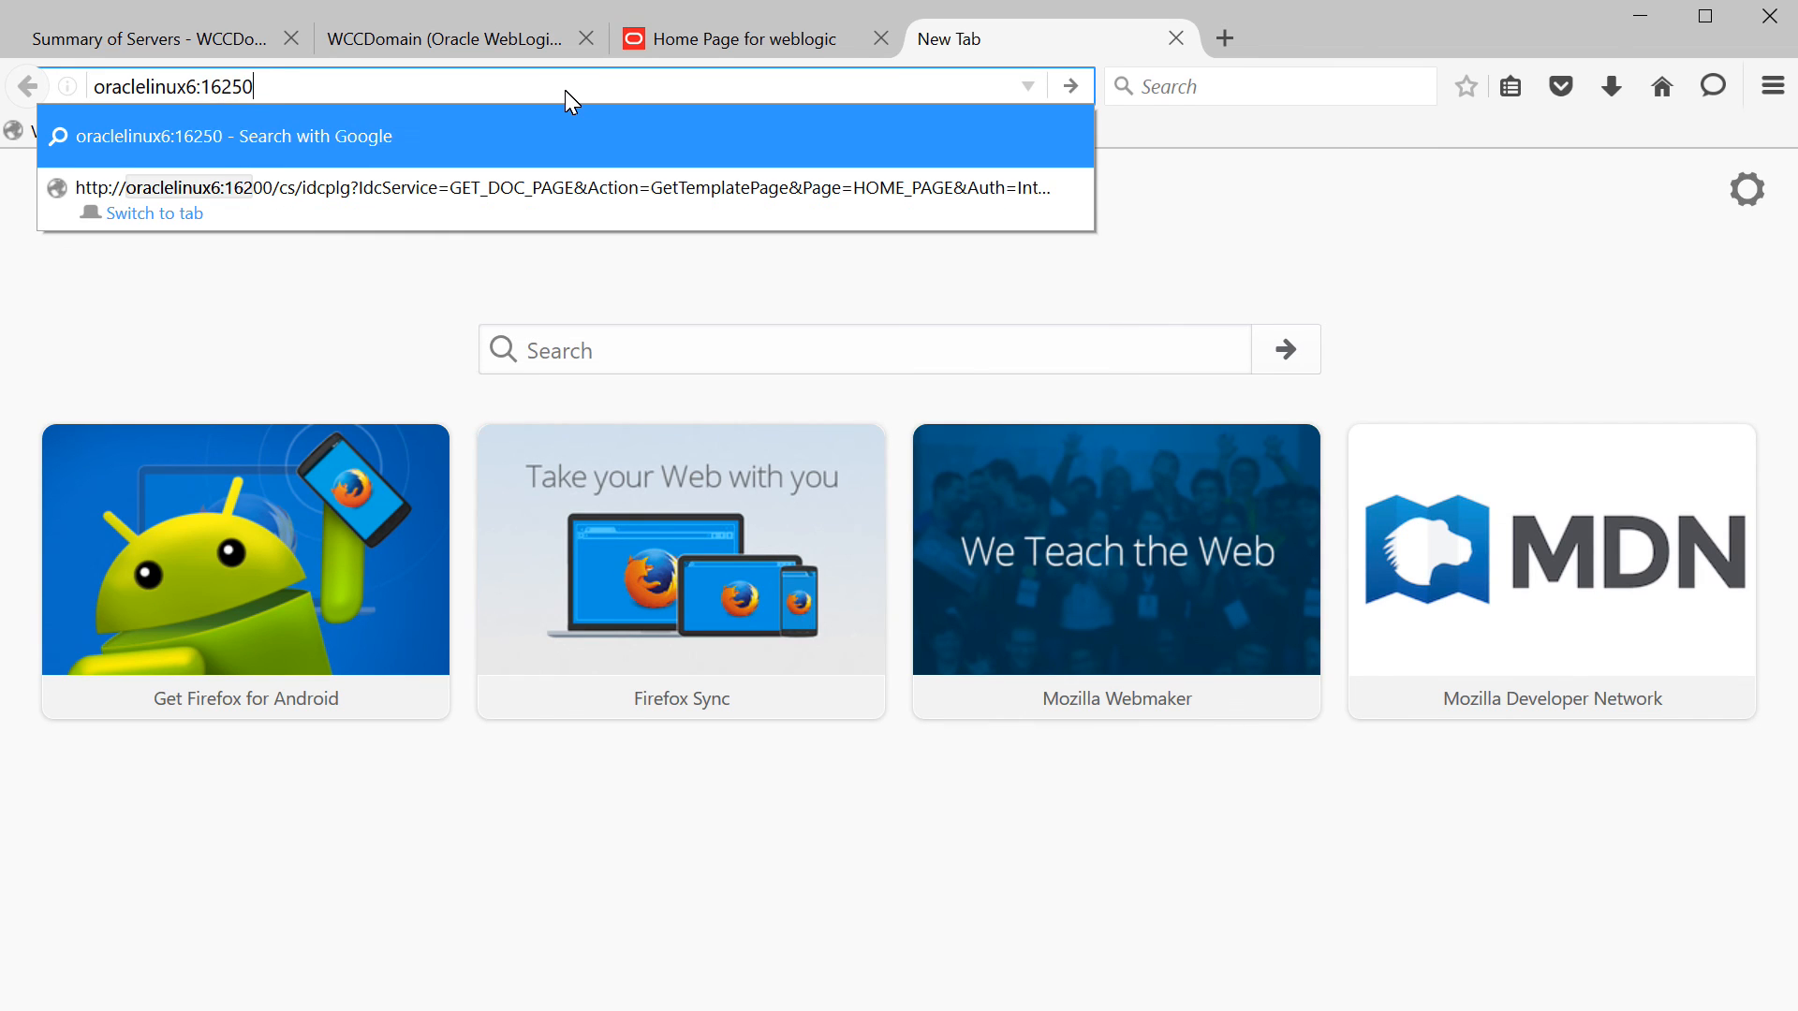
pyautogui.write('/ibr')
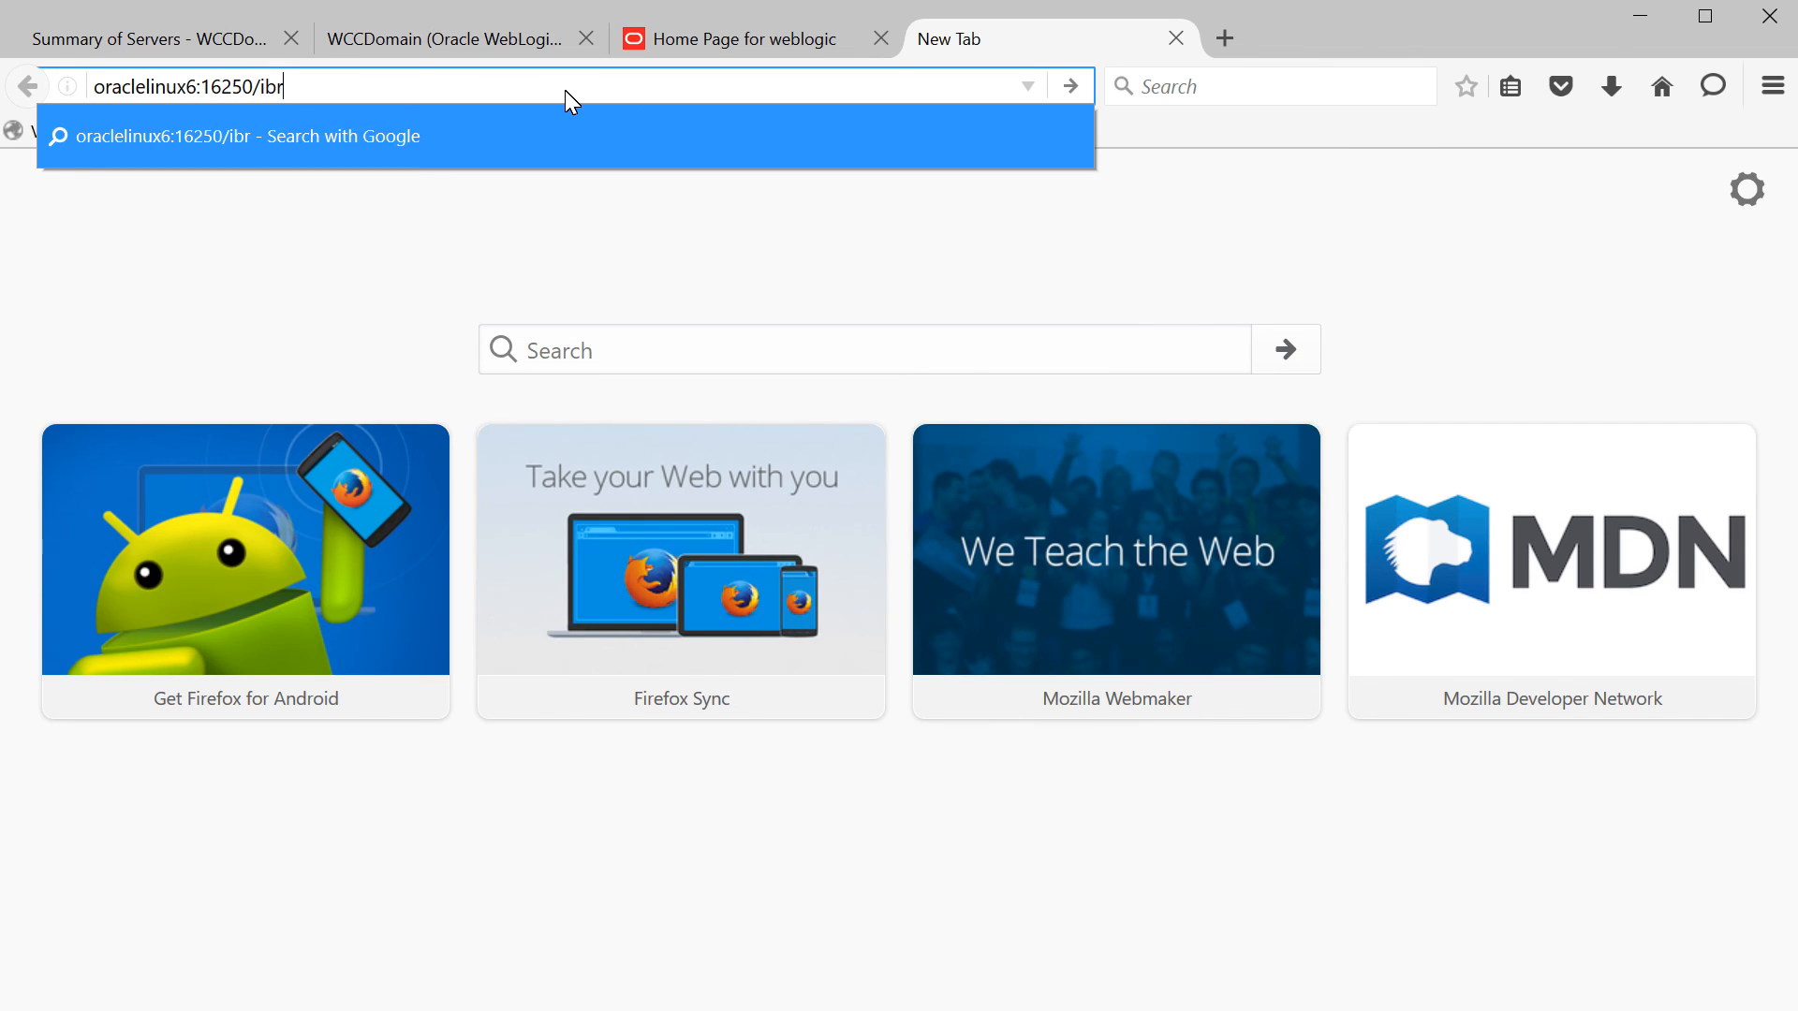
pyautogui.press('Return')
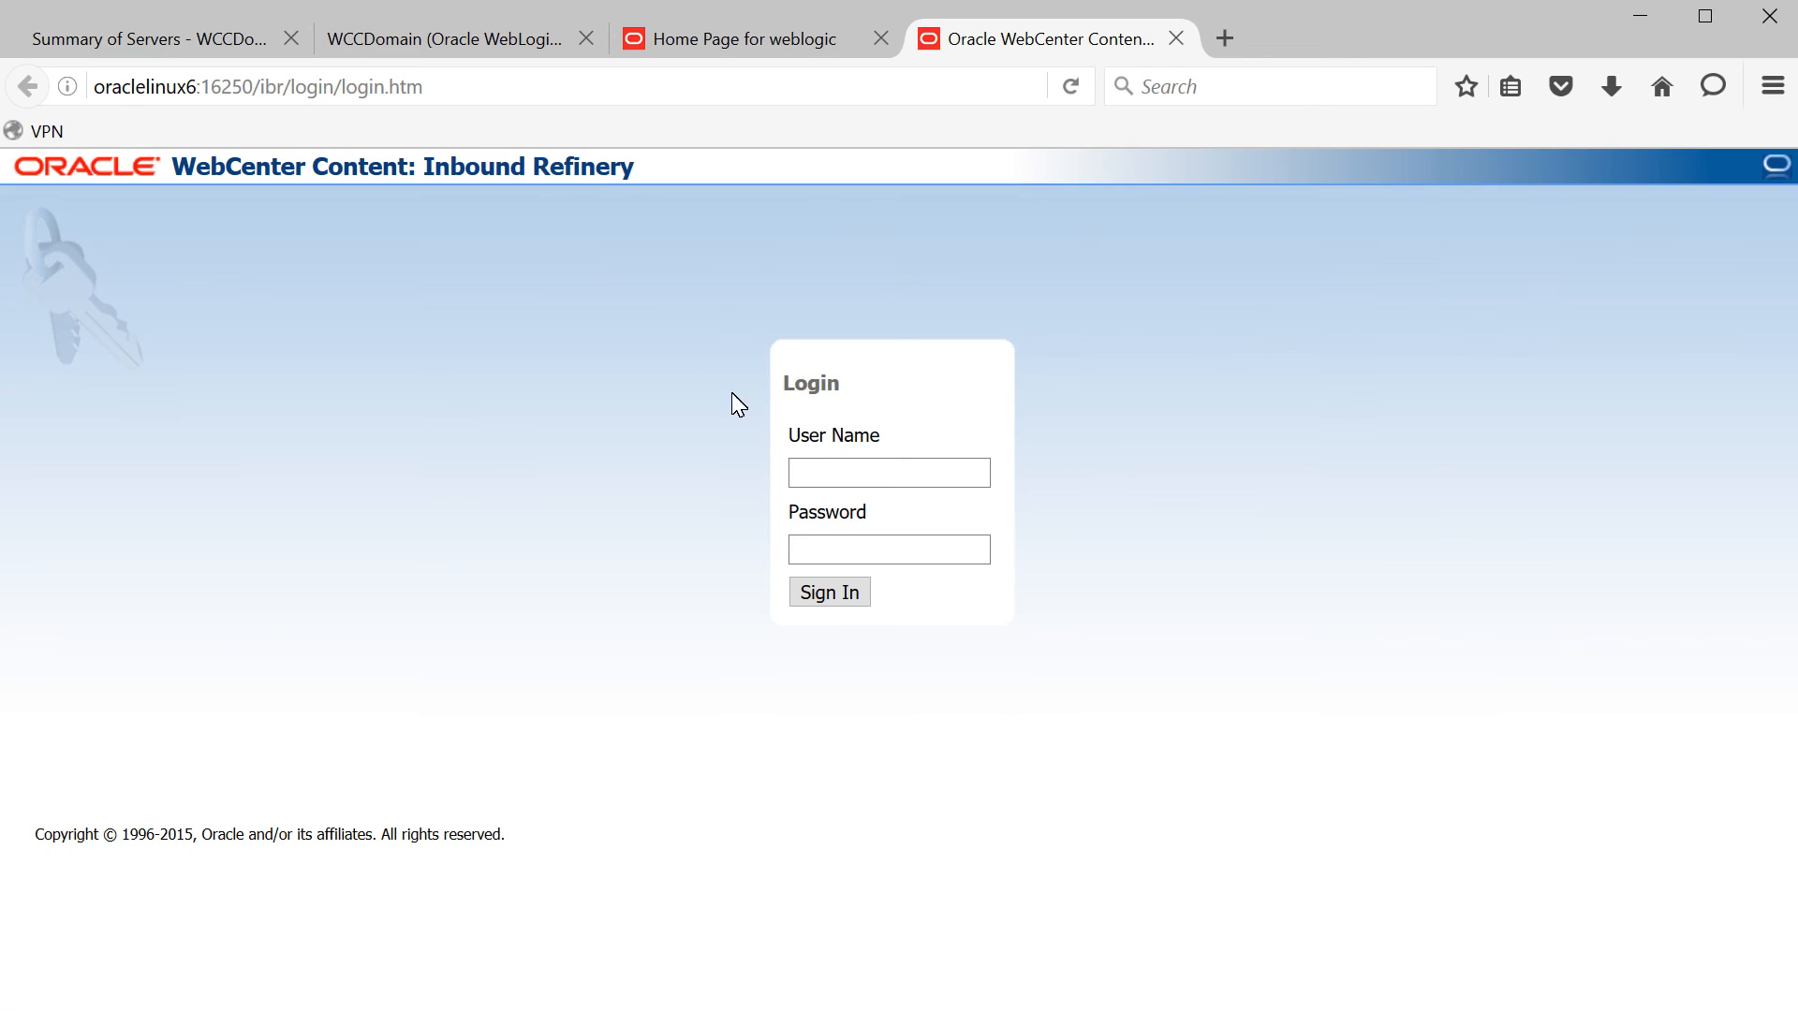
pyautogui.write('weblogic')
pyautogui.press('Tab')
pyautogui.write('wel')
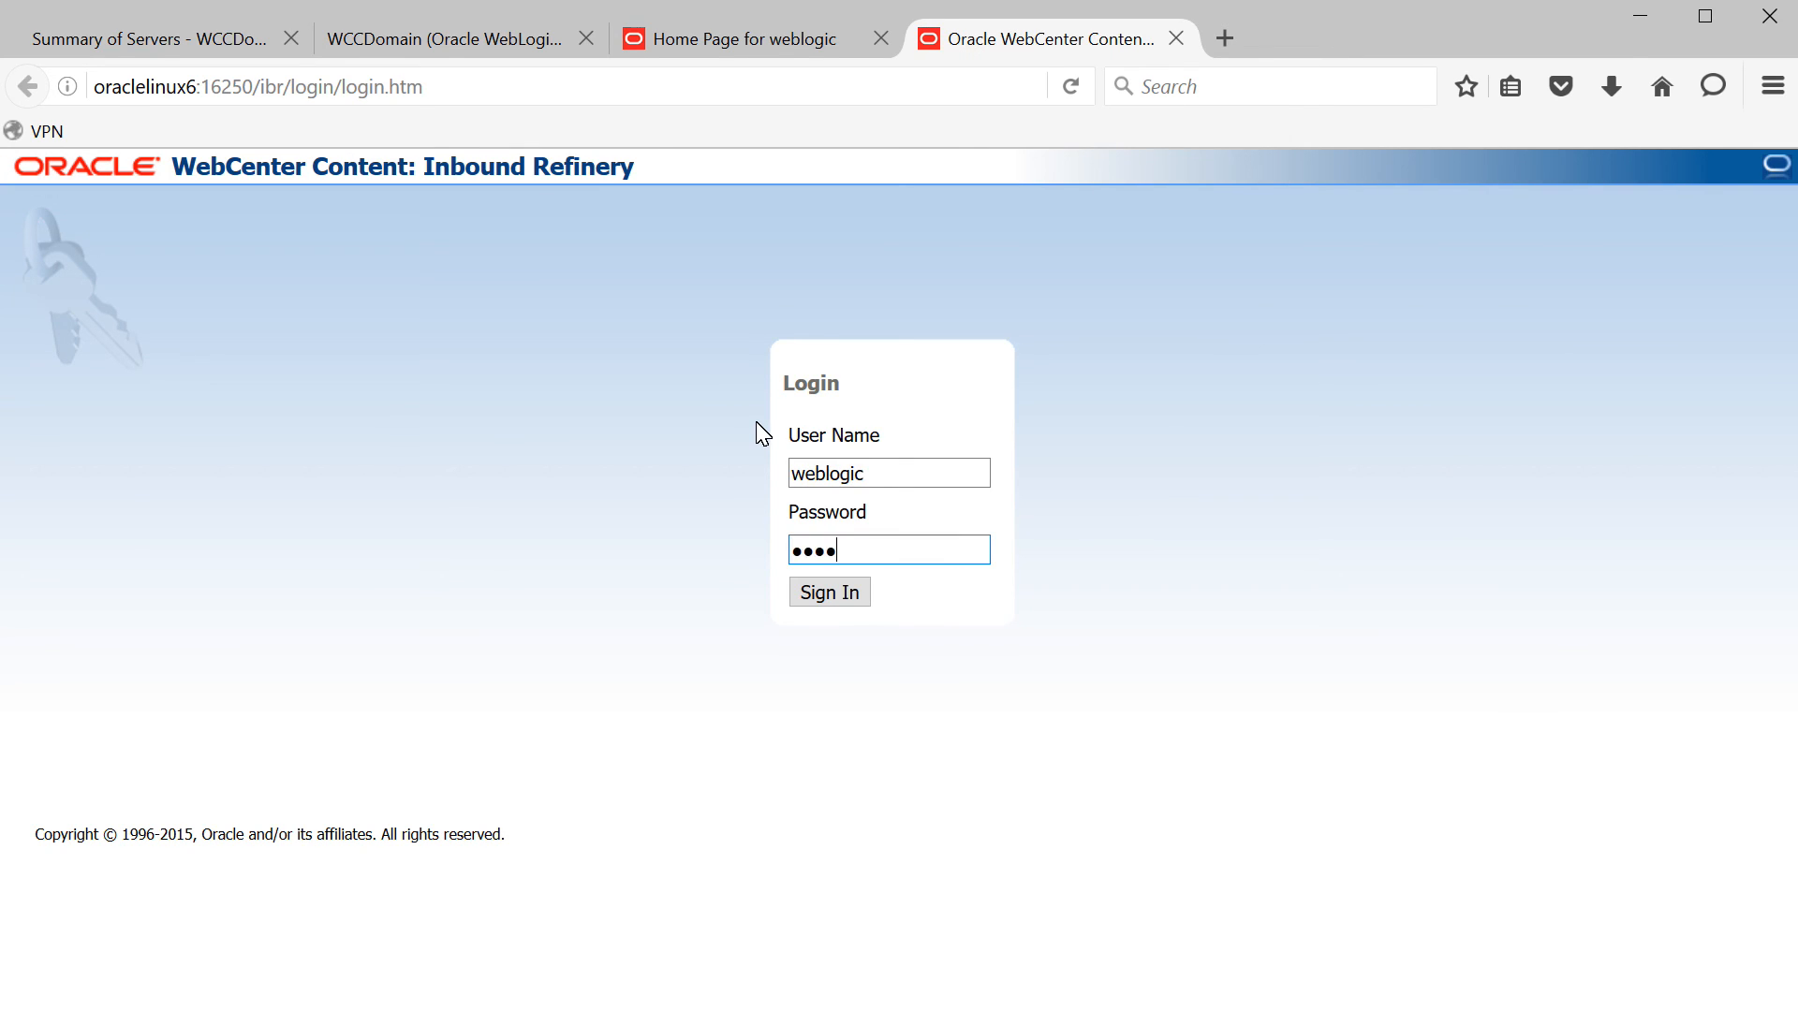
pyautogui.press('BackSpace')
pyautogui.press('BackSpace')
pyautogui.press('BackSpace')
pyautogui.write('welcome1')
pyautogui.press('Return')
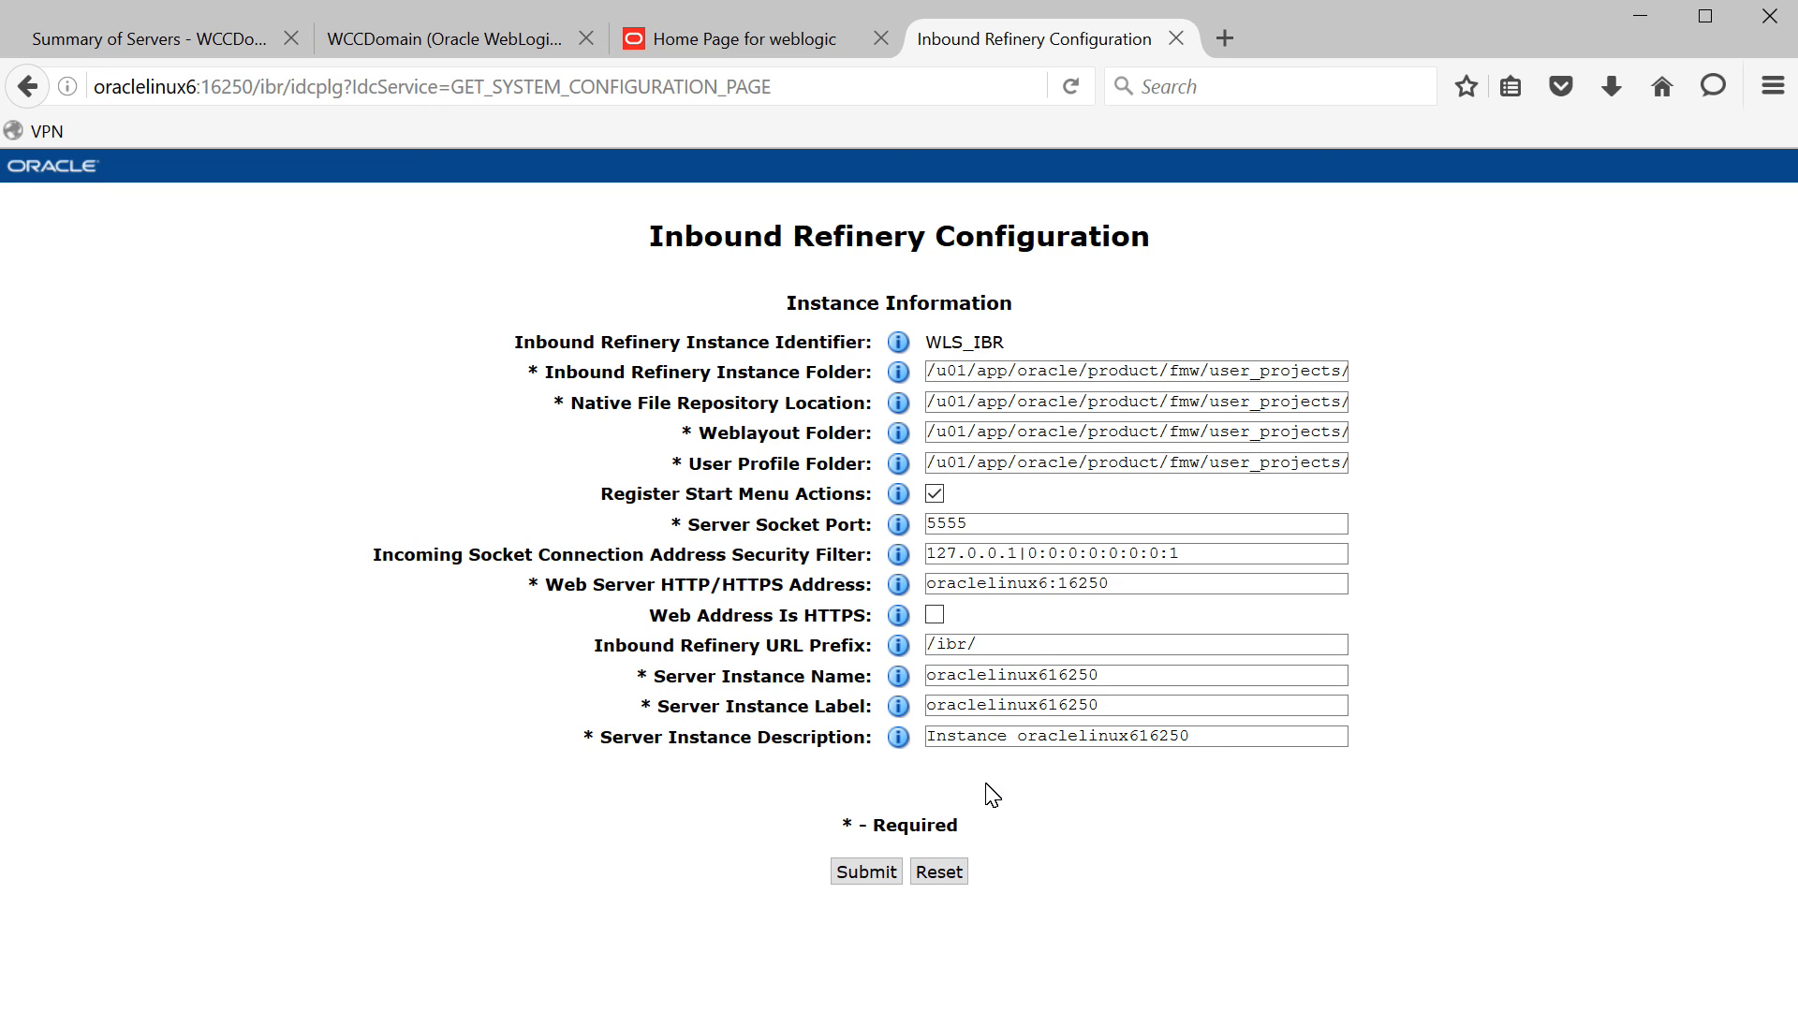
# - Submit the Inbound Refinery post-install configuration with its default settings
pyautogui.click(862, 873)
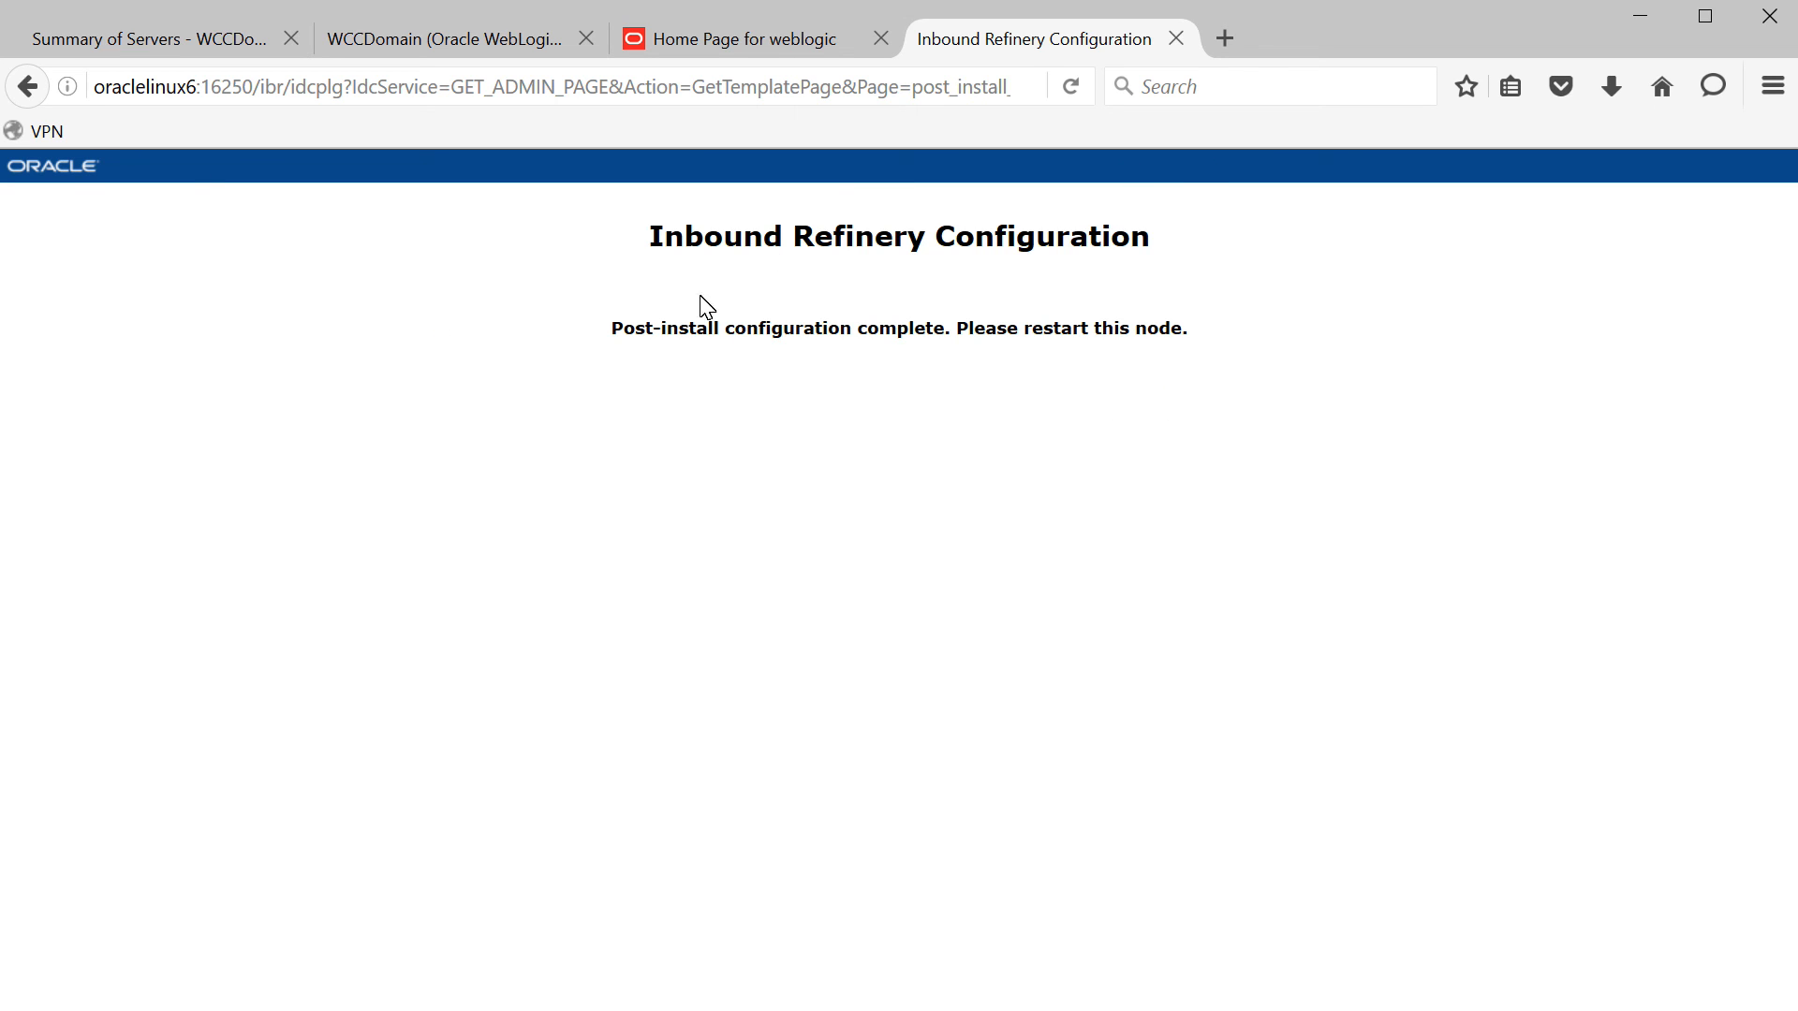
# - Check the WebLogic servers summary, then reload oraclelinux6:16250/ibr in the Inbound Refinery tab
pyautogui.click(90, 52)
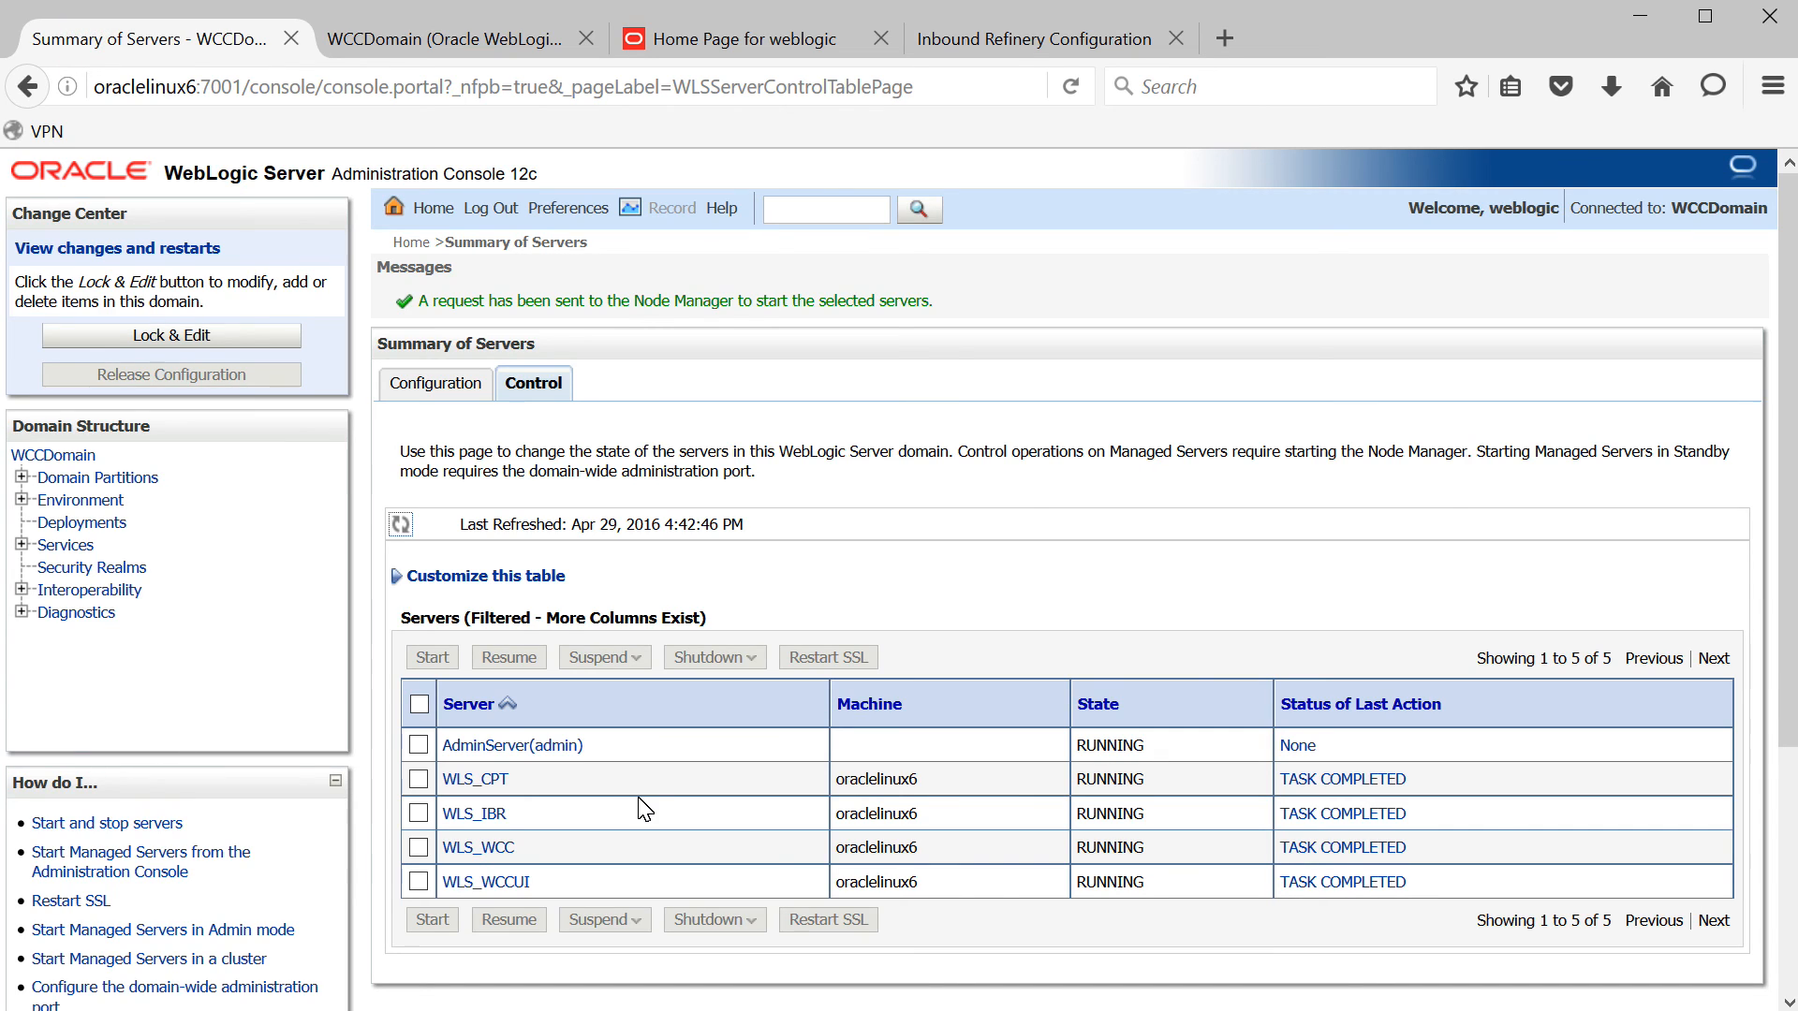
pyautogui.click(1009, 51)
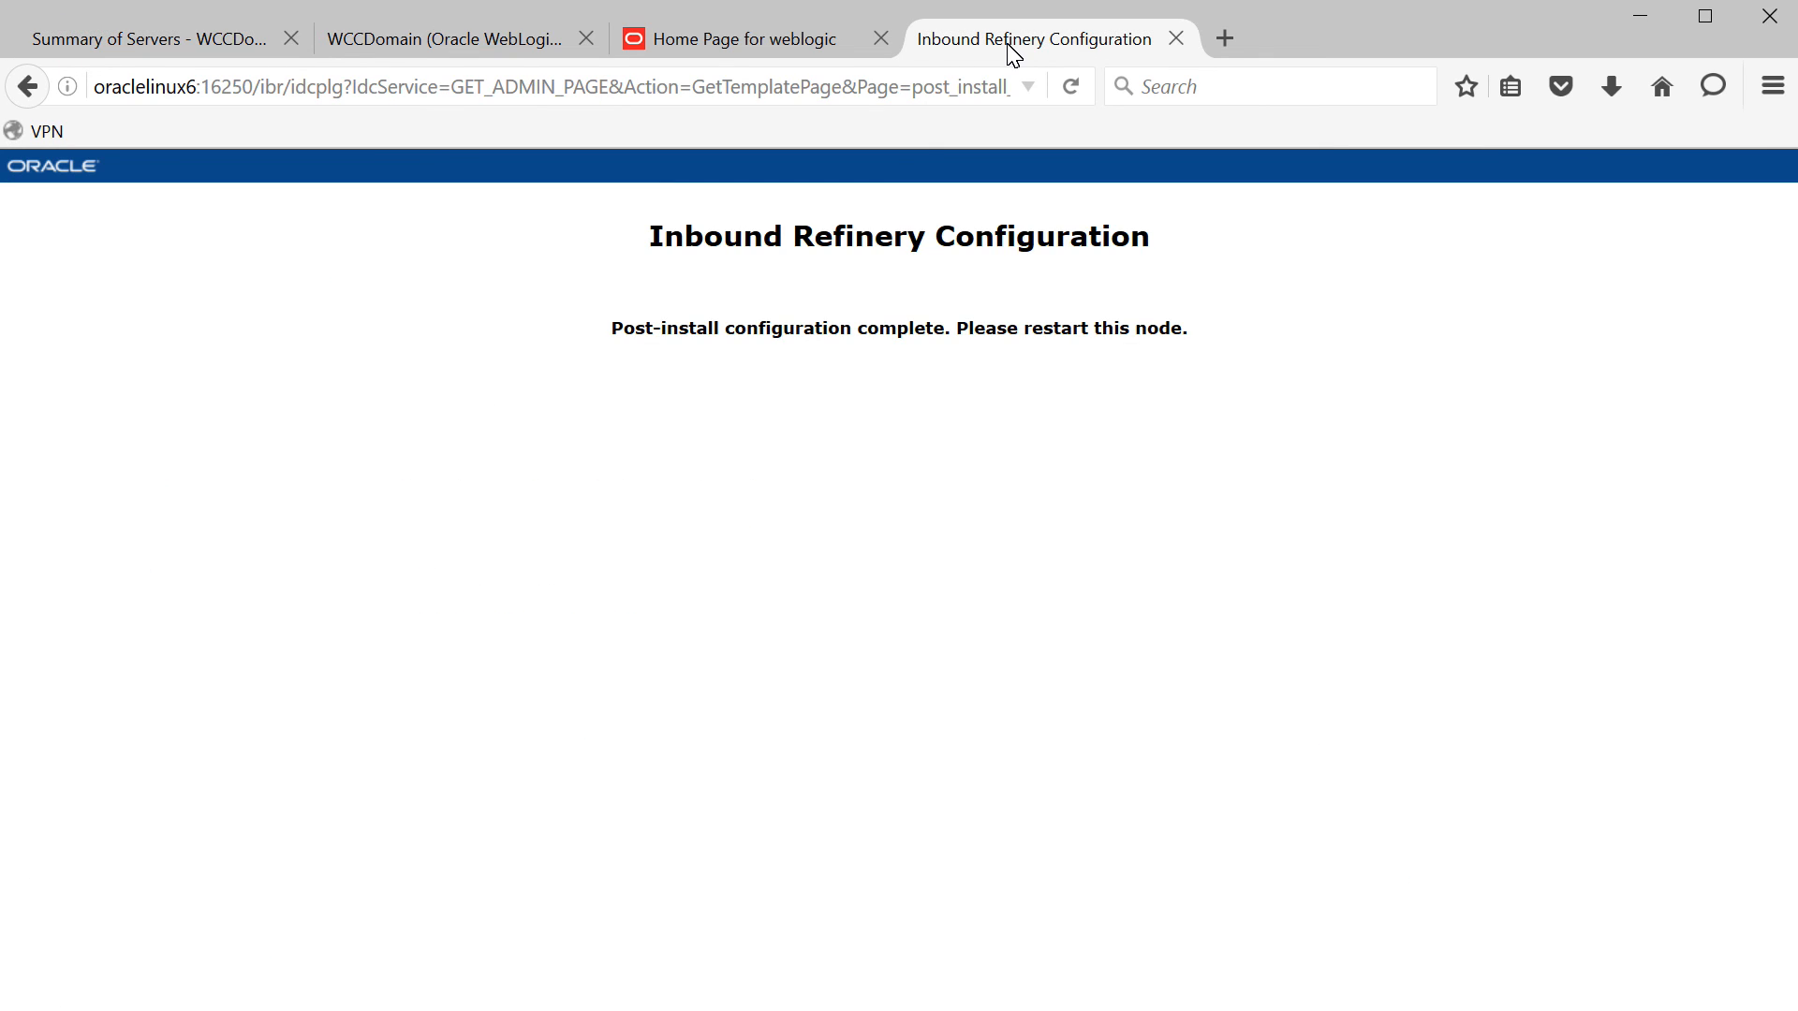
pyautogui.click(433, 84)
pyautogui.write('oraclelinux')
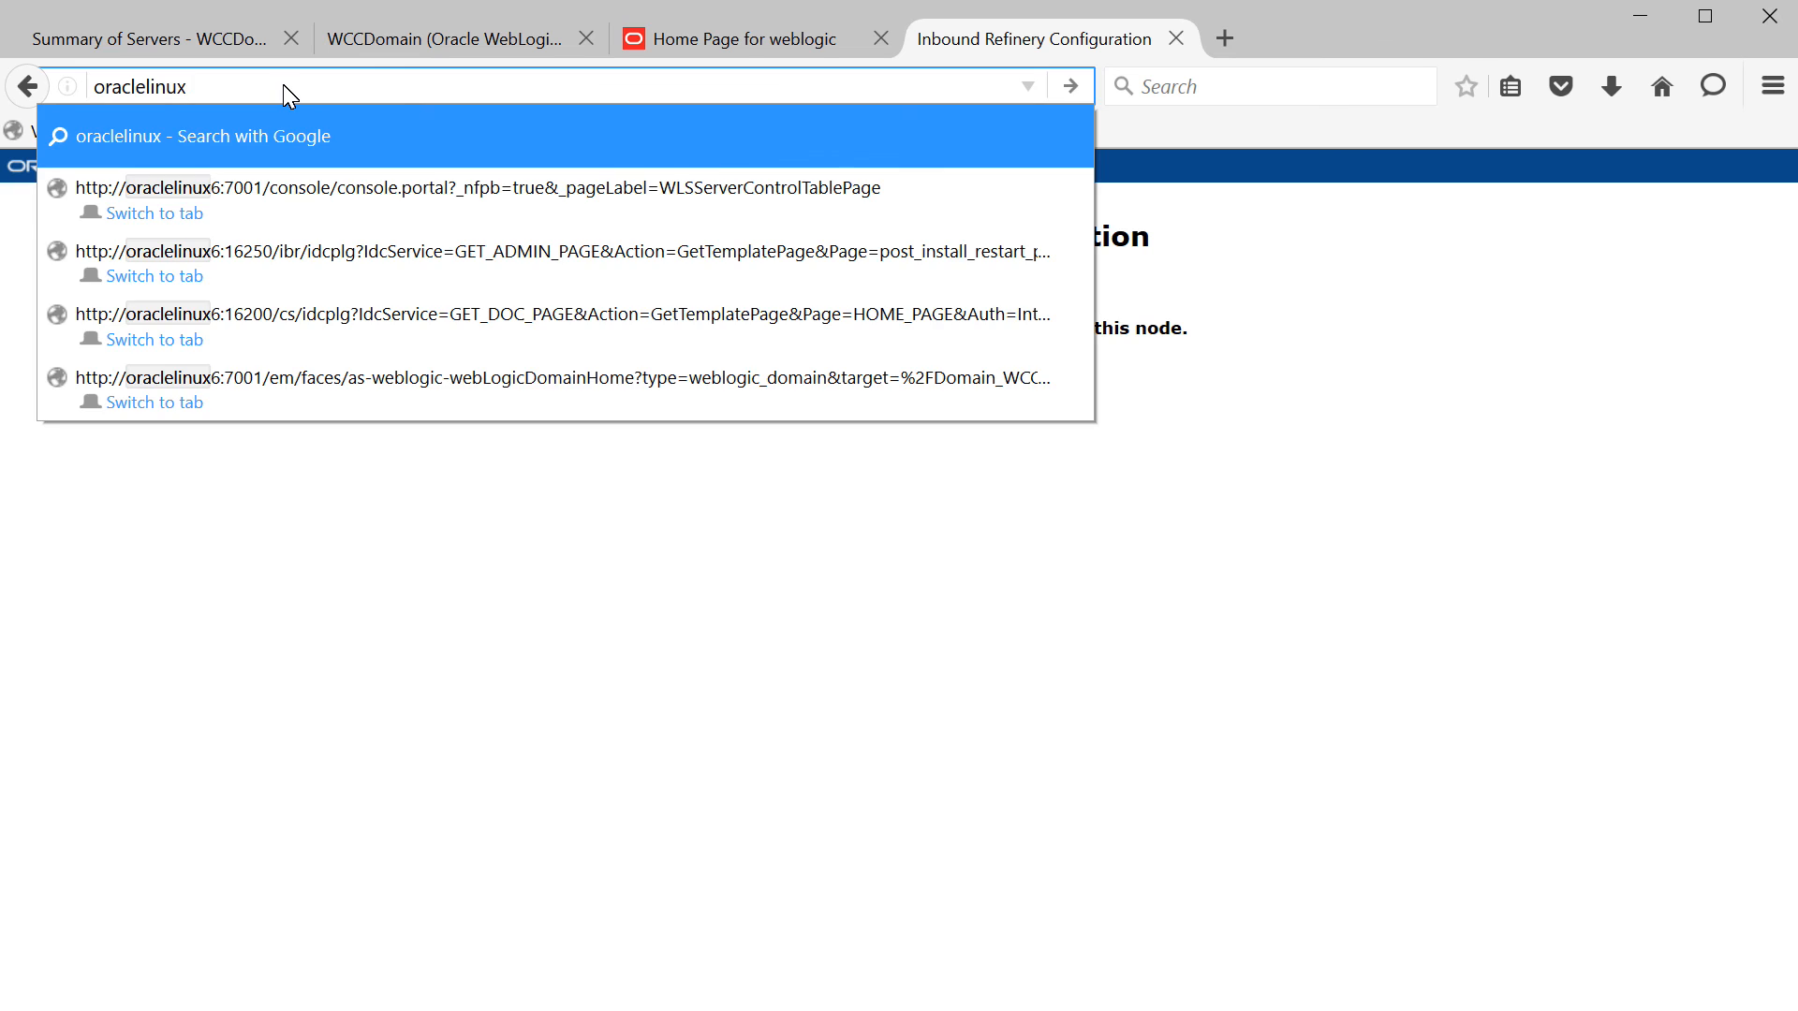
pyautogui.write('6')
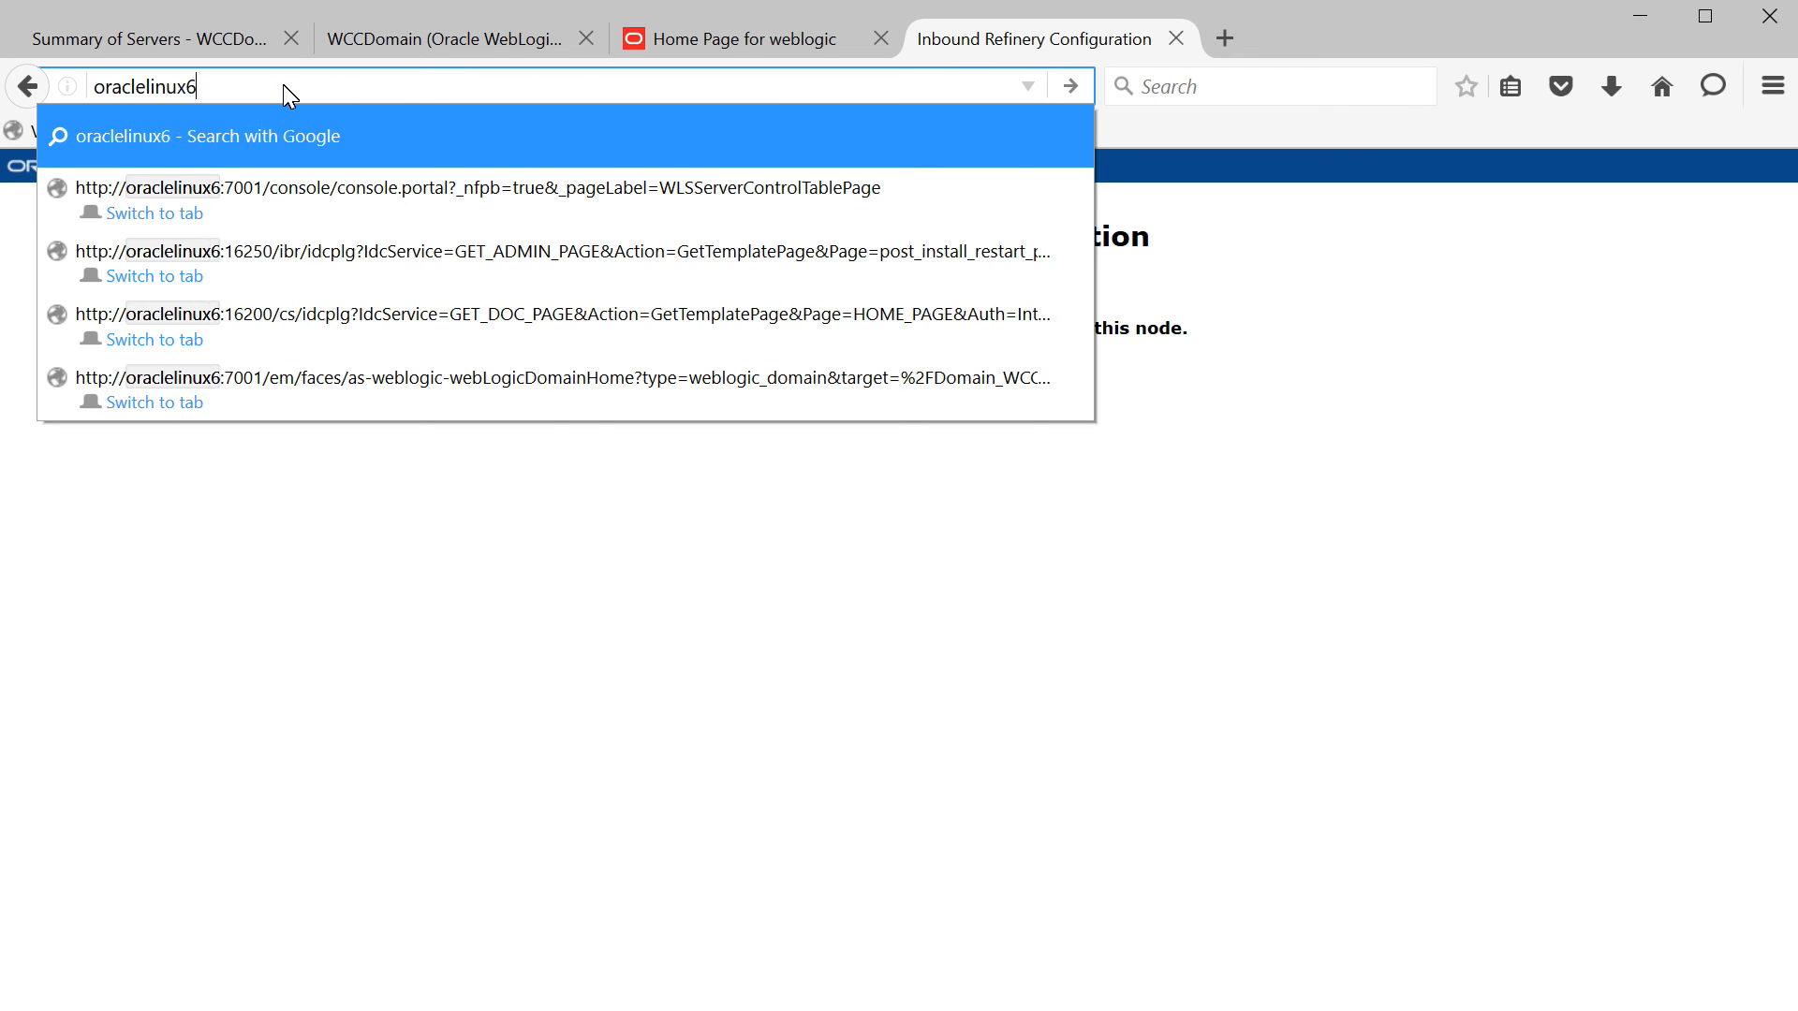
pyautogui.write(':1625')
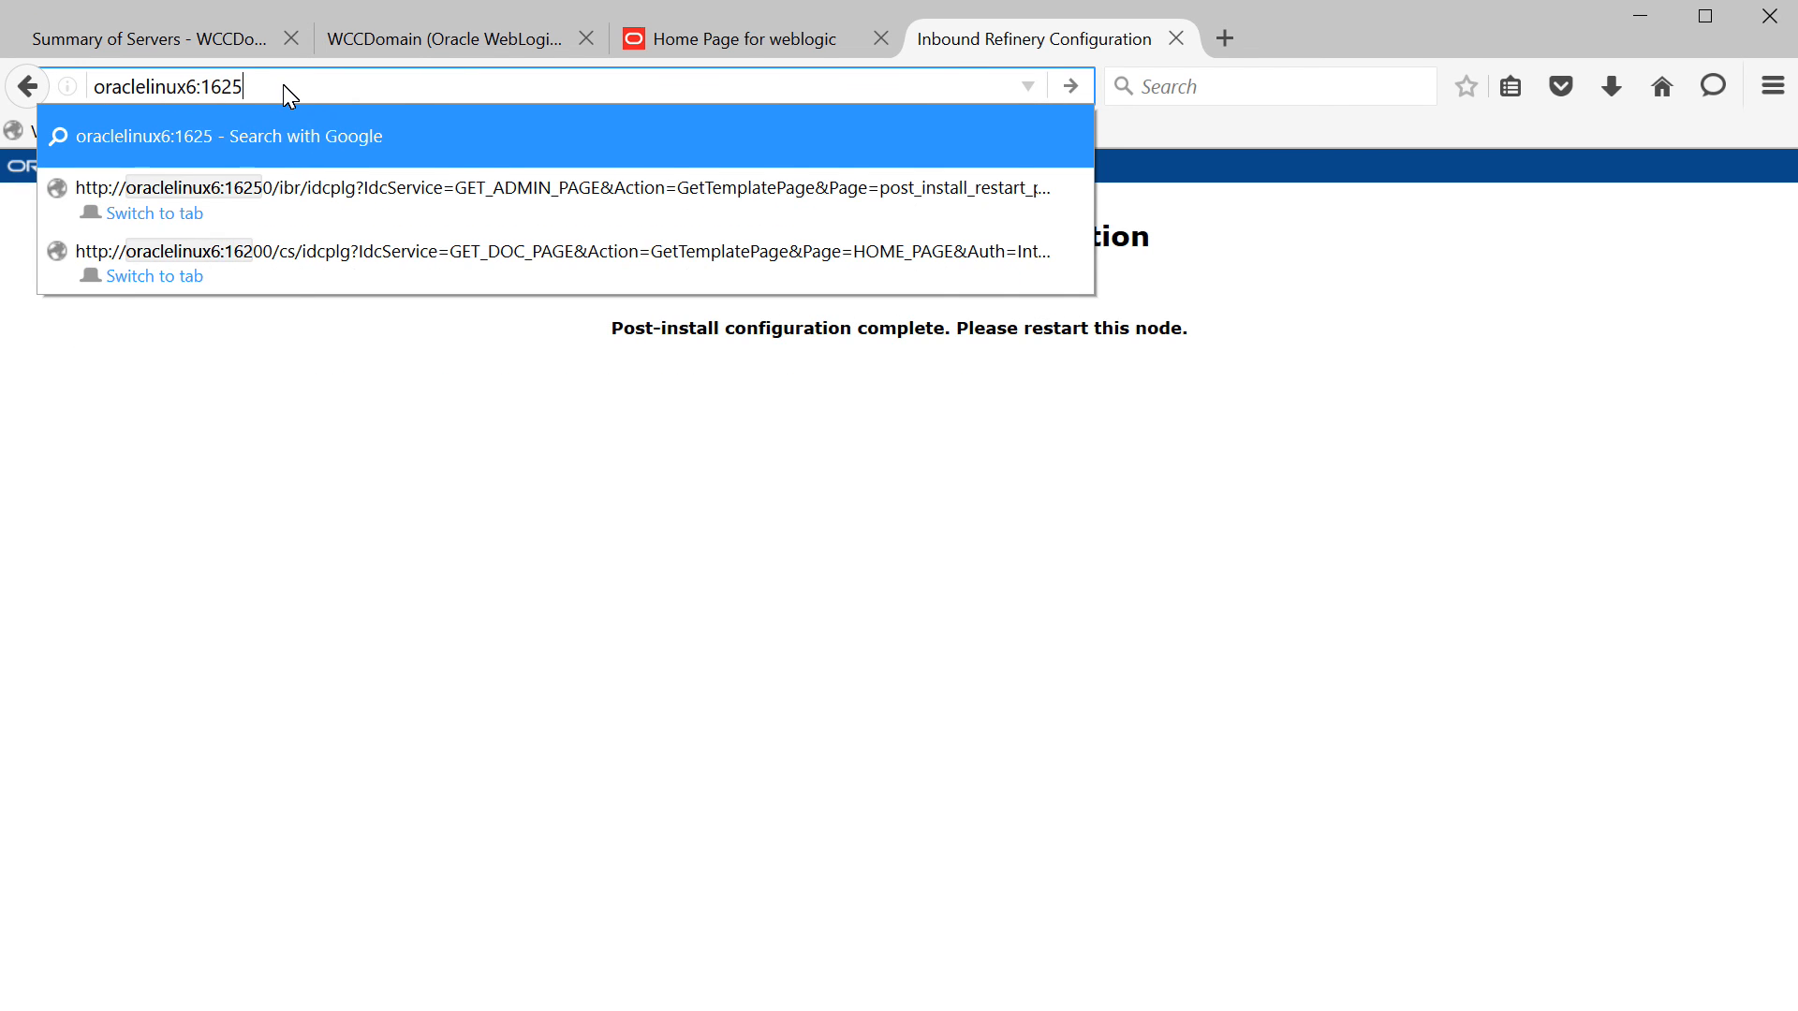
pyautogui.write('0/ibr')
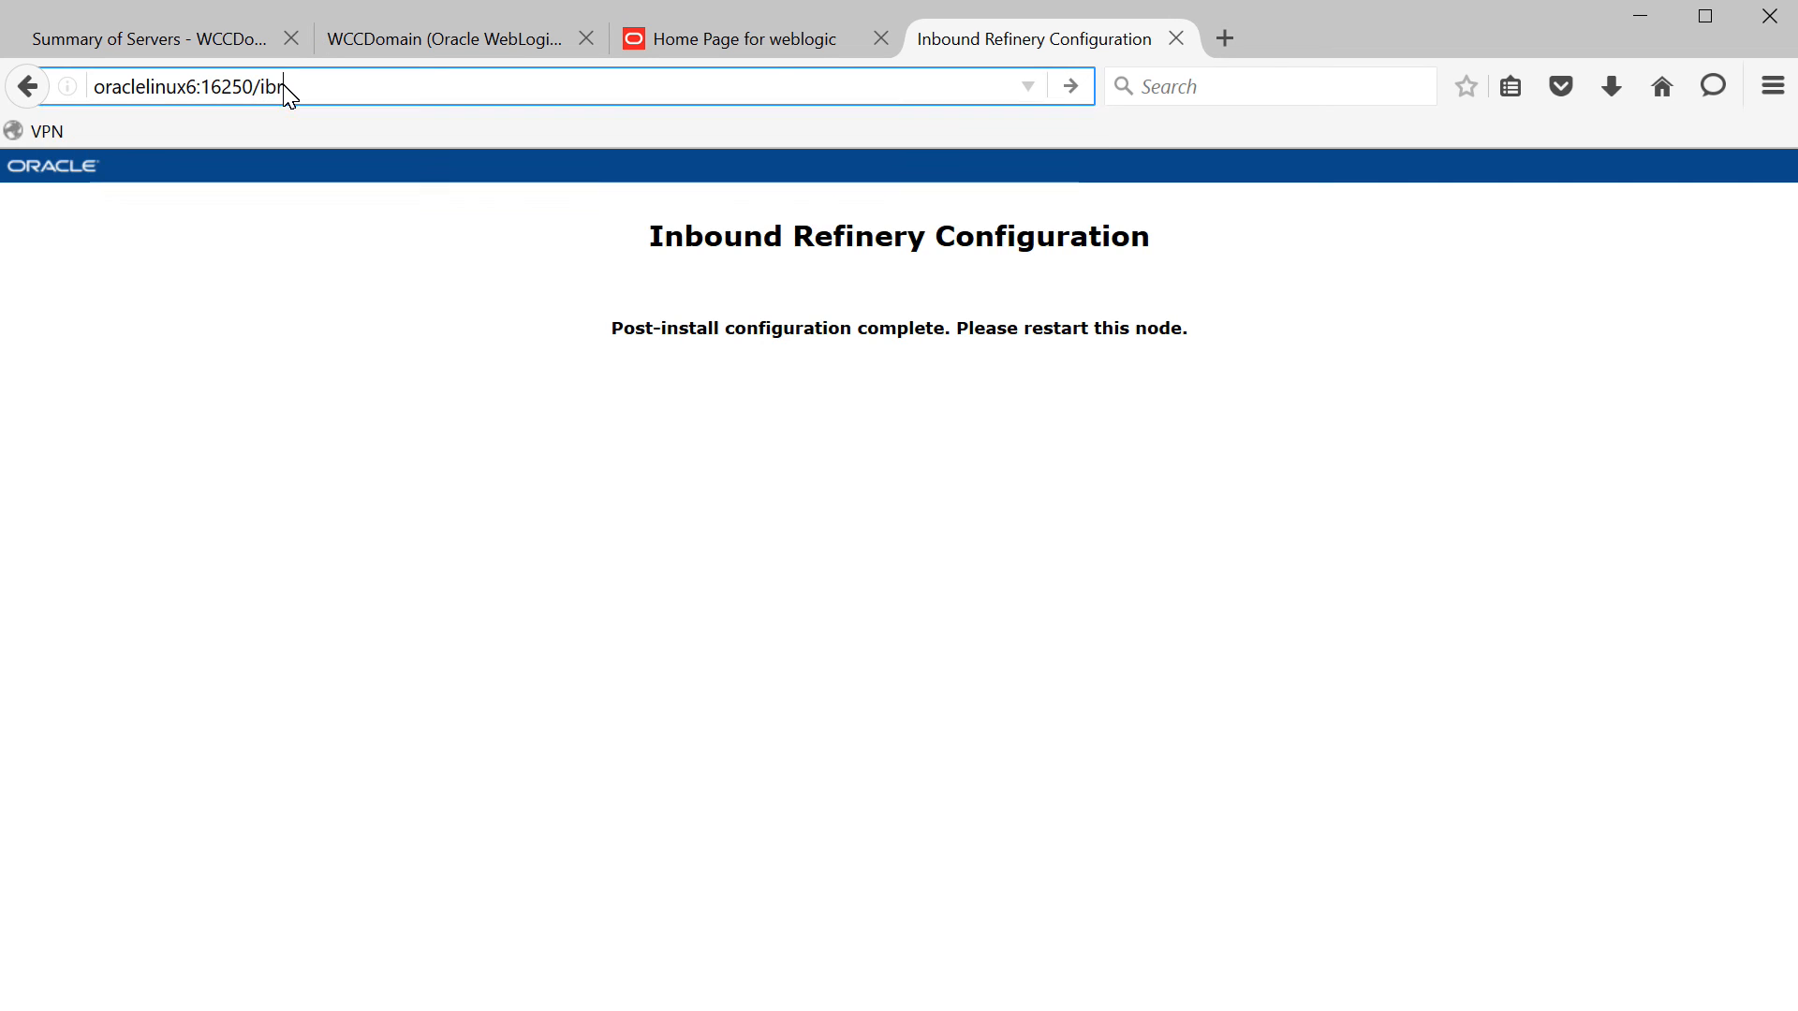
pyautogui.press('Return')
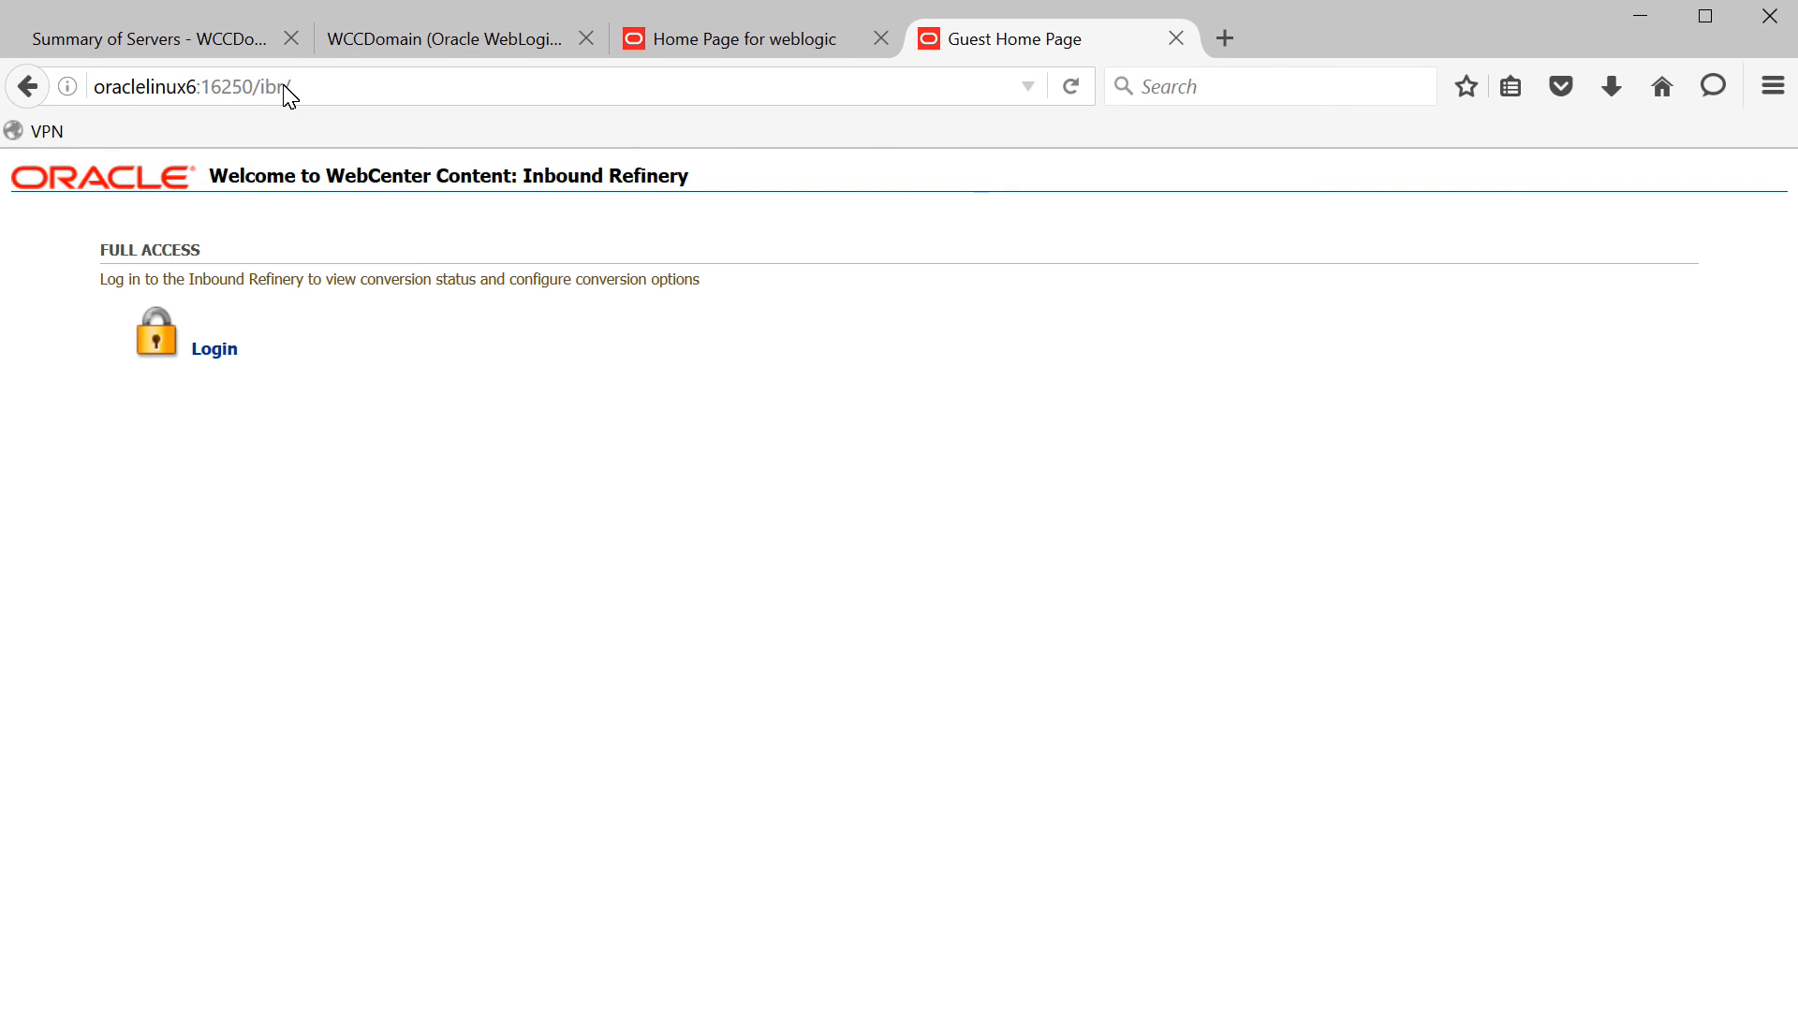
# - Log in to Inbound Refinery as administrator to reach Refinery Status, then start a blank tab
pyautogui.click(227, 361)
pyautogui.click(842, 433)
pyautogui.write('weblogic')
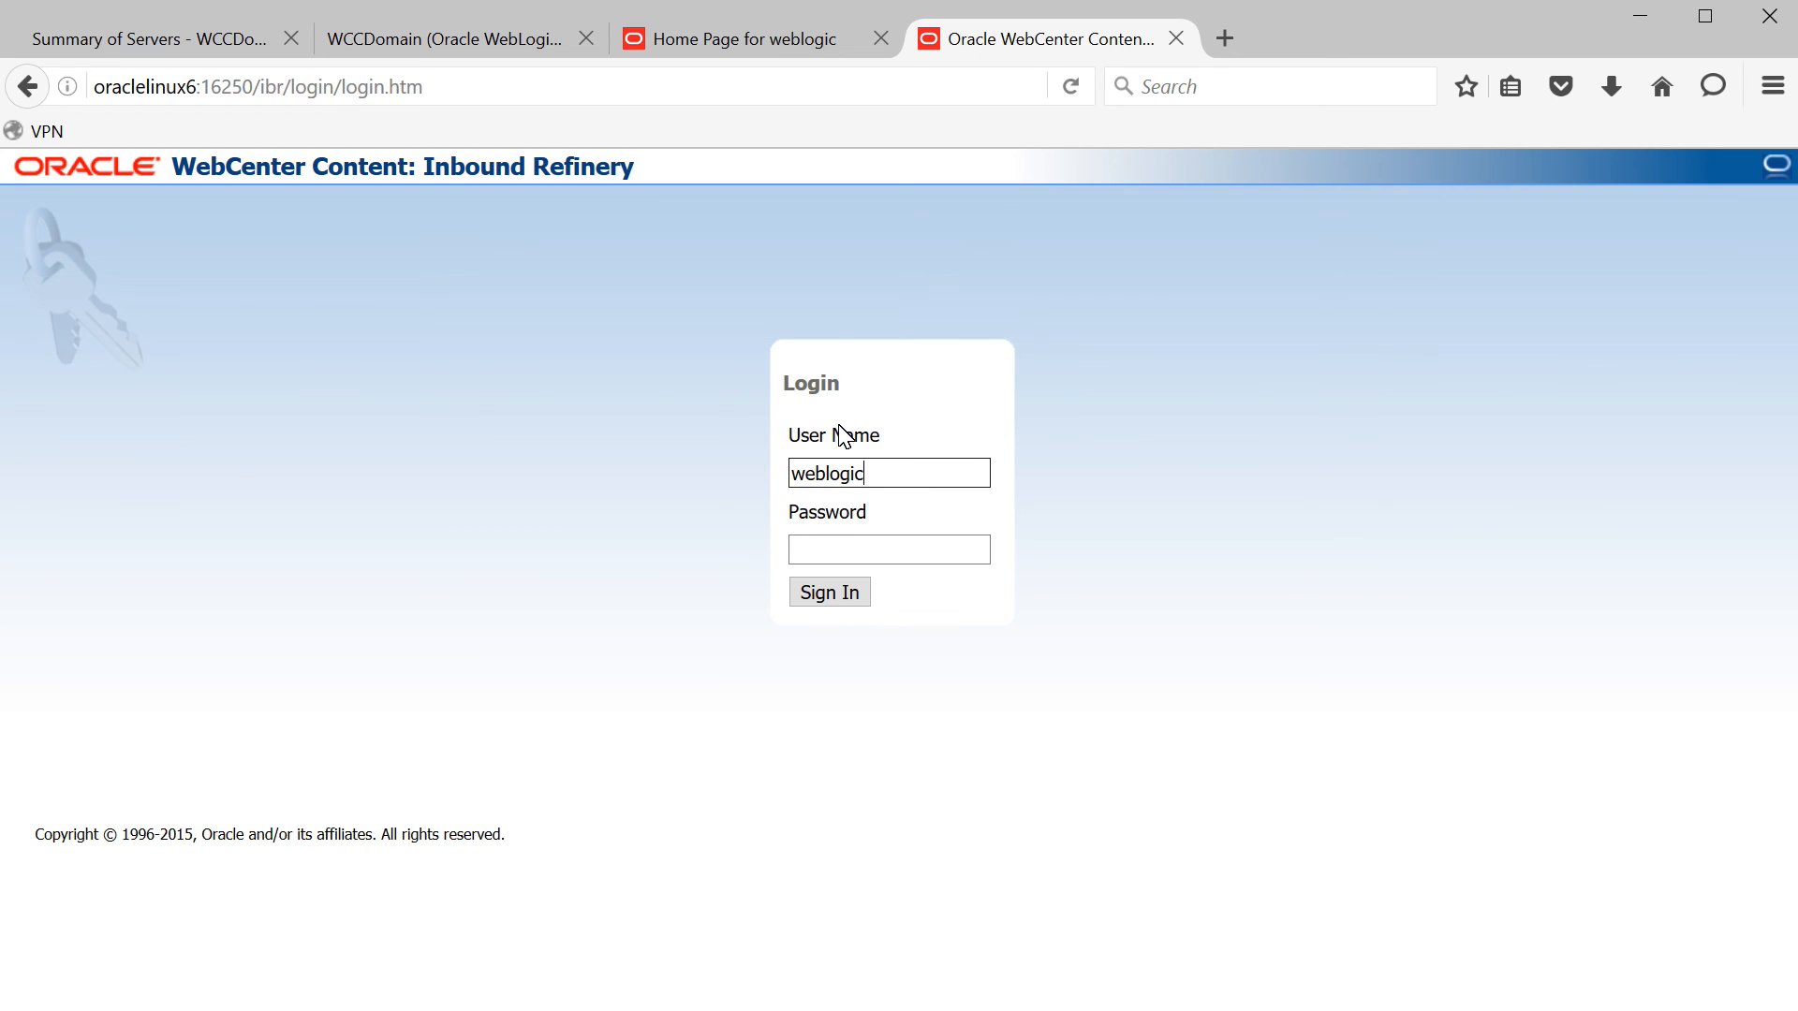
pyautogui.press('Tab')
pyautogui.write('weblogic1')
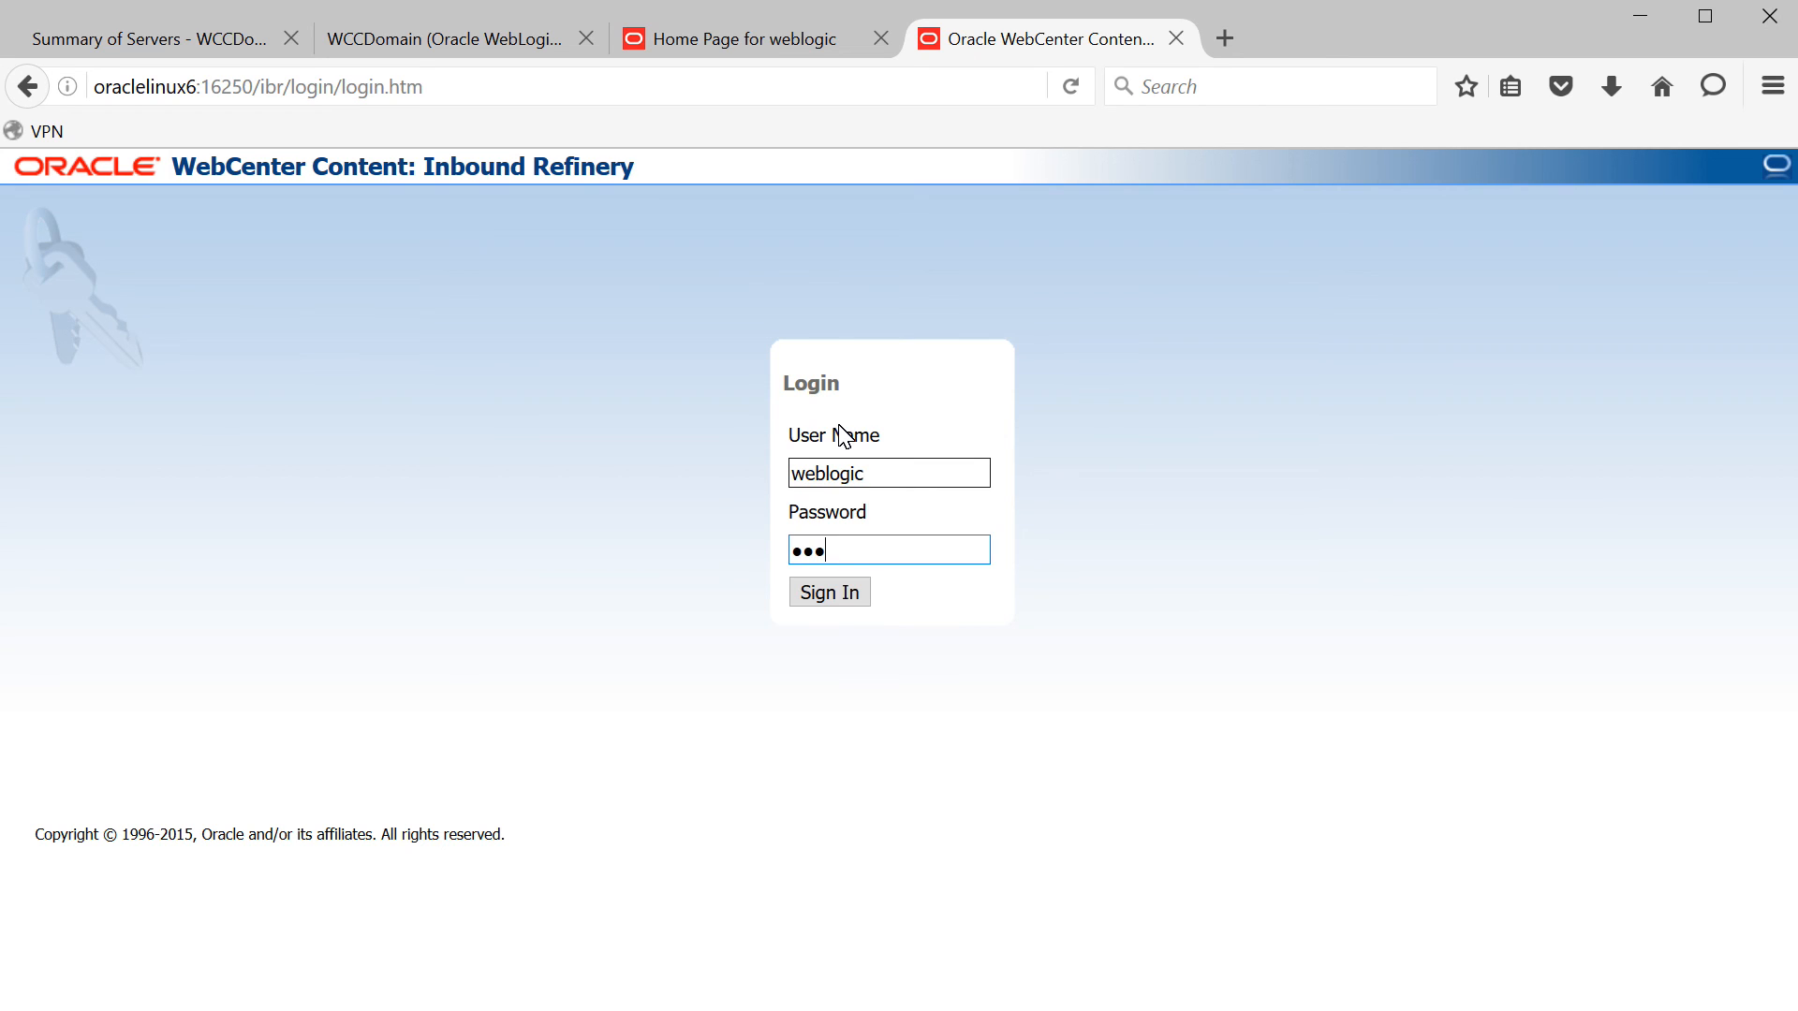
pyautogui.press('Return')
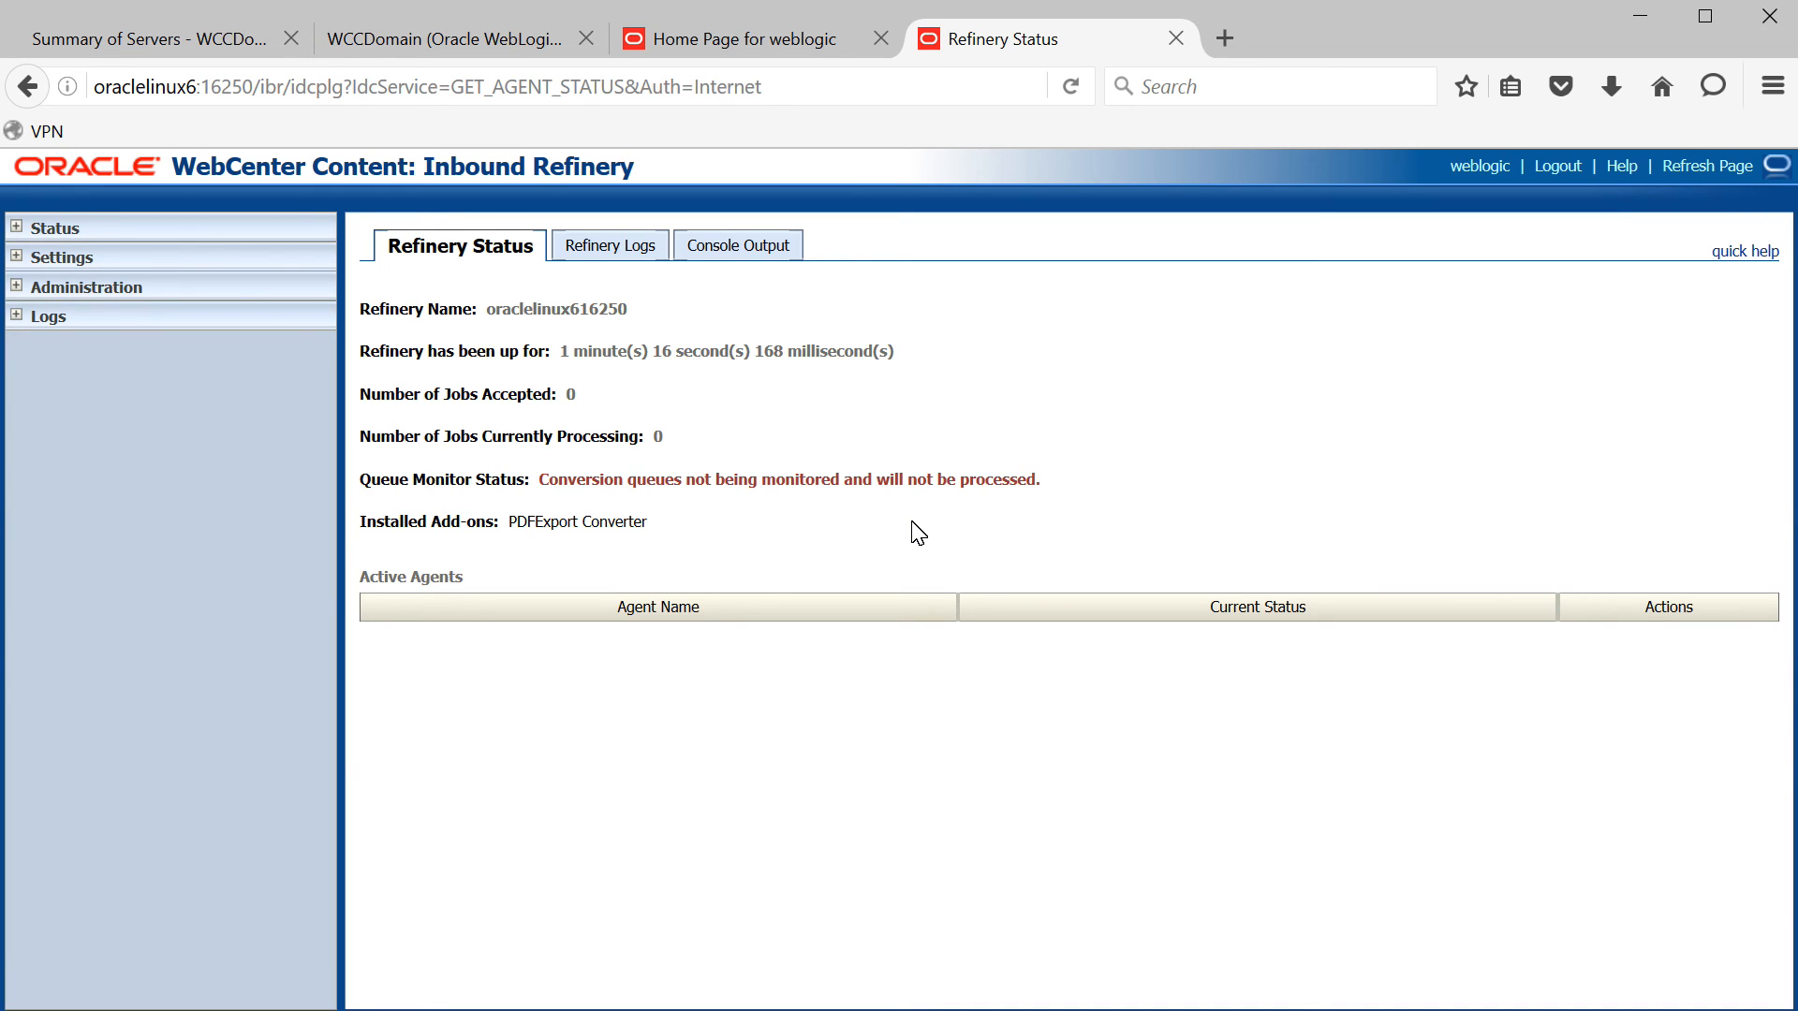
pyautogui.click(1225, 38)
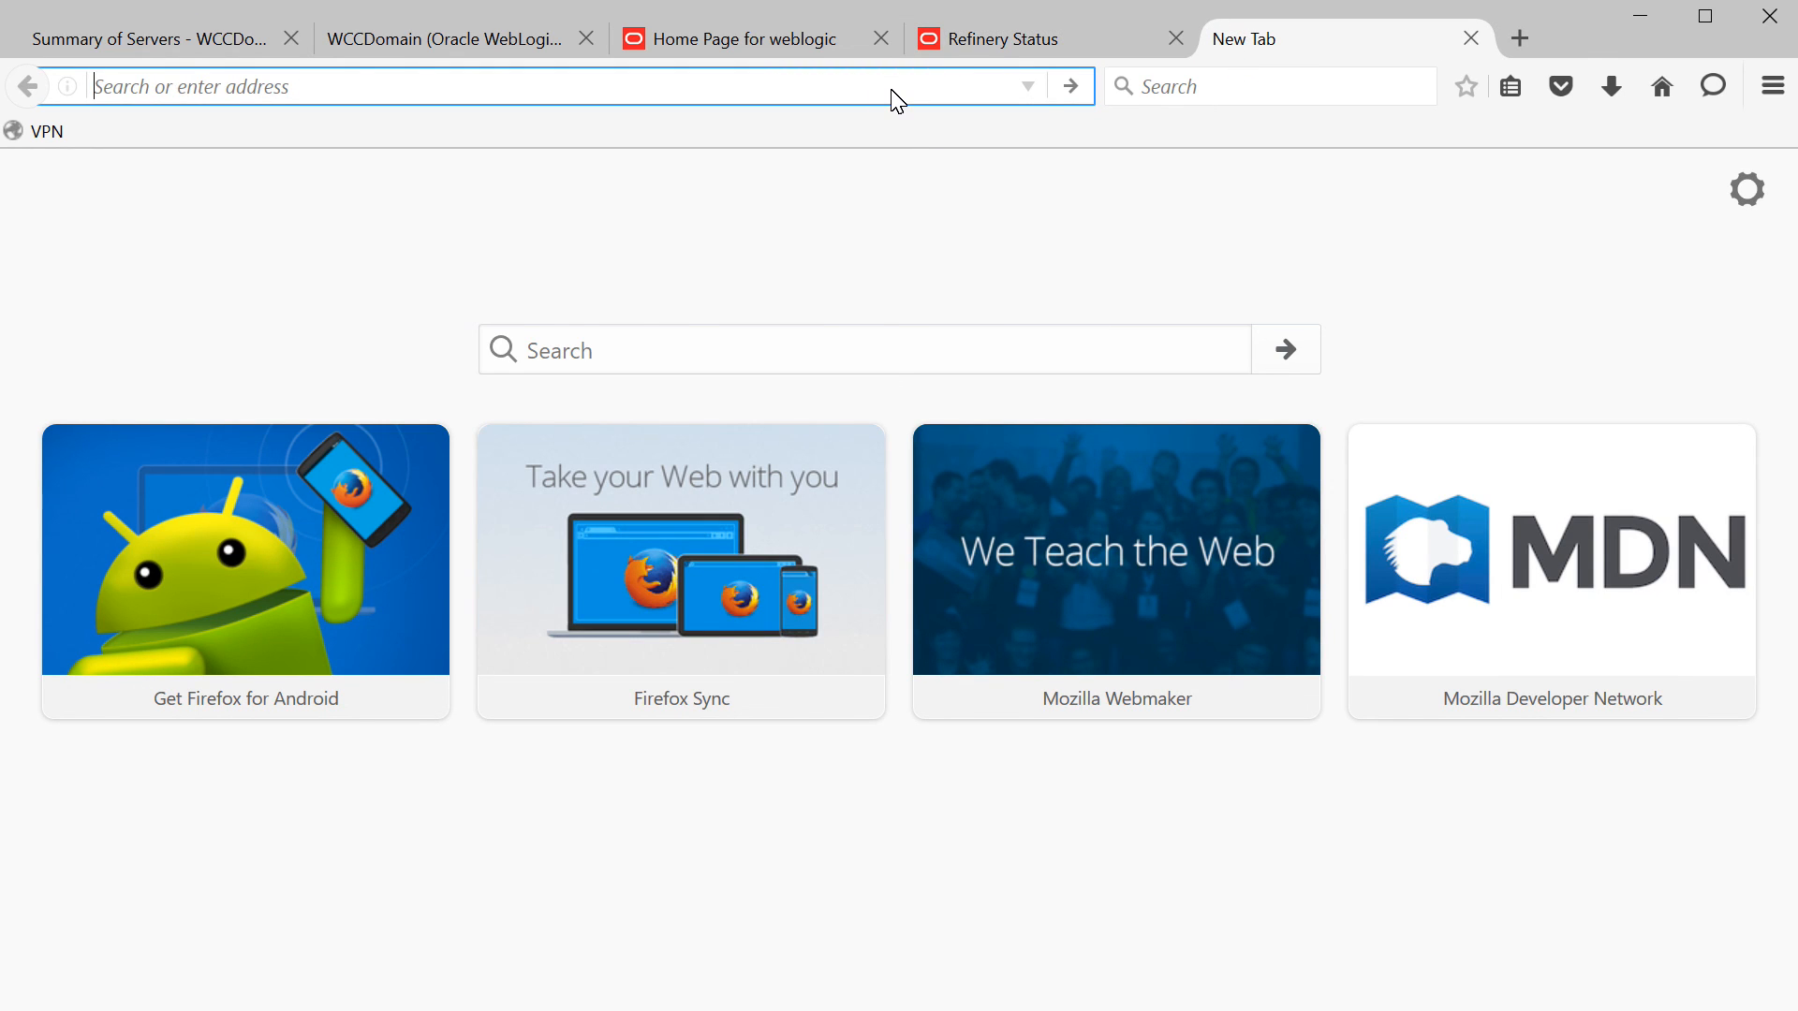
# - Load oraclelinux6:16225/wcc and sign in to WebCenter Content as administrator
pyautogui.write('oraclelinux6:16225/e')
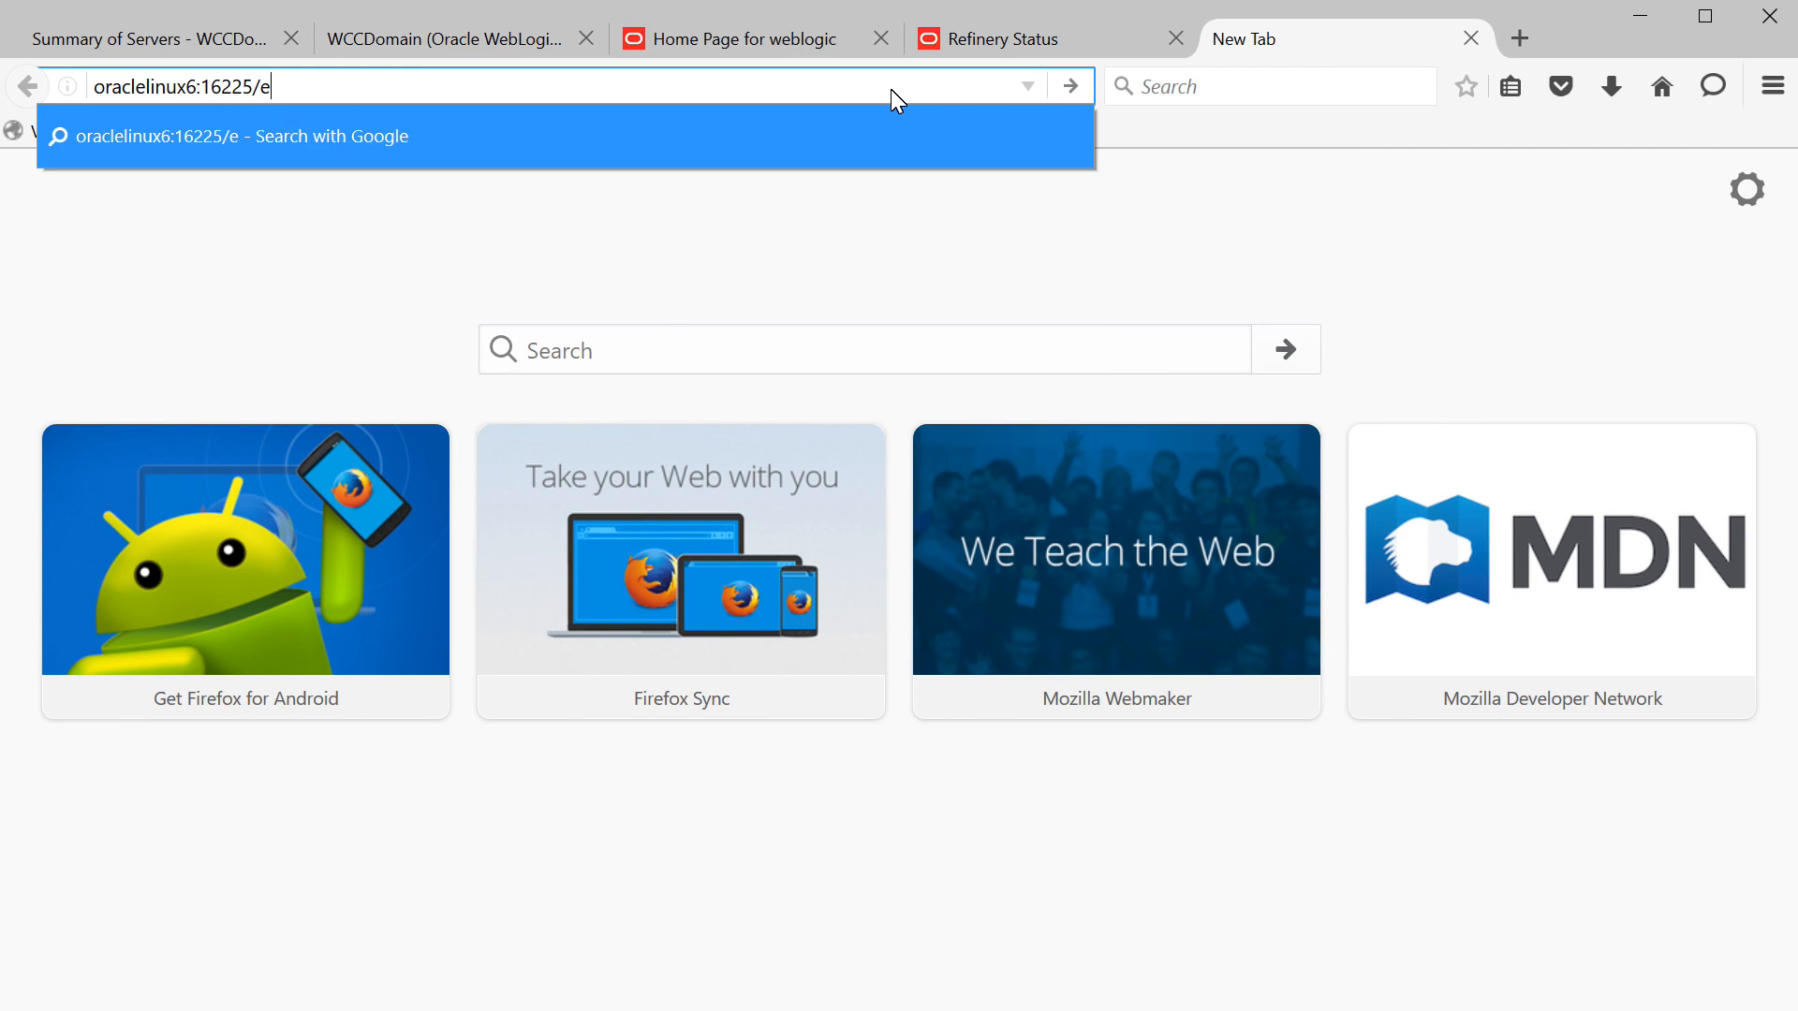
pyautogui.press('BackSpace')
pyautogui.write('wcc')
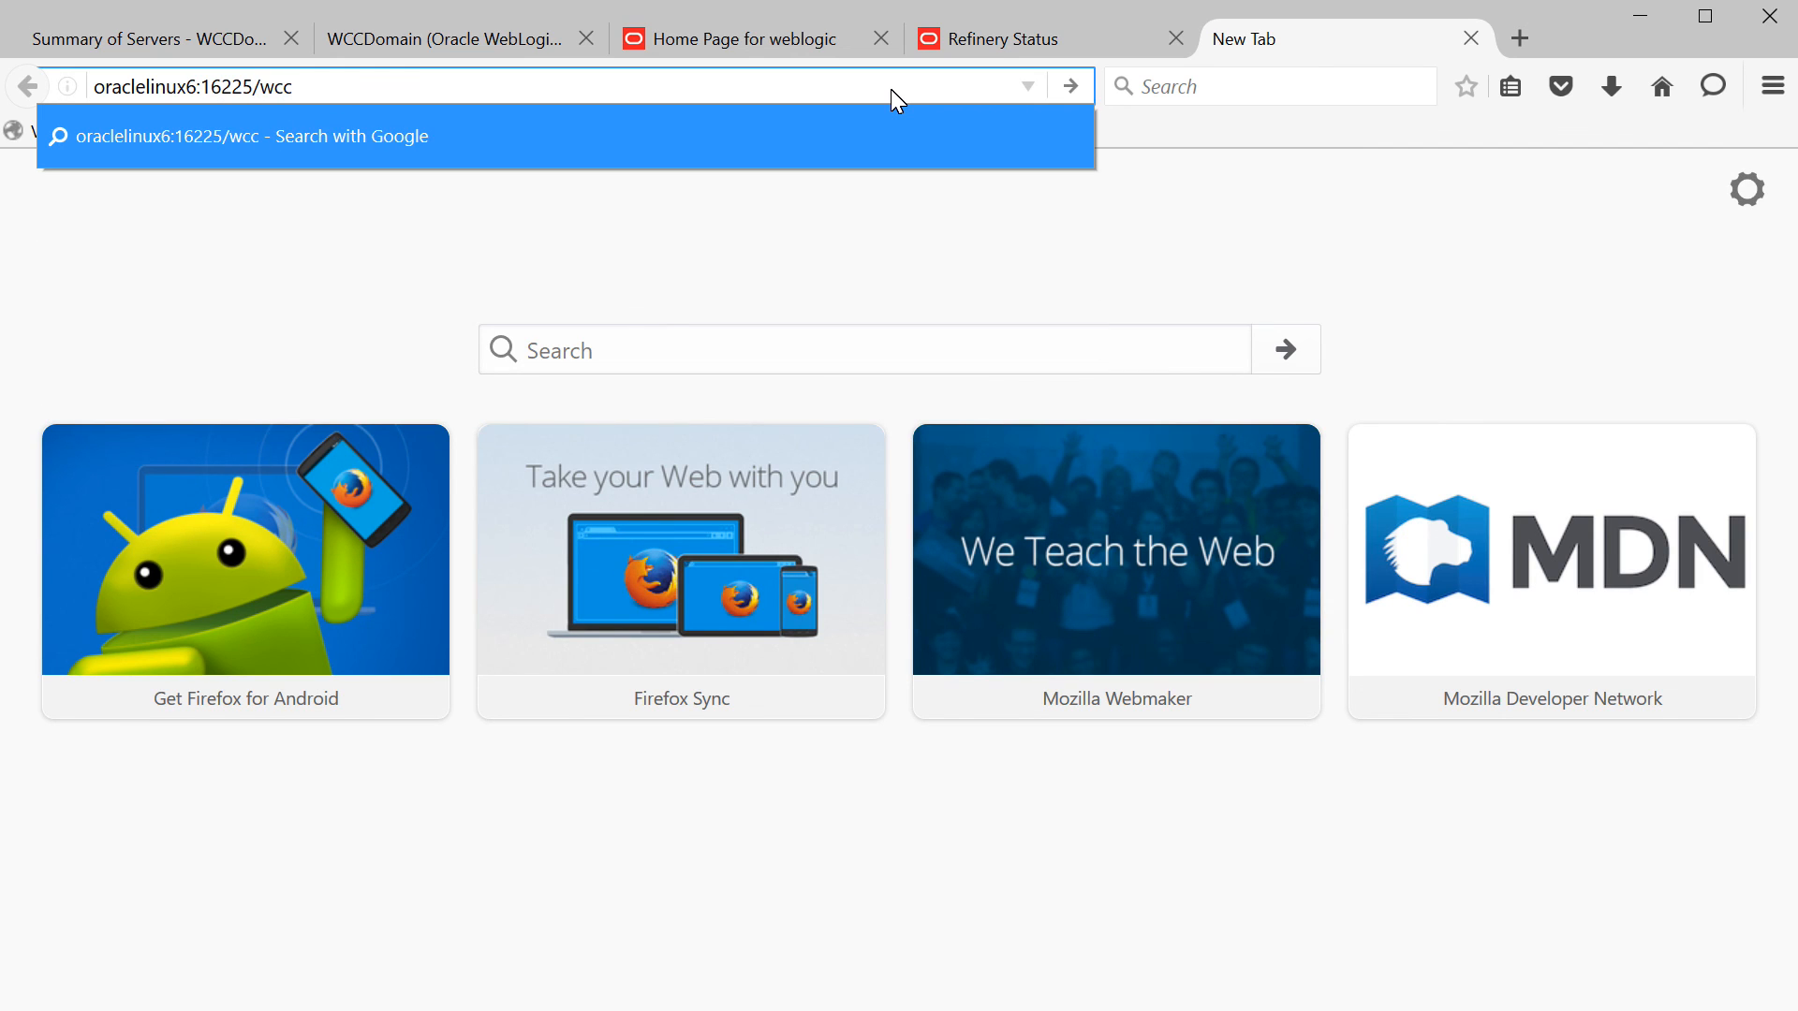
pyautogui.press('Return')
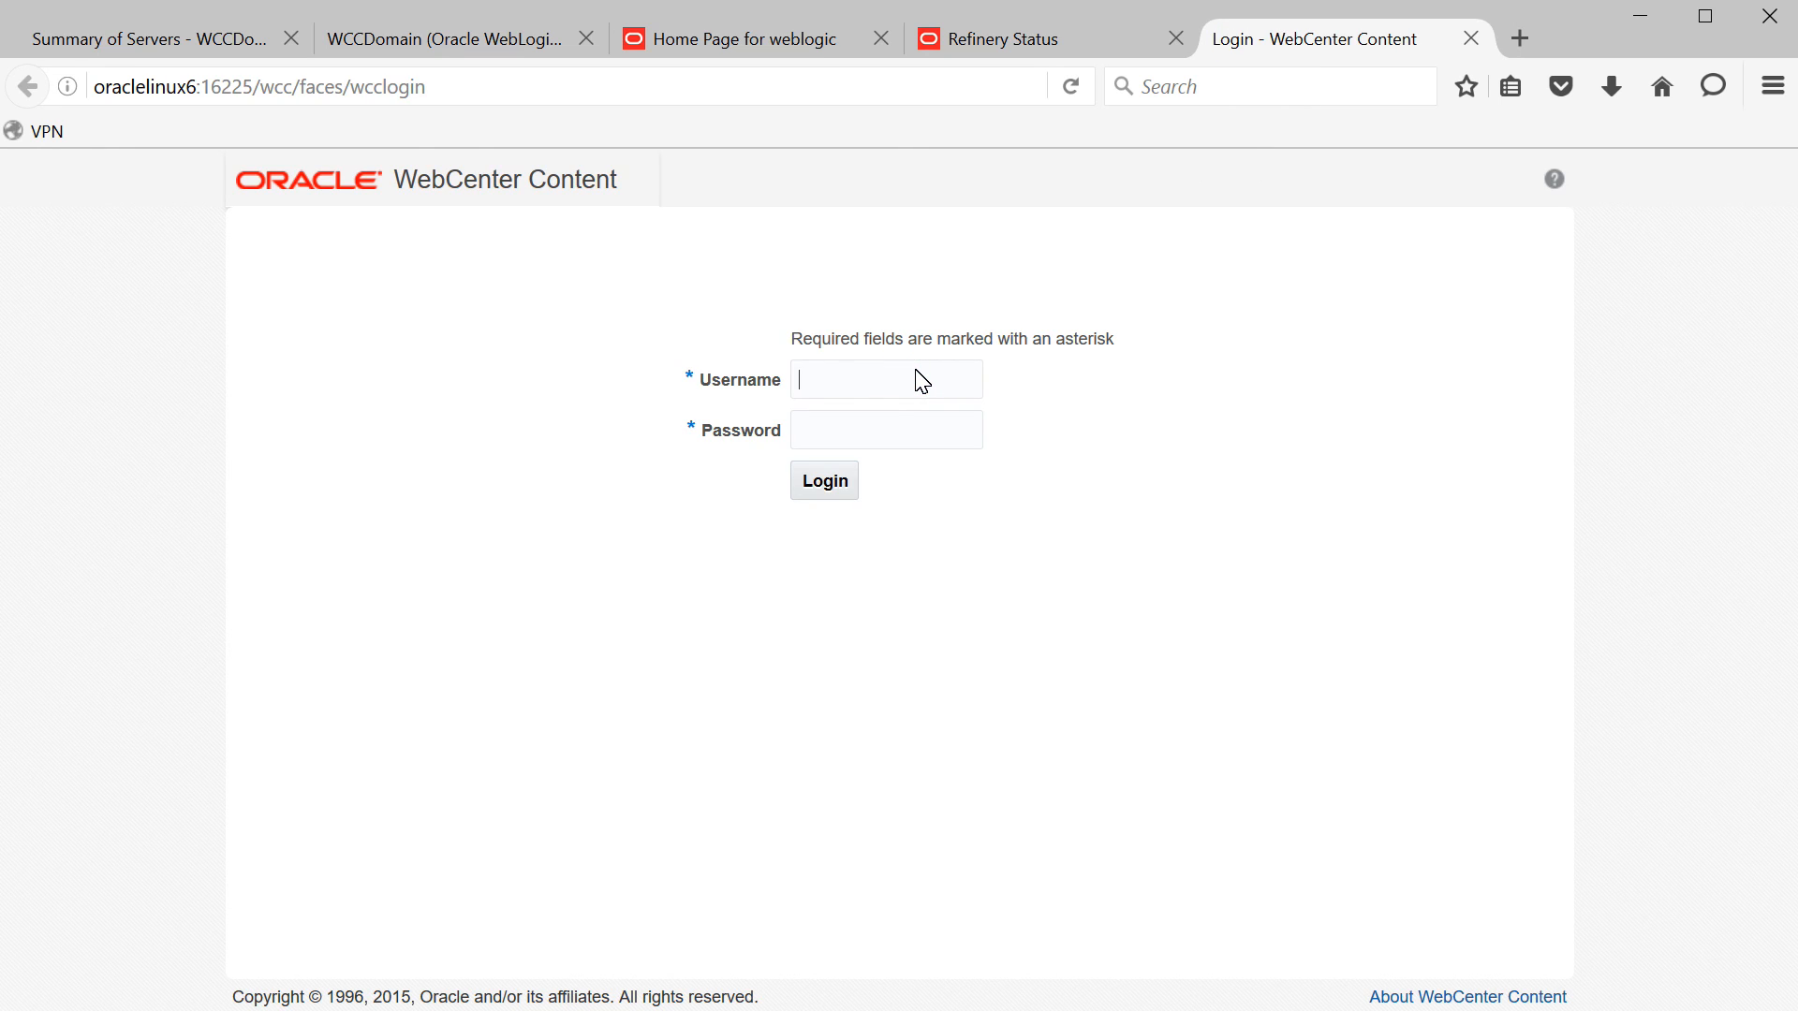
pyautogui.write('weblogic')
pyautogui.press('Return')
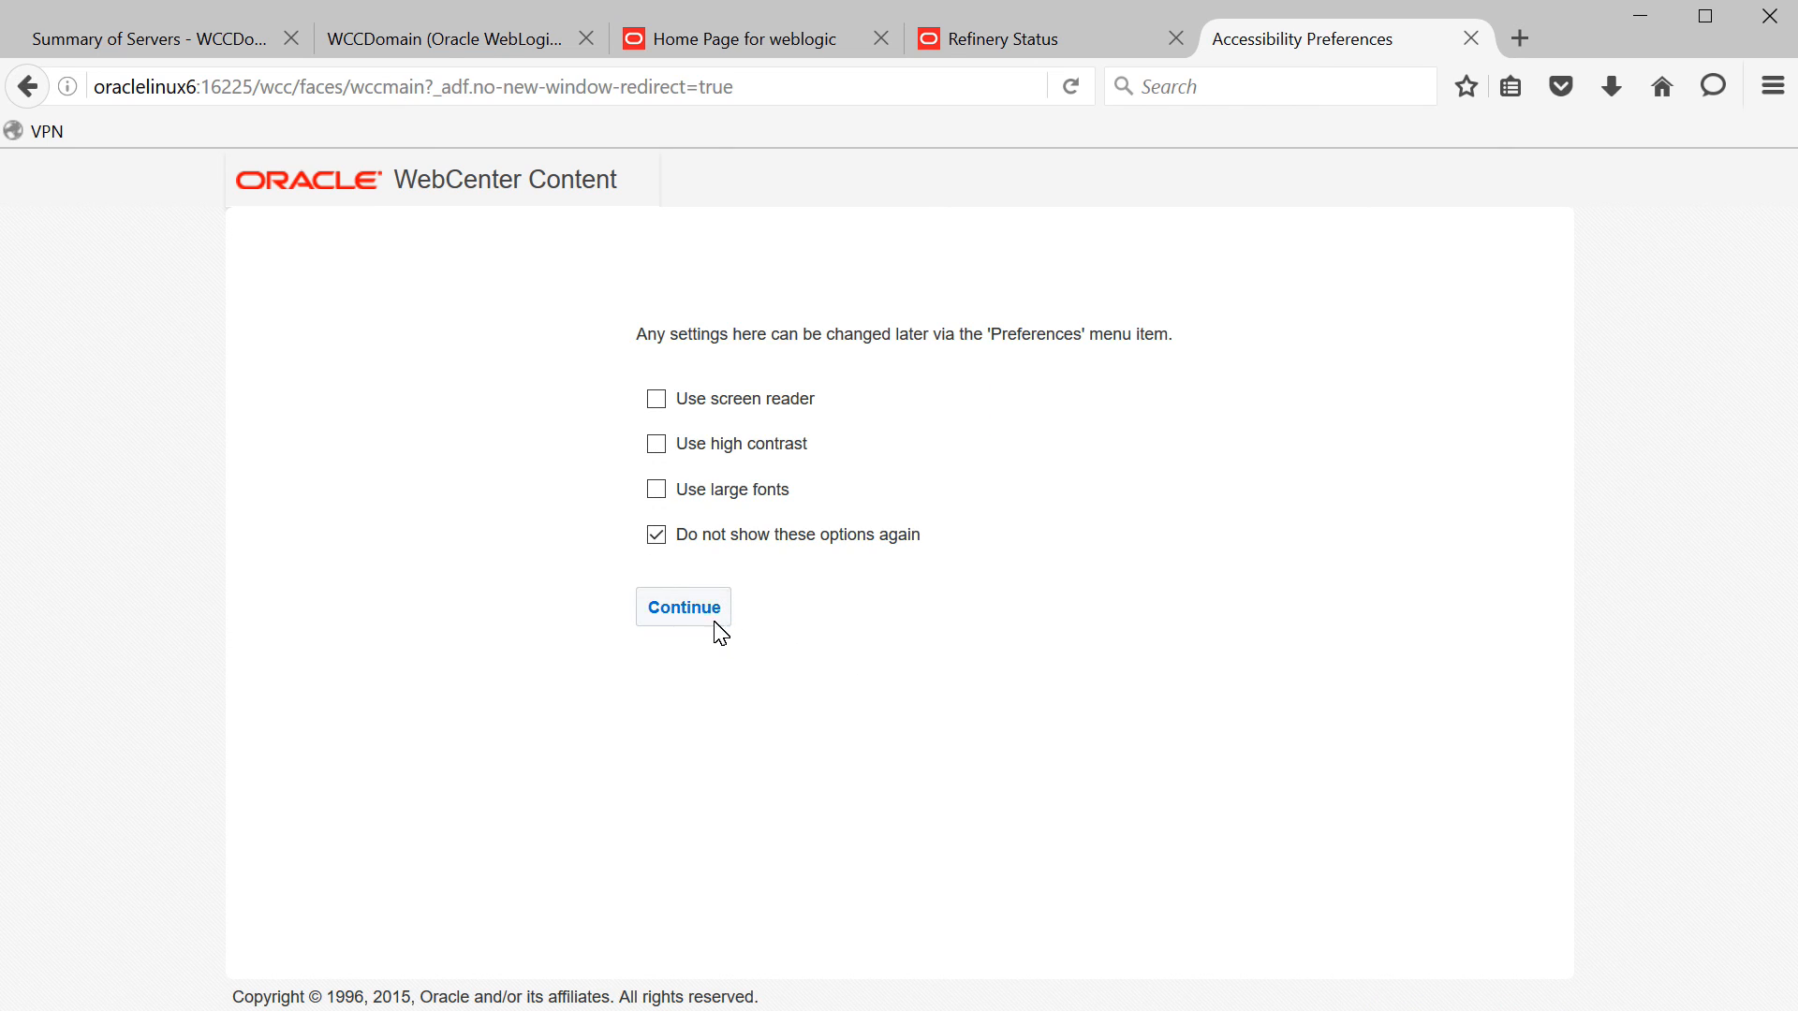
# - Accept the accessibility preferences, browse the content libraries and view the empty Favorites page
pyautogui.click(693, 613)
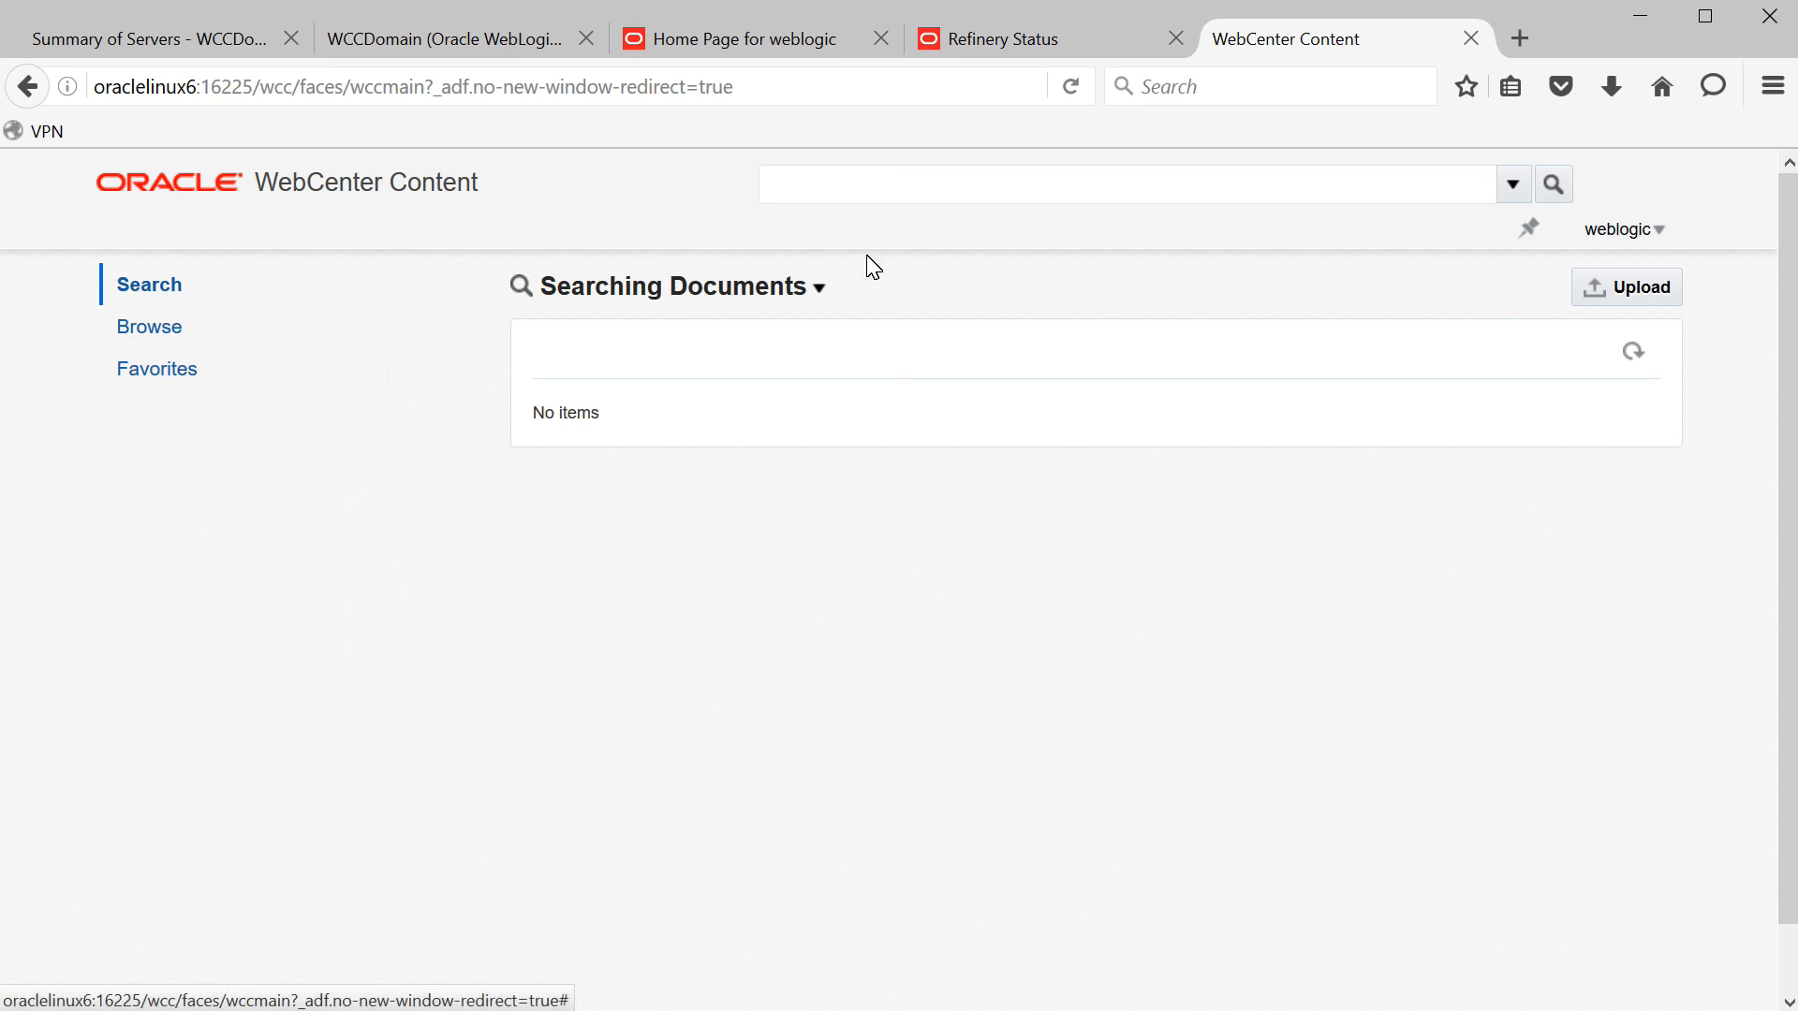
pyautogui.click(147, 330)
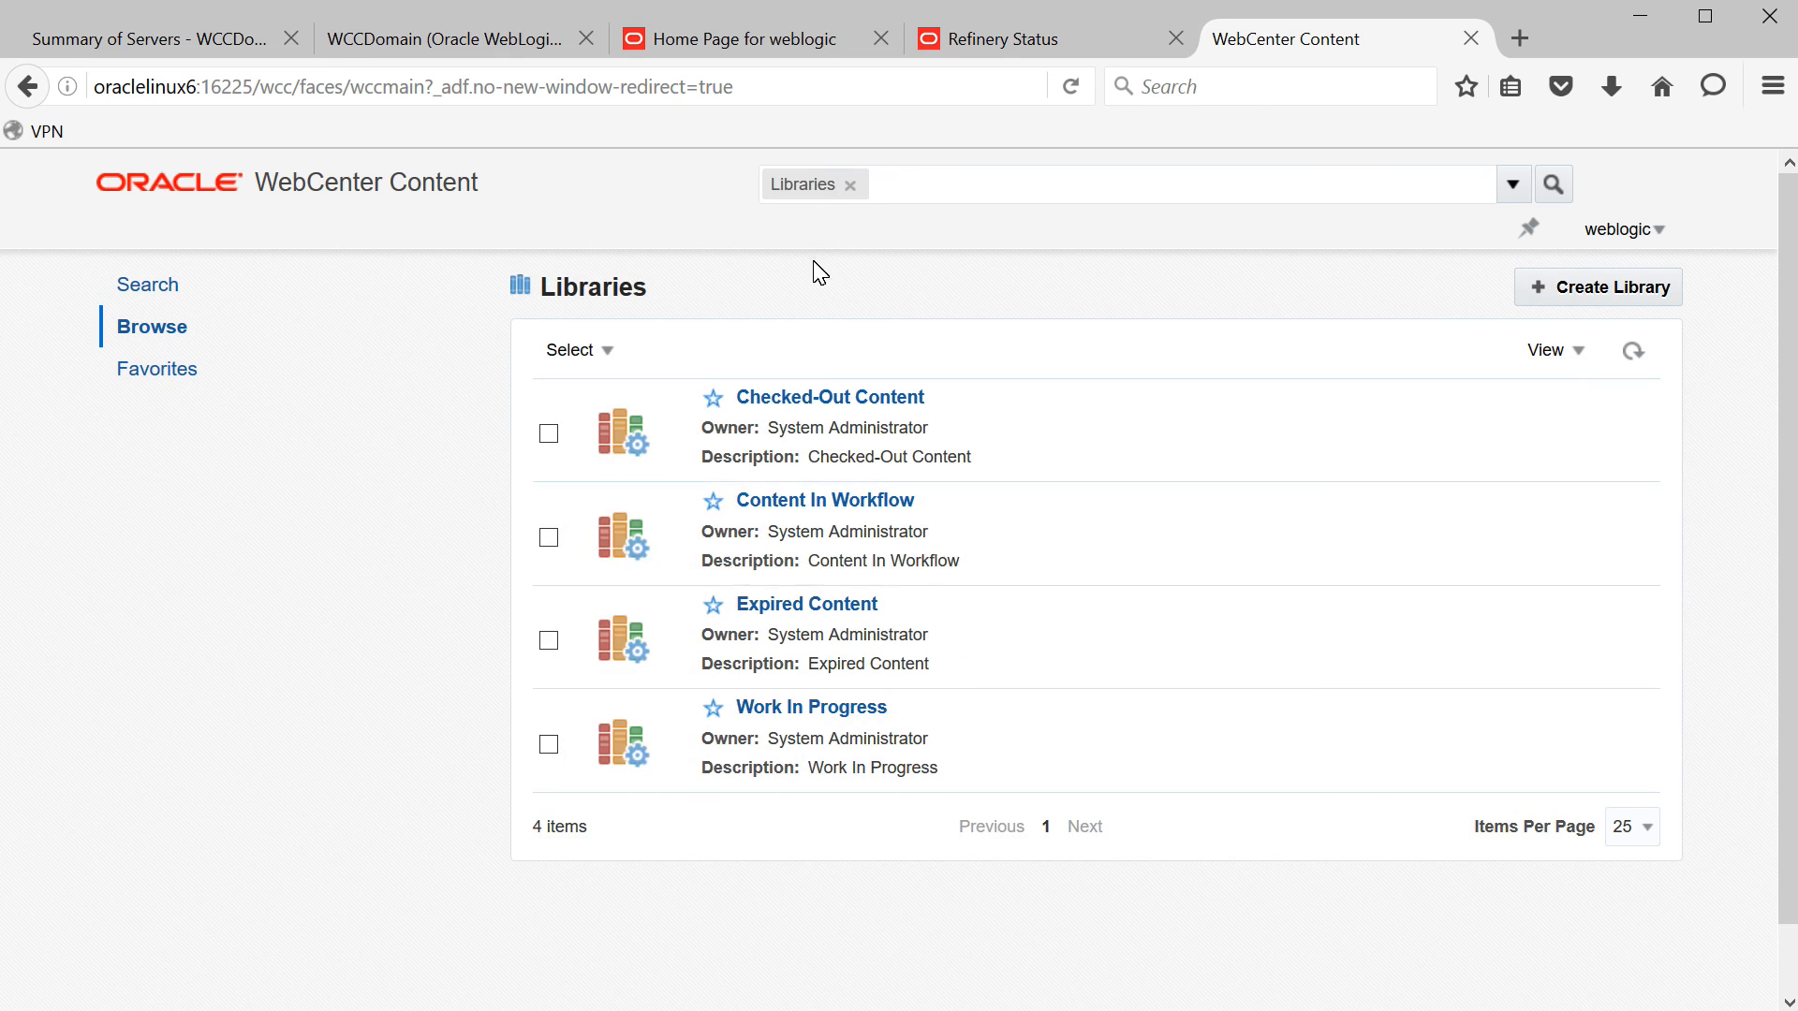
pyautogui.click(172, 373)
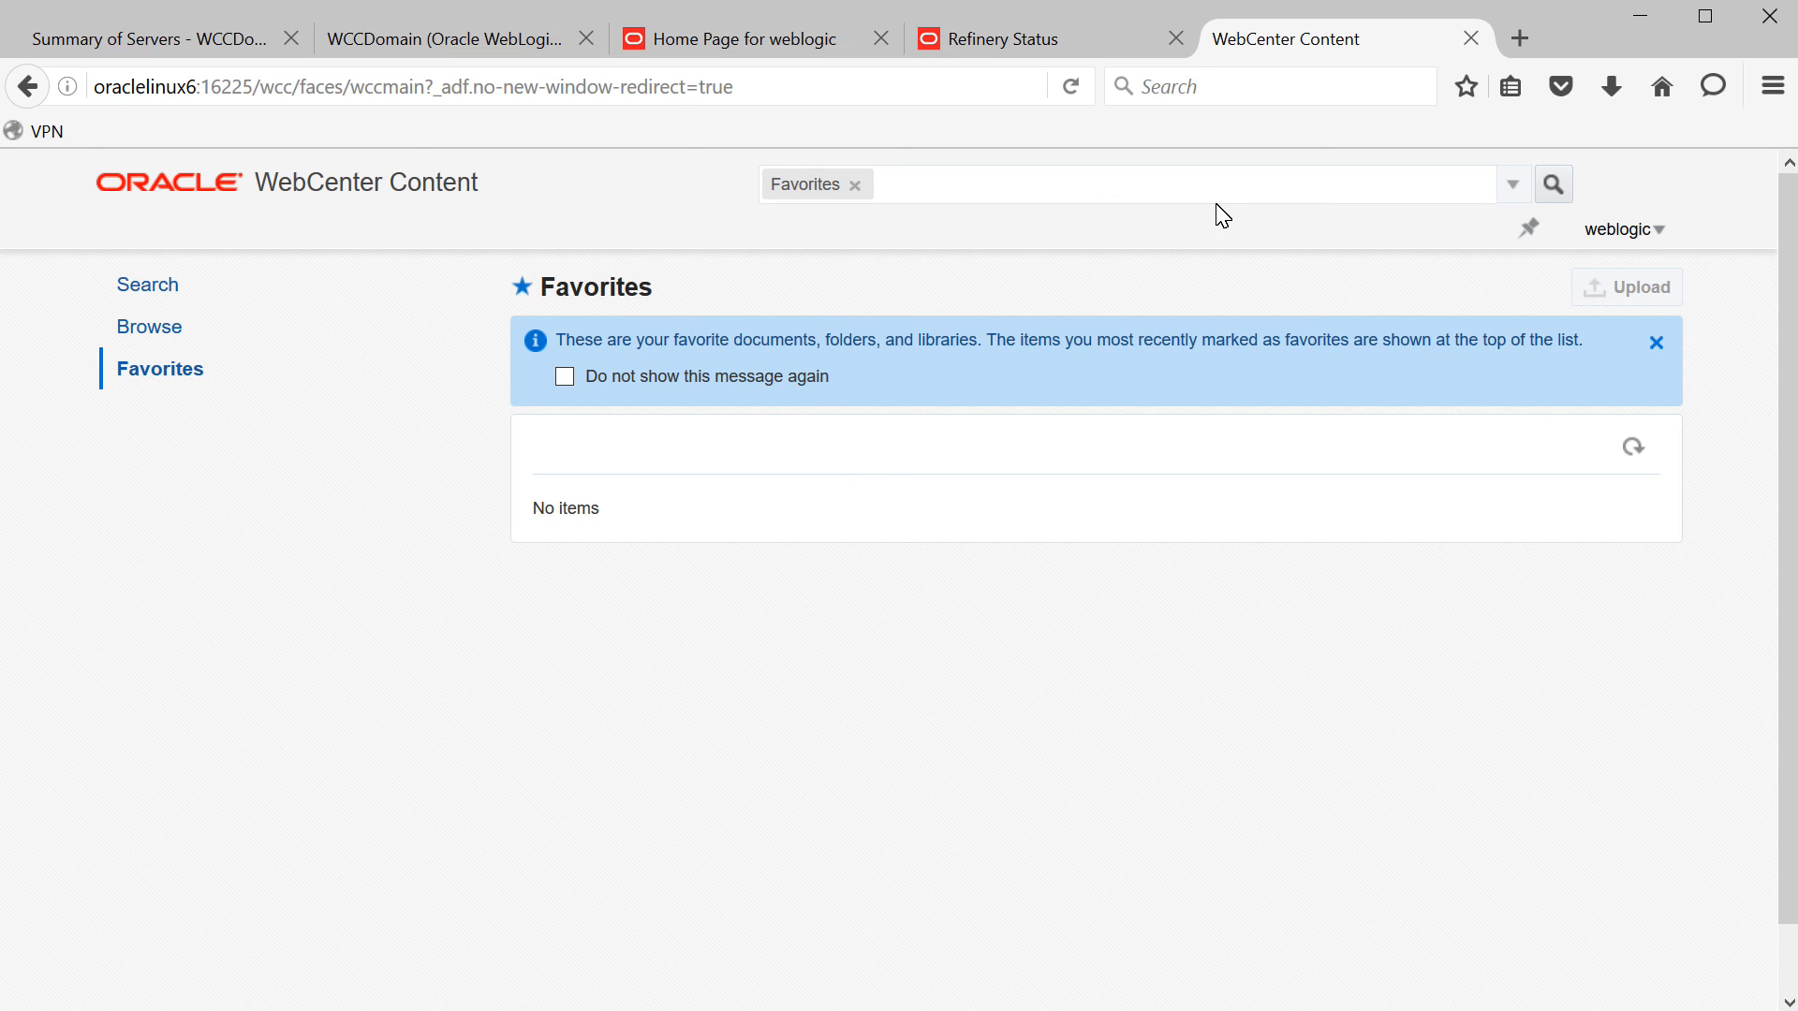
pyautogui.click(1520, 38)
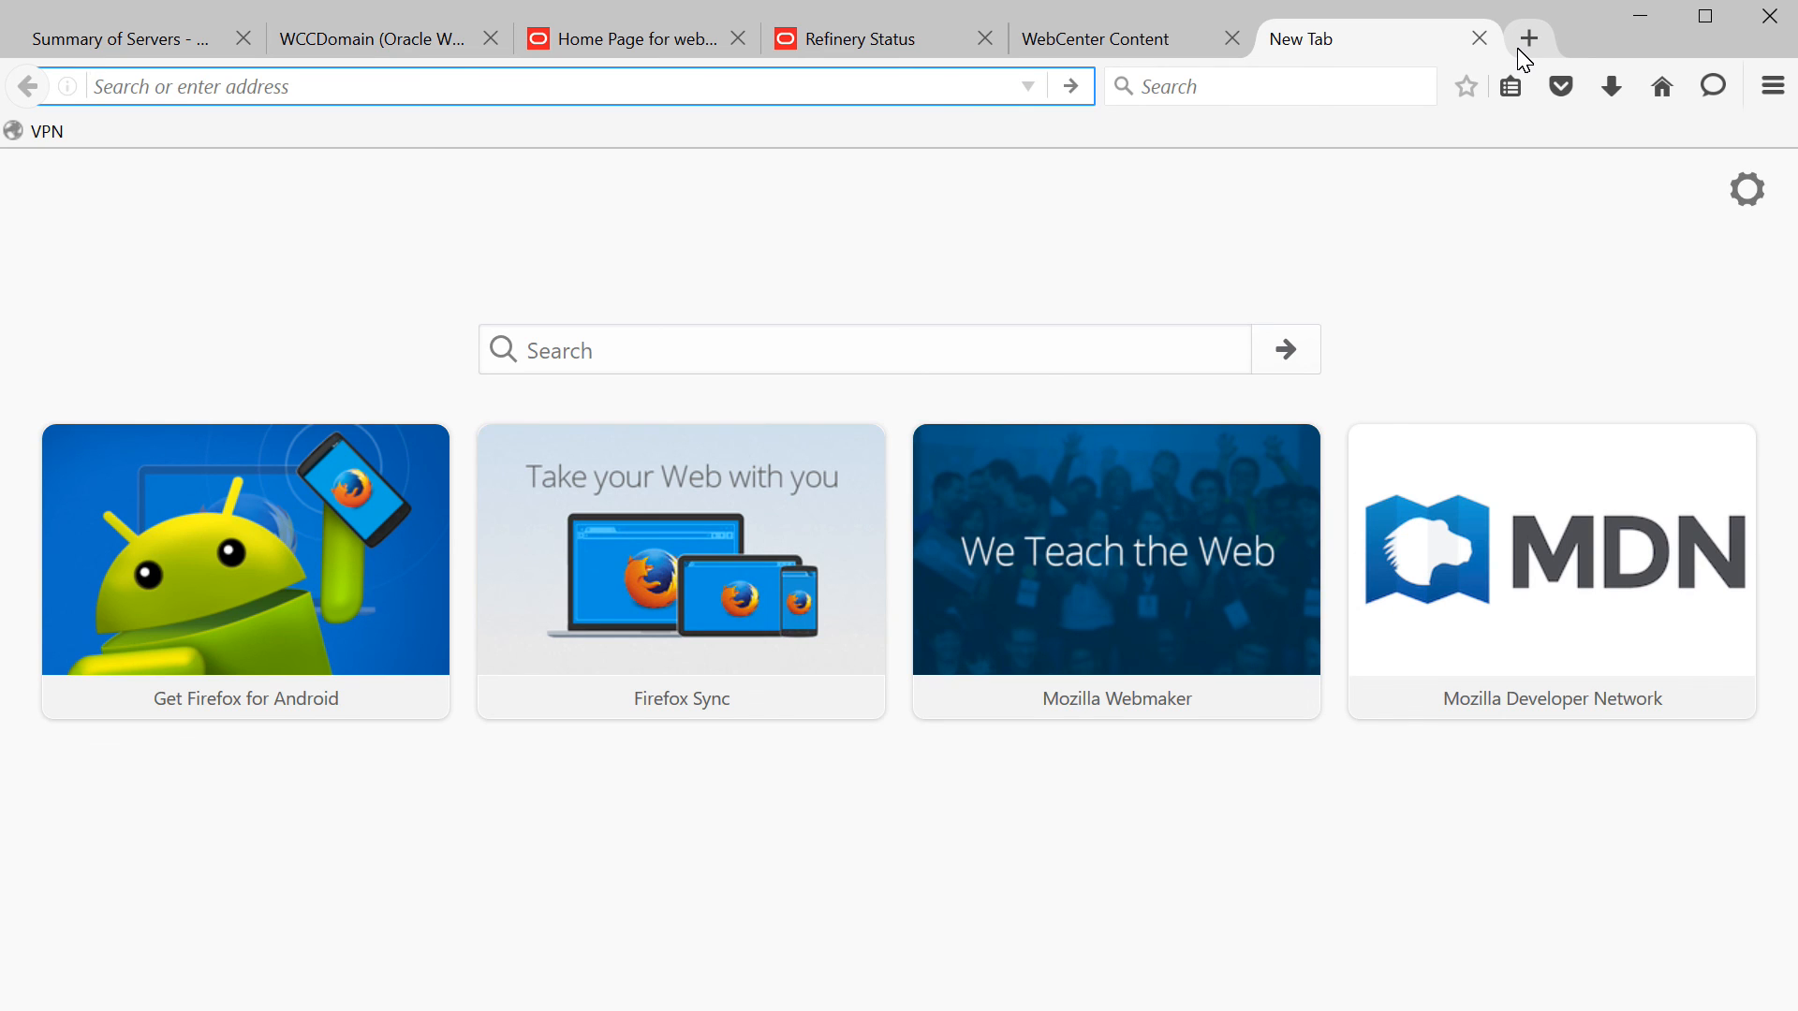
# - Sign in to the Capture Workspace Console at oraclelinux6:16400/dc-console with the administrator credentials
pyautogui.click(838, 88)
pyautogui.write('or')
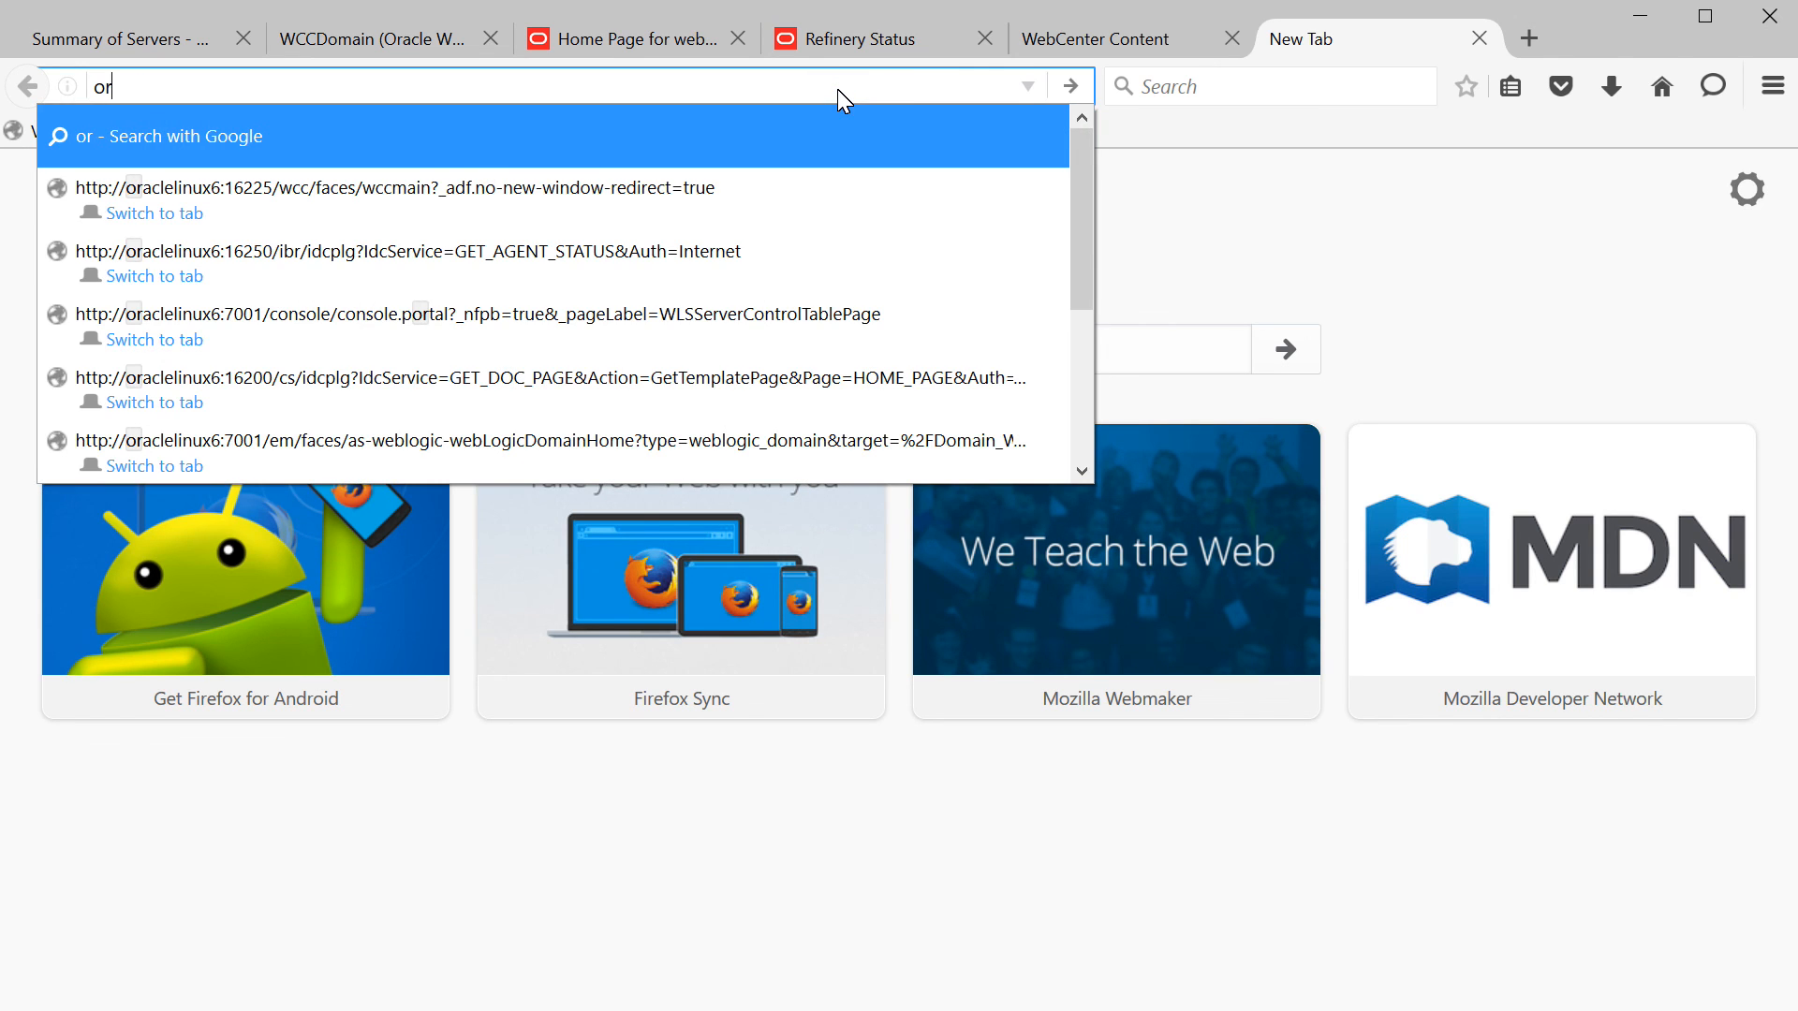
pyautogui.write('aclelinux6:16')
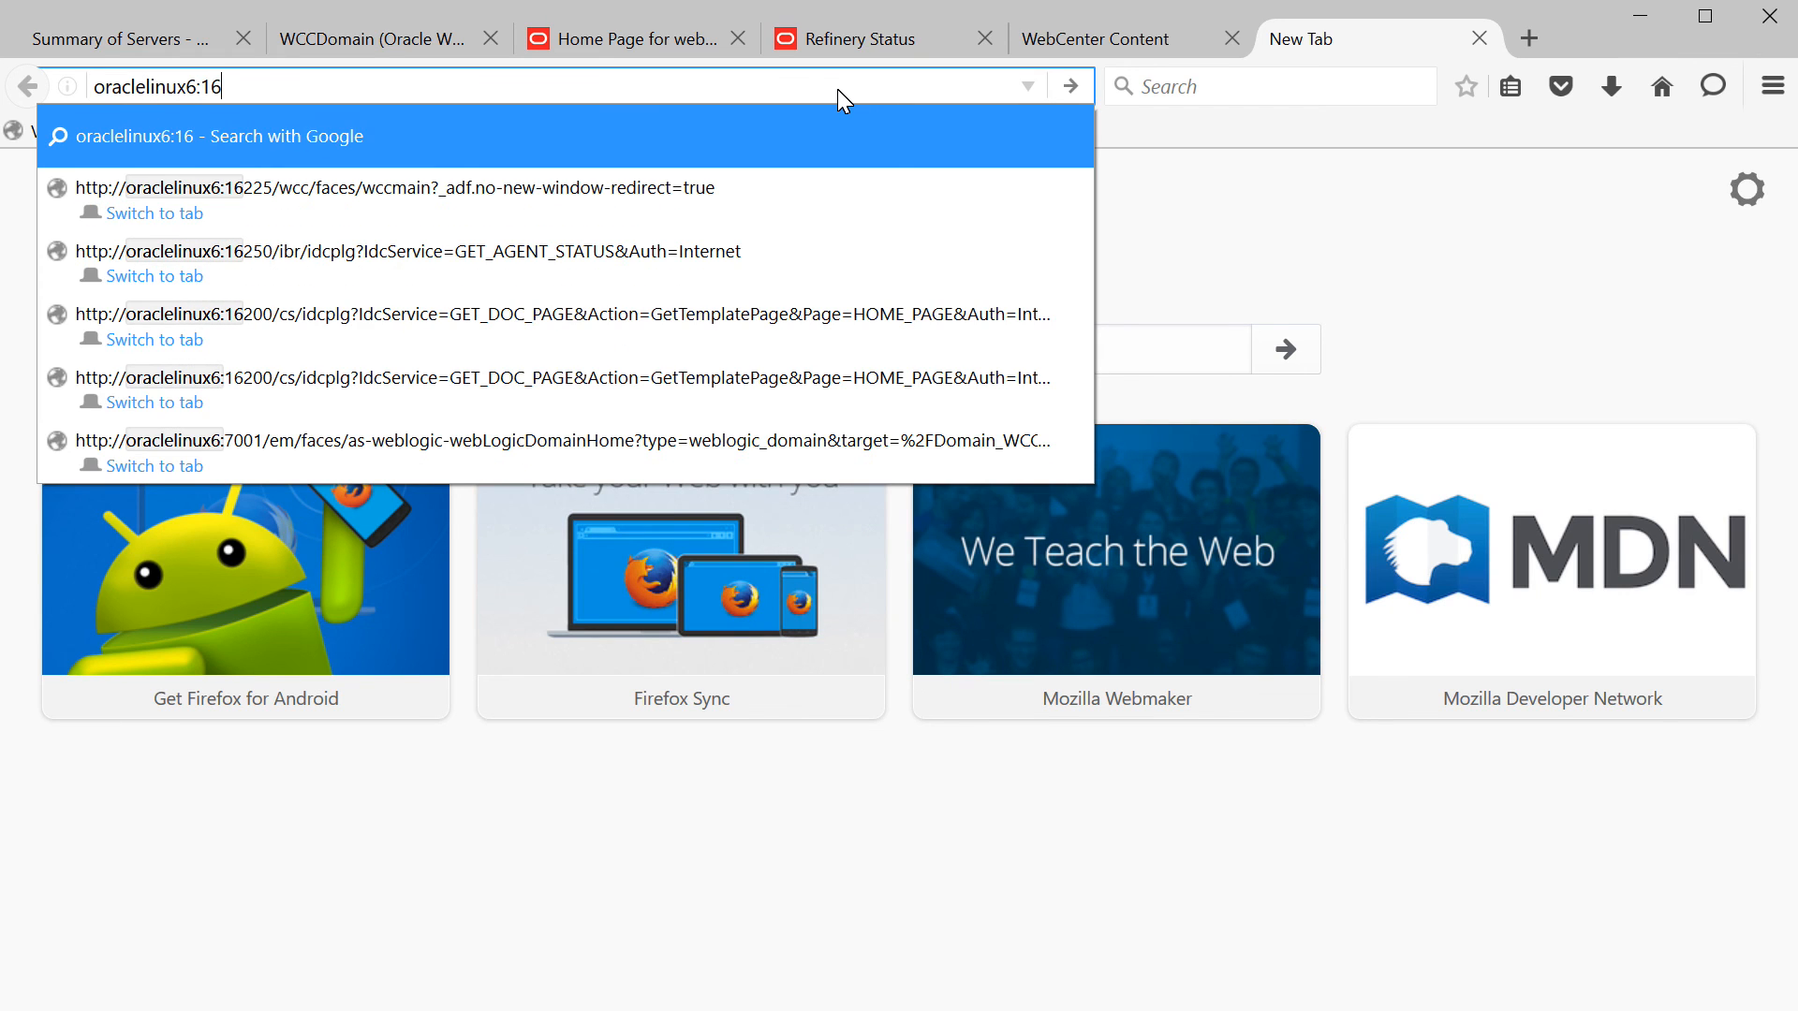
pyautogui.write('400/dc-console')
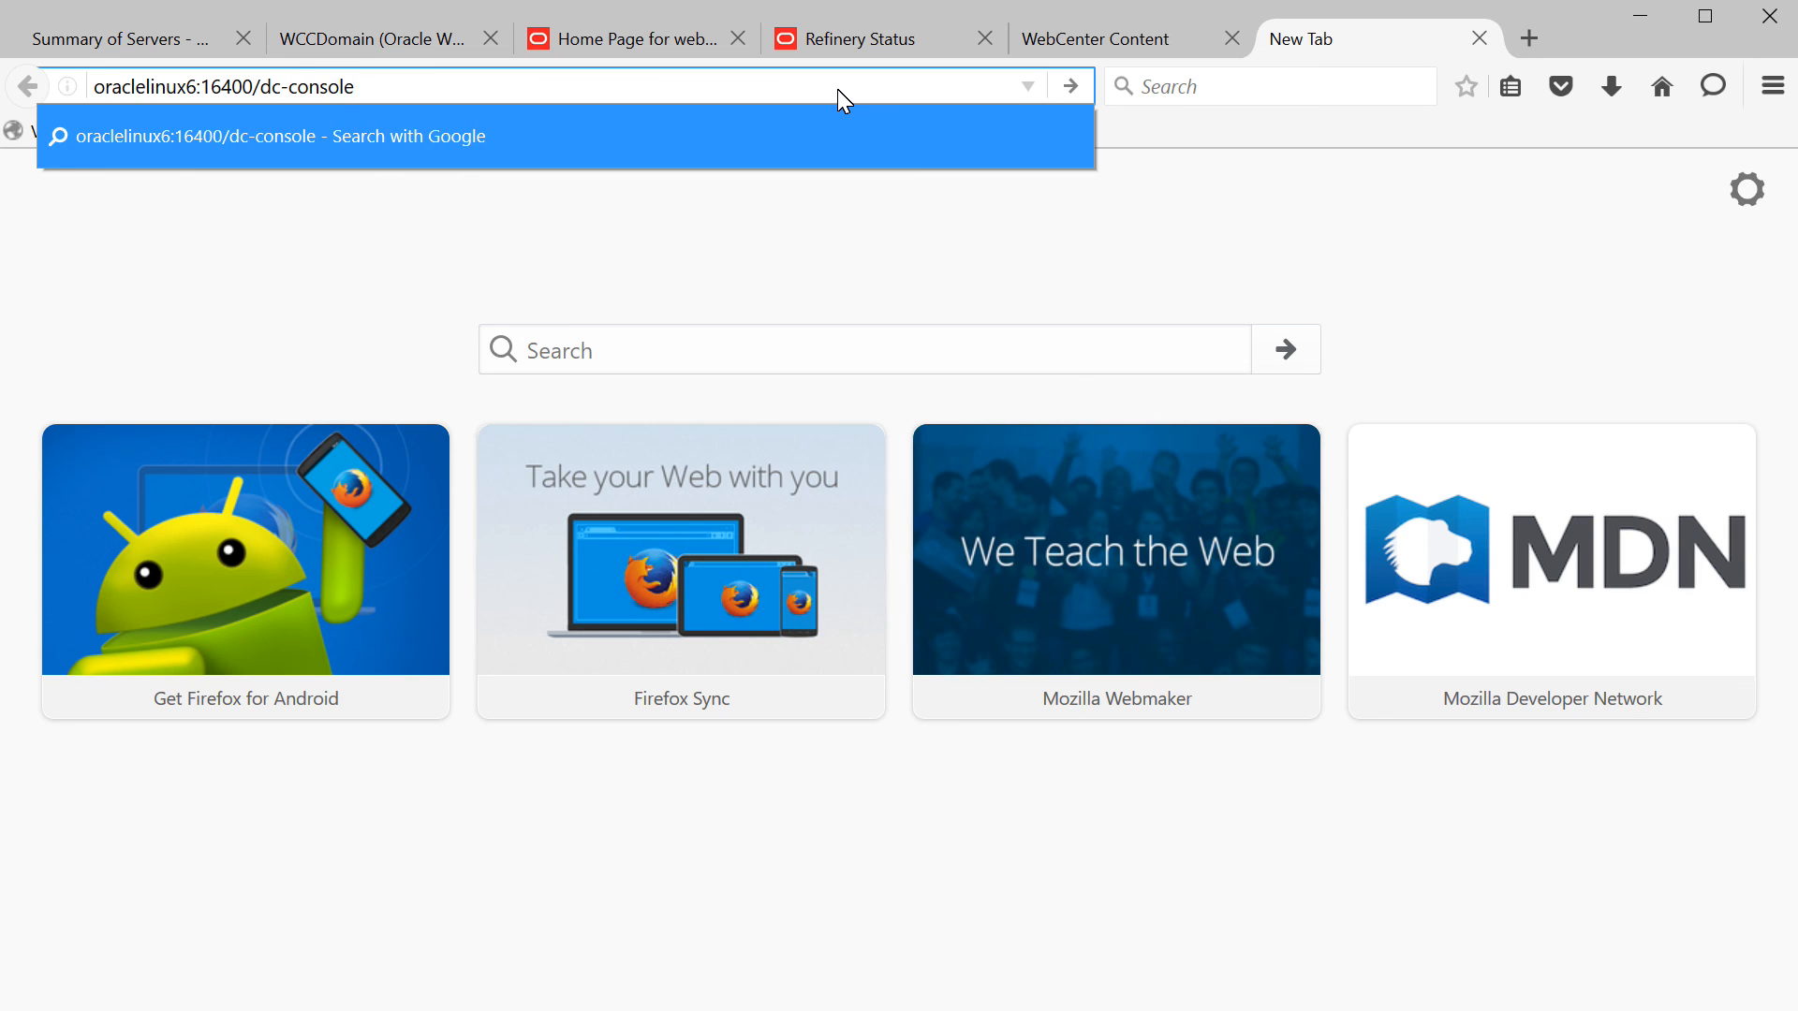
pyautogui.press('Return')
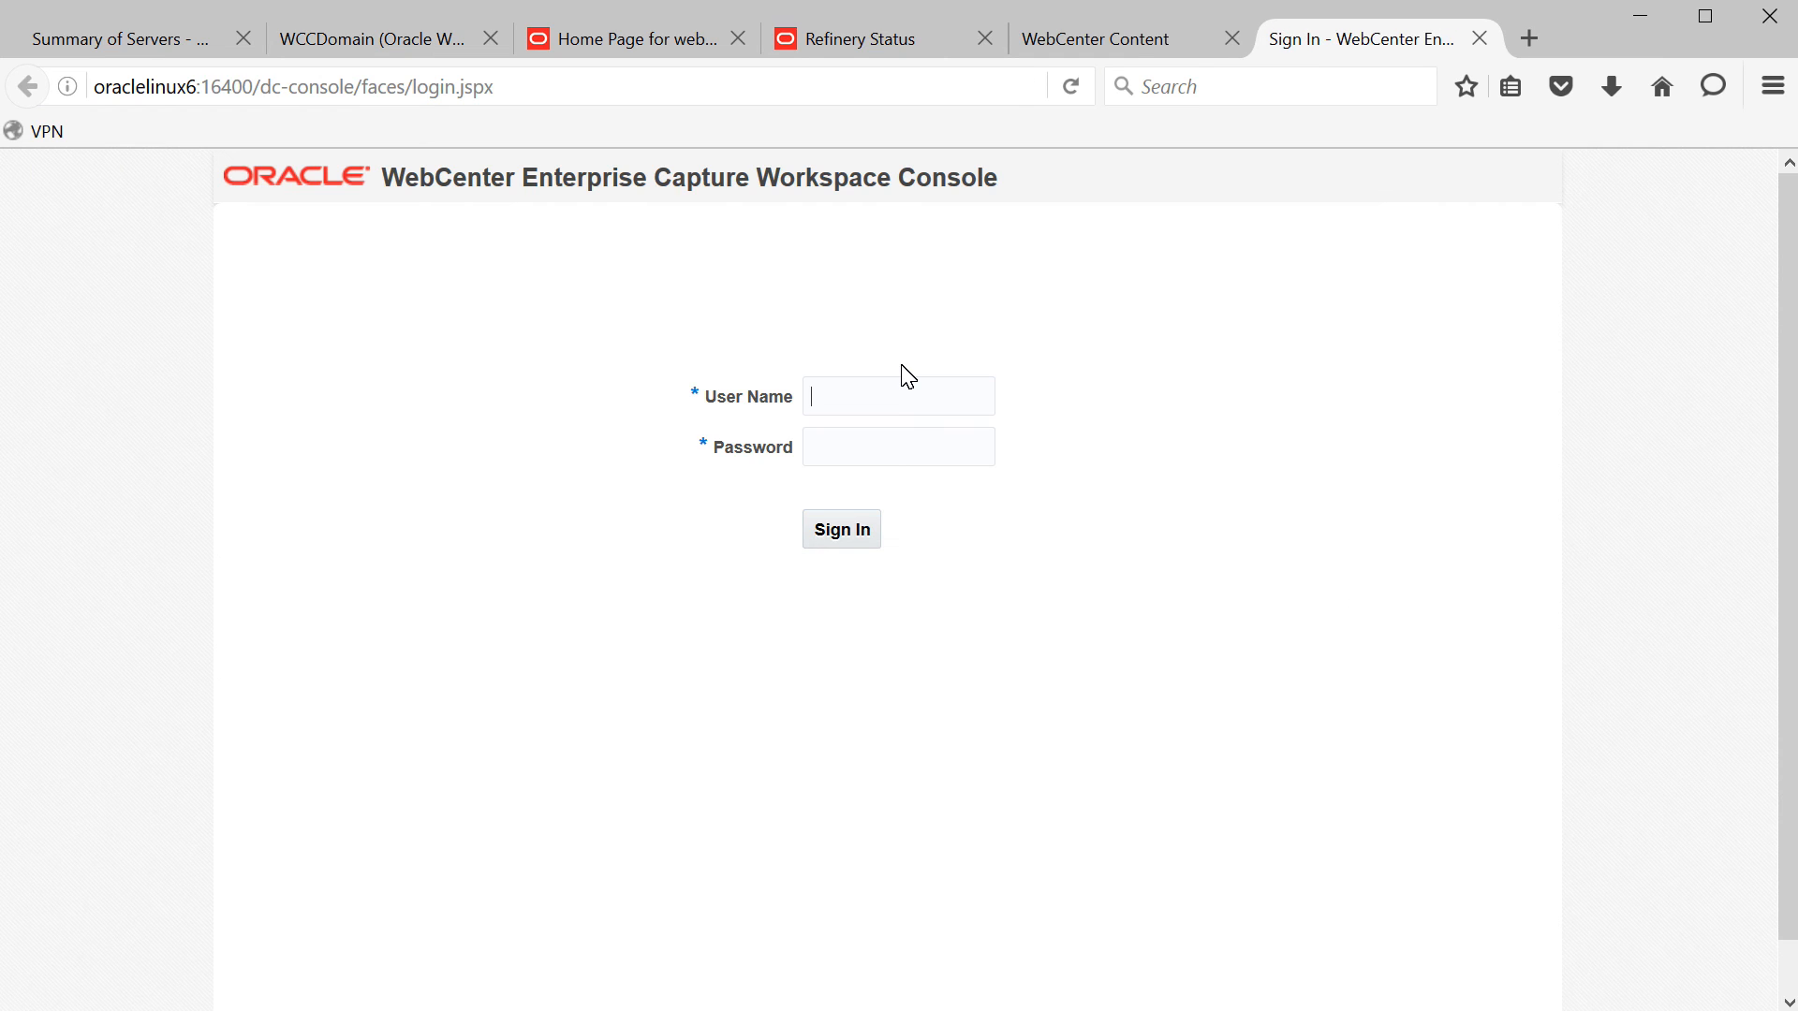
pyautogui.write('weblowelcome1')
pyautogui.press('Return')
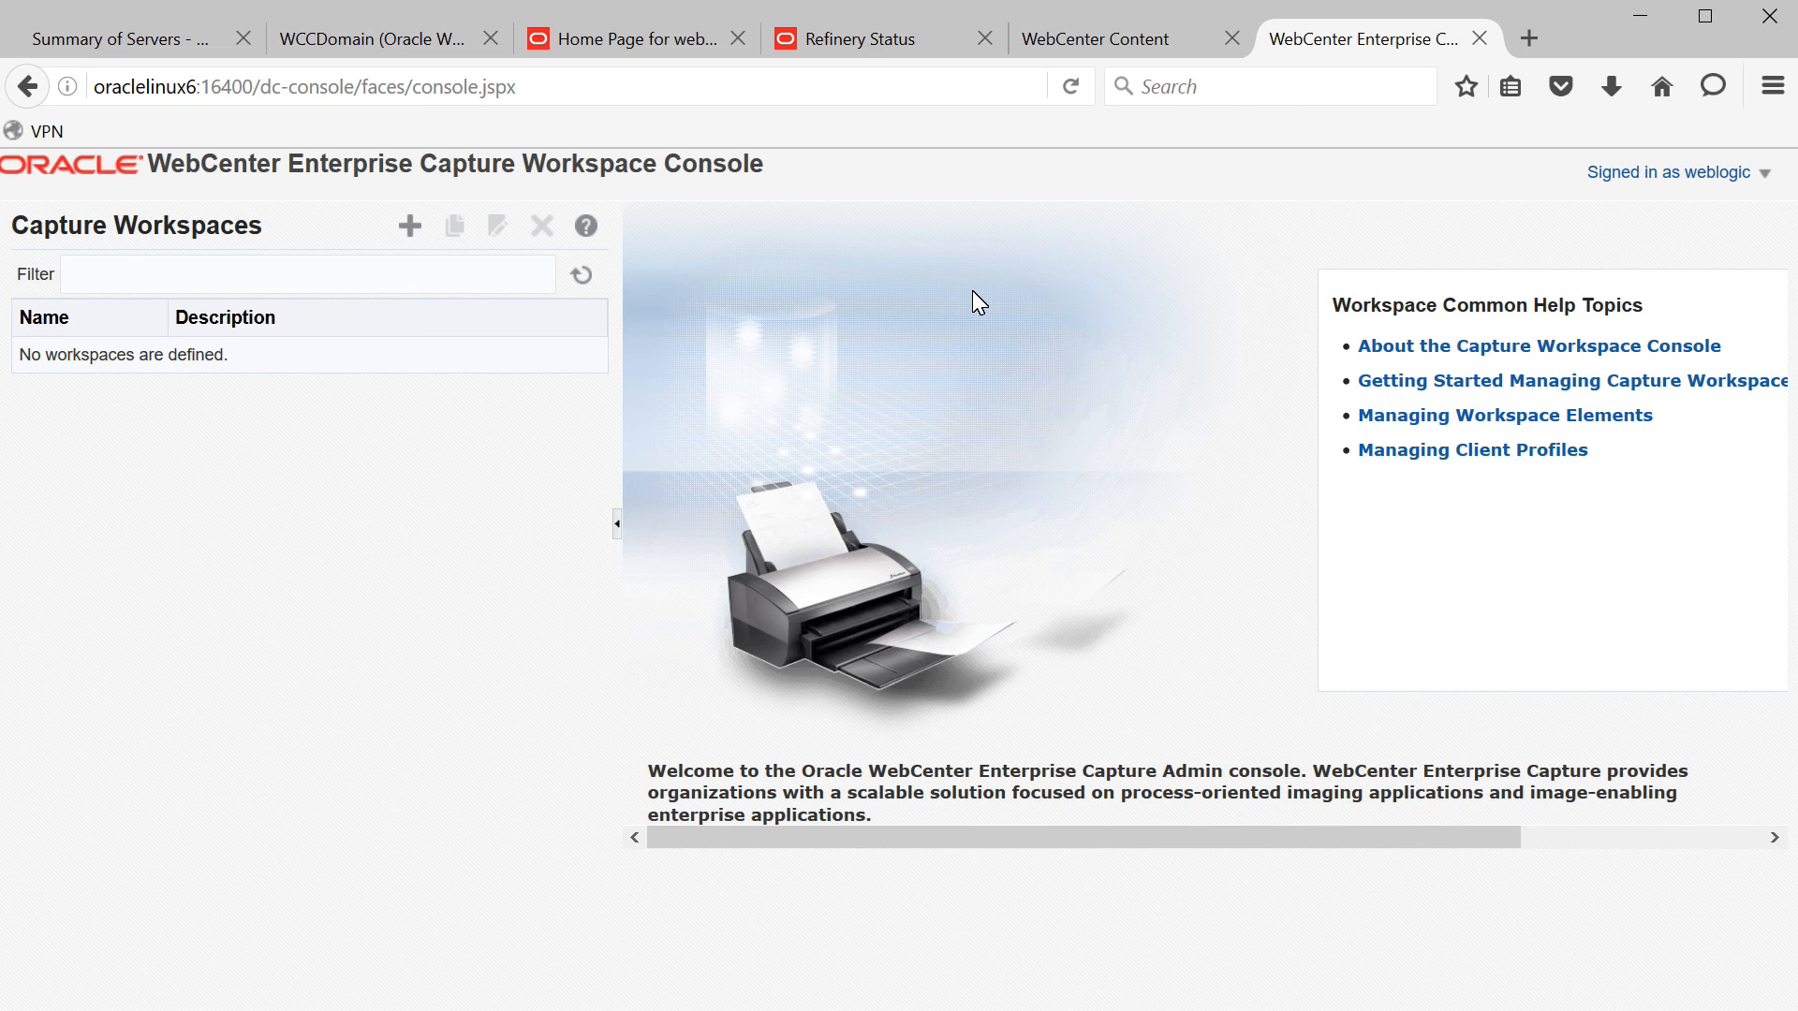
# - In a new tab, sign in to the Enterprise Capture client at oraclelinux6:16400/dc-client as administrator
pyautogui.click(1529, 29)
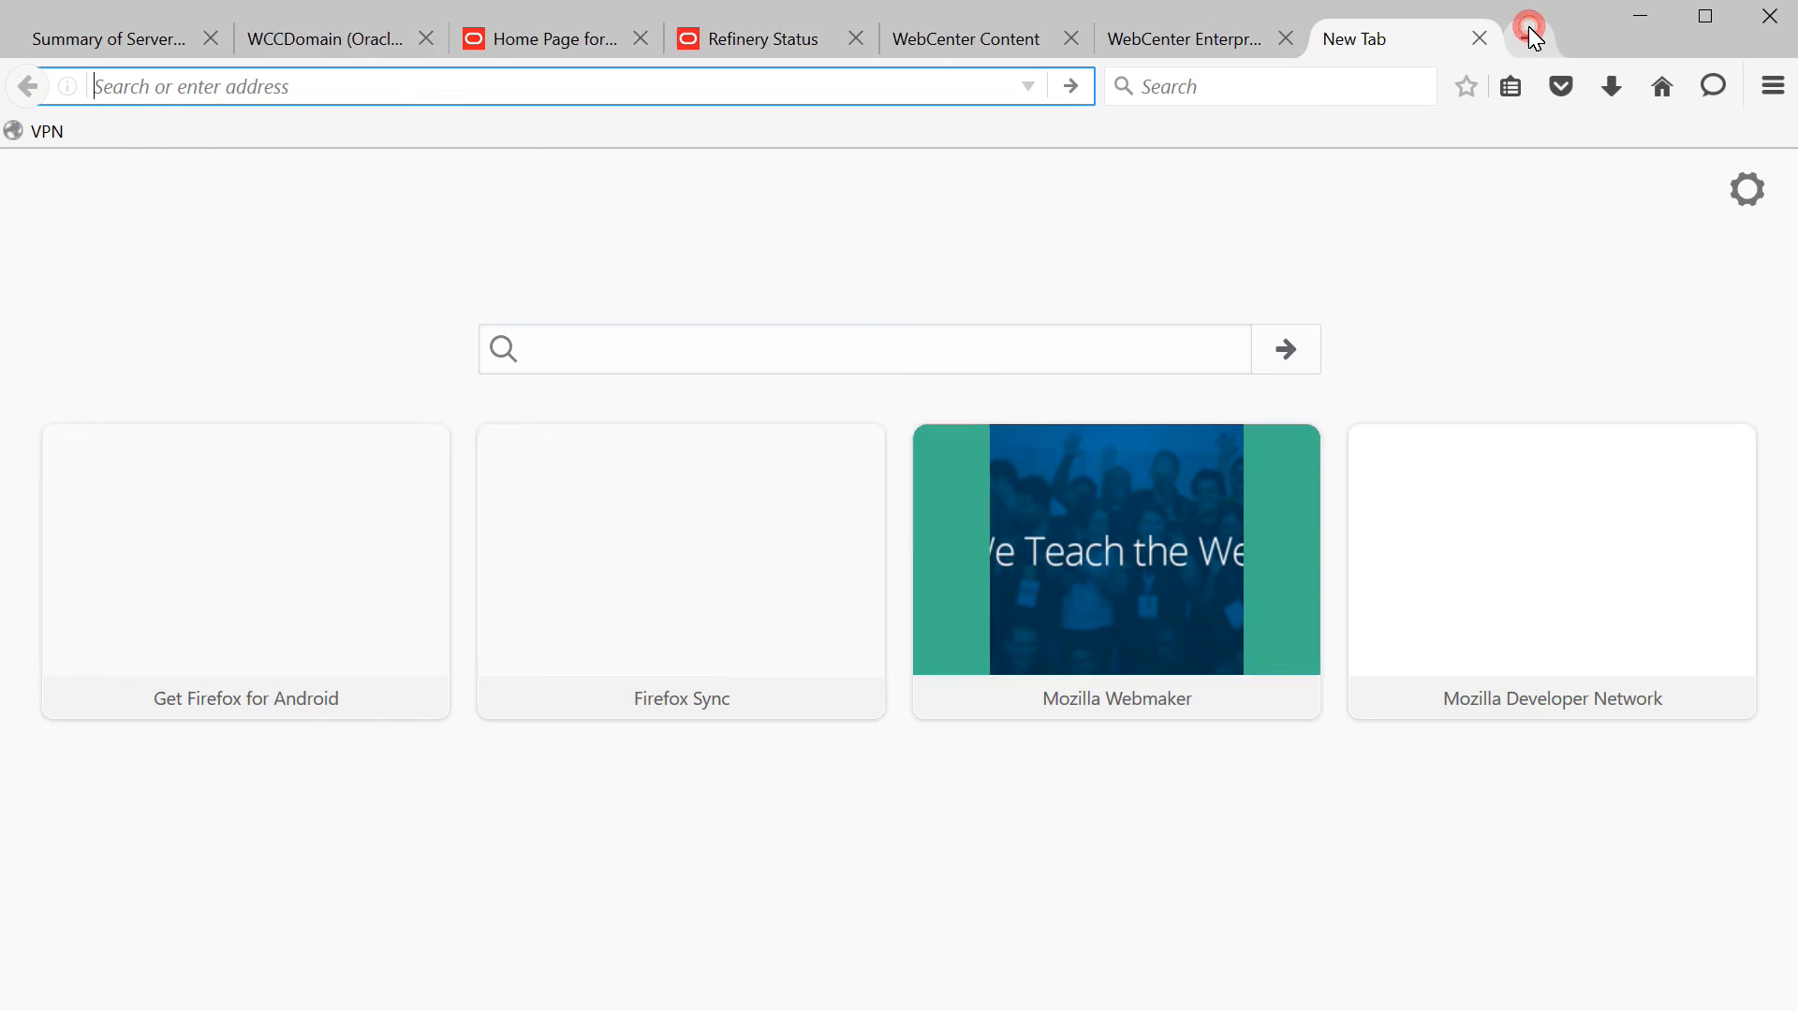
pyautogui.write('oracle')
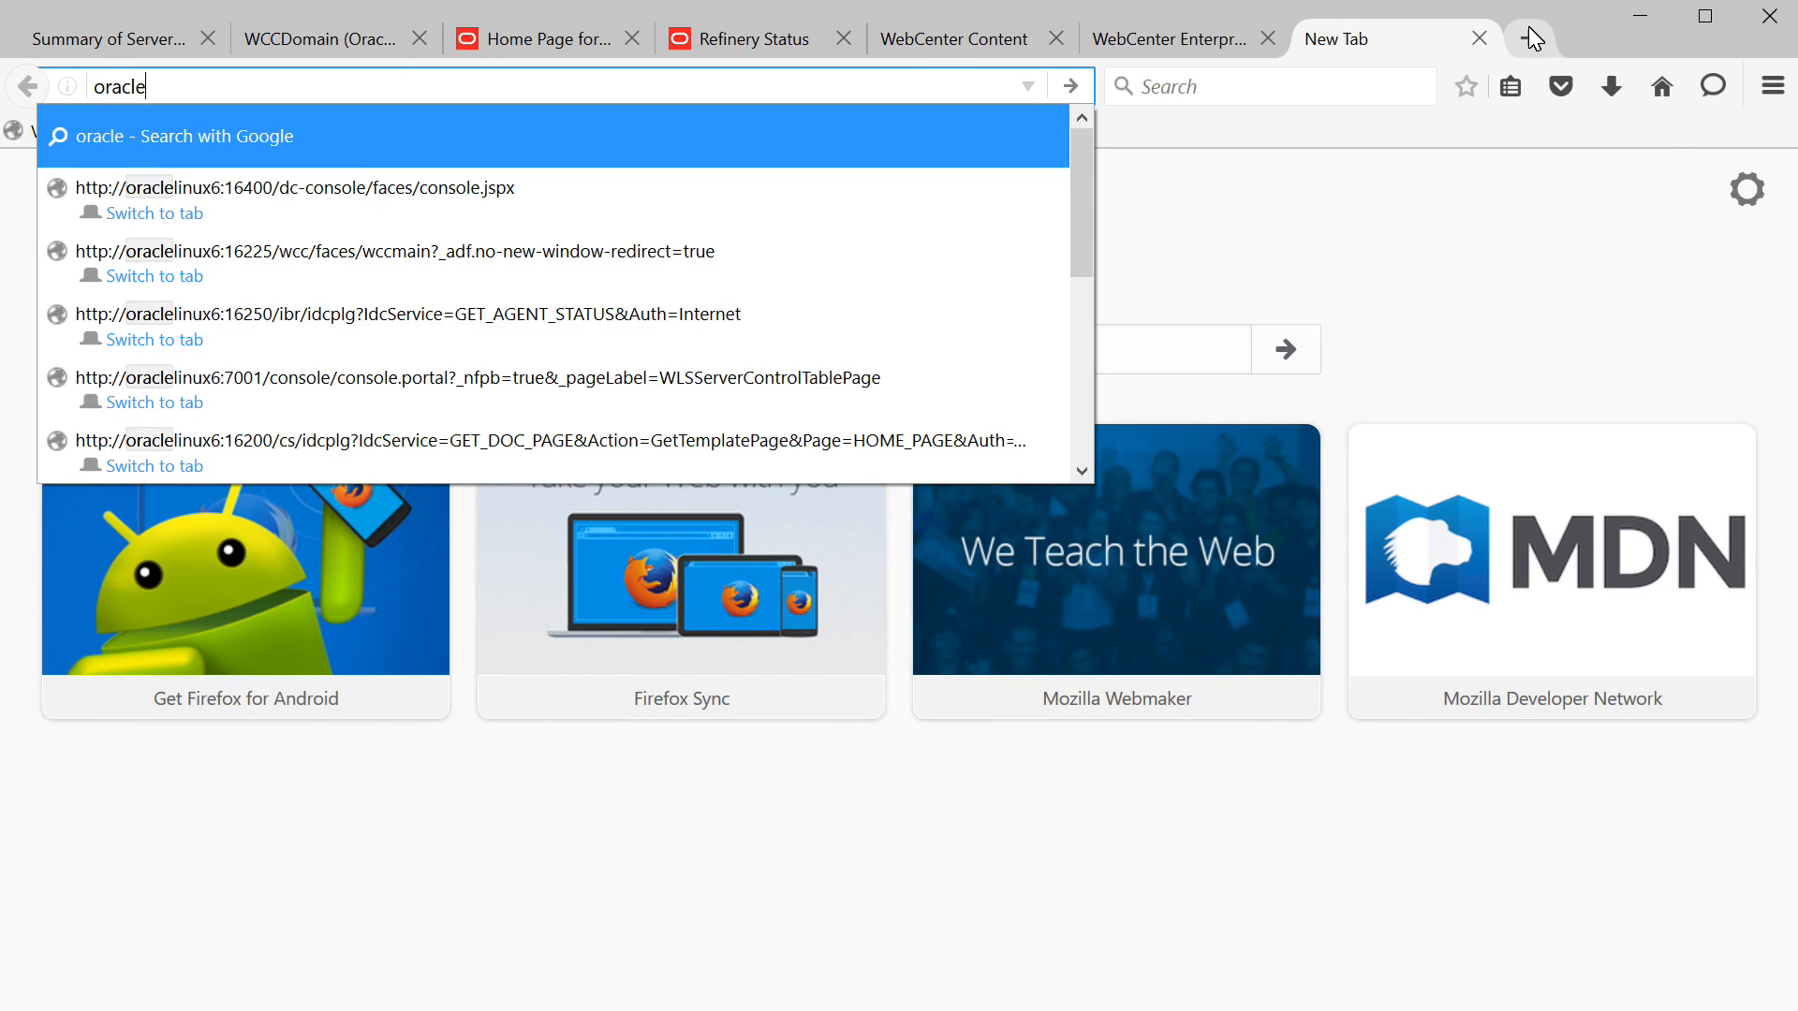
pyautogui.write('linux6:')
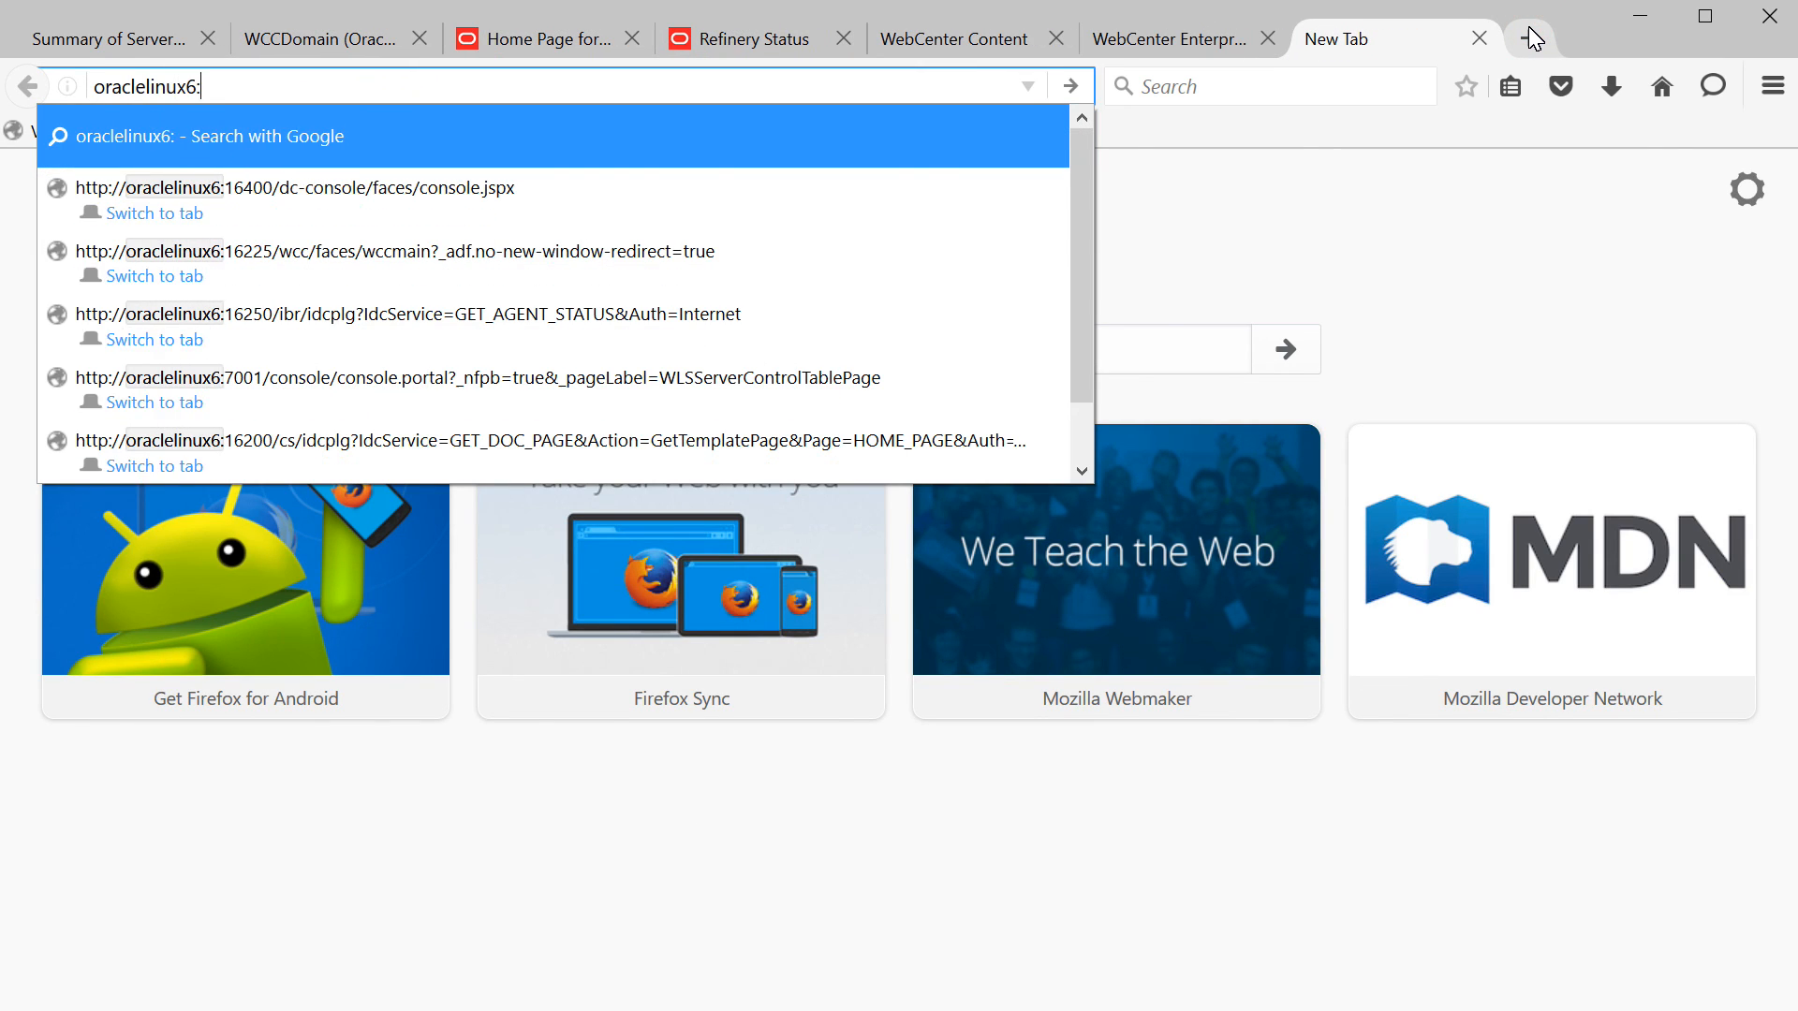
pyautogui.write('16400')
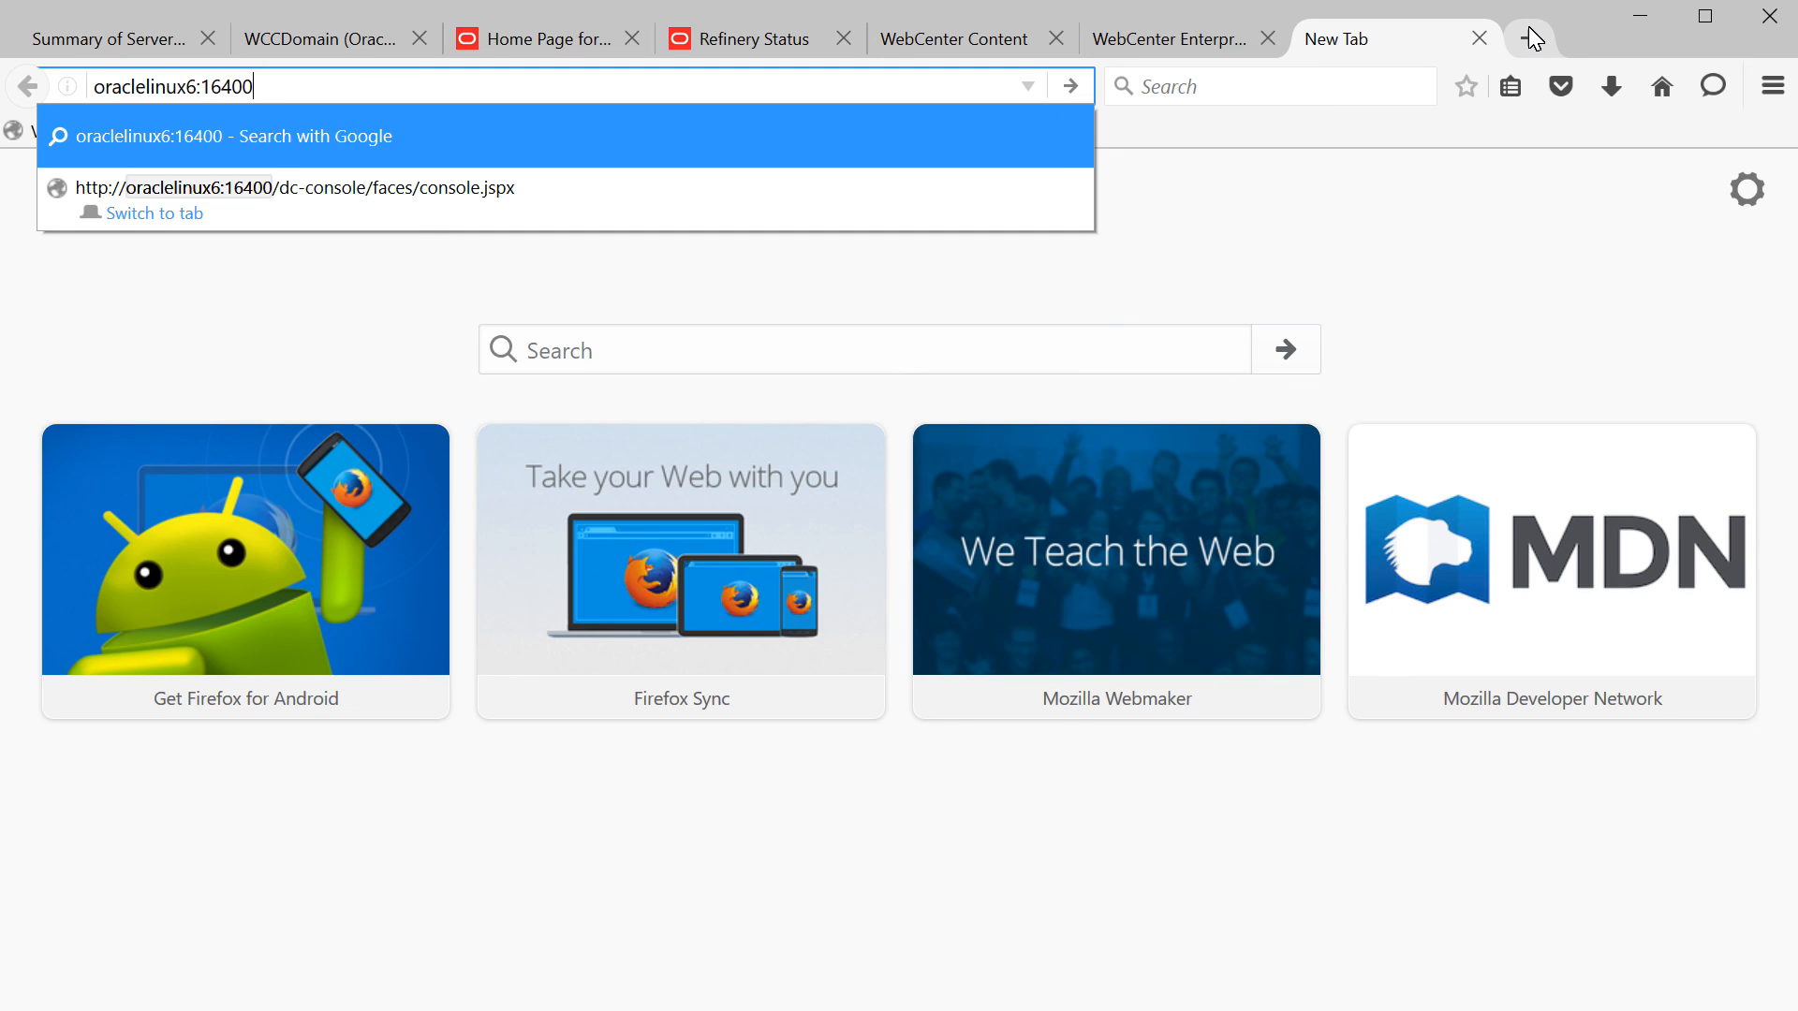
pyautogui.write('/dc-client')
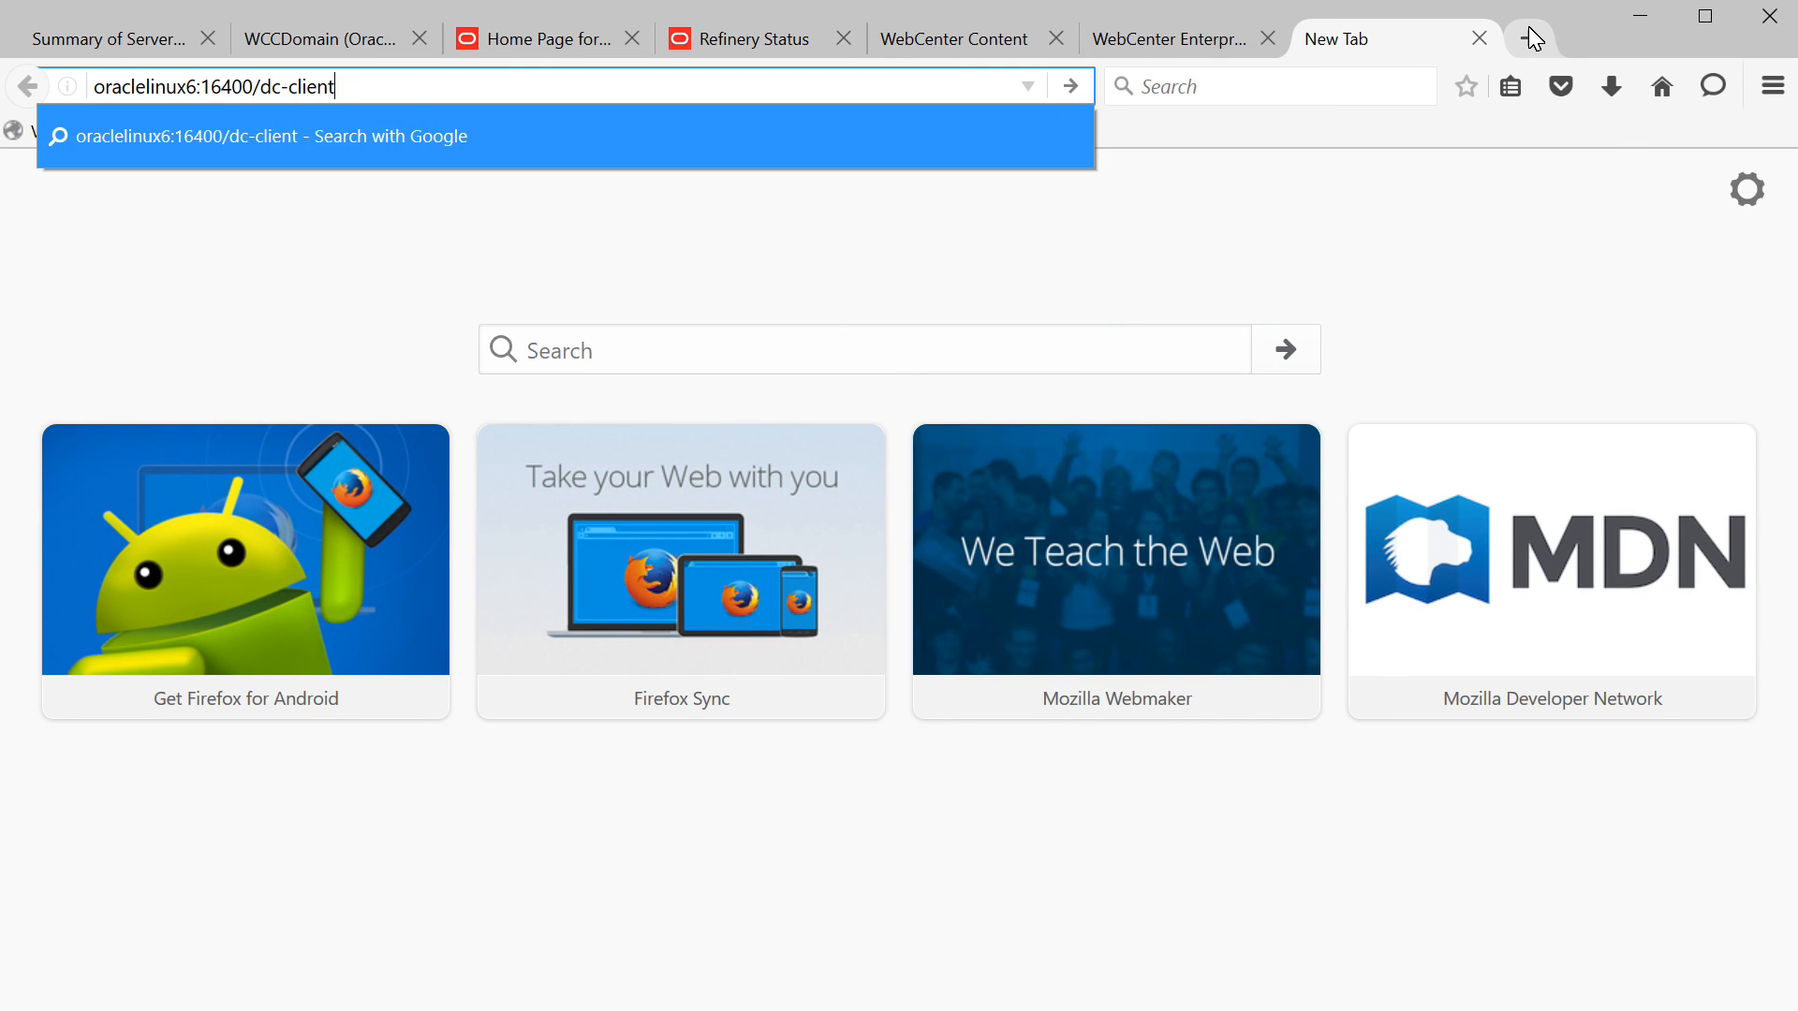
pyautogui.press('Return')
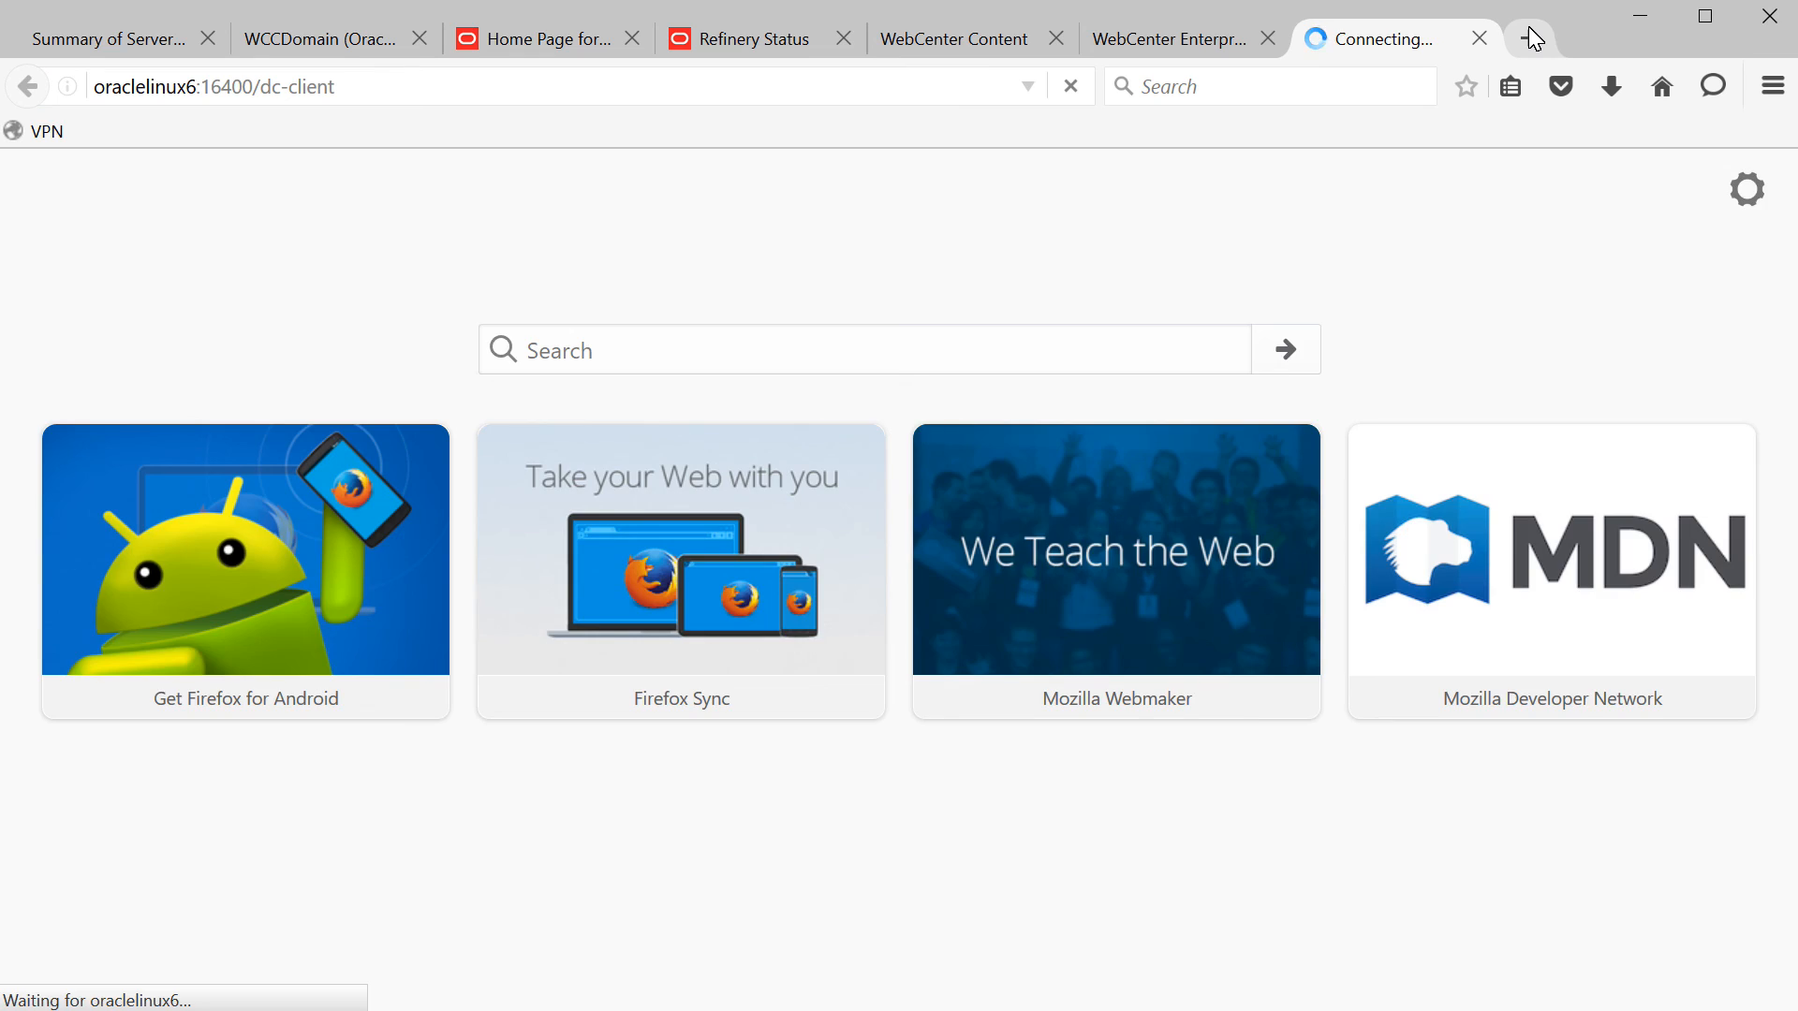
pyautogui.click(1001, 375)
pyautogui.write('weblo')
pyautogui.write('welcome1')
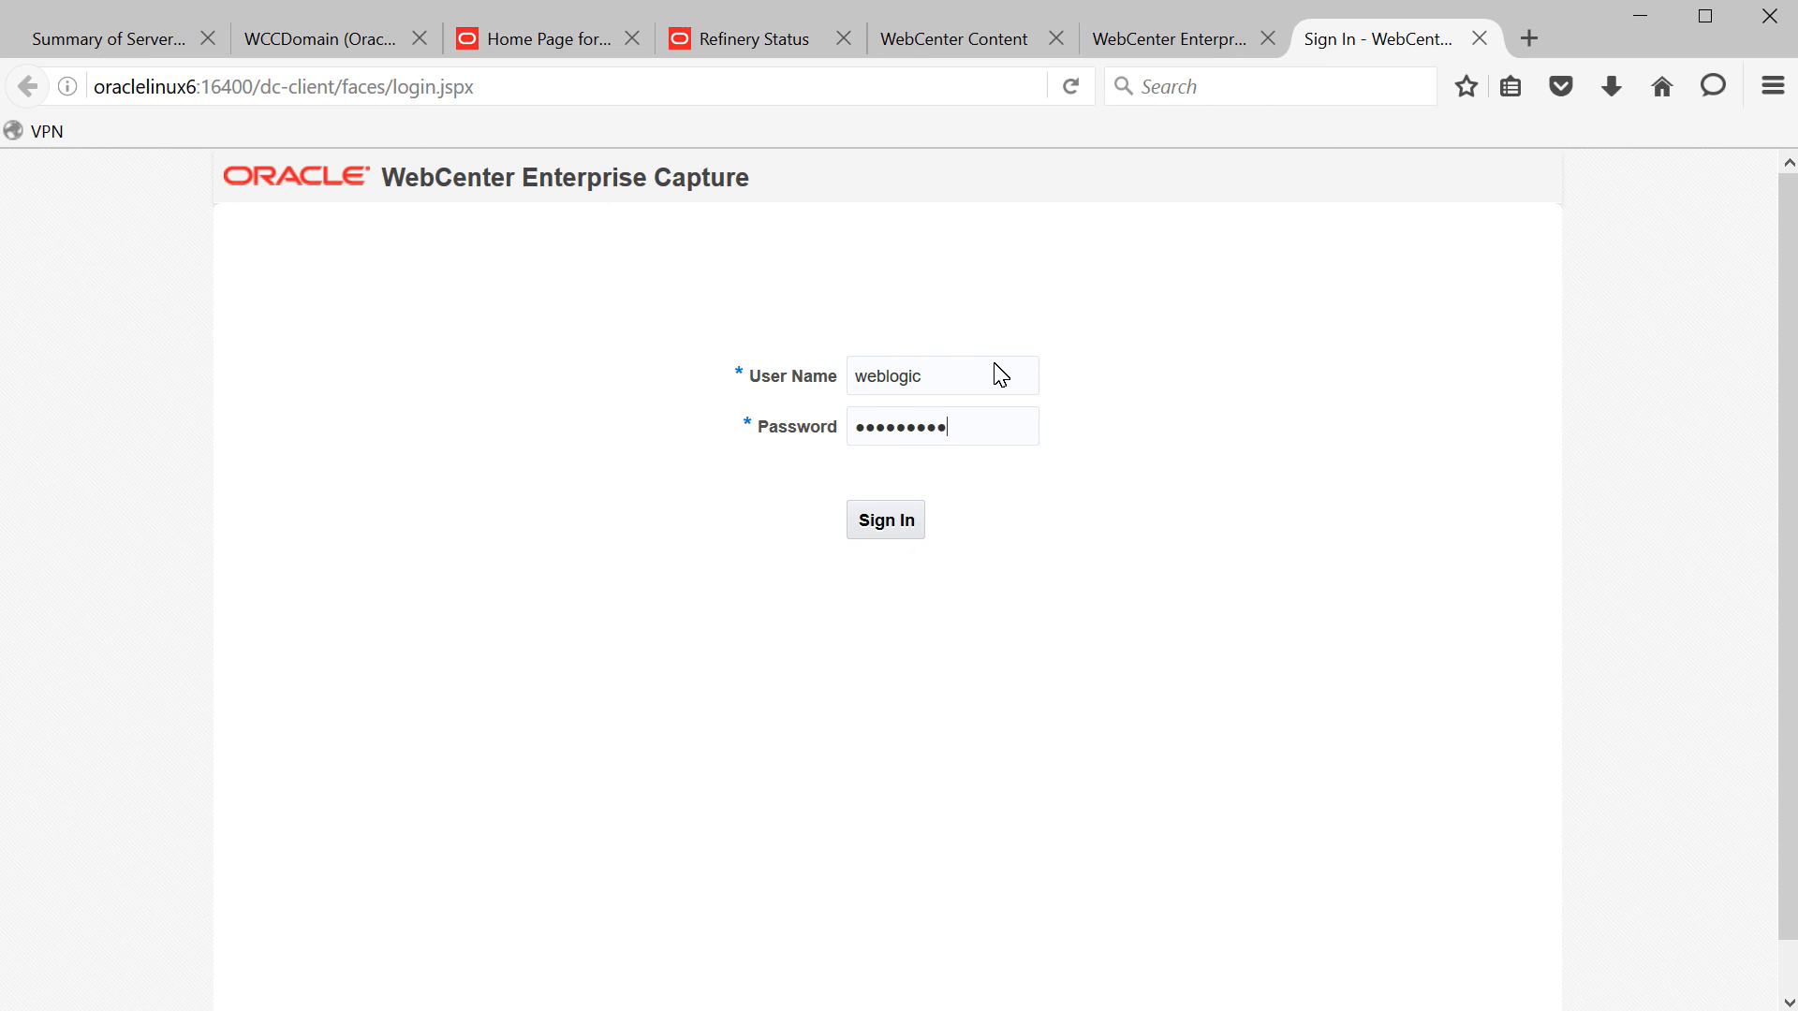
pyautogui.press('Return')
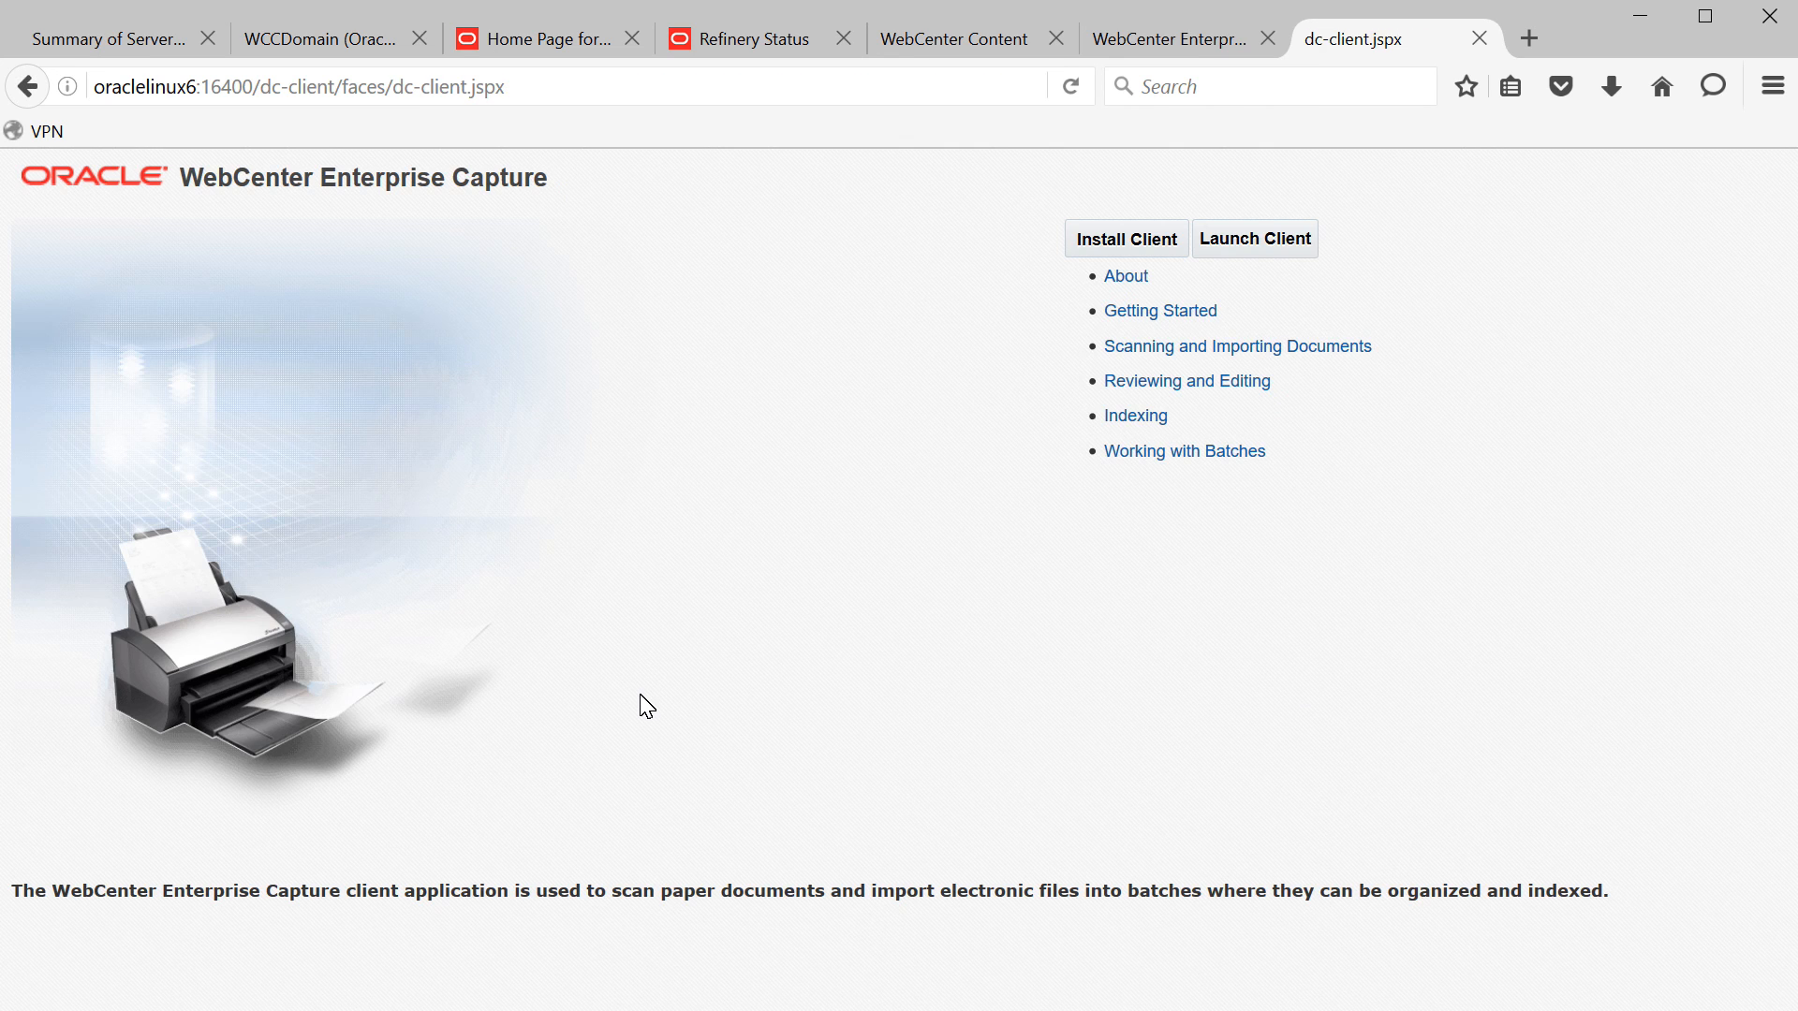